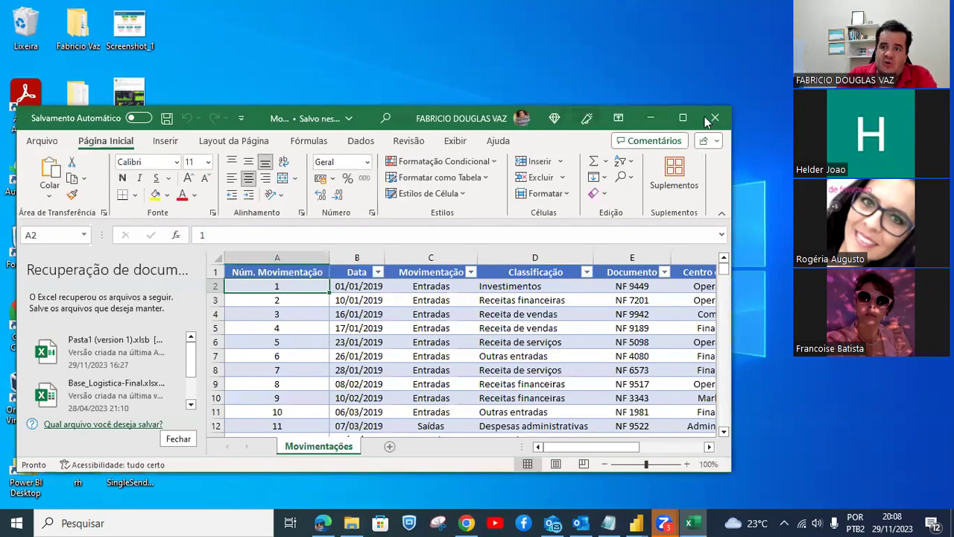
Maximize the Movimentações workbook window and close the document recovery list.
{"action": "left_click", "coordinate": [682, 118]}
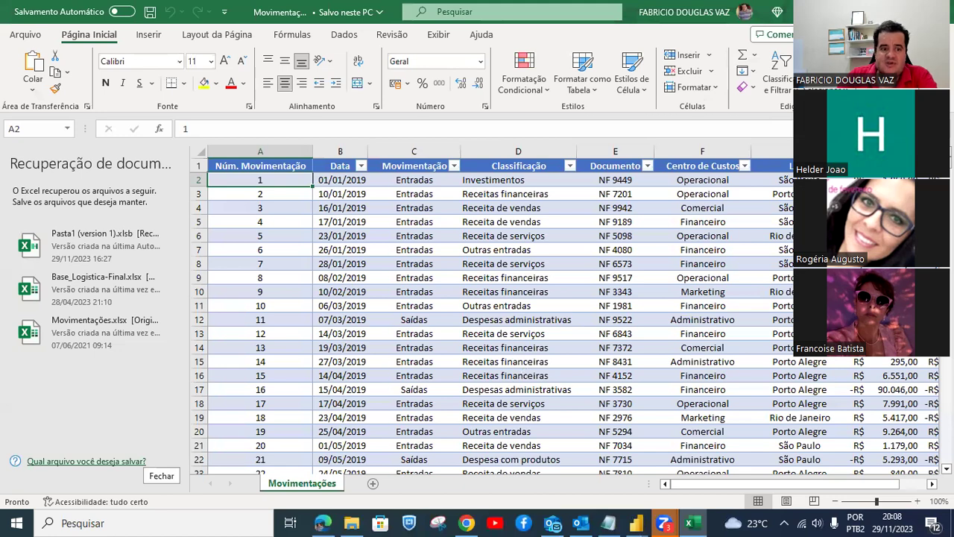
{"action": "left_click", "coordinate": [161, 475]}
{"action": "left_click", "coordinate": [435, 217]}
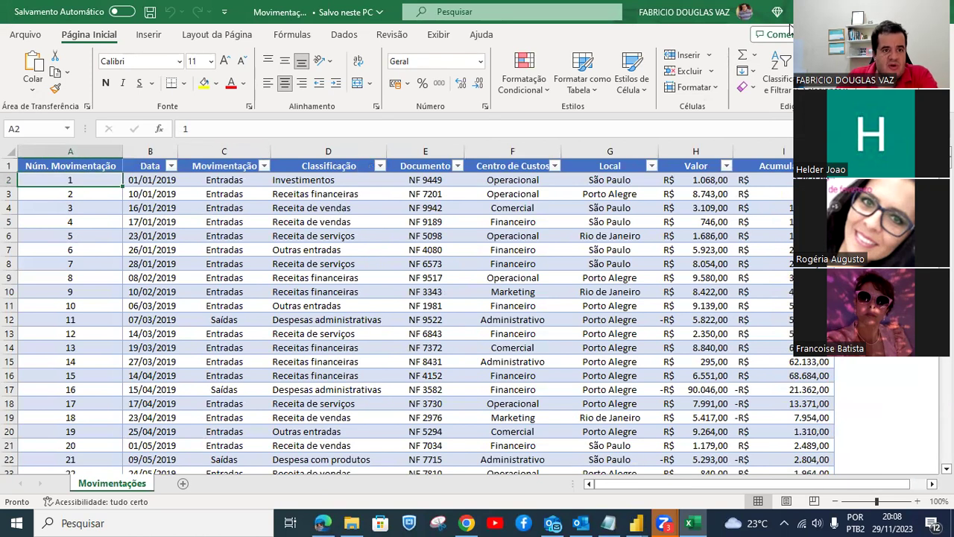
Examine the movement number, date and movement type of the first record in row 2.
{"action": "key", "text": "Right"}
{"action": "key", "text": "Down"}
{"action": "key", "text": "Up"}
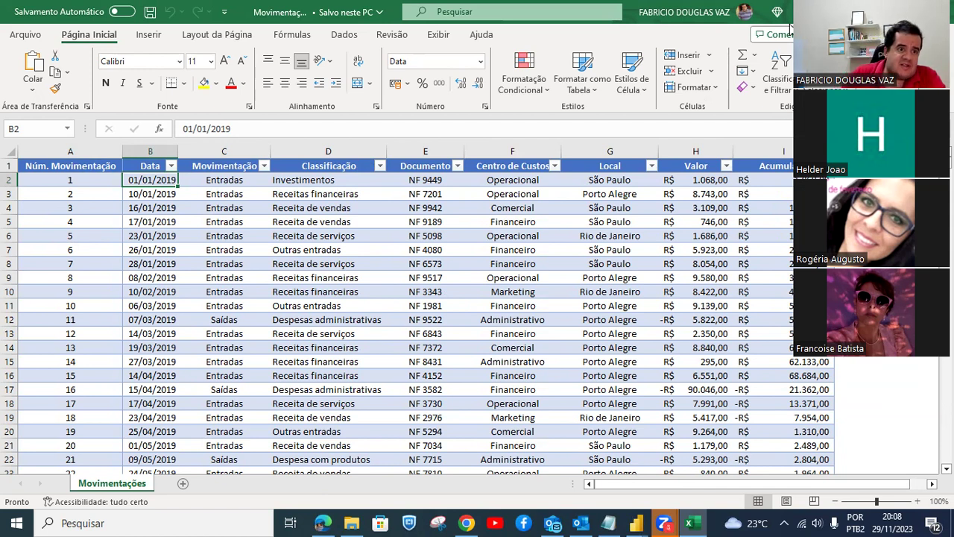
{"action": "key", "text": "Left"}
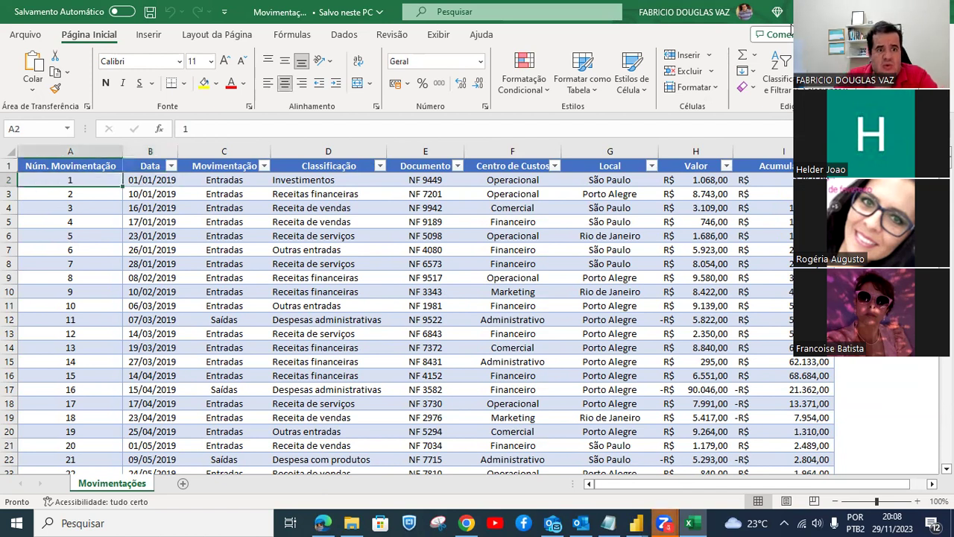
{"action": "key", "text": "Right"}
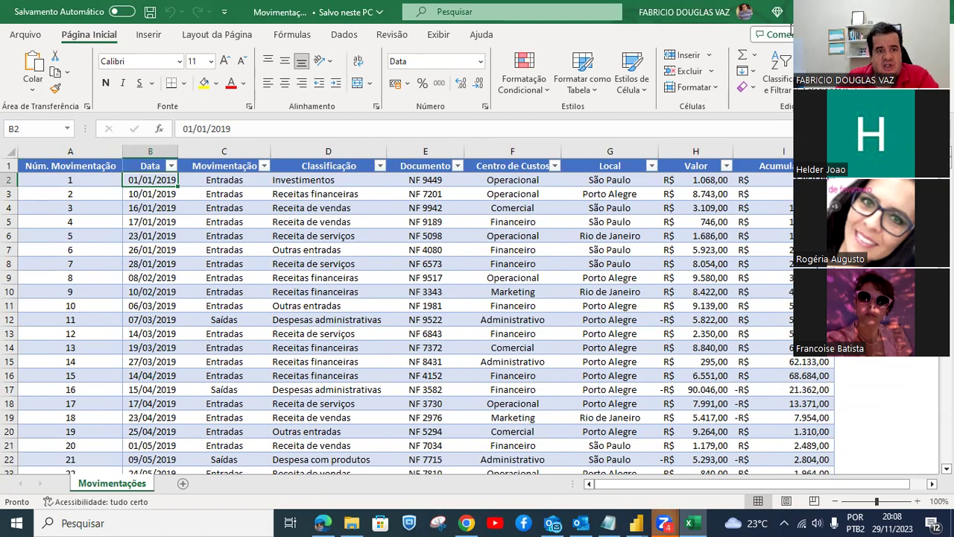
{"action": "key", "text": "Right"}
{"action": "key", "text": "Right"}
{"action": "key", "text": "Left"}
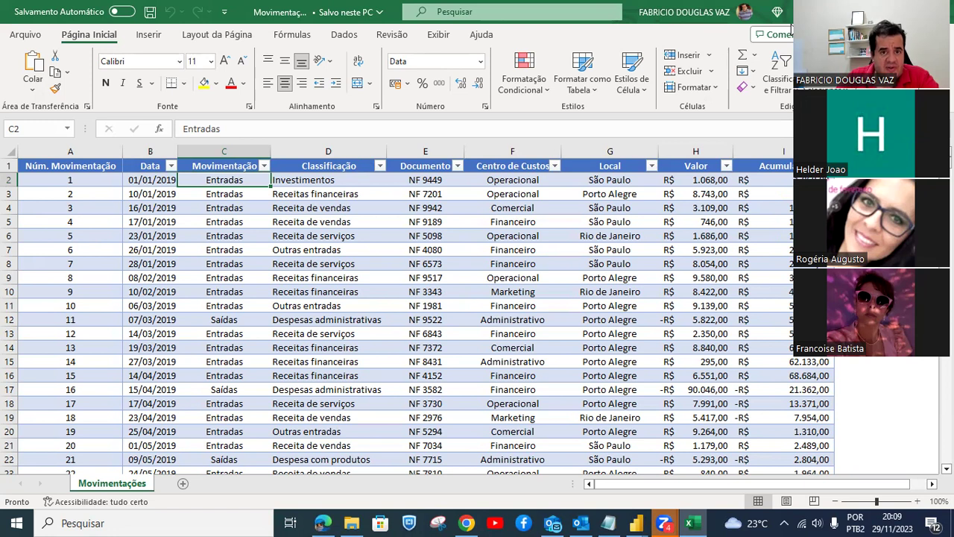
Review the entries in the Classificação column for the first several records.
{"action": "key", "text": "Right"}
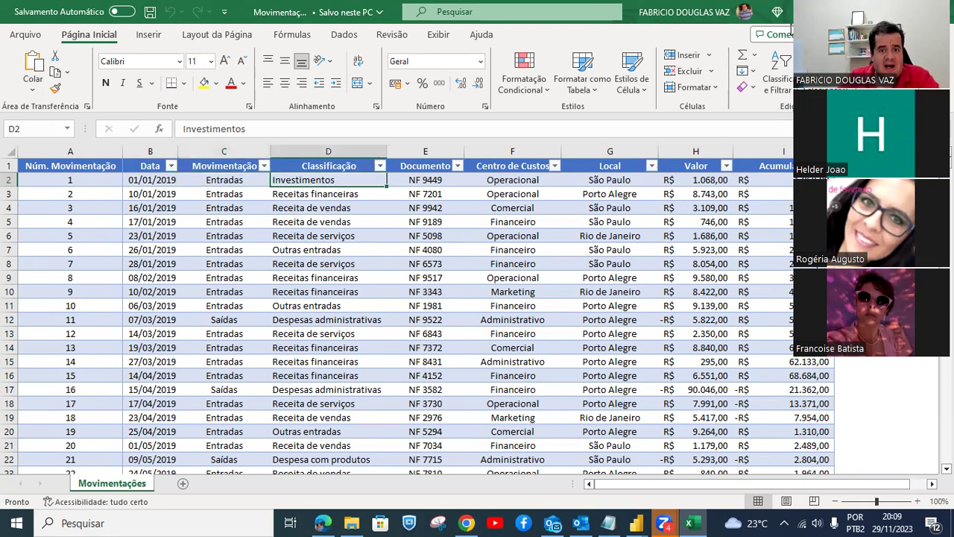
{"action": "key", "text": "Down"}
{"action": "key", "text": "Down"}
{"action": "key", "text": "Down"}
{"action": "key", "text": "Down"}
{"action": "key", "text": "Down"}
{"action": "key", "text": "Down"}
{"action": "key", "text": "Down"}
{"action": "key", "text": "Up"}
{"action": "key", "text": "Up"}
{"action": "key", "text": "Up"}
{"action": "key", "text": "Up"}
{"action": "key", "text": "Up"}
{"action": "key", "text": "Up"}
{"action": "key", "text": "Up"}
Review the invoice references in the Documento column for the first several records.
{"action": "key", "text": "Right"}
{"action": "key", "text": "Down"}
{"action": "key", "text": "Down"}
{"action": "key", "text": "Down"}
{"action": "key", "text": "Down"}
{"action": "key", "text": "Down"}
{"action": "key", "text": "Down"}
{"action": "key", "text": "Up"}
{"action": "key", "text": "Up"}
{"action": "key", "text": "Up"}
{"action": "key", "text": "Up"}
{"action": "key", "text": "Up"}
{"action": "key", "text": "Up"}
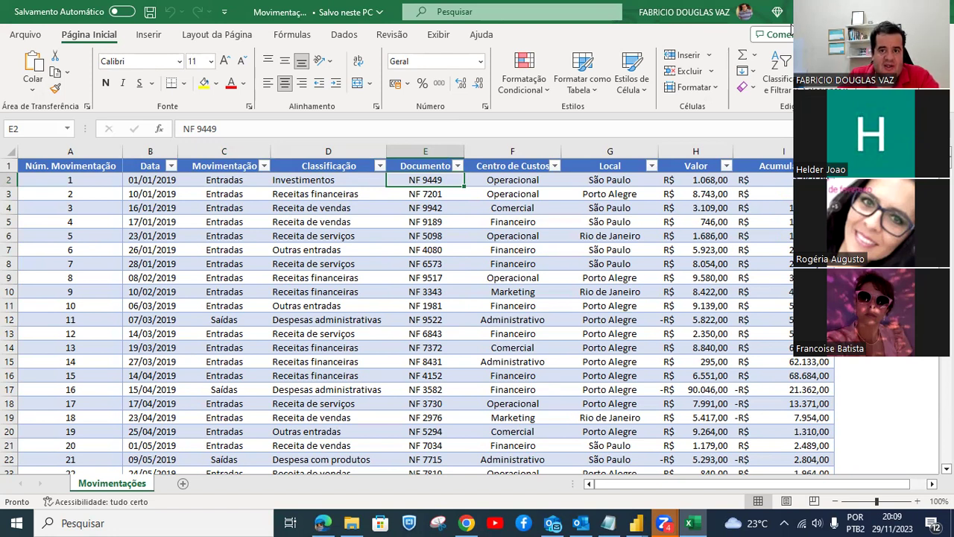
Review the departments listed in the Centro de Custos column for the first several records.
{"action": "key", "text": "Right"}
{"action": "key", "text": "Down"}
{"action": "key", "text": "Down"}
{"action": "key", "text": "Down"}
{"action": "key", "text": "Down"}
{"action": "key", "text": "Down"}
{"action": "key", "text": "Down"}
{"action": "key", "text": "Down"}
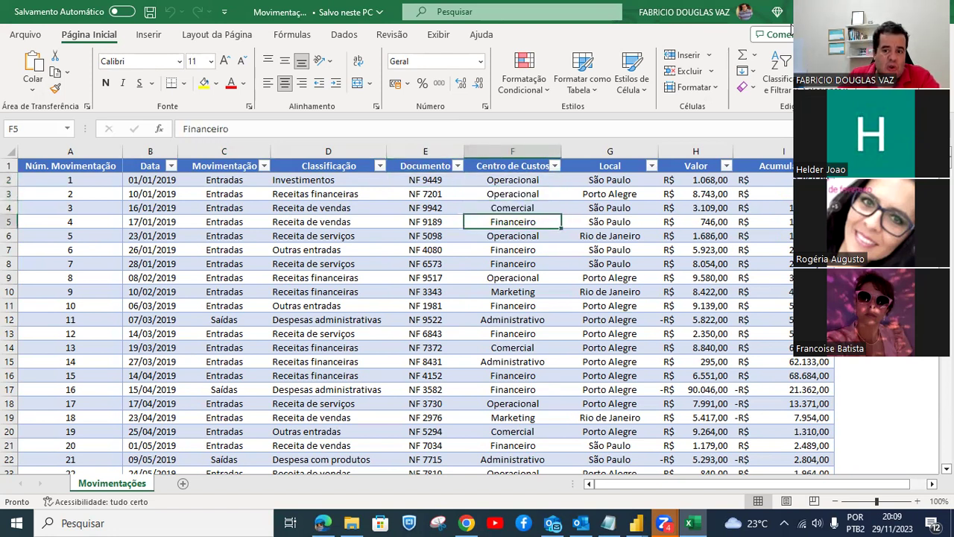
{"action": "key", "text": "Up"}
{"action": "key", "text": "Up"}
{"action": "key", "text": "Up"}
{"action": "key", "text": "Up"}
{"action": "key", "text": "Up"}
{"action": "key", "text": "Up"}
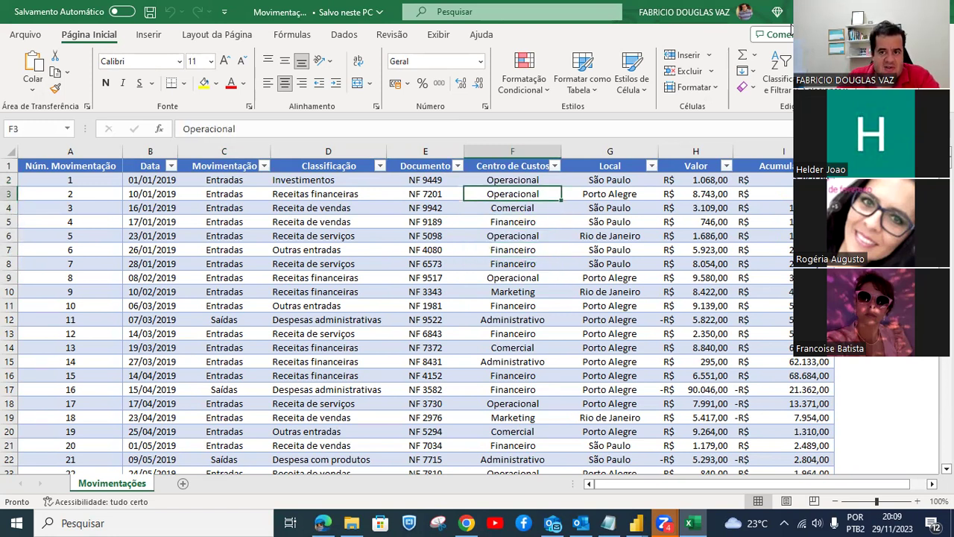
Look through the cities in the Local column and return to the first record.
{"action": "key", "text": "Right"}
{"action": "key", "text": "Up"}
{"action": "key", "text": "Down"}
{"action": "key", "text": "Down"}
{"action": "key", "text": "Down"}
{"action": "key", "text": "Down"}
{"action": "key", "text": "Down"}
{"action": "key", "text": "Down"}
{"action": "key", "text": "Down"}
{"action": "key", "text": "Down"}
{"action": "key", "text": "Down"}
{"action": "key", "text": "Down"}
{"action": "key", "text": "Down"}
{"action": "key", "text": "Down"}
{"action": "key", "text": "Down"}
{"action": "key", "text": "Down"}
{"action": "key", "text": "Down"}
{"action": "key", "text": "Down"}
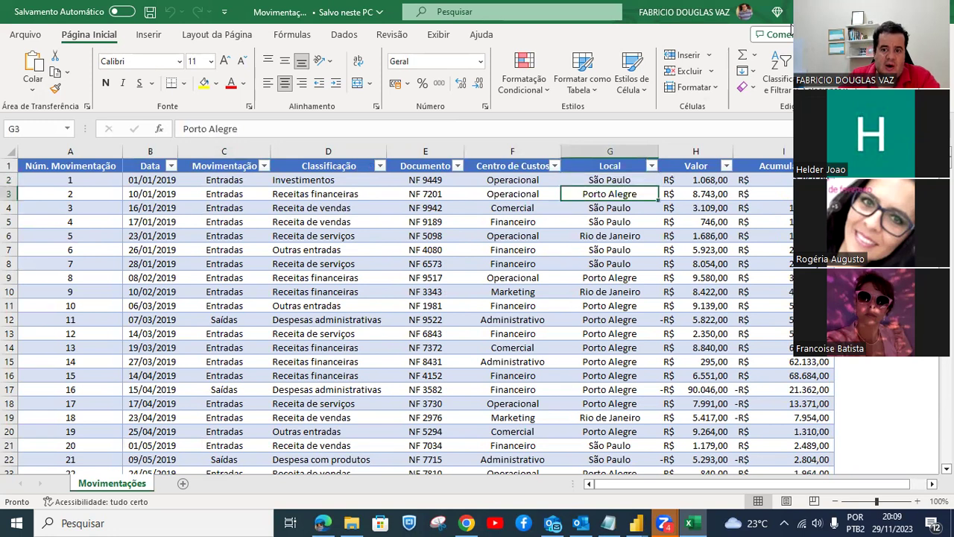
{"action": "key", "text": "Up"}
{"action": "key", "text": "Up"}
{"action": "key", "text": "Up"}
{"action": "key", "text": "Up"}
{"action": "key", "text": "Up"}
{"action": "key", "text": "Up"}
{"action": "key", "text": "Up"}
{"action": "key", "text": "Up"}
{"action": "key", "text": "Up"}
{"action": "key", "text": "Up"}
{"action": "key", "text": "Up"}
{"action": "key", "text": "Up"}
{"action": "key", "text": "Up"}
{"action": "key", "text": "Up"}
{"action": "key", "text": "Up"}
{"action": "key", "text": "Up"}
{"action": "key", "text": "Up"}
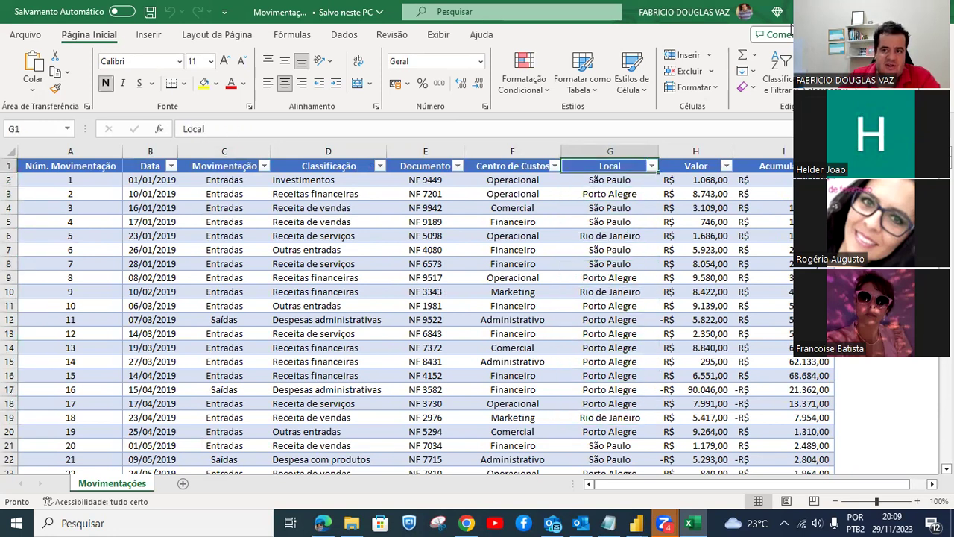
{"action": "key", "text": "Down"}
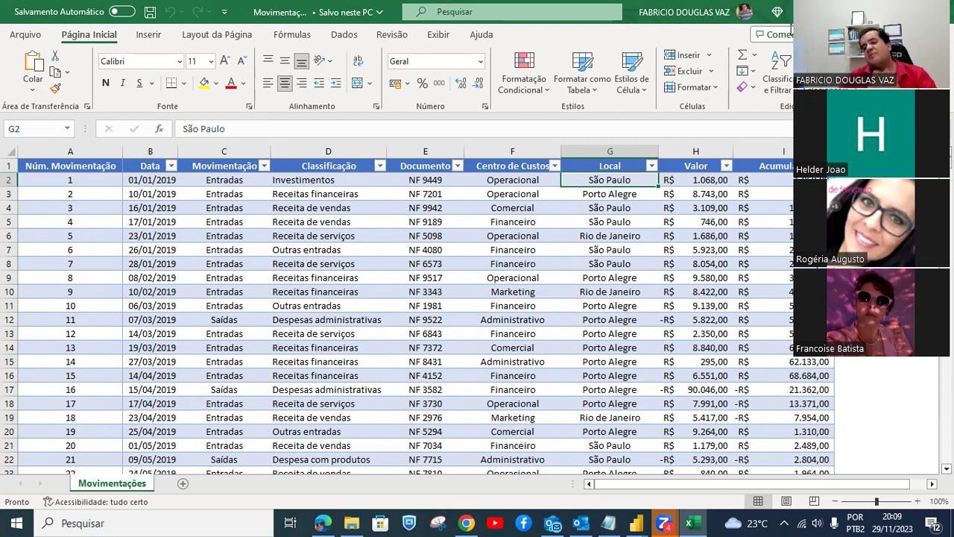
Read the first record across row 2 between its Data and Valor fields.
{"action": "key", "text": "Right"}
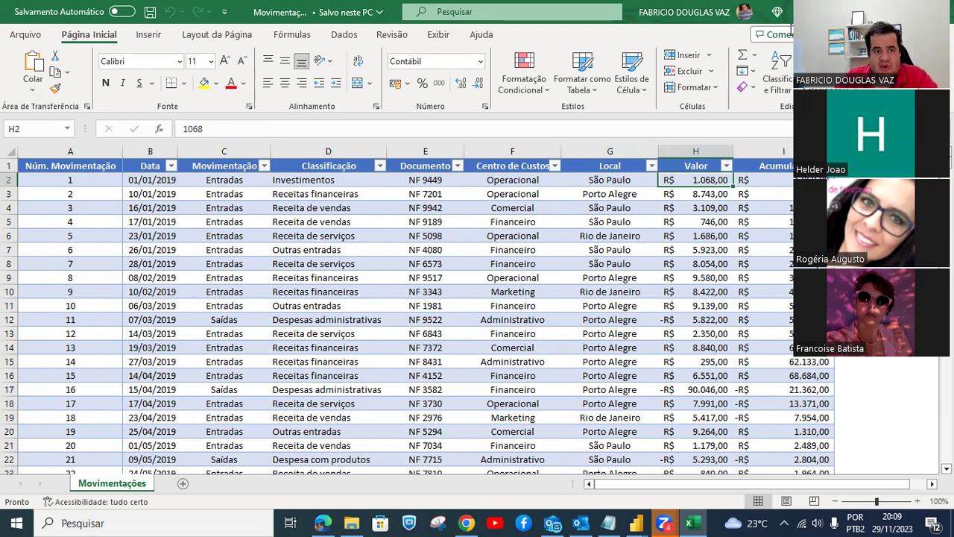
{"action": "key", "text": "Left"}
{"action": "key", "text": "Left"}
{"action": "key", "text": "Left"}
{"action": "key", "text": "Left"}
{"action": "key", "text": "Left"}
{"action": "key", "text": "Left"}
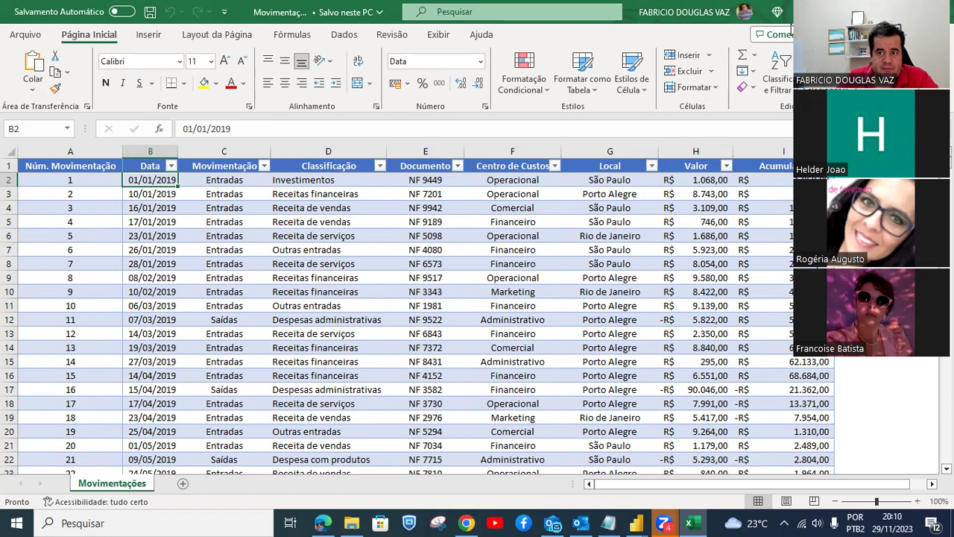
{"action": "key", "text": "Right"}
{"action": "key", "text": "Left"}
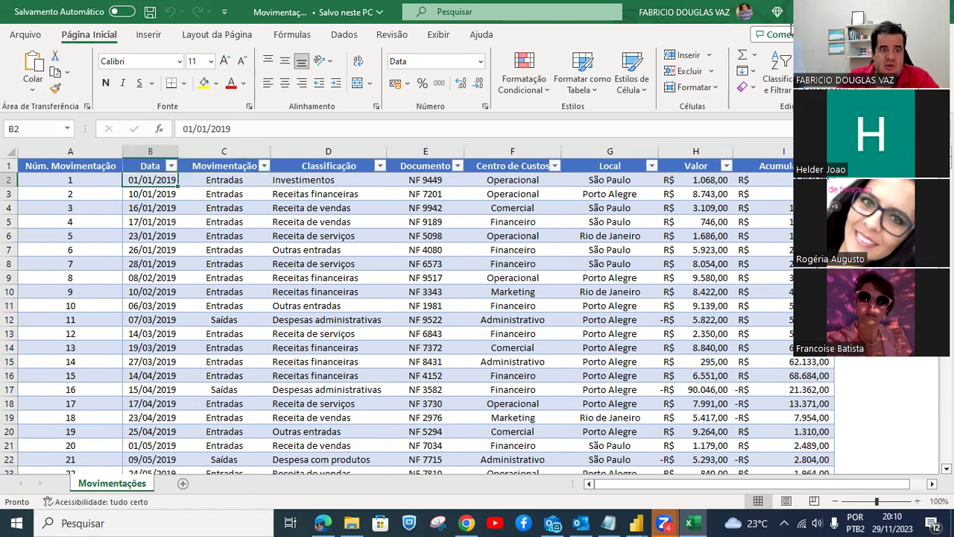
{"action": "key", "text": "Right"}
{"action": "key", "text": "Right"}
{"action": "key", "text": "Right"}
{"action": "key", "text": "Right"}
{"action": "key", "text": "Right"}
{"action": "key", "text": "Right"}
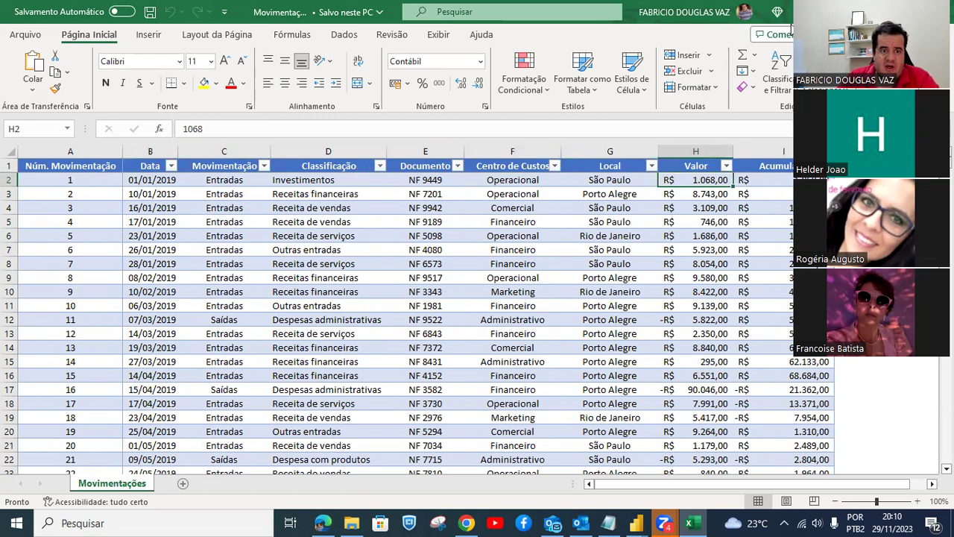
Check the first record's classification and compare its Valor with the accumulated amount in I2.
{"action": "key", "text": "Left"}
{"action": "key", "text": "Left"}
{"action": "key", "text": "Left"}
{"action": "key", "text": "Left"}
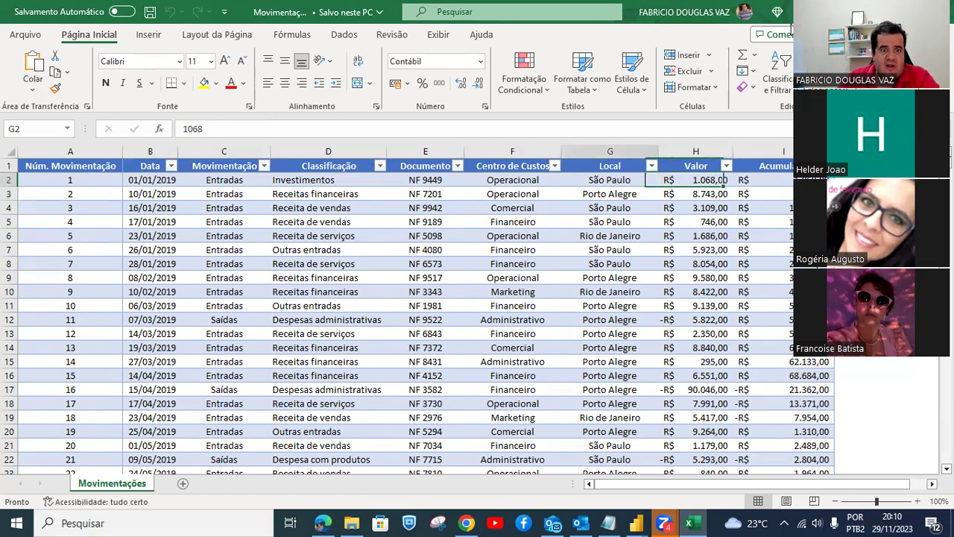
{"action": "key", "text": "Left"}
{"action": "key", "text": "Right"}
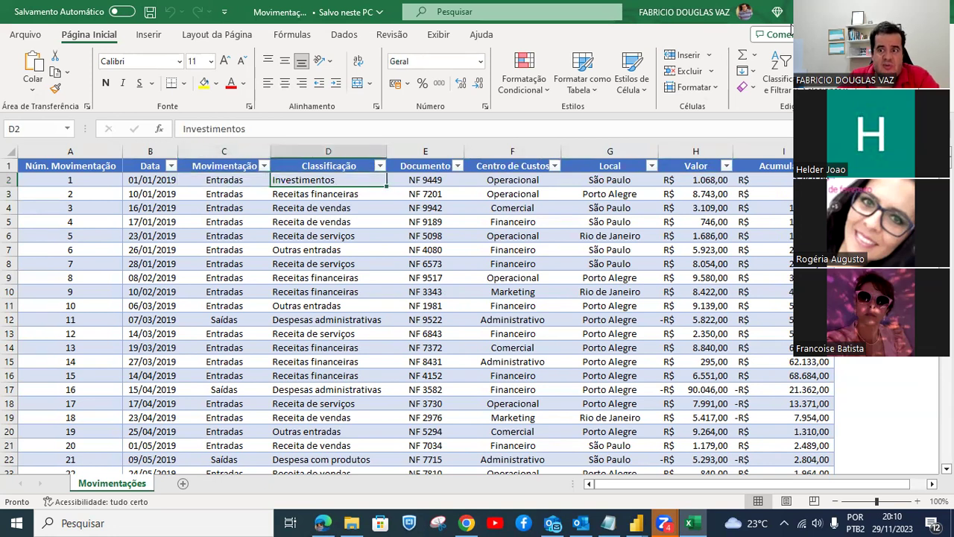
{"action": "key", "text": "Right"}
{"action": "key", "text": "Right"}
{"action": "key", "text": "Right"}
{"action": "key", "text": "Right"}
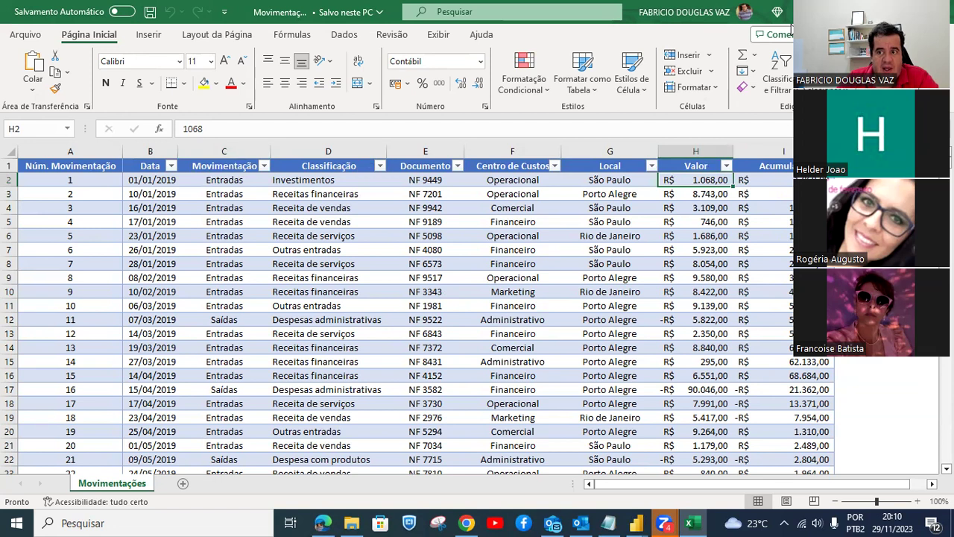
{"action": "key", "text": "Right"}
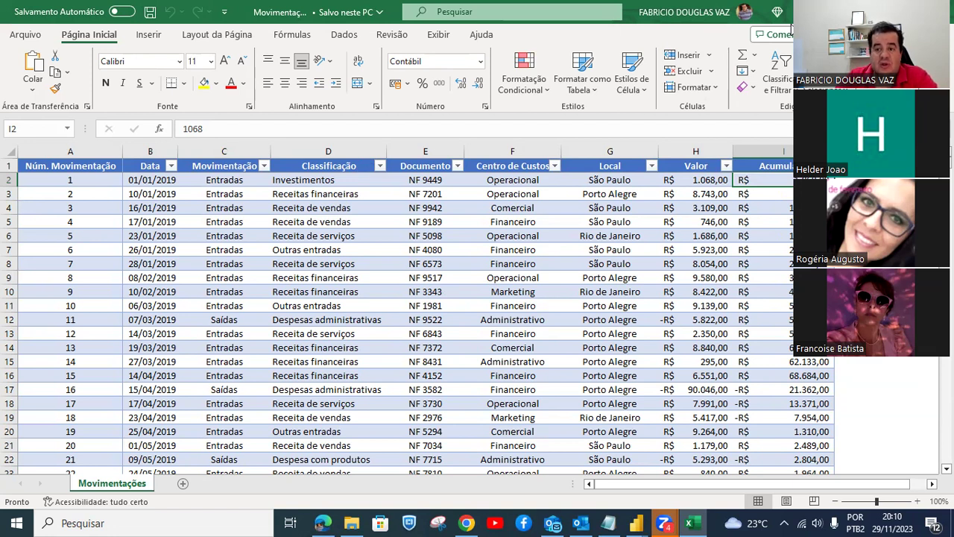
{"action": "key", "text": "Left"}
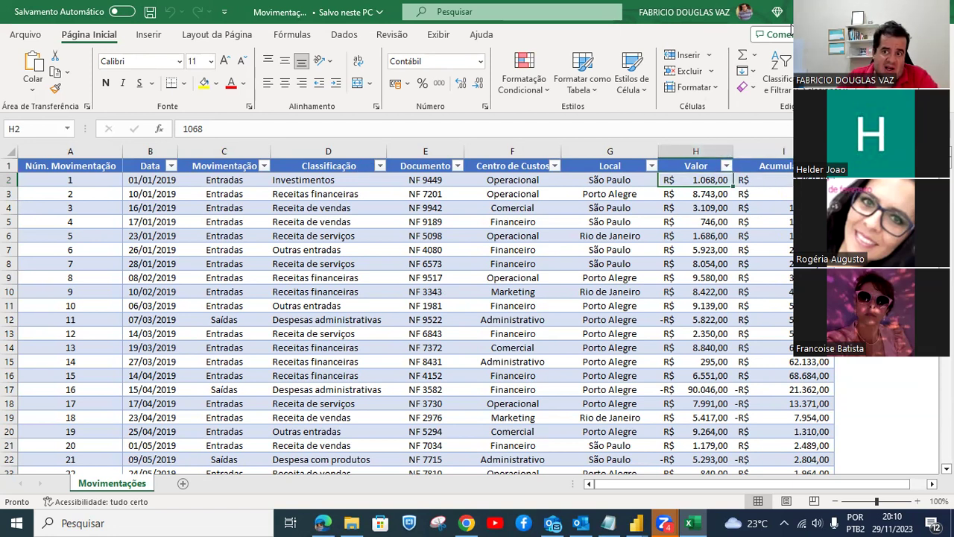
{"action": "key", "text": "Right"}
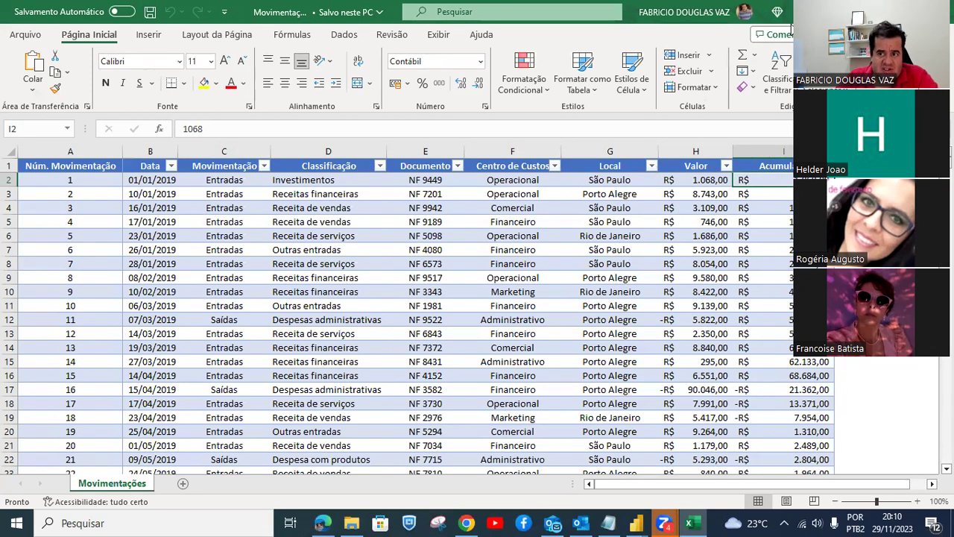
Read the second record across row 3, from its date through to its Valor.
{"action": "key", "text": "Down"}
{"action": "key", "text": "Left"}
{"action": "key", "text": "Left"}
{"action": "key", "text": "Left"}
{"action": "key", "text": "Left"}
{"action": "key", "text": "Left"}
{"action": "key", "text": "Left"}
{"action": "key", "text": "Left"}
{"action": "key", "text": "Left"}
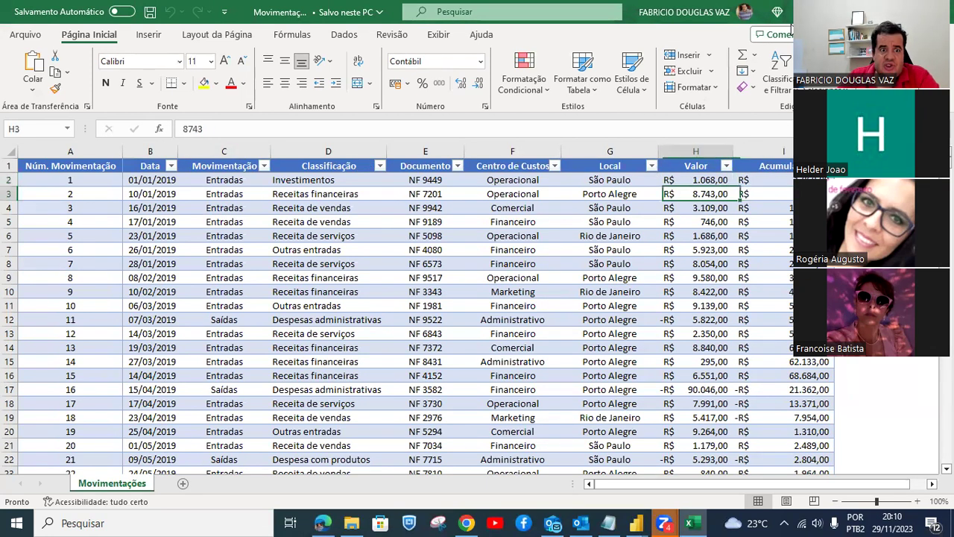
{"action": "key", "text": "Right"}
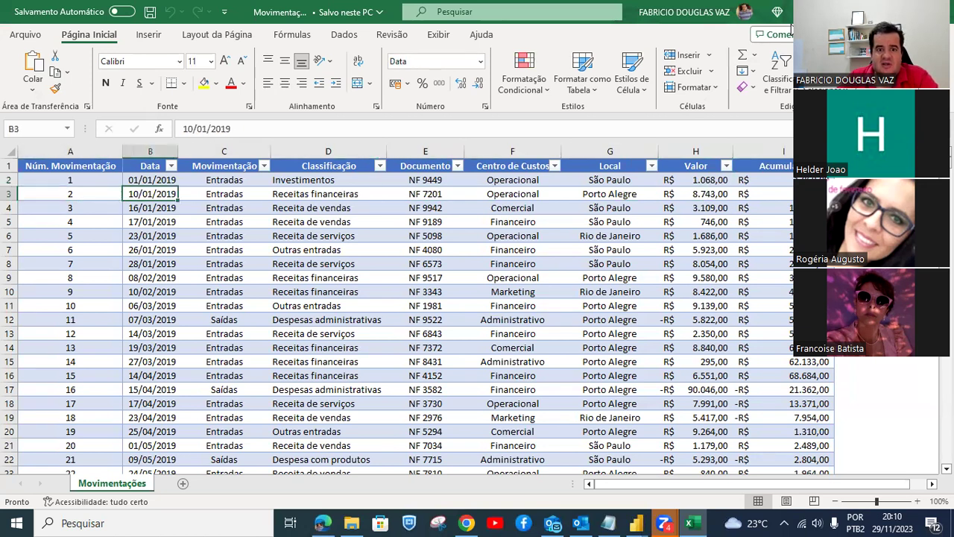
{"action": "key", "text": "Right"}
{"action": "key", "text": "Right"}
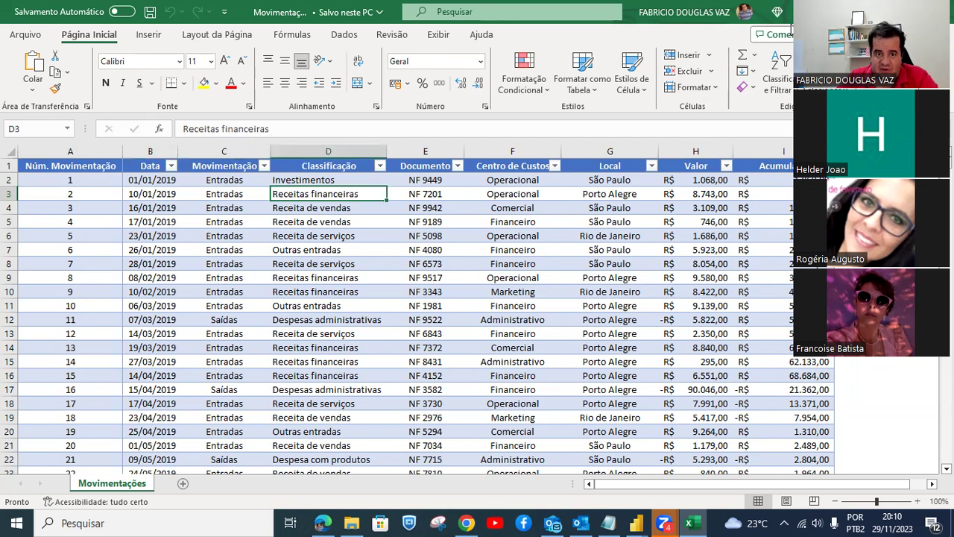
{"action": "key", "text": "Right"}
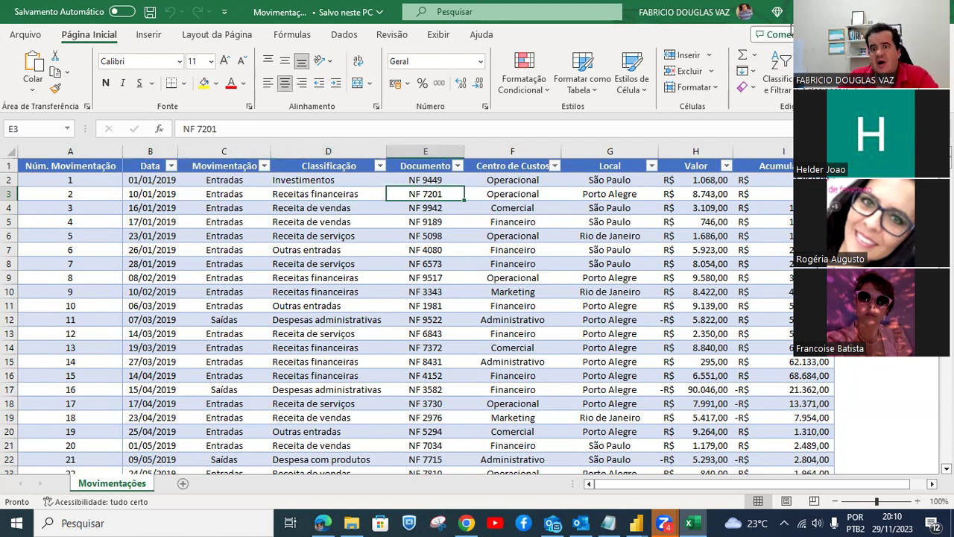
{"action": "key", "text": "Right"}
{"action": "key", "text": "Right"}
{"action": "key", "text": "Right"}
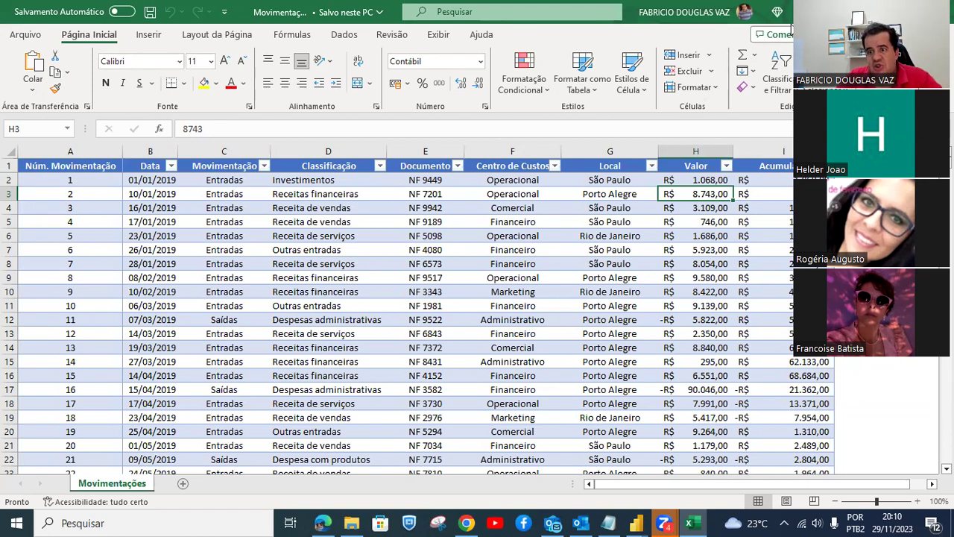
Inspect the accumulated formula in I3 alongside the Valor amounts in H2 and H3.
{"action": "key", "text": "Right"}
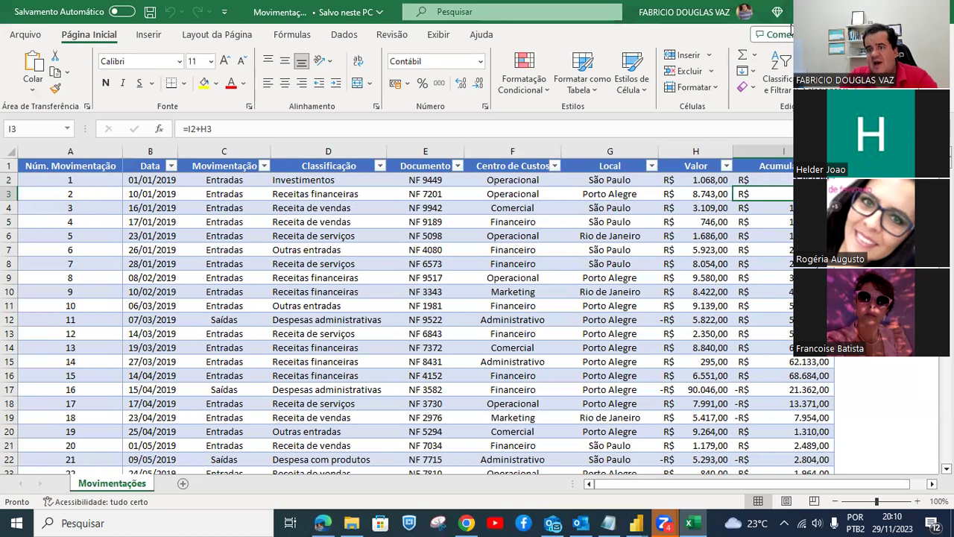
{"action": "left_click", "coordinate": [704, 183]}
{"action": "left_click", "coordinate": [713, 198]}
{"action": "left_click", "coordinate": [788, 196]}
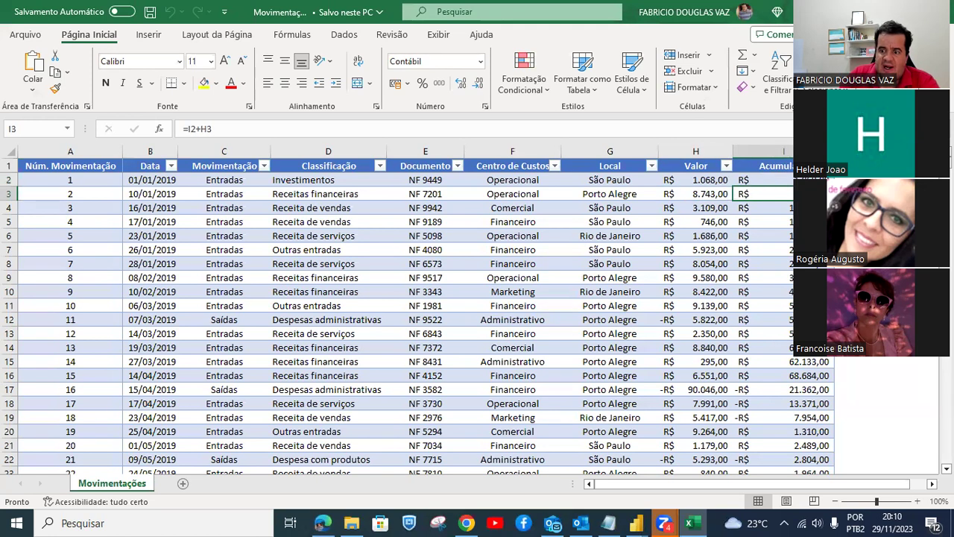
Examine the running-total formulas down the accumulated column around rows 3 to 17.
{"action": "key", "text": "Down"}
{"action": "key", "text": "Down"}
{"action": "key", "text": "Down"}
{"action": "key", "text": "Down"}
{"action": "key", "text": "Down"}
{"action": "key", "text": "Down"}
{"action": "key", "text": "Down"}
{"action": "key", "text": "Down"}
{"action": "key", "text": "Down"}
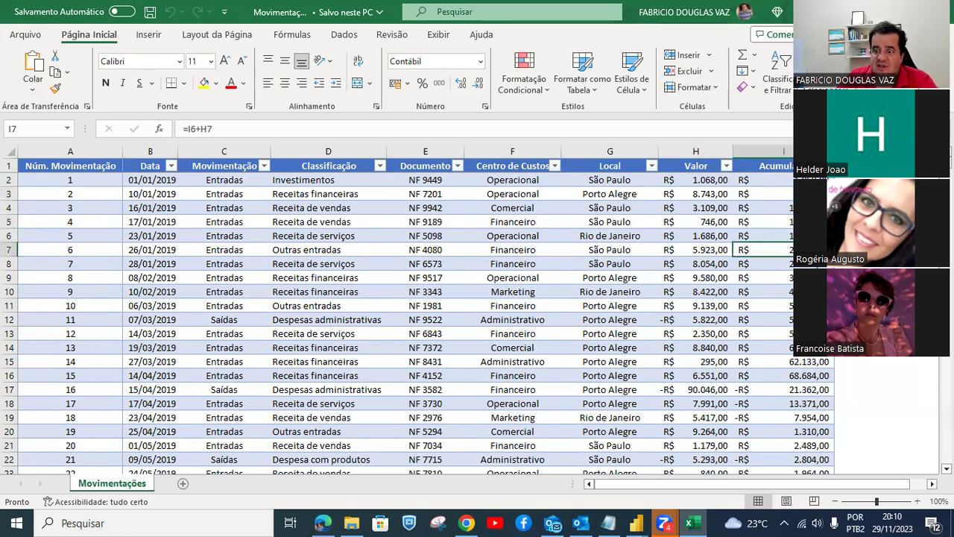
{"action": "key", "text": "Down"}
{"action": "key", "text": "Down"}
{"action": "key", "text": "Down"}
{"action": "key", "text": "Down"}
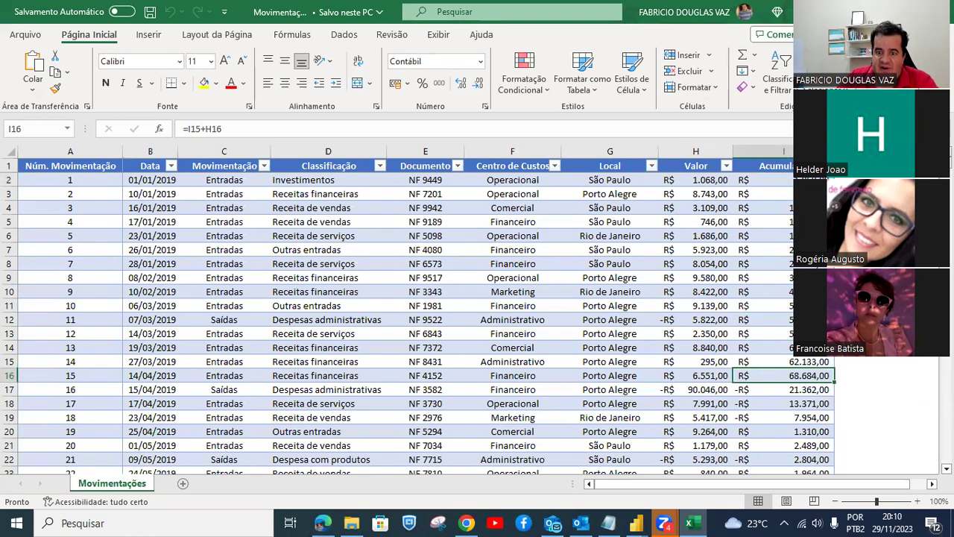
{"action": "key", "text": "Down"}
{"action": "key", "text": "Up"}
{"action": "key", "text": "Up"}
{"action": "key", "text": "Up"}
{"action": "key", "text": "Up"}
{"action": "key", "text": "Up"}
{"action": "key", "text": "Up"}
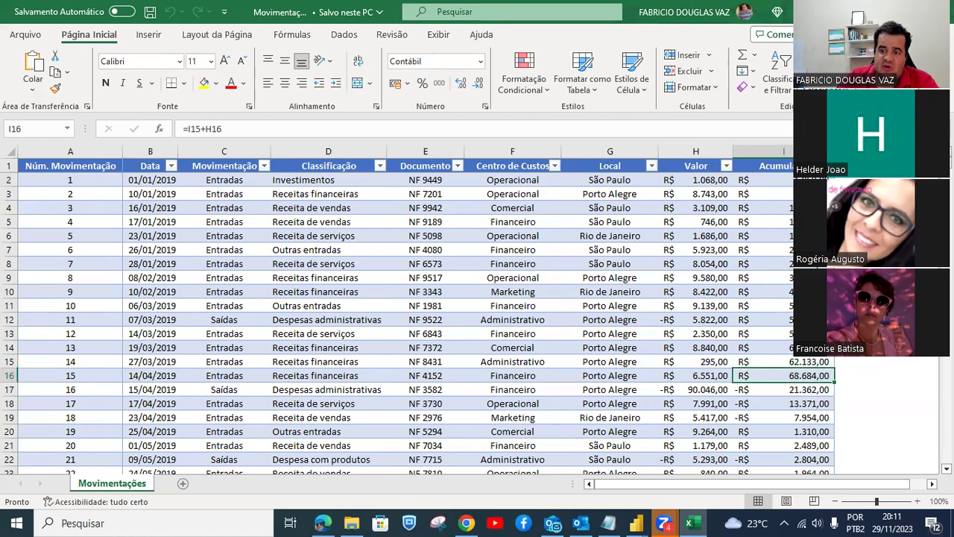
Follow the running-total formulas down the accumulated column from row 16 past row 90.
{"action": "key", "text": "Down"}
{"action": "key", "text": "Down"}
{"action": "key", "text": "Down"}
{"action": "key", "text": "Down"}
{"action": "key", "text": "Down"}
{"action": "key", "text": "Down"}
{"action": "key", "text": "Down"}
{"action": "key", "text": "Down"}
{"action": "key", "text": "Down"}
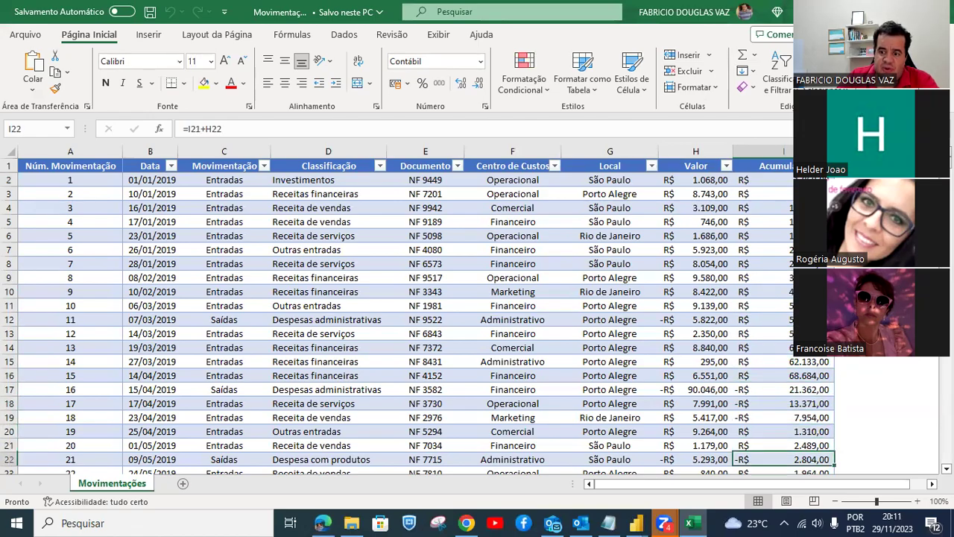
{"action": "key", "text": "Down"}
{"action": "key", "text": "Down"}
{"action": "key", "text": "Down"}
{"action": "key", "text": "Down"}
{"action": "key", "text": "Down"}
{"action": "key", "text": "Down"}
{"action": "key", "text": "Down"}
{"action": "key", "text": "Down"}
{"action": "key", "text": "Down"}
{"action": "key", "text": "Down"}
{"action": "key", "text": "Down"}
{"action": "key", "text": "Down"}
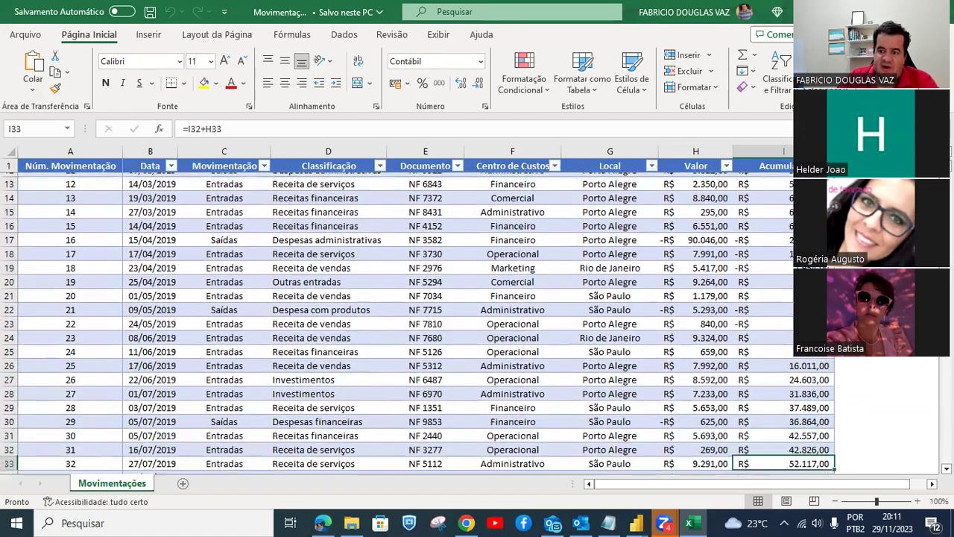
{"action": "key", "text": "Down"}
{"action": "key", "text": "Down"}
{"action": "key", "text": "Down"}
{"action": "key", "text": "Down"}
{"action": "key", "text": "Down"}
{"action": "key", "text": "Down"}
{"action": "key", "text": "Down"}
{"action": "key", "text": "Down"}
{"action": "key", "text": "Down"}
{"action": "key", "text": "Down"}
{"action": "key", "text": "Down"}
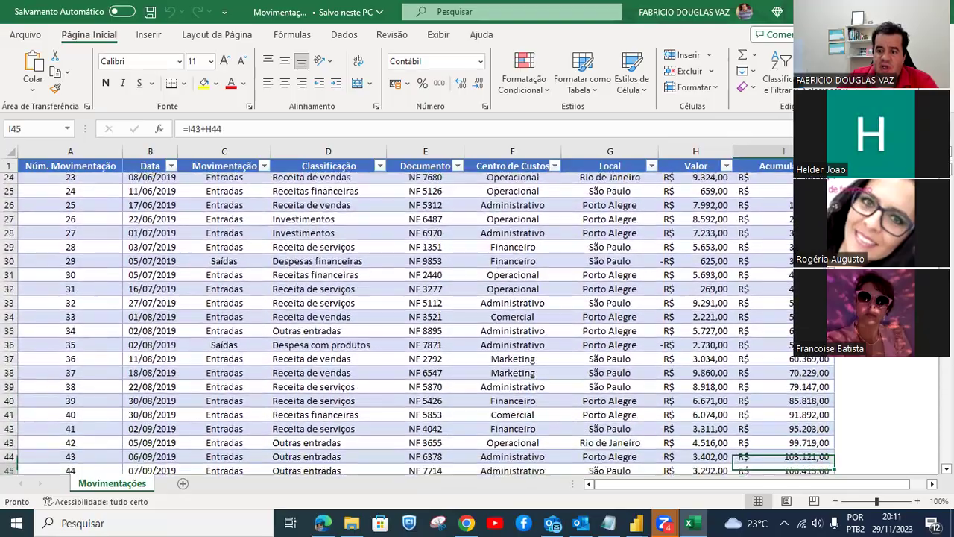
{"action": "key", "text": "Down"}
{"action": "key", "text": "Down"}
{"action": "key", "text": "Down"}
{"action": "key", "text": "Down"}
{"action": "key", "text": "Down"}
{"action": "key", "text": "Down"}
{"action": "key", "text": "Down"}
{"action": "key", "text": "Down"}
{"action": "key", "text": "Down"}
{"action": "key", "text": "Down"}
{"action": "key", "text": "Down"}
{"action": "key", "text": "Down"}
{"action": "key", "text": "Down"}
{"action": "key", "text": "Down"}
{"action": "key", "text": "Down"}
{"action": "key", "text": "Down"}
{"action": "key", "text": "Down"}
{"action": "key", "text": "Down"}
{"action": "key", "text": "Down"}
{"action": "key", "text": "Down"}
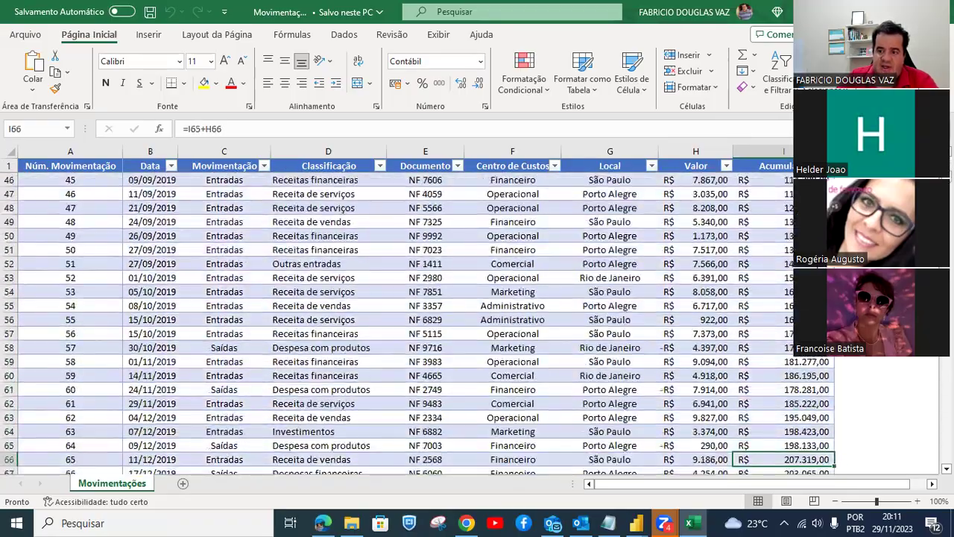
{"action": "key", "text": "Down"}
{"action": "key", "text": "Down"}
{"action": "key", "text": "Down"}
{"action": "key", "text": "Down"}
{"action": "key", "text": "Down"}
{"action": "key", "text": "Down"}
{"action": "key", "text": "Down"}
{"action": "key", "text": "Down"}
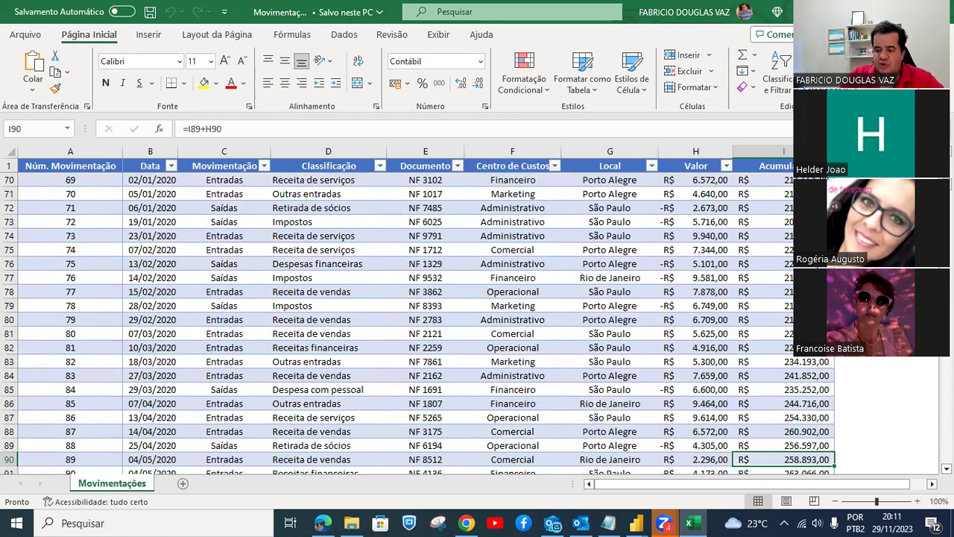
{"action": "key", "text": "Down"}
{"action": "key", "text": "Down"}
{"action": "key", "text": "Down"}
{"action": "key", "text": "Down"}
{"action": "key", "text": "Down"}
{"action": "key", "text": "Down"}
{"action": "key", "text": "Down"}
{"action": "key", "text": "Down"}
{"action": "key", "text": "Down"}
{"action": "key", "text": "Down"}
{"action": "key", "text": "Down"}
{"action": "key", "text": "Down"}
{"action": "key", "text": "Down"}
{"action": "key", "text": "Down"}
{"action": "key", "text": "Down"}
{"action": "key", "text": "Down"}
{"action": "key", "text": "Down"}
{"action": "key", "text": "Down"}
{"action": "key", "text": "Down"}
{"action": "key", "text": "Down"}
Jump to the table's last record in row 1000 and check its date in B1000.
{"action": "key", "text": "ctrl+Down"}
{"action": "key", "text": "Left"}
{"action": "key", "text": "Left"}
{"action": "key", "text": "Left"}
{"action": "key", "text": "Left"}
{"action": "key", "text": "Left"}
{"action": "key", "text": "Left"}
{"action": "key", "text": "Left"}
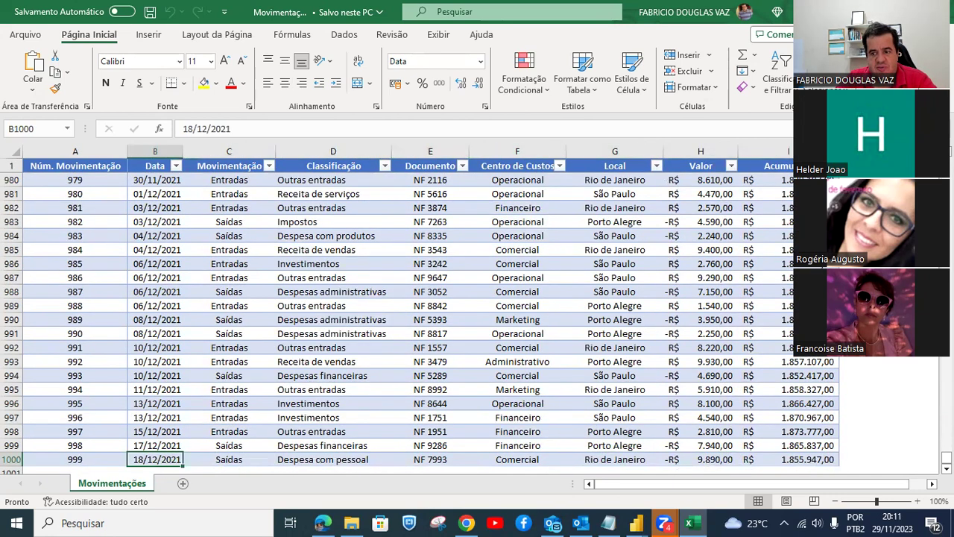
Read the last record across row 1000 from its date to the accumulated formula in I1000.
{"action": "key", "text": "Right"}
{"action": "key", "text": "Right"}
{"action": "key", "text": "Right"}
{"action": "key", "text": "Right"}
{"action": "key", "text": "Right"}
{"action": "key", "text": "Right"}
{"action": "key", "text": "Right"}
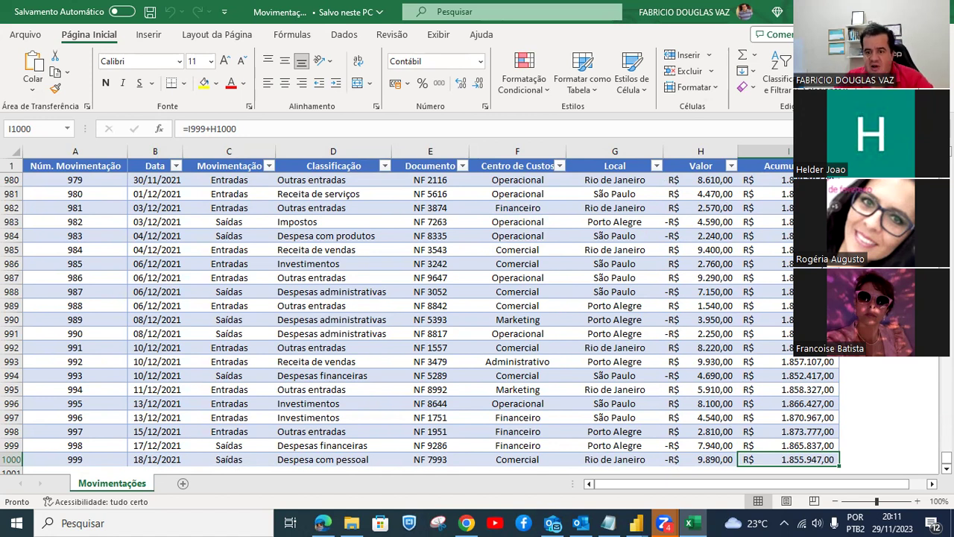
{"action": "key", "text": "Left"}
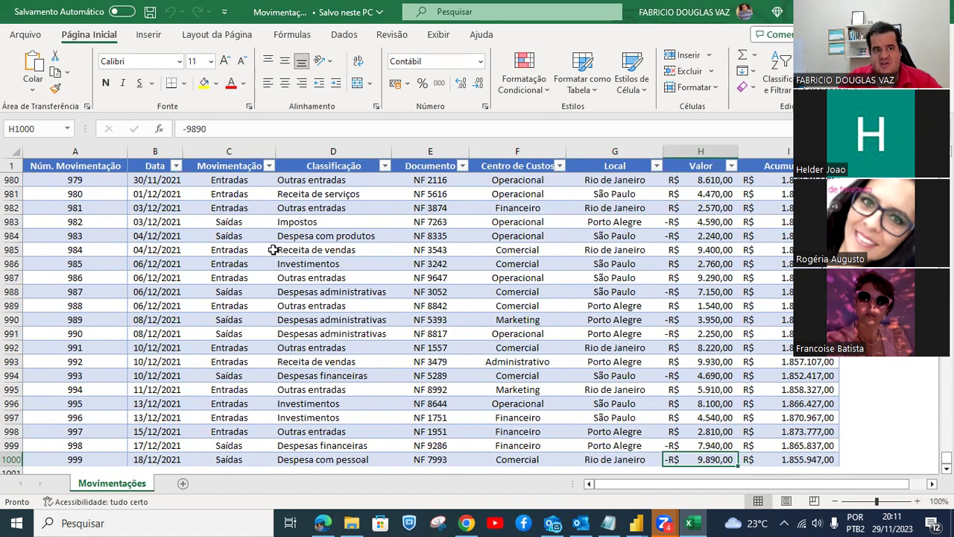
{"action": "left_click_drag", "start_coordinate": [226, 128], "coordinate": [173, 132]}
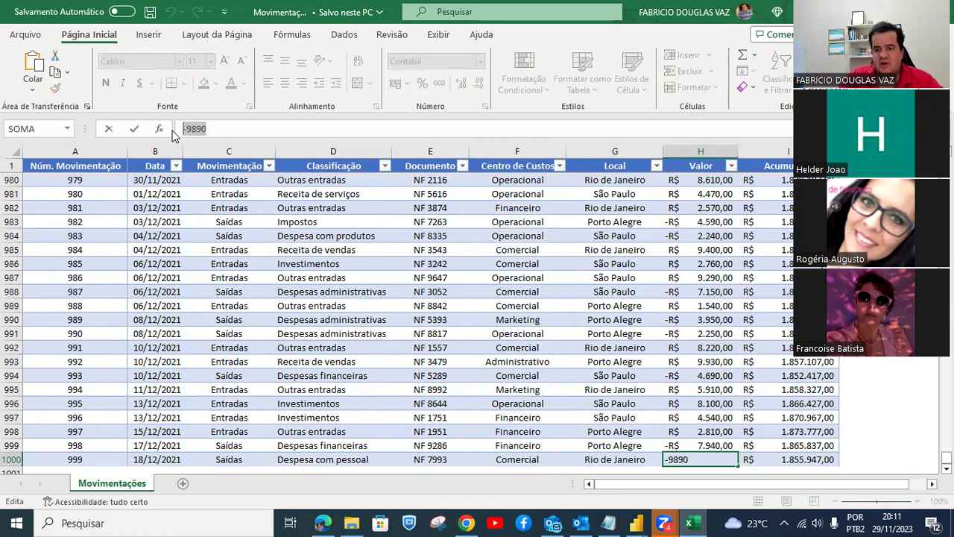
{"action": "type", "text": "="}
{"action": "left_click", "coordinate": [714, 445]}
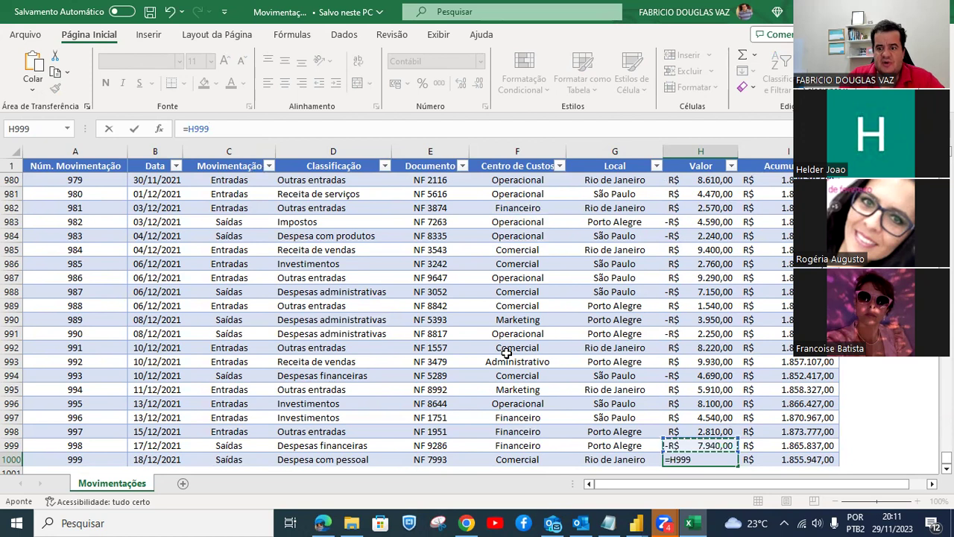
{"action": "key", "text": "Escape"}
Inspect the Valor entries in H999 and H998, and the final accumulated balance in I1000.
{"action": "left_click", "coordinate": [726, 444]}
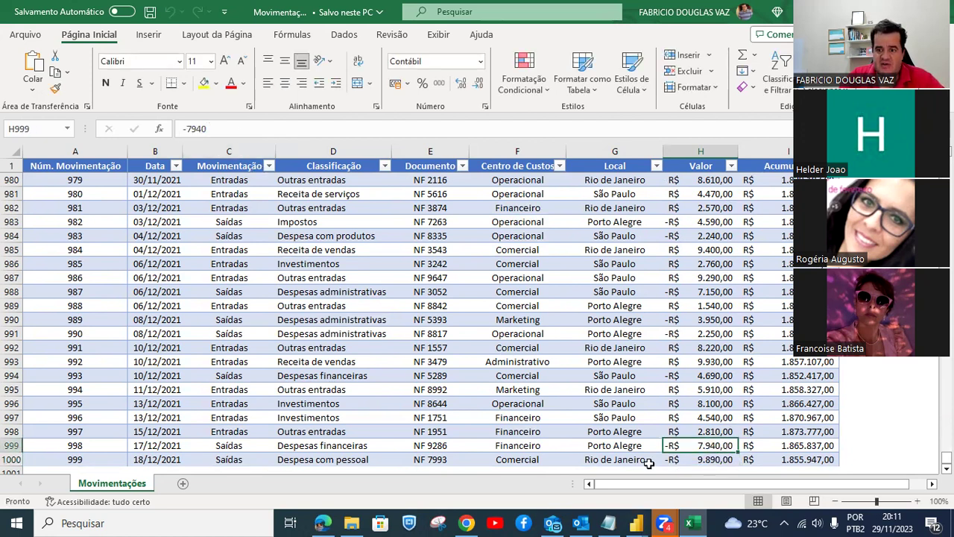
{"action": "left_click", "coordinate": [718, 428]}
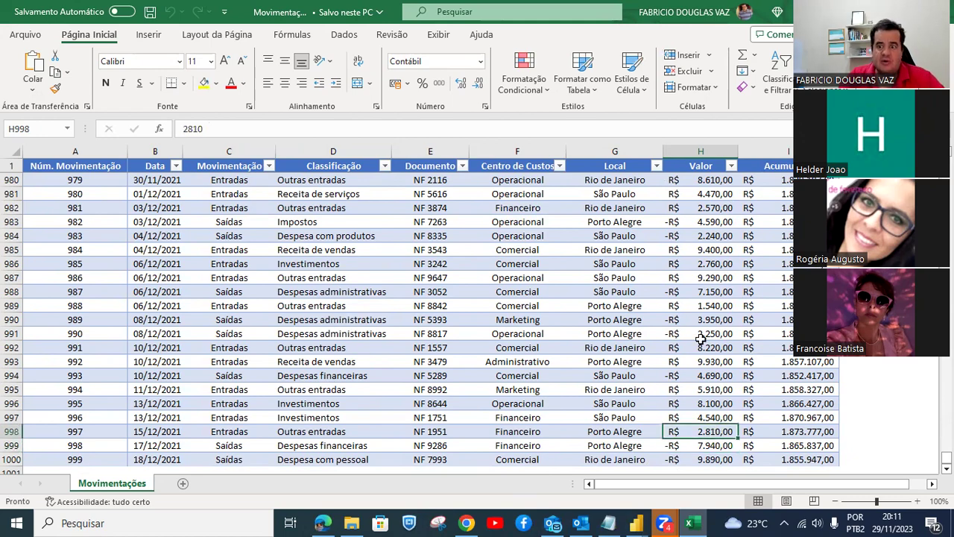
{"action": "scroll", "coordinate": [701, 339], "scroll_direction": "up", "scroll_amount": 3}
{"action": "scroll", "coordinate": [702, 336], "scroll_direction": "down", "scroll_amount": 4}
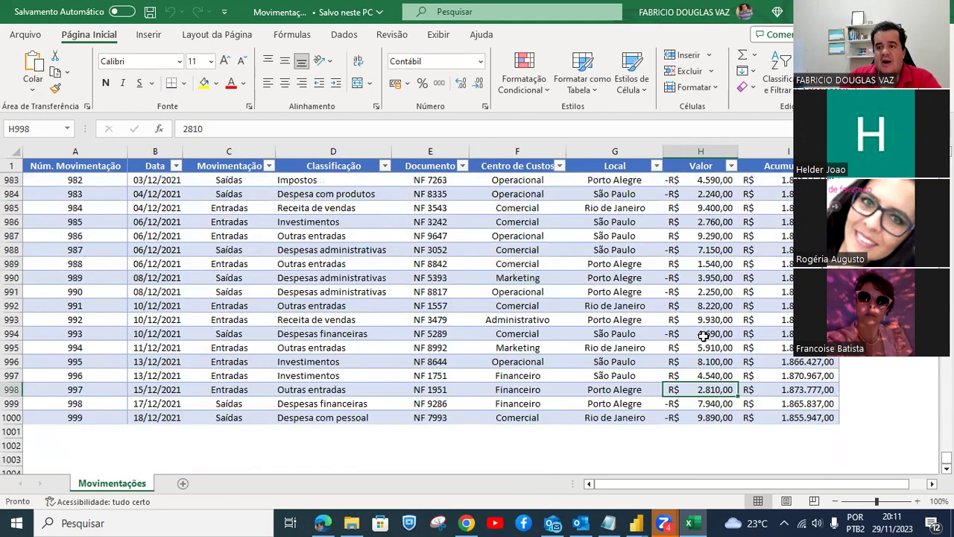
{"action": "left_click", "coordinate": [816, 417]}
Scan the records back up from the end of the table and return to the first record in A2.
{"action": "scroll", "coordinate": [742, 266], "scroll_direction": "up", "scroll_amount": 11}
{"action": "scroll", "coordinate": [747, 270], "scroll_direction": "up", "scroll_amount": 20}
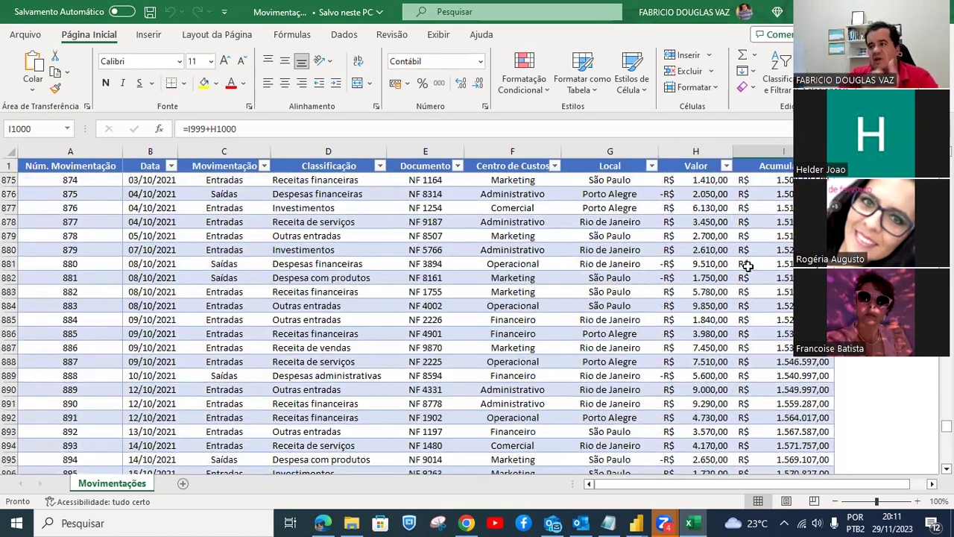
{"action": "scroll", "coordinate": [746, 270], "scroll_direction": "up", "scroll_amount": 20}
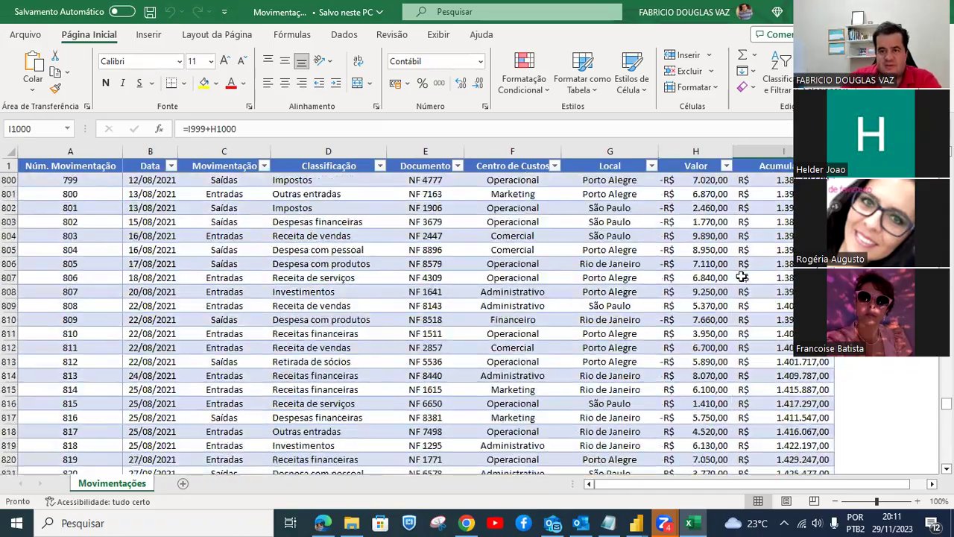
{"action": "scroll", "coordinate": [741, 277], "scroll_direction": "up", "scroll_amount": 20}
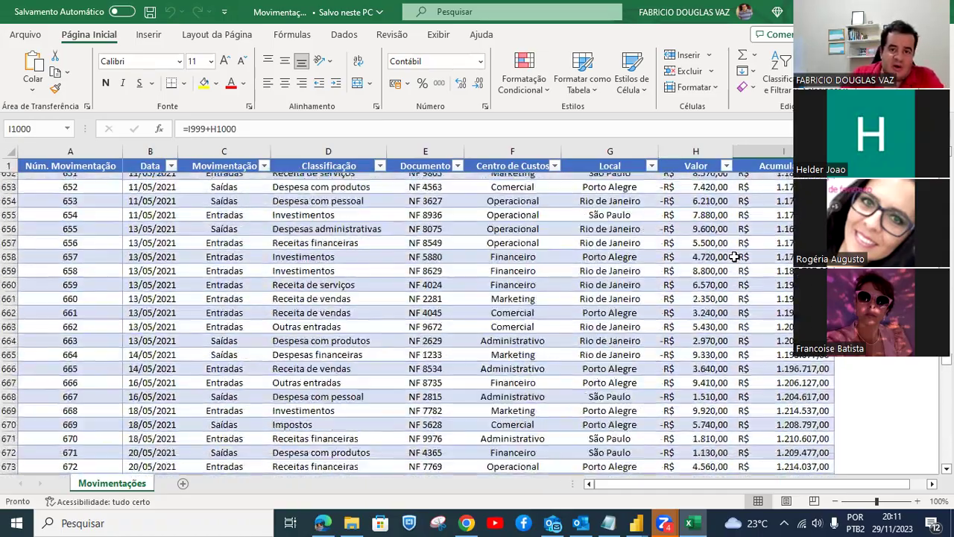
{"action": "scroll", "coordinate": [735, 257], "scroll_direction": "up", "scroll_amount": 20}
{"action": "left_click", "coordinate": [737, 260]}
{"action": "key", "text": "ctrl+Home"}
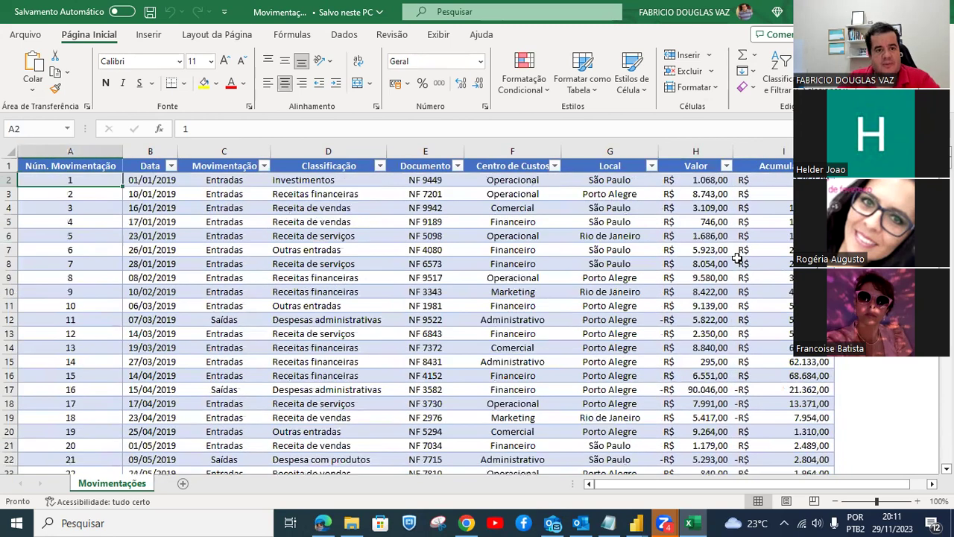
Review the first record's fields across row 2, from the date through to the accumulated amount.
{"action": "key", "text": "Right"}
{"action": "key", "text": "Right"}
{"action": "key", "text": "Right"}
{"action": "key", "text": "Right"}
{"action": "key", "text": "Right"}
{"action": "key", "text": "Right"}
{"action": "key", "text": "Right"}
{"action": "key", "text": "Right"}
{"action": "key", "text": "Left"}
{"action": "key", "text": "Left"}
{"action": "key", "text": "Left"}
{"action": "key", "text": "Home"}
{"action": "key", "text": "Right"}
{"action": "key", "text": "Right"}
{"action": "key", "text": "Right"}
{"action": "key", "text": "Right"}
{"action": "key", "text": "Right"}
{"action": "key", "text": "Right"}
{"action": "key", "text": "Right"}
{"action": "key", "text": "Right"}
{"action": "key", "text": "Right"}
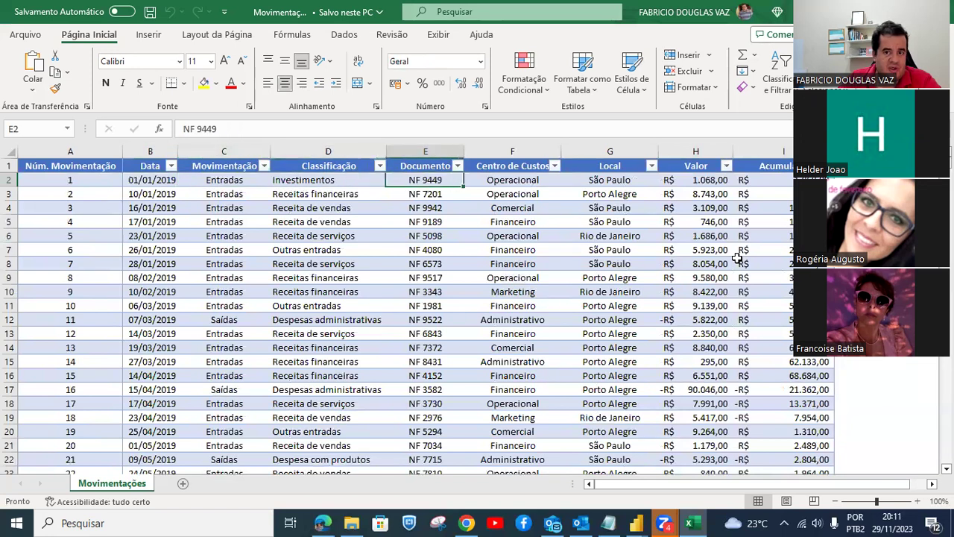
{"action": "key", "text": "Left"}
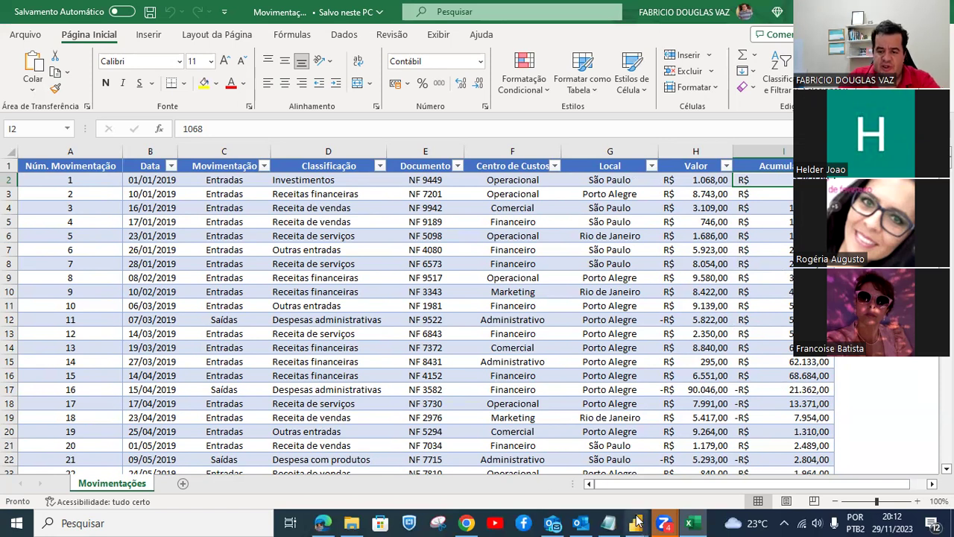
Switch to Power BI Desktop, maximize its window and dismiss the recovered-files notice.
{"action": "mouse_move", "coordinate": [637, 522]}
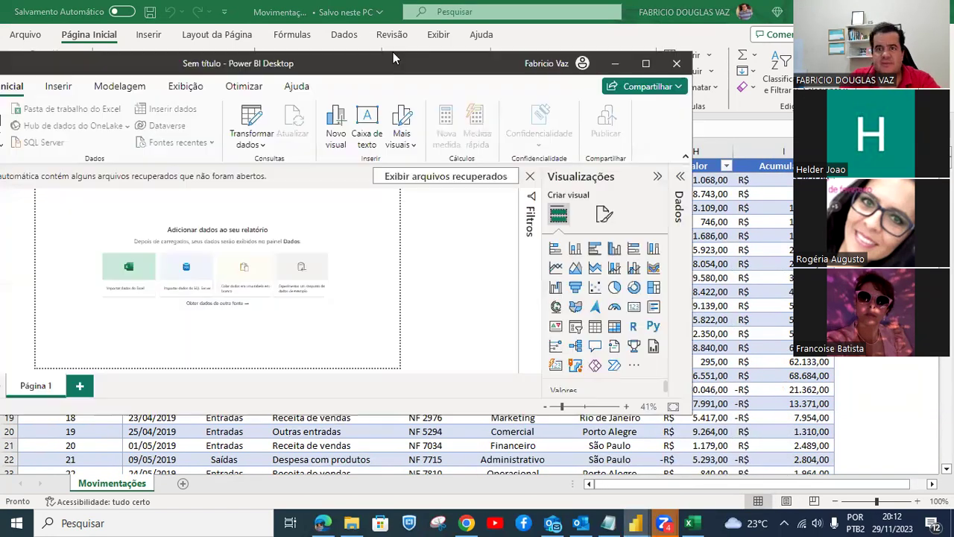
{"action": "left_click", "coordinate": [656, 66]}
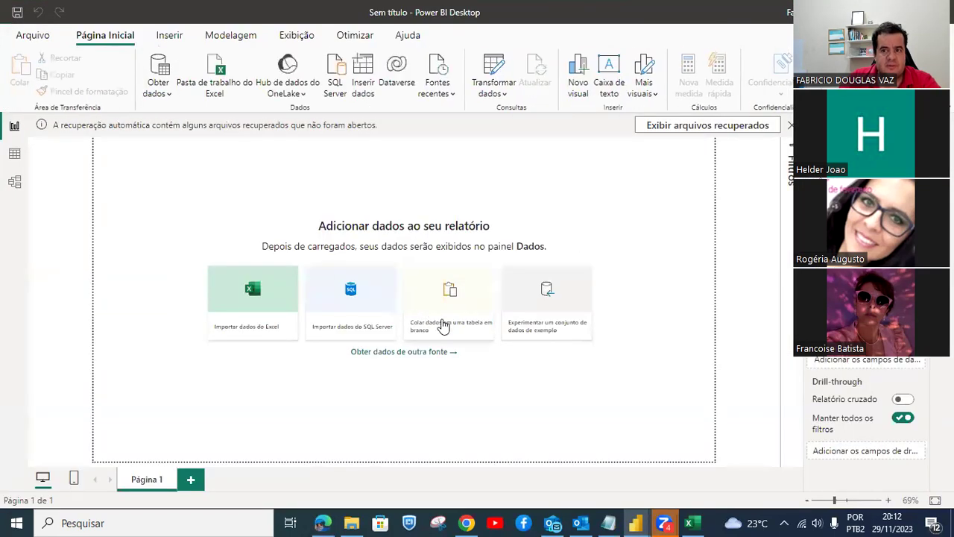
{"action": "left_click", "coordinate": [790, 126]}
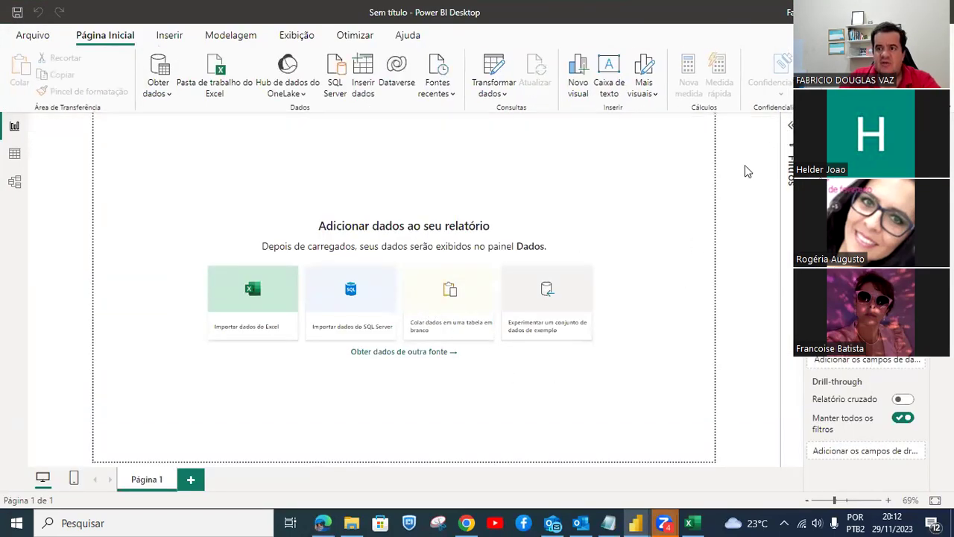
{"action": "left_click", "coordinate": [545, 307]}
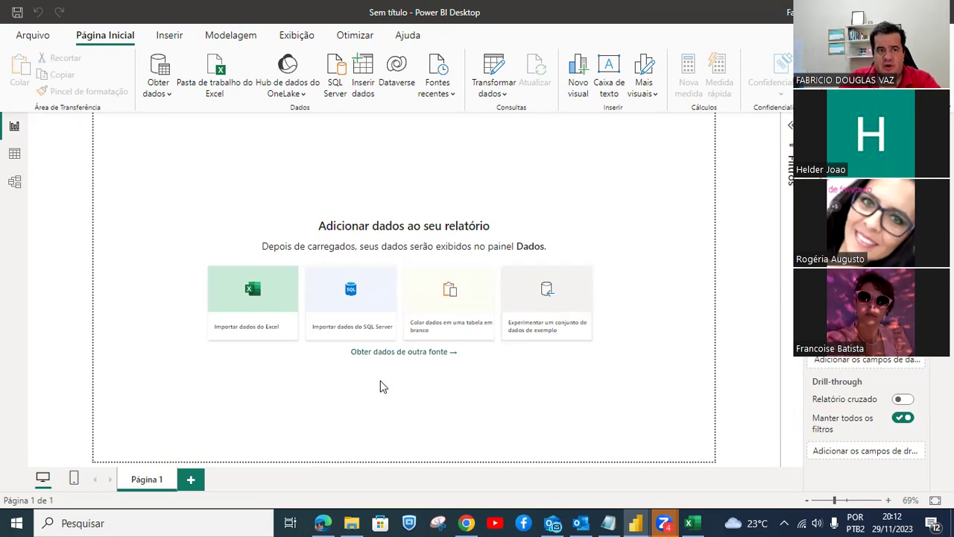
Start importing data from an Excel workbook and browse to the upload folder on Disco Local (C:).
{"action": "left_click", "coordinate": [169, 101]}
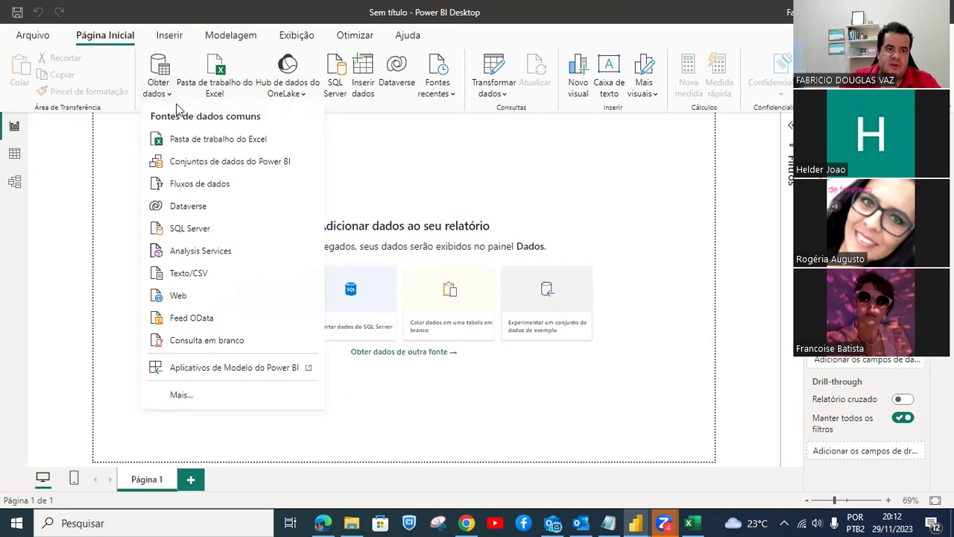
{"action": "left_click", "coordinate": [188, 142]}
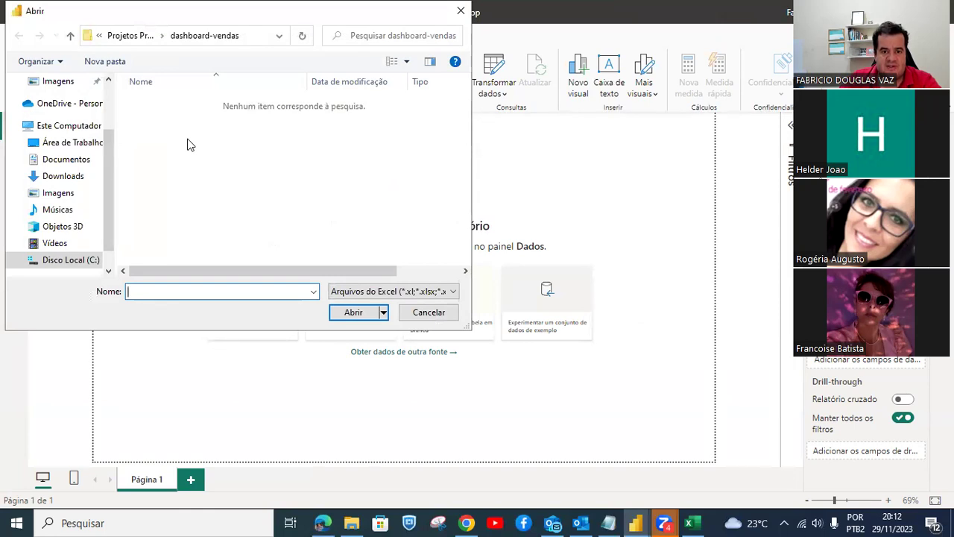
{"action": "scroll", "coordinate": [111, 185], "scroll_direction": "up", "scroll_amount": 3}
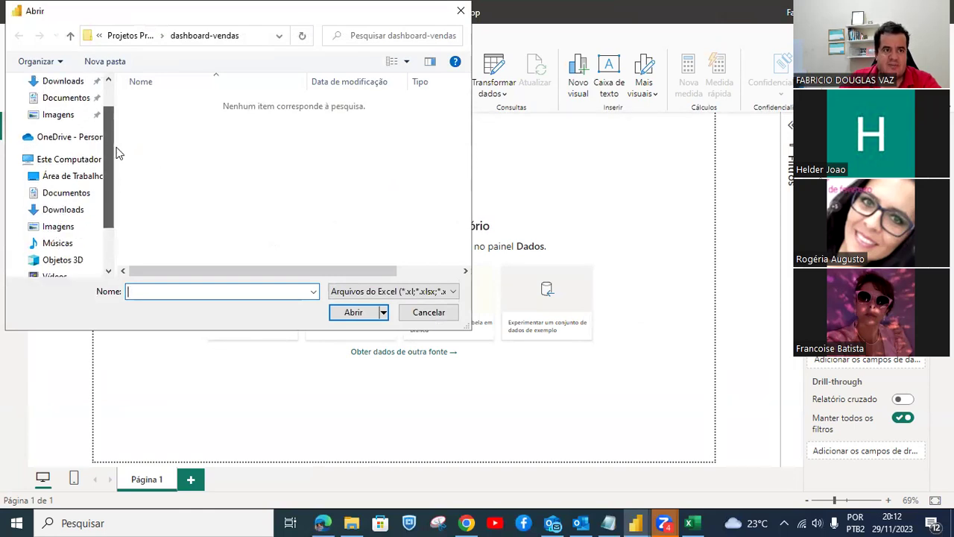
{"action": "scroll", "coordinate": [110, 179], "scroll_direction": "down", "scroll_amount": 5}
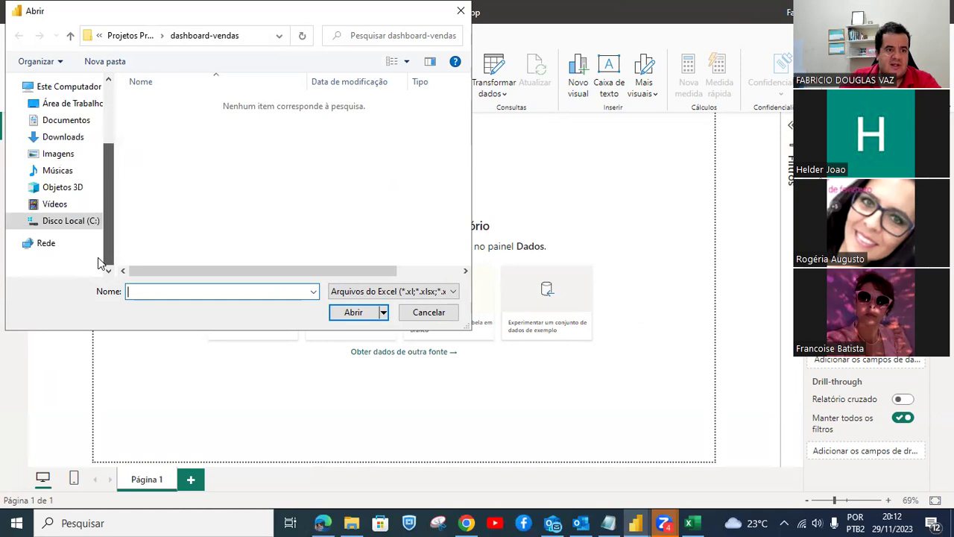
{"action": "left_click", "coordinate": [89, 223]}
{"action": "scroll", "coordinate": [167, 237], "scroll_direction": "down", "scroll_amount": 1}
{"action": "double_click", "coordinate": [163, 228]}
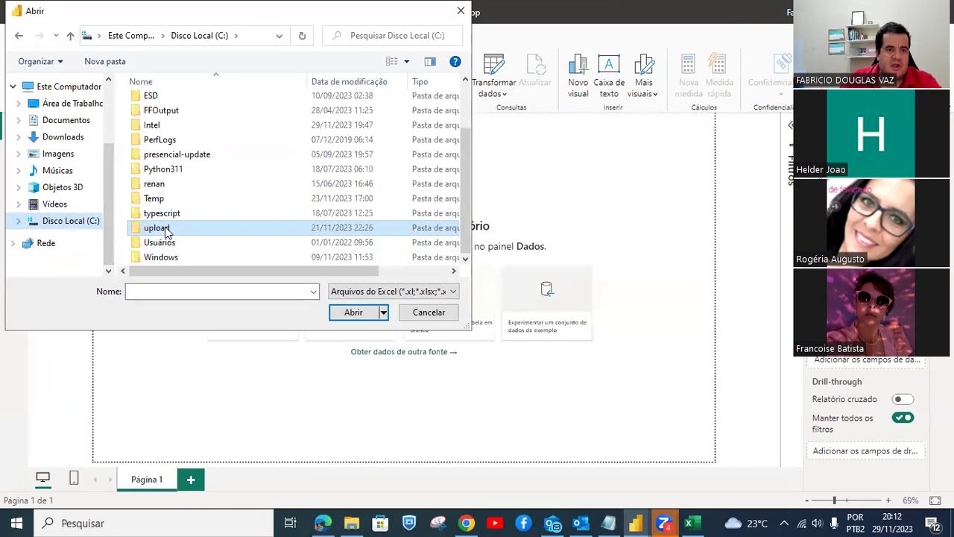
Open the 2 - Presencial folder inside 4 - Vendas.
{"action": "double_click", "coordinate": [186, 119]}
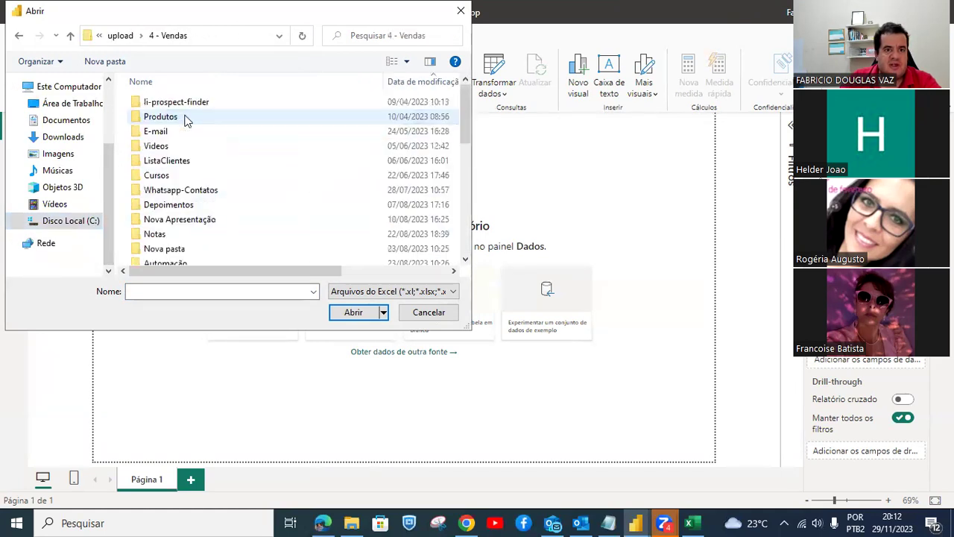
{"action": "scroll", "coordinate": [217, 138], "scroll_direction": "down", "scroll_amount": 4}
{"action": "scroll", "coordinate": [198, 179], "scroll_direction": "down", "scroll_amount": 4}
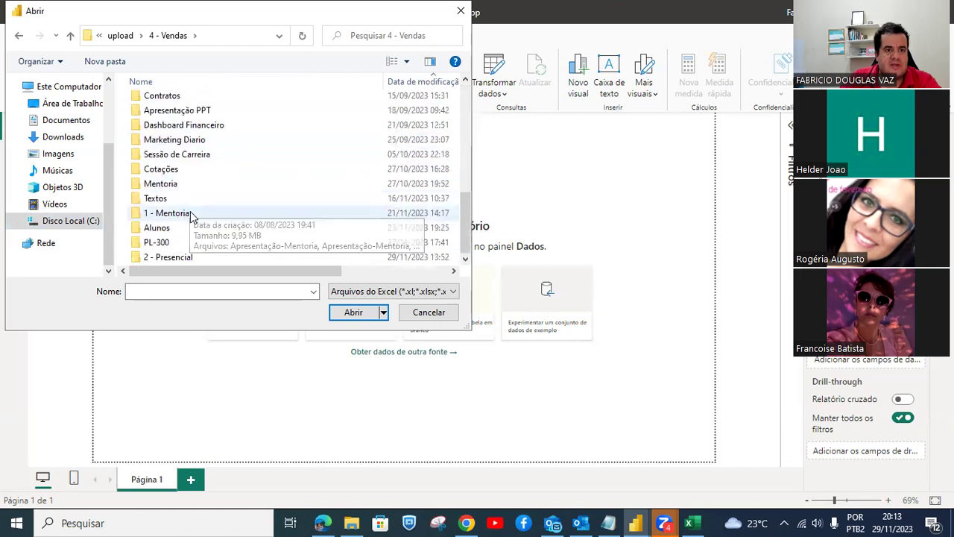
{"action": "double_click", "coordinate": [168, 257]}
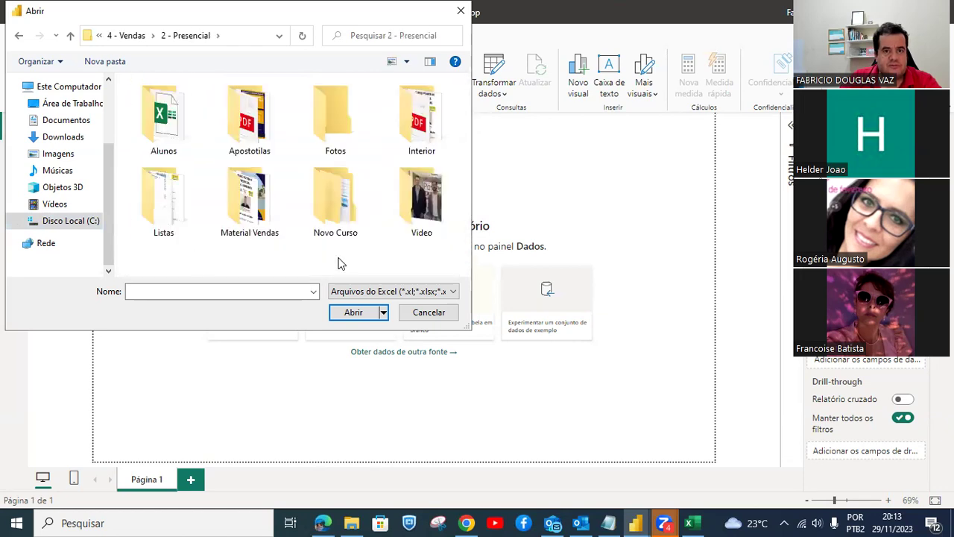
Browse through the Novo Curso, presencial-update and Presencial folders to Projetos Práticos.
{"action": "double_click", "coordinate": [339, 216]}
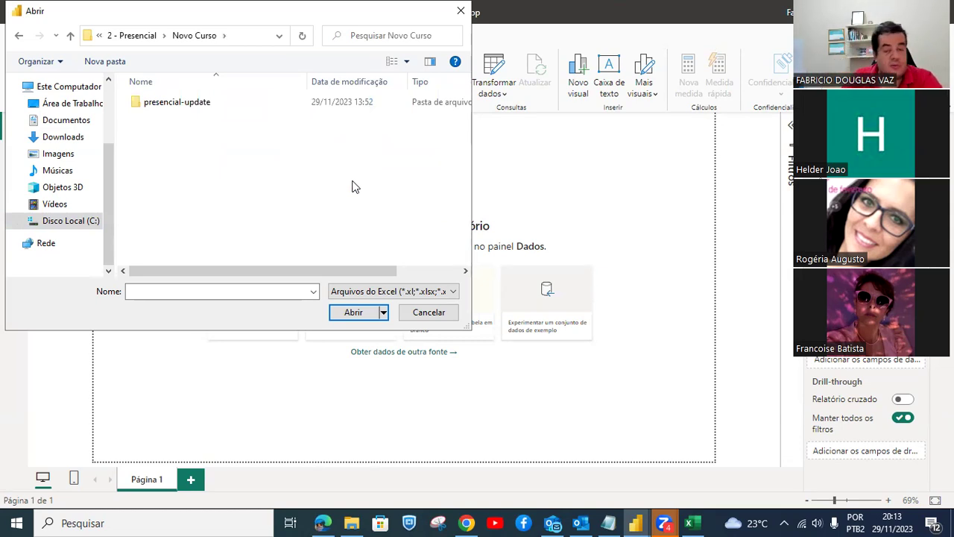
{"action": "double_click", "coordinate": [193, 108]}
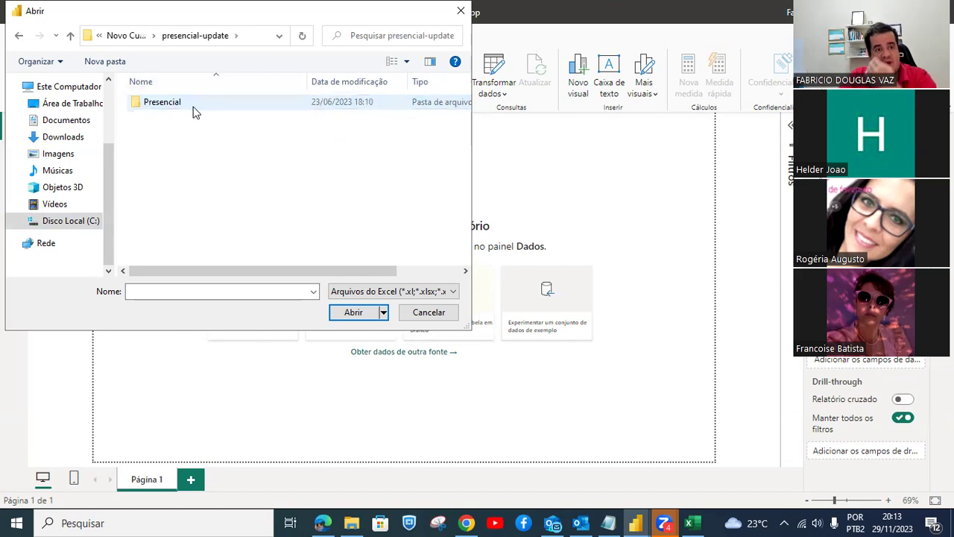
{"action": "double_click", "coordinate": [194, 111]}
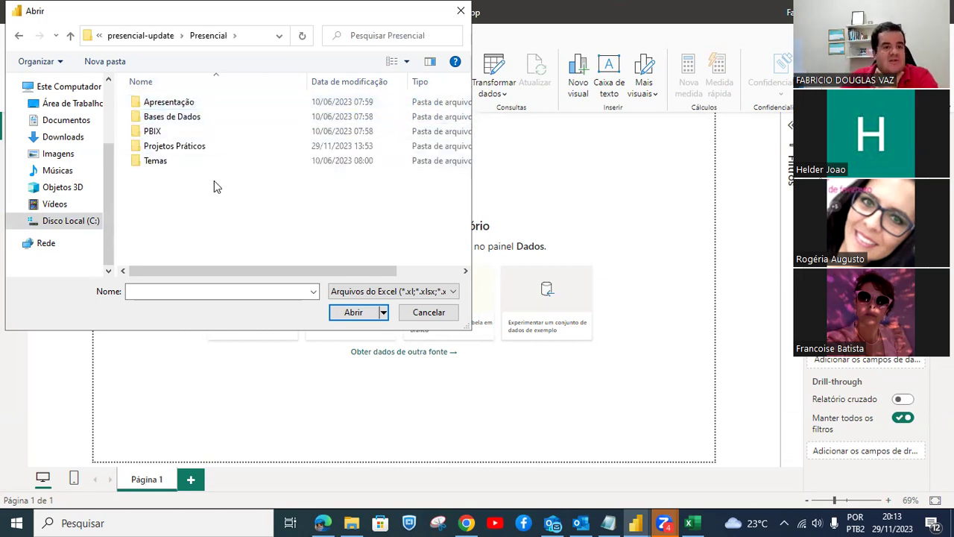
{"action": "double_click", "coordinate": [205, 148]}
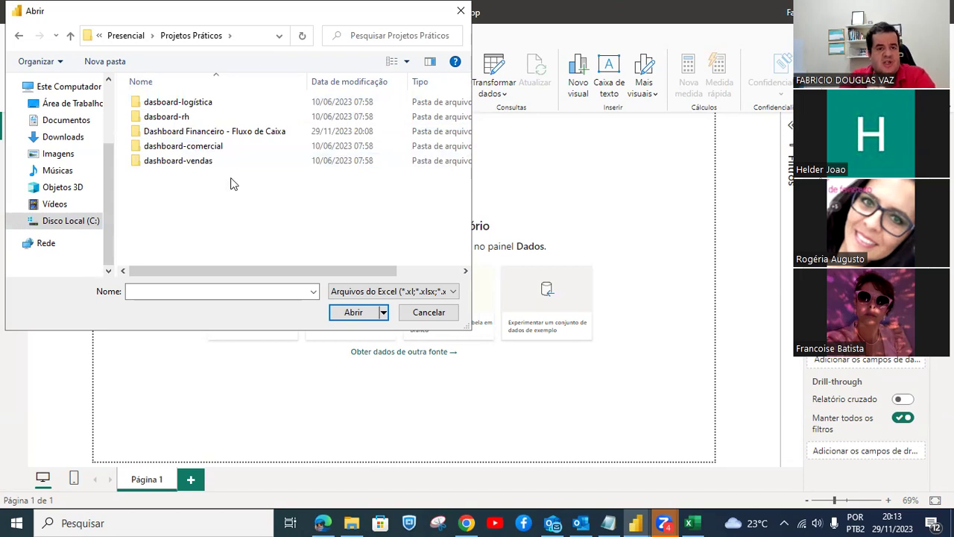
Open the Movimentações workbook from the Dashboard Financeiro - Fluxo de Caixa folder as the data source.
{"action": "double_click", "coordinate": [234, 131]}
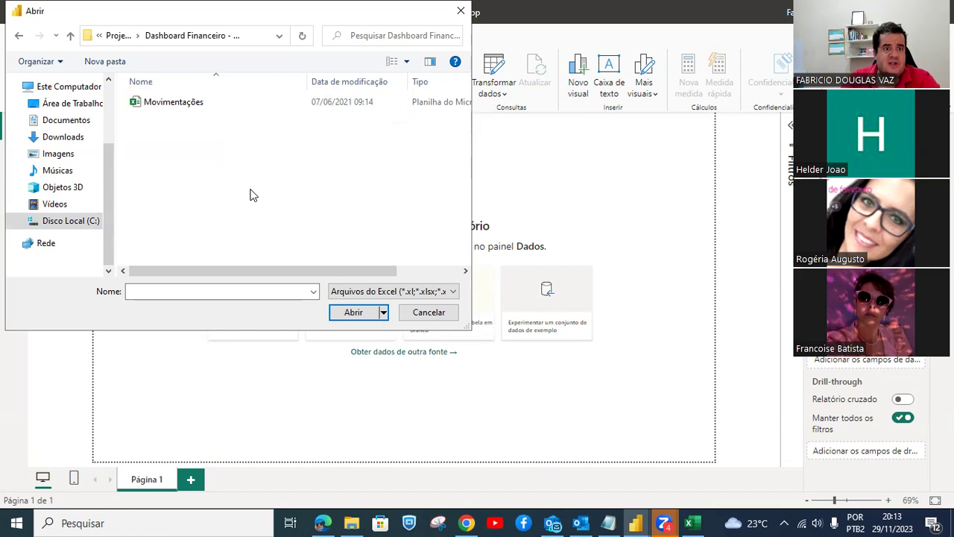
{"action": "left_click", "coordinate": [200, 104]}
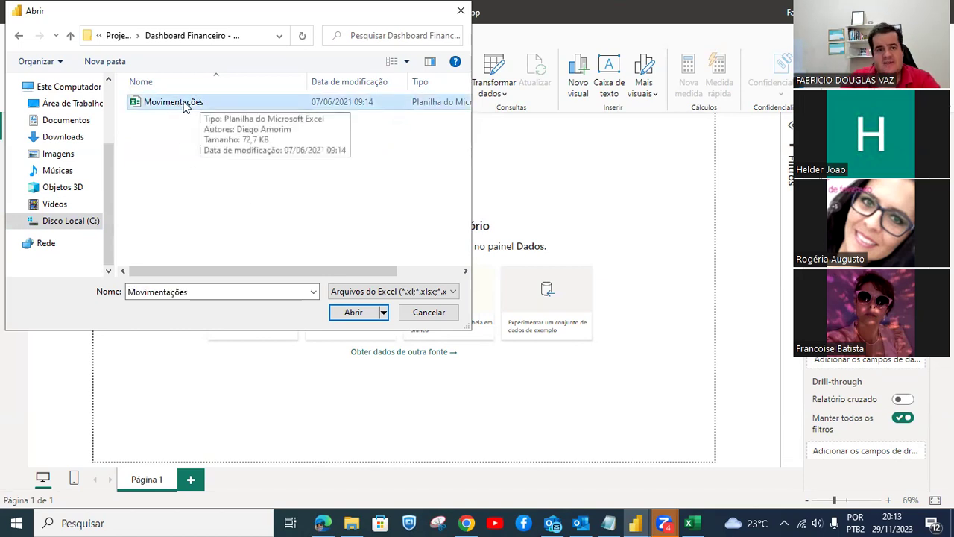
{"action": "double_click", "coordinate": [185, 104]}
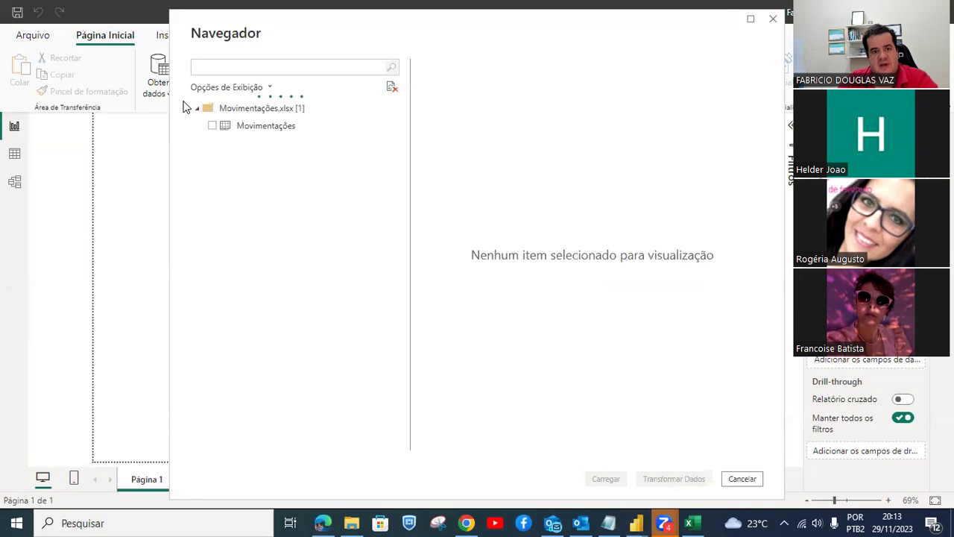
Select the Movimentações table for import and open it in the Power Query editor for transformation.
{"action": "left_click", "coordinate": [256, 123]}
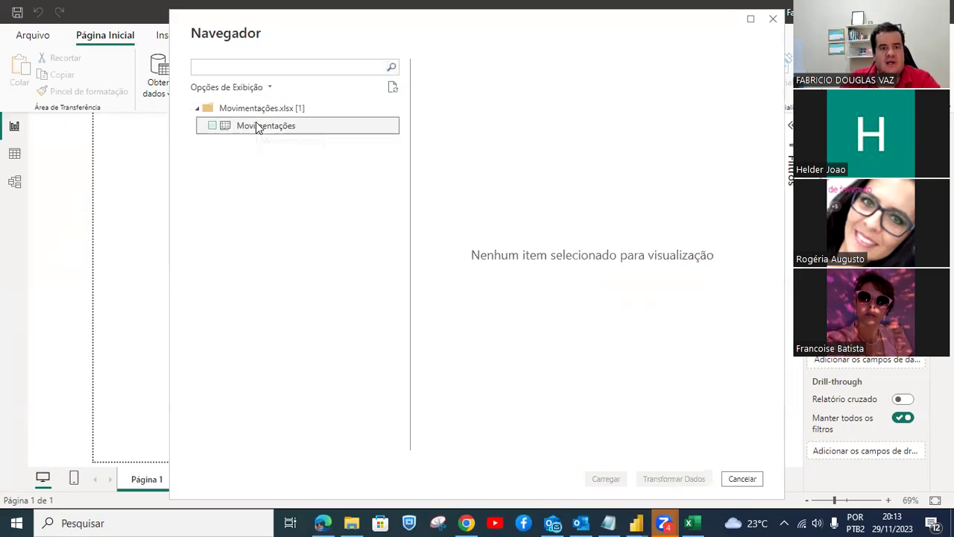
{"action": "left_click", "coordinate": [212, 126]}
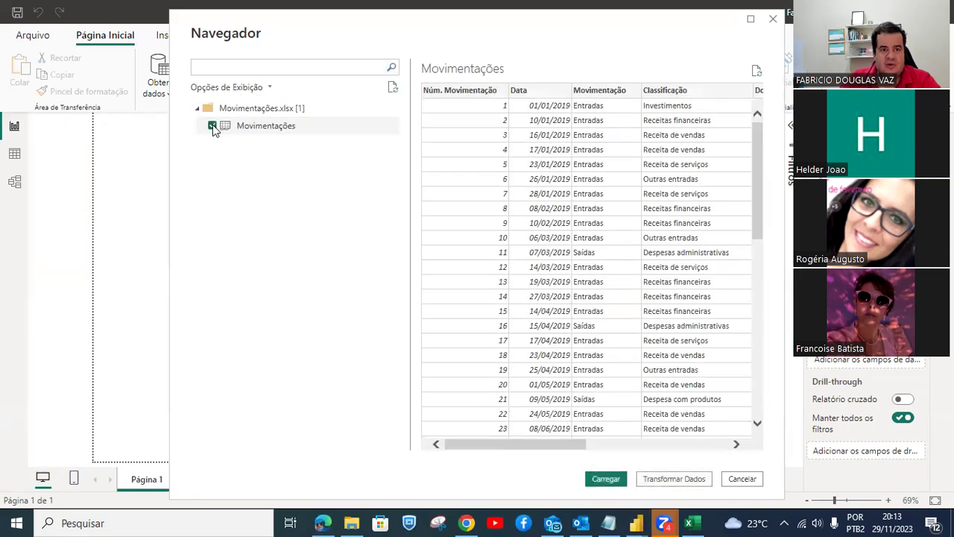
{"action": "left_click", "coordinate": [665, 481]}
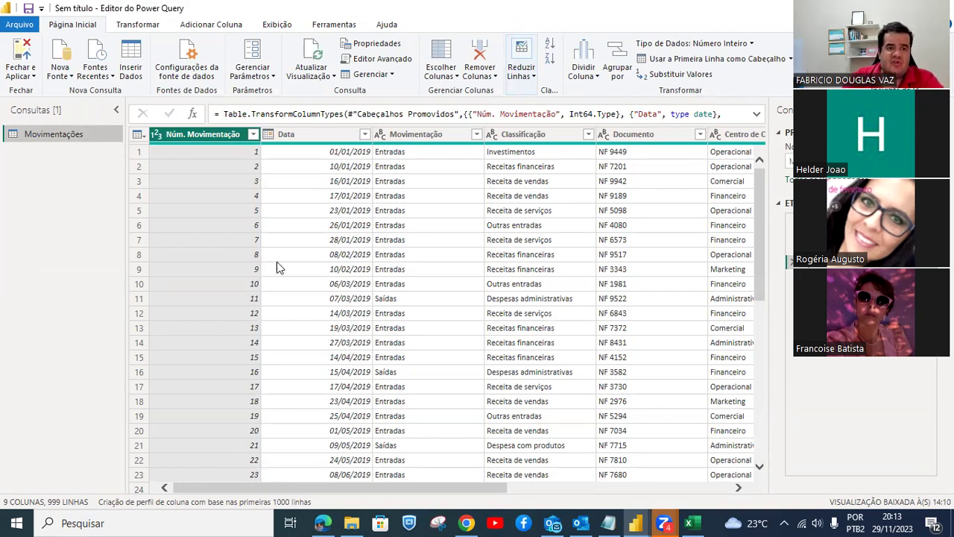
Examine the Núm. Movimentação column, going through its values one by one in rows 1 to 6.
{"action": "left_click", "coordinate": [246, 136]}
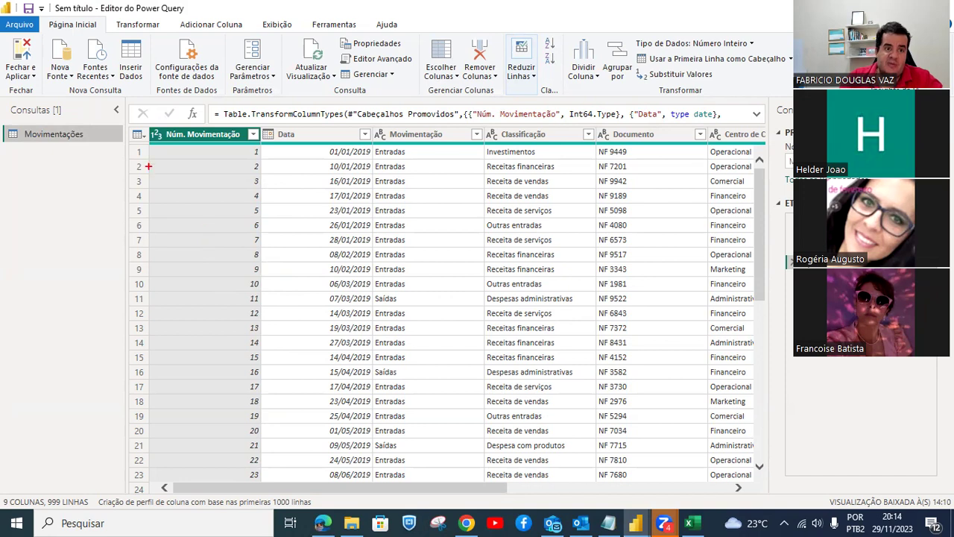
{"action": "mouse_move", "coordinate": [145, 123]}
{"action": "left_mouse_down"}
{"action": "mouse_move", "coordinate": [275, 402]}
{"action": "mouse_move", "coordinate": [266, 483]}
{"action": "left_mouse_up"}
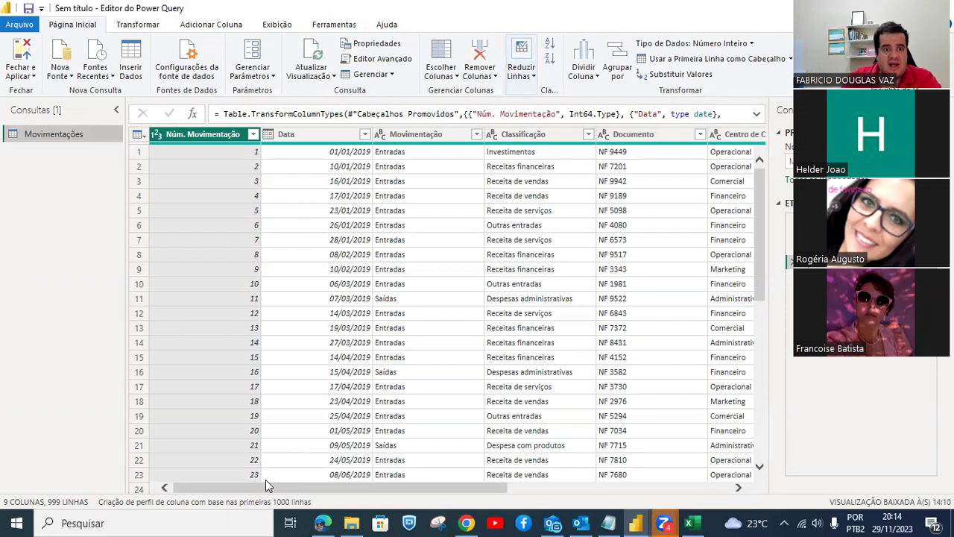
{"action": "left_click", "coordinate": [249, 155]}
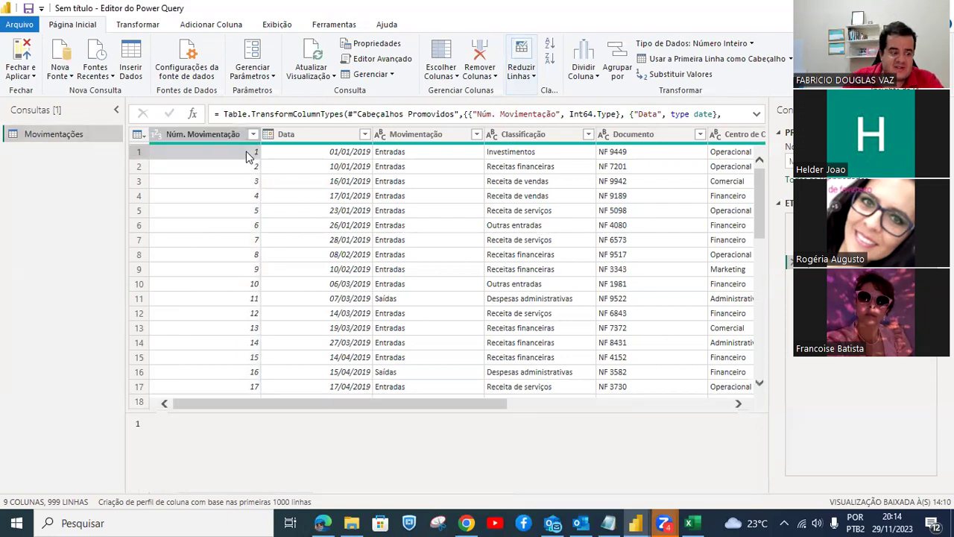
{"action": "left_click", "coordinate": [246, 166]}
{"action": "left_click", "coordinate": [244, 184]}
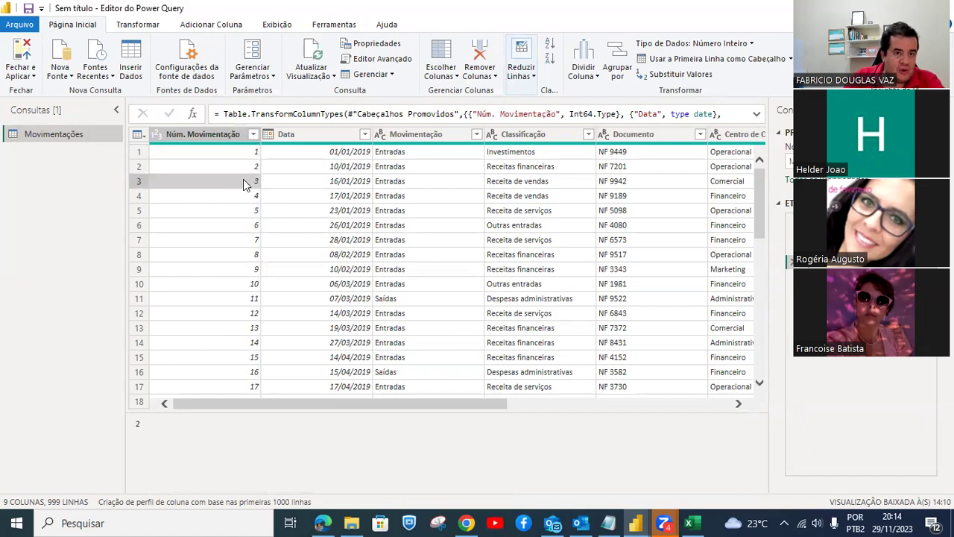
{"action": "left_click", "coordinate": [242, 198]}
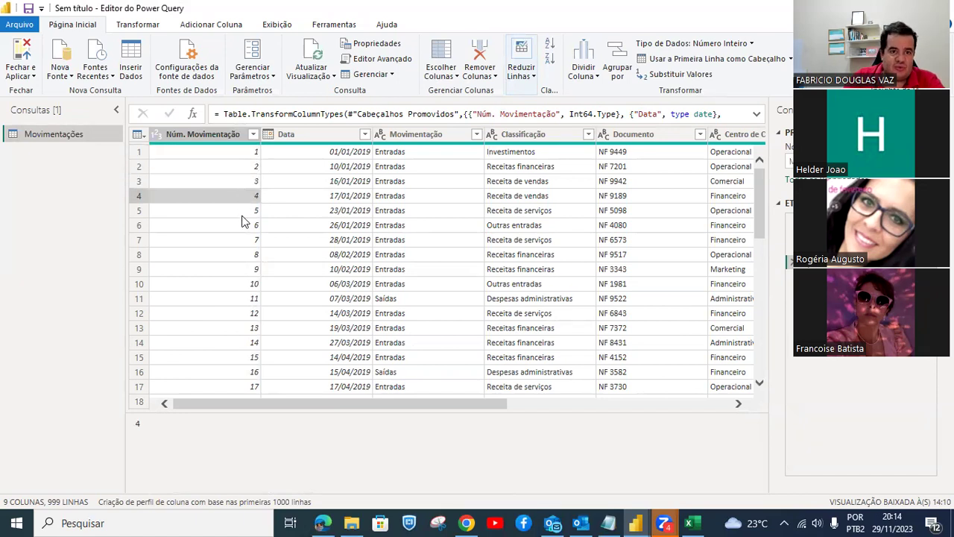
{"action": "left_click", "coordinate": [243, 214]}
{"action": "left_click", "coordinate": [235, 225]}
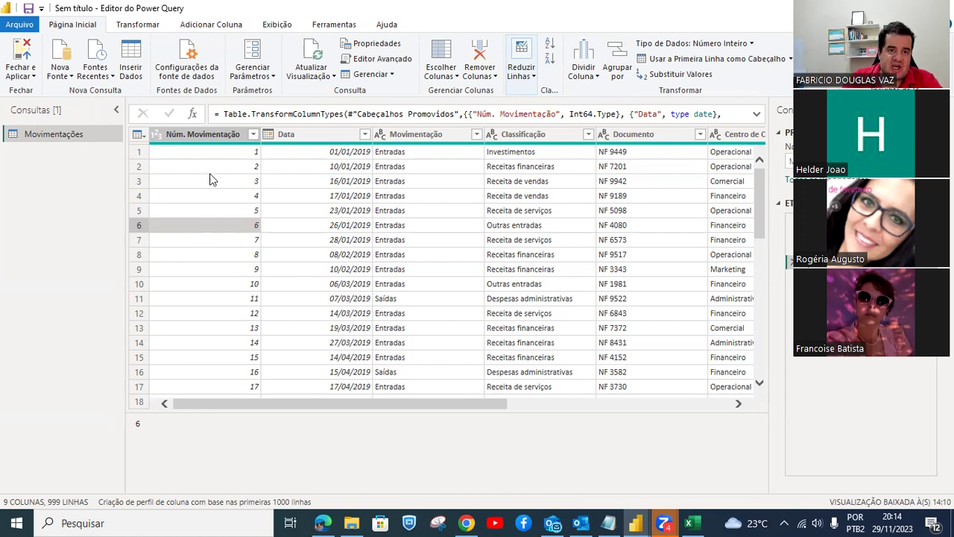
Compare individual Núm. Movimentação values between rows 1 and 13 and check the column's data type indicator.
{"action": "left_click", "coordinate": [215, 154]}
{"action": "left_click", "coordinate": [216, 211]}
{"action": "left_click", "coordinate": [222, 285]}
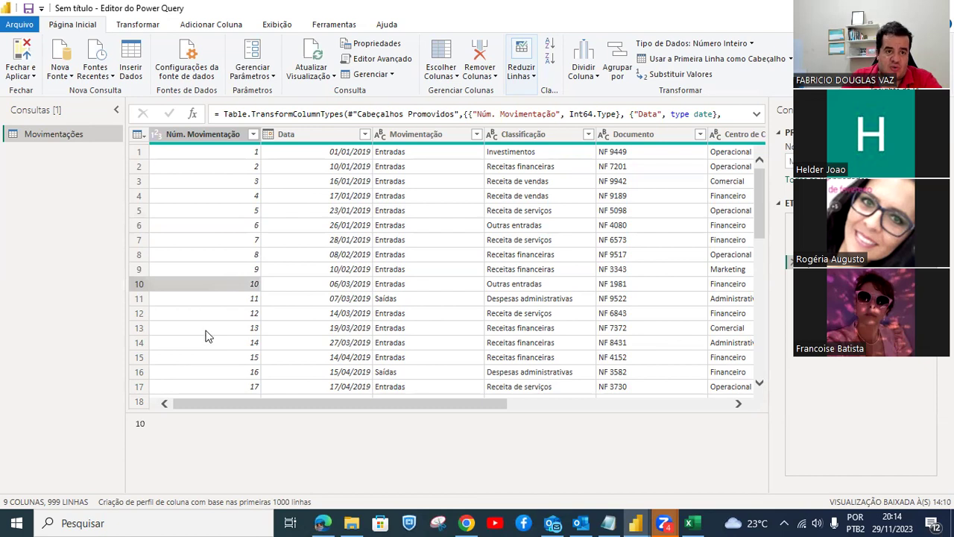
{"action": "left_click", "coordinate": [210, 255]}
{"action": "left_click", "coordinate": [224, 166]}
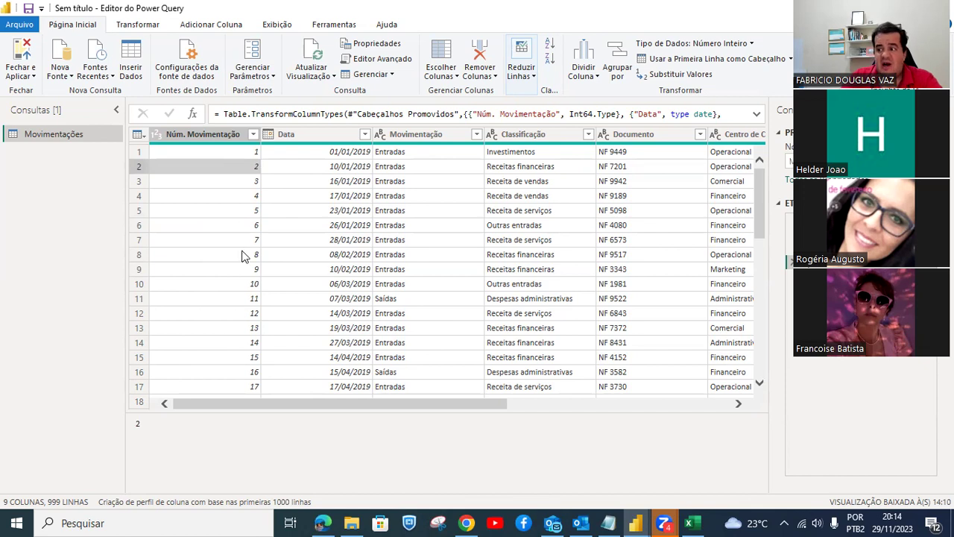
{"action": "left_click", "coordinate": [235, 153]}
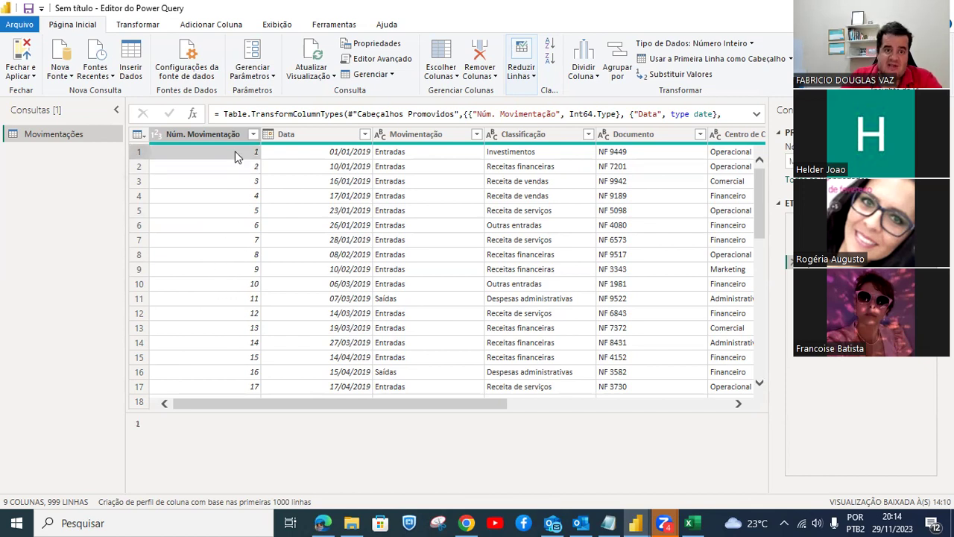
{"action": "left_click_drag", "start_coordinate": [235, 167], "coordinate": [241, 328]}
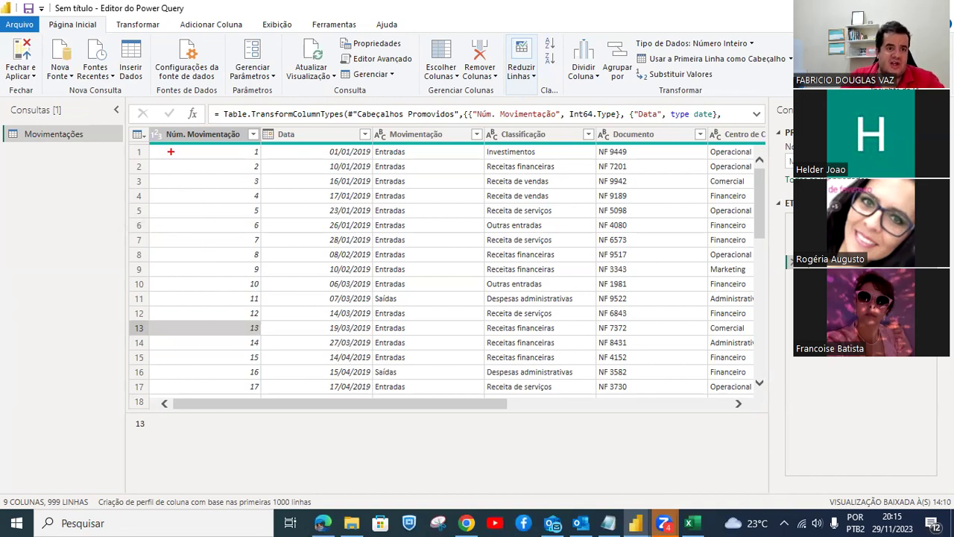
{"action": "left_click_drag", "start_coordinate": [142, 123], "coordinate": [176, 147]}
{"action": "key", "text": "Escape"}
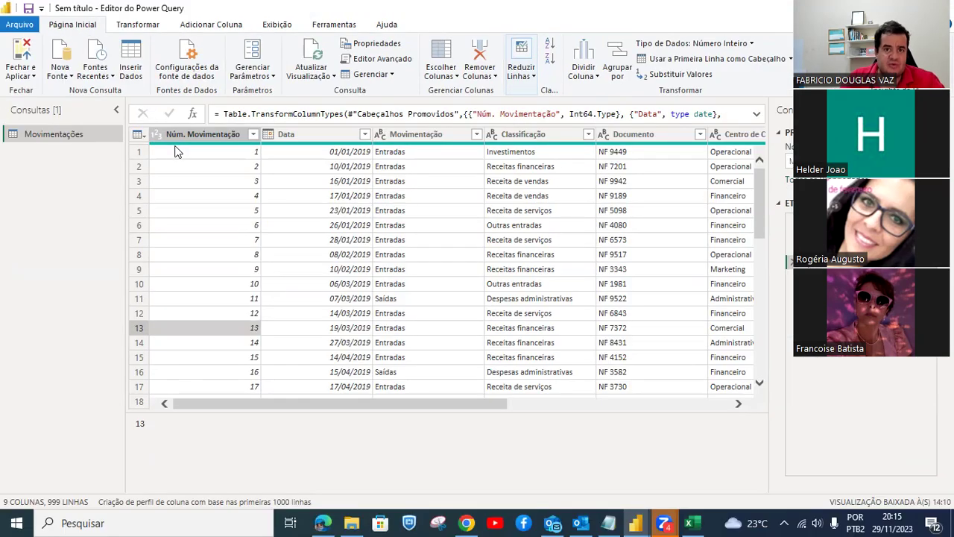
Review the Data column and the Movimentação column's entry types in rows 1, 2, 3 and 11.
{"action": "left_click", "coordinate": [308, 140]}
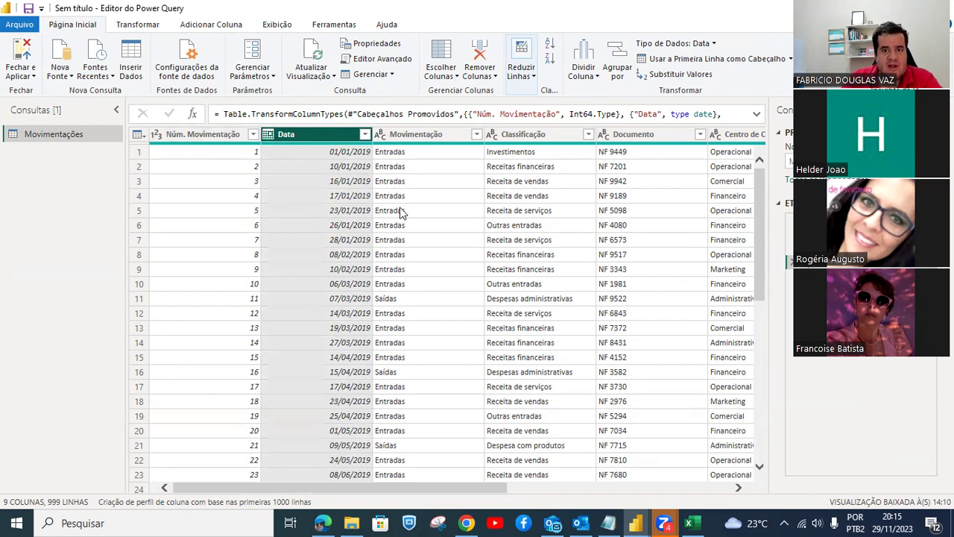
{"action": "left_click", "coordinate": [410, 135]}
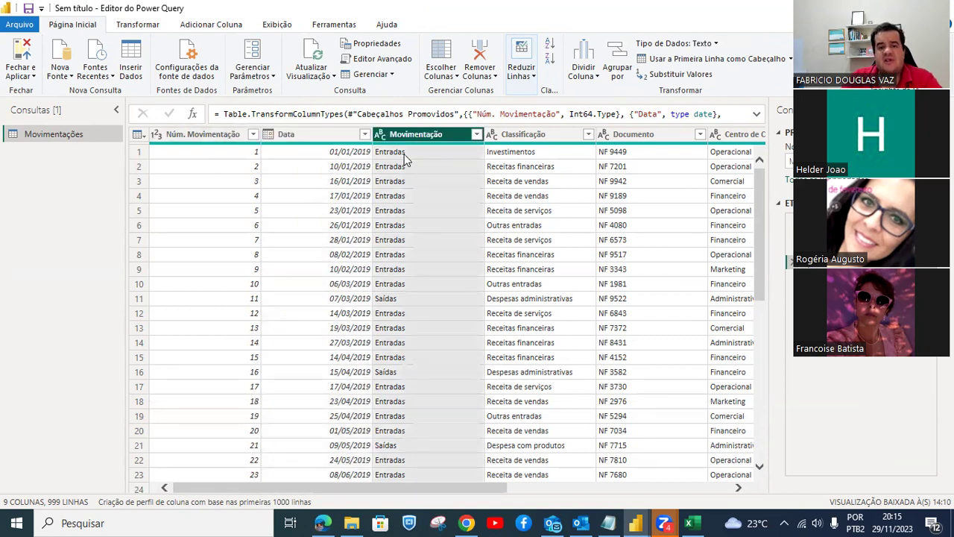
{"action": "left_click", "coordinate": [395, 154]}
{"action": "left_click", "coordinate": [396, 166]}
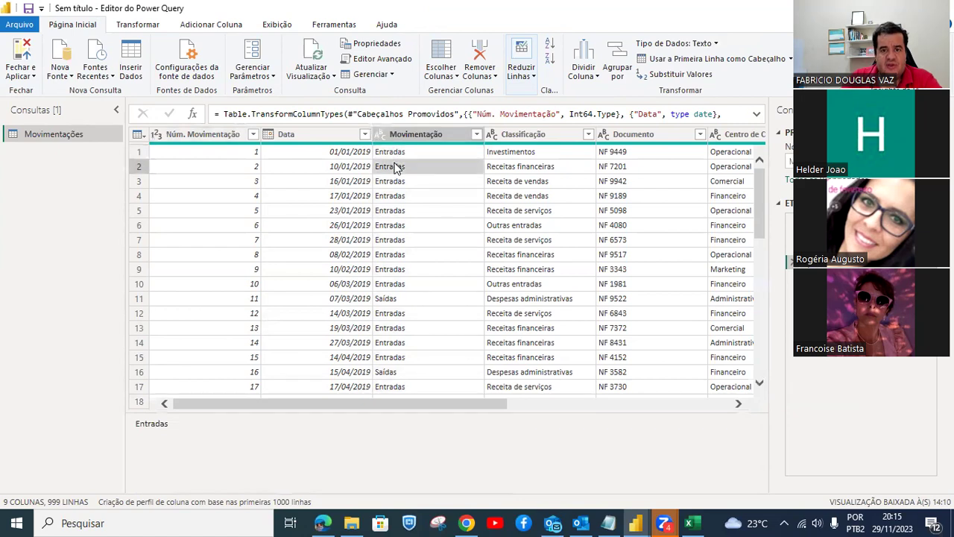
{"action": "left_click", "coordinate": [397, 181]}
{"action": "left_click", "coordinate": [399, 299]}
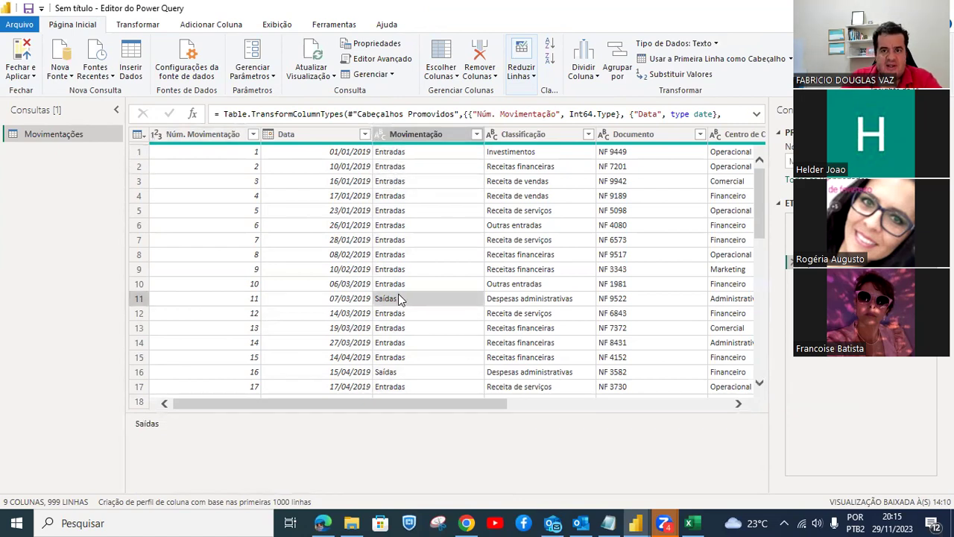
Review the Classificação column and its categories in rows 1, 2 and 4.
{"action": "left_click", "coordinate": [534, 135]}
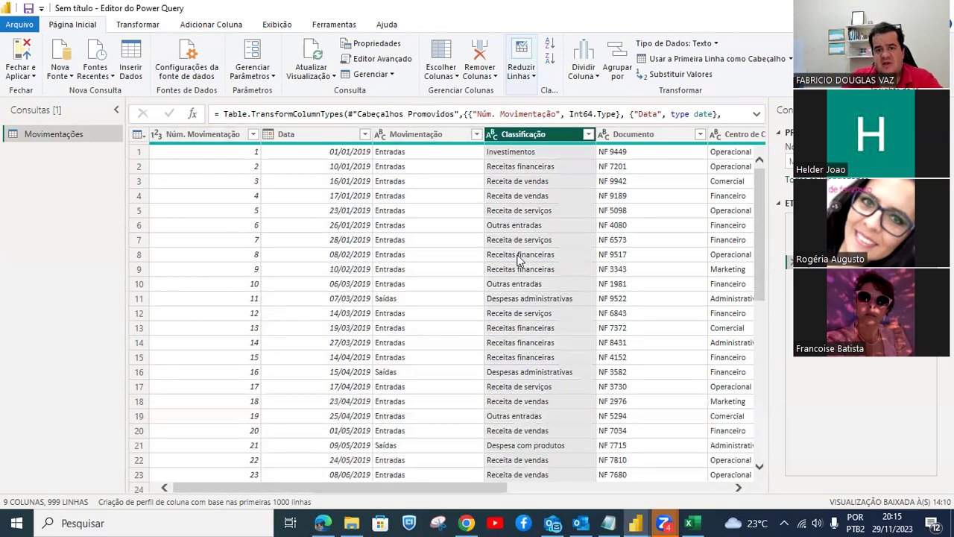
{"action": "left_click", "coordinate": [515, 153]}
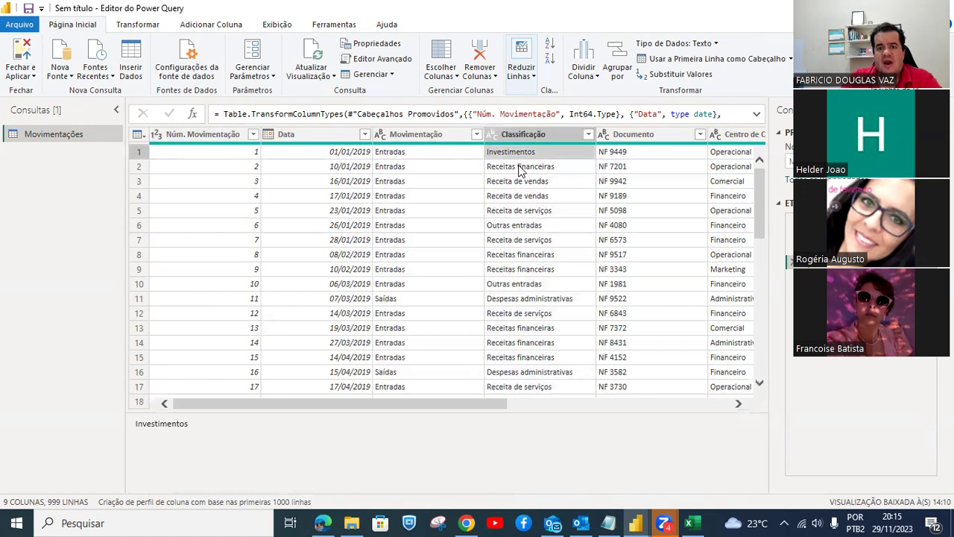
{"action": "left_click", "coordinate": [519, 168]}
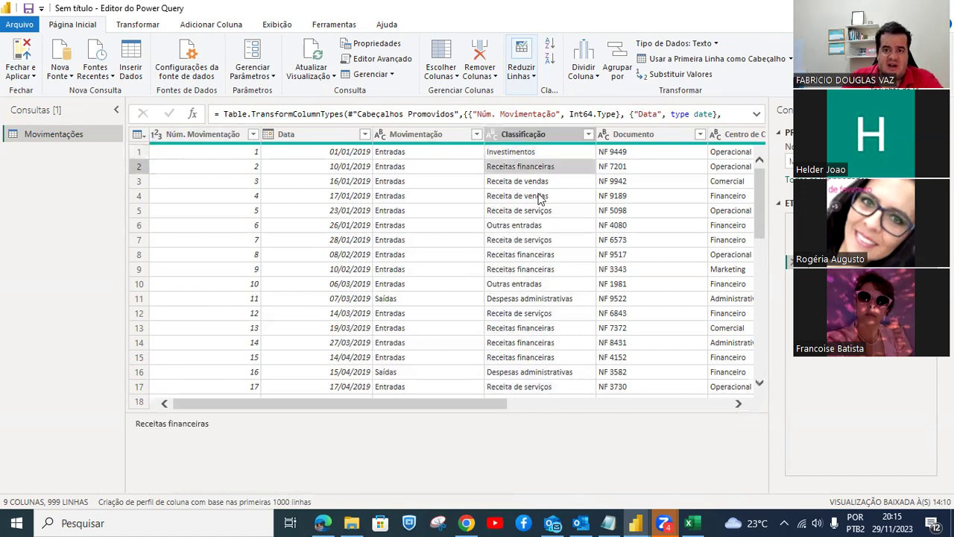
{"action": "left_click", "coordinate": [539, 197]}
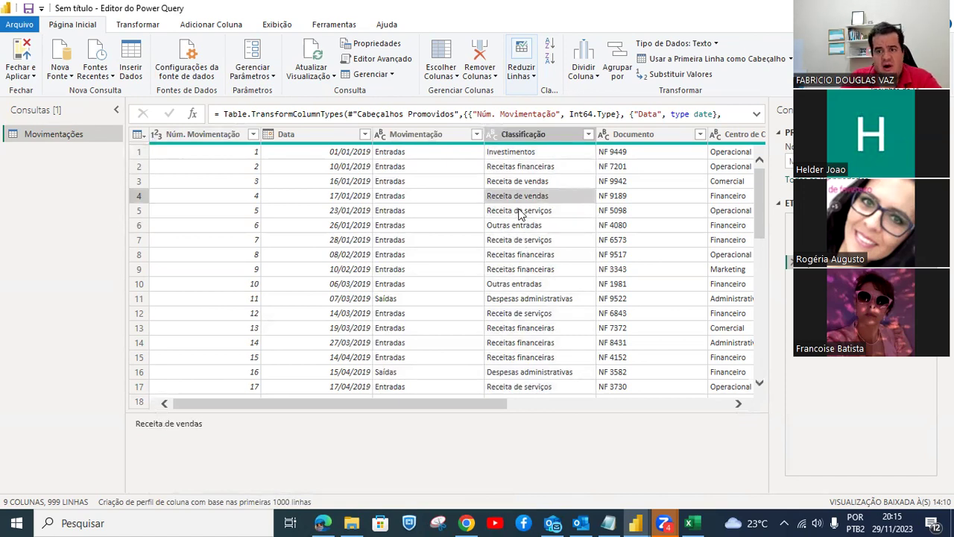
Review the remaining columns from Documento, Centro de Custos and Local through to Valor and Acumulado.
{"action": "left_click", "coordinate": [642, 144]}
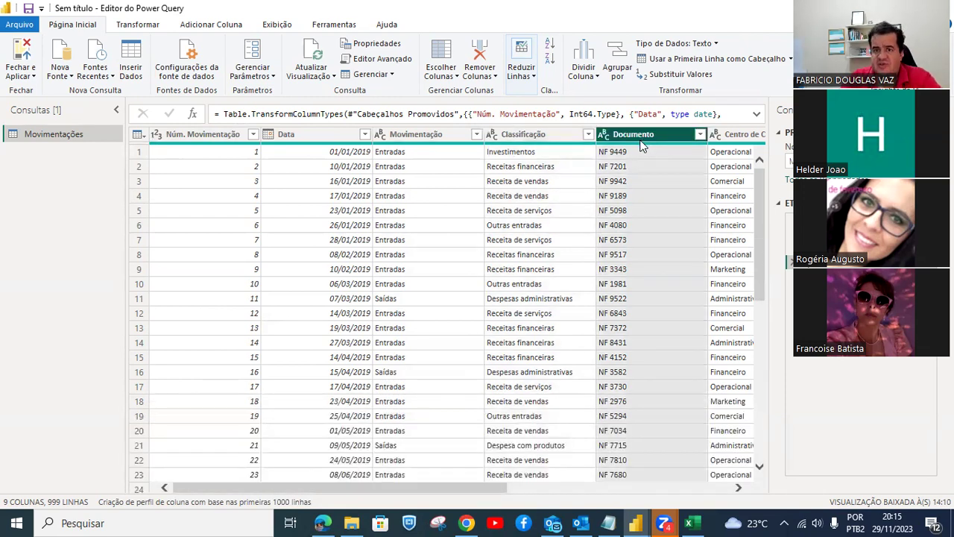
{"action": "left_click_drag", "start_coordinate": [471, 490], "coordinate": [643, 450]}
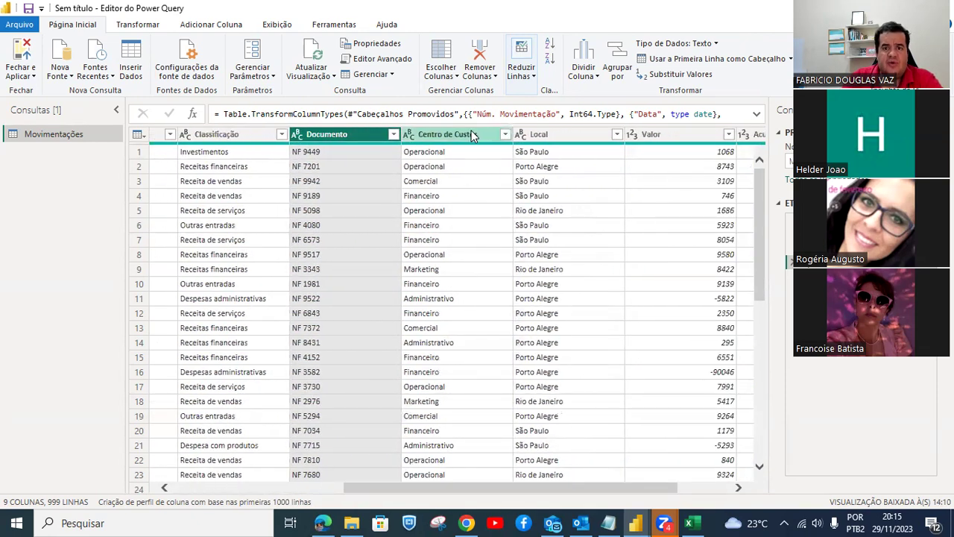
{"action": "left_click", "coordinate": [471, 135]}
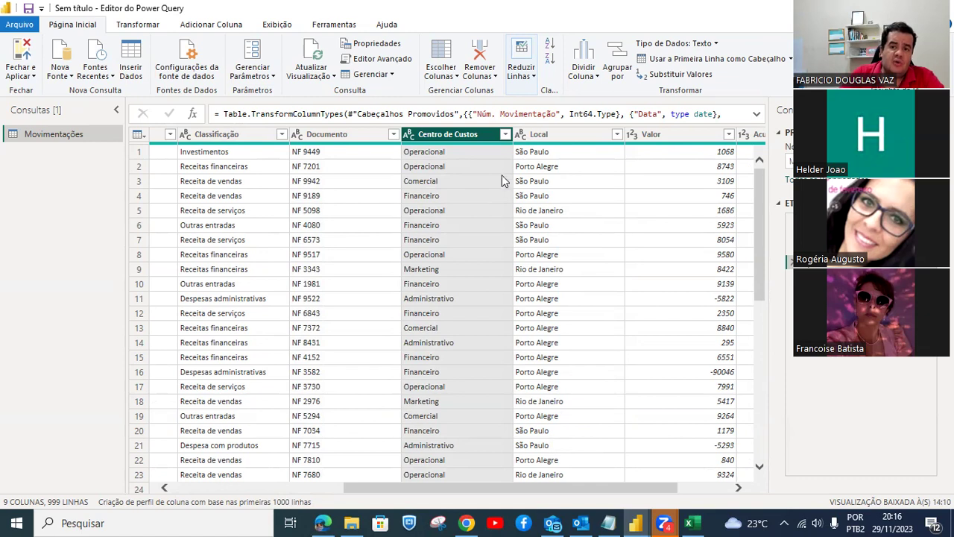
{"action": "left_click", "coordinate": [571, 136]}
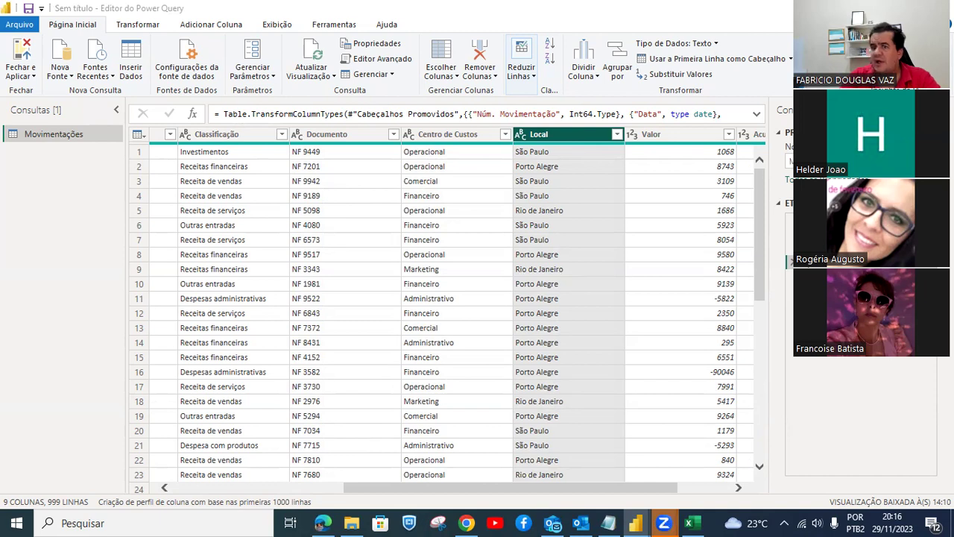
{"action": "left_click", "coordinate": [689, 142]}
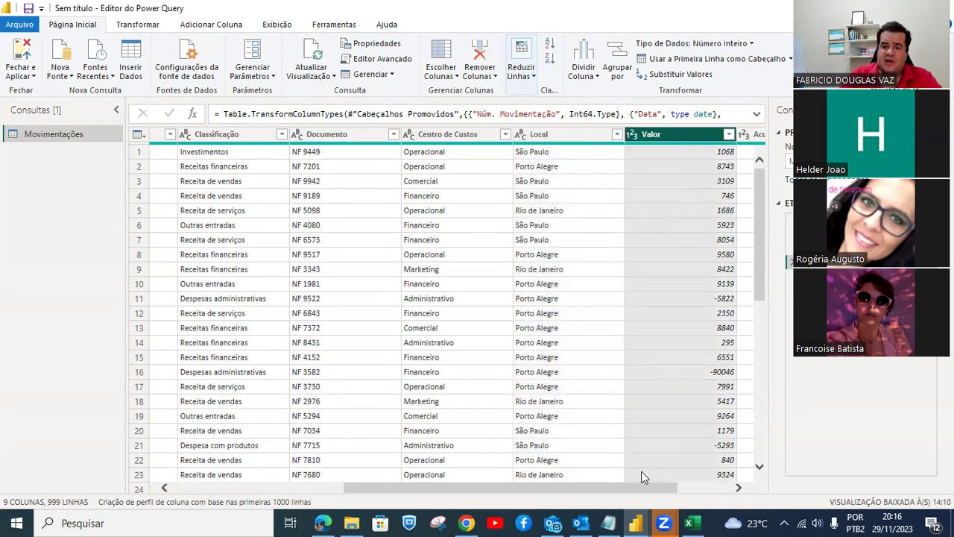
{"action": "left_click_drag", "start_coordinate": [644, 488], "coordinate": [699, 488]}
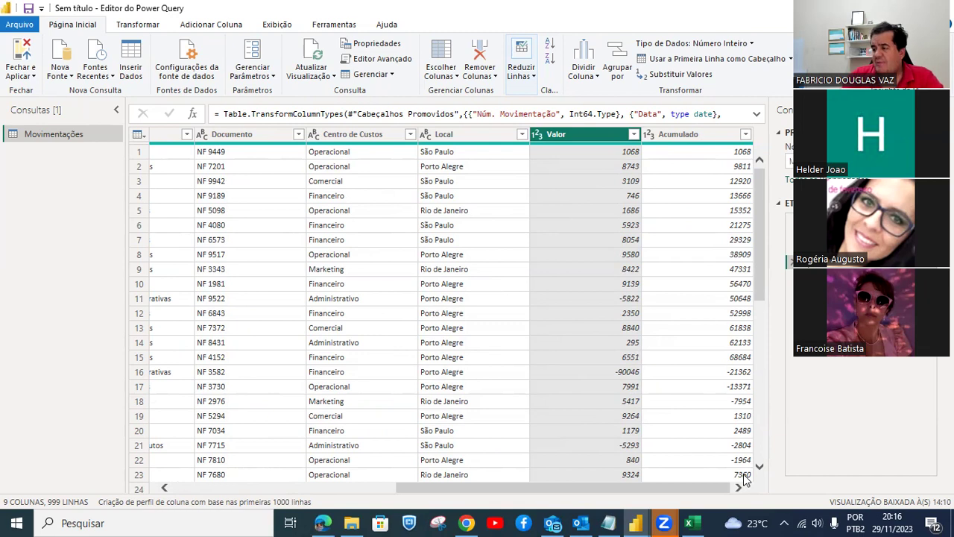
Switch to the Movimentações workbook in Excel and examine the currency formatting of the Valor entries down the sheet.
{"action": "key", "text": "alt+Tab"}
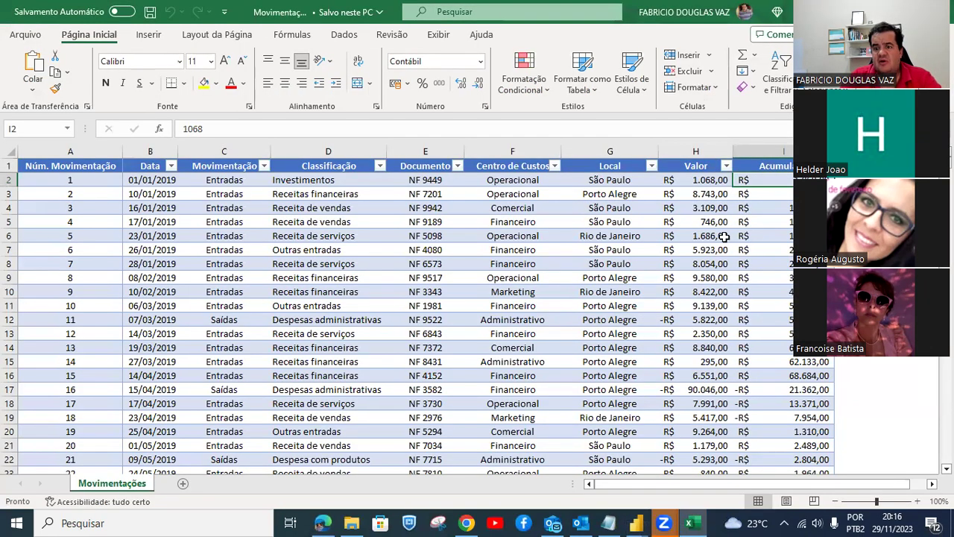
{"action": "scroll", "coordinate": [702, 287], "scroll_direction": "down", "scroll_amount": 18}
{"action": "scroll", "coordinate": [705, 296], "scroll_direction": "down", "scroll_amount": 20}
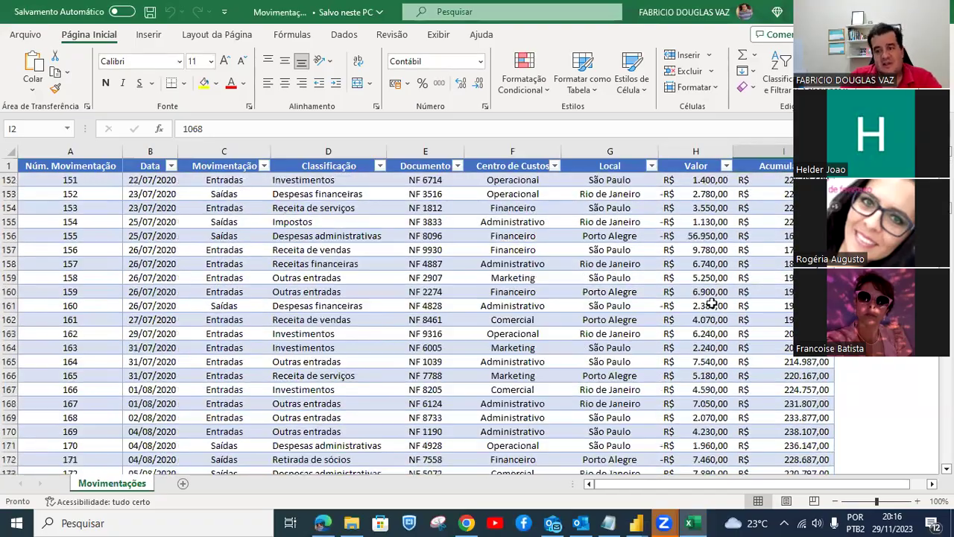
{"action": "scroll", "coordinate": [712, 303], "scroll_direction": "down", "scroll_amount": 6}
{"action": "scroll", "coordinate": [712, 303], "scroll_direction": "up", "scroll_amount": 20}
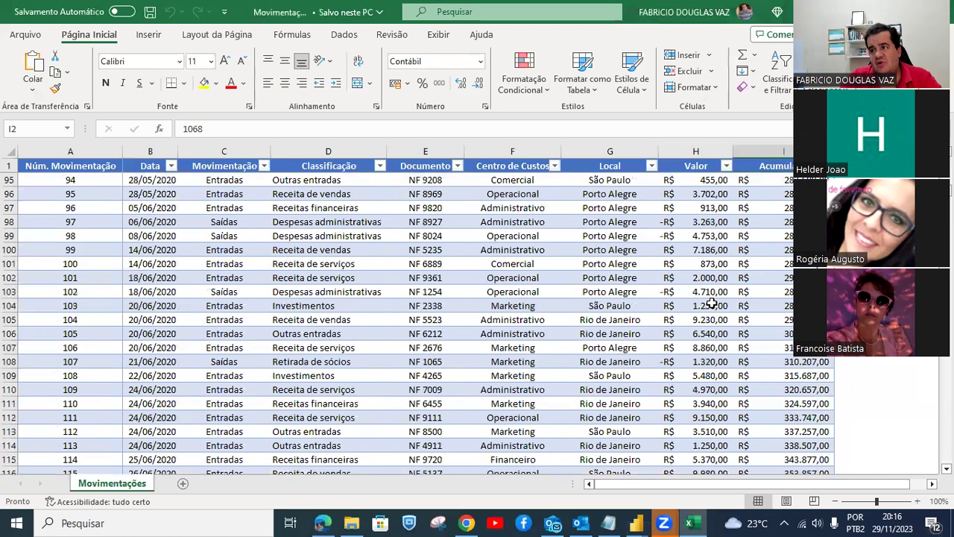
{"action": "scroll", "coordinate": [711, 303], "scroll_direction": "up", "scroll_amount": 5}
Switch back to the Power Query Editor and change the Valor column's type to Número decimal fixo as a new step.
{"action": "key", "text": "alt+Tab"}
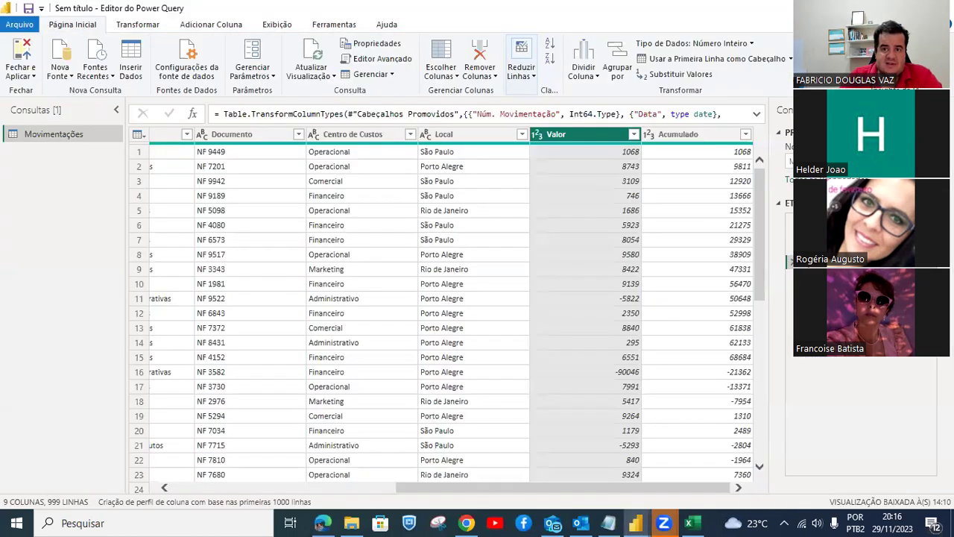
{"action": "left_click", "coordinate": [538, 135]}
{"action": "left_click", "coordinate": [558, 178]}
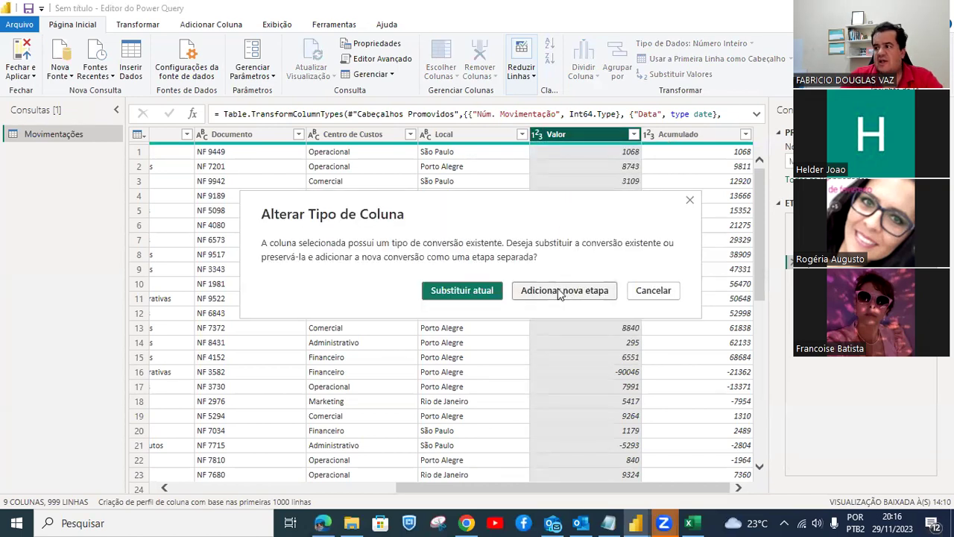
{"action": "left_click", "coordinate": [559, 290]}
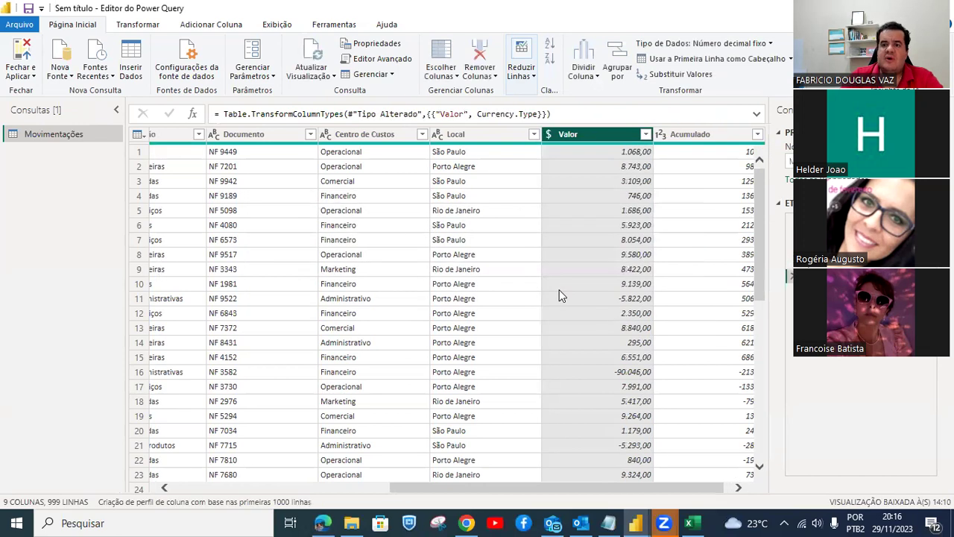
Compare the Valor entries with the Acumulado entries in rows 1 to 3 to trace the running total.
{"action": "left_click_drag", "start_coordinate": [585, 487], "coordinate": [649, 486]}
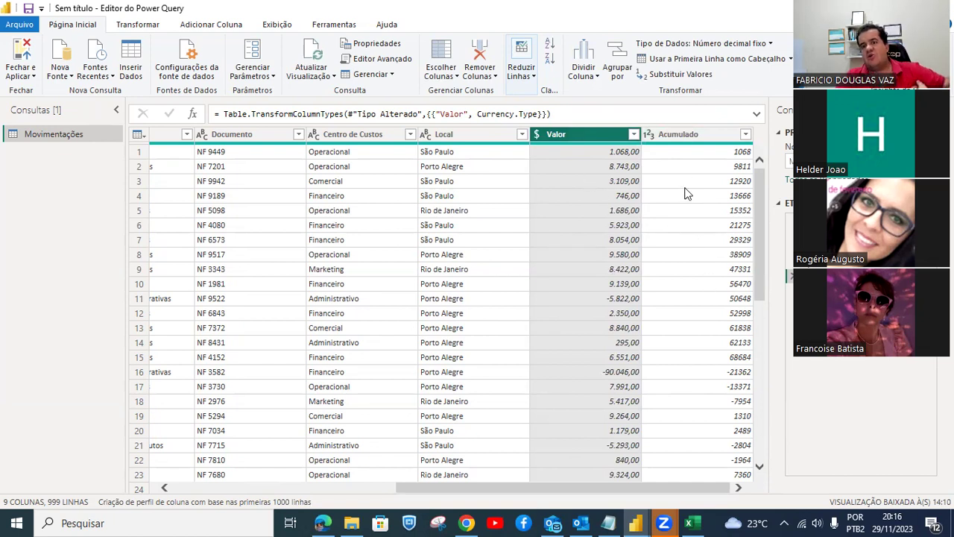
{"action": "left_click", "coordinate": [636, 153]}
{"action": "left_click", "coordinate": [693, 155]}
{"action": "left_click", "coordinate": [615, 154]}
{"action": "left_click", "coordinate": [663, 155]}
{"action": "left_click", "coordinate": [623, 157]}
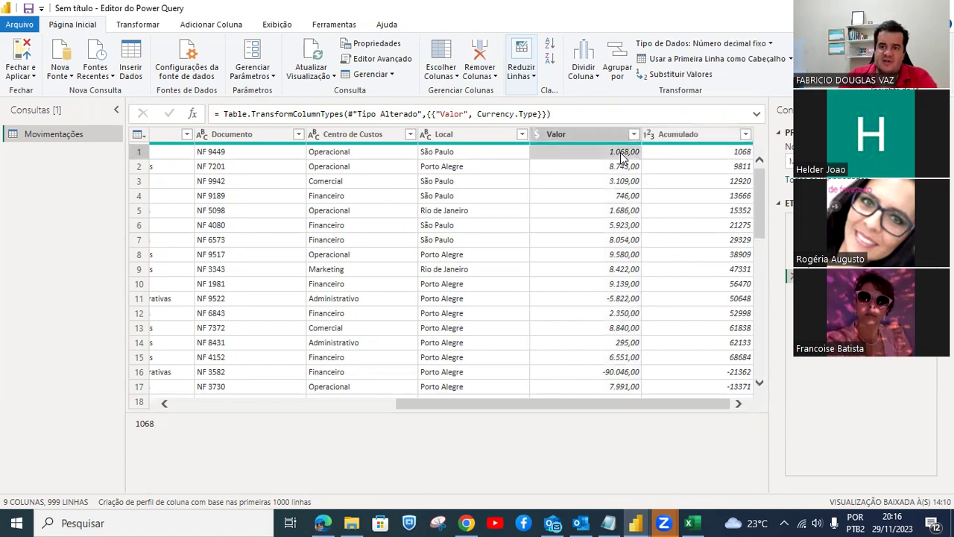
{"action": "left_click", "coordinate": [690, 155]}
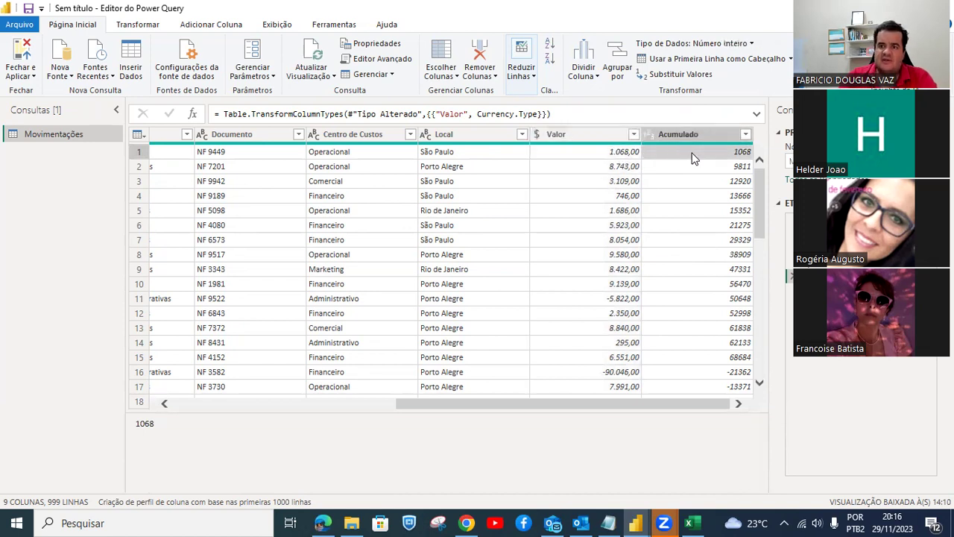
{"action": "left_click", "coordinate": [628, 168]}
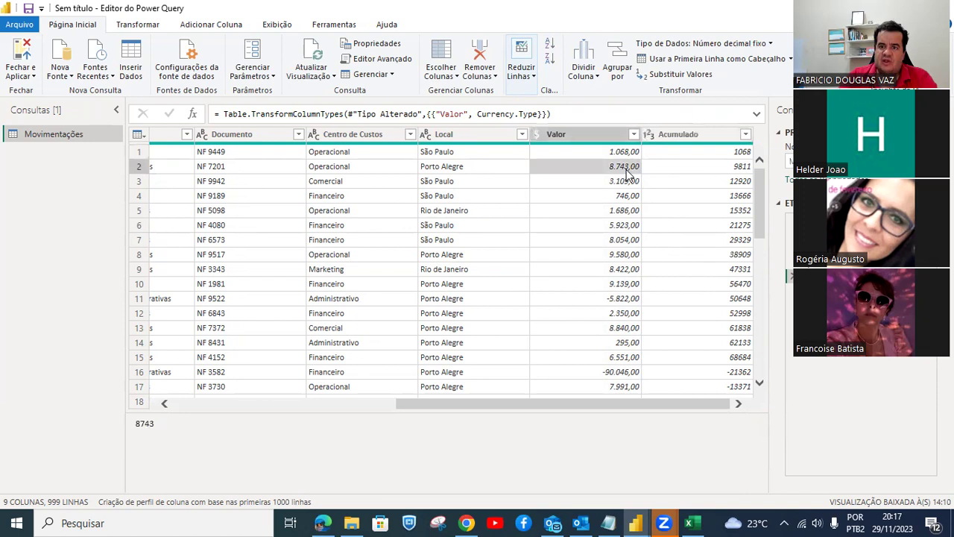
{"action": "left_click", "coordinate": [722, 165]}
{"action": "left_click", "coordinate": [618, 152]}
{"action": "left_click", "coordinate": [618, 167]}
{"action": "left_click", "coordinate": [724, 164]}
{"action": "left_click", "coordinate": [615, 183]}
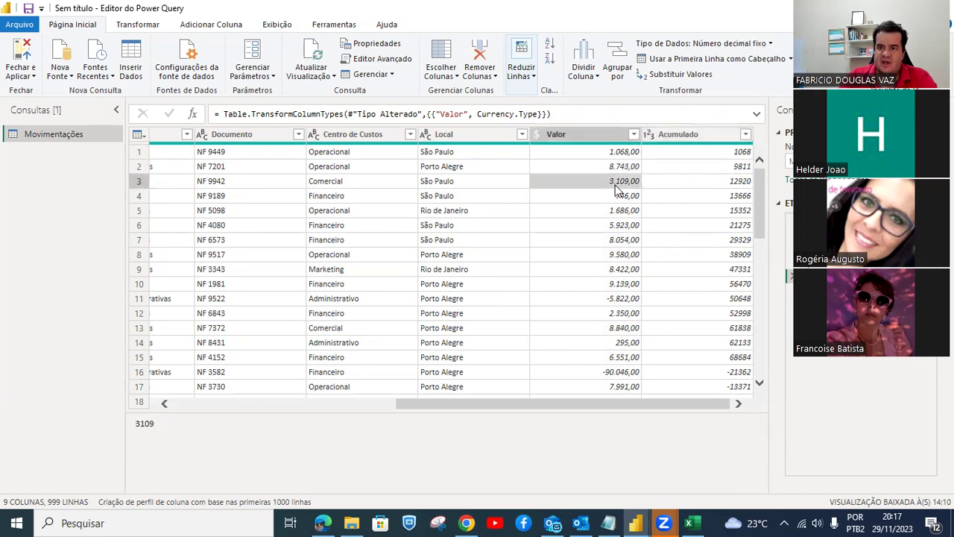
{"action": "left_click", "coordinate": [735, 182]}
Trace how the Valor entries in rows 1 to 3 and 11 feed into Acumulado, checking its rows 11 and 12.
{"action": "left_click", "coordinate": [623, 155]}
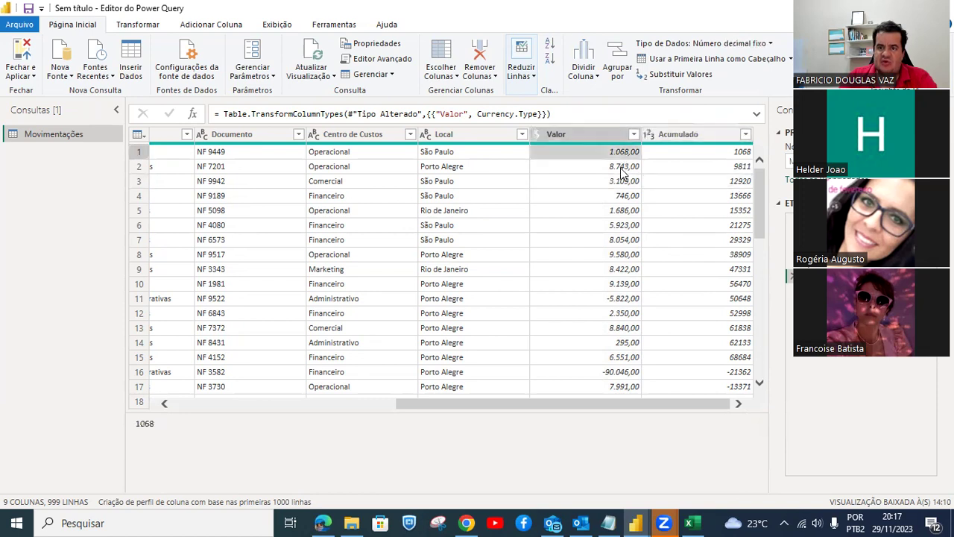
{"action": "left_click", "coordinate": [623, 168]}
{"action": "left_click", "coordinate": [626, 181]}
{"action": "left_click", "coordinate": [623, 300]}
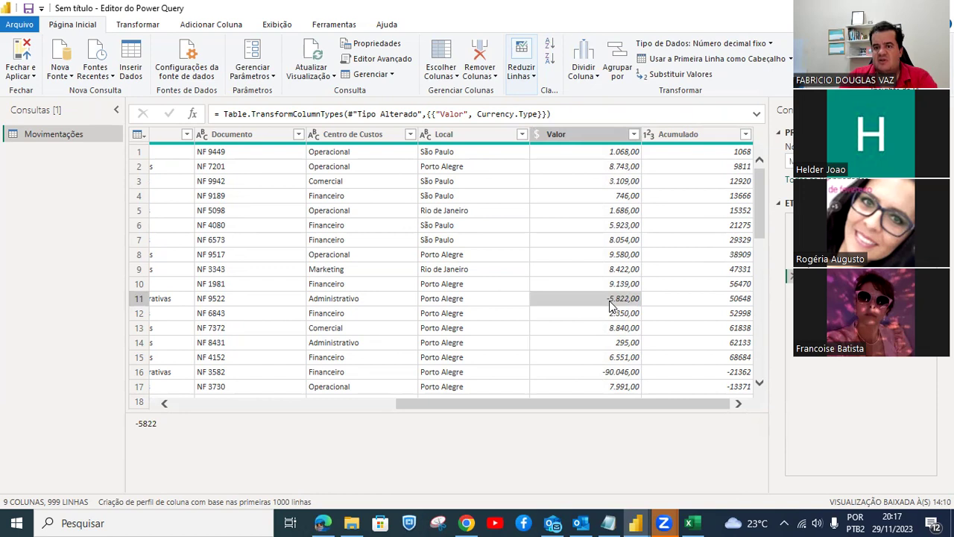
{"action": "left_click", "coordinate": [735, 298]}
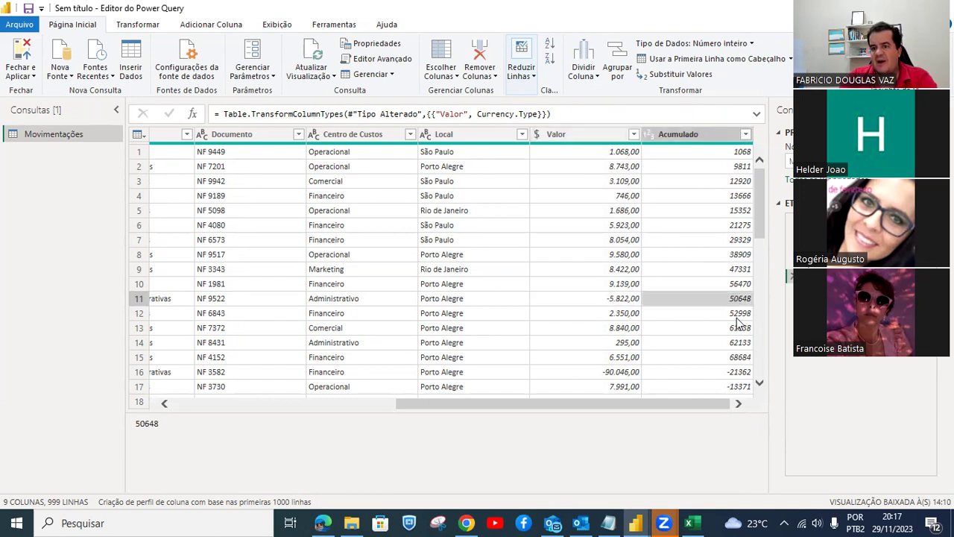
{"action": "left_click", "coordinate": [738, 314]}
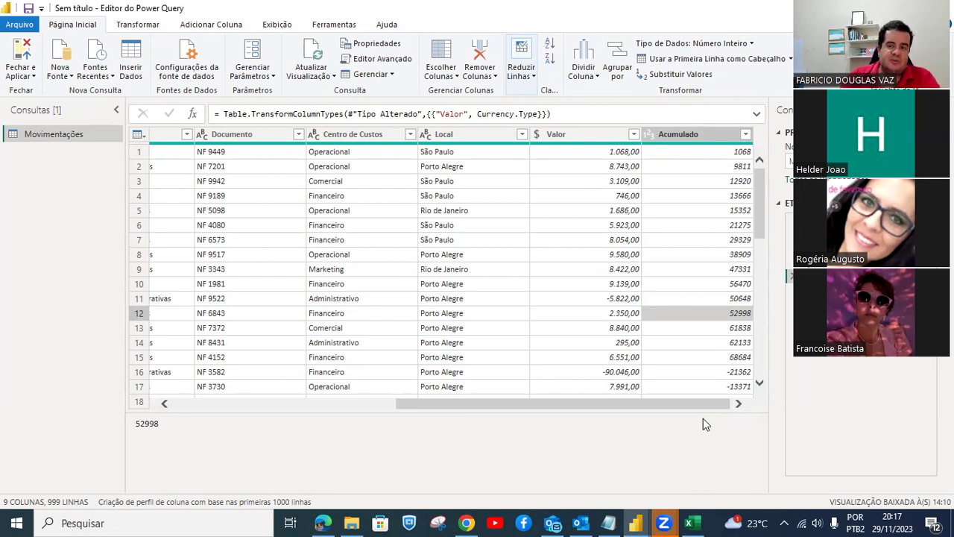
Set the Acumulado column's type to Número decimal fixo, then close the editor and apply the query changes.
{"action": "left_click", "coordinate": [650, 137]}
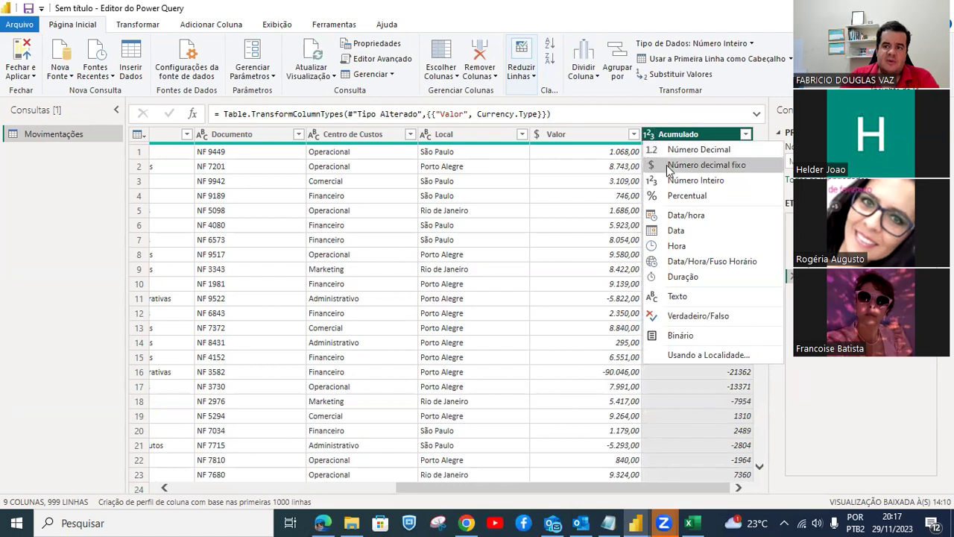
{"action": "left_click", "coordinate": [667, 165]}
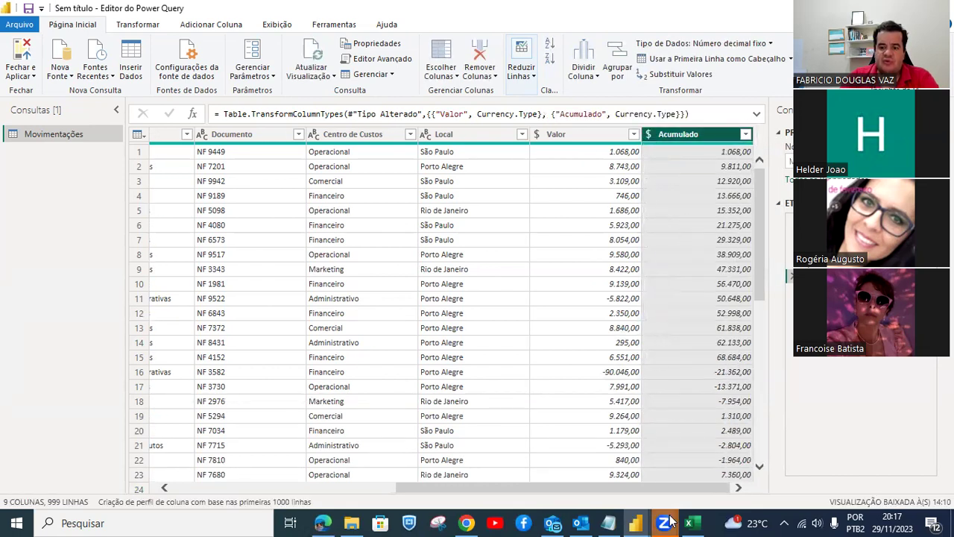
{"action": "left_click_drag", "start_coordinate": [668, 486], "coordinate": [303, 489]}
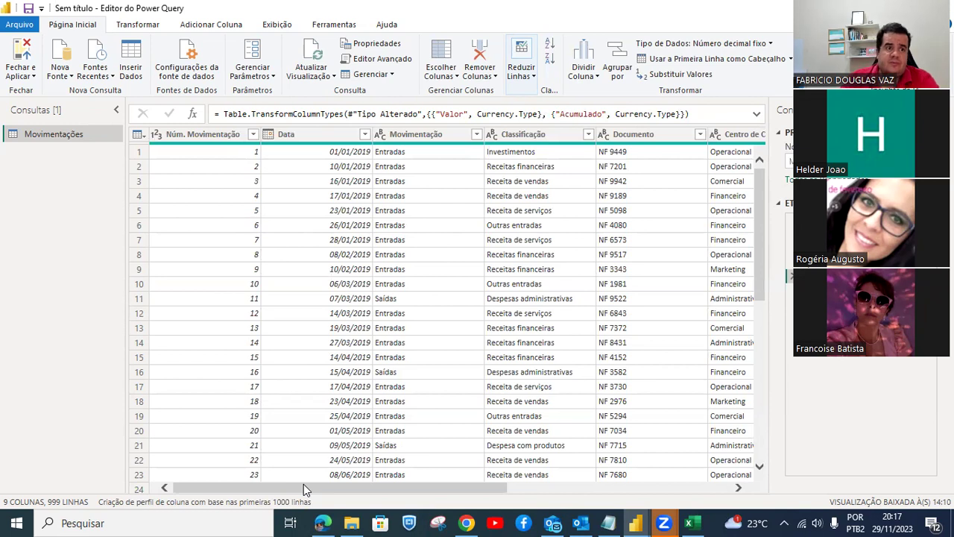
{"action": "left_click", "coordinate": [21, 54]}
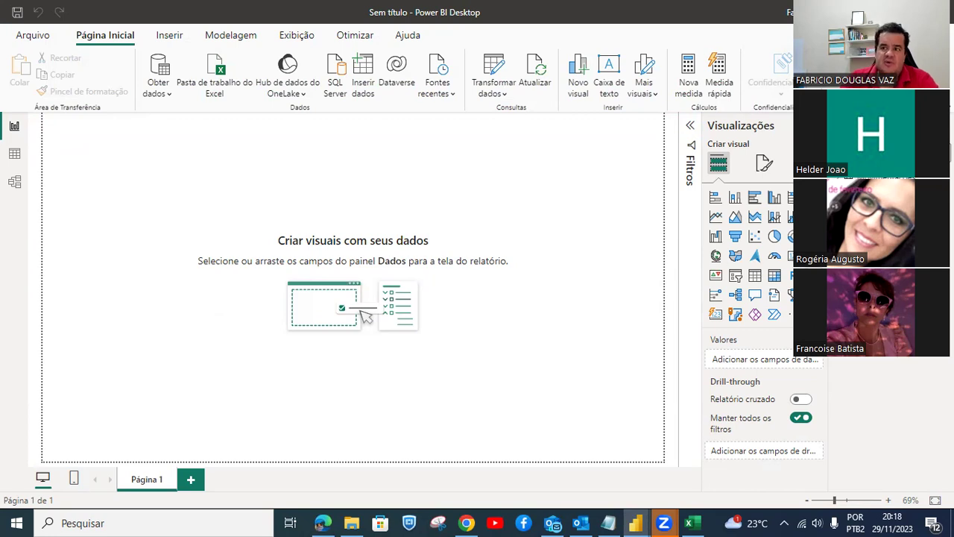
Select the loaded Movimentações table and examine its columns and rows in table view.
{"action": "left_click", "coordinate": [886, 177]}
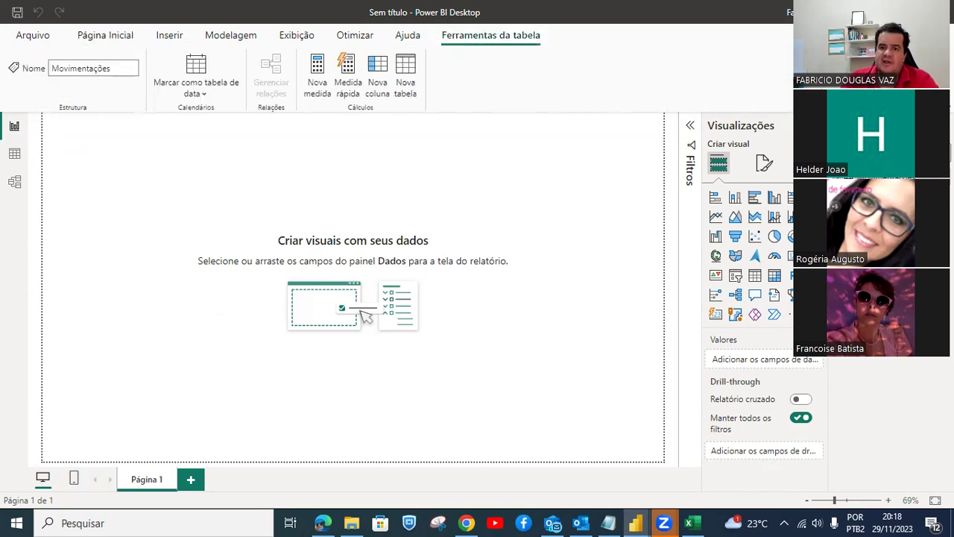
{"action": "left_click", "coordinate": [14, 157]}
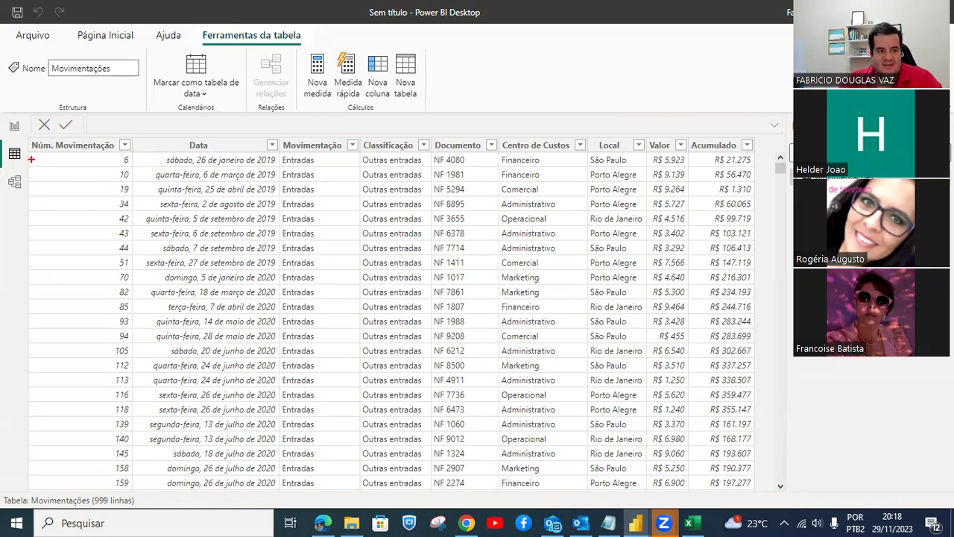
{"action": "mouse_move", "coordinate": [29, 148]}
{"action": "left_mouse_down"}
{"action": "mouse_move", "coordinate": [235, 273]}
{"action": "mouse_move", "coordinate": [754, 413]}
{"action": "mouse_move", "coordinate": [758, 503]}
{"action": "mouse_move", "coordinate": [753, 491]}
{"action": "left_mouse_up"}
{"action": "key", "text": "Escape"}
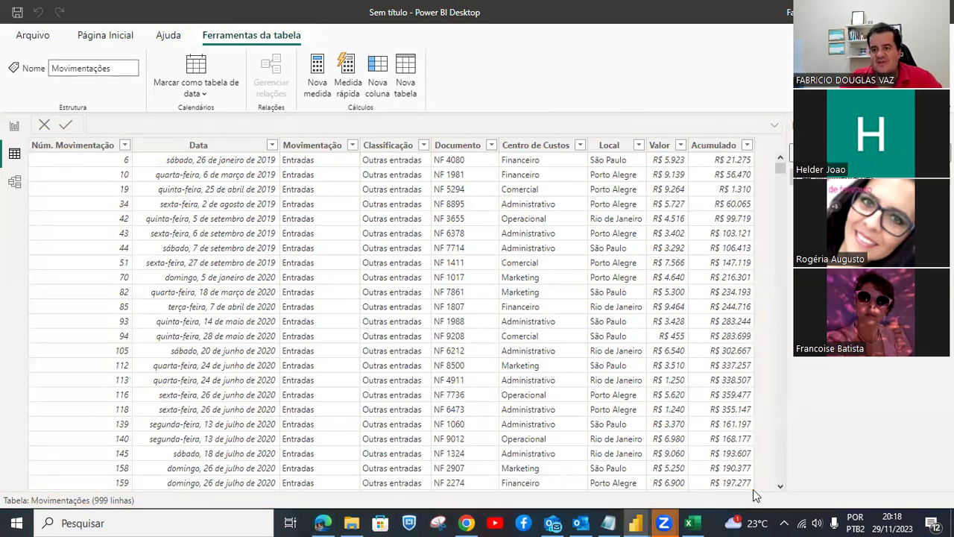
{"action": "left_click_drag", "start_coordinate": [781, 170], "coordinate": [781, 368]}
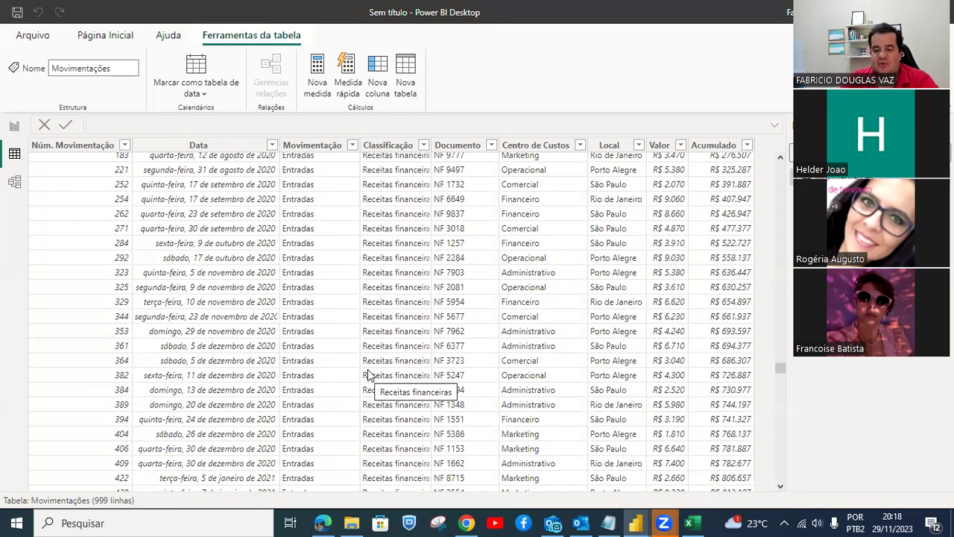
Switch to the Excel workbook and examine the end of the Acumulado column and the empty rows below it.
{"action": "left_click", "coordinate": [726, 483]}
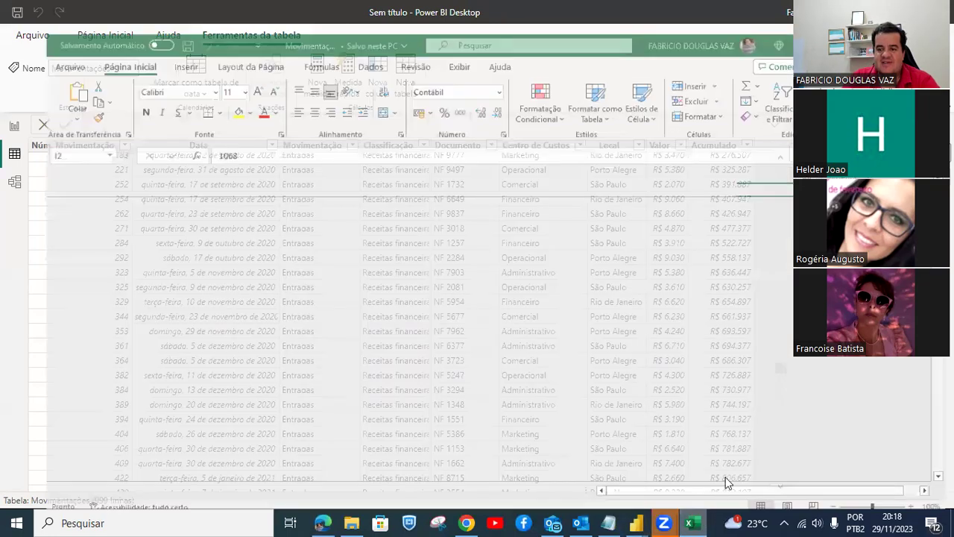
{"action": "left_click", "coordinate": [782, 226]}
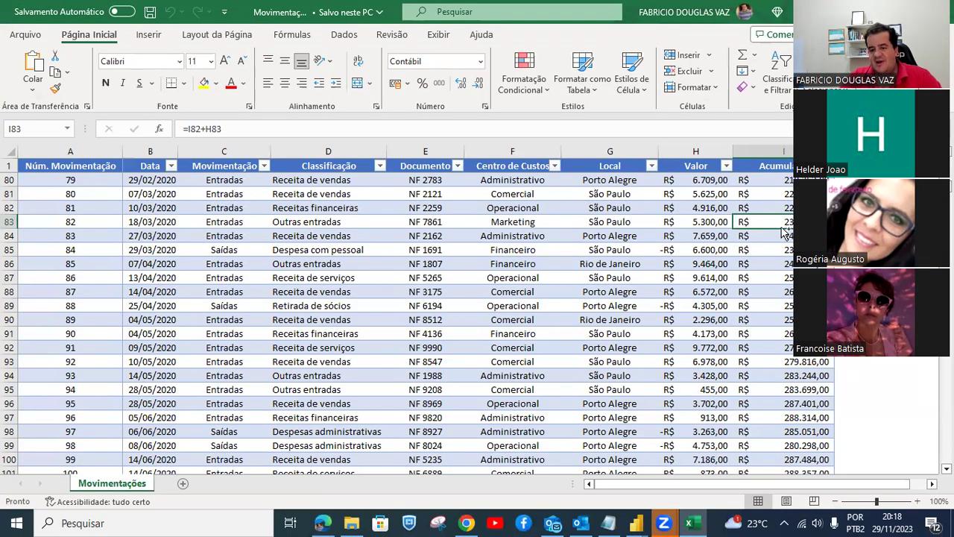
{"action": "key", "text": "ctrl+Down"}
{"action": "key", "text": "Down"}
{"action": "key", "text": "Down"}
{"action": "key", "text": "Down"}
{"action": "key", "text": "Down"}
{"action": "key", "text": "Down"}
{"action": "key", "text": "Down"}
{"action": "key", "text": "Down"}
{"action": "key", "text": "Down"}
{"action": "key", "text": "Down"}
{"action": "key", "text": "Down"}
{"action": "key", "text": "Down"}
{"action": "key", "text": "Down"}
{"action": "key", "text": "Down"}
{"action": "key", "text": "Down"}
{"action": "key", "text": "Down"}
{"action": "key", "text": "Down"}
{"action": "key", "text": "Down"}
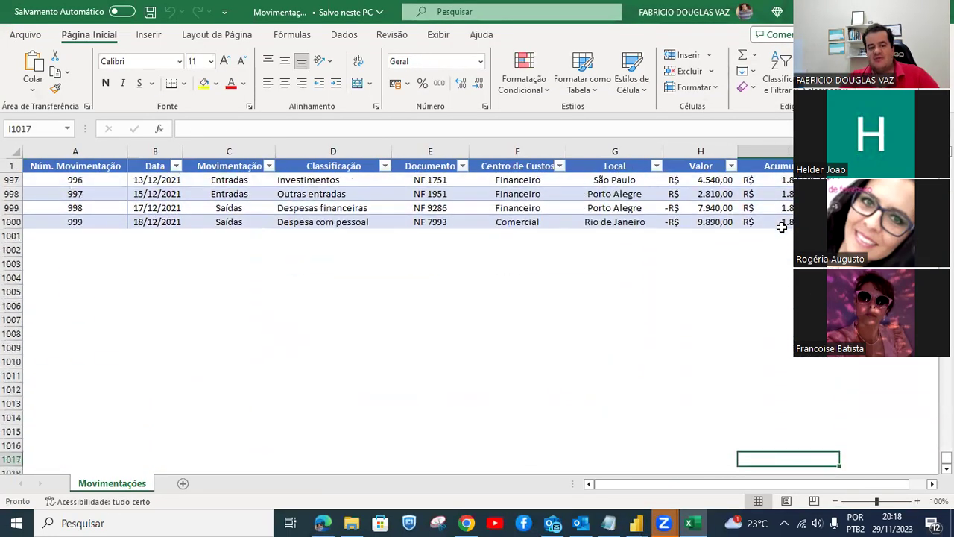
{"action": "key", "text": "Down"}
{"action": "key", "text": "Down"}
{"action": "key", "text": "Down"}
{"action": "key", "text": "Down"}
{"action": "key", "text": "Down"}
{"action": "key", "text": "Down"}
{"action": "key", "text": "Down"}
{"action": "key", "text": "Down"}
{"action": "key", "text": "Down"}
{"action": "key", "text": "Down"}
{"action": "key", "text": "Down"}
{"action": "key", "text": "Down"}
{"action": "key", "text": "Down"}
{"action": "key", "text": "Down"}
{"action": "key", "text": "Down"}
{"action": "key", "text": "Down"}
{"action": "key", "text": "Down"}
{"action": "key", "text": "Down"}
{"action": "key", "text": "Down"}
{"action": "key", "text": "Down"}
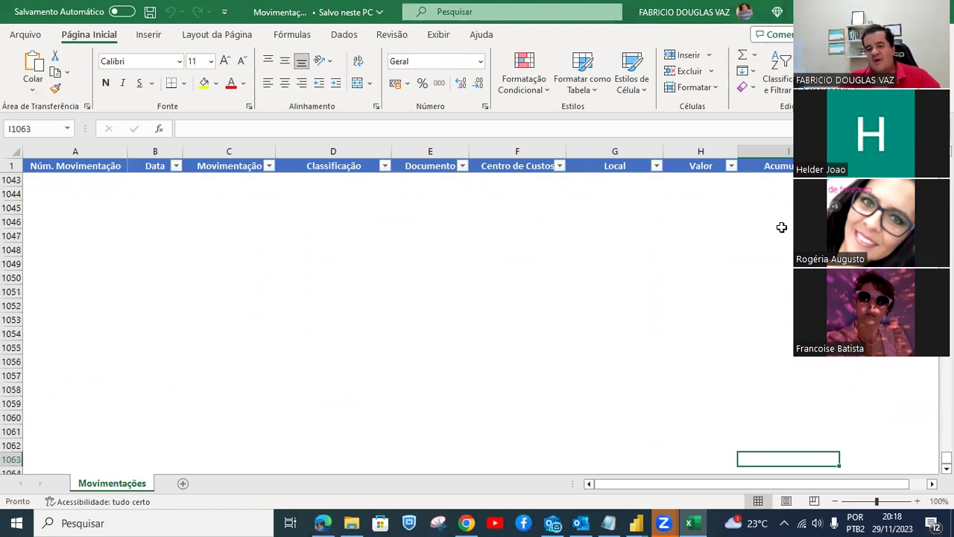
Delete the empty rows 1047 to 1060 below the data and select the blank range from A1048 down to row 1061.
{"action": "key", "text": "shift+Left"}
{"action": "left_click_drag", "start_coordinate": [13, 235], "coordinate": [13, 420]}
{"action": "right_click", "coordinate": [14, 376]}
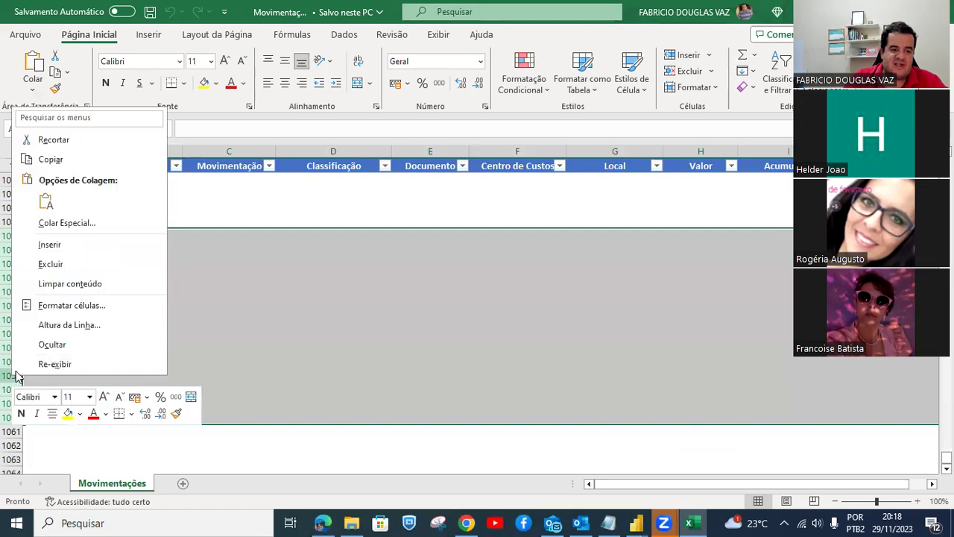
{"action": "left_click", "coordinate": [61, 267]}
{"action": "left_click", "coordinate": [75, 271]}
{"action": "left_click_drag", "start_coordinate": [58, 245], "coordinate": [883, 426]}
{"action": "key", "text": "End"}
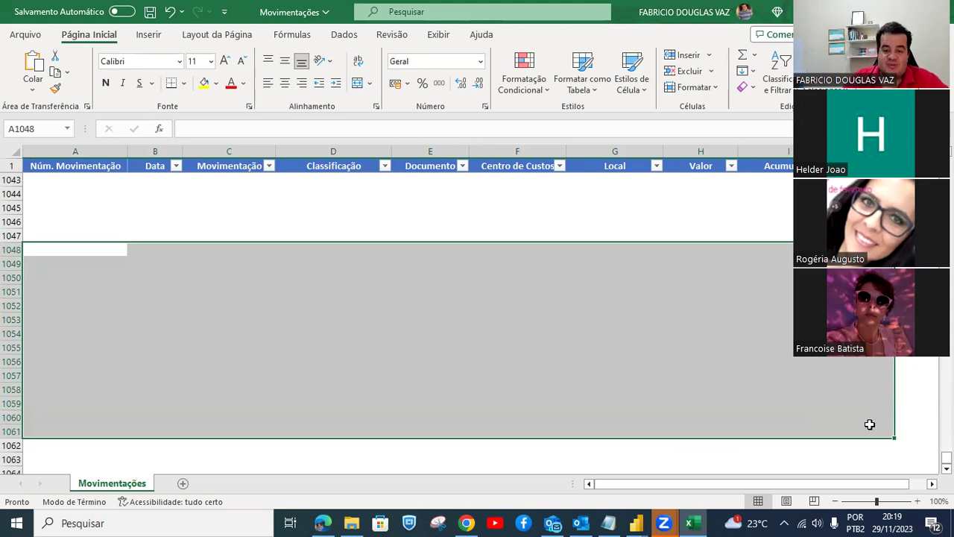
Switch back to the untitled Power BI file, reopen its data in the Power Query Editor and select the first Núm. Movimentação value.
{"action": "mouse_move", "coordinate": [637, 522]}
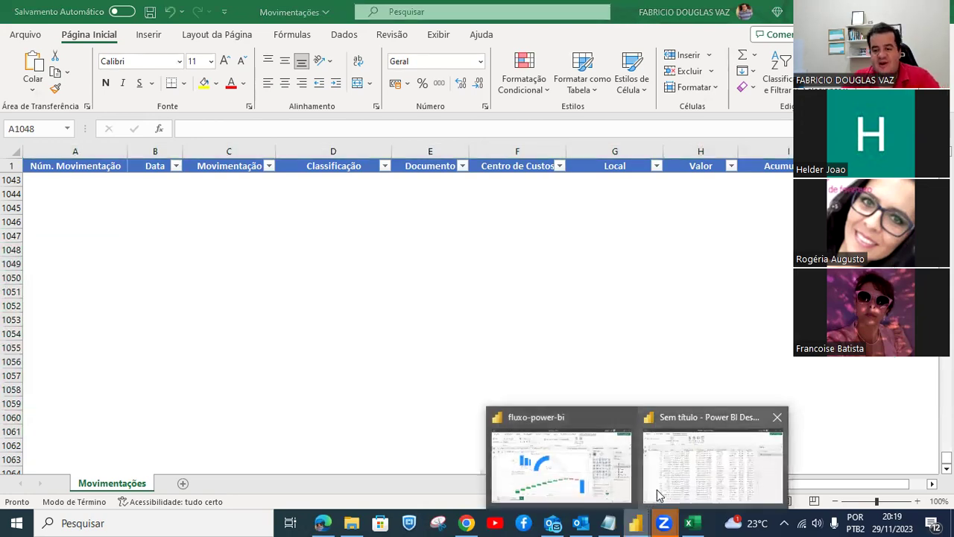
{"action": "left_click", "coordinate": [662, 492]}
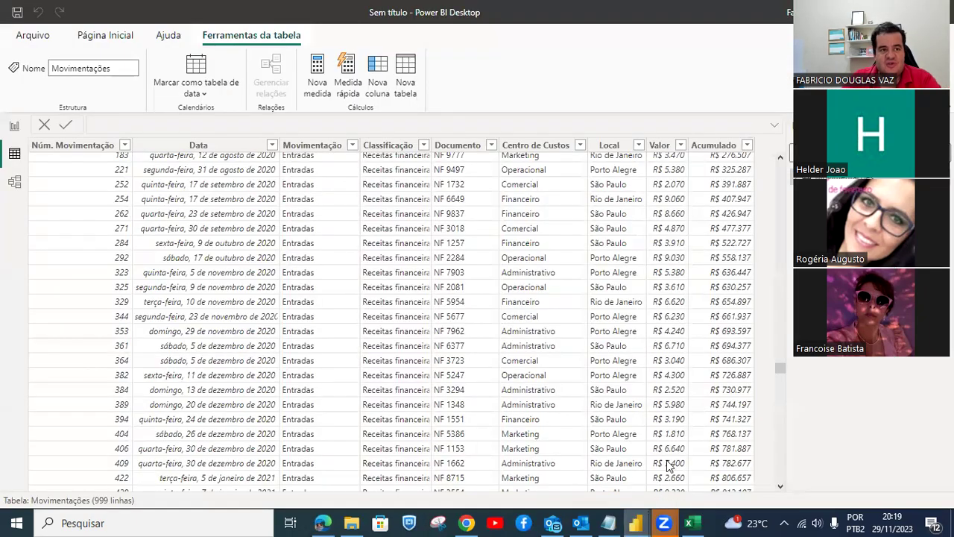
{"action": "left_click", "coordinate": [13, 126]}
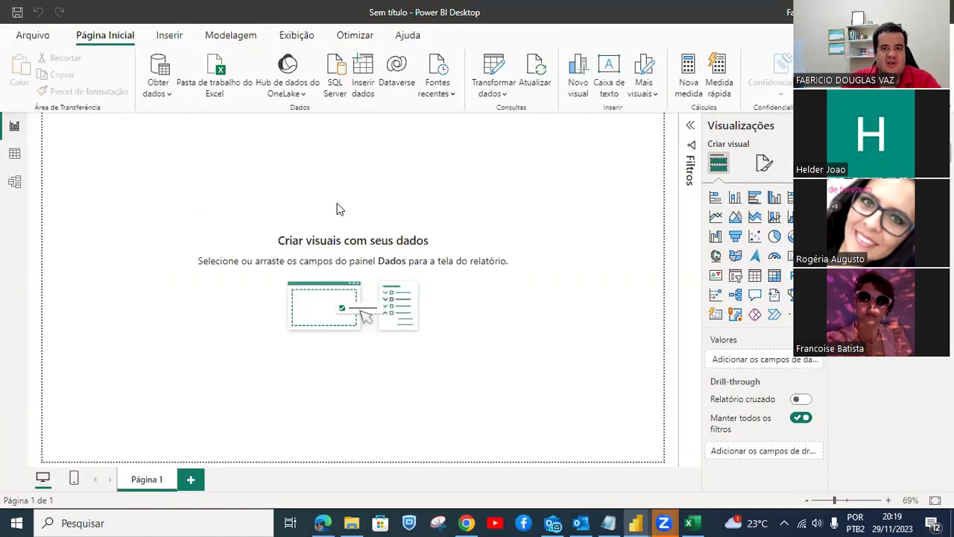
{"action": "left_click", "coordinate": [505, 94]}
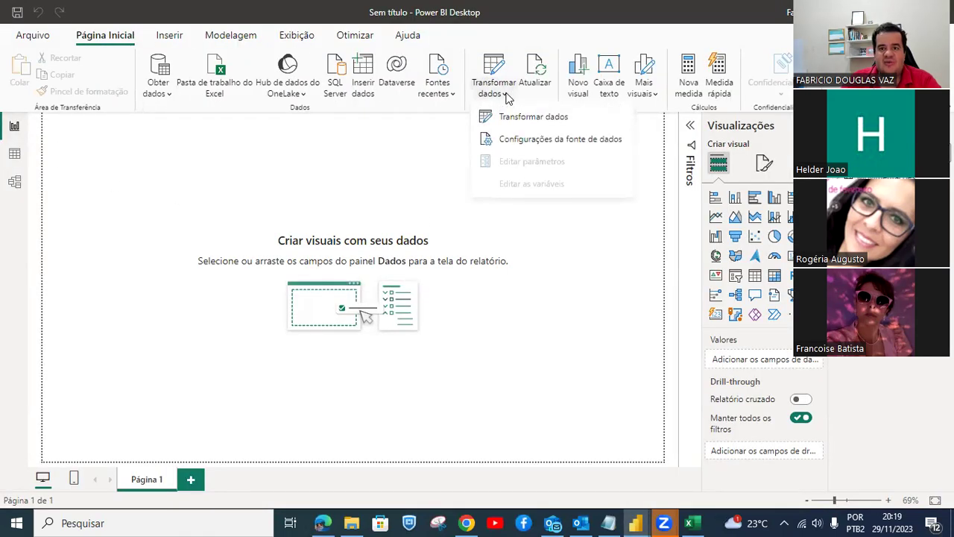
{"action": "left_click", "coordinate": [524, 118]}
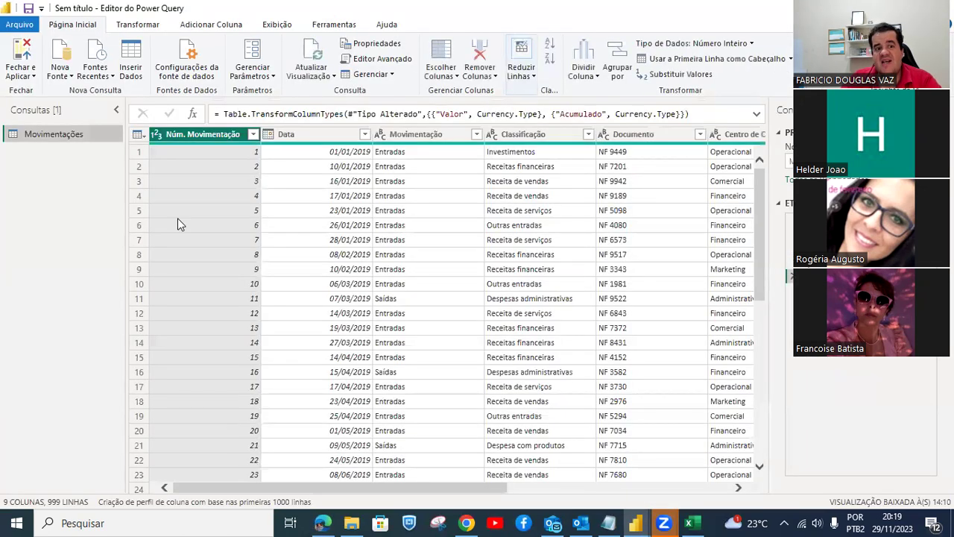
{"action": "left_click", "coordinate": [191, 152]}
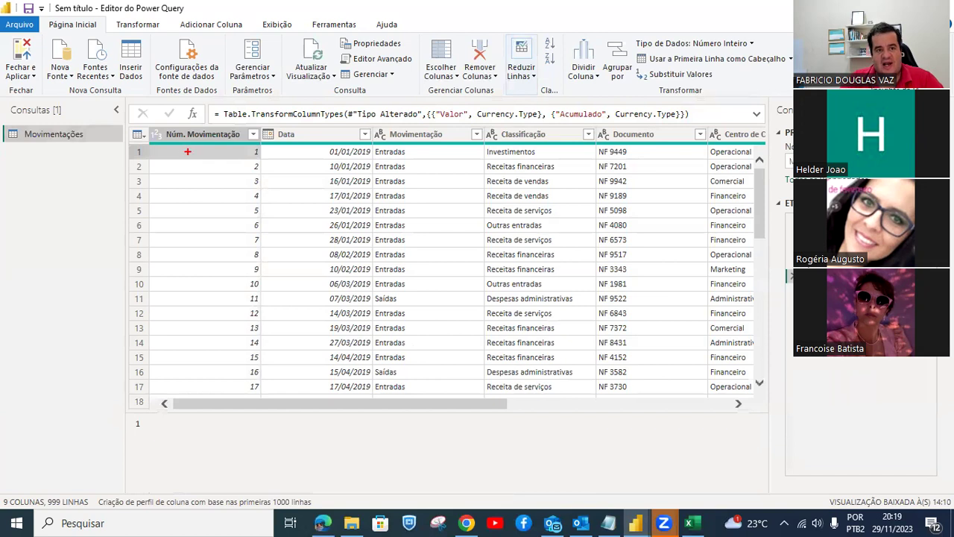
Remove the blank rows from the Movimentações query and apply the changes to the Power BI file.
{"action": "mouse_move", "coordinate": [137, 132]}
{"action": "left_mouse_down"}
{"action": "mouse_move", "coordinate": [682, 275]}
{"action": "mouse_move", "coordinate": [751, 330]}
{"action": "left_mouse_up"}
{"action": "key", "text": "Escape"}
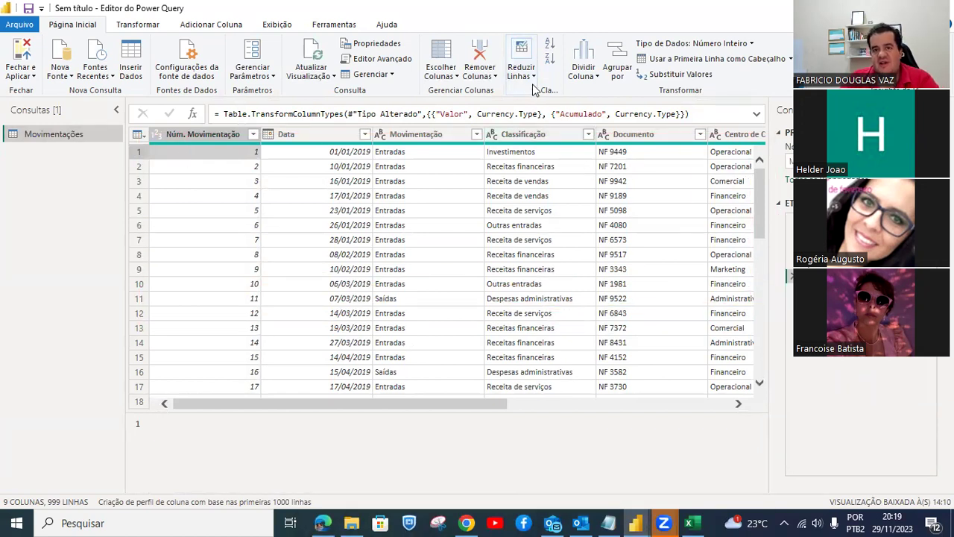
{"action": "left_click", "coordinate": [532, 79]}
{"action": "left_click", "coordinate": [532, 79]}
{"action": "left_click", "coordinate": [532, 79]}
{"action": "left_click", "coordinate": [574, 134]}
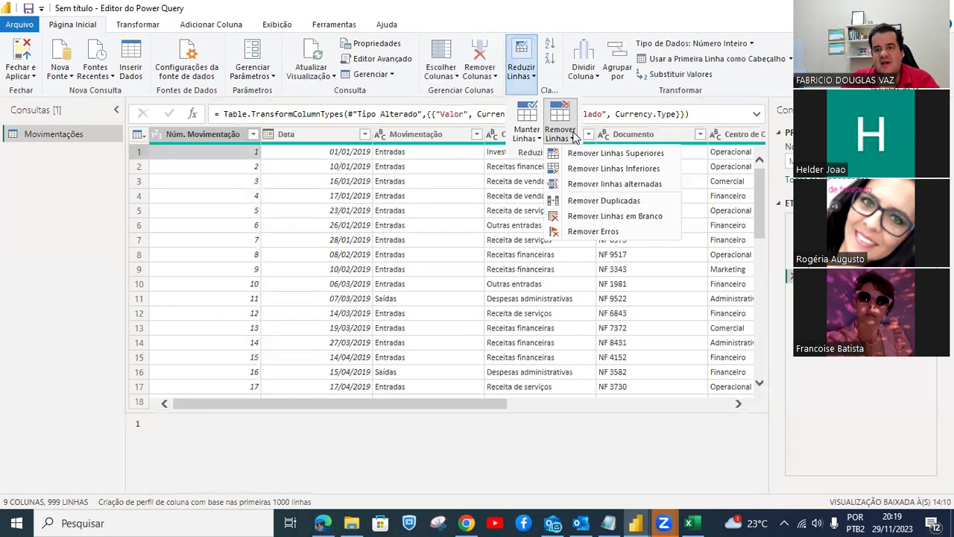
{"action": "left_click", "coordinate": [624, 217]}
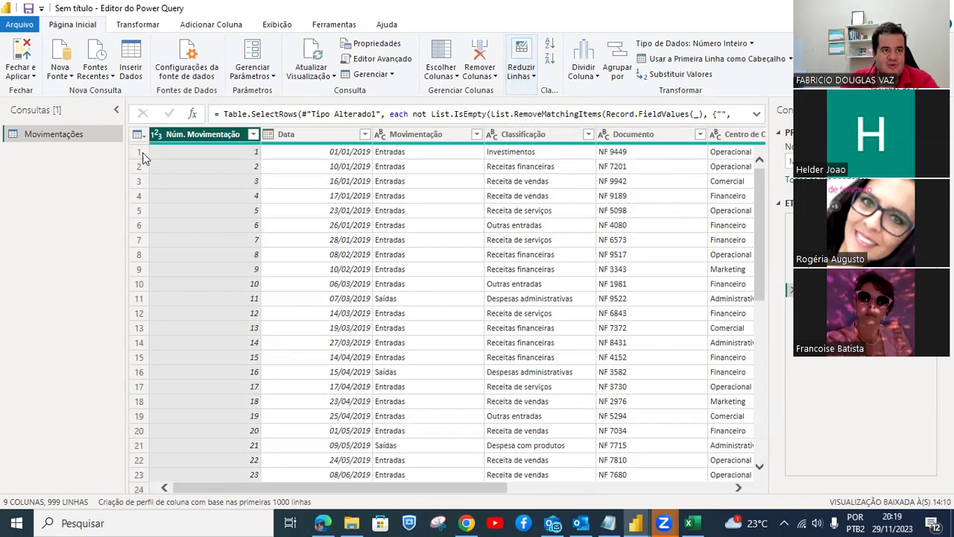
{"action": "left_click", "coordinate": [22, 54]}
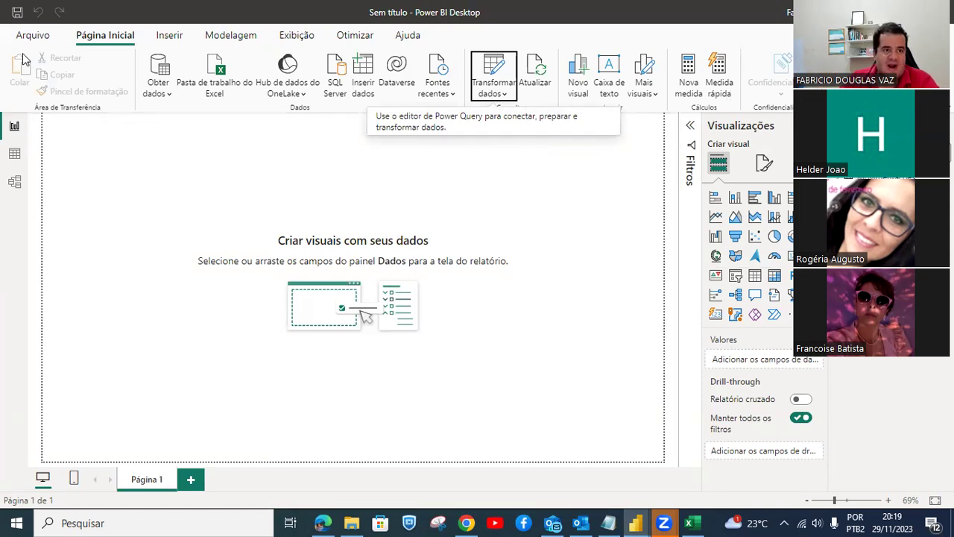
In table view, add a new calculated table and name it Calendario in its formula.
{"action": "left_click", "coordinate": [15, 155]}
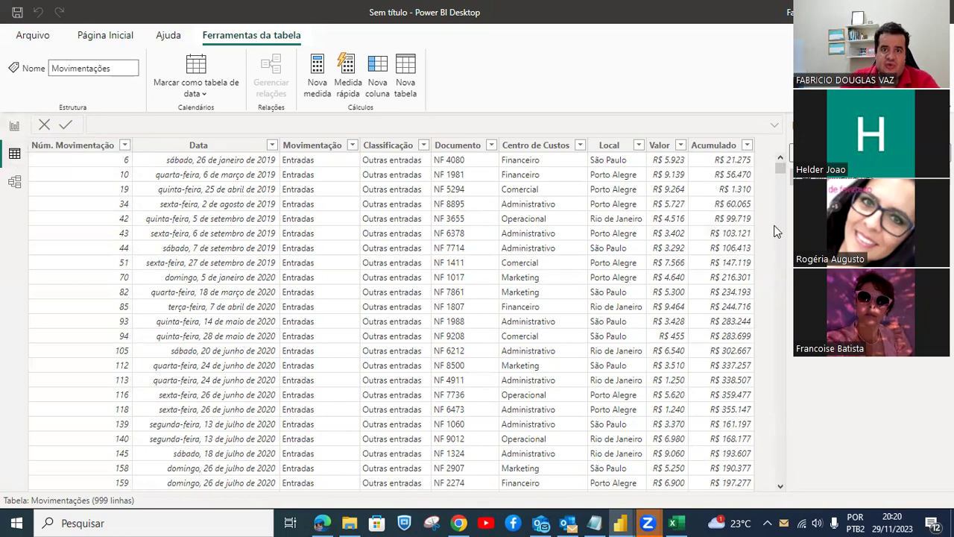
{"action": "left_click", "coordinate": [411, 83]}
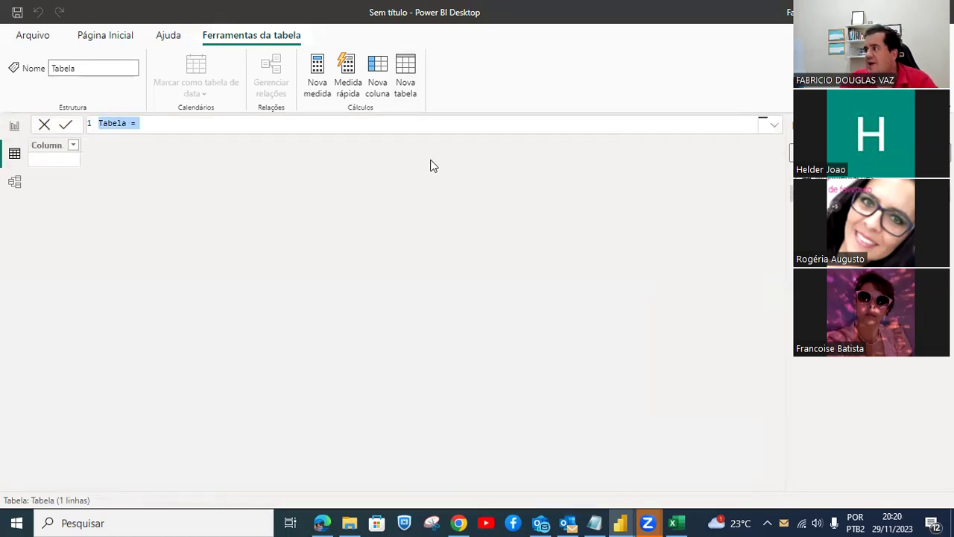
{"action": "double_click", "coordinate": [120, 123]}
{"action": "type", "text": "Calen"}
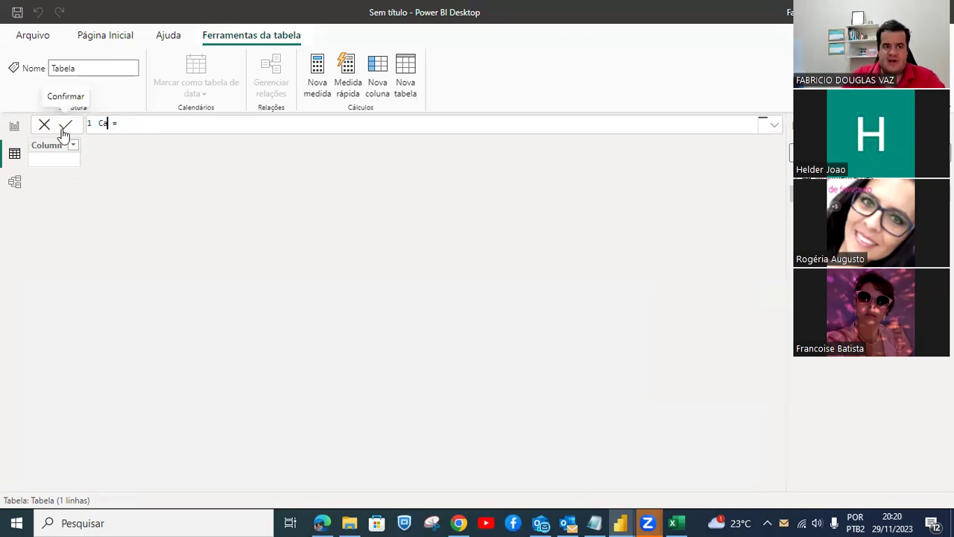
{"action": "type", "text": "dario"}
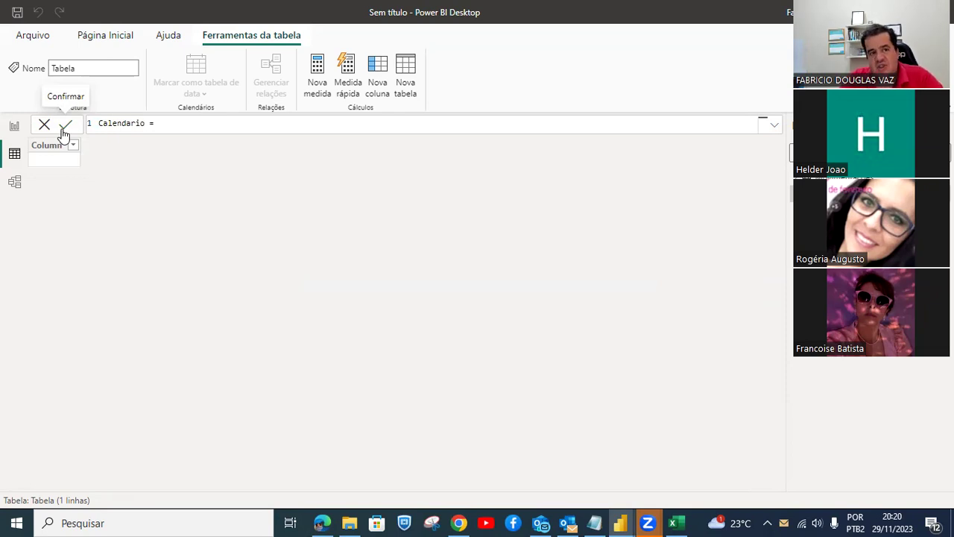
{"action": "key", "text": "Right"}
{"action": "key", "text": "Right"}
{"action": "key", "text": "Right"}
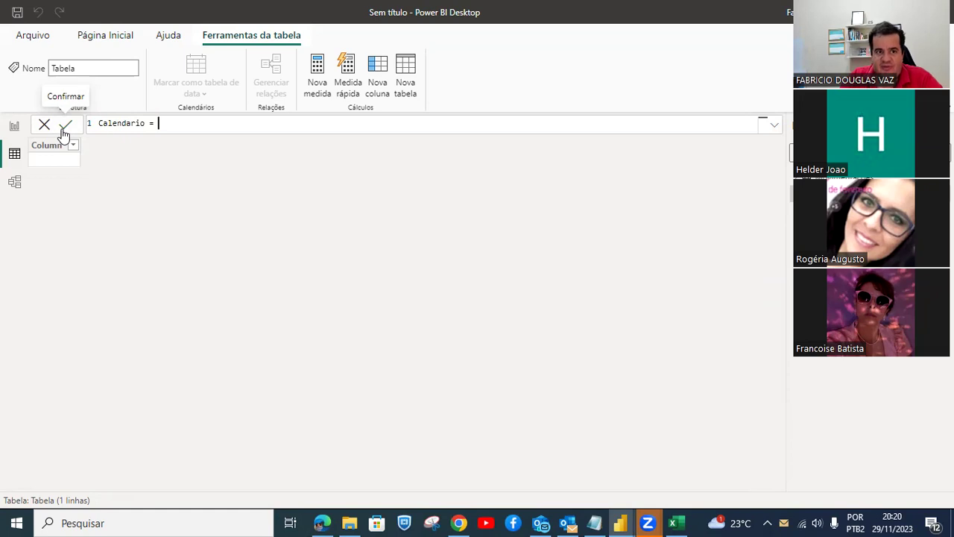
Define the Calendario table with the CALENDARAUTO() function and commit the formula.
{"action": "type", "text": "cale"}
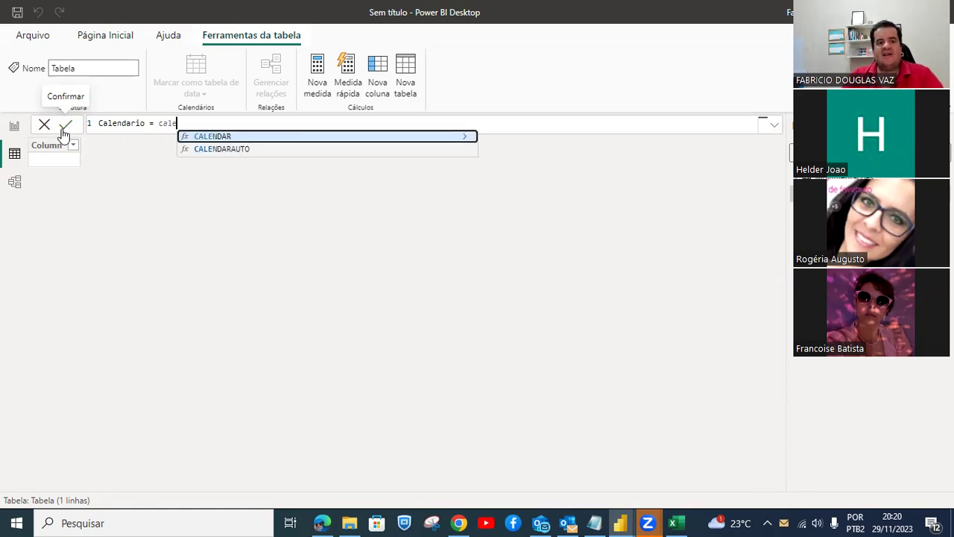
{"action": "key", "text": "Down"}
{"action": "key", "text": "Tab"}
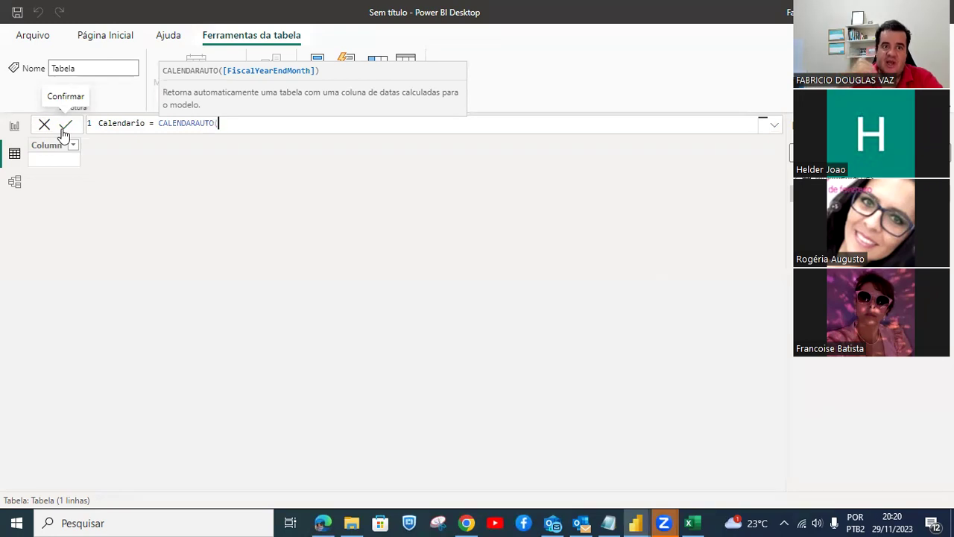
{"action": "type", "text": ")"}
{"action": "left_click", "coordinate": [64, 128]}
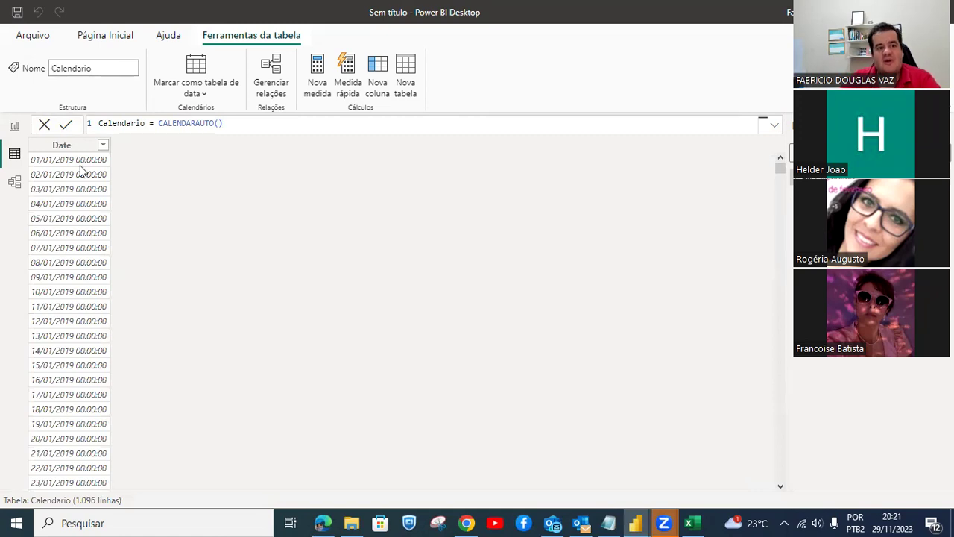
Examine the dates down to the last row of the Calendario table and of the Data column in Movimentações.
{"action": "left_click", "coordinate": [80, 167]}
{"action": "left_click_drag", "start_coordinate": [781, 170], "coordinate": [780, 474]}
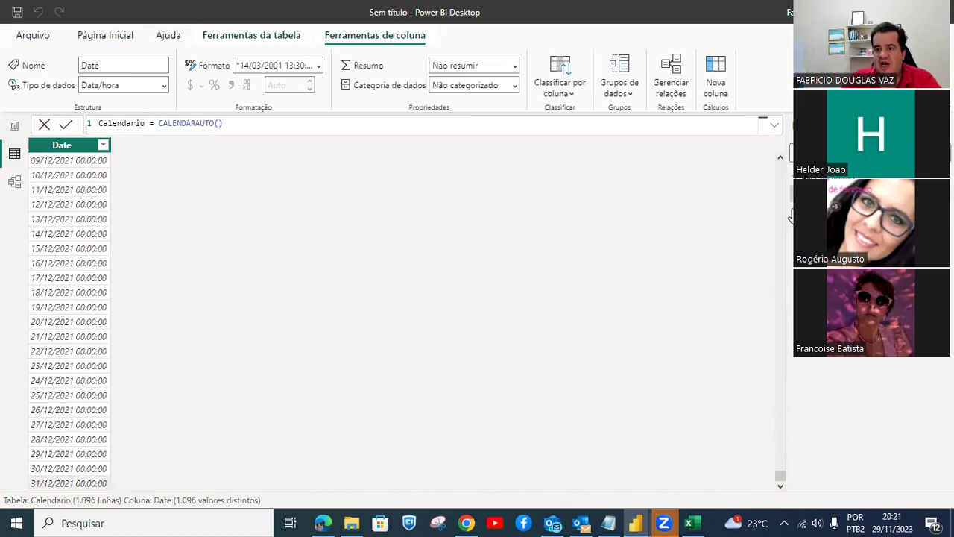
{"action": "left_click", "coordinate": [834, 277]}
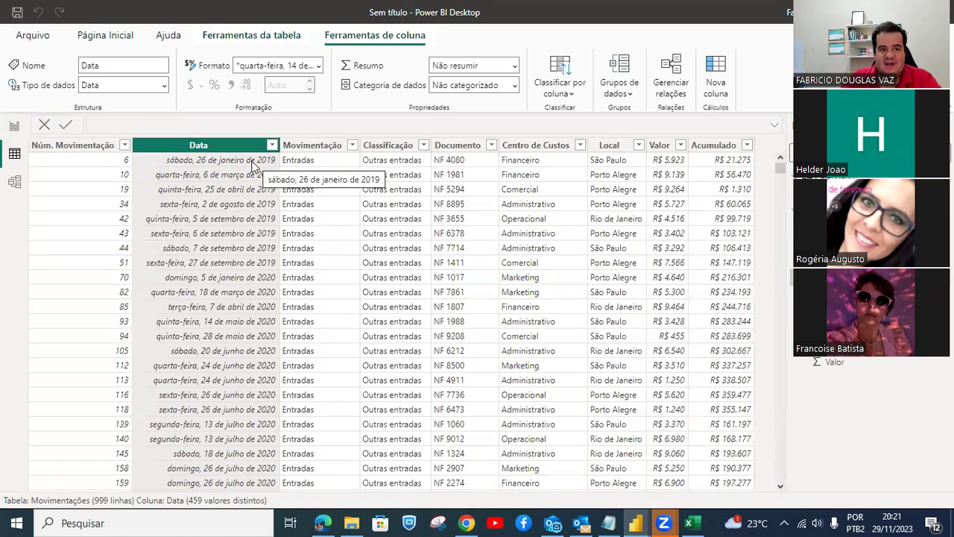
{"action": "left_click_drag", "start_coordinate": [780, 166], "coordinate": [780, 476]}
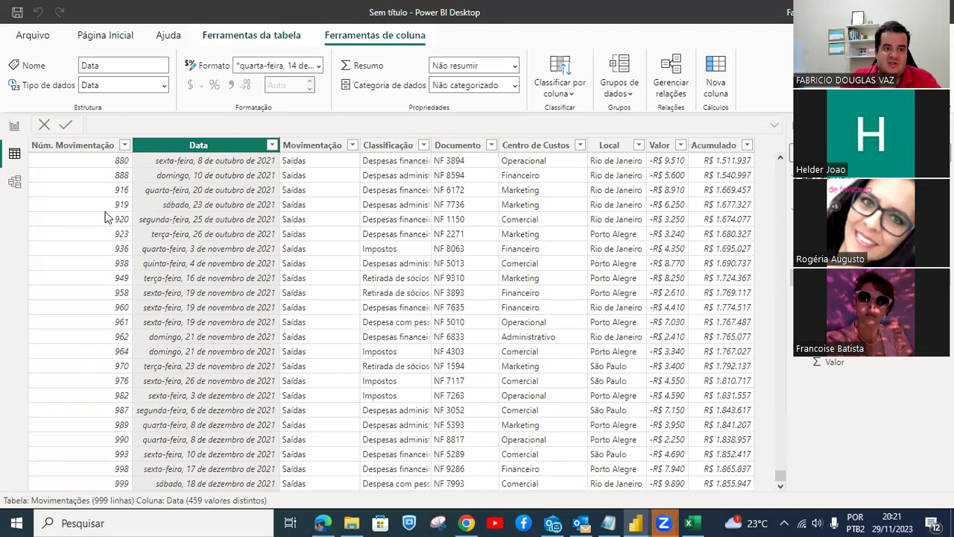
Sort the Movimentações table by Núm. Movimentação in ascending order.
{"action": "left_click", "coordinate": [77, 146]}
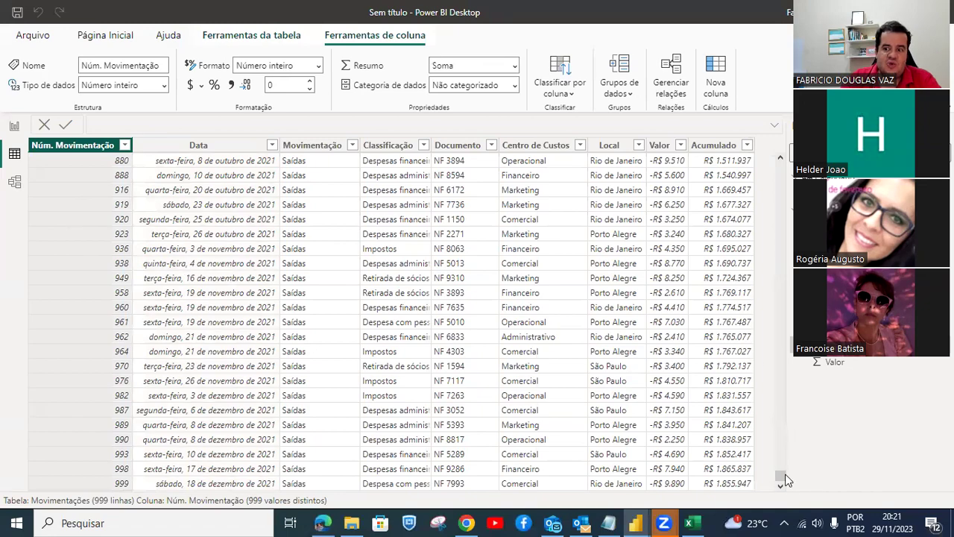
{"action": "left_click_drag", "start_coordinate": [781, 477], "coordinate": [775, 135]}
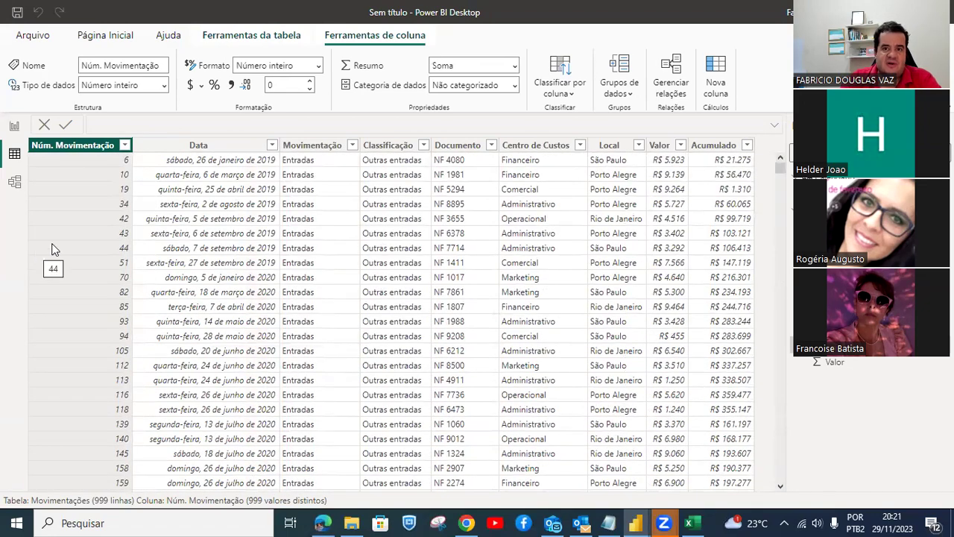
{"action": "left_click", "coordinate": [126, 162]}
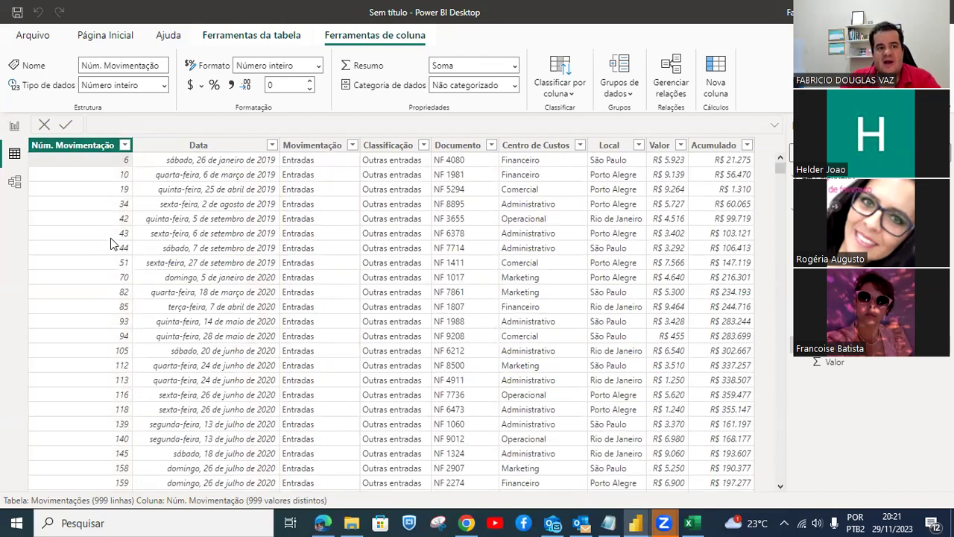
{"action": "left_click", "coordinate": [125, 145]}
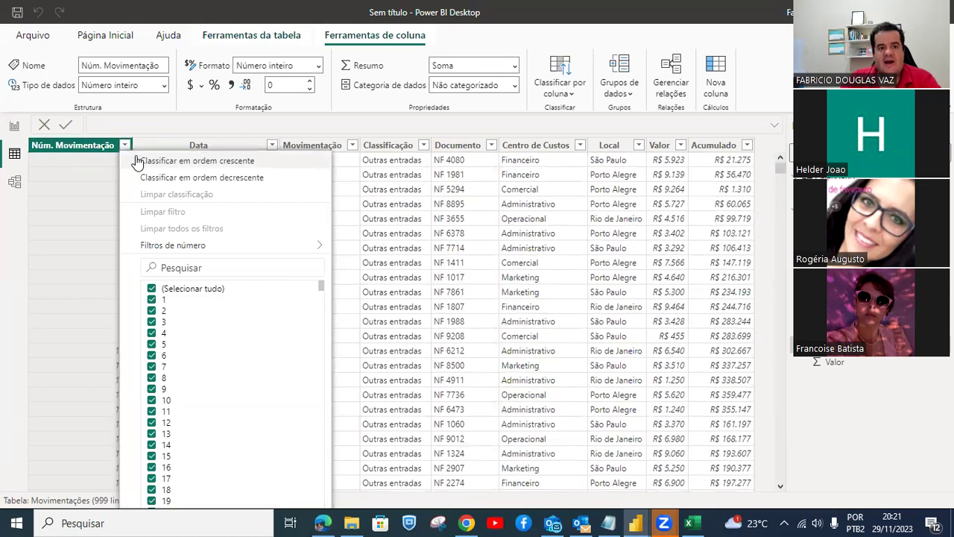
{"action": "left_click", "coordinate": [164, 162]}
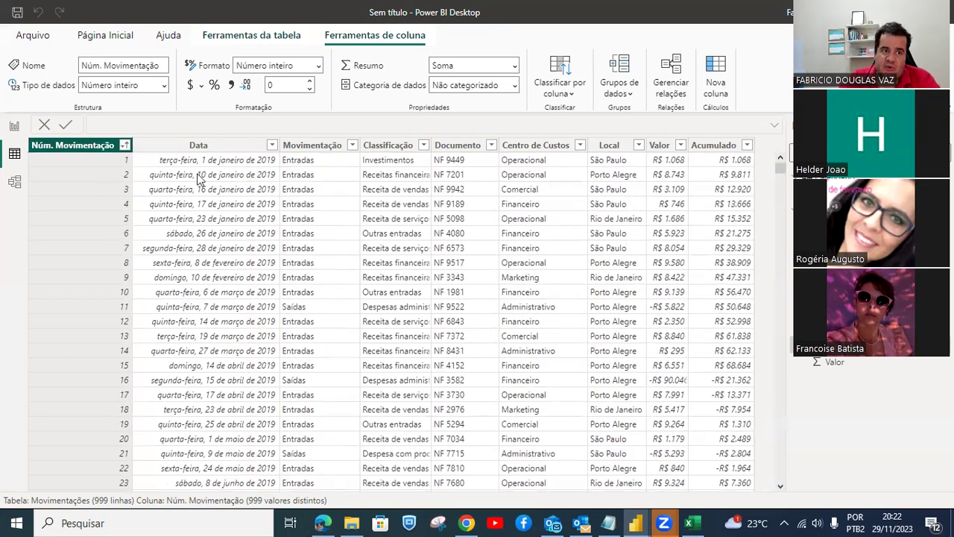
Compare the Valor and Acumulado values row by row in the first five rows of Movimentações.
{"action": "left_click", "coordinate": [673, 165]}
{"action": "left_click", "coordinate": [720, 169]}
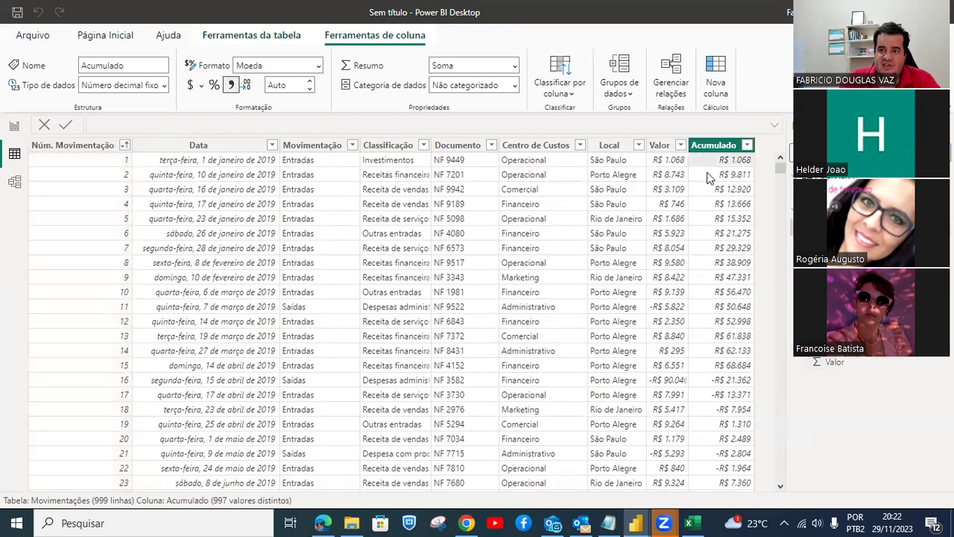
{"action": "left_click", "coordinate": [673, 185]}
{"action": "left_click", "coordinate": [712, 186]}
{"action": "left_click", "coordinate": [670, 197]}
{"action": "left_click", "coordinate": [723, 197]}
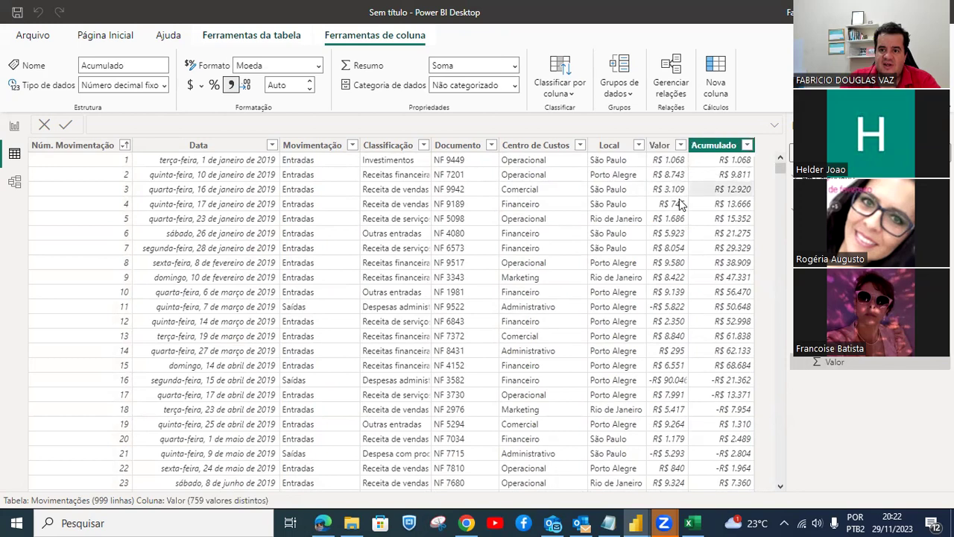
{"action": "left_click", "coordinate": [674, 208]}
{"action": "left_click", "coordinate": [714, 212]}
{"action": "left_click", "coordinate": [673, 224]}
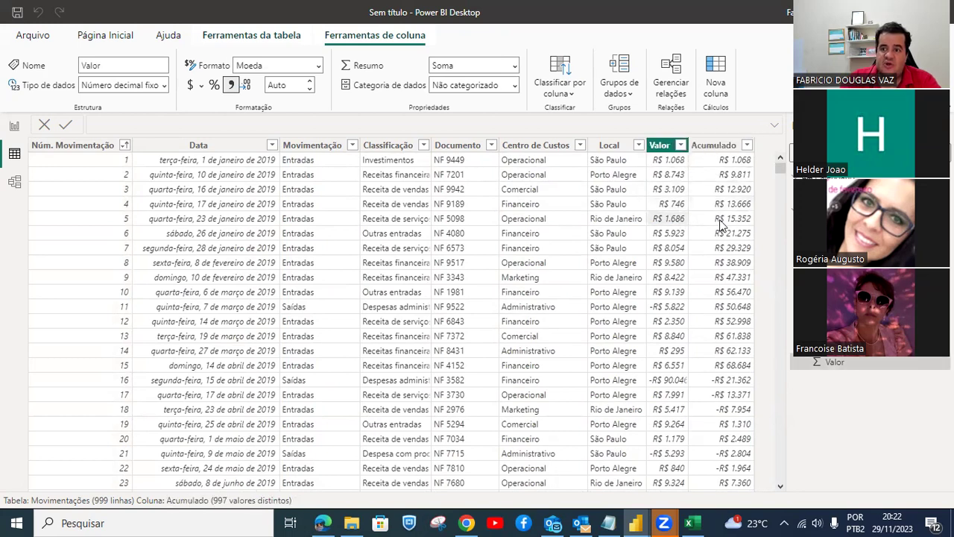
{"action": "left_click", "coordinate": [723, 226]}
{"action": "left_click", "coordinate": [673, 224]}
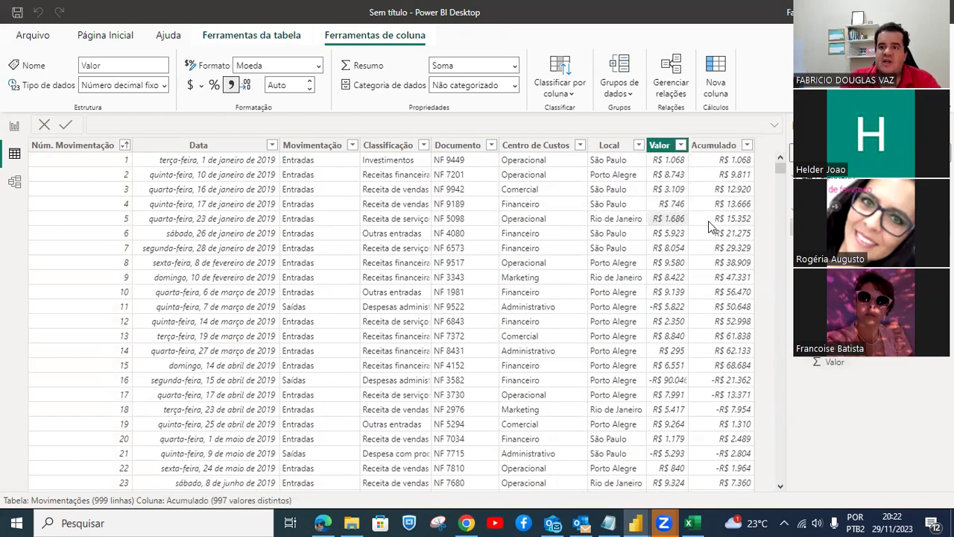
{"action": "left_click", "coordinate": [726, 226]}
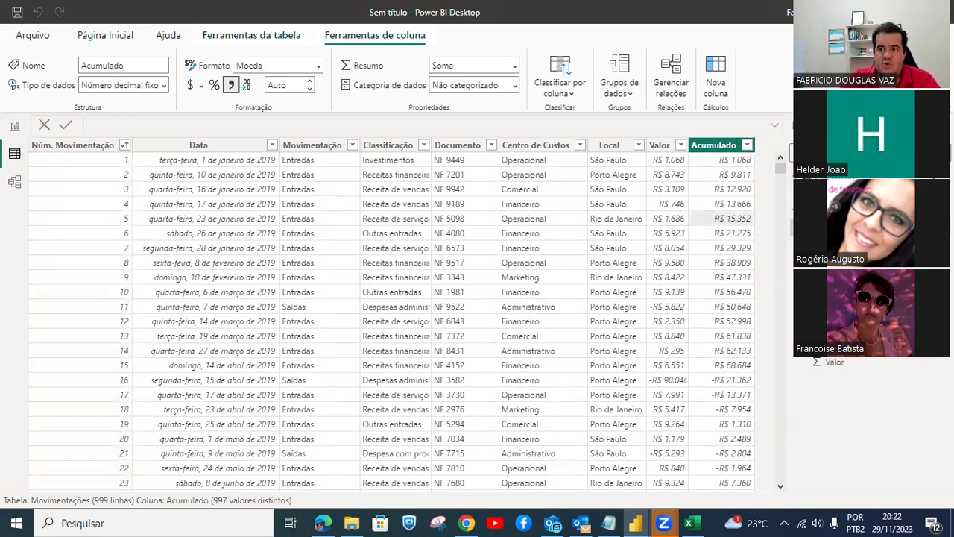
Return to the Calendario table and rename its Date column as Datas.
{"action": "left_click", "coordinate": [795, 176]}
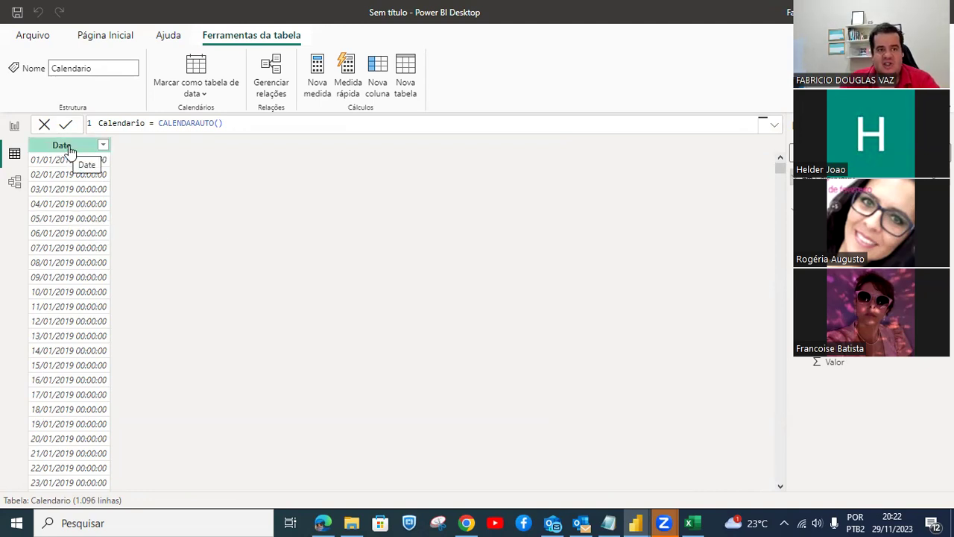
{"action": "left_click_drag", "start_coordinate": [233, 121], "coordinate": [75, 111]}
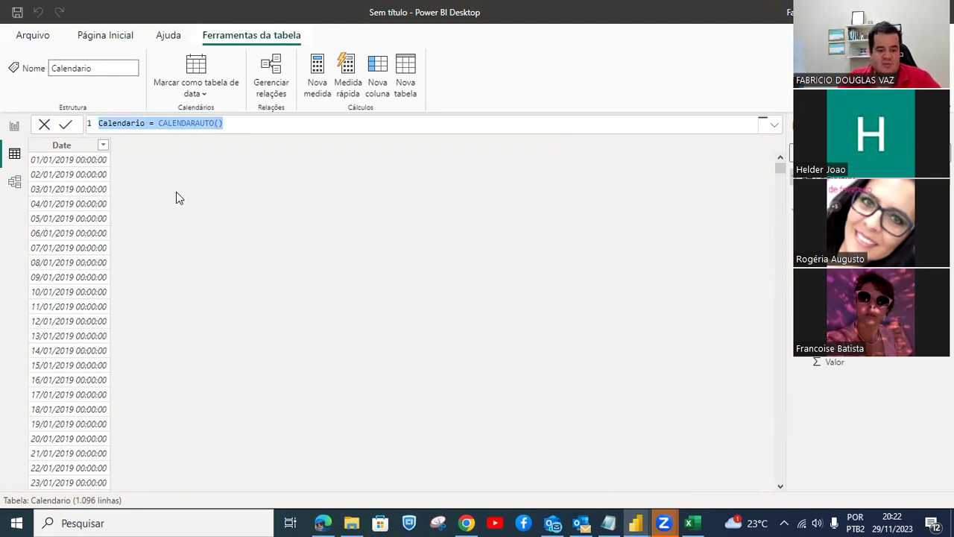
{"action": "left_click_drag", "start_coordinate": [26, 129], "coordinate": [111, 259]}
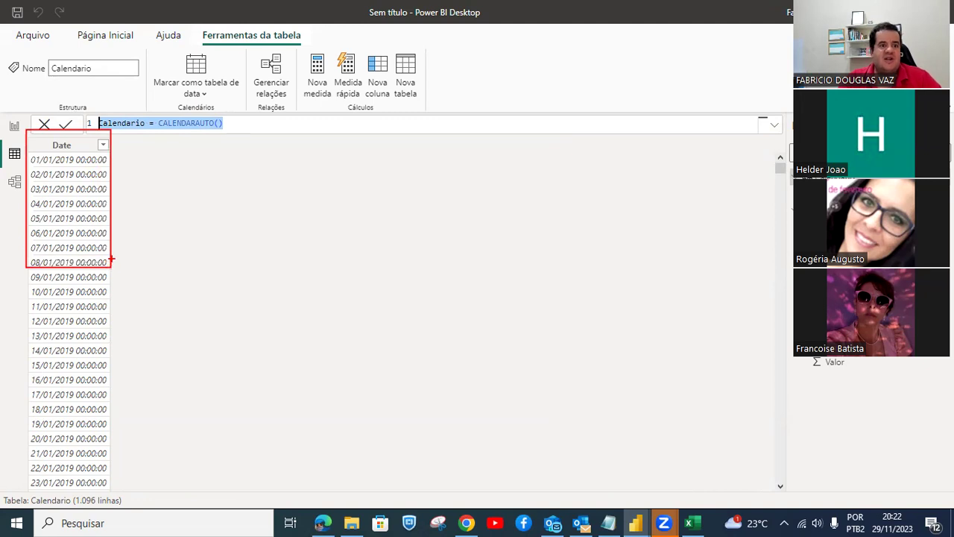
{"action": "left_click", "coordinate": [69, 146]}
{"action": "type", "text": "Datas"}
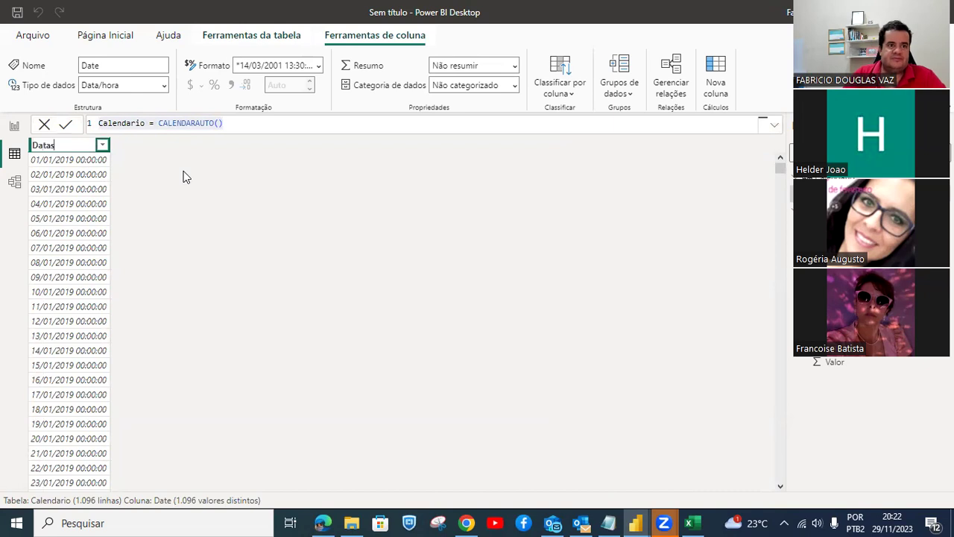
{"action": "key", "text": "Return"}
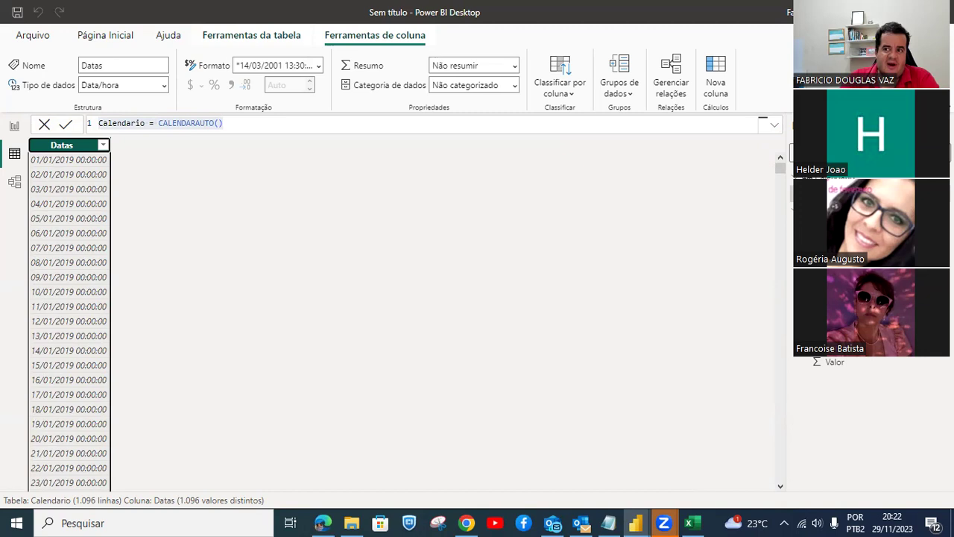
Add a new calculated column to the Calendario table and name it Ano in its formula.
{"action": "left_click", "coordinate": [741, 251]}
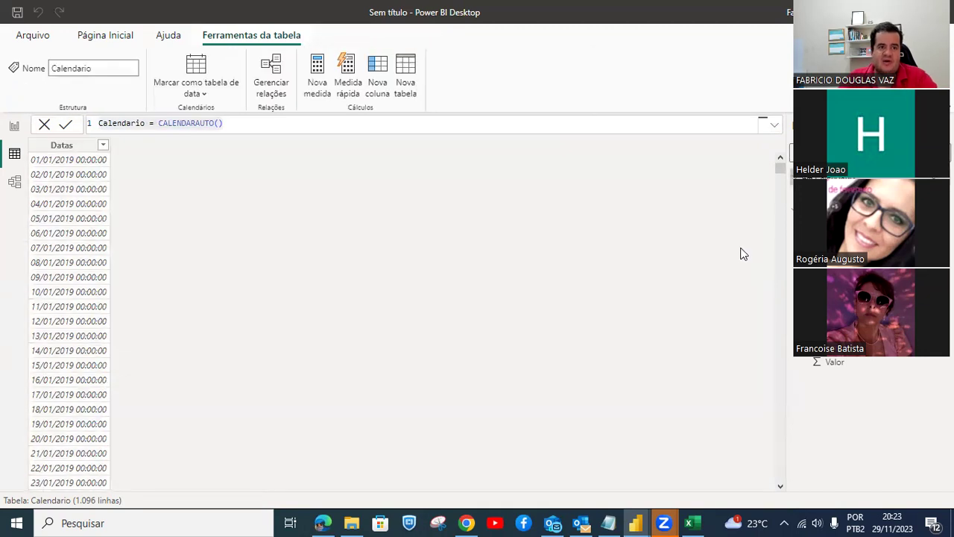
{"action": "mouse_move", "coordinate": [108, 140]}
{"action": "left_mouse_down"}
{"action": "mouse_move", "coordinate": [167, 265]}
{"action": "mouse_move", "coordinate": [237, 492]}
{"action": "left_mouse_up"}
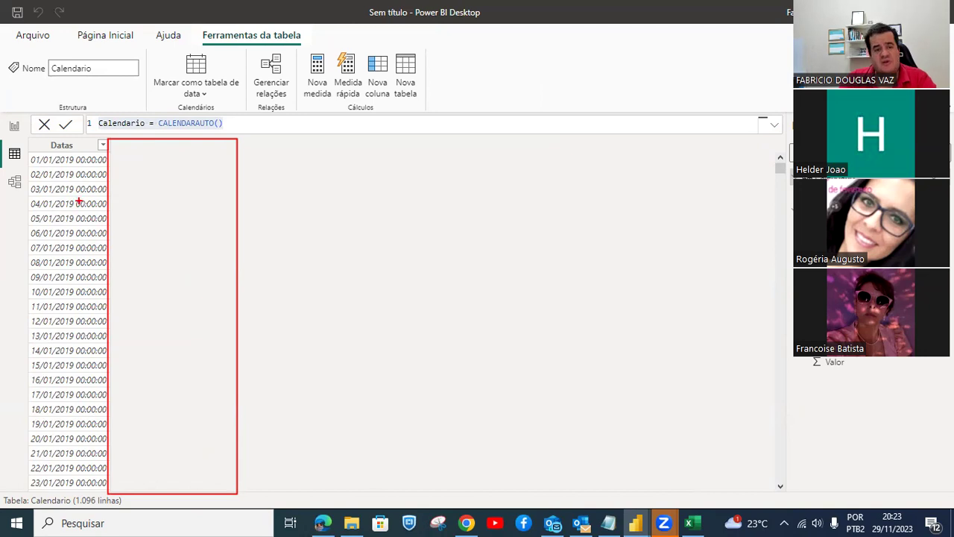
{"action": "key", "text": "Escape"}
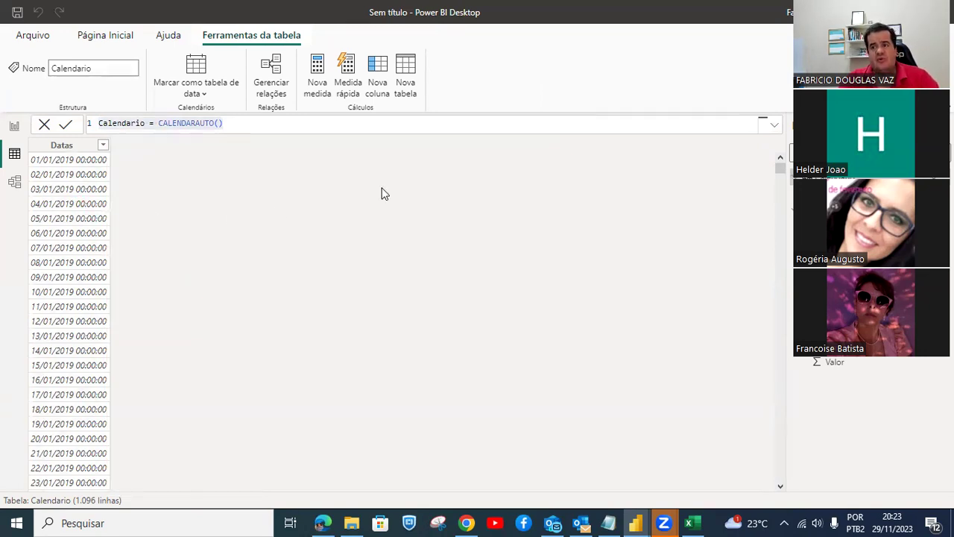
{"action": "left_click", "coordinate": [381, 70]}
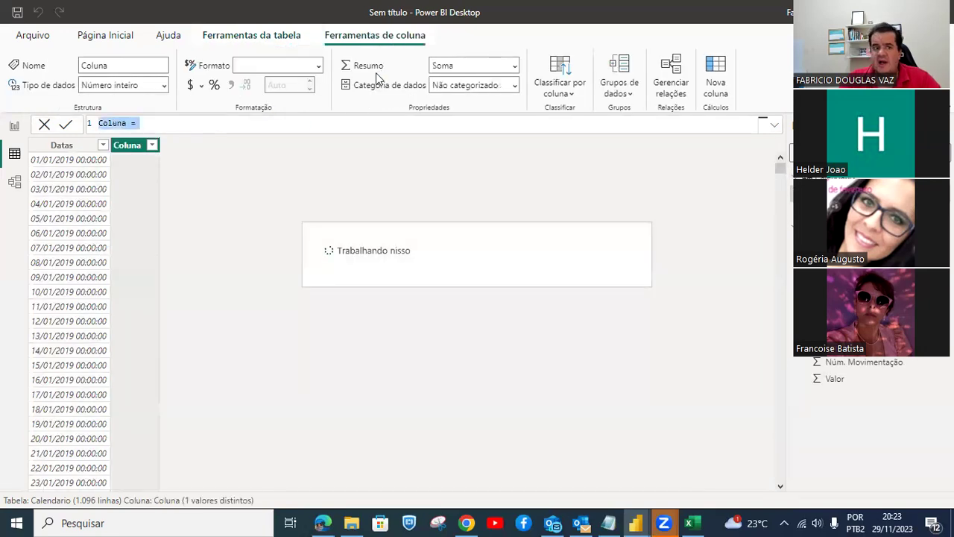
{"action": "left_click", "coordinate": [126, 124]}
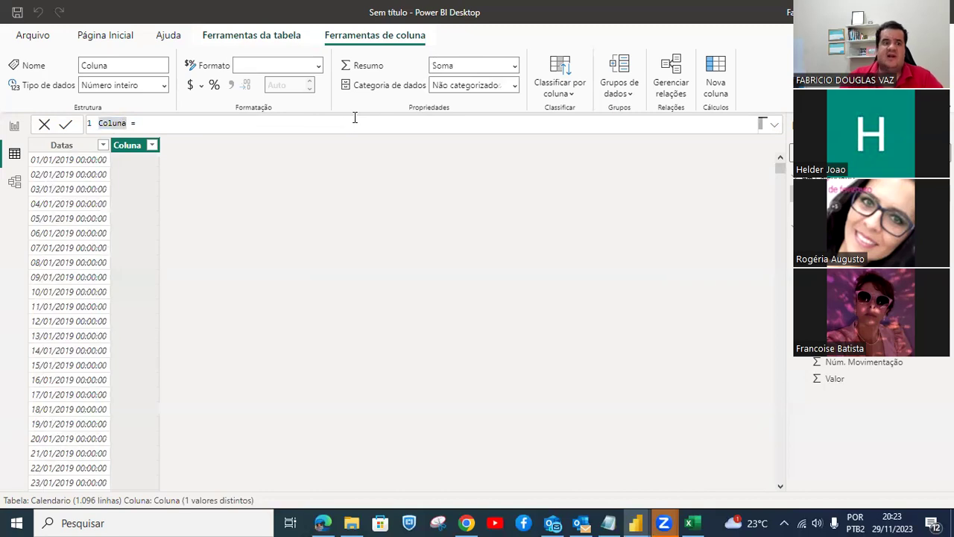
{"action": "key", "text": "BackSpace"}
{"action": "key", "text": "BackSpace"}
{"action": "key", "text": "BackSpace"}
{"action": "key", "text": "BackSpace"}
{"action": "key", "text": "BackSpace"}
{"action": "key", "text": "BackSpace"}
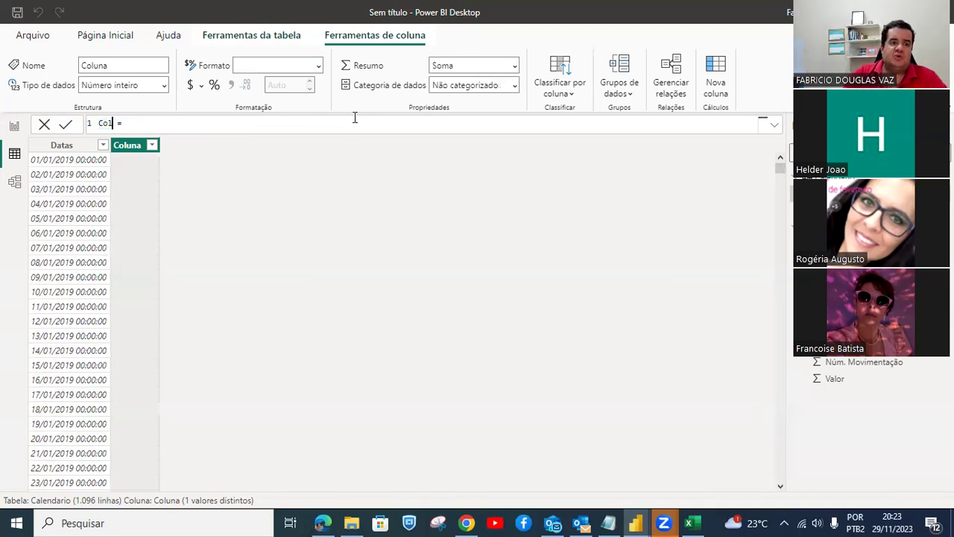
{"action": "type", "text": "Ano"}
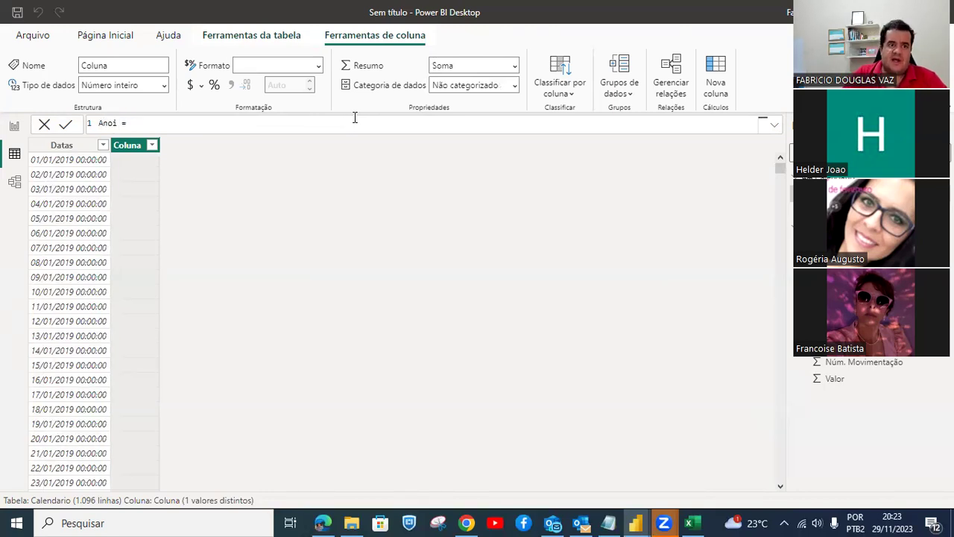
{"action": "key", "text": "Right"}
{"action": "key", "text": "Right"}
{"action": "key", "text": "Right"}
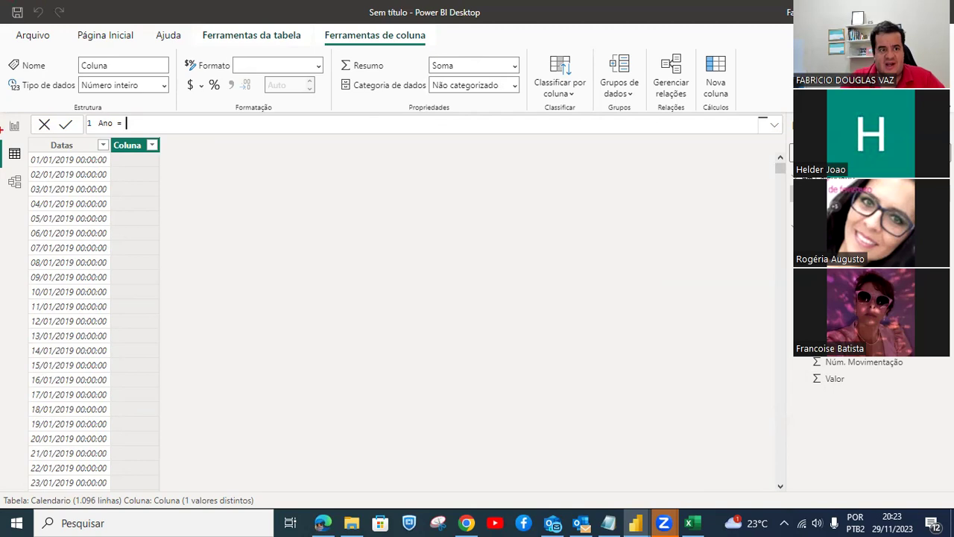
Start the Ano column's formula with the YEAR function.
{"action": "left_click_drag", "start_coordinate": [24, 134], "coordinate": [109, 393]}
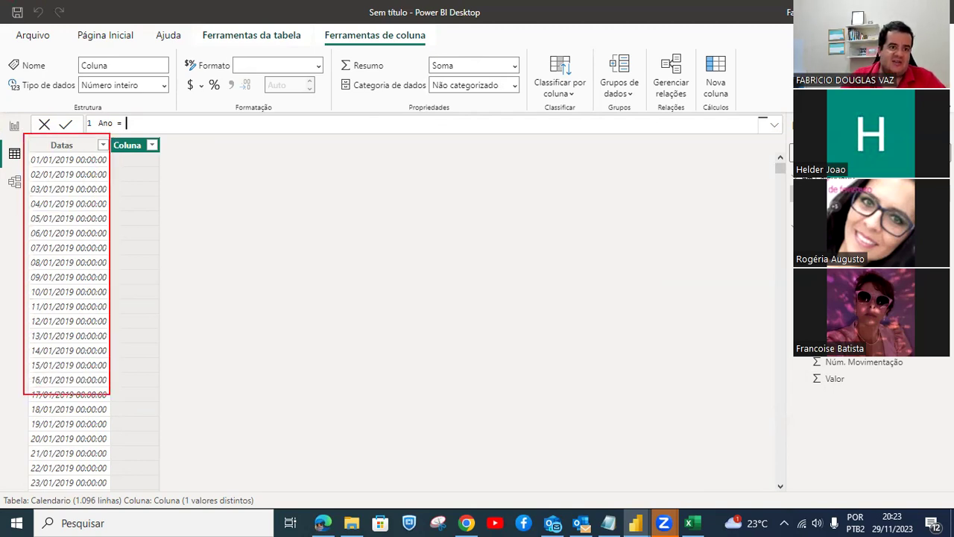
{"action": "key", "text": "Escape"}
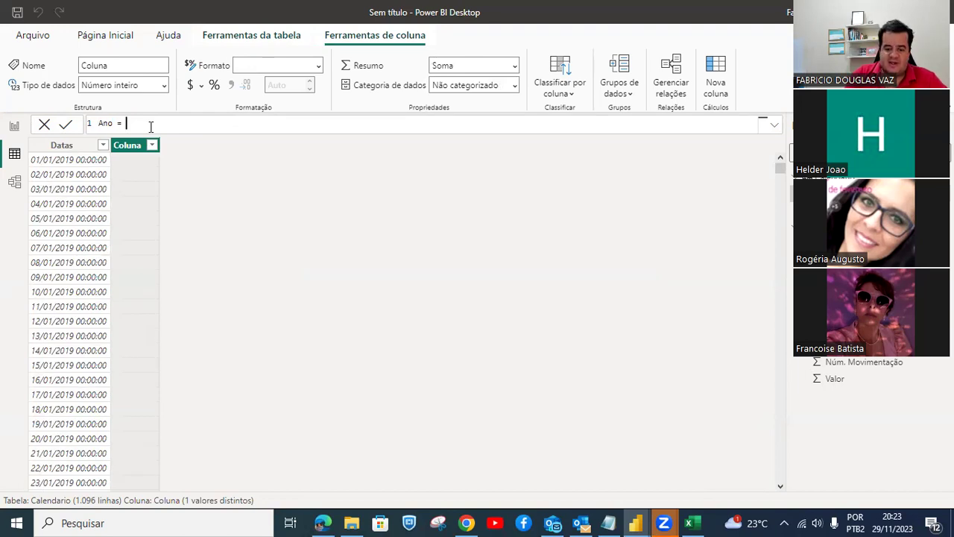
{"action": "type", "text": "ye"}
{"action": "key", "text": "Tab"}
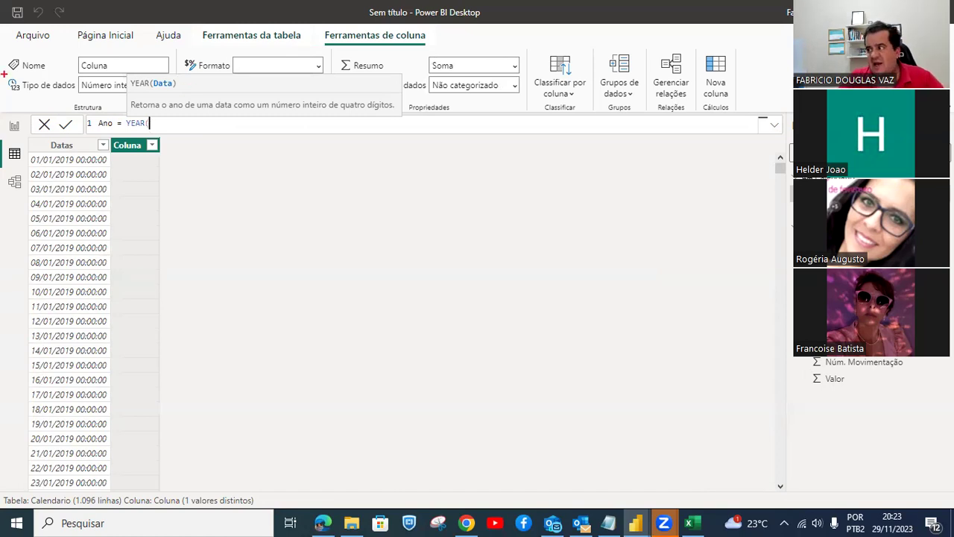
{"action": "mouse_move", "coordinate": [25, 132]}
{"action": "left_mouse_down"}
{"action": "mouse_move", "coordinate": [91, 205]}
{"action": "mouse_move", "coordinate": [110, 305]}
{"action": "left_mouse_up"}
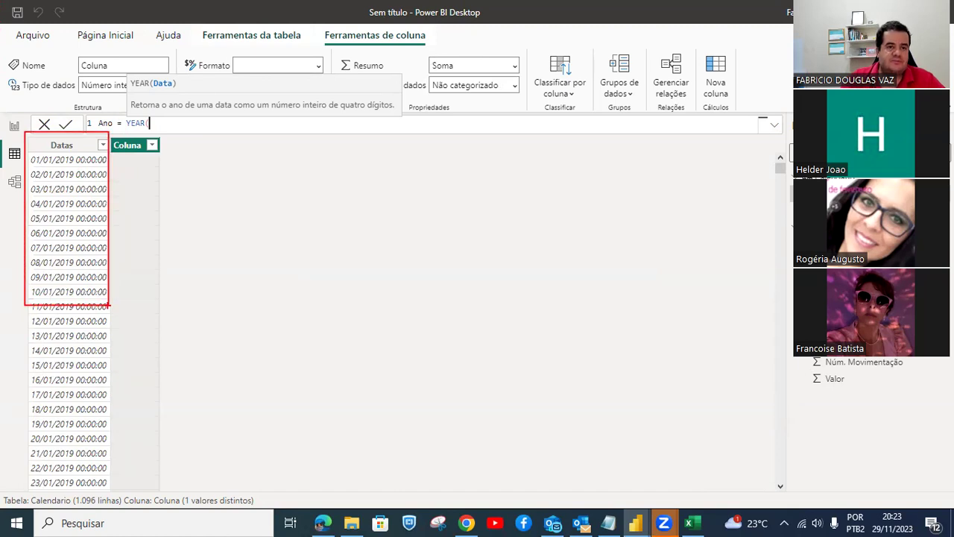
{"action": "key", "text": "Escape"}
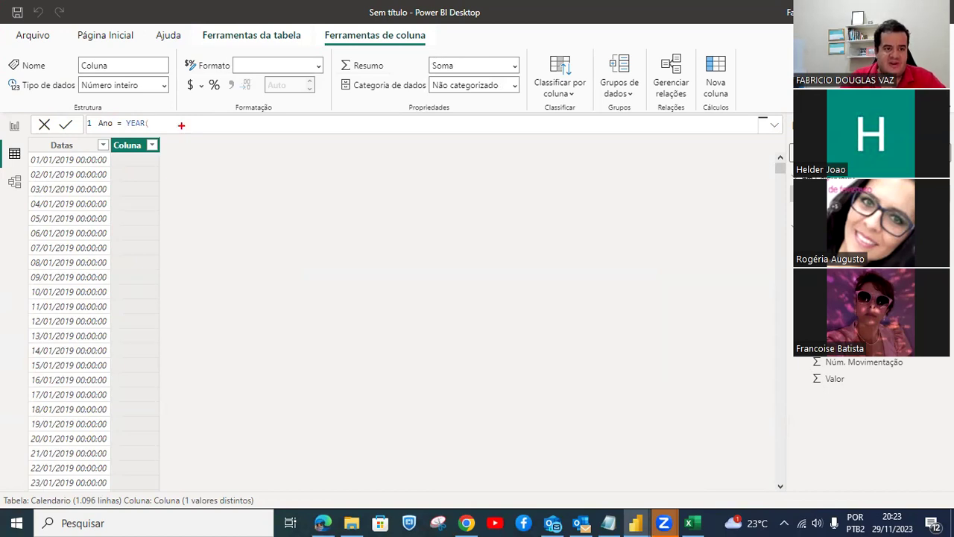
{"action": "mouse_move", "coordinate": [24, 131]}
{"action": "left_mouse_down"}
{"action": "mouse_move", "coordinate": [109, 299]}
{"action": "mouse_move", "coordinate": [107, 374]}
{"action": "left_mouse_up"}
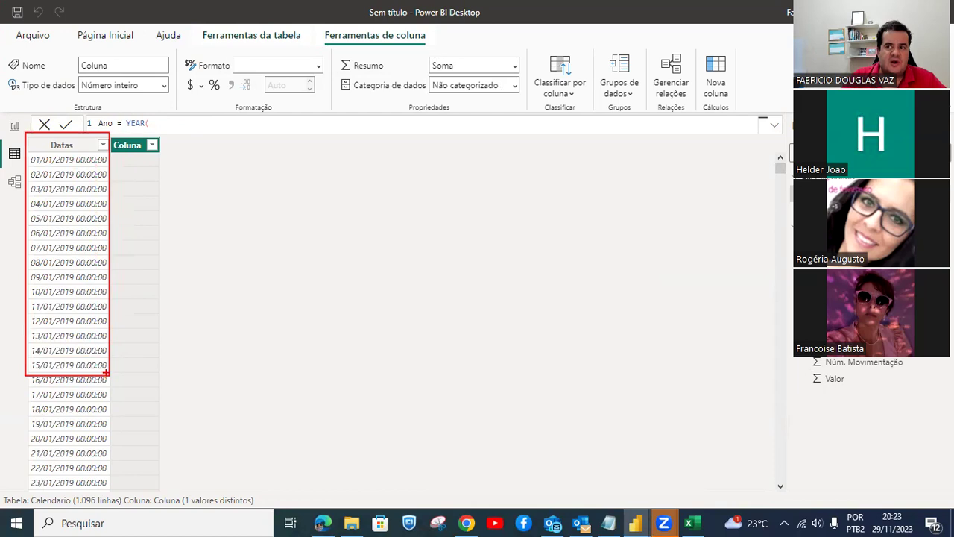
{"action": "key", "text": "Escape"}
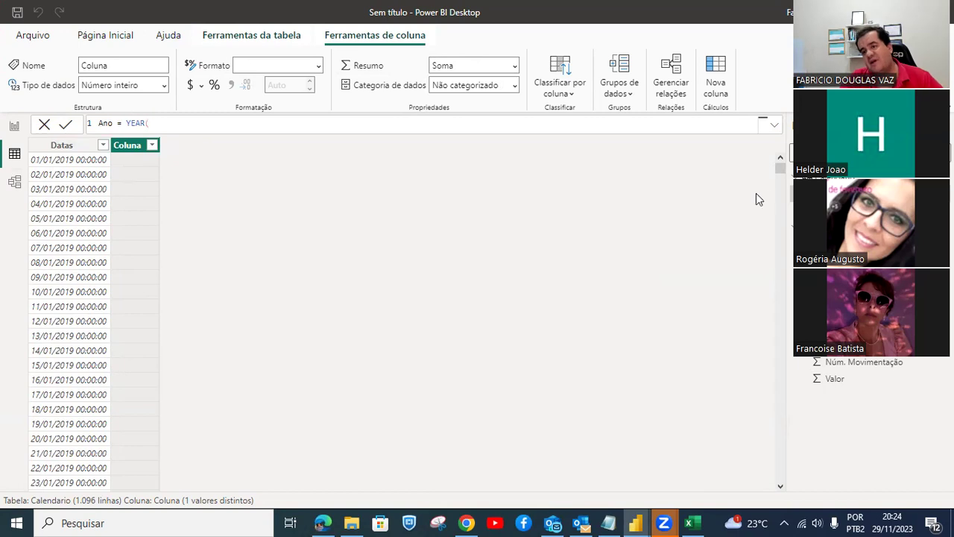
{"action": "type", "text": "datas"}
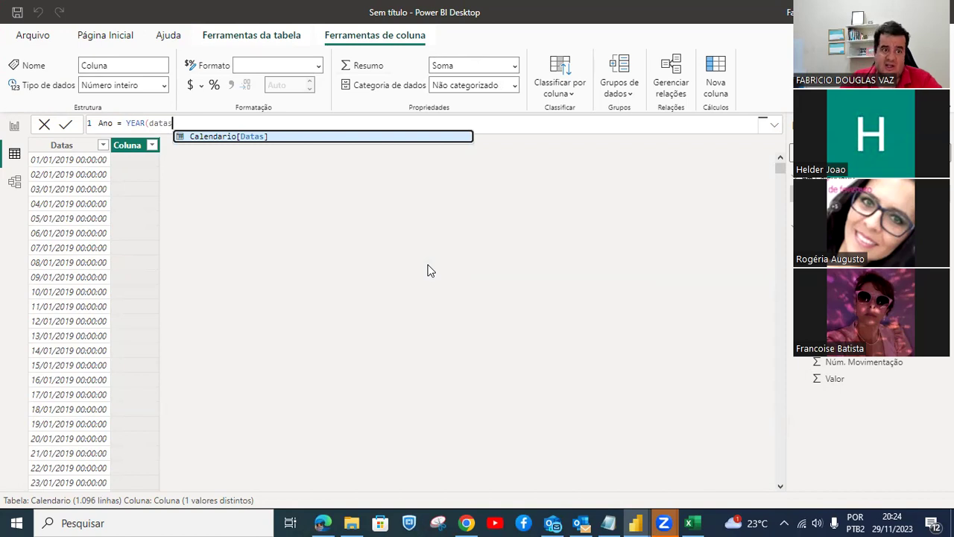
{"action": "key", "text": "BackSpace"}
{"action": "key", "text": "BackSpace"}
{"action": "key", "text": "BackSpace"}
{"action": "key", "text": "BackSpace"}
{"action": "key", "text": "BackSpace"}
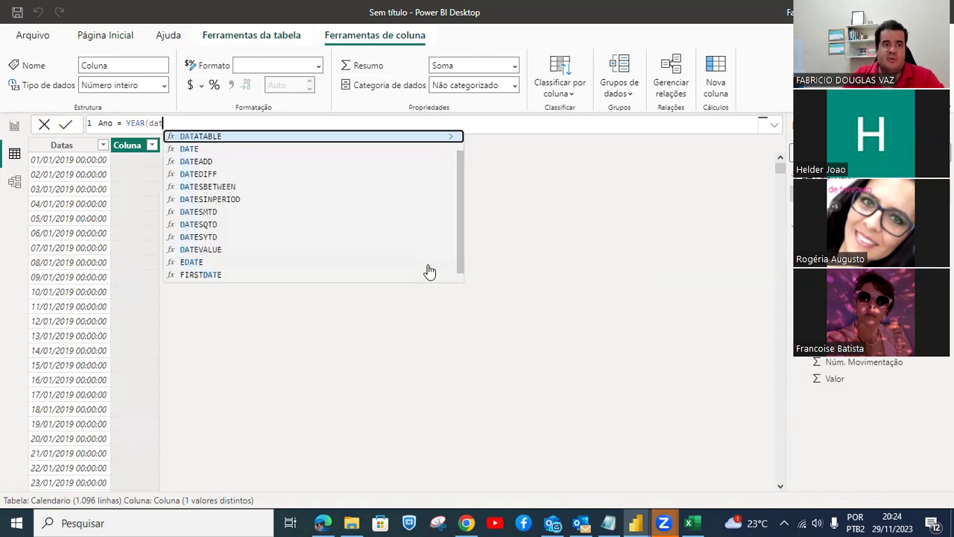
Complete and apply the Ano formula with Calendario[Datas] as the argument of YEAR.
{"action": "type", "text": "cale"}
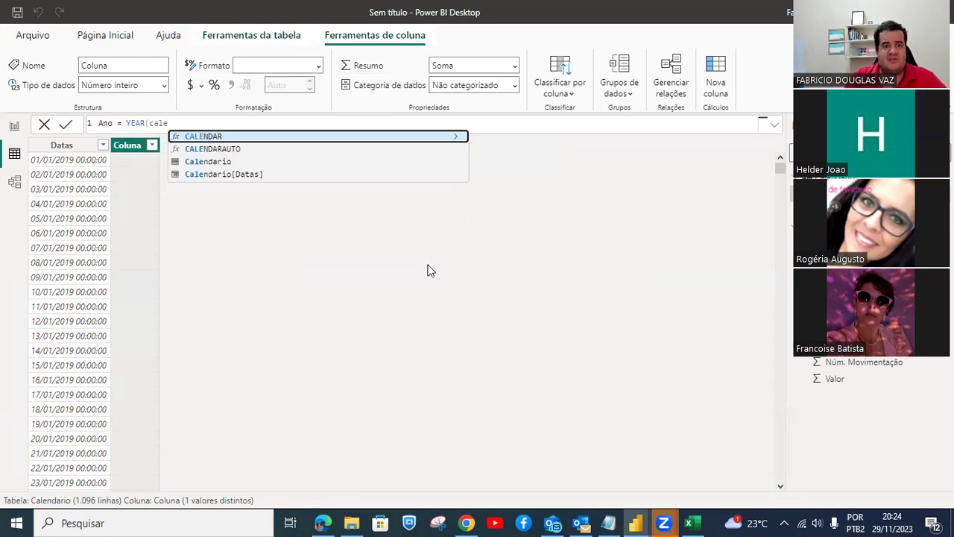
{"action": "key", "text": "Down"}
{"action": "key", "text": "Down"}
{"action": "key", "text": "Down"}
{"action": "key", "text": "Up"}
{"action": "key", "text": "Up"}
{"action": "key", "text": "Up"}
{"action": "key", "text": "Down"}
{"action": "key", "text": "Down"}
{"action": "key", "text": "Down"}
{"action": "key", "text": "Up"}
{"action": "key", "text": "Up"}
{"action": "key", "text": "Up"}
{"action": "key", "text": "Down"}
{"action": "key", "text": "Down"}
{"action": "key", "text": "Down"}
{"action": "key", "text": "Up"}
{"action": "key", "text": "Up"}
{"action": "key", "text": "Up"}
{"action": "key", "text": "Down"}
{"action": "key", "text": "Down"}
{"action": "key", "text": "Down"}
{"action": "key", "text": "Up"}
{"action": "key", "text": "Up"}
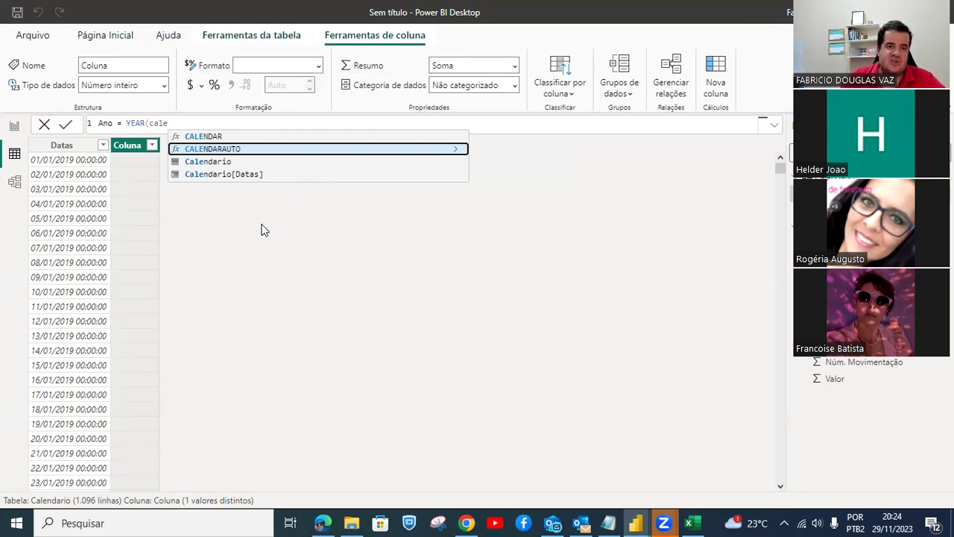
{"action": "key", "text": "Down"}
{"action": "key", "text": "Down"}
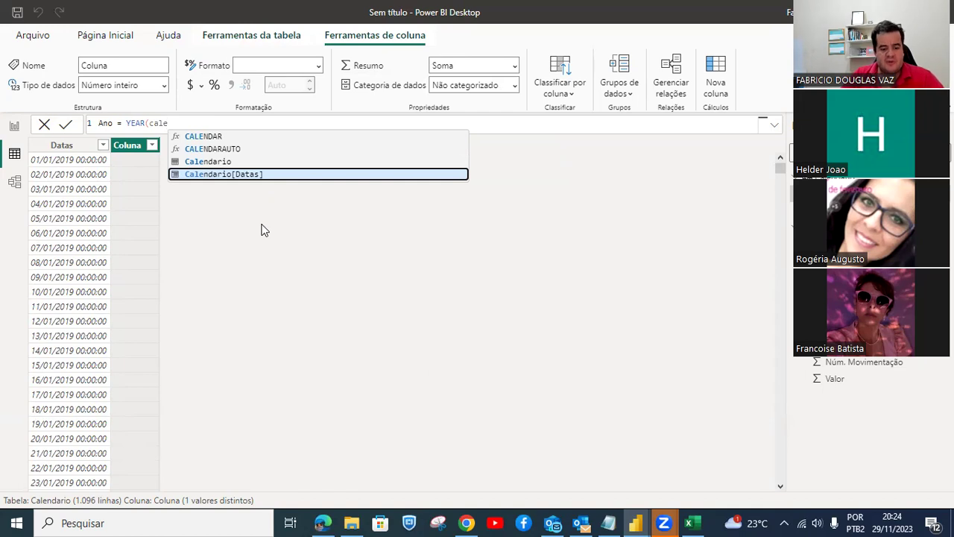
{"action": "key", "text": "Tab"}
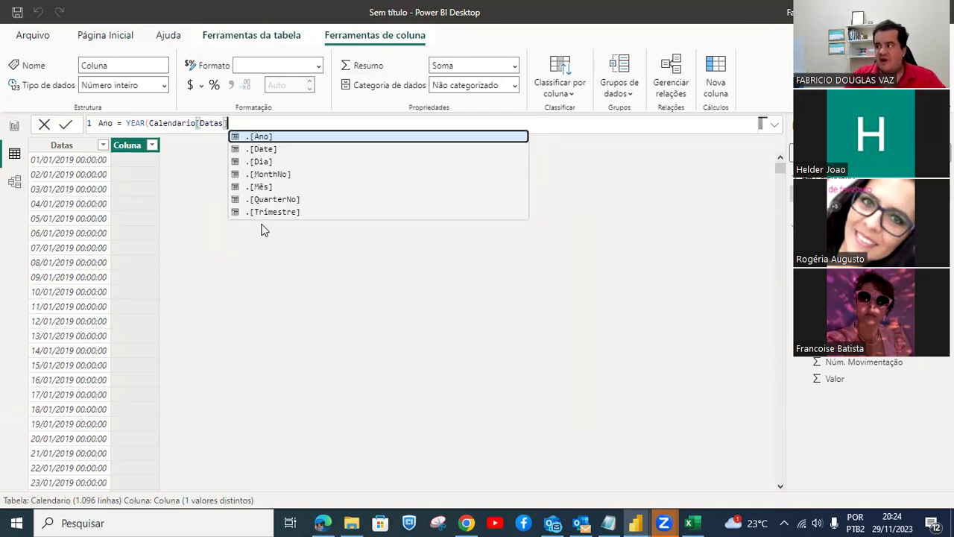
{"action": "type", "text": ")"}
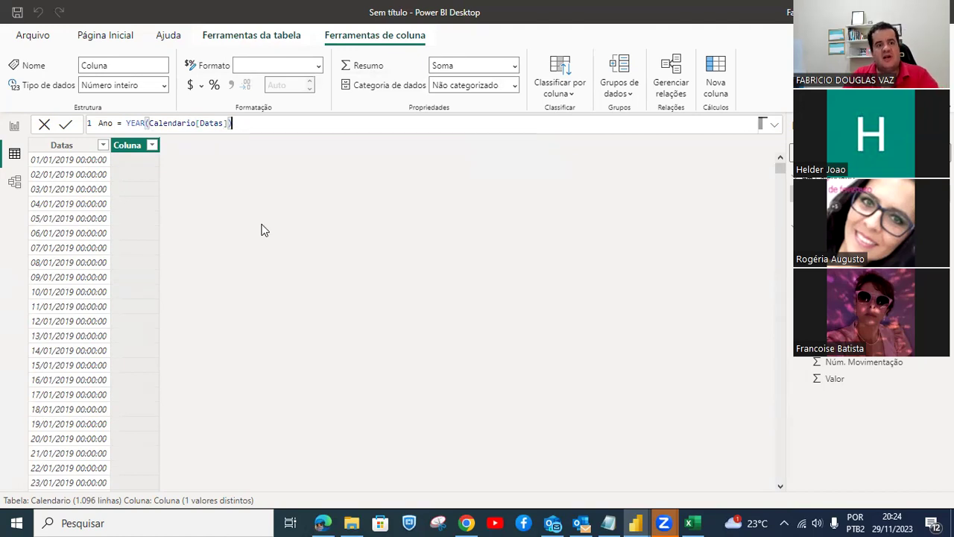
{"action": "key", "text": "Return"}
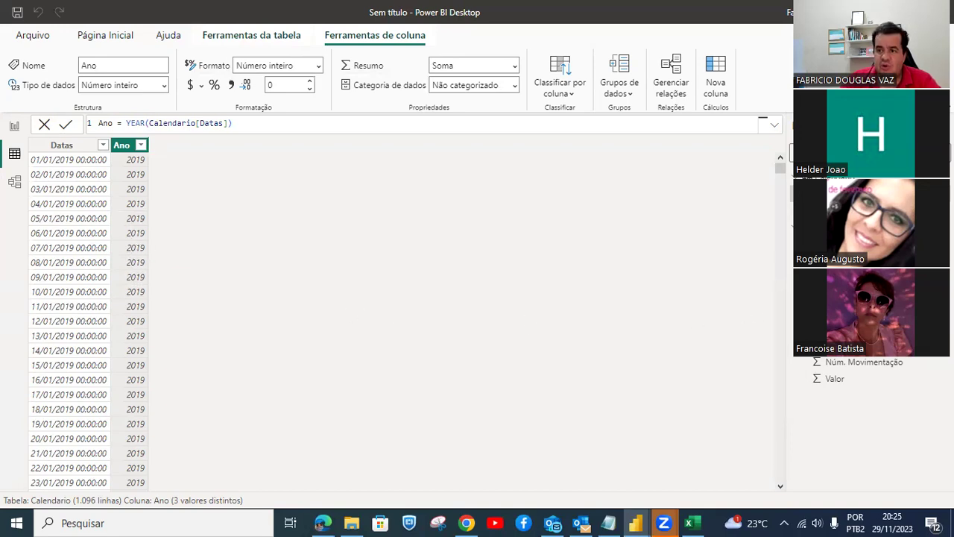
Add another calculated column to the Calendario table and name it Mes in its formula.
{"action": "left_click", "coordinate": [836, 178]}
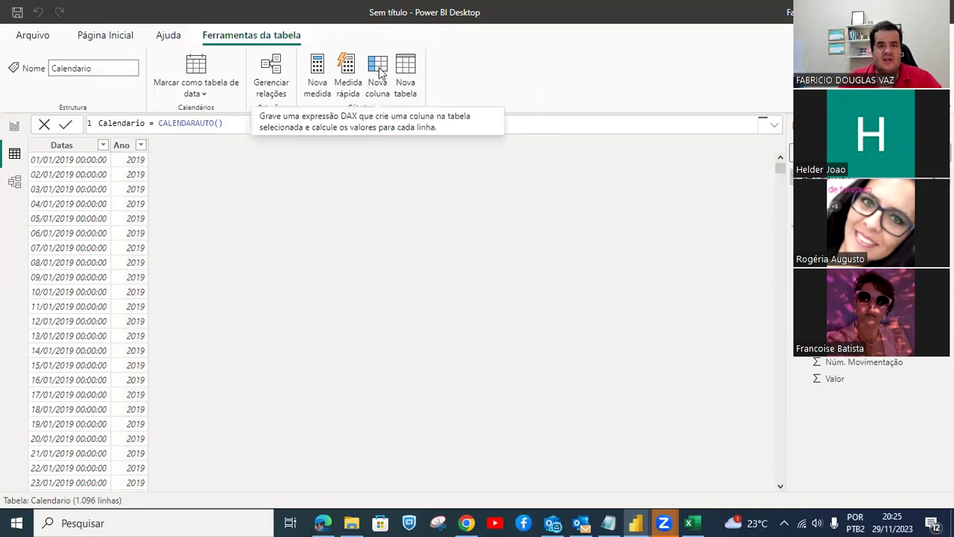
{"action": "left_click", "coordinate": [380, 71]}
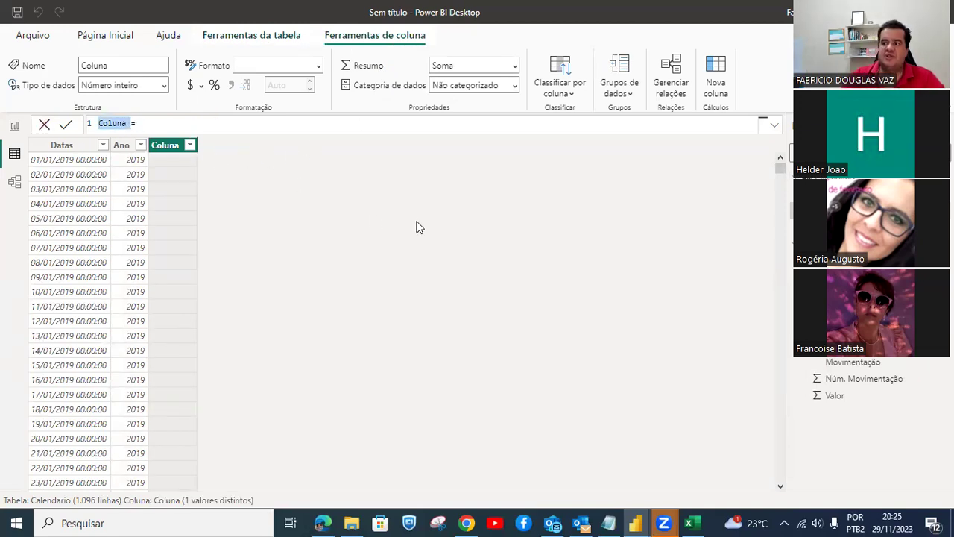
{"action": "type", "text": "Mes ="}
{"action": "key", "text": "BackSpace"}
{"action": "key", "text": "BackSpace"}
{"action": "key", "text": "BackSpace"}
{"action": "key", "text": "BackSpace"}
{"action": "key", "text": "BackSpace"}
{"action": "type", "text": "Mes ="}
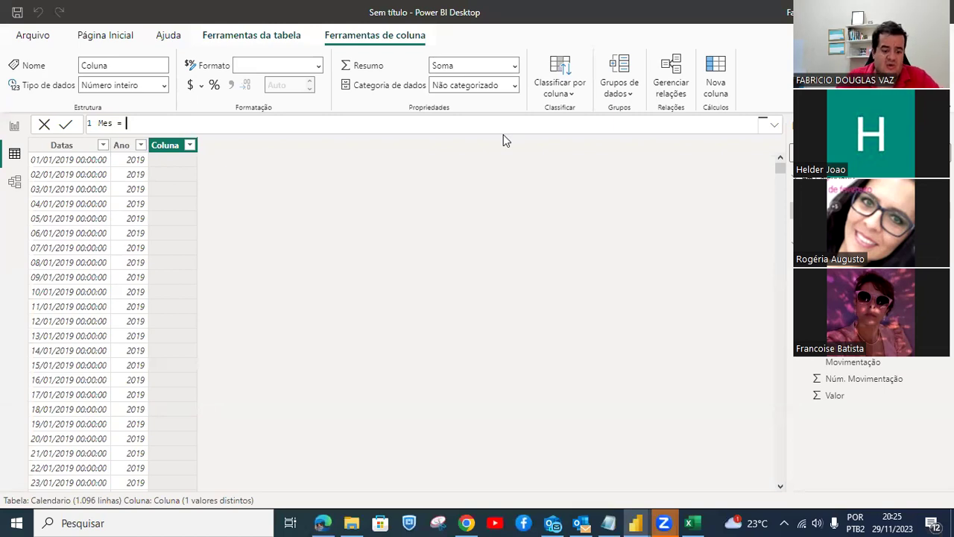
Define the Mes column as MONTH(Calendario[Datas]) and apply the formula.
{"action": "mouse_move", "coordinate": [24, 137]}
{"action": "left_mouse_down"}
{"action": "mouse_move", "coordinate": [107, 265]}
{"action": "mouse_move", "coordinate": [113, 339]}
{"action": "left_mouse_up"}
{"action": "key", "text": "Escape"}
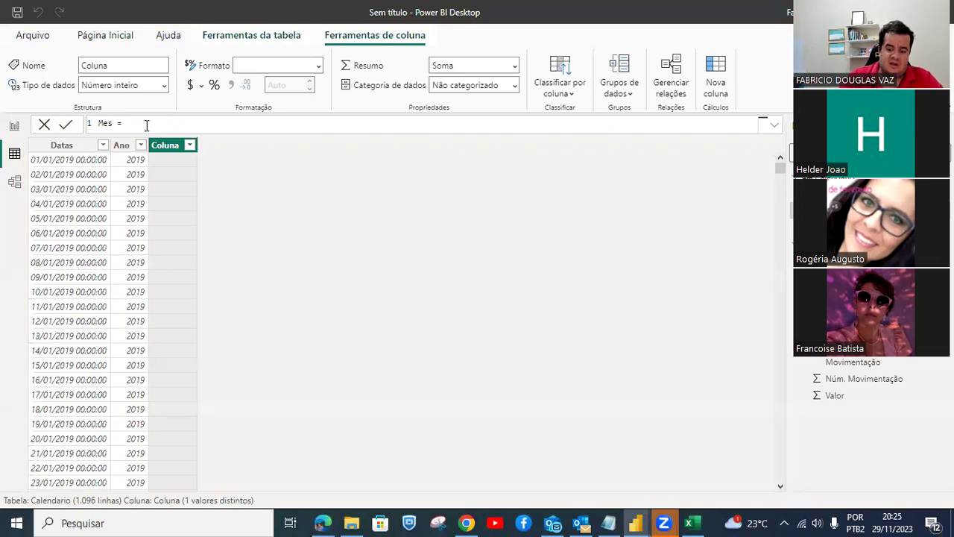
{"action": "type", "text": "mon"}
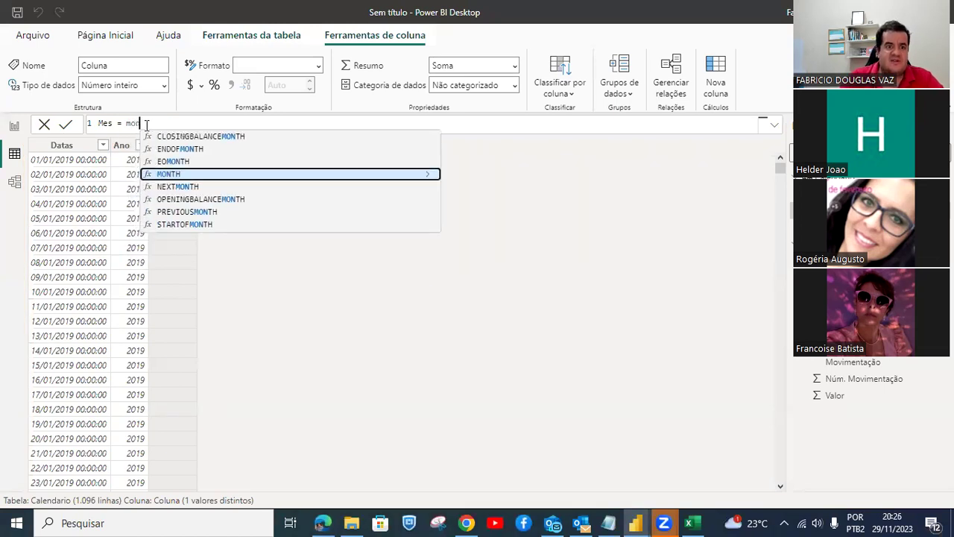
{"action": "key", "text": "Tab"}
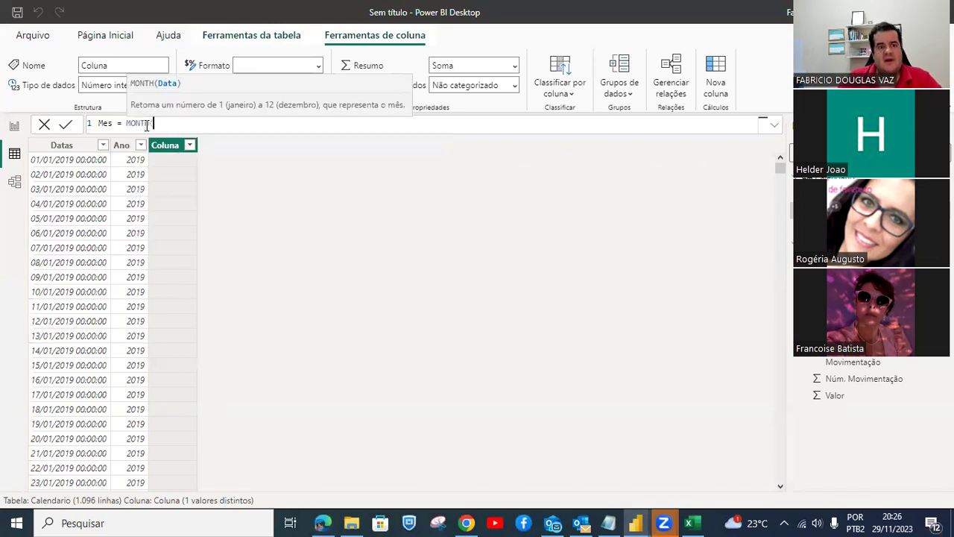
{"action": "type", "text": "cale"}
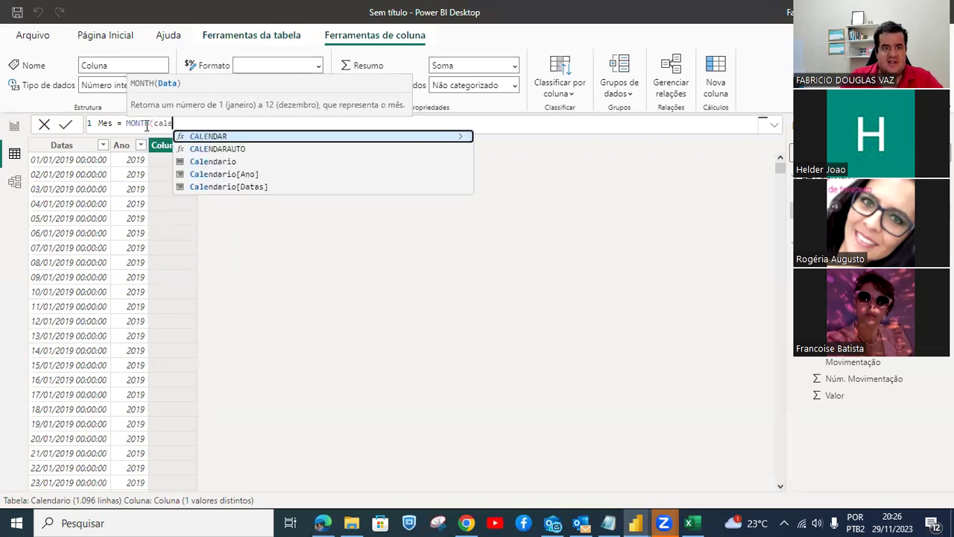
{"action": "key", "text": "Down"}
{"action": "key", "text": "Down"}
{"action": "key", "text": "Down"}
{"action": "key", "text": "Down"}
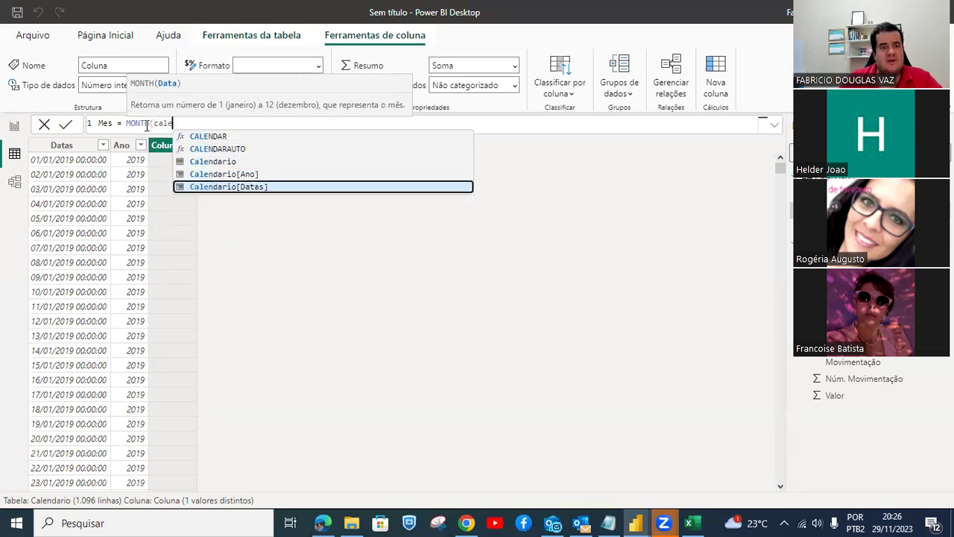
{"action": "key", "text": "Tab"}
{"action": "type", "text": ")"}
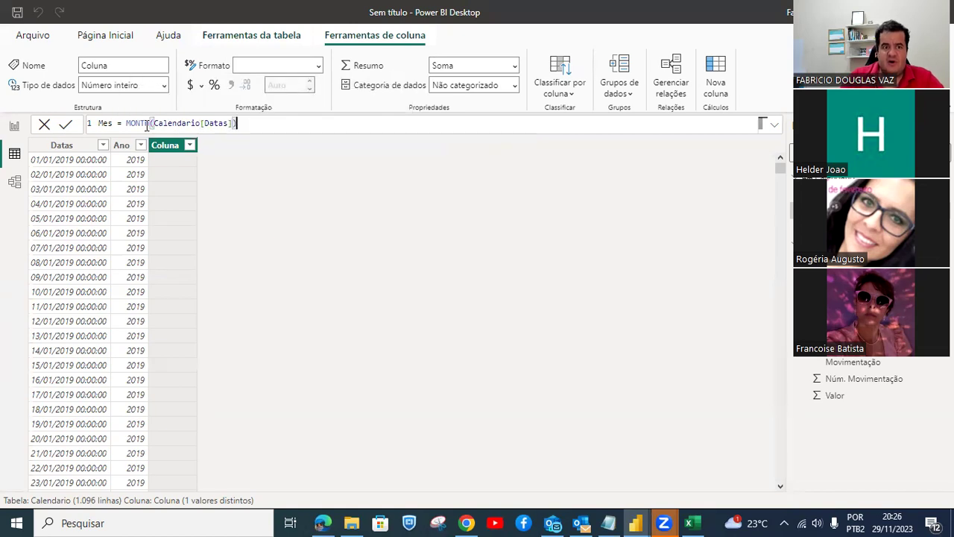
{"action": "key", "text": "Return"}
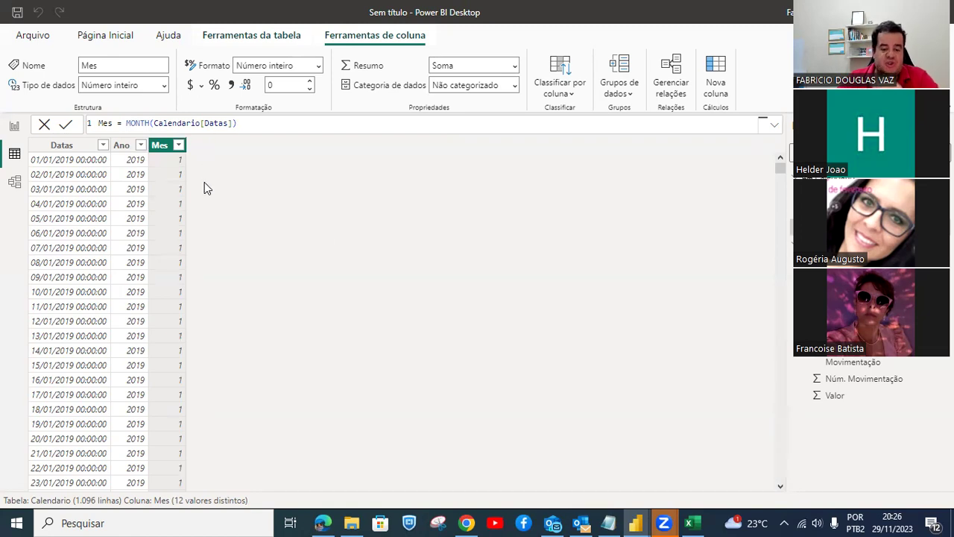
{"action": "mouse_move", "coordinate": [186, 138]}
{"action": "left_mouse_down"}
{"action": "mouse_move", "coordinate": [310, 350]}
{"action": "mouse_move", "coordinate": [298, 475]}
{"action": "mouse_move", "coordinate": [263, 482]}
{"action": "left_mouse_up"}
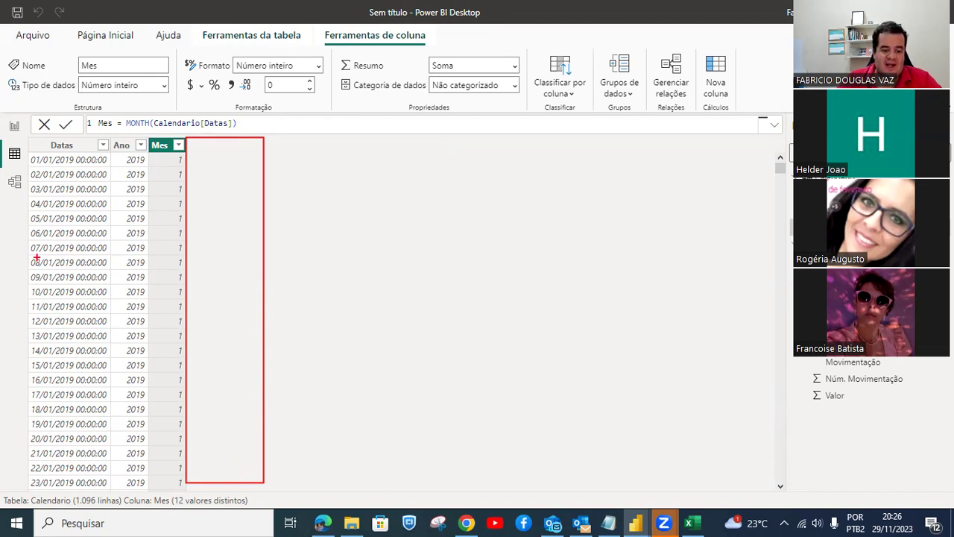
{"action": "key", "text": "e"}
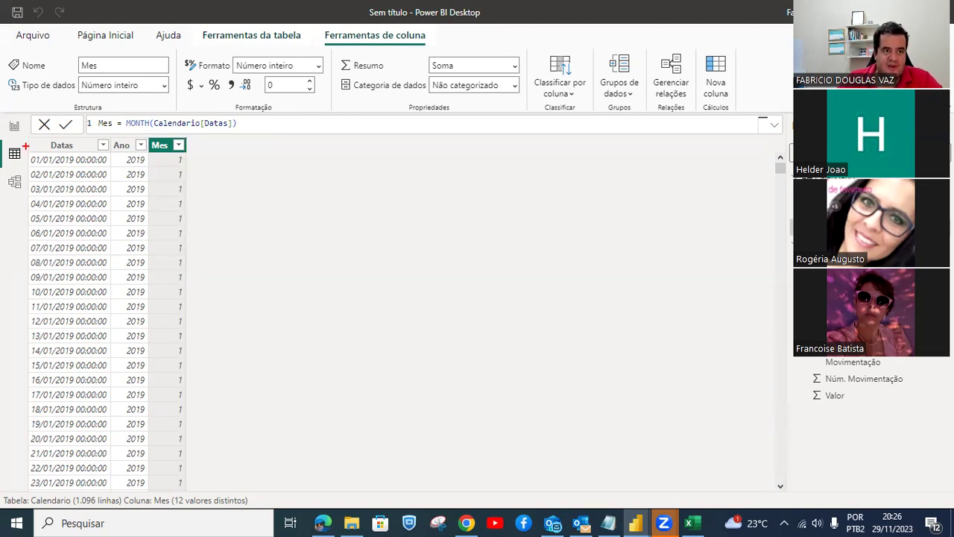
{"action": "mouse_move", "coordinate": [25, 134]}
{"action": "left_mouse_down"}
{"action": "mouse_move", "coordinate": [78, 197]}
{"action": "mouse_move", "coordinate": [109, 326]}
{"action": "left_mouse_up"}
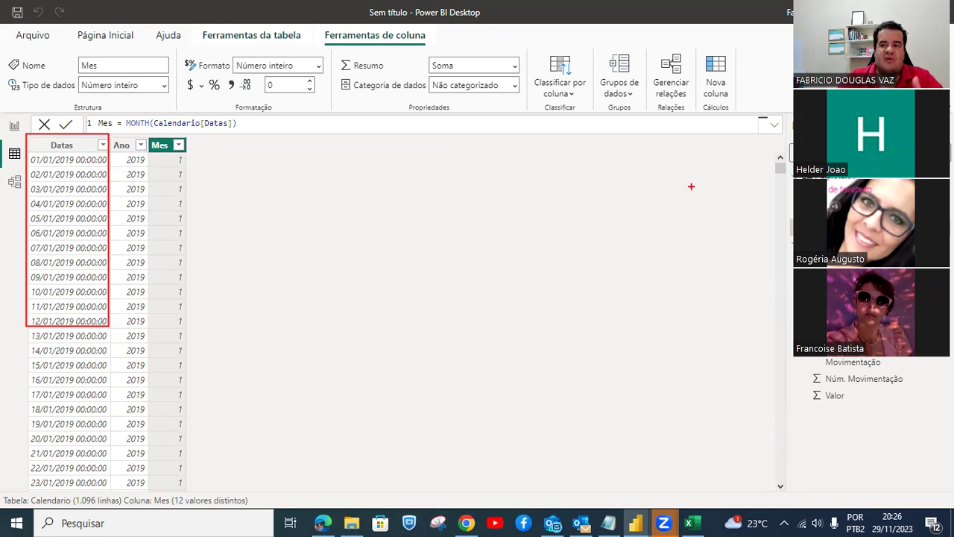
{"action": "key", "text": "Escape"}
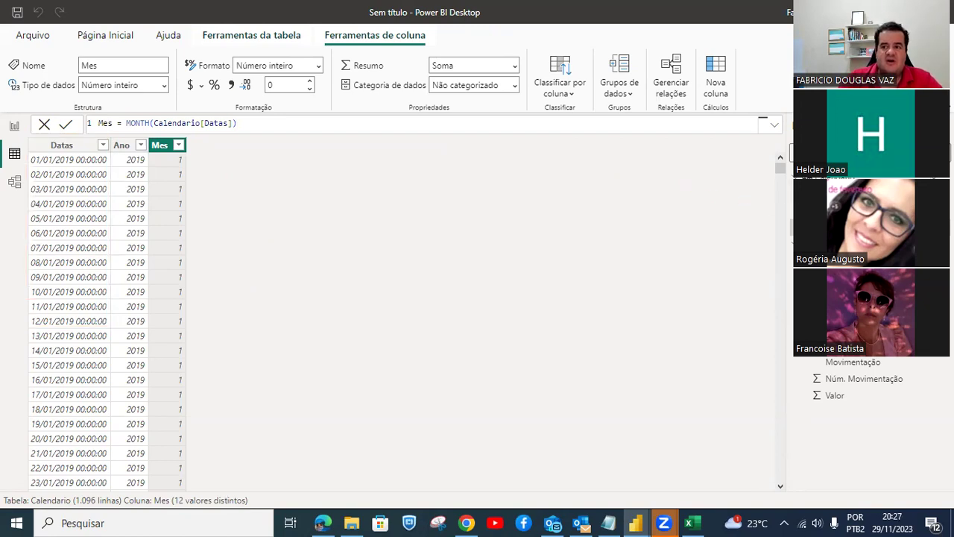
Add another calculated column to the Calendario table and name it Mes/Ano in its formula.
{"action": "left_click", "coordinate": [840, 177]}
{"action": "key", "text": "ctrl+2"}
{"action": "left_click_drag", "start_coordinate": [775, 162], "coordinate": [801, 186]}
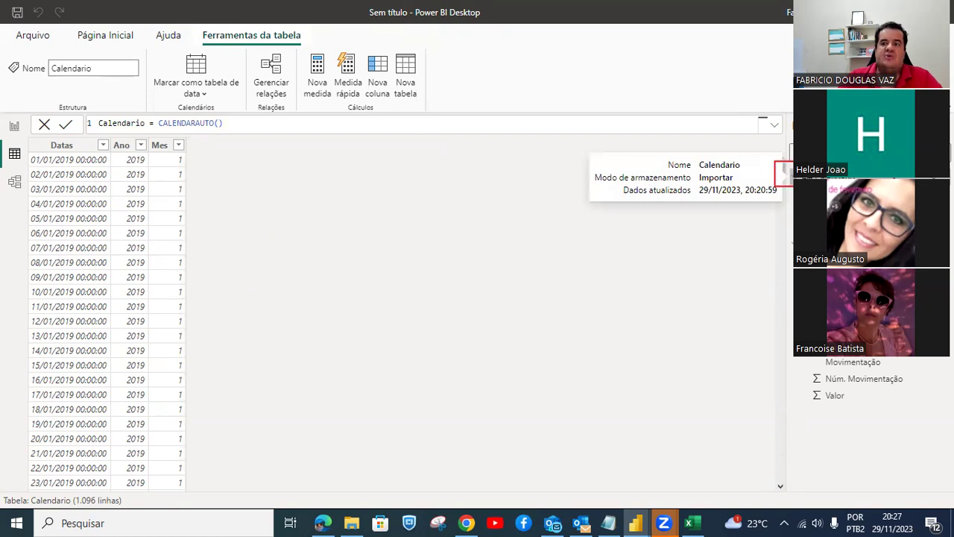
{"action": "key", "text": "Escape"}
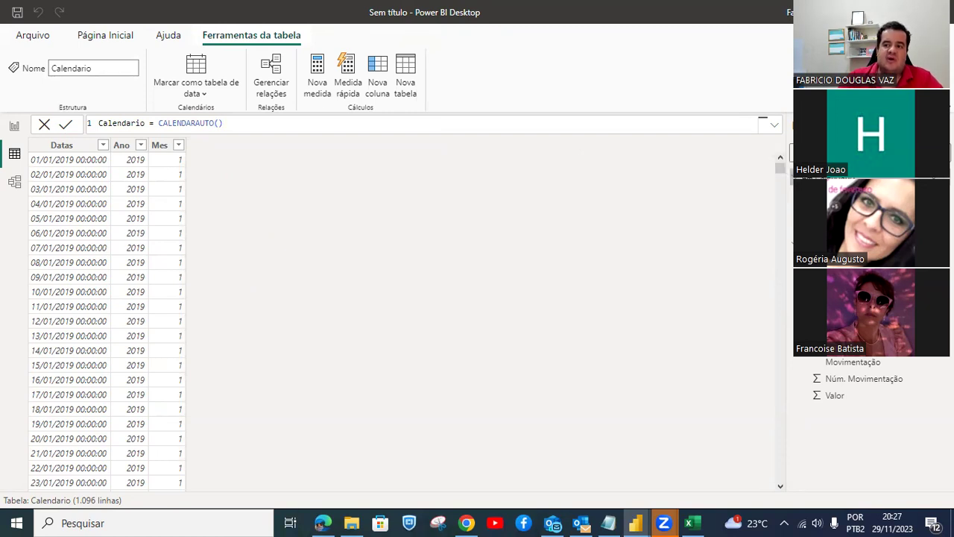
{"action": "left_click", "coordinate": [384, 73]}
{"action": "left_click", "coordinate": [128, 123]}
{"action": "double_click", "coordinate": [127, 123]}
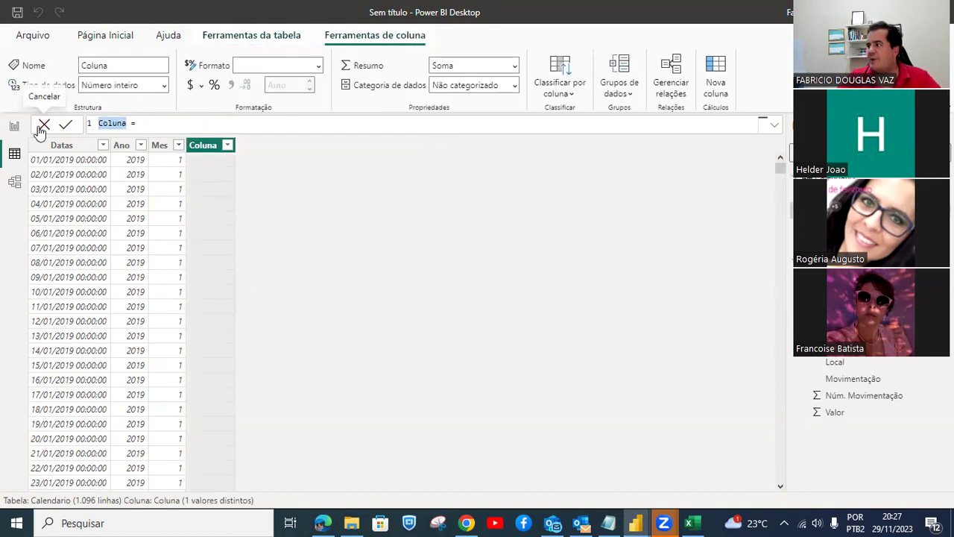
{"action": "key", "text": "BackSpace"}
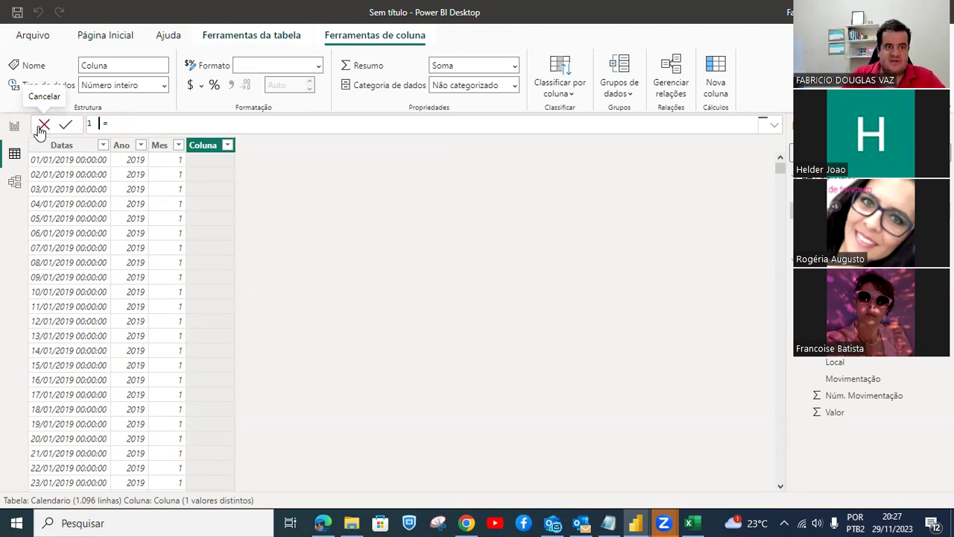
{"action": "type", "text": "Mes/Ano"}
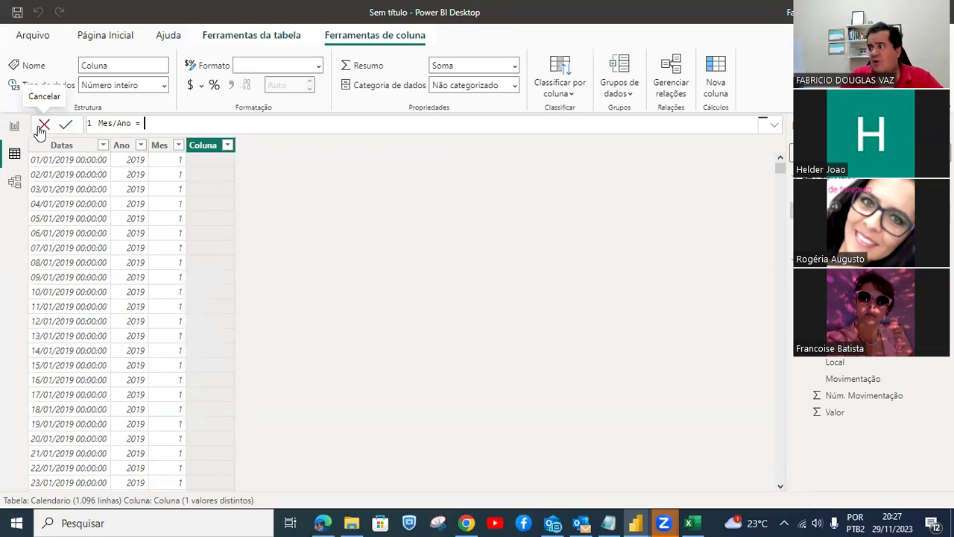
Define the Mes/Ano column as STARTOFMONTH(Calendario[Datas]) and apply the formula.
{"action": "type", "text": "star"}
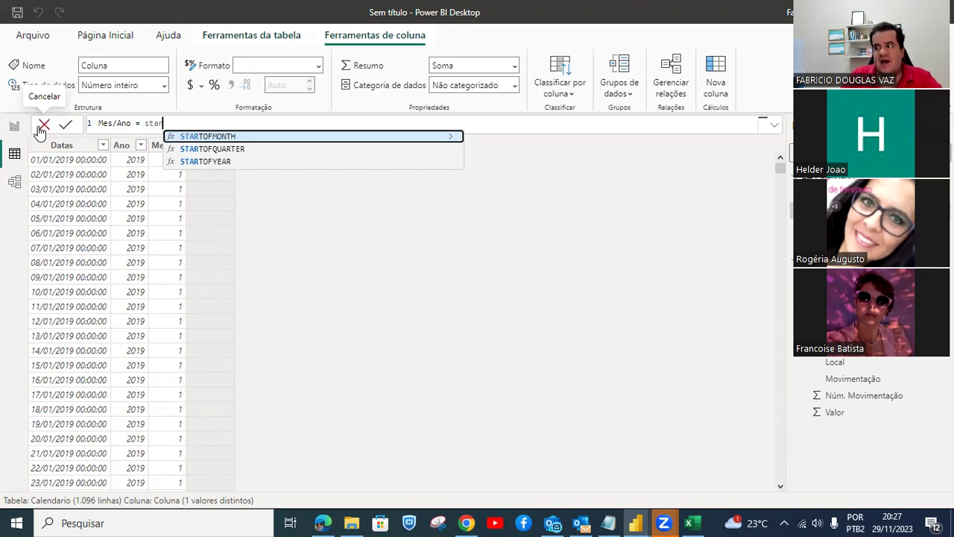
{"action": "key", "text": "Tab"}
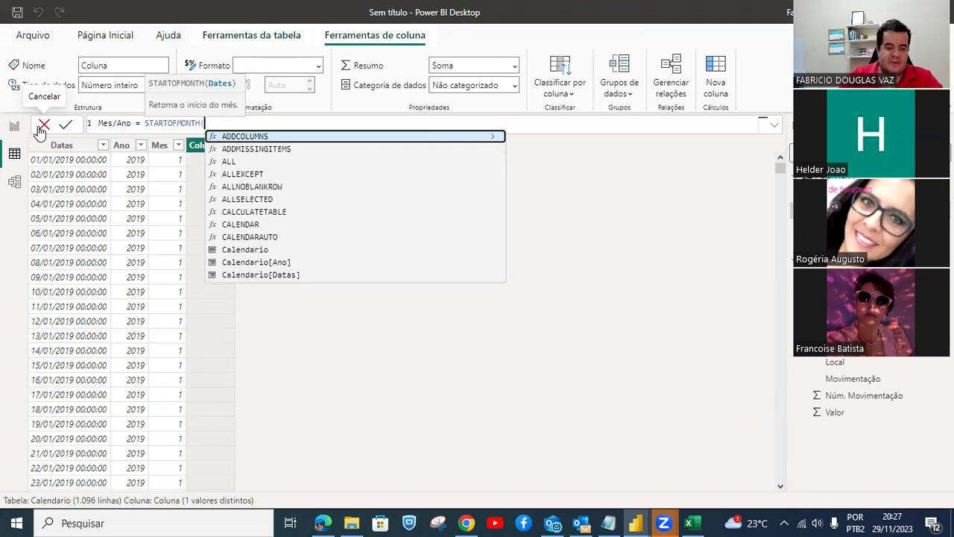
{"action": "mouse_move", "coordinate": [22, 138]}
{"action": "left_mouse_down"}
{"action": "mouse_move", "coordinate": [121, 240]}
{"action": "mouse_move", "coordinate": [111, 259]}
{"action": "left_mouse_up"}
{"action": "left_click", "coordinate": [217, 121]}
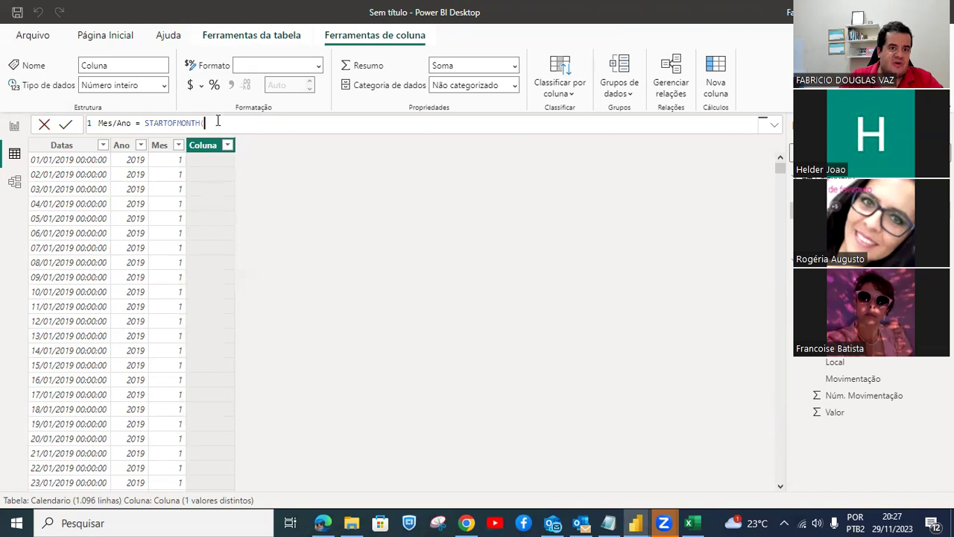
{"action": "type", "text": "cal"}
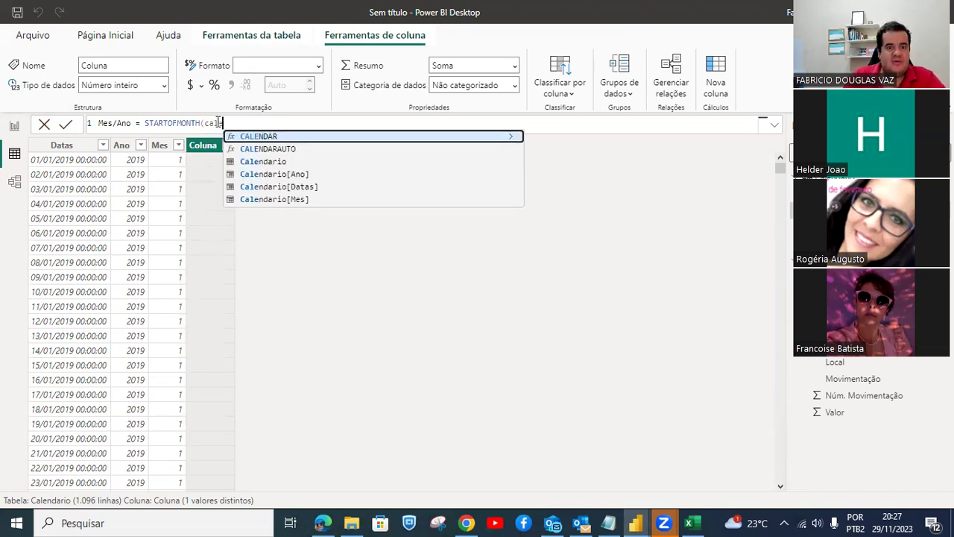
{"action": "key", "text": "Down"}
{"action": "key", "text": "Down"}
{"action": "key", "text": "Down"}
{"action": "key", "text": "Down"}
{"action": "key", "text": "Tab"}
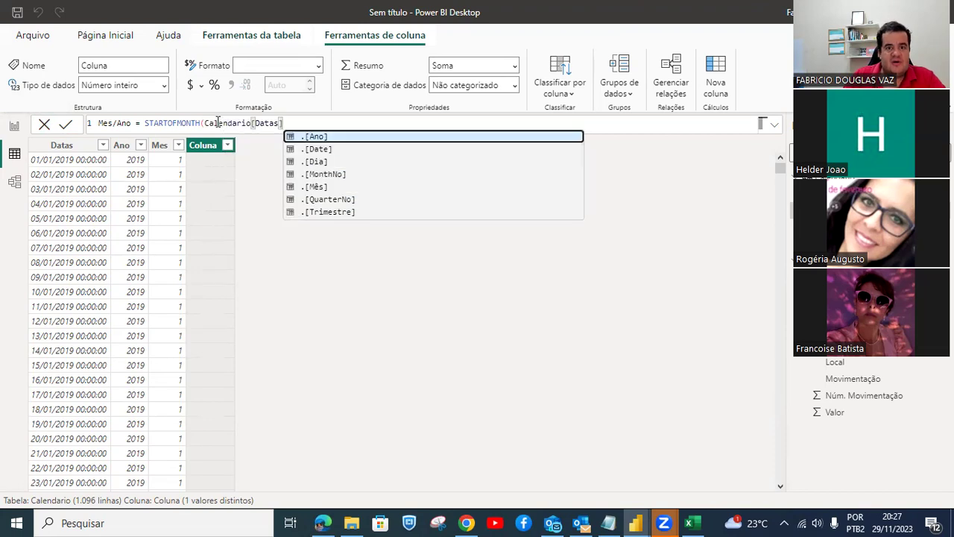
{"action": "type", "text": ")"}
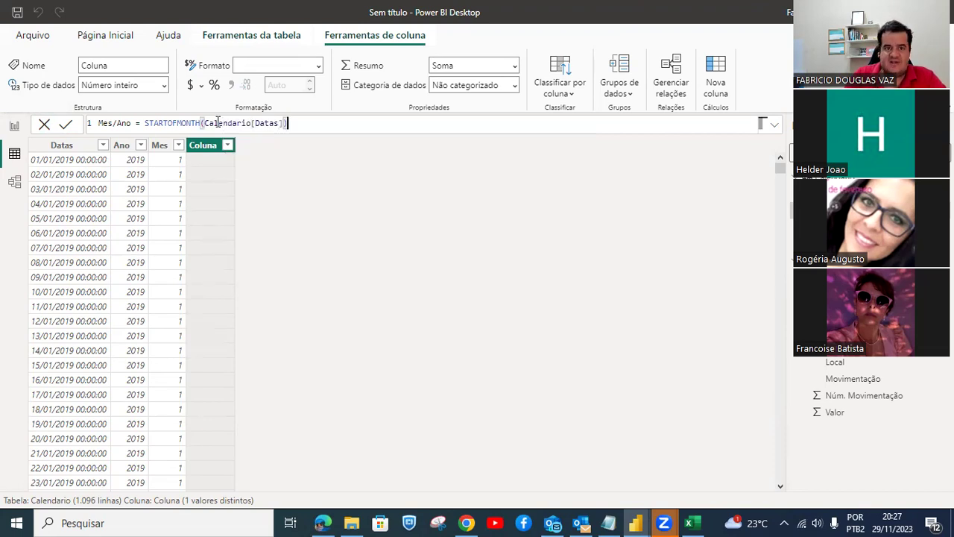
{"action": "key", "text": "Return"}
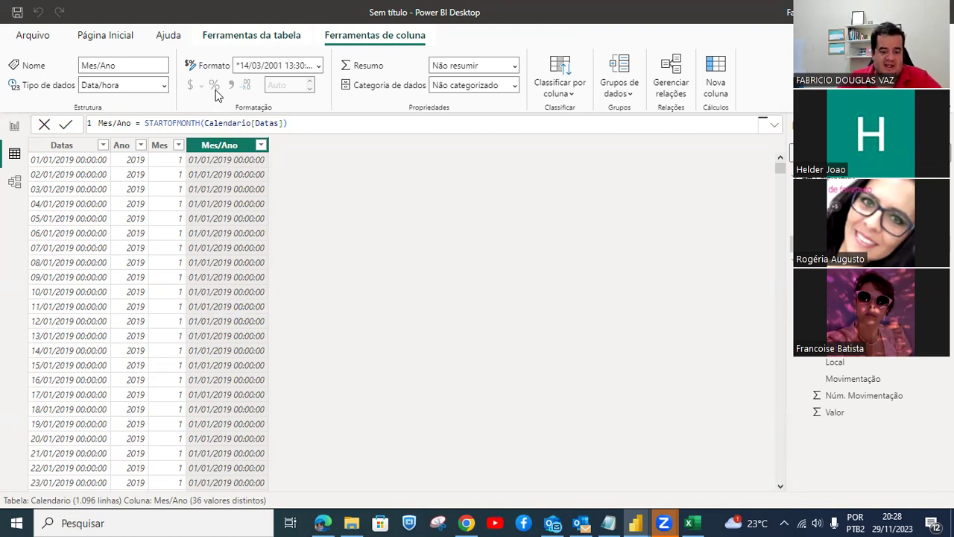
Examine the predefined date, date/time and time formats available for the Mes/Ano column.
{"action": "left_click_drag", "start_coordinate": [177, 44], "coordinate": [328, 83]}
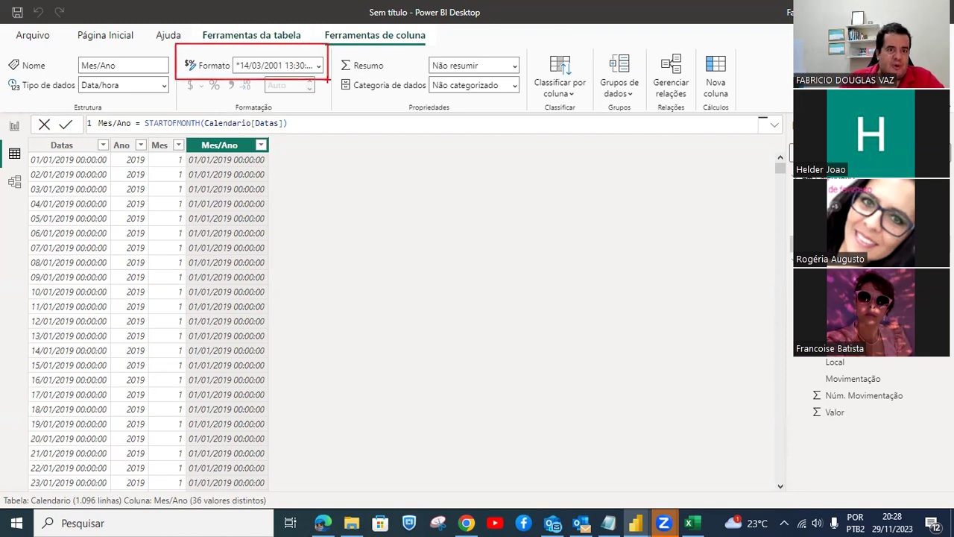
{"action": "left_click", "coordinate": [318, 67]}
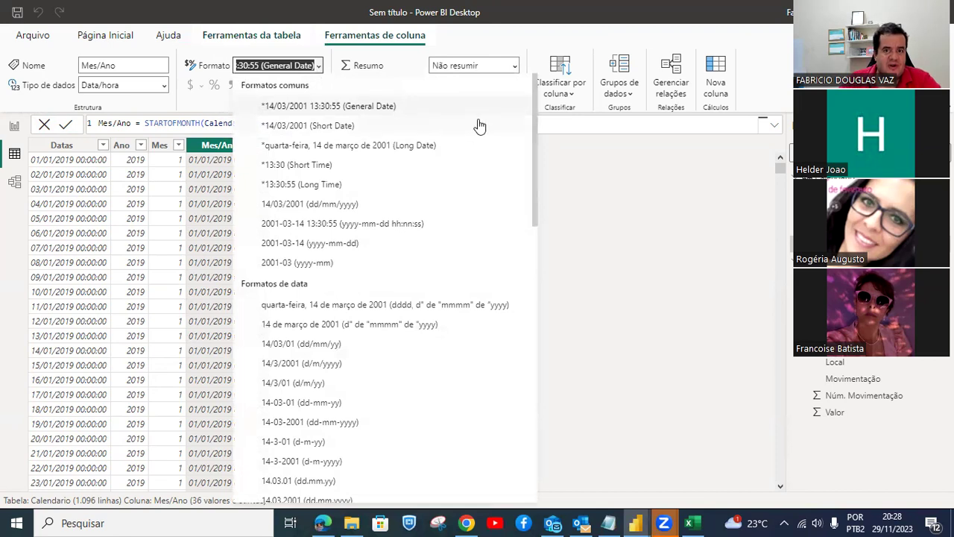
{"action": "scroll", "coordinate": [532, 142], "scroll_direction": "down", "scroll_amount": 1}
{"action": "scroll", "coordinate": [529, 162], "scroll_direction": "down", "scroll_amount": 5}
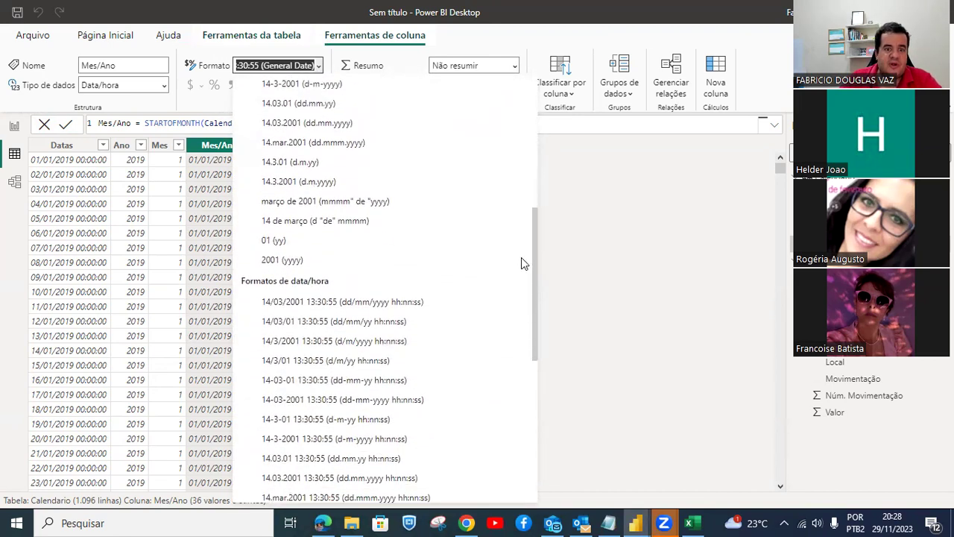
{"action": "scroll", "coordinate": [522, 269], "scroll_direction": "down", "scroll_amount": 3}
{"action": "left_click_drag", "start_coordinate": [526, 337], "coordinate": [531, 428]}
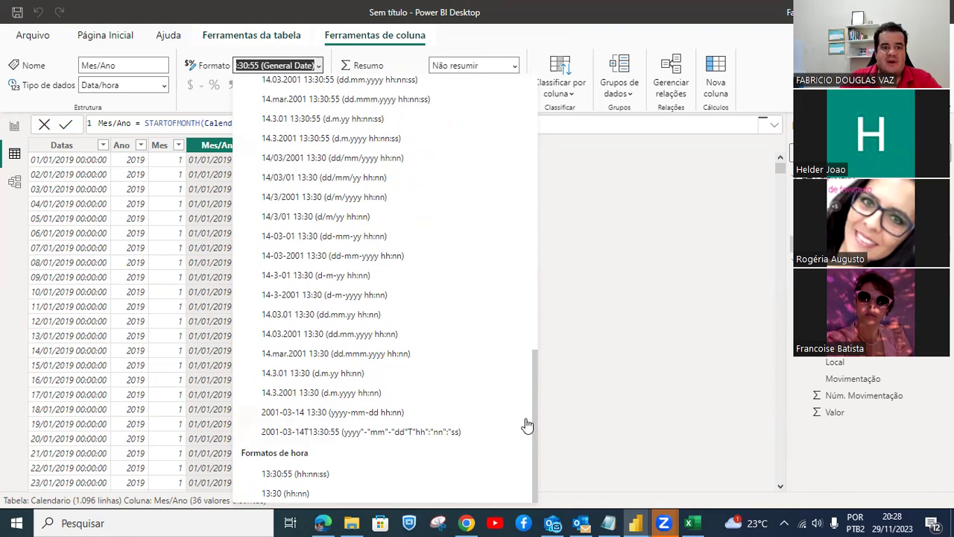
{"action": "left_click_drag", "start_coordinate": [535, 419], "coordinate": [524, 126]}
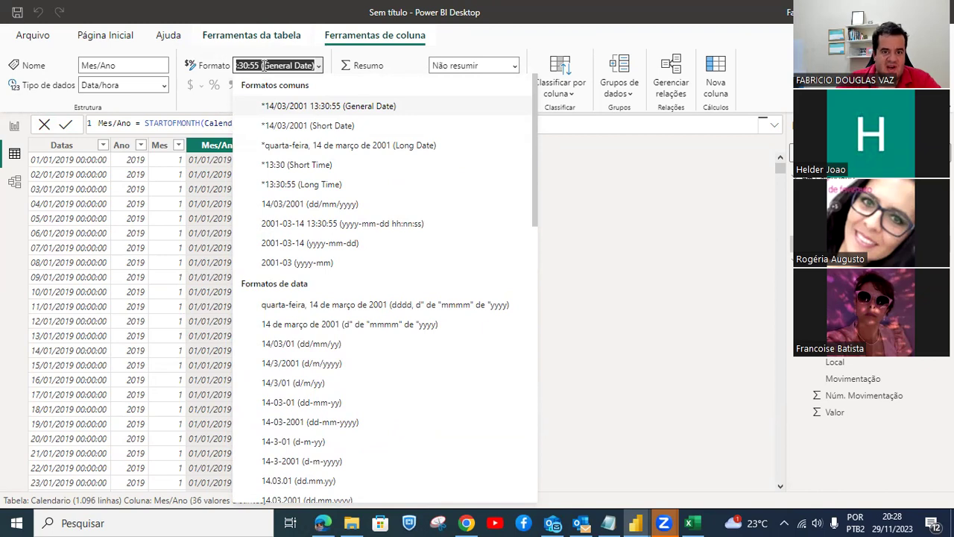
{"action": "type", "text": "yyy"}
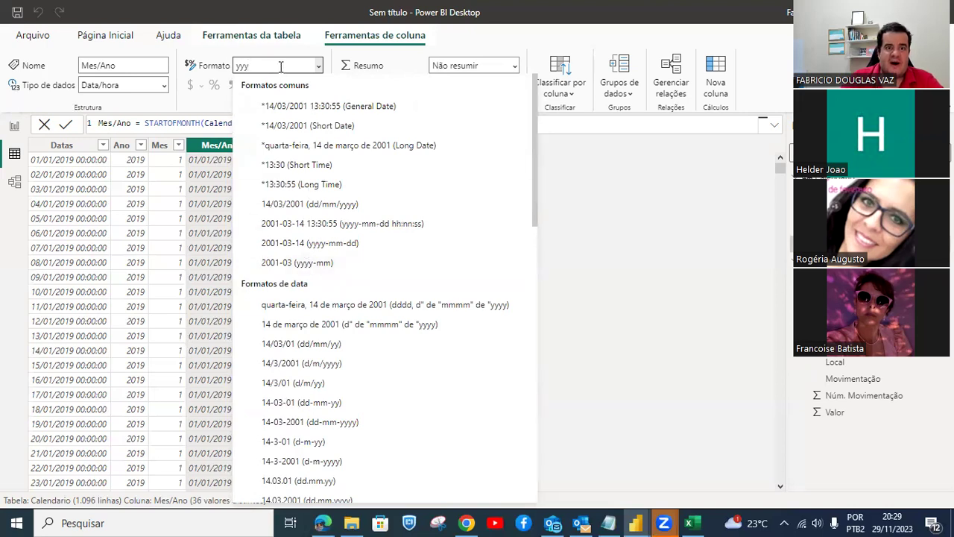
{"action": "type", "text": "/"}
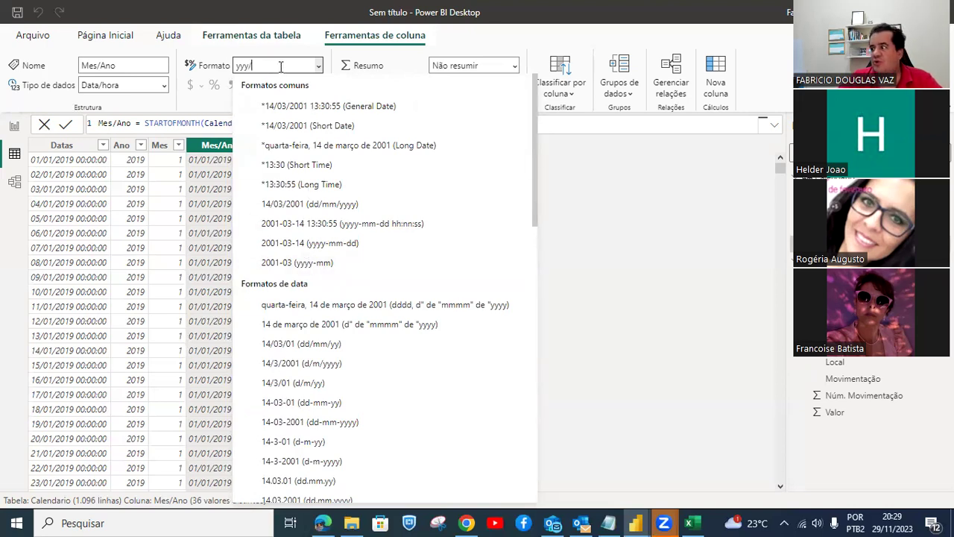
{"action": "key", "text": "BackSpace"}
{"action": "key", "text": "BackSpace"}
{"action": "key", "text": "BackSpace"}
{"action": "key", "text": "BackSpace"}
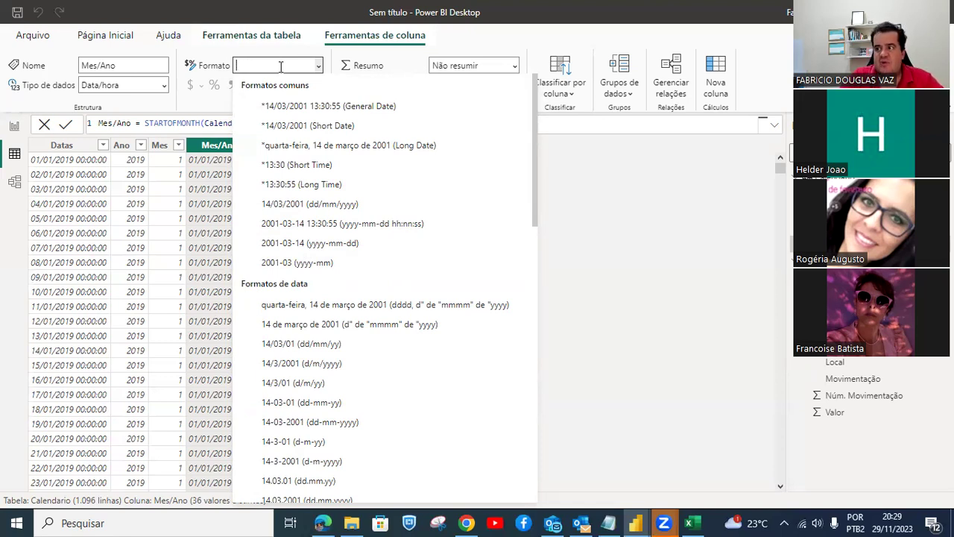
Apply the custom date format mmm/yyyy to the Mes/Ano column.
{"action": "type", "text": "m"}
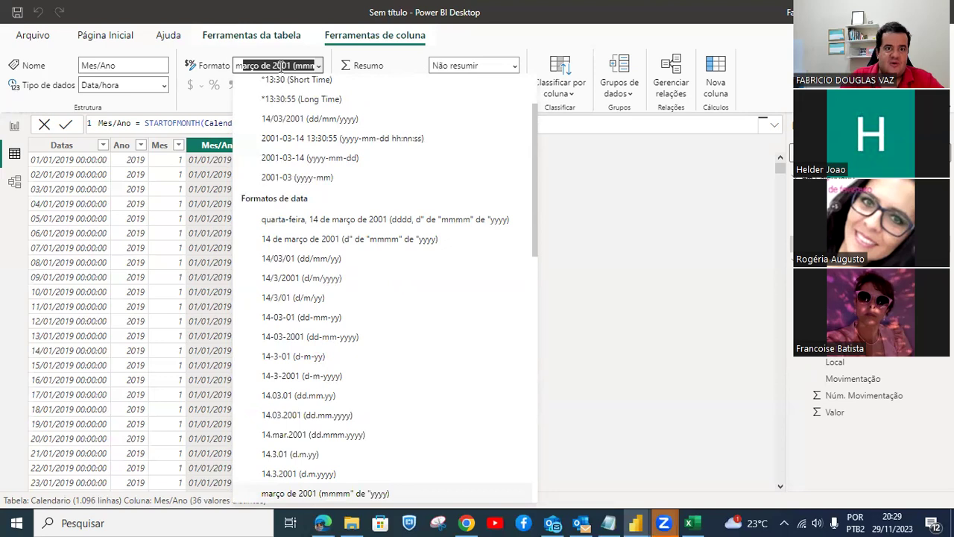
{"action": "type", "text": "mm/"}
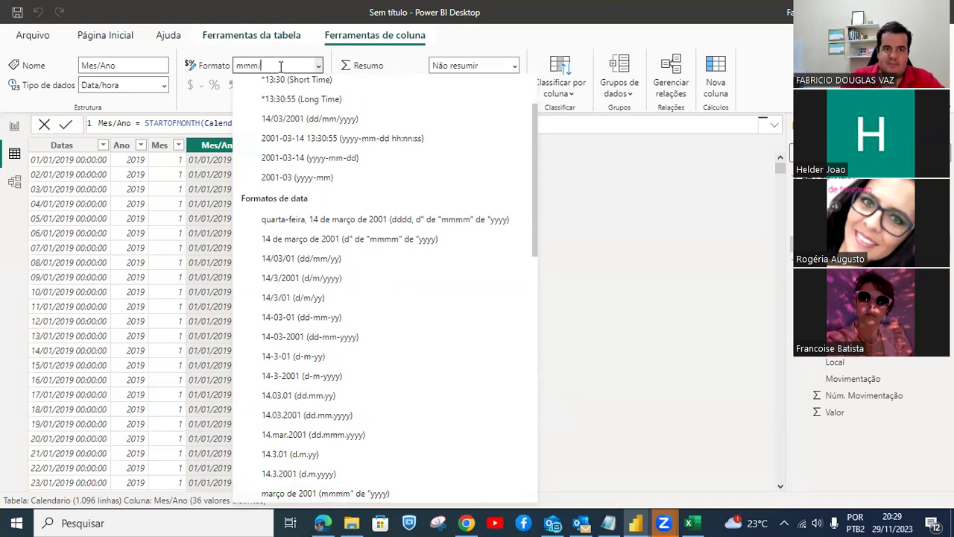
{"action": "type", "text": "yyyy"}
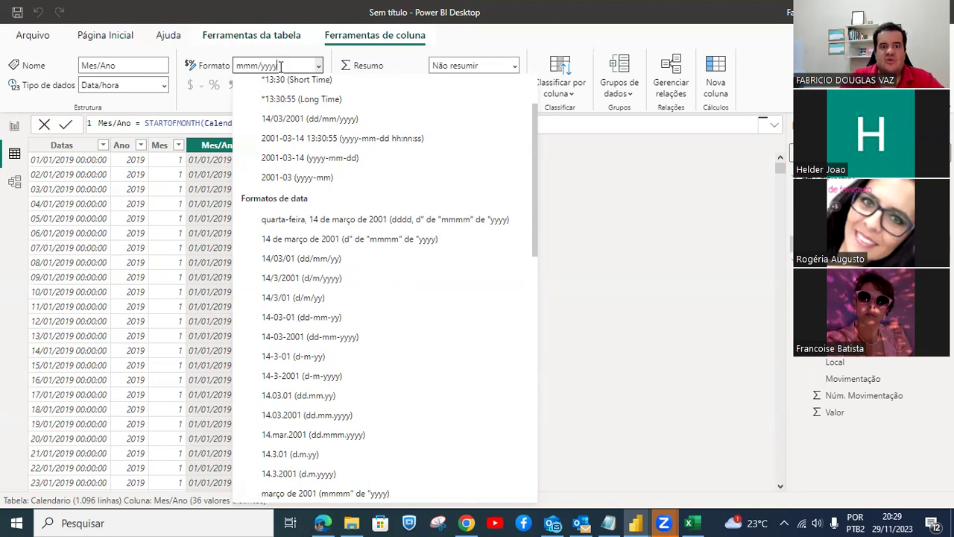
{"action": "key", "text": "Return"}
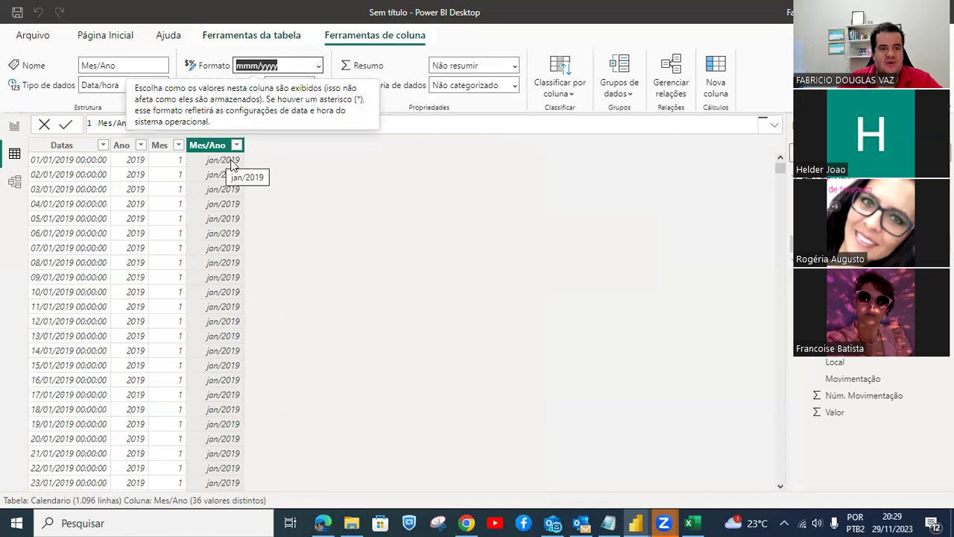
Try the mmmm/yyyy format on the Mes/Ano column and restore mmm/yyyy.
{"action": "left_click", "coordinate": [257, 66]}
{"action": "type", "text": "m"}
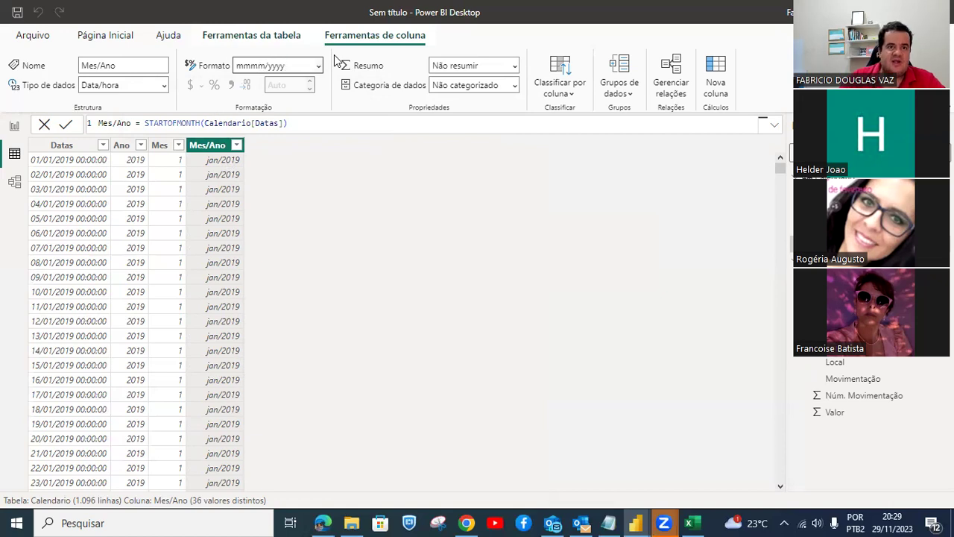
{"action": "key", "text": "Return"}
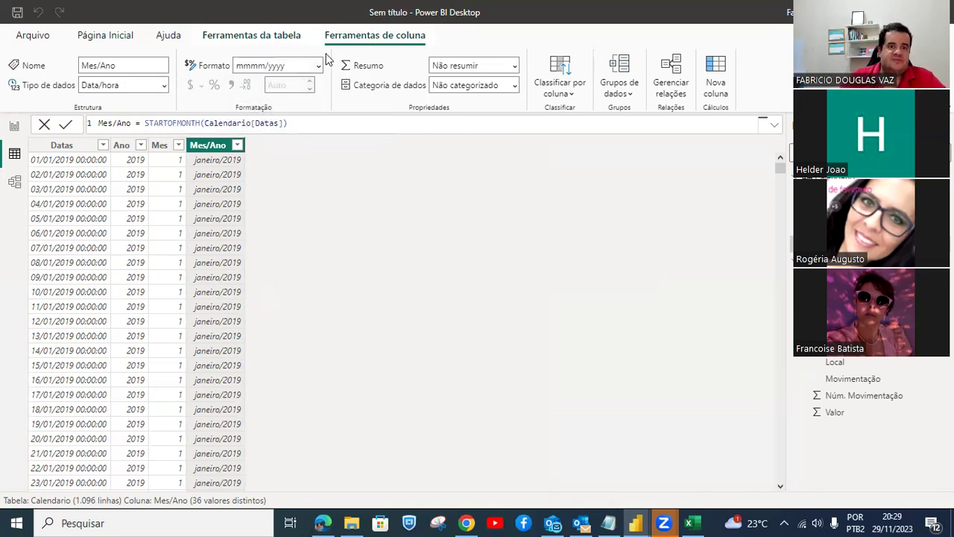
{"action": "left_click", "coordinate": [264, 66]}
{"action": "key", "text": "BackSpace"}
{"action": "key", "text": "Return"}
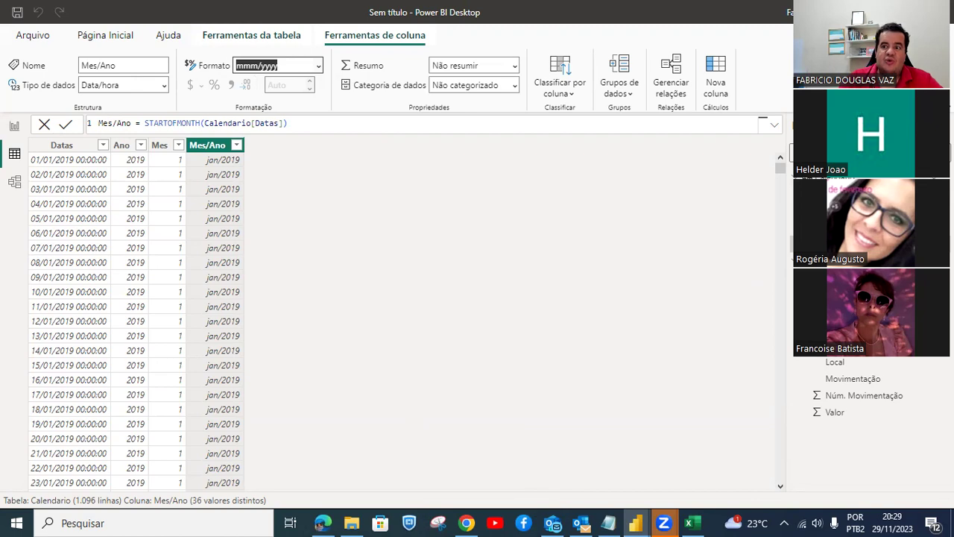
Add another calculated column to the Calendario table and name it Nome do Mes in its formula.
{"action": "left_click", "coordinate": [834, 166]}
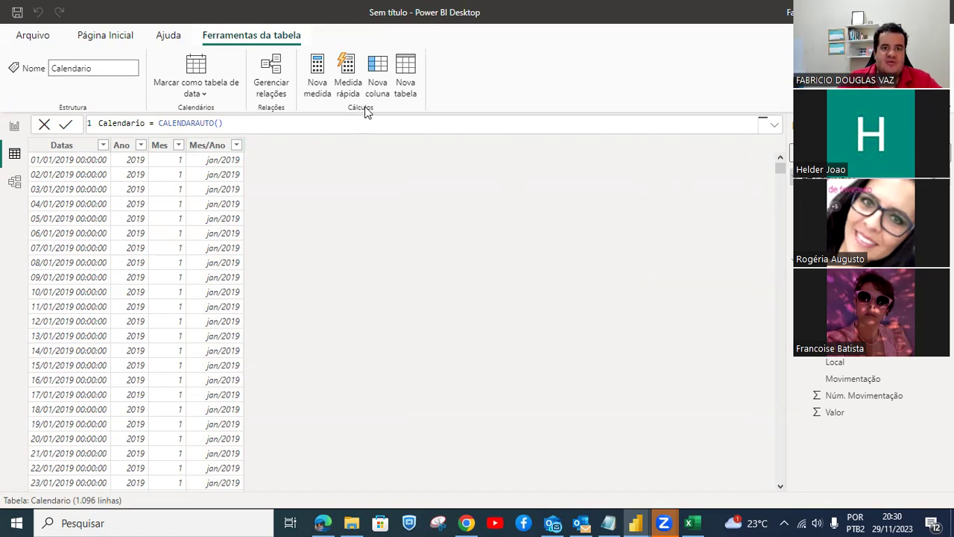
{"action": "left_click", "coordinate": [377, 74]}
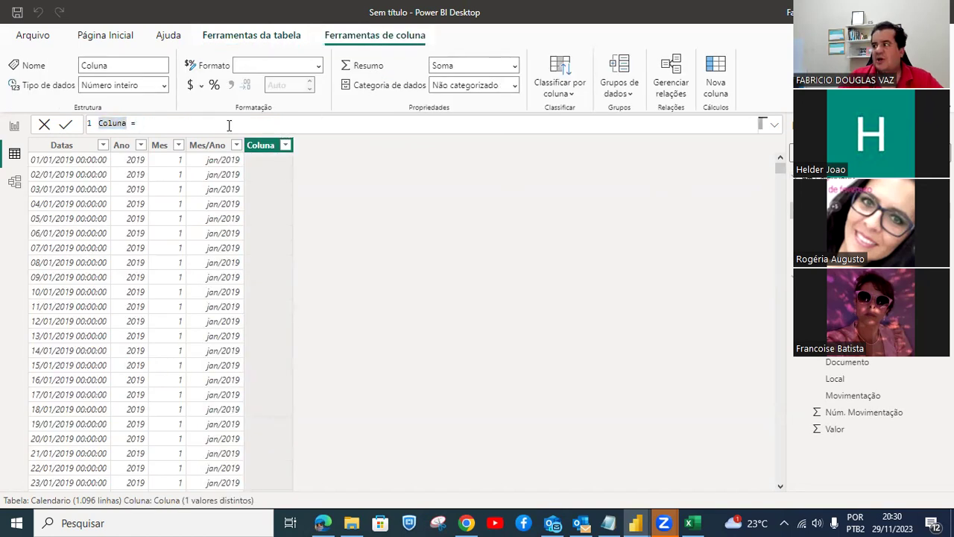
{"action": "key", "text": "BackSpace"}
{"action": "key", "text": "BackSpace"}
{"action": "key", "text": "BackSpace"}
{"action": "key", "text": "BackSpace"}
{"action": "key", "text": "BackSpace"}
{"action": "key", "text": "BackSpace"}
{"action": "type", "text": "Nome do Mes"}
{"action": "key", "text": "End"}
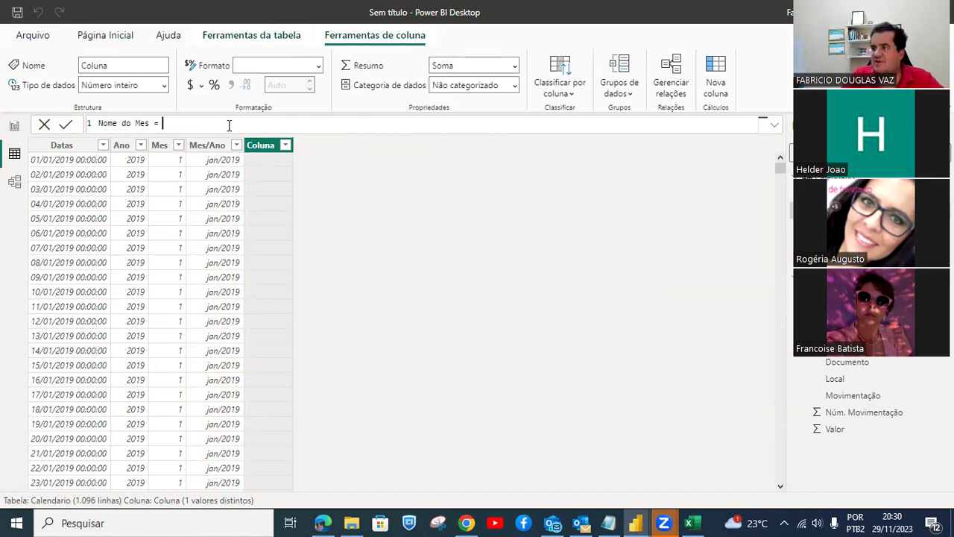
Reference the Calendario[Datas] column in the Nome do Mes formula.
{"action": "type", "text": "cale"}
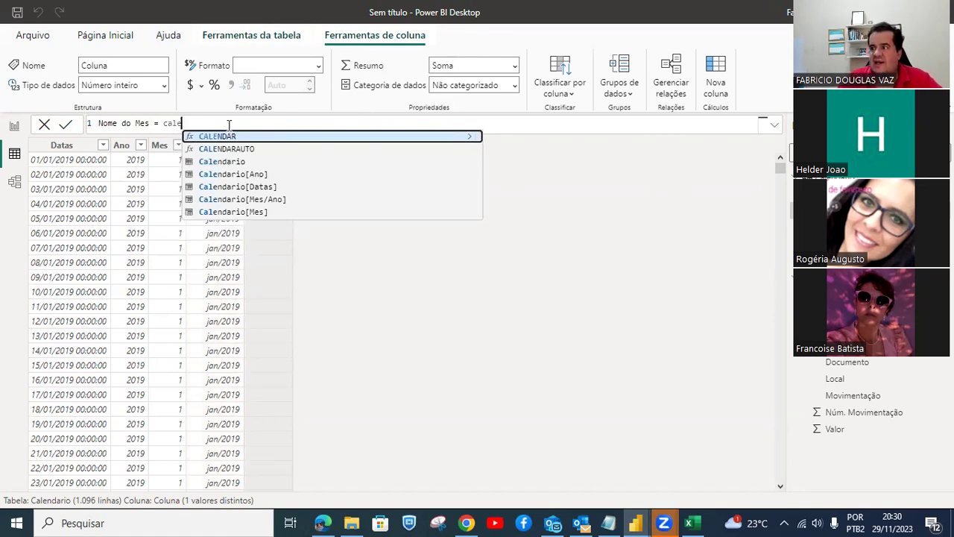
{"action": "key", "text": "Down"}
{"action": "key", "text": "Down"}
{"action": "key", "text": "Down"}
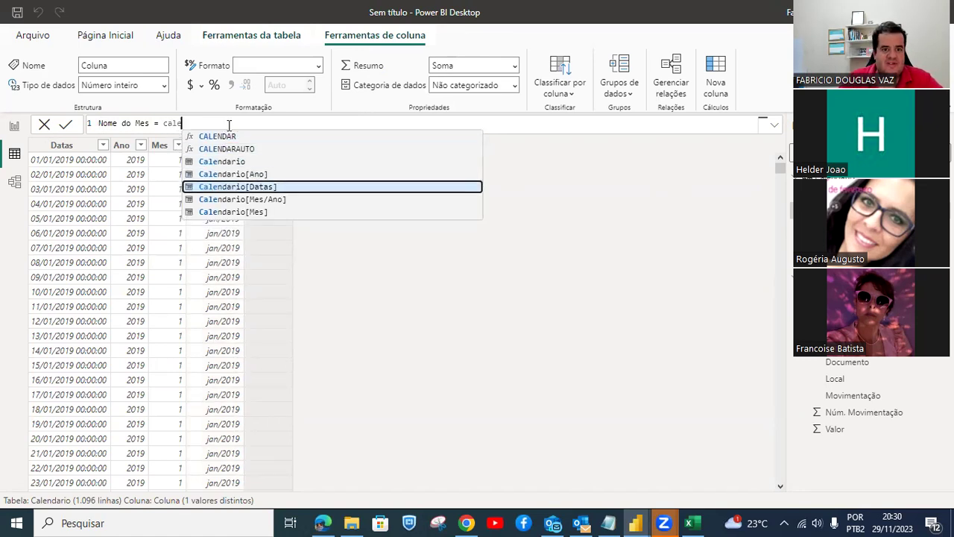
{"action": "key", "text": "Tab"}
{"action": "key", "text": "ctrl+2"}
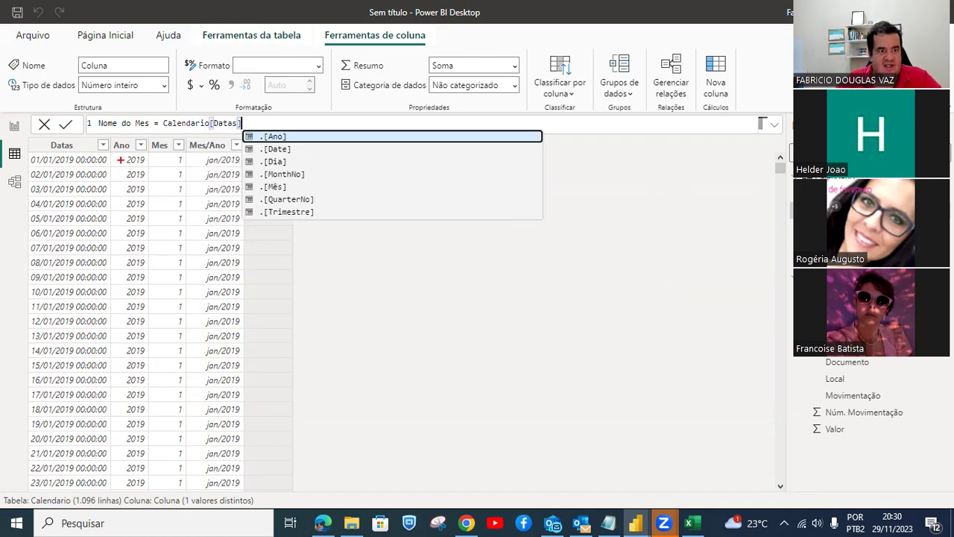
{"action": "mouse_move", "coordinate": [29, 132]}
{"action": "left_mouse_down"}
{"action": "mouse_move", "coordinate": [112, 380]}
{"action": "mouse_move", "coordinate": [110, 408]}
{"action": "left_mouse_up"}
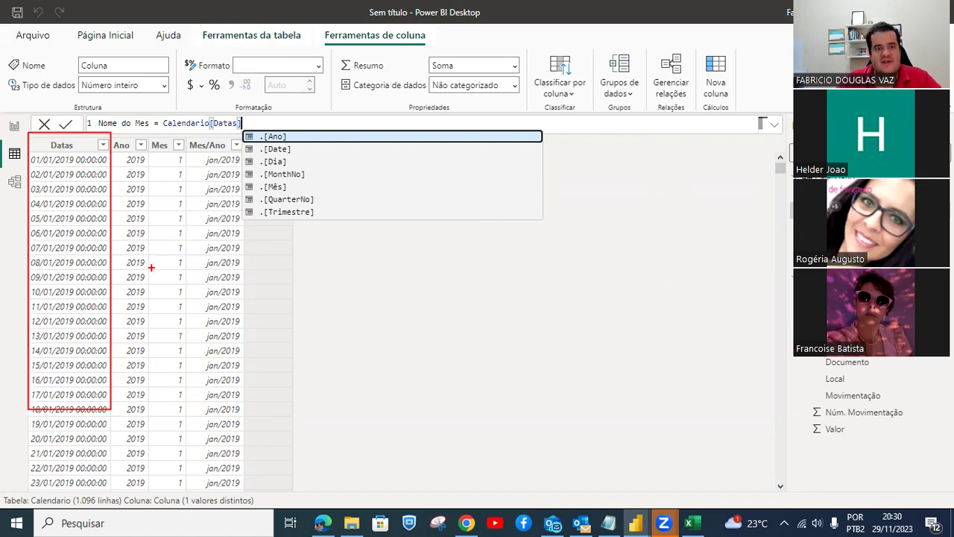
{"action": "key", "text": "Escape"}
{"action": "type", "text": "."}
{"action": "key", "text": "Escape"}
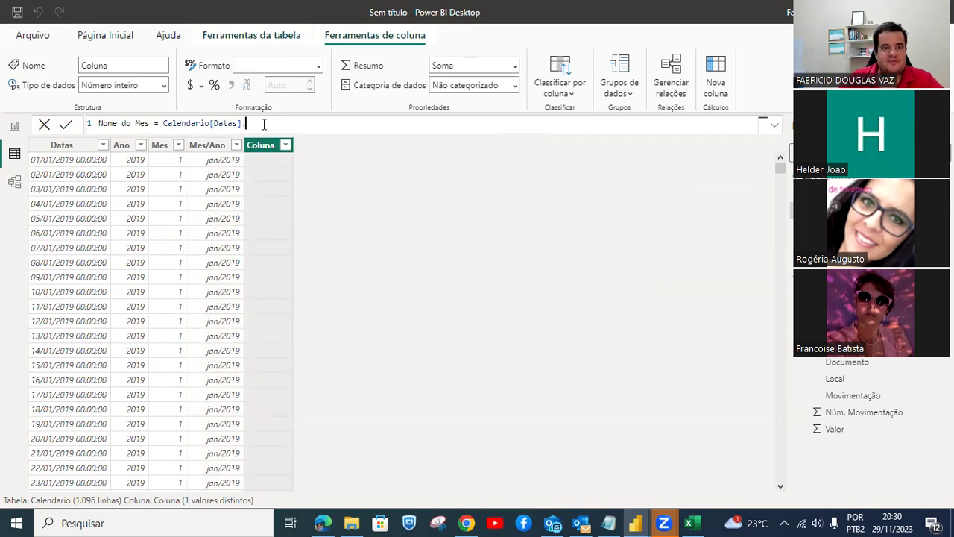
Complete the Nome do Mes formula as Calendario[Datas].[Mês], without a trailing parenthesis, and commit it.
{"action": "key", "text": "BackSpace"}
{"action": "key", "text": "Down"}
{"action": "key", "text": "Down"}
{"action": "key", "text": "Down"}
{"action": "key", "text": "Down"}
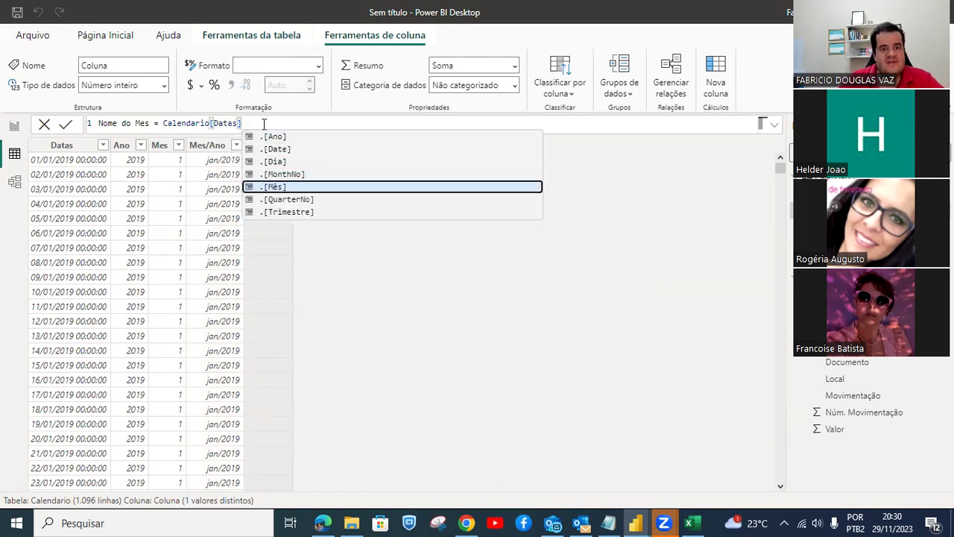
{"action": "key", "text": "Tab"}
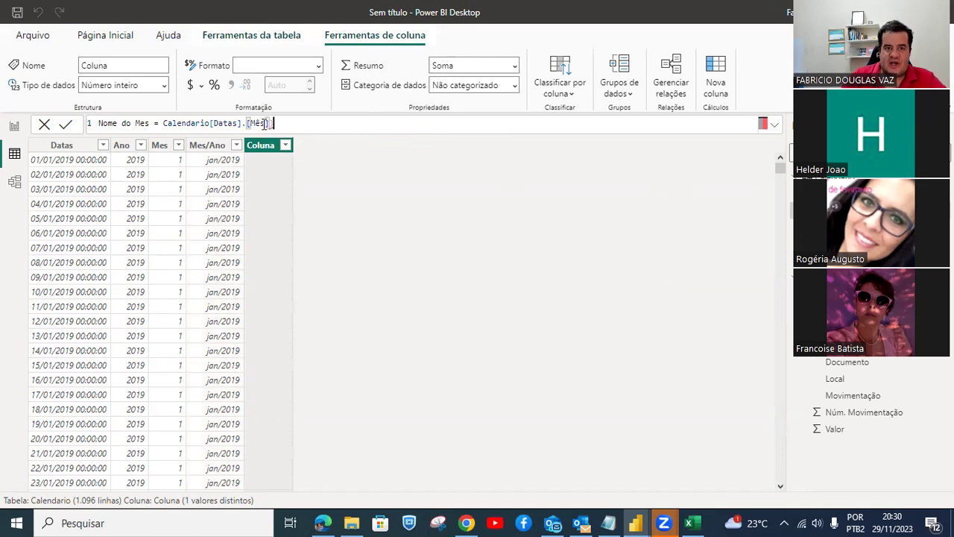
{"action": "key", "text": "Return"}
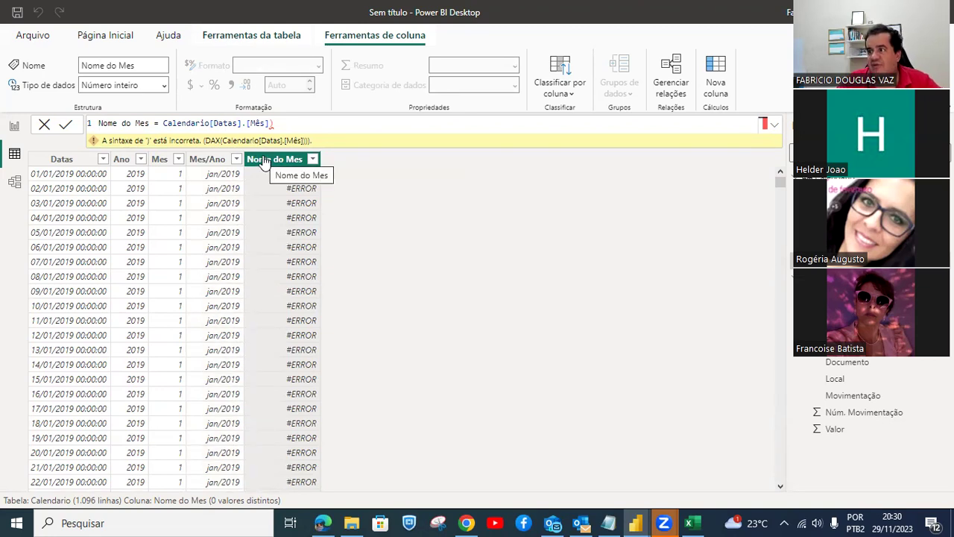
{"action": "left_click", "coordinate": [283, 122]}
{"action": "key", "text": "BackSpace"}
{"action": "key", "text": "Return"}
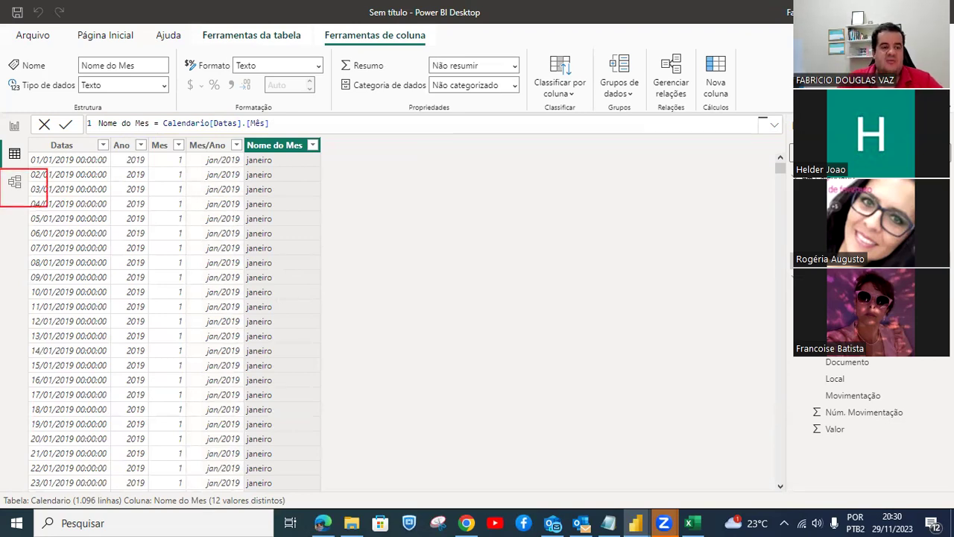
In the model diagram, move the Calendario table farther from Movimentações and align their top edges.
{"action": "left_click", "coordinate": [14, 182]}
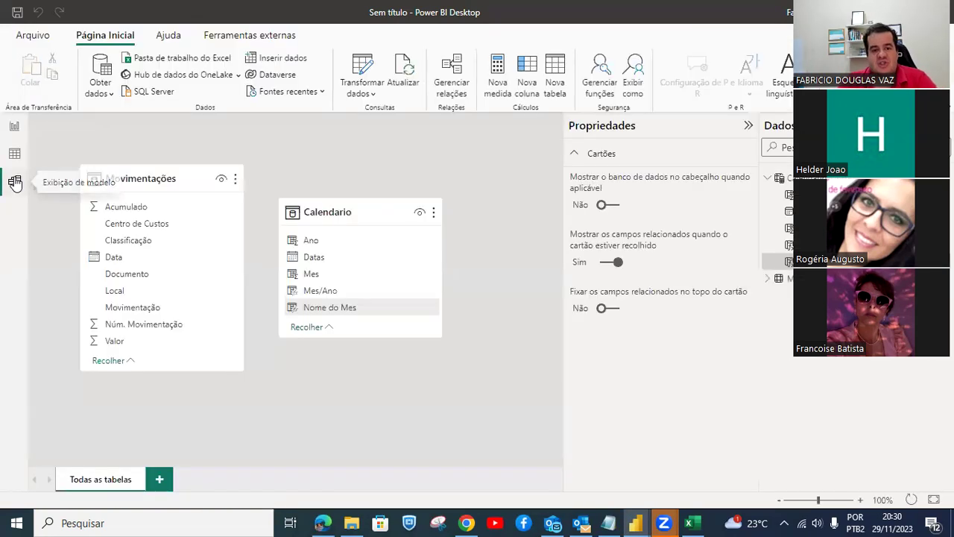
{"action": "left_click_drag", "start_coordinate": [355, 210], "coordinate": [412, 169]}
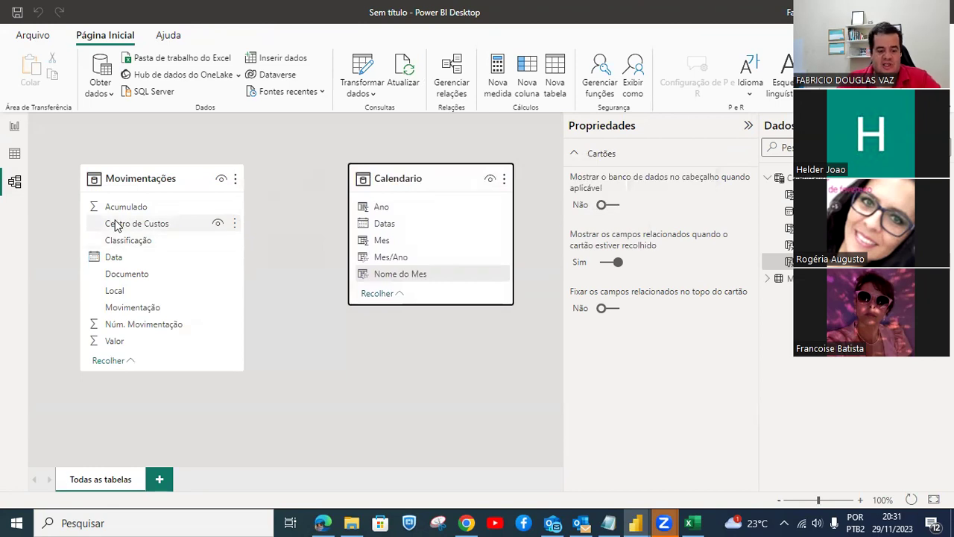
{"action": "left_click_drag", "start_coordinate": [227, 318], "coordinate": [271, 404]}
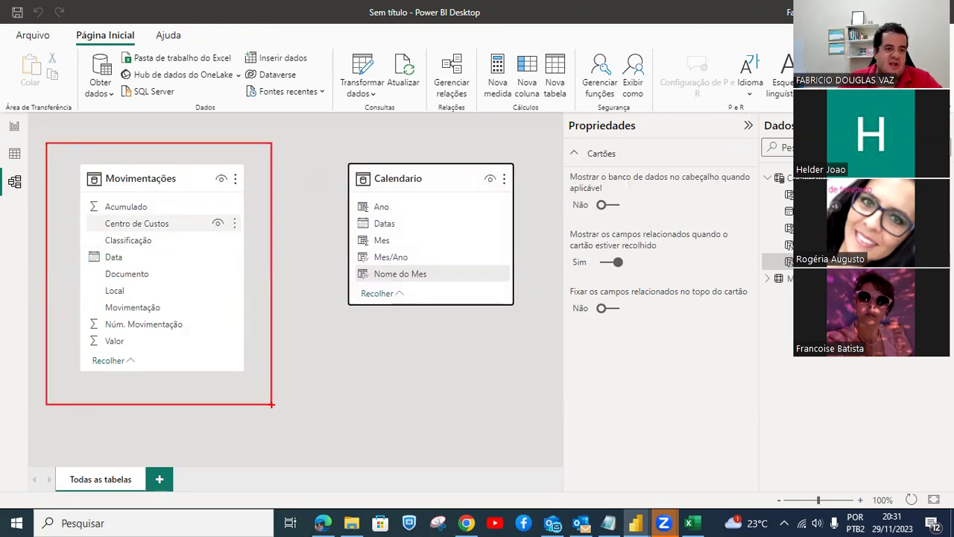
{"action": "key", "text": "Escape"}
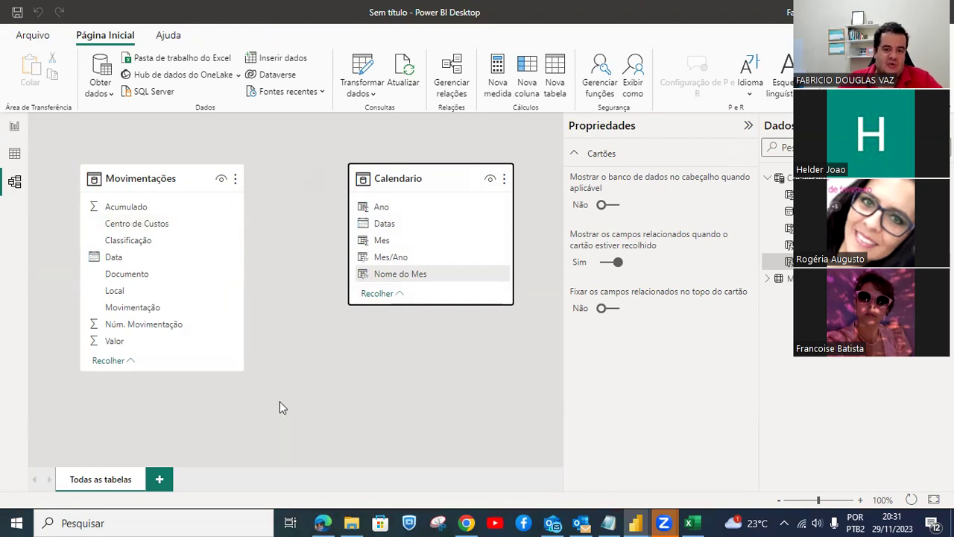
{"action": "left_click_drag", "start_coordinate": [313, 142], "coordinate": [534, 366]}
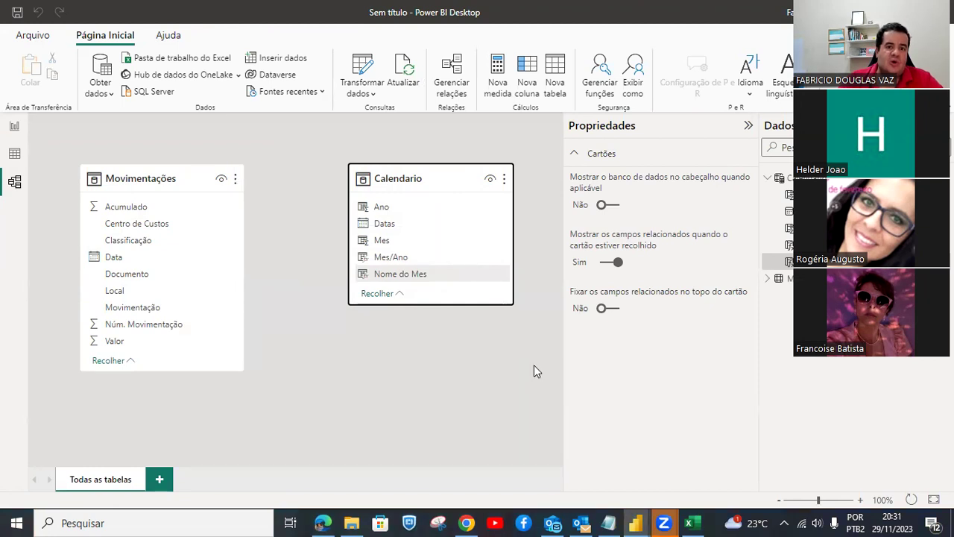
{"action": "left_click_drag", "start_coordinate": [71, 246], "coordinate": [140, 268]}
{"action": "left_click_drag", "start_coordinate": [339, 213], "coordinate": [403, 236]}
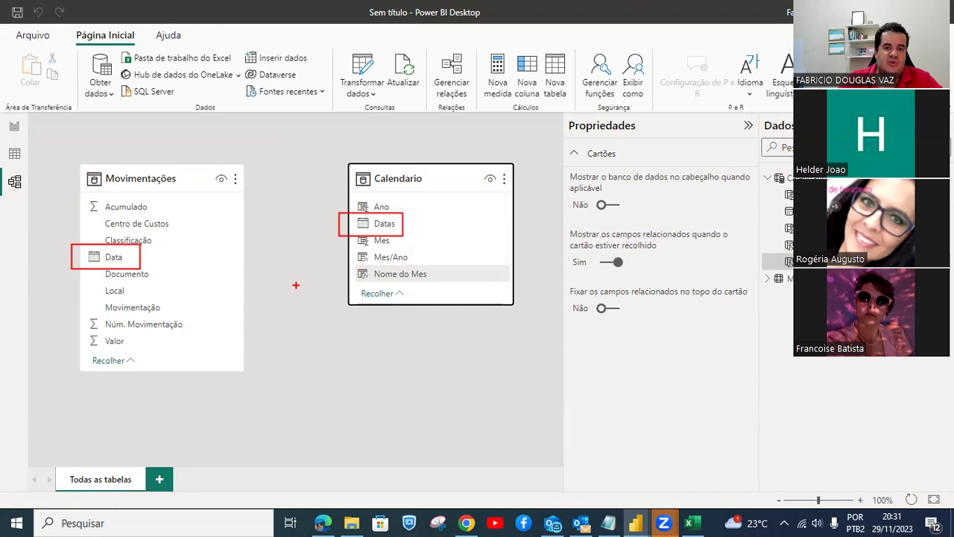
{"action": "key", "text": "Escape"}
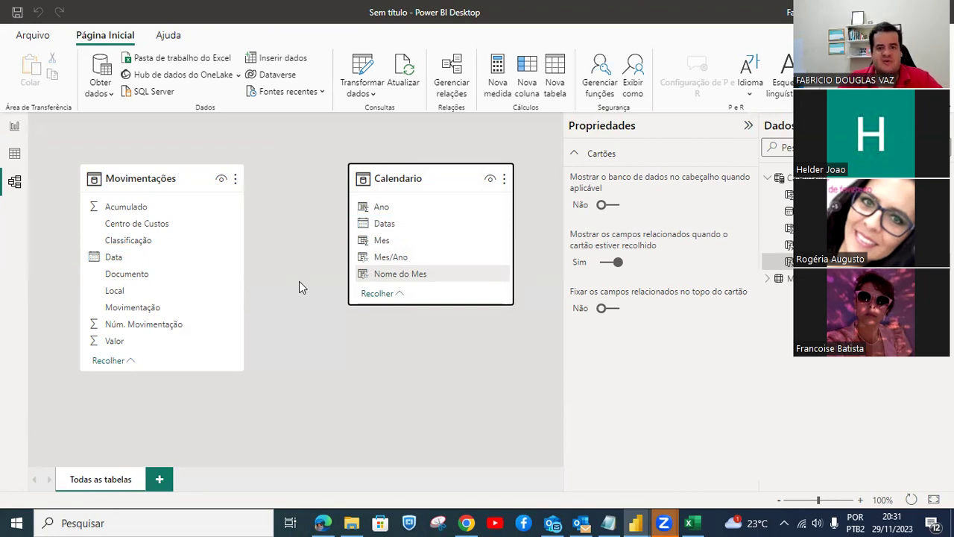
Relate the Calendario Datas field to the Movimentações Data field and widen the gap between the two tables.
{"action": "left_click", "coordinate": [385, 226]}
{"action": "left_click_drag", "start_coordinate": [385, 226], "coordinate": [174, 263]}
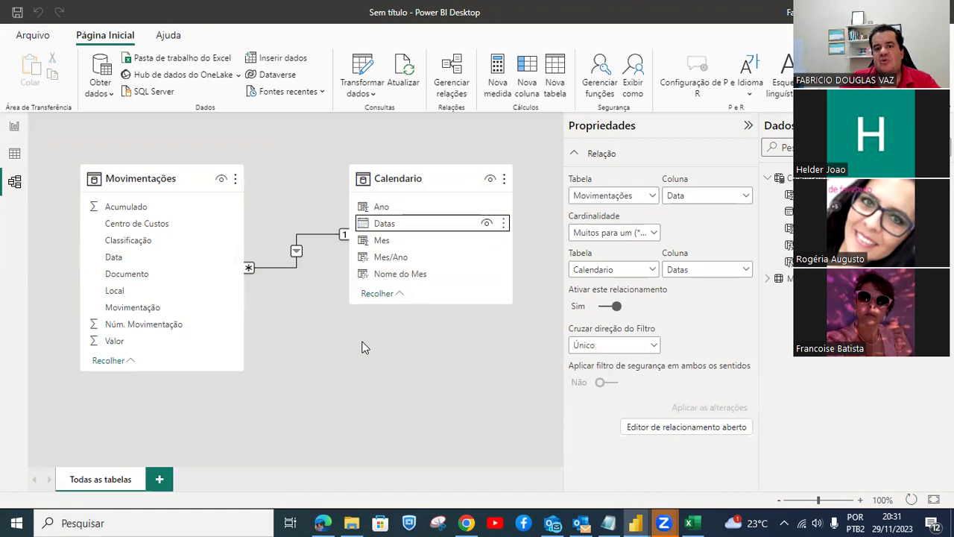
{"action": "left_click", "coordinate": [417, 183]}
{"action": "left_click_drag", "start_coordinate": [417, 183], "coordinate": [450, 182]}
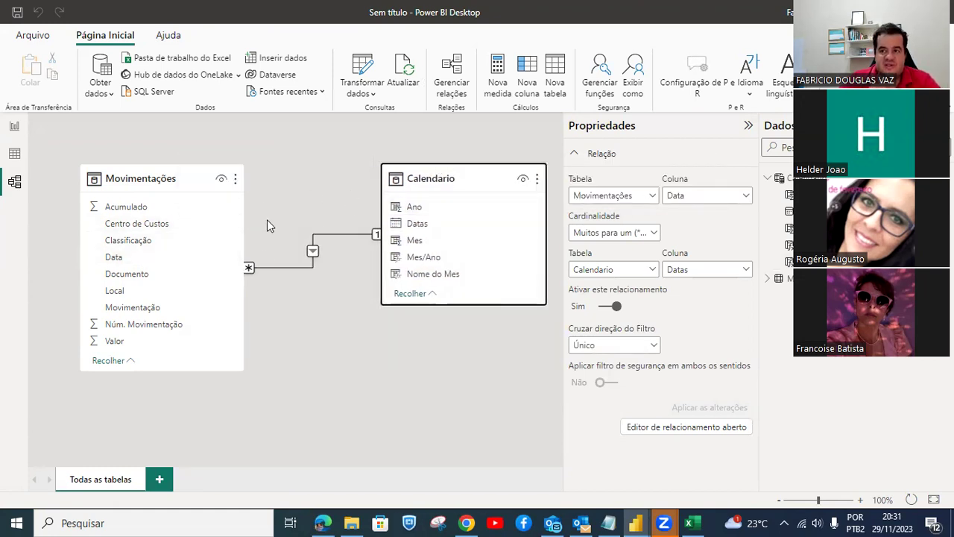
{"action": "left_click", "coordinate": [768, 178]}
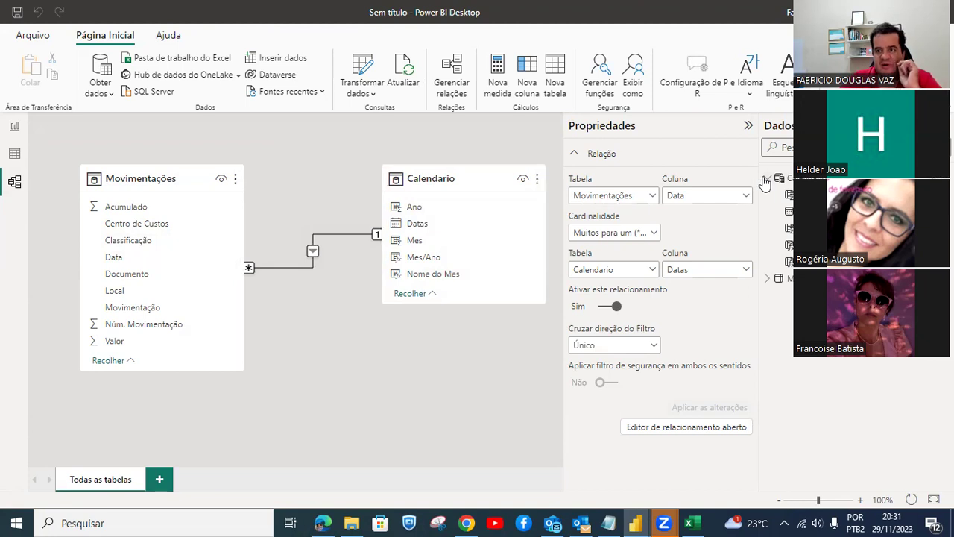
Create and load an empty table named Medidas from the report view, and locate it in the model diagram.
{"action": "left_click", "coordinate": [15, 126]}
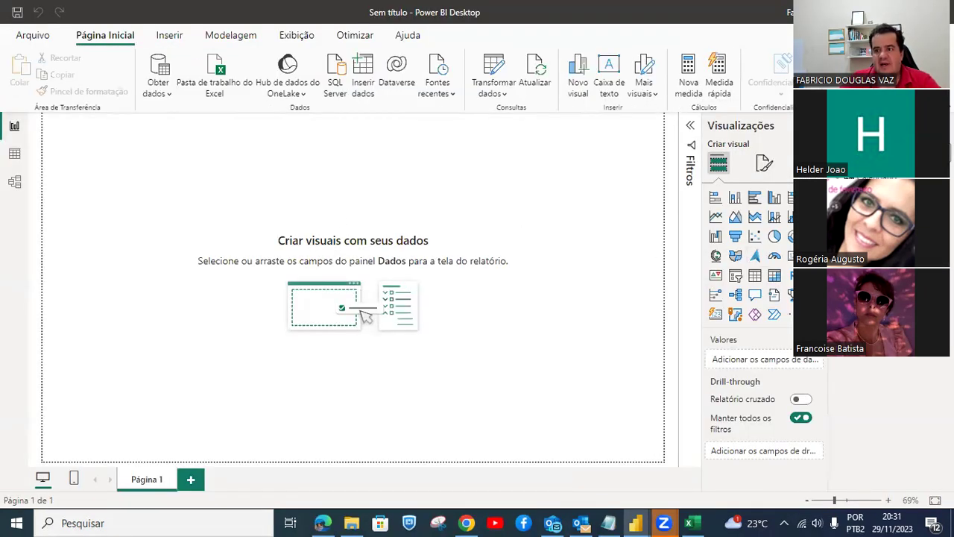
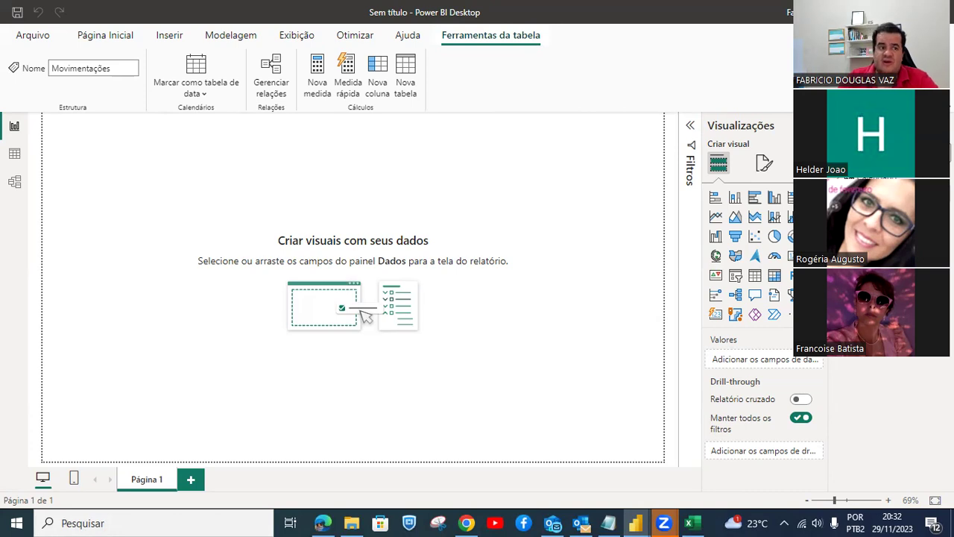
{"action": "left_click", "coordinate": [119, 38]}
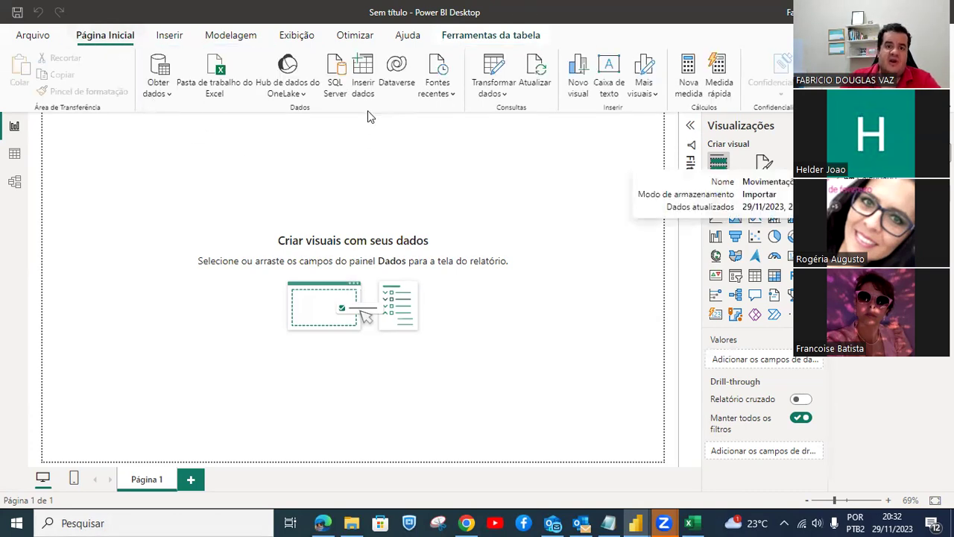
{"action": "left_click", "coordinate": [362, 82]}
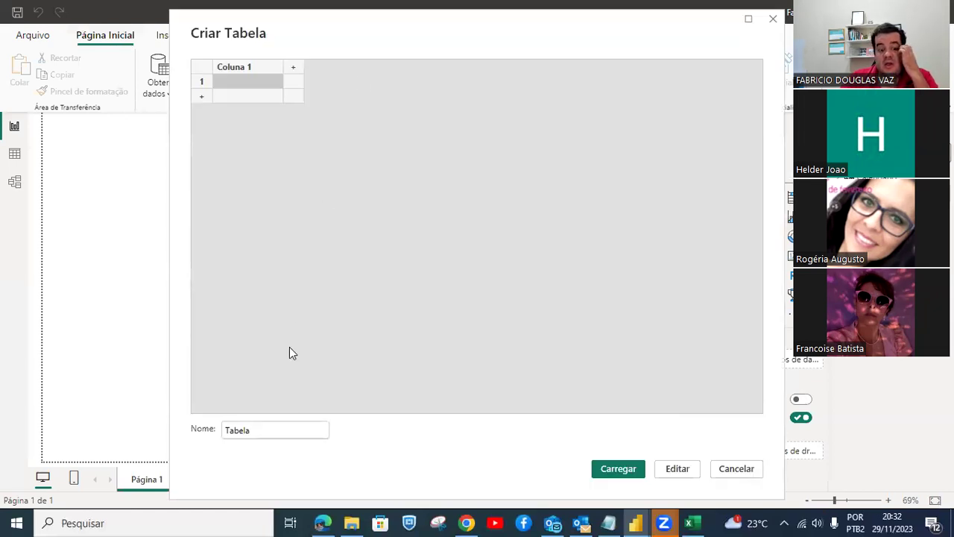
{"action": "left_click_drag", "start_coordinate": [283, 429], "coordinate": [200, 433]}
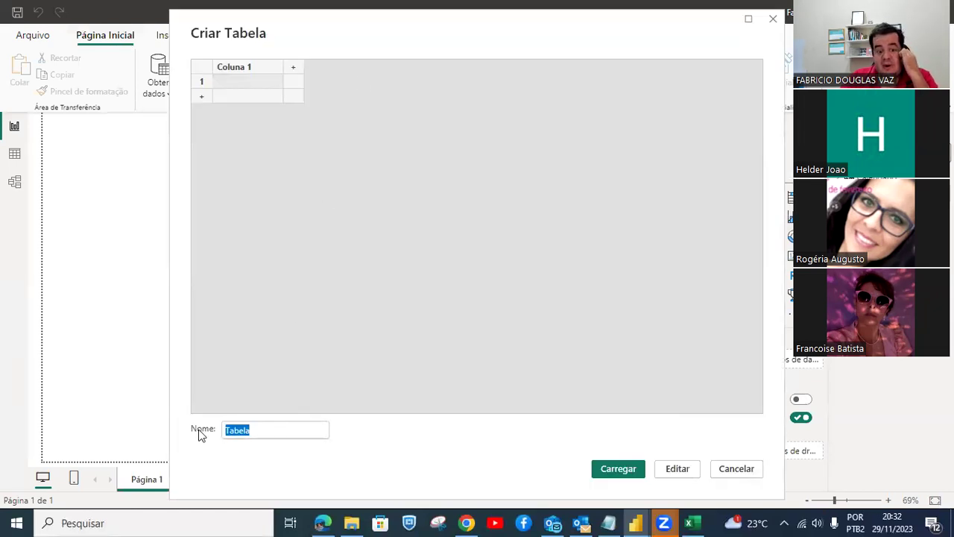
{"action": "type", "text": "Medidas"}
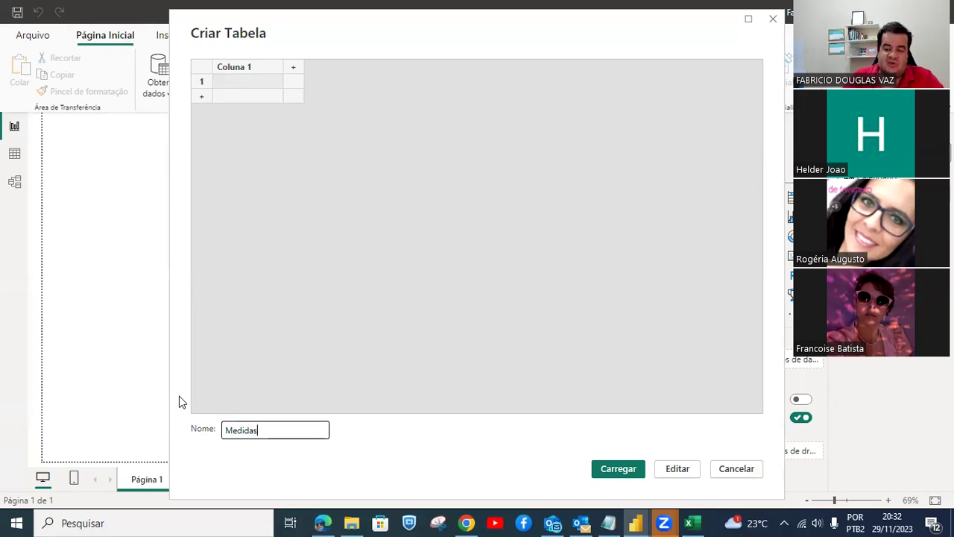
{"action": "left_click", "coordinate": [614, 473]}
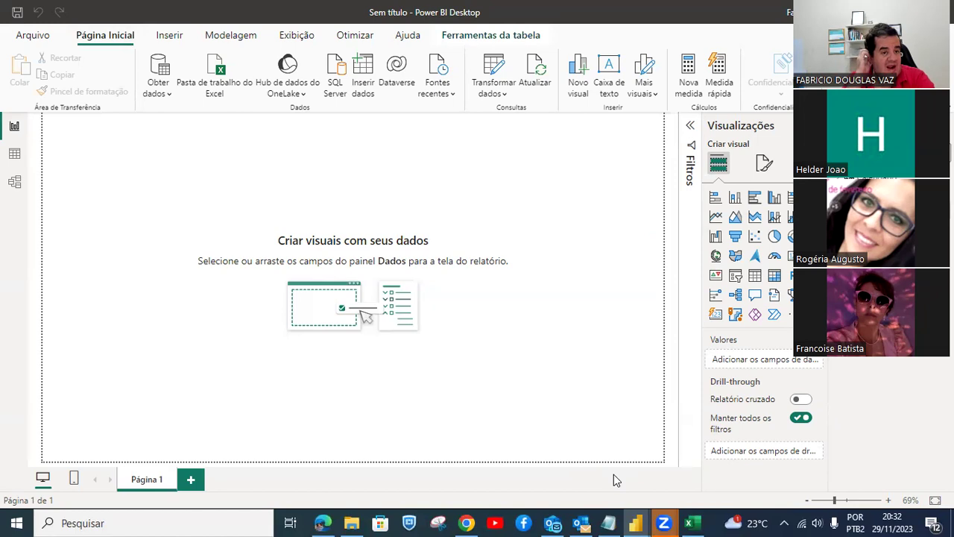
{"action": "left_click", "coordinate": [14, 182]}
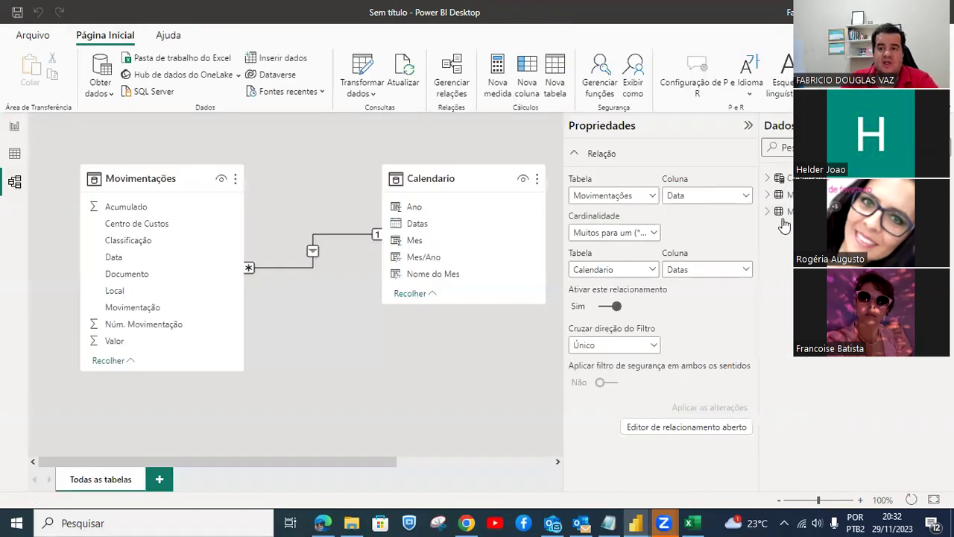
{"action": "left_click_drag", "start_coordinate": [345, 459], "coordinate": [453, 463]}
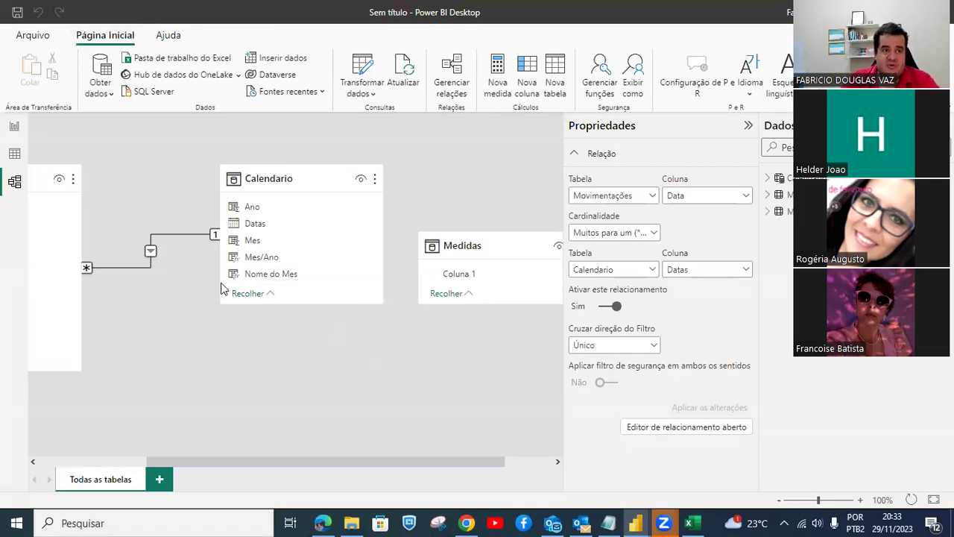
Examine the Valor column in the Movimentações table data.
{"action": "left_click", "coordinate": [14, 153]}
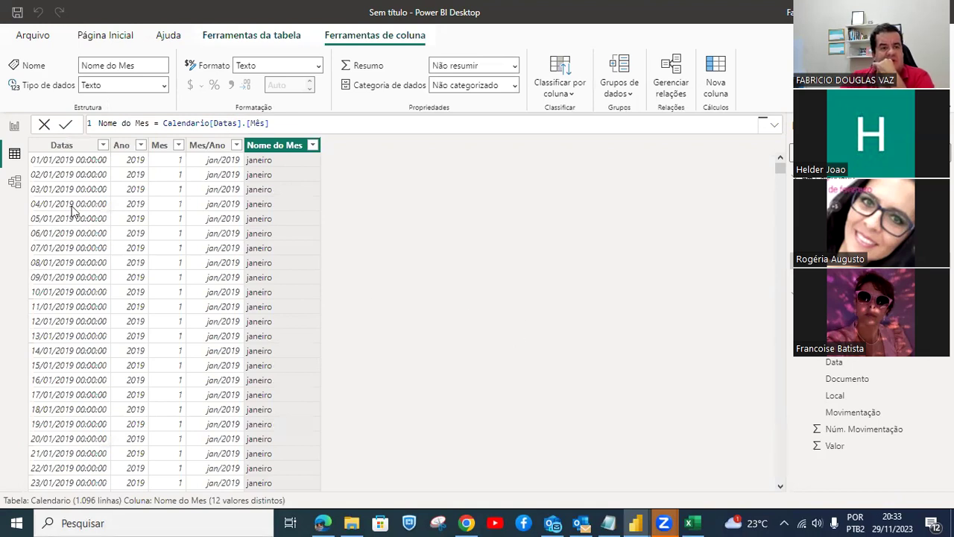
{"action": "left_click", "coordinate": [796, 178]}
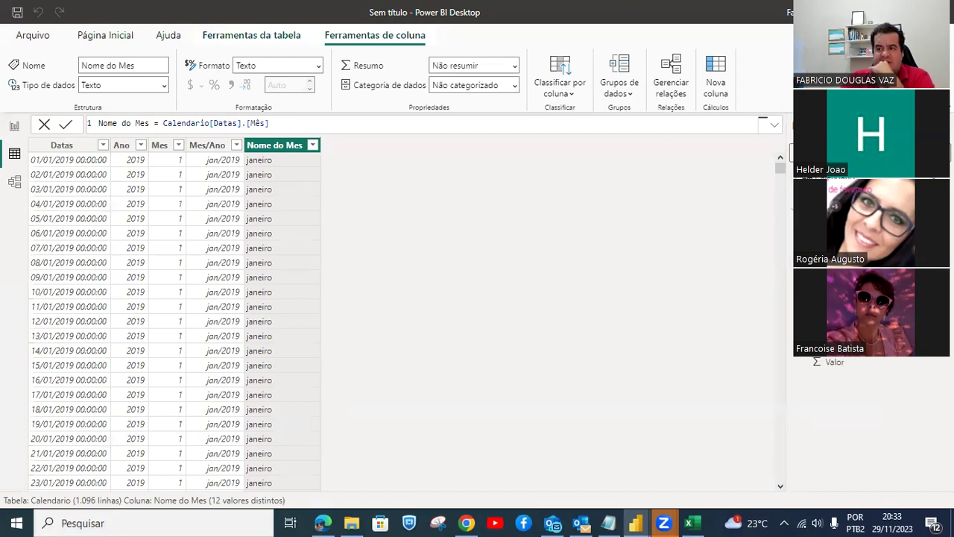
{"action": "left_click", "coordinate": [829, 195]}
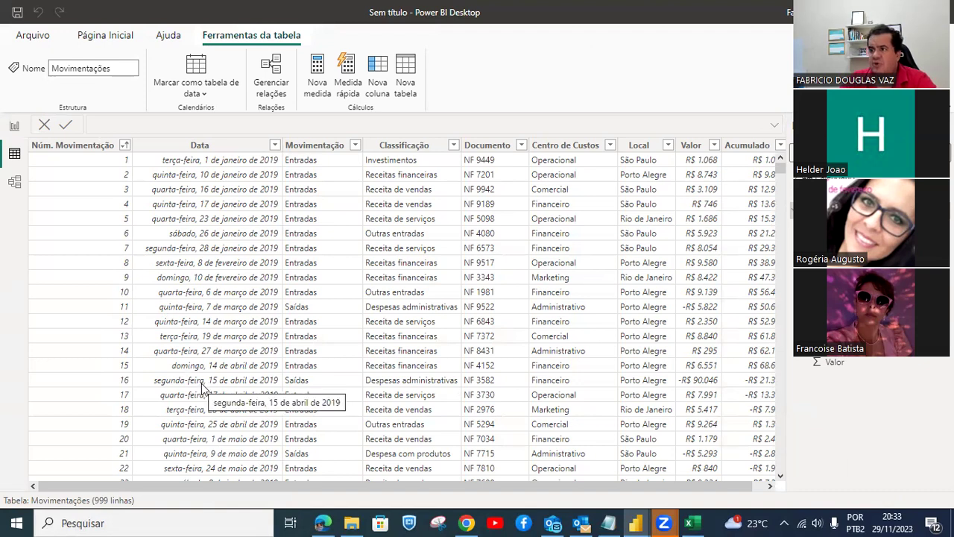
{"action": "left_click_drag", "start_coordinate": [233, 484], "coordinate": [333, 483]}
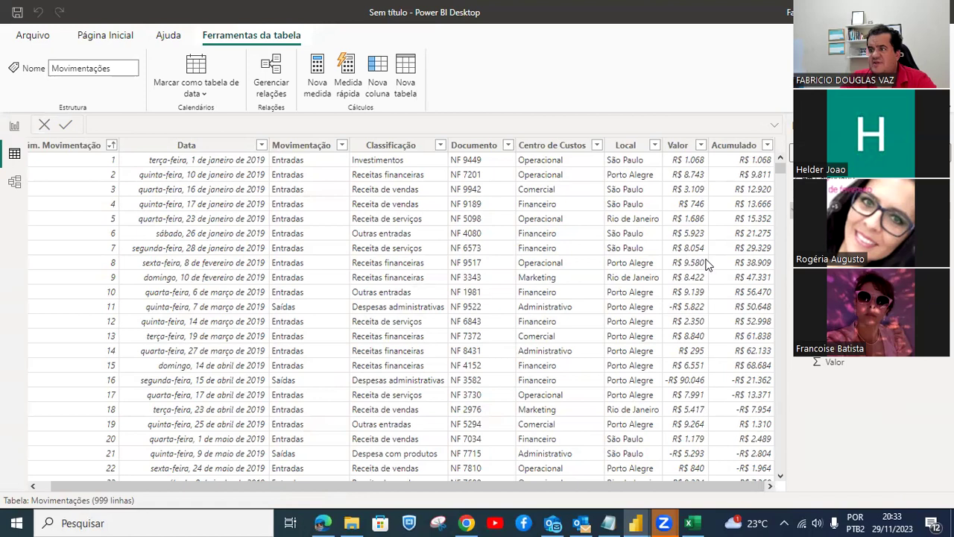
{"action": "left_click", "coordinate": [687, 146]}
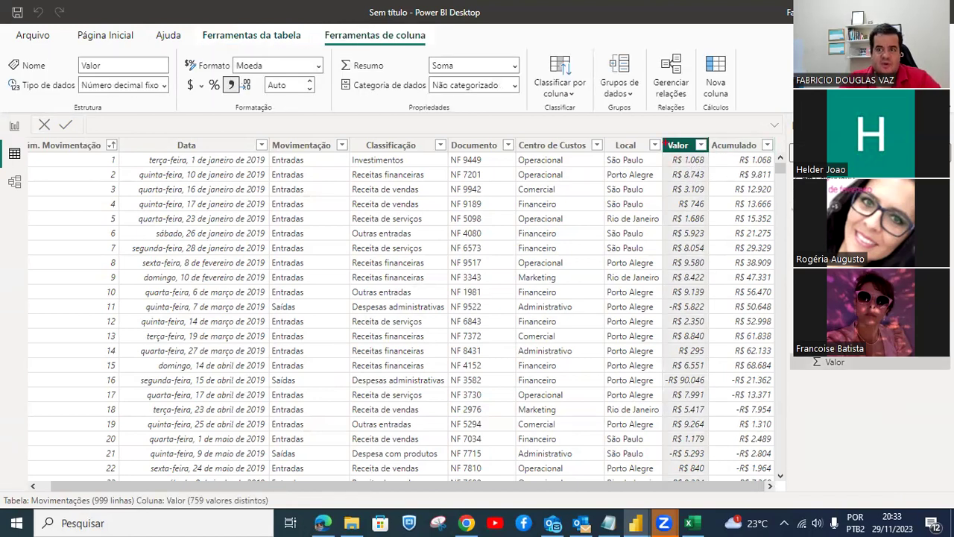
{"action": "mouse_move", "coordinate": [661, 137]}
{"action": "left_mouse_down"}
{"action": "mouse_move", "coordinate": [703, 245]}
{"action": "mouse_move", "coordinate": [712, 427]}
{"action": "left_mouse_up"}
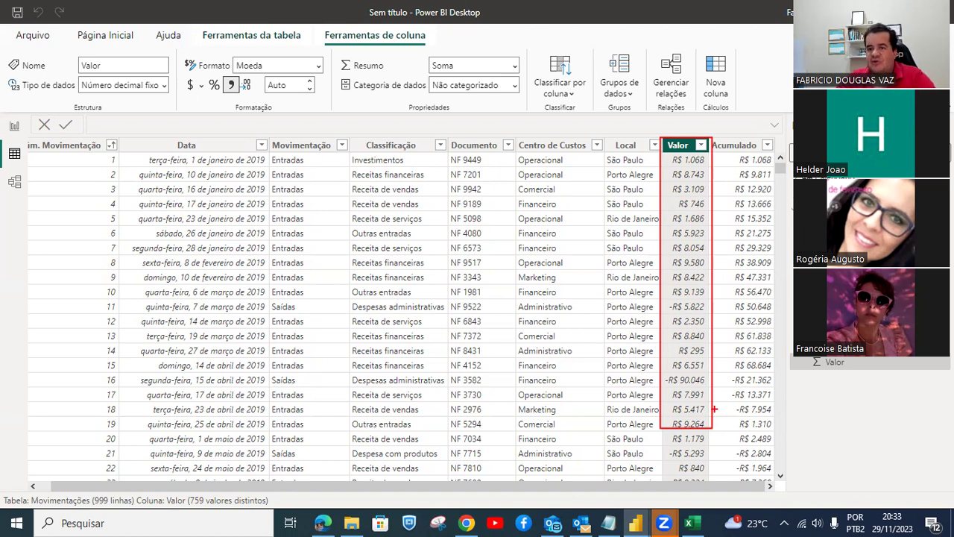
{"action": "key", "text": "Escape"}
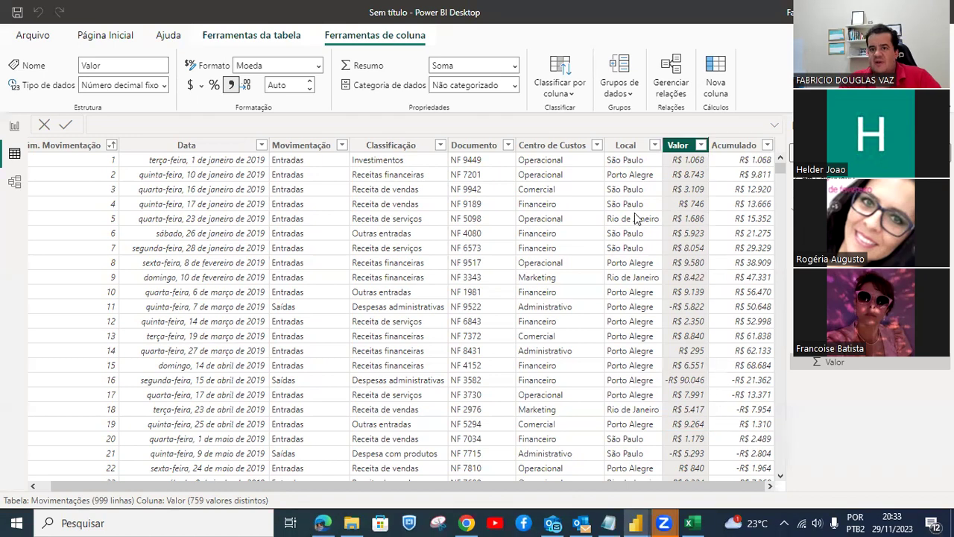
Examine the Valor column and the last row's Acumulado value in the Movimentações table.
{"action": "left_click", "coordinate": [688, 161]}
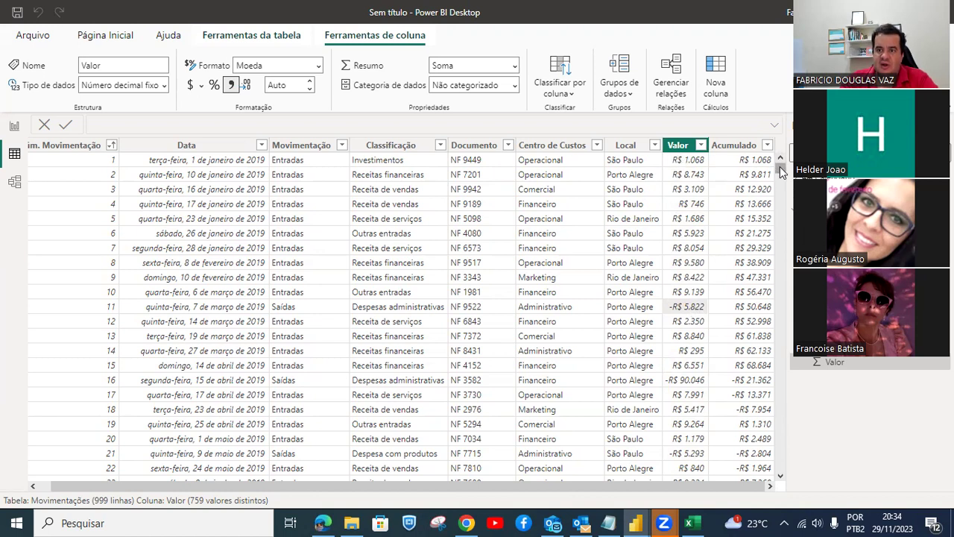
{"action": "left_click_drag", "start_coordinate": [778, 168], "coordinate": [784, 510]}
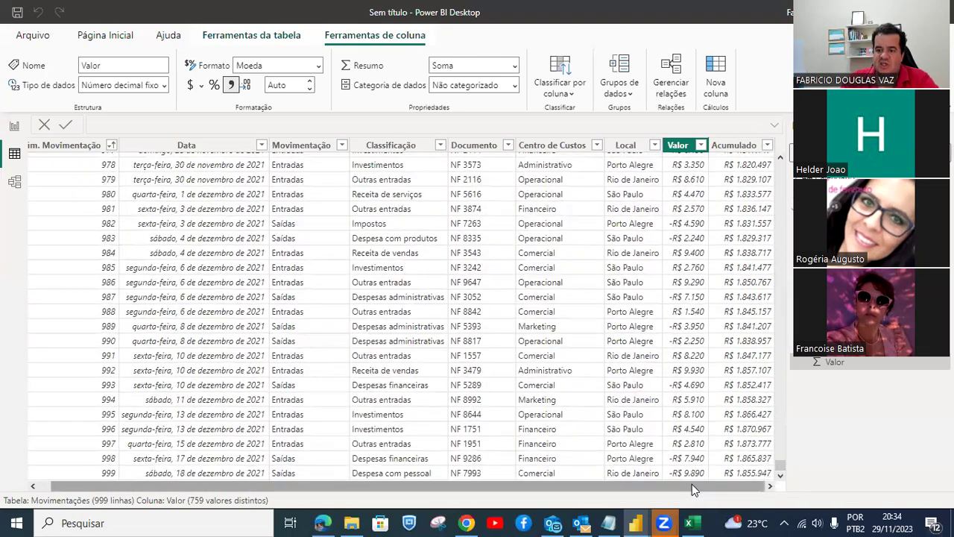
{"action": "left_click", "coordinate": [741, 479]}
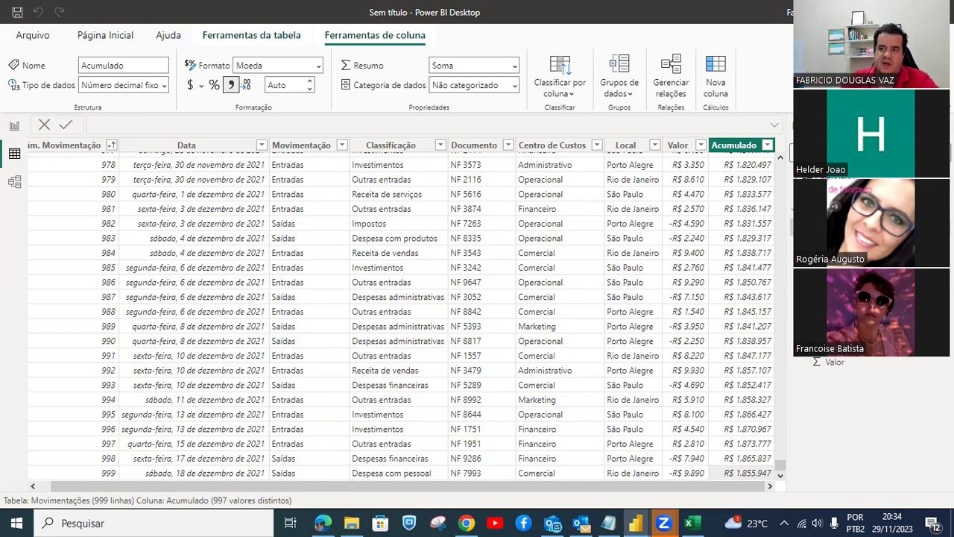
Create a new measure in the Medidas table and name it Saldo.
{"action": "left_click", "coordinate": [820, 186]}
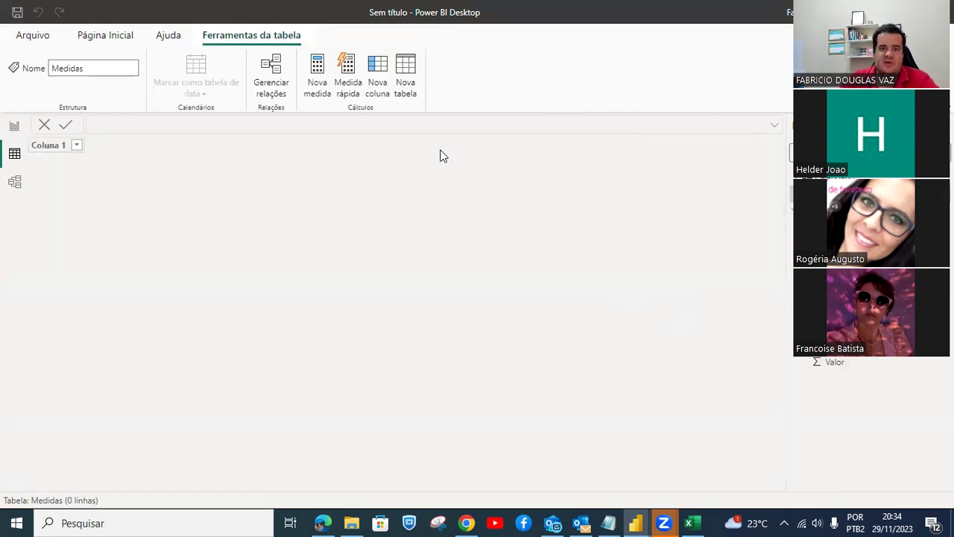
{"action": "left_click", "coordinate": [320, 68]}
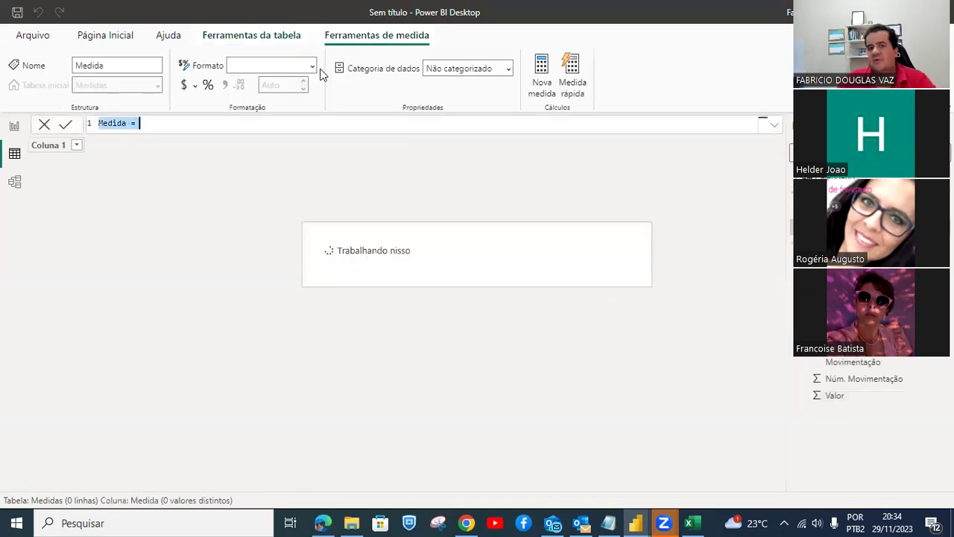
{"action": "double_click", "coordinate": [111, 123]}
{"action": "type", "text": "SDalao"}
{"action": "key", "text": "BackSpace"}
{"action": "key", "text": "BackSpace"}
{"action": "key", "text": "BackSpace"}
{"action": "key", "text": "BackSpace"}
{"action": "key", "text": "BackSpace"}
{"action": "key", "text": "BackSpace"}
{"action": "type", "text": "Saldo"}
{"action": "key", "text": "Right"}
{"action": "key", "text": "Right"}
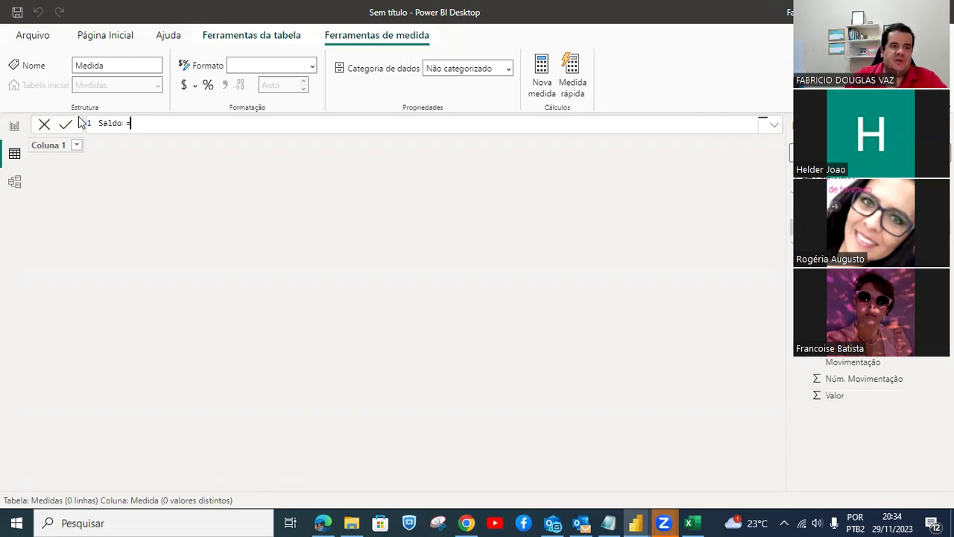
Define the Saldo measure as SUM('Movimentações'[Valor]).
{"action": "type", "text": "sub"}
{"action": "key", "text": "BackSpace"}
{"action": "type", "text": "m"}
{"action": "key", "text": "Tab"}
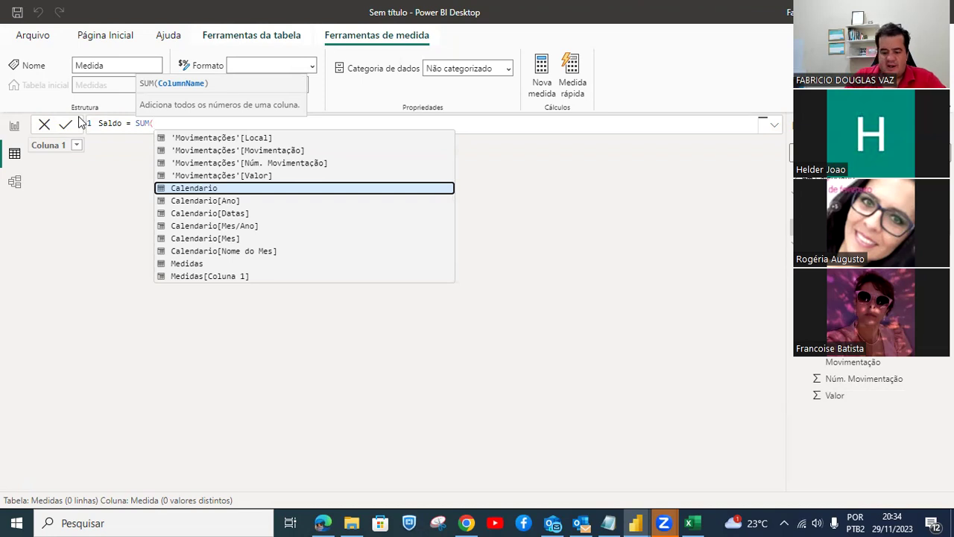
{"action": "type", "text": "mo"}
{"action": "key", "text": "Down"}
{"action": "key", "text": "Down"}
{"action": "key", "text": "Down"}
{"action": "key", "text": "Down"}
{"action": "key", "text": "Down"}
{"action": "key", "text": "Down"}
{"action": "key", "text": "Down"}
{"action": "key", "text": "Down"}
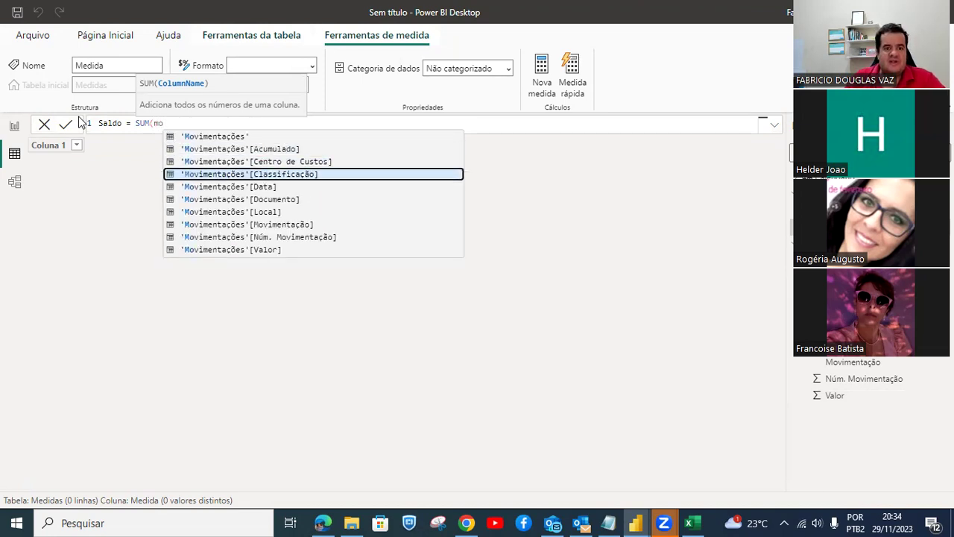
{"action": "key", "text": "Down"}
{"action": "key", "text": "Tab"}
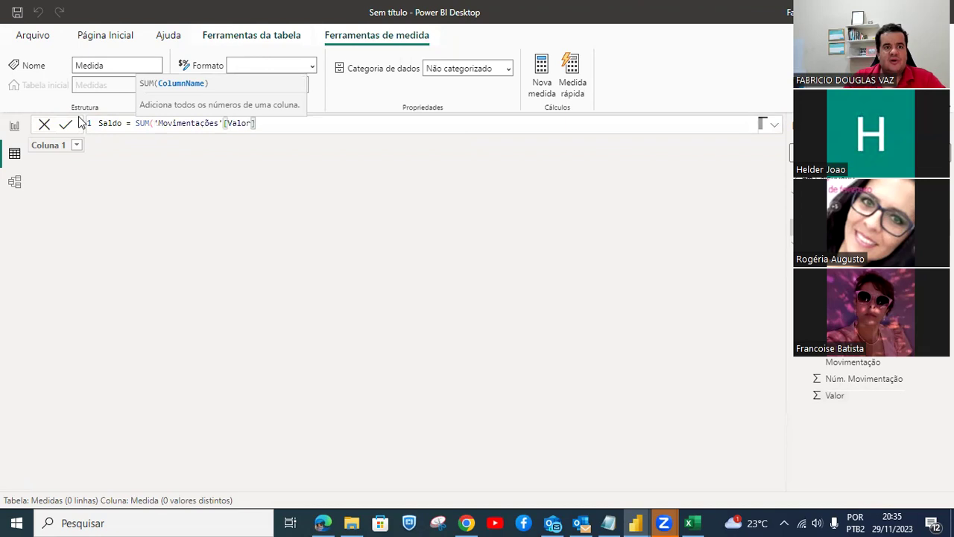
{"action": "type", "text": ")"}
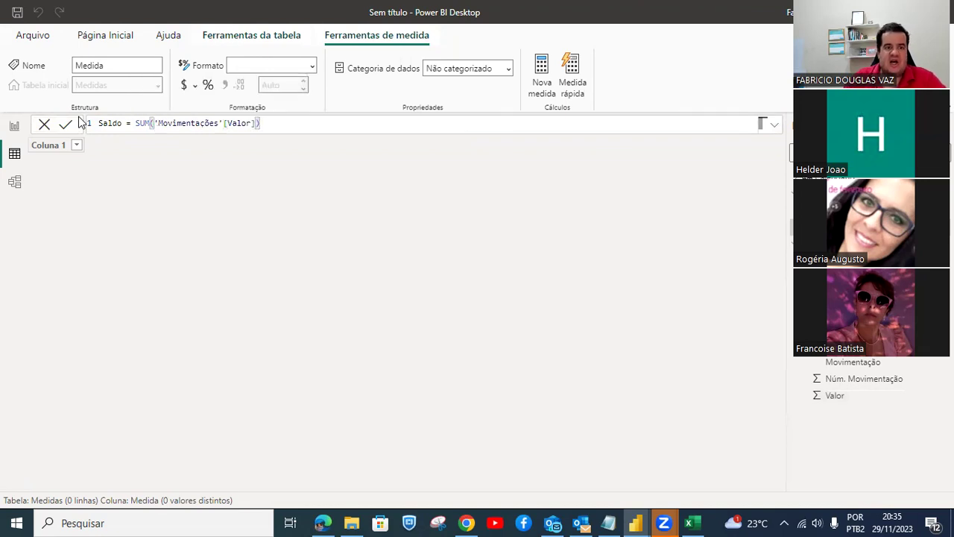
{"action": "key", "text": "Return"}
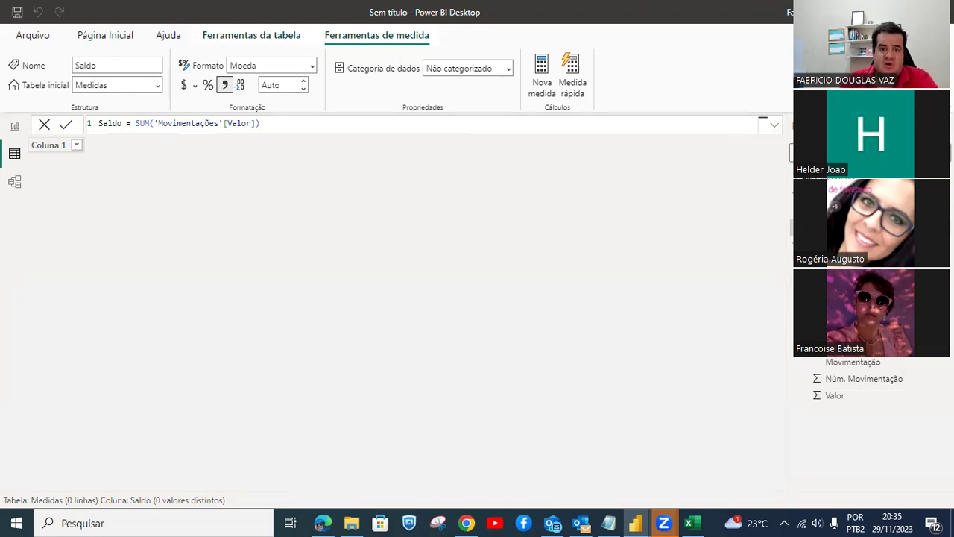
Add a card visual showing the Saldo measure to the report page and widen it.
{"action": "left_click", "coordinate": [14, 127]}
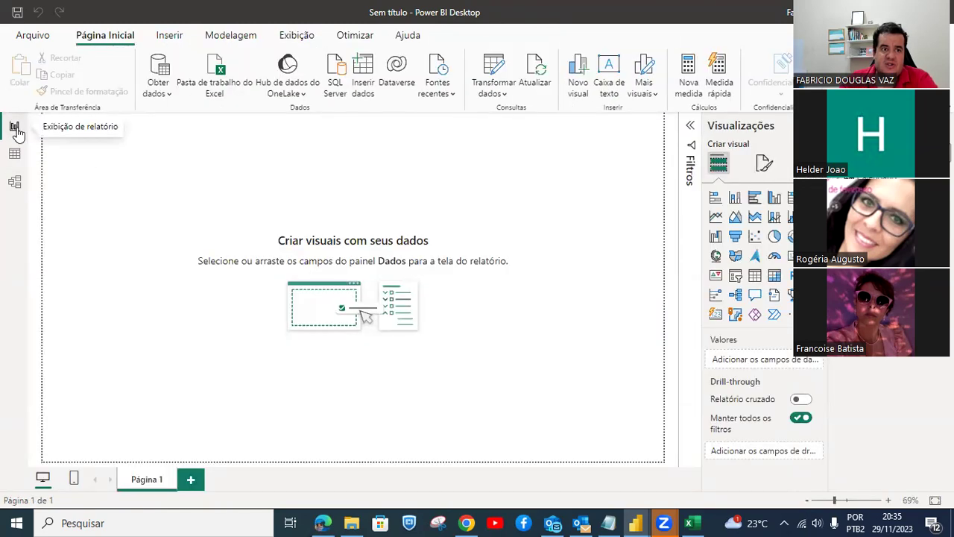
{"action": "left_click", "coordinate": [790, 257]}
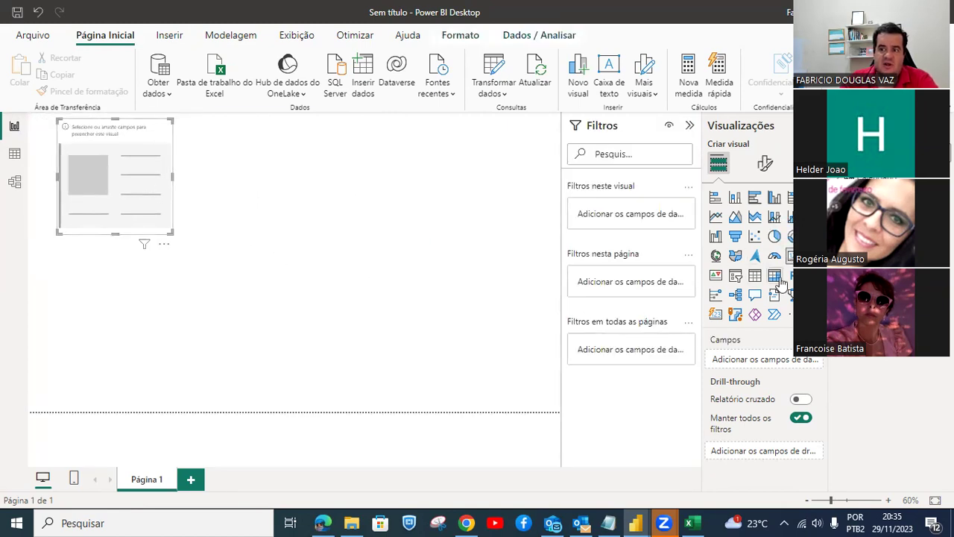
{"action": "left_click_drag", "start_coordinate": [865, 216], "coordinate": [244, 183]}
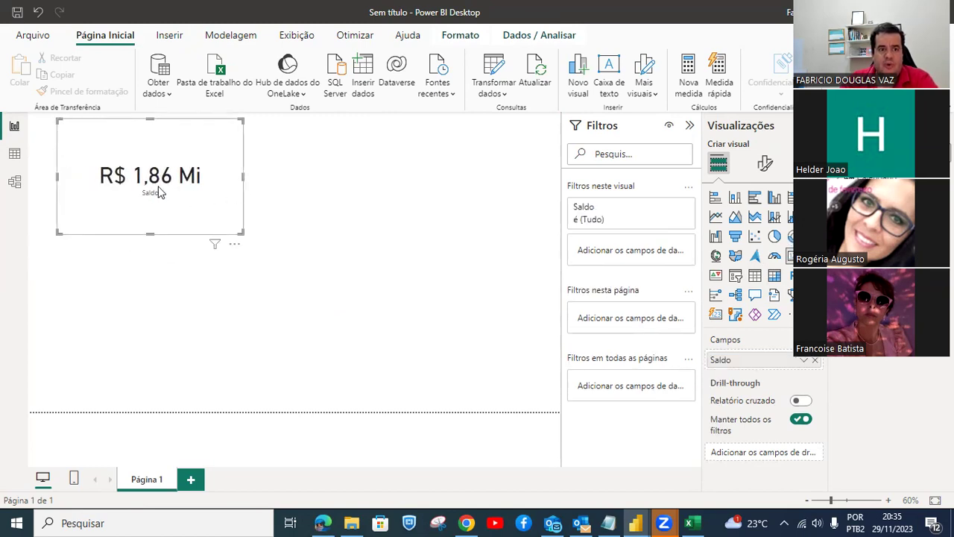
Check the Acumulado value in the last row of Movimentações against the Saldo card.
{"action": "left_click", "coordinate": [15, 154]}
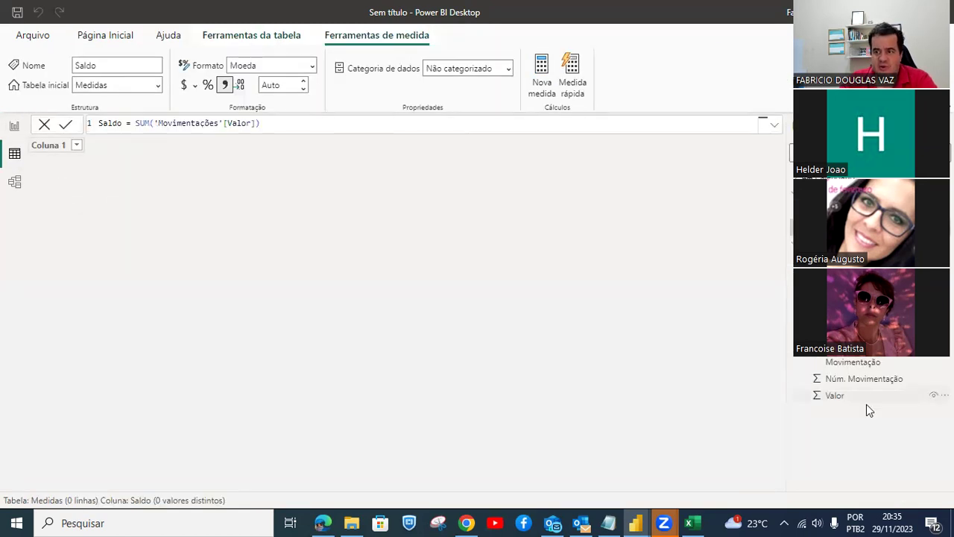
{"action": "left_click", "coordinate": [793, 245]}
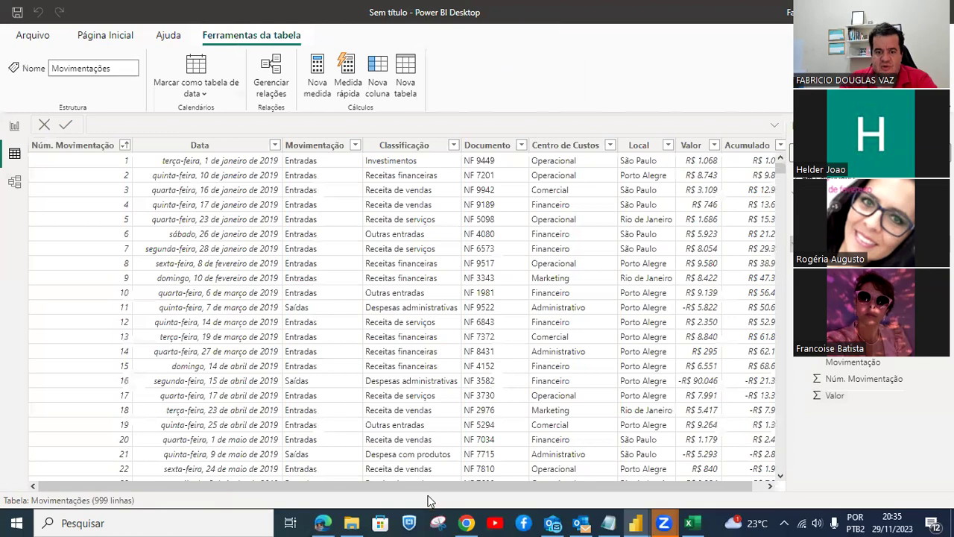
{"action": "scroll", "coordinate": [429, 485], "scroll_direction": "right", "scroll_amount": 1}
{"action": "left_click_drag", "start_coordinate": [778, 169], "coordinate": [780, 469]}
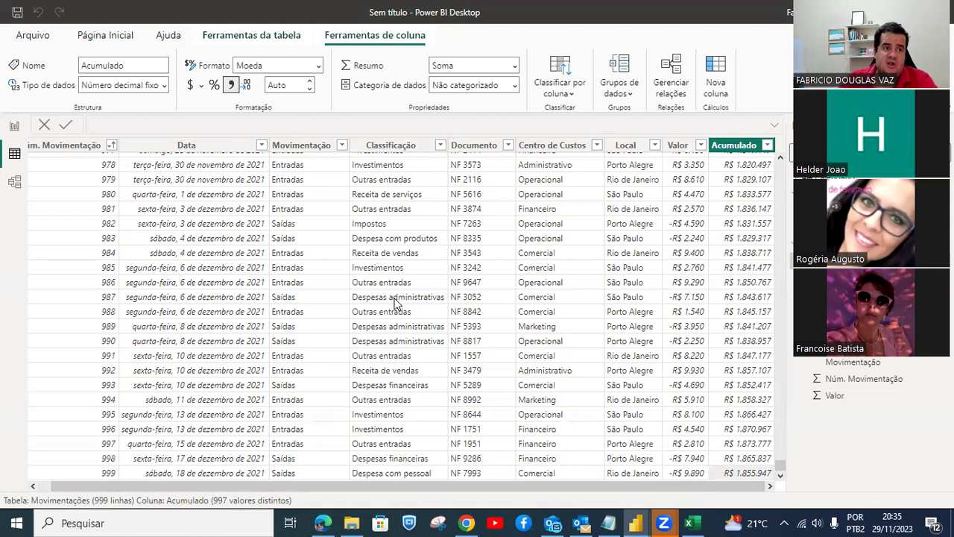
Move the Saldo card into the upper-left corner of the report page and shrink it.
{"action": "left_click", "coordinate": [13, 128]}
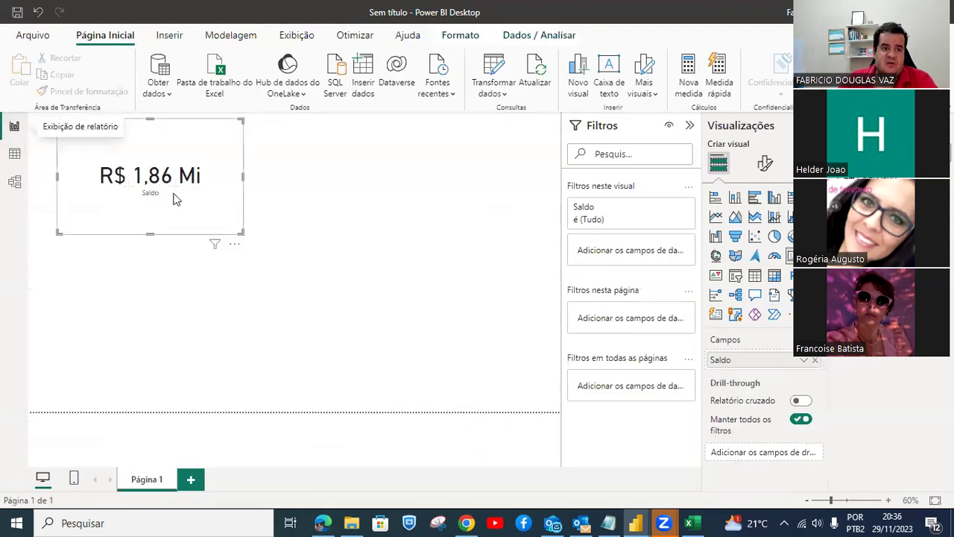
{"action": "left_click_drag", "start_coordinate": [188, 207], "coordinate": [160, 201]}
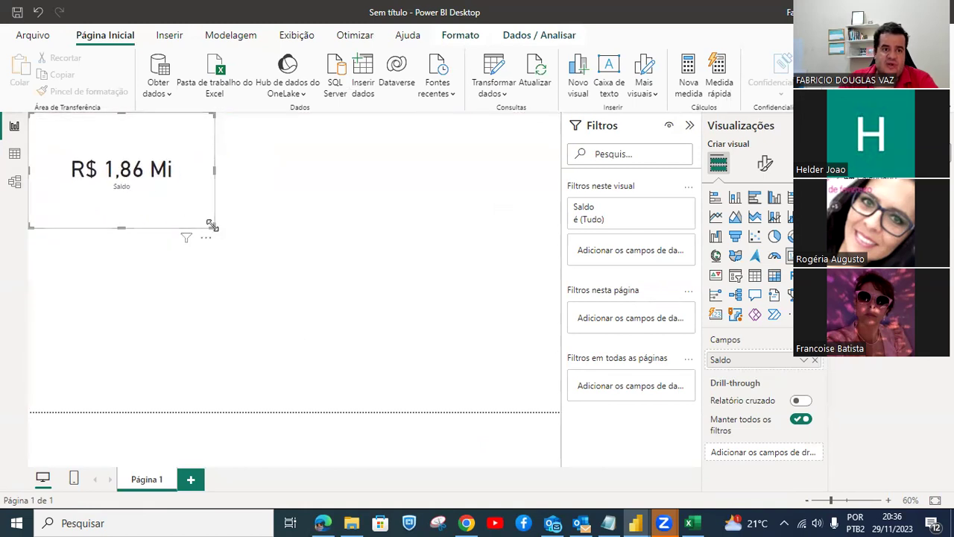
{"action": "left_click_drag", "start_coordinate": [214, 227], "coordinate": [180, 196]}
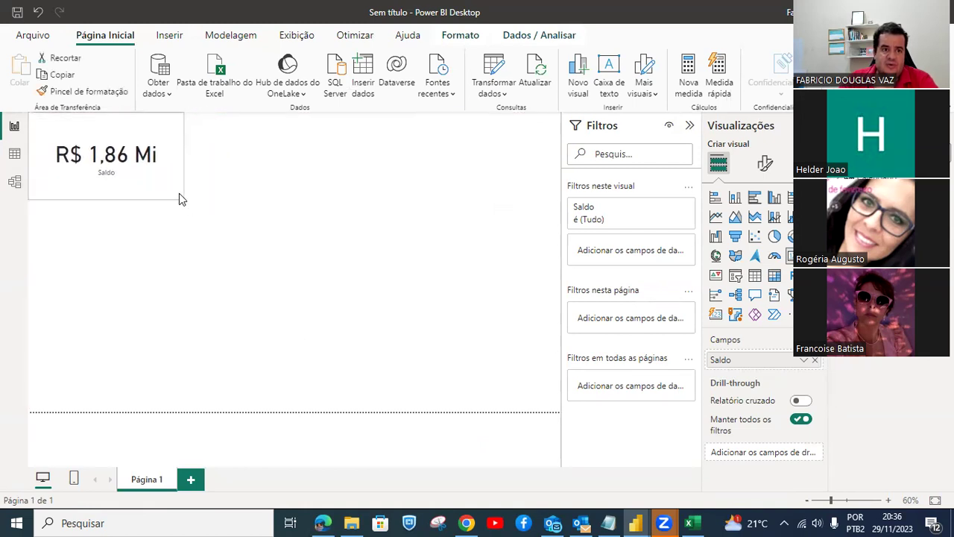
Set the Saldo card's callout value display units to Milhares and widen the card to fit.
{"action": "left_click", "coordinate": [768, 164]}
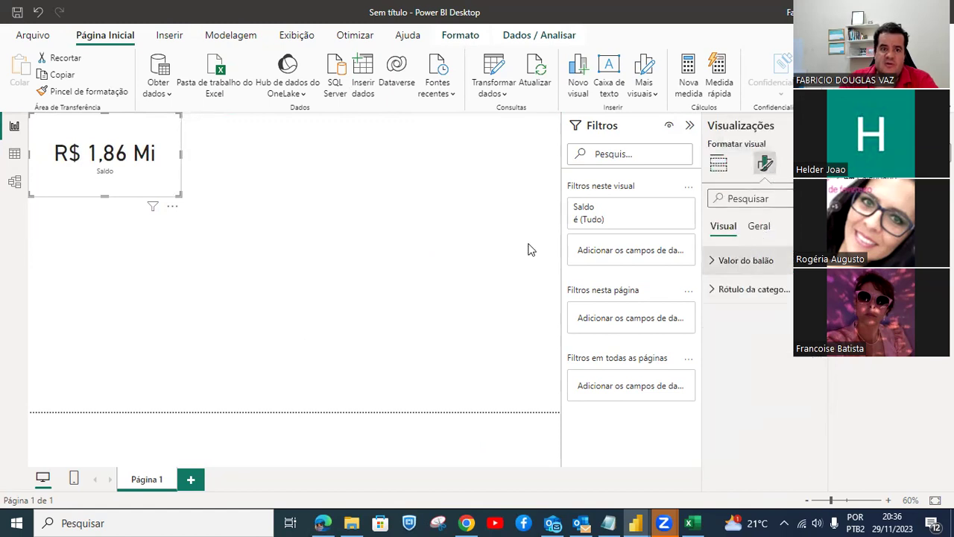
{"action": "key", "text": "ctrl+2"}
{"action": "left_click_drag", "start_coordinate": [35, 132], "coordinate": [167, 170]}
{"action": "key", "text": "Escape"}
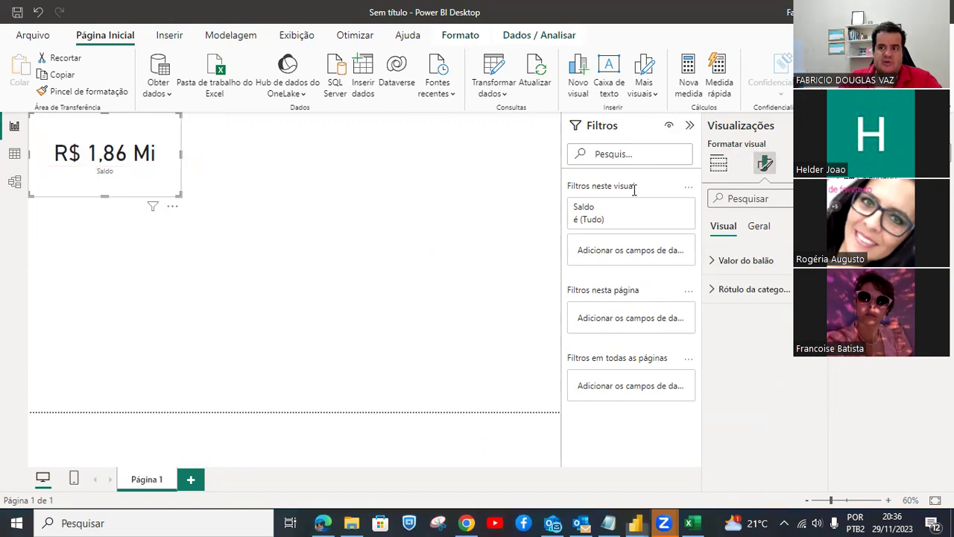
{"action": "left_click", "coordinate": [761, 260]}
{"action": "scroll", "coordinate": [760, 298], "scroll_direction": "down", "scroll_amount": 2}
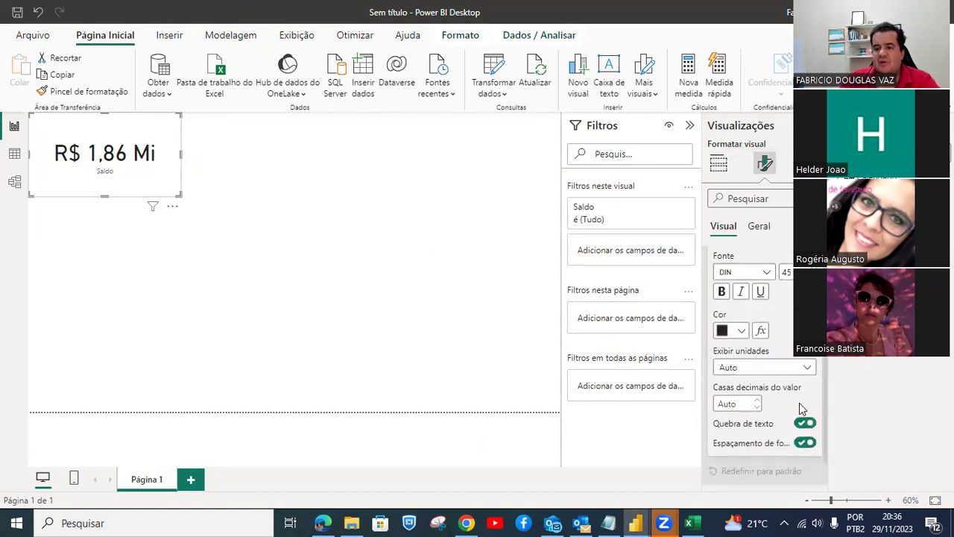
{"action": "left_click", "coordinate": [740, 370]}
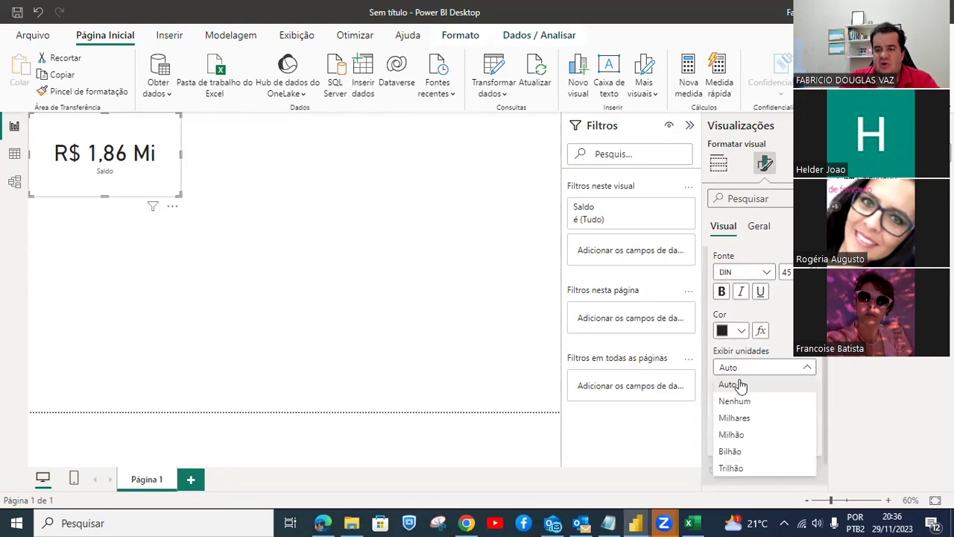
{"action": "left_click", "coordinate": [734, 417]}
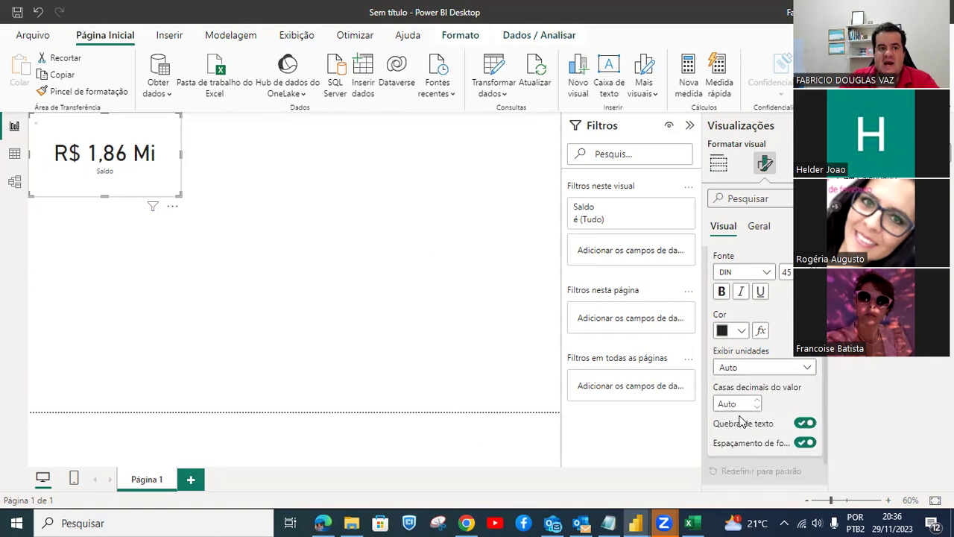
{"action": "left_click_drag", "start_coordinate": [178, 155], "coordinate": [246, 158]}
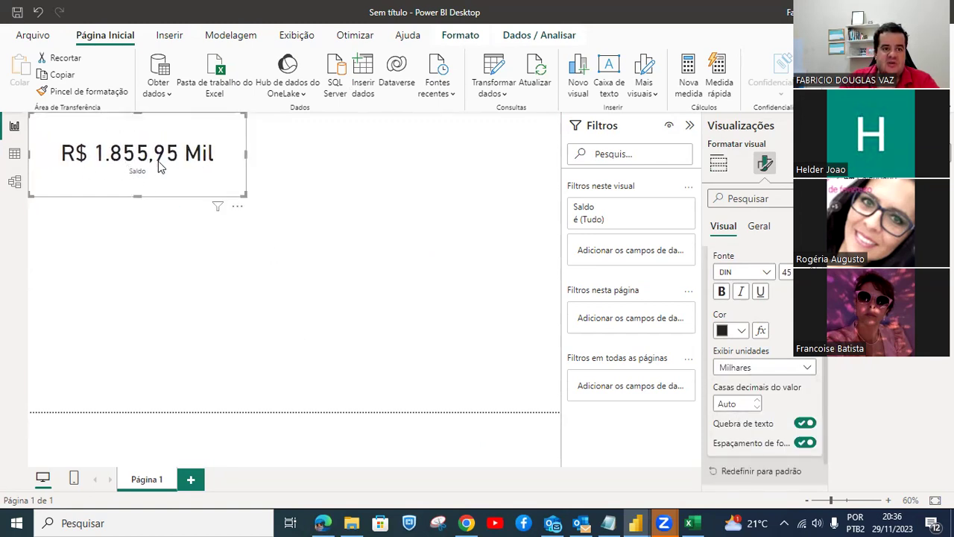
Format the Acumulado column in Movimentações with 2 decimal places and check its last row.
{"action": "left_click", "coordinate": [15, 152]}
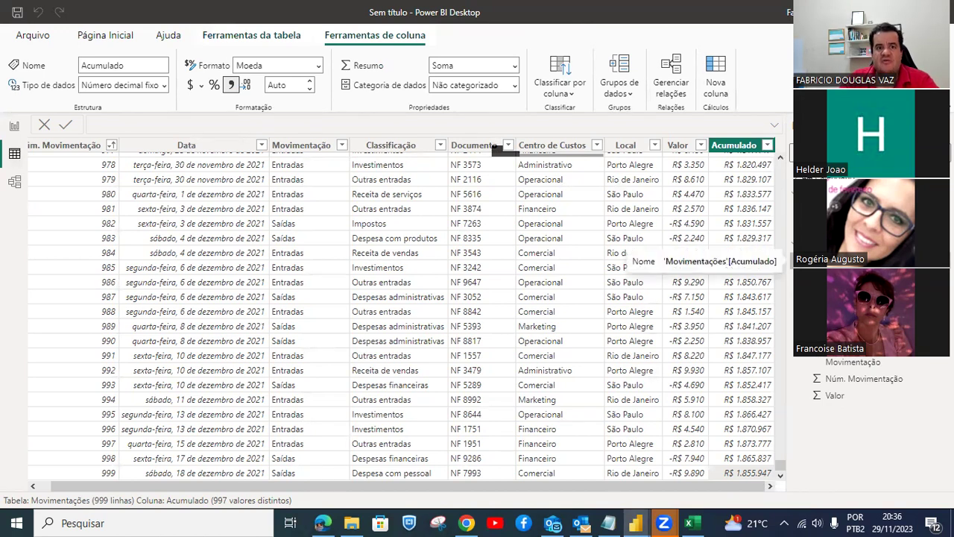
{"action": "left_click", "coordinate": [291, 84]}
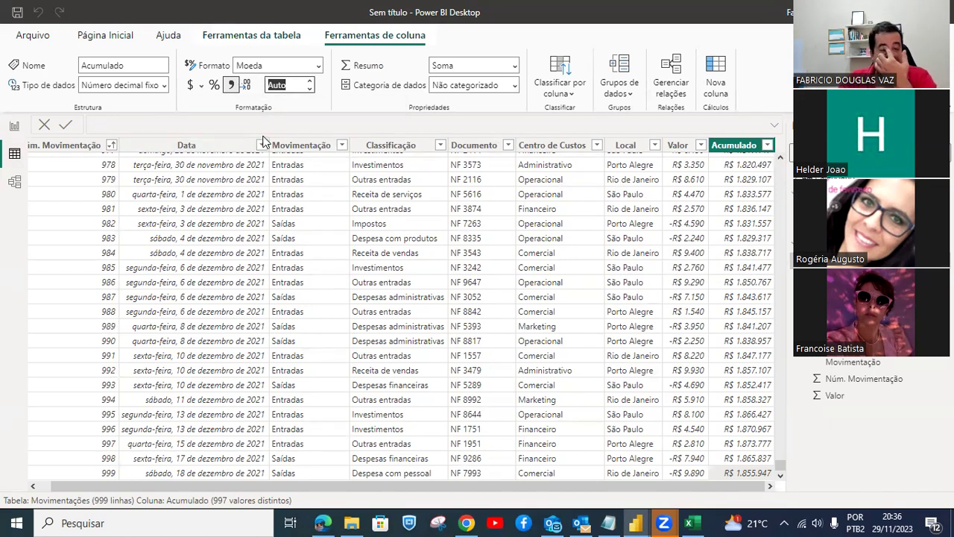
{"action": "left_click", "coordinate": [312, 87]}
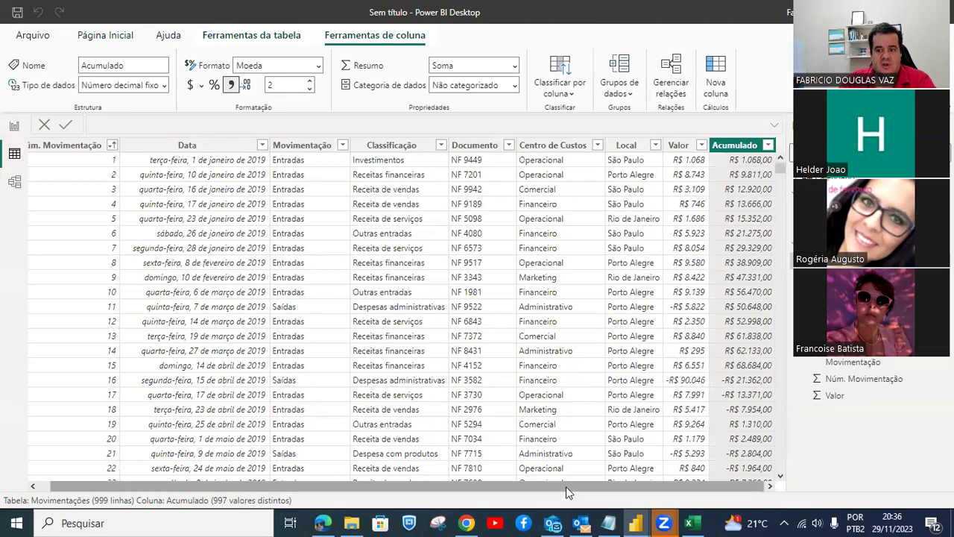
{"action": "left_click_drag", "start_coordinate": [780, 168], "coordinate": [735, 482]}
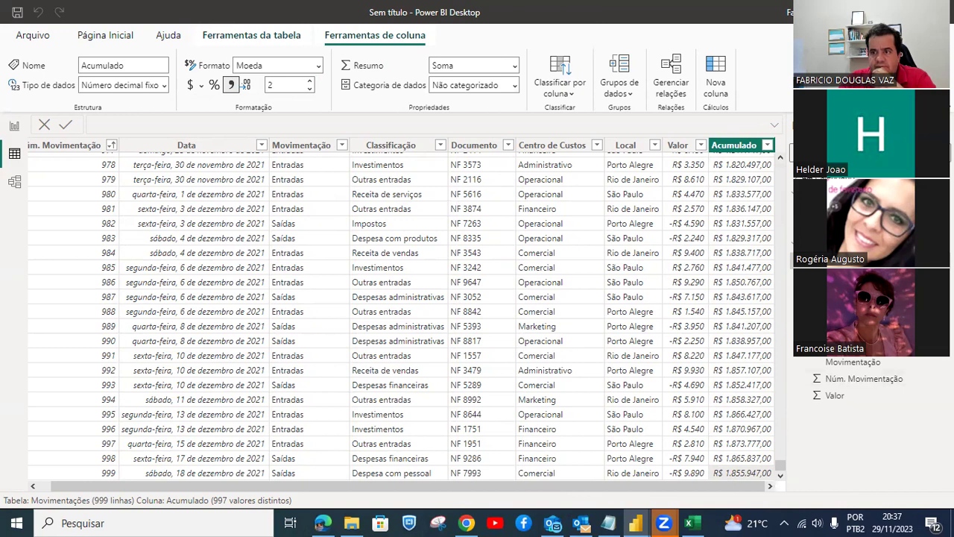
Set the Acumulado column to 0 decimal places, check its last row, and return to the report page.
{"action": "left_click", "coordinate": [310, 89]}
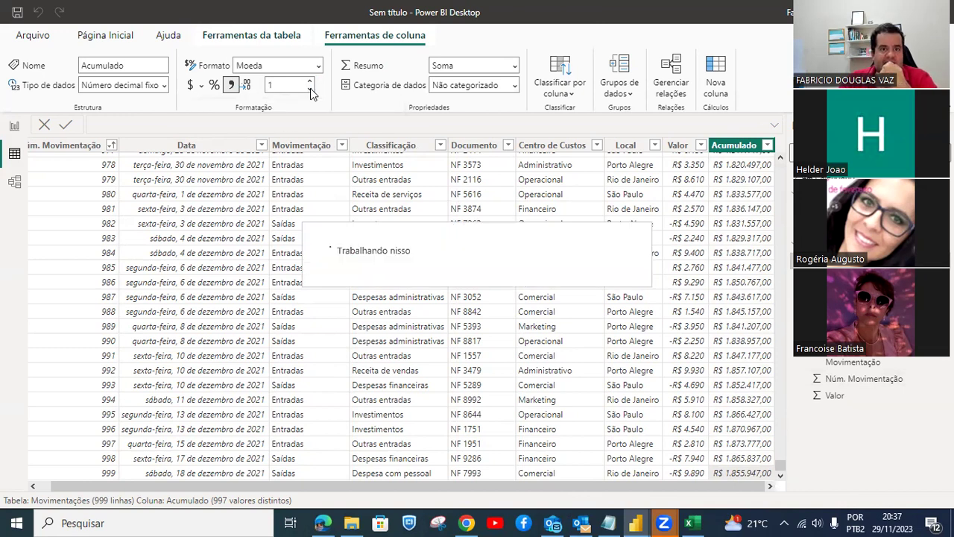
{"action": "left_click", "coordinate": [311, 89]}
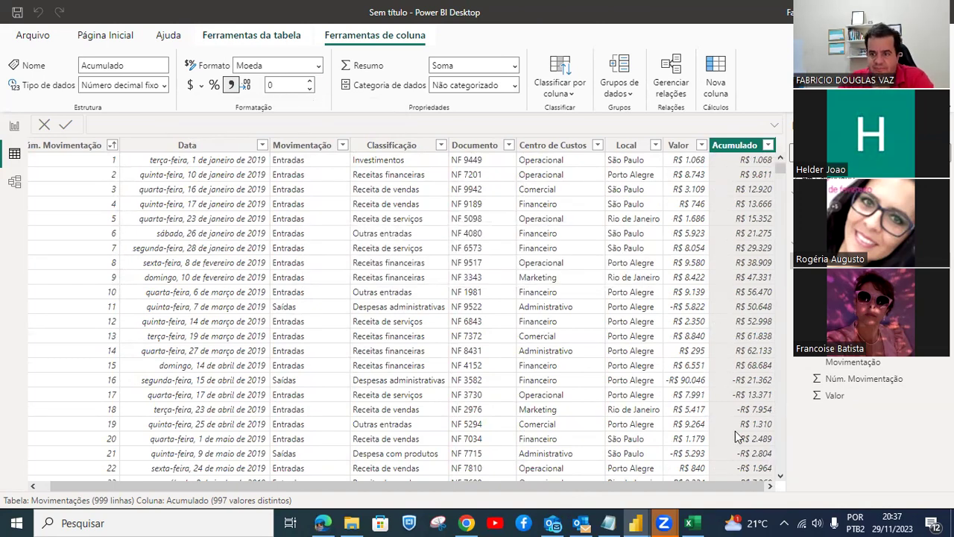
{"action": "left_click_drag", "start_coordinate": [781, 168], "coordinate": [792, 487]}
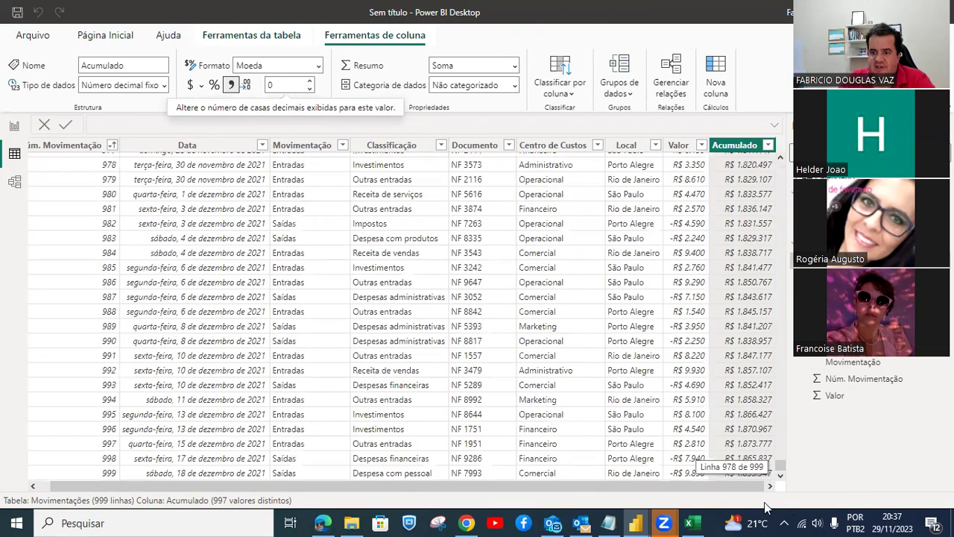
{"action": "left_click_drag", "start_coordinate": [734, 488], "coordinate": [748, 484]}
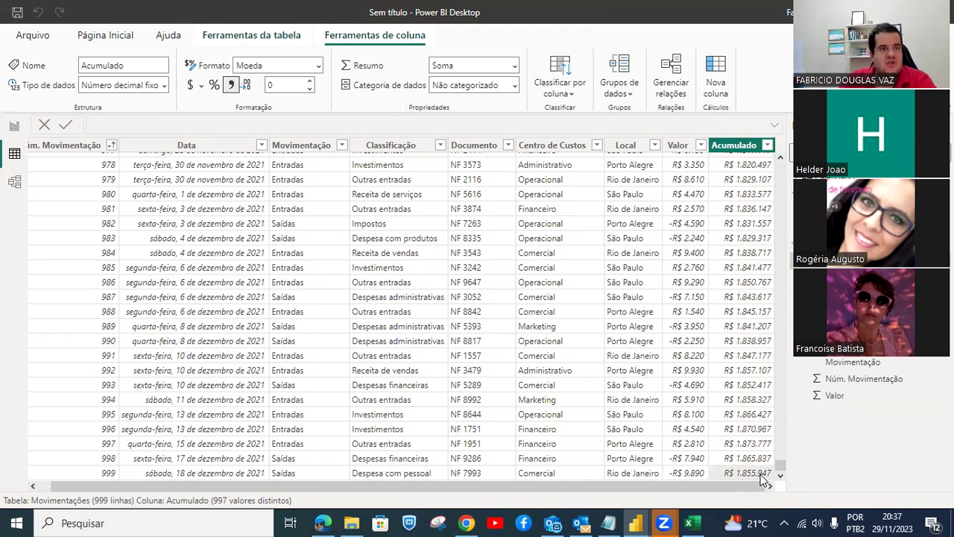
{"action": "left_click", "coordinate": [14, 125]}
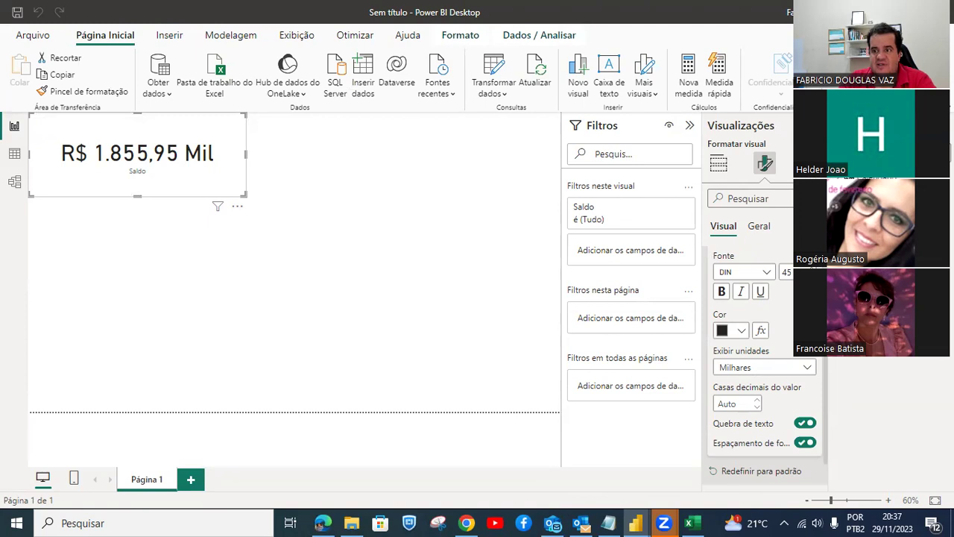
Set the Saldo measure's format to 2 decimal places, trying 0, 1 and 3 decimals on the card as well.
{"action": "left_click", "coordinate": [874, 249]}
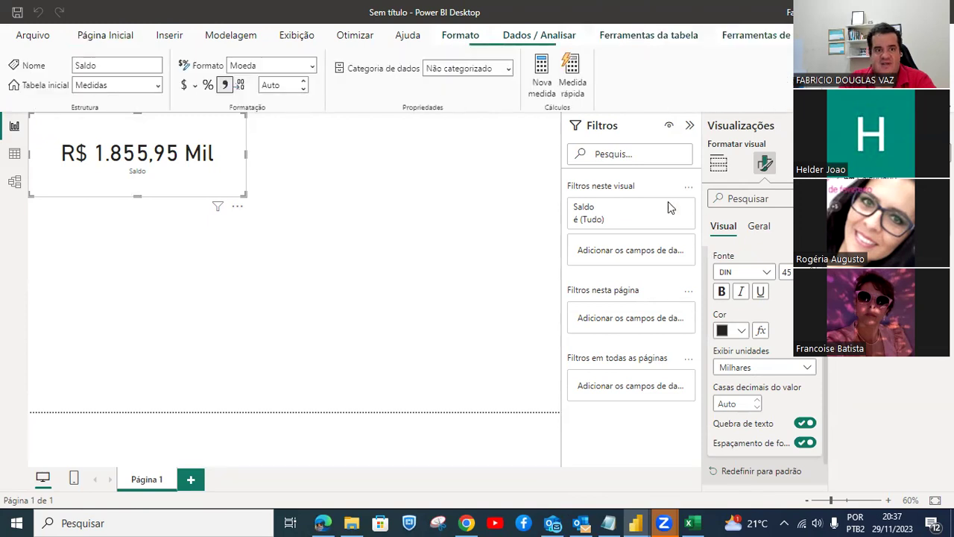
{"action": "left_click", "coordinate": [304, 89]}
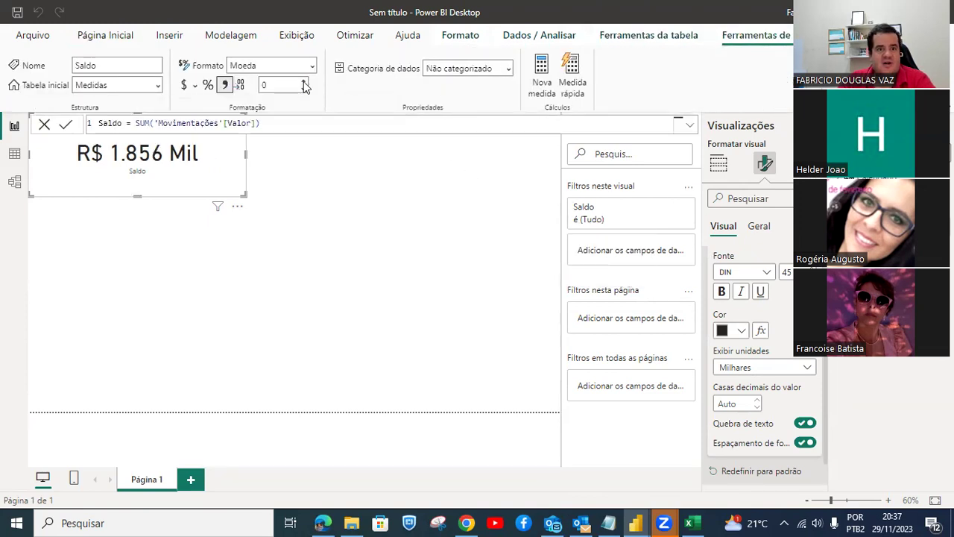
{"action": "left_click", "coordinate": [303, 84]}
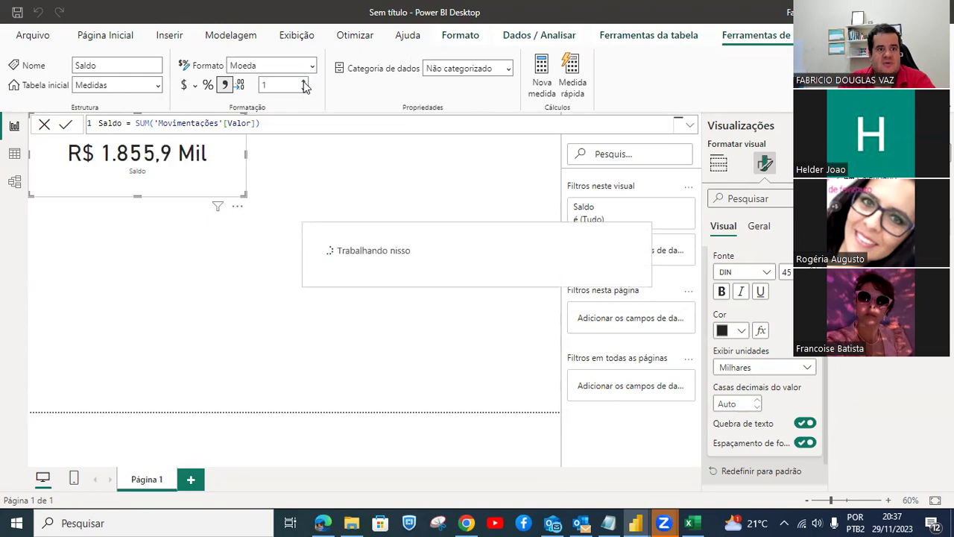
{"action": "left_click", "coordinate": [304, 82]}
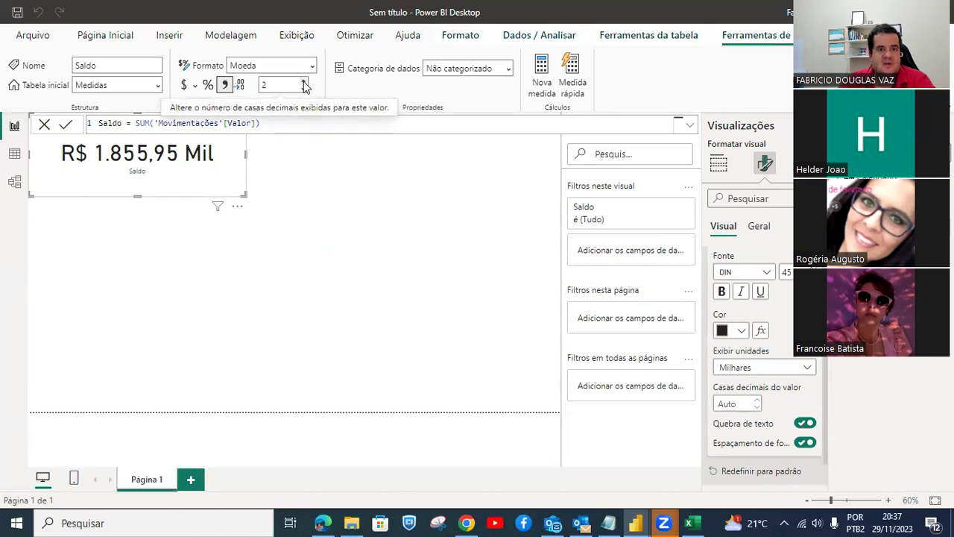
{"action": "left_click", "coordinate": [304, 82]}
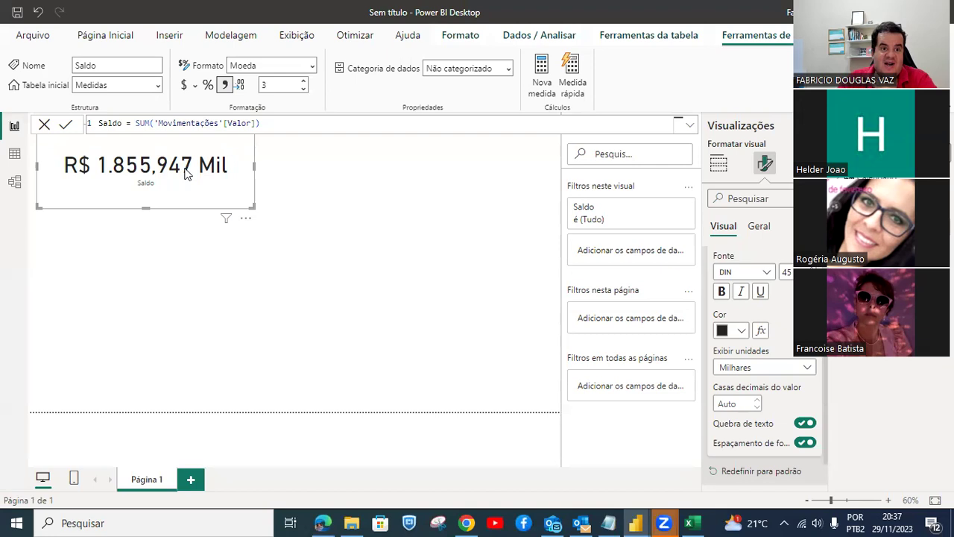
{"action": "left_click", "coordinate": [303, 89]}
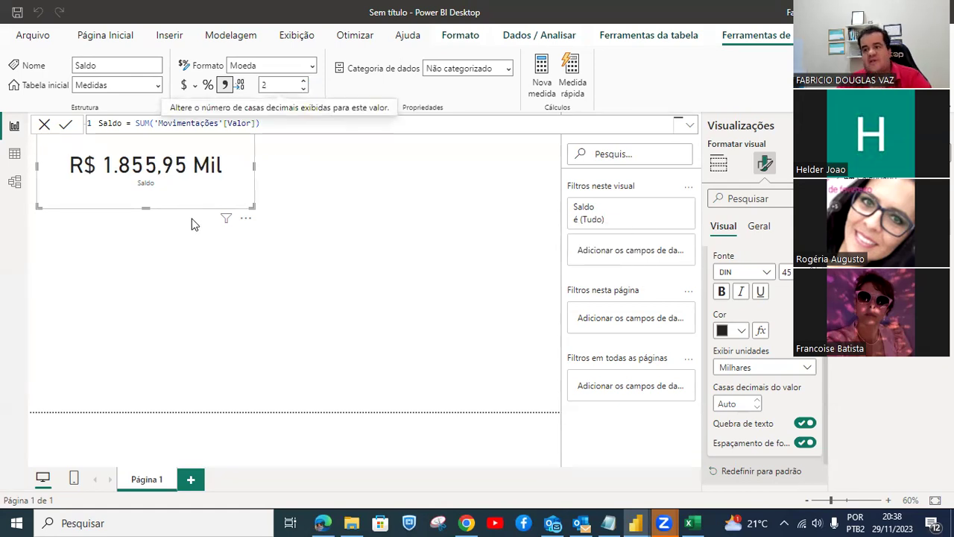
Examine the Valor column and the Entradas and Saídas entries of the Movimentação column in the Movimentações table.
{"action": "left_click", "coordinate": [14, 152]}
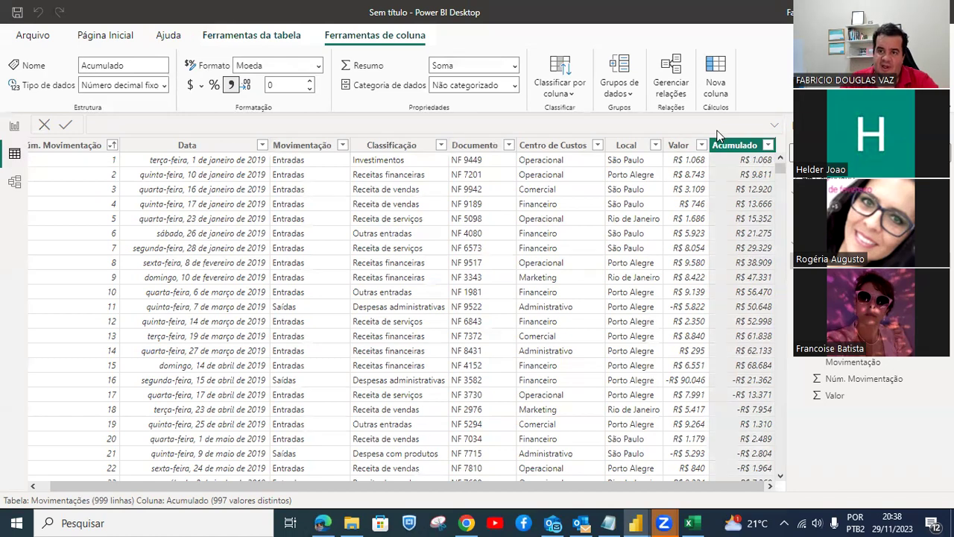
{"action": "left_click", "coordinate": [682, 145]}
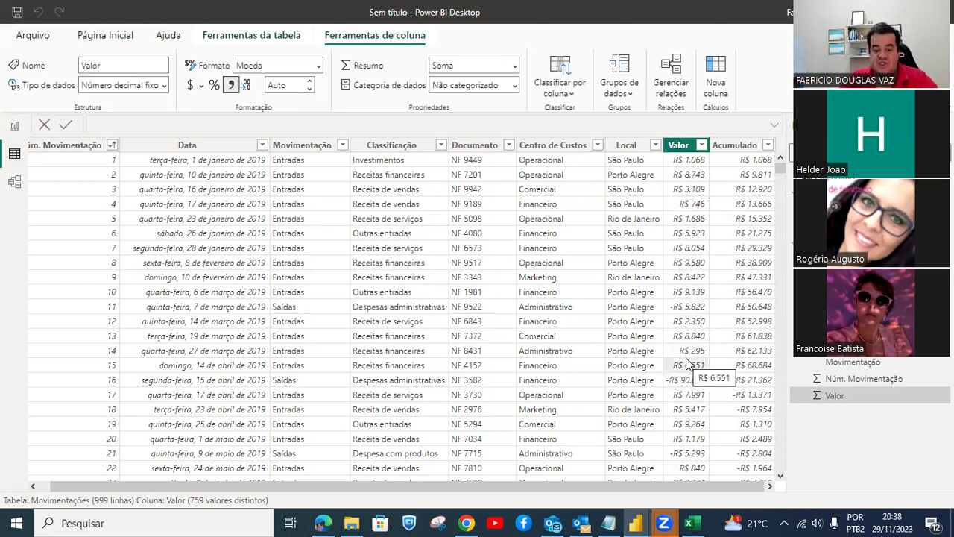
{"action": "mouse_move", "coordinate": [664, 137]}
{"action": "left_mouse_down"}
{"action": "mouse_move", "coordinate": [714, 326]}
{"action": "mouse_move", "coordinate": [712, 388]}
{"action": "left_mouse_up"}
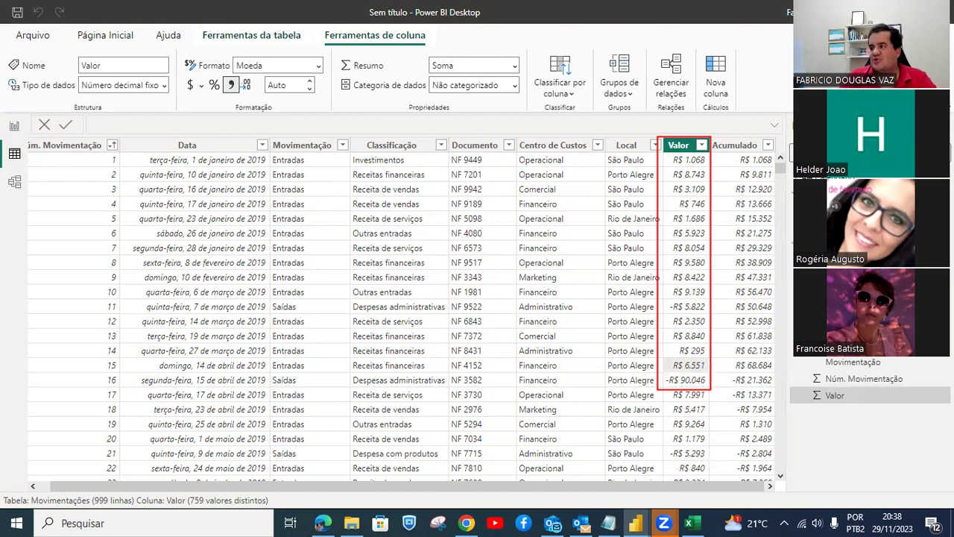
{"action": "left_click", "coordinate": [684, 365]}
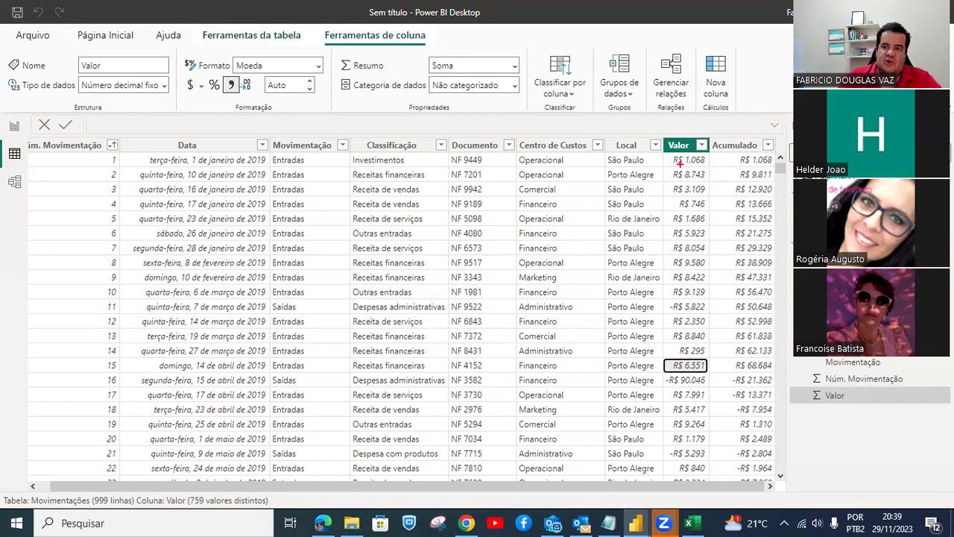
{"action": "mouse_move", "coordinate": [662, 131]}
{"action": "left_mouse_down"}
{"action": "mouse_move", "coordinate": [712, 279]}
{"action": "mouse_move", "coordinate": [714, 473]}
{"action": "left_mouse_up"}
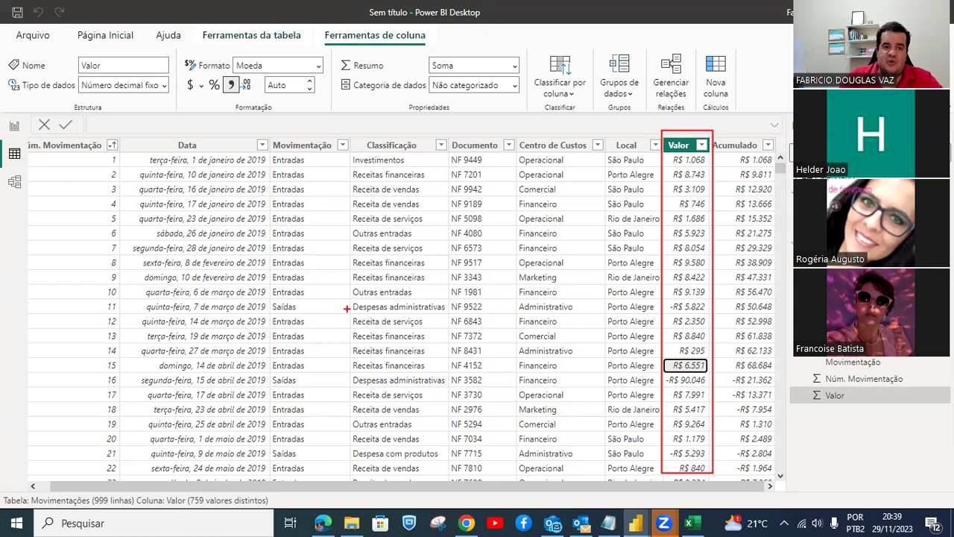
{"action": "left_click_drag", "start_coordinate": [266, 152], "coordinate": [346, 167]}
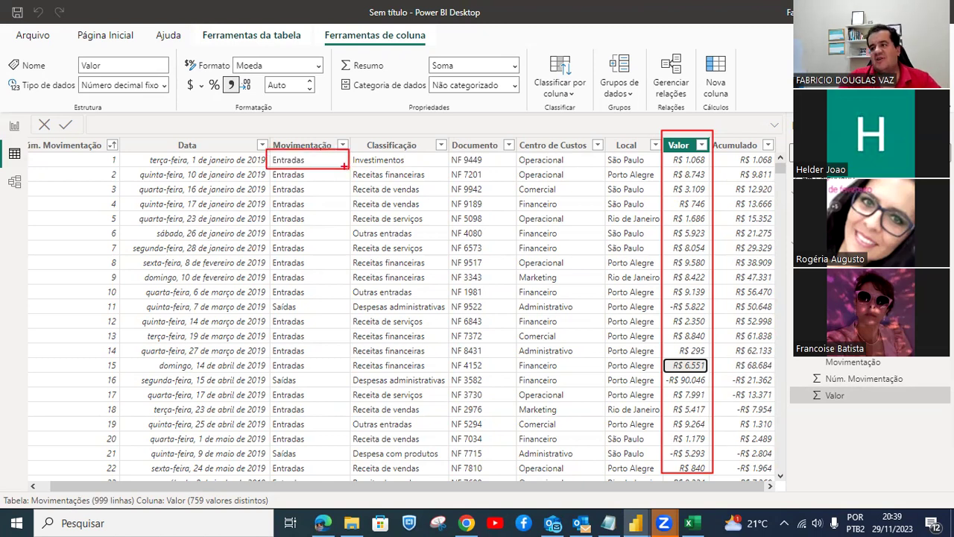
{"action": "key", "text": "e"}
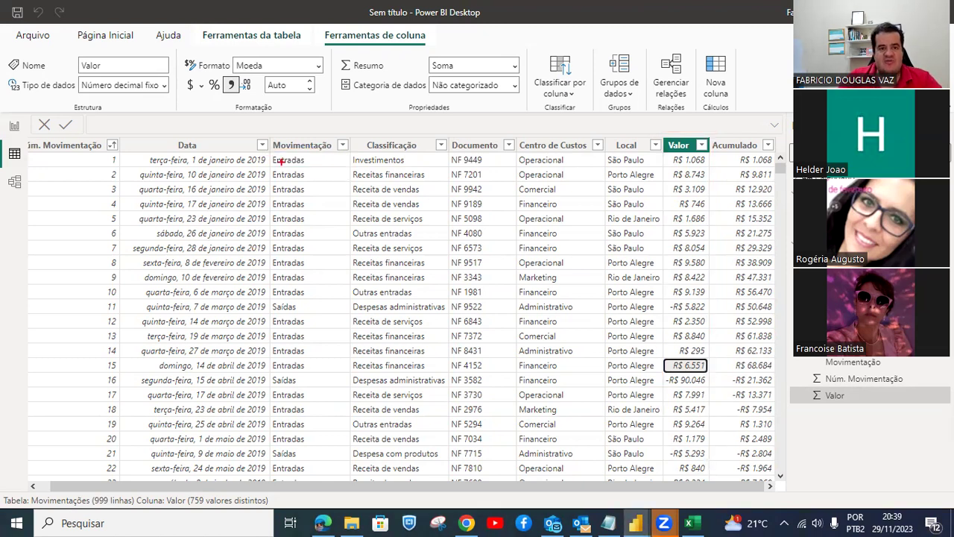
{"action": "mouse_move", "coordinate": [267, 147]}
{"action": "left_mouse_down"}
{"action": "mouse_move", "coordinate": [356, 388]}
{"action": "mouse_move", "coordinate": [355, 366]}
{"action": "mouse_move", "coordinate": [352, 374]}
{"action": "left_mouse_up"}
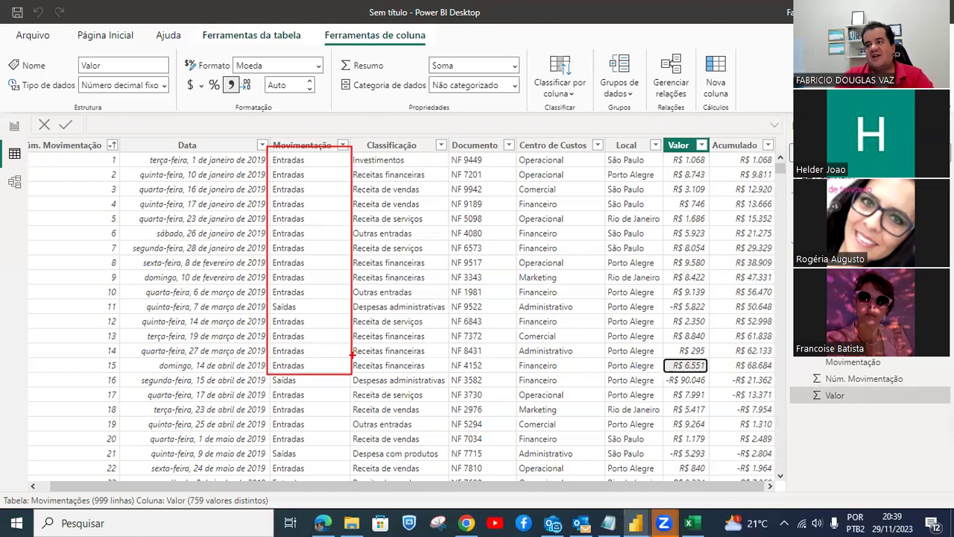
{"action": "key", "text": "Escape"}
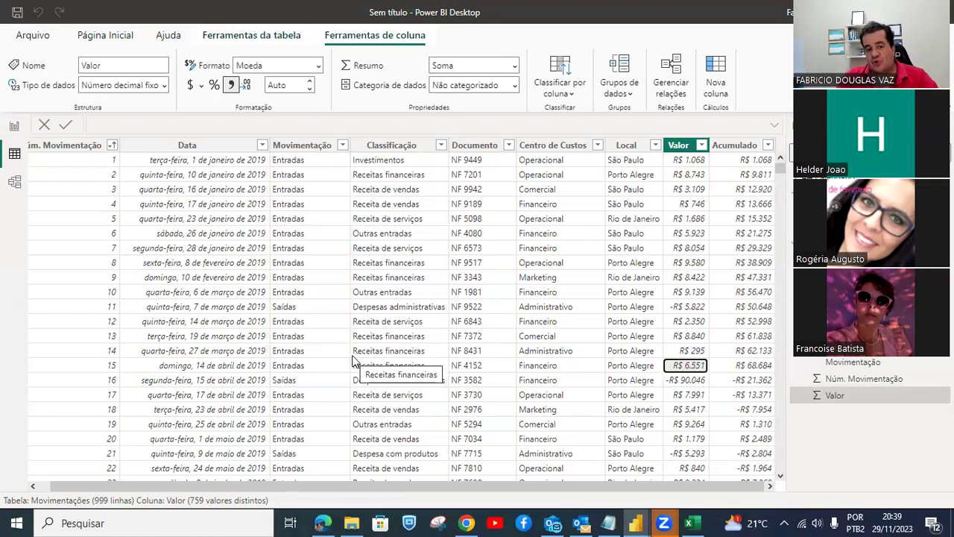
{"action": "key", "text": "ctrl+2"}
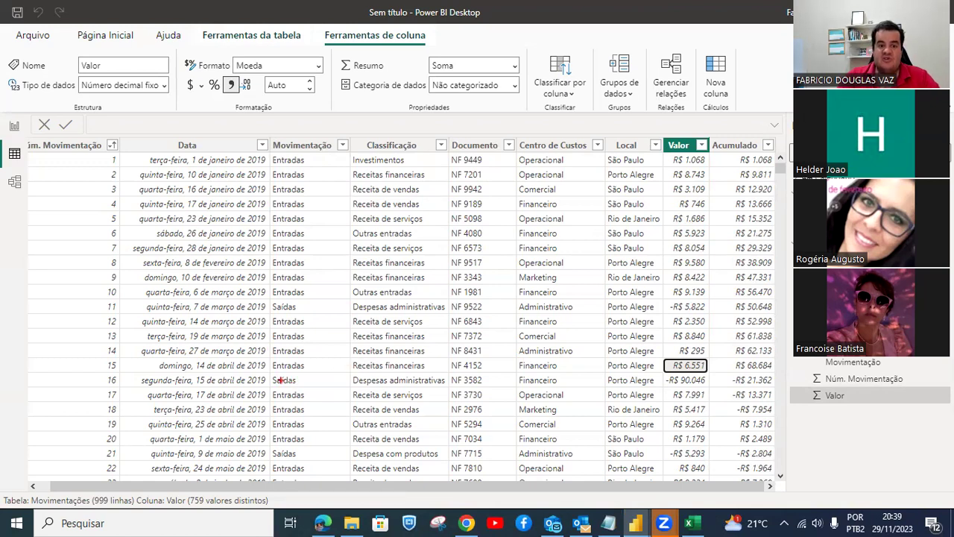
{"action": "left_click_drag", "start_coordinate": [271, 369], "coordinate": [345, 387]}
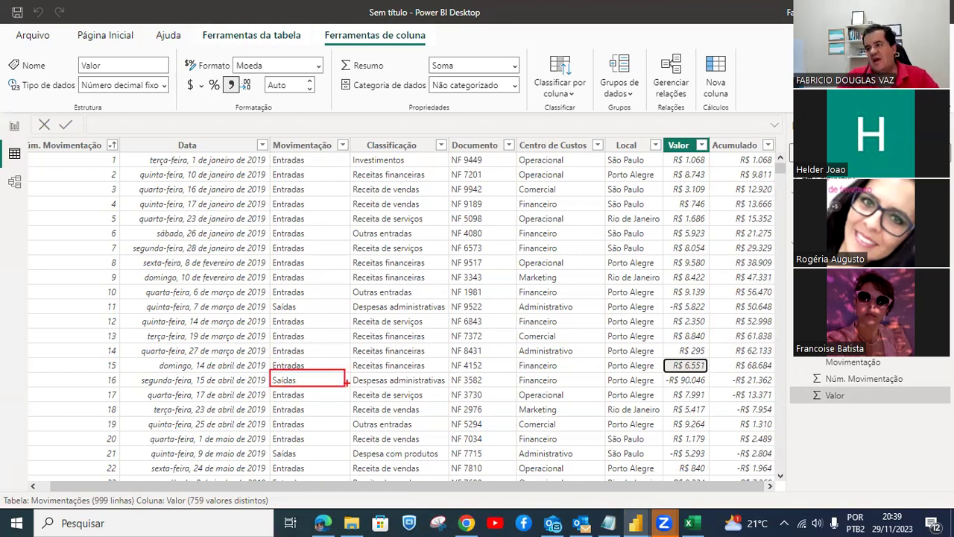
{"action": "key", "text": "Escape"}
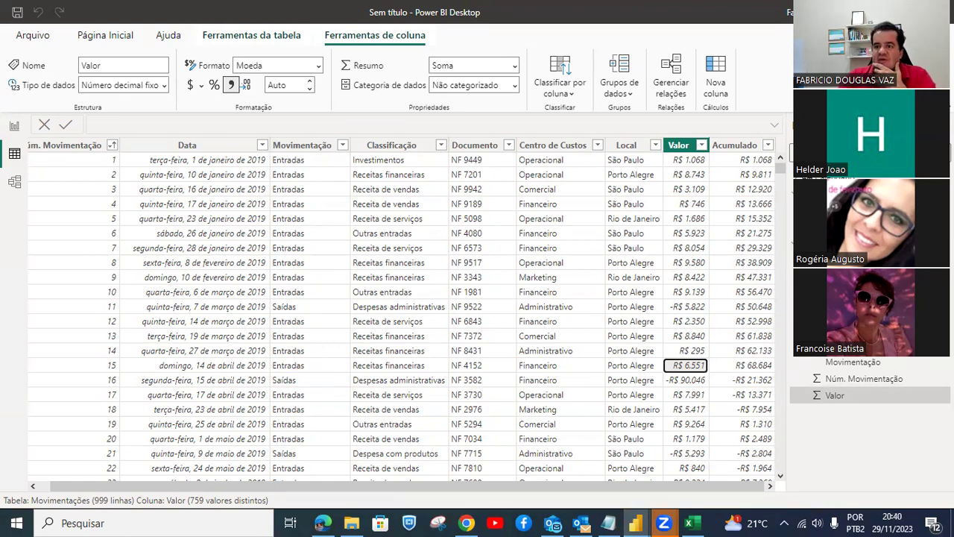
Create a new measure in the Medidas table and name it Total Entradas.
{"action": "left_click", "coordinate": [839, 193]}
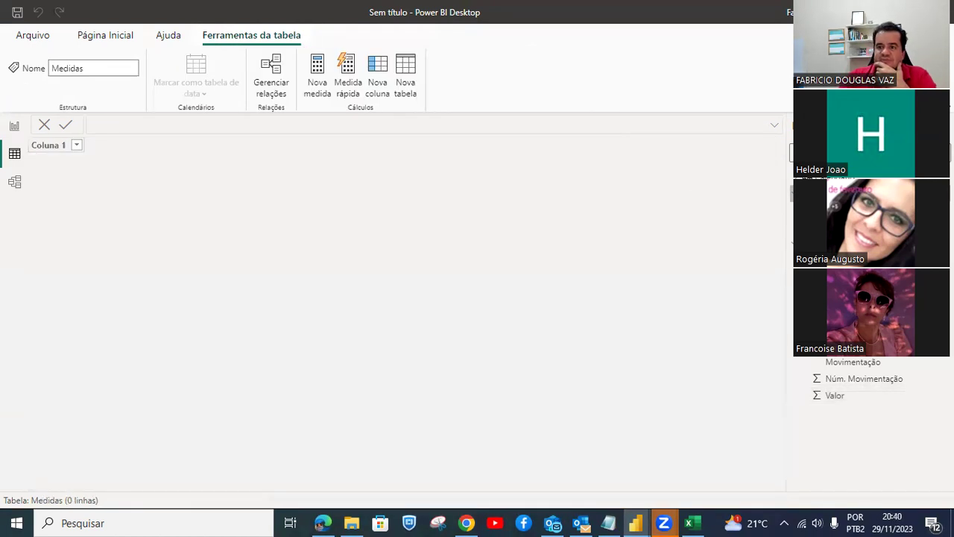
{"action": "right_click", "coordinate": [832, 193]}
{"action": "left_click", "coordinate": [747, 201]}
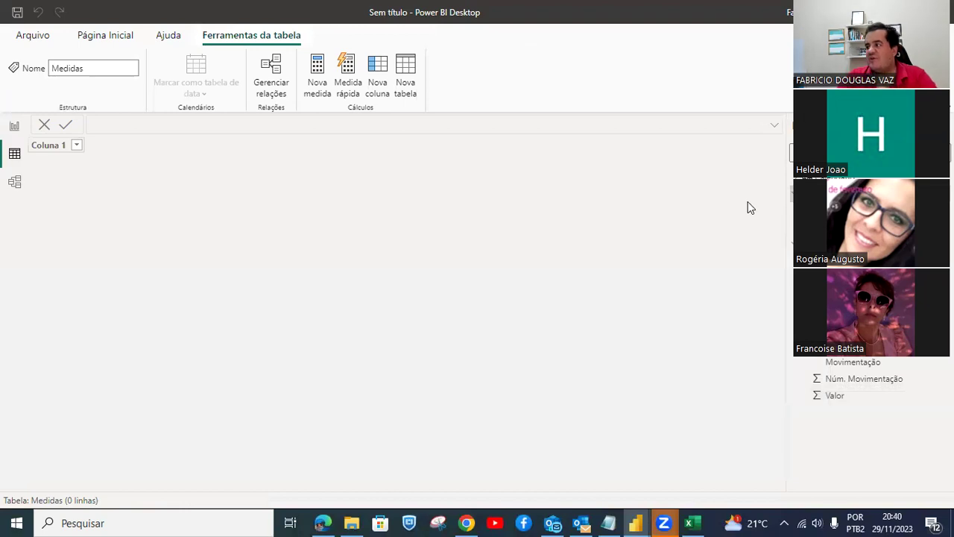
{"action": "double_click", "coordinate": [116, 125]}
{"action": "type", "text": "Total "}
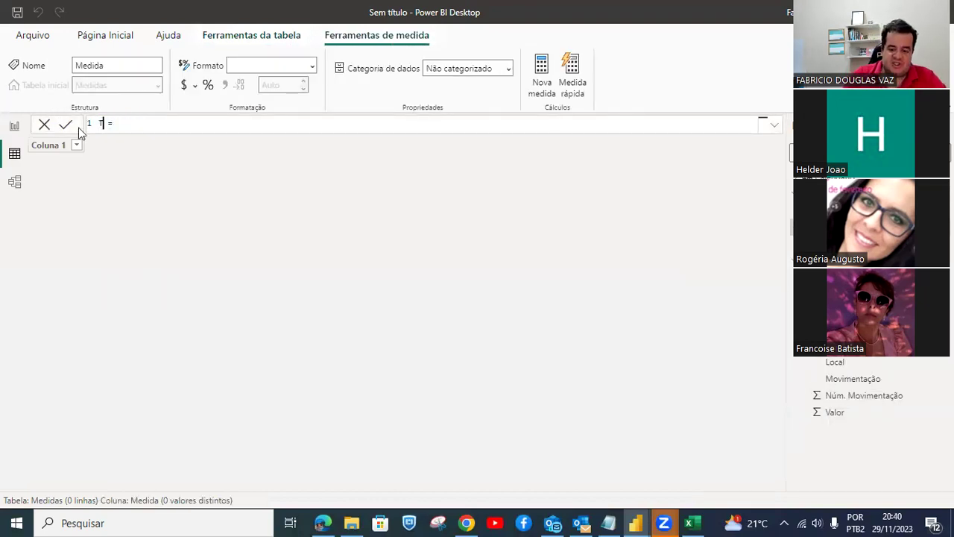
{"action": "type", "text": "E"}
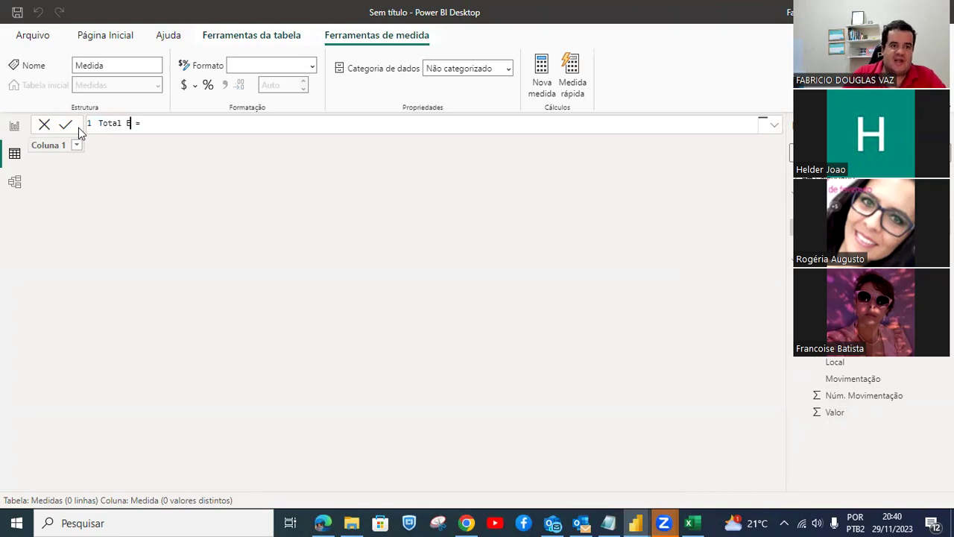
{"action": "type", "text": "ntradas"}
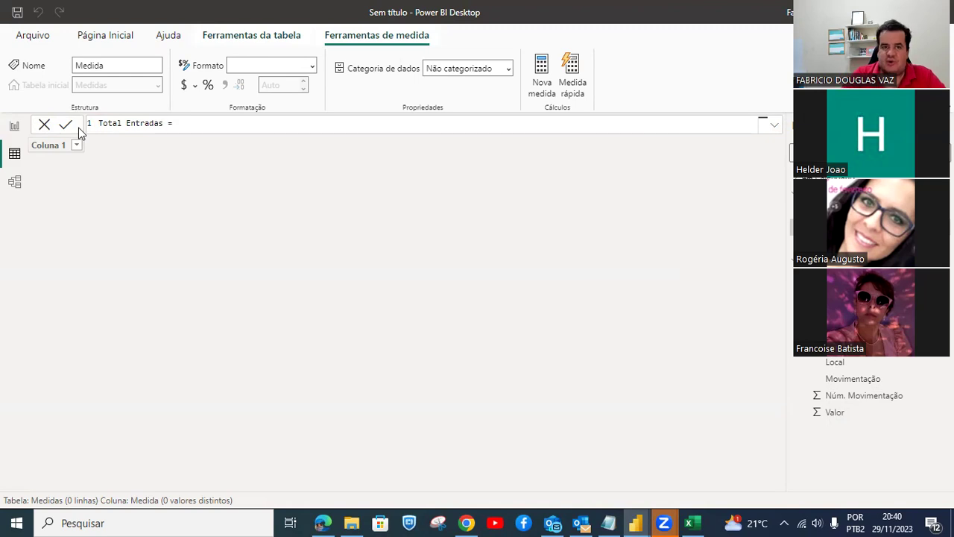
{"action": "key", "text": "End"}
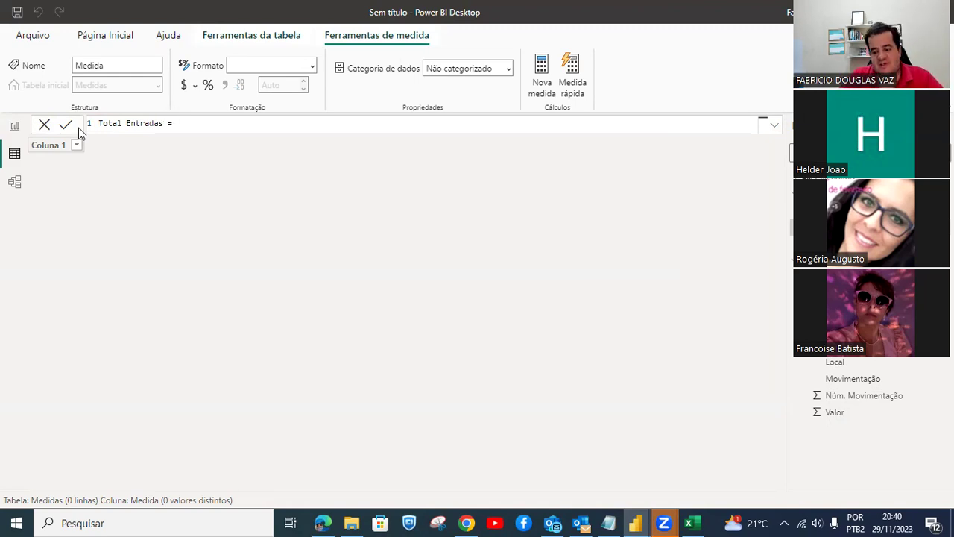
Begin the Total Entradas measure's formula with a CALCULATE function that contains a SUM.
{"action": "type", "text": "calc"}
{"action": "key", "text": "Tab"}
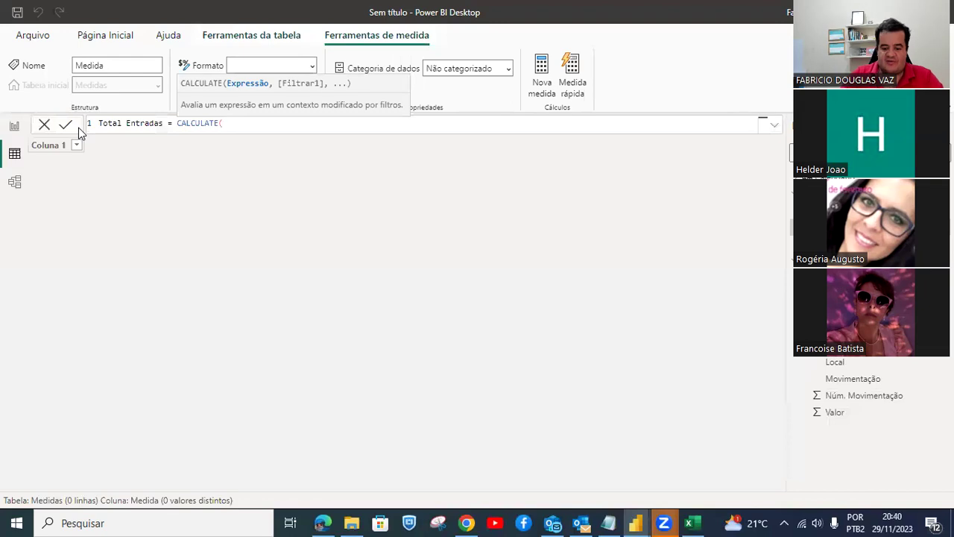
{"action": "type", "text": "sum"}
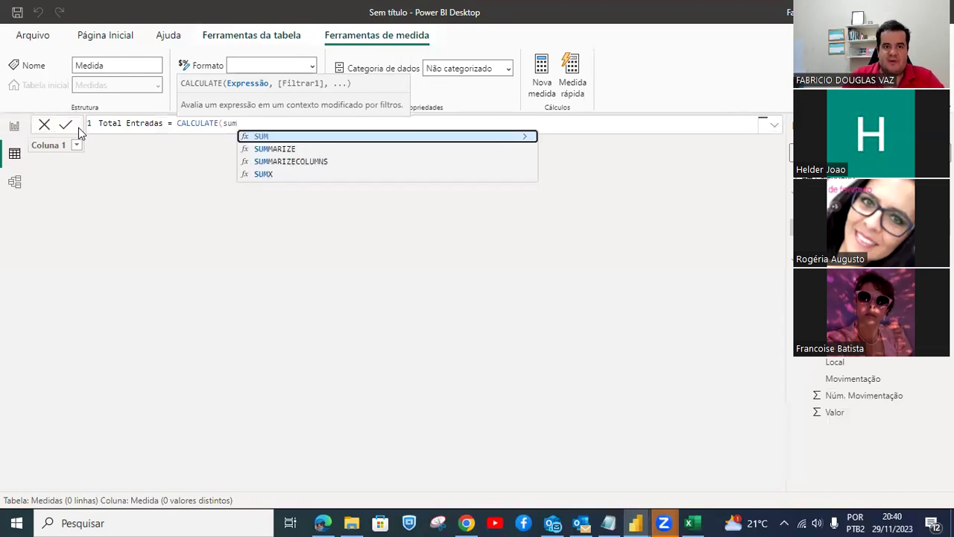
{"action": "key", "text": "Tab"}
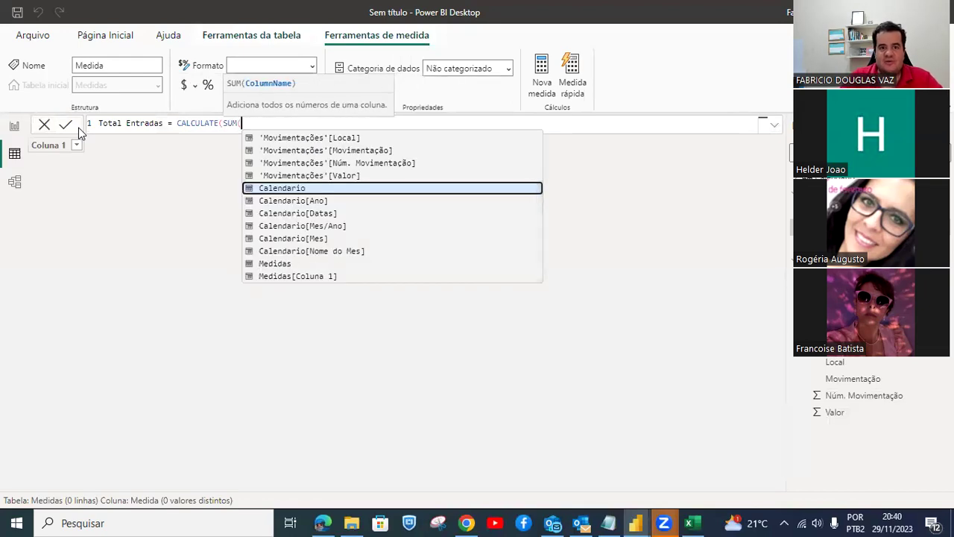
Use 'Movimentações'[Valor] as the column inside SUM and close the SUM expression.
{"action": "type", "text": "m"}
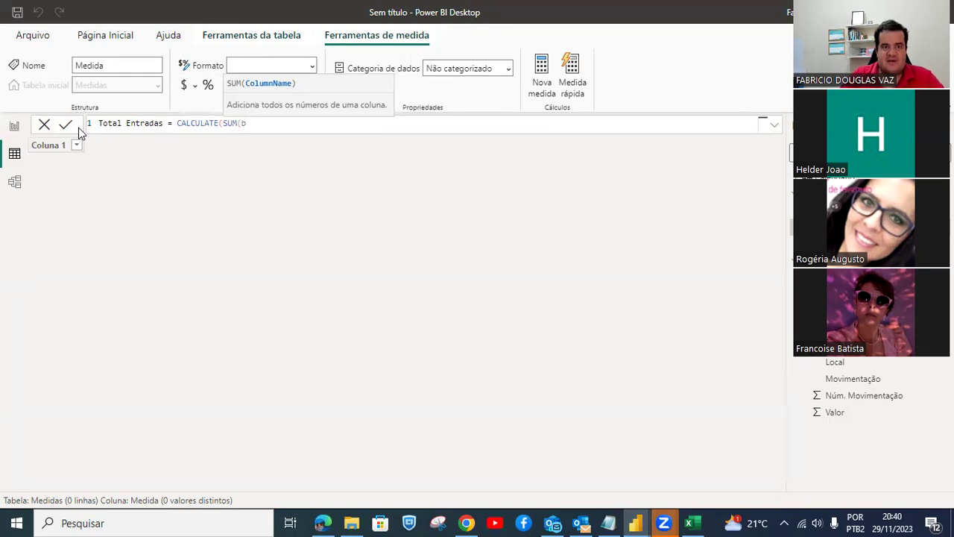
{"action": "key", "text": "BackSpace"}
{"action": "key", "text": "BackSpace"}
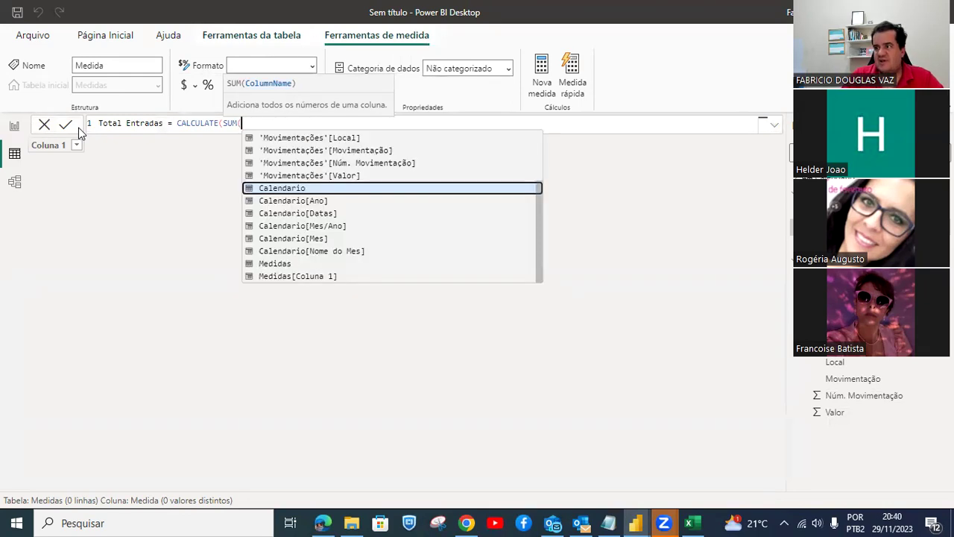
{"action": "type", "text": "mo"}
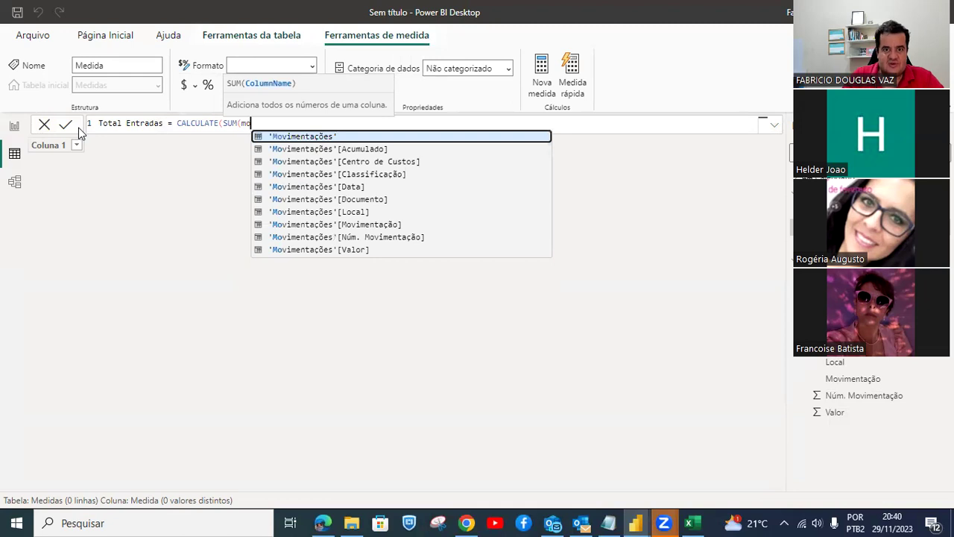
{"action": "key", "text": "Down"}
{"action": "key", "text": "Down"}
{"action": "key", "text": "Down"}
{"action": "key", "text": "Down"}
{"action": "key", "text": "Down"}
{"action": "key", "text": "Down"}
{"action": "key", "text": "Down"}
{"action": "key", "text": "Down"}
{"action": "key", "text": "Down"}
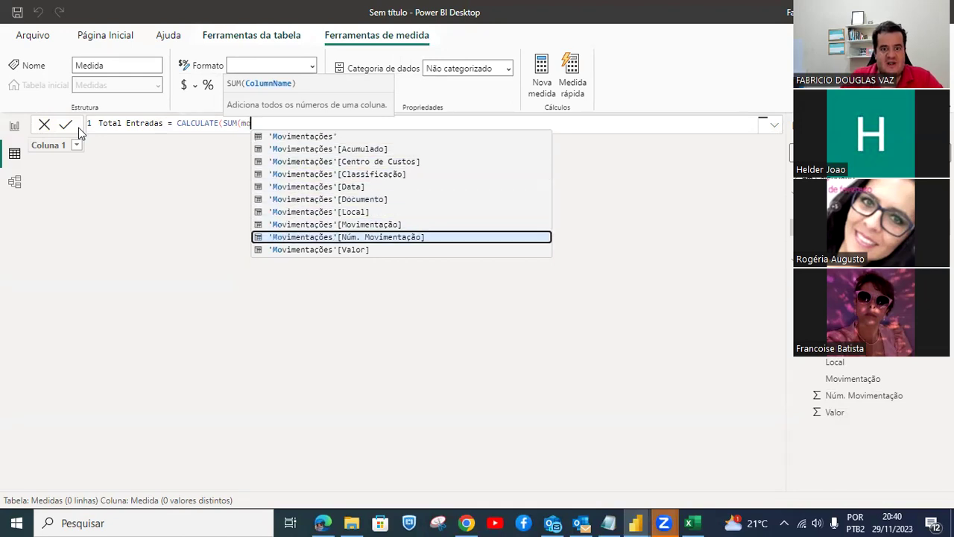
{"action": "key", "text": "Tab"}
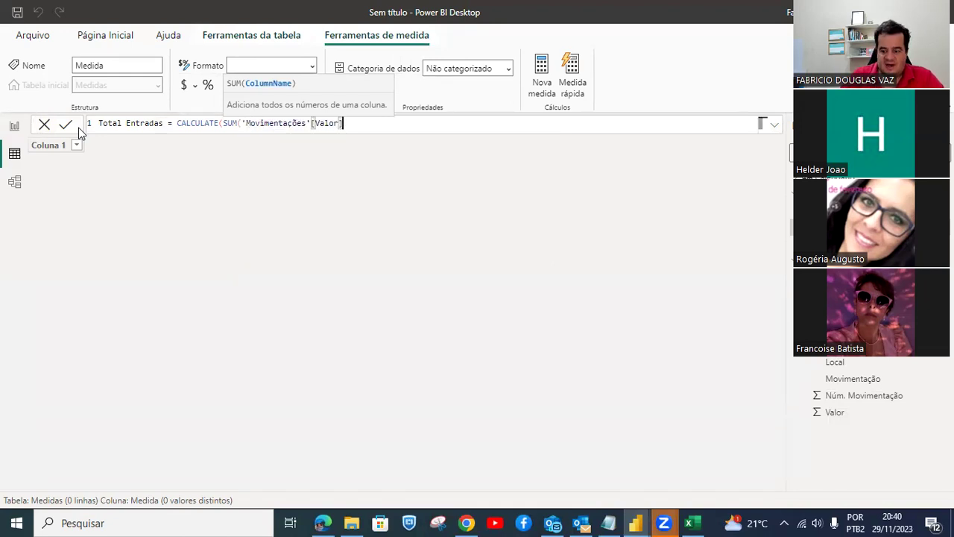
{"action": "type", "text": ")"}
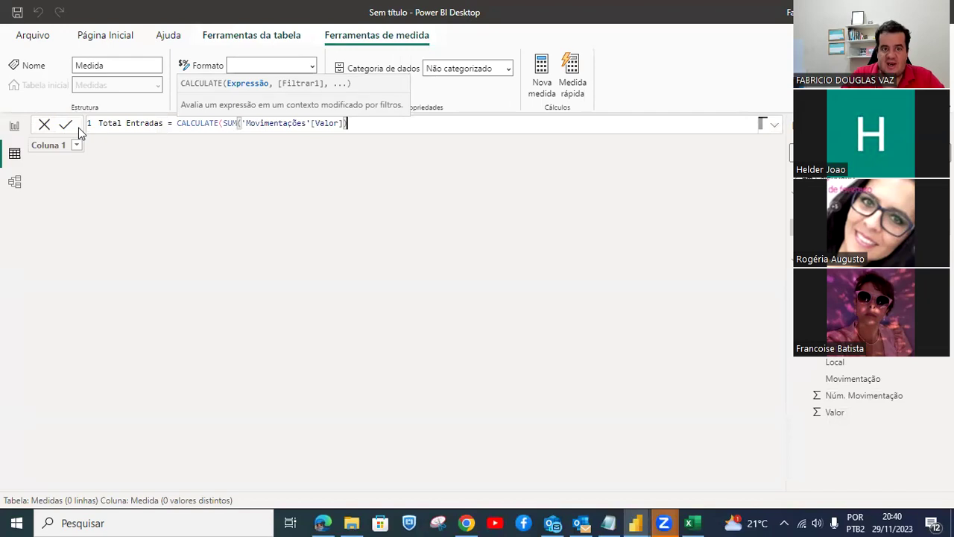
{"action": "type", "text": ","}
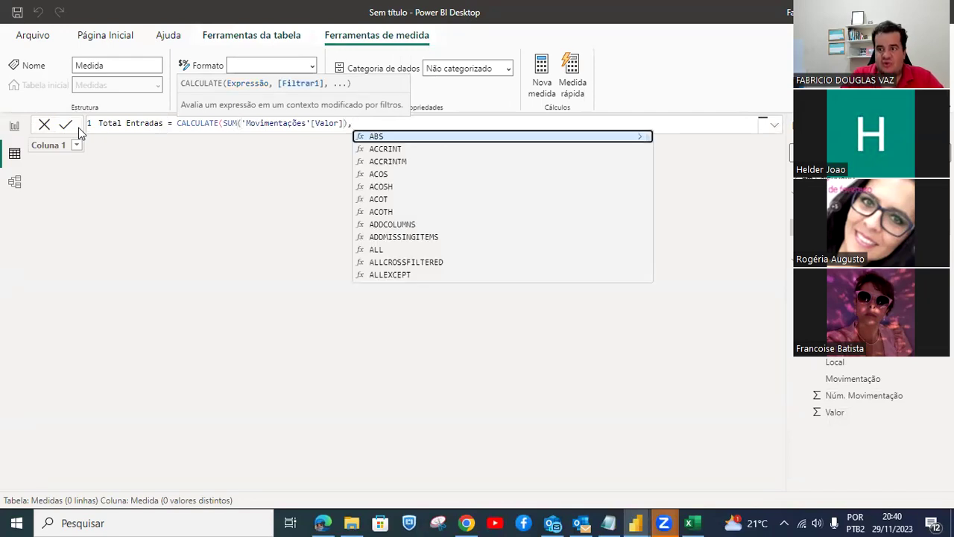
{"action": "type", "text": "mo"}
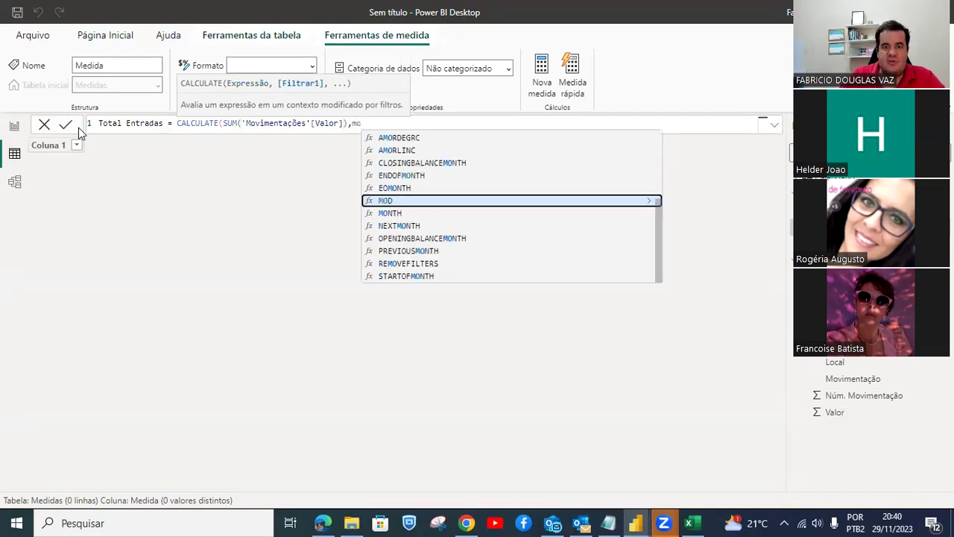
{"action": "key", "text": "BackSpace"}
{"action": "key", "text": "BackSpace"}
{"action": "key", "text": "BackSpace"}
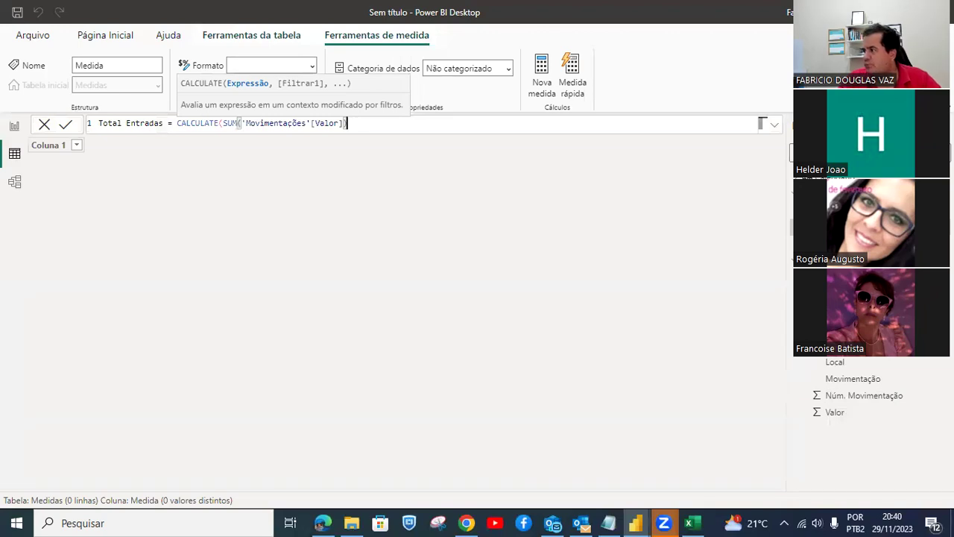
{"action": "key", "text": "Escape"}
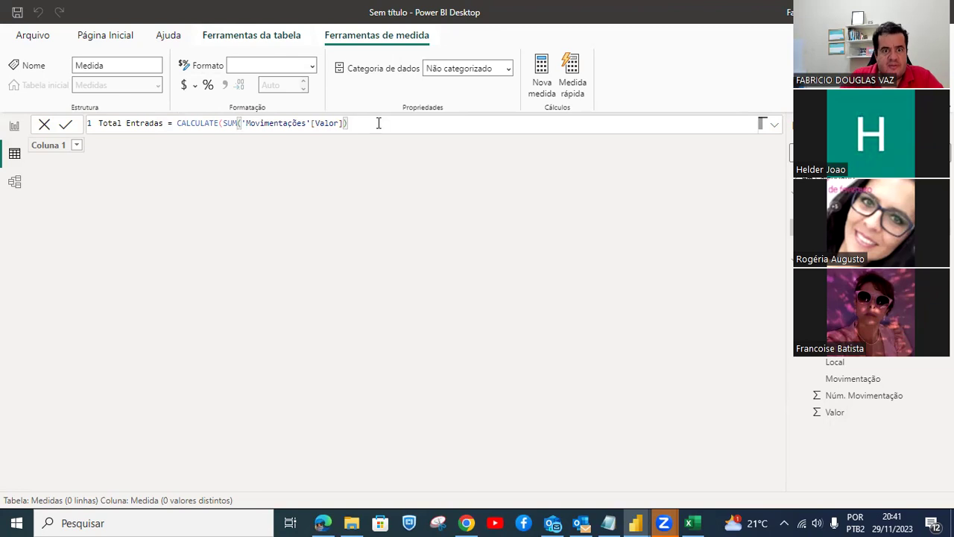
Add 'Movimentações'[Movimentação] as the column of CALCULATE's first filter argument in the Total Entradas formula.
{"action": "type", "text": ","}
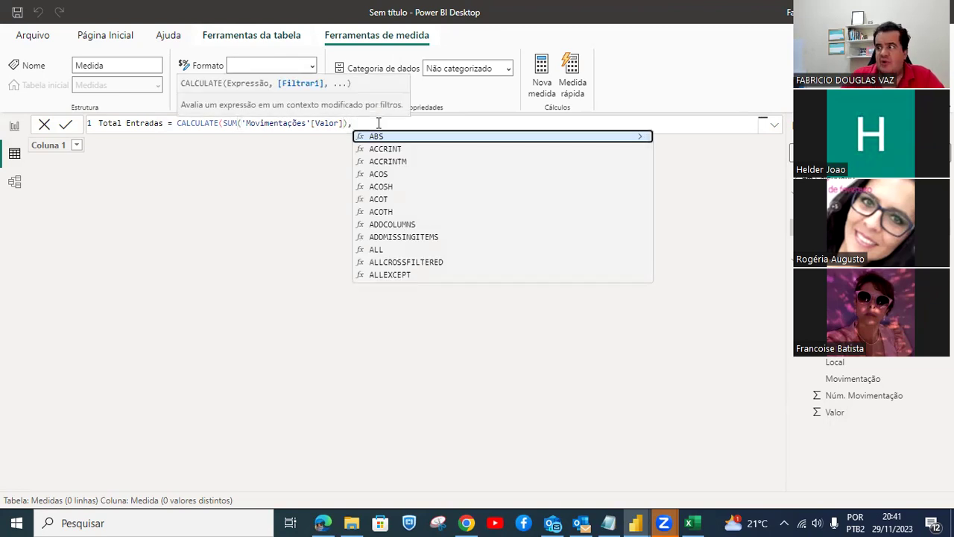
{"action": "type", "text": "Mo"}
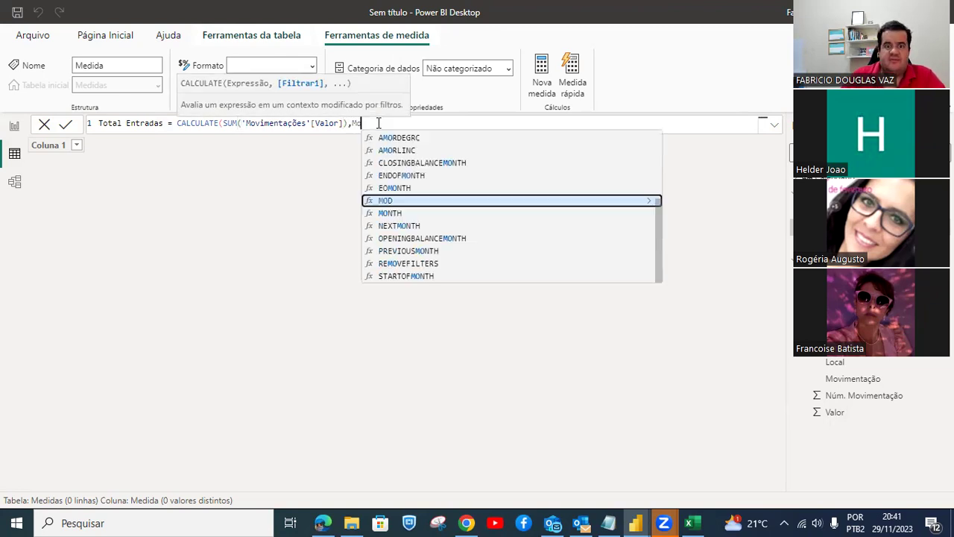
{"action": "type", "text": "v"}
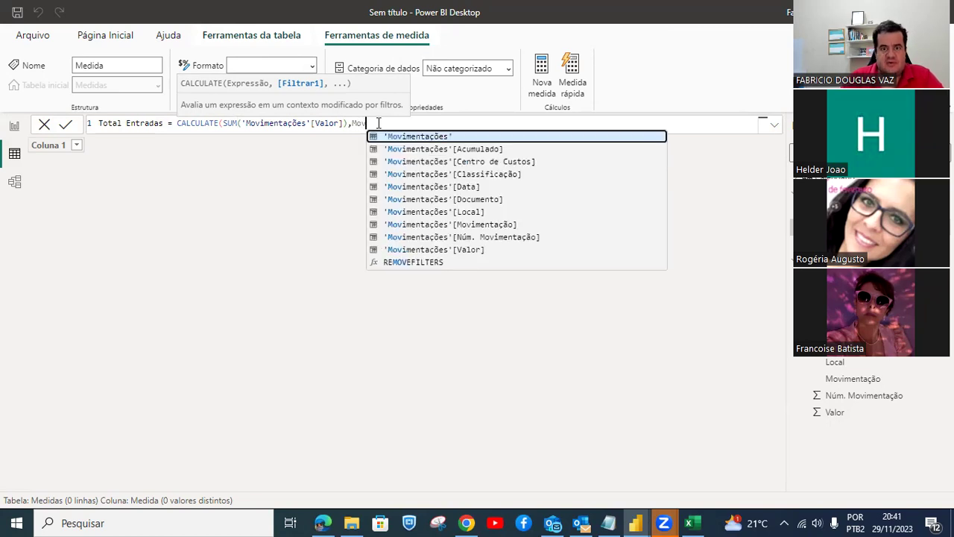
{"action": "key", "text": "Down"}
{"action": "key", "text": "Down"}
{"action": "key", "text": "Down"}
{"action": "key", "text": "Down"}
{"action": "key", "text": "Down"}
{"action": "key", "text": "Down"}
{"action": "key", "text": "Down"}
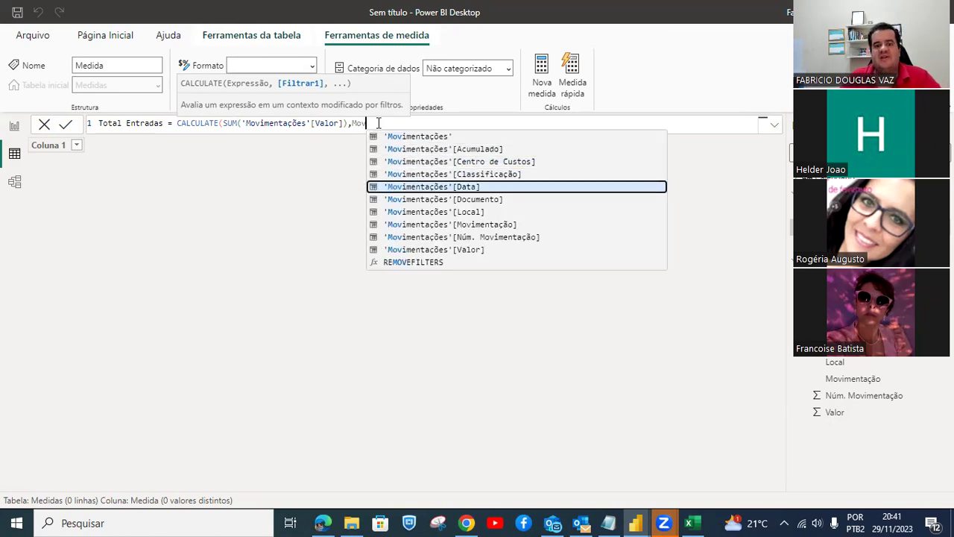
{"action": "key", "text": "Up"}
{"action": "key", "text": "Up"}
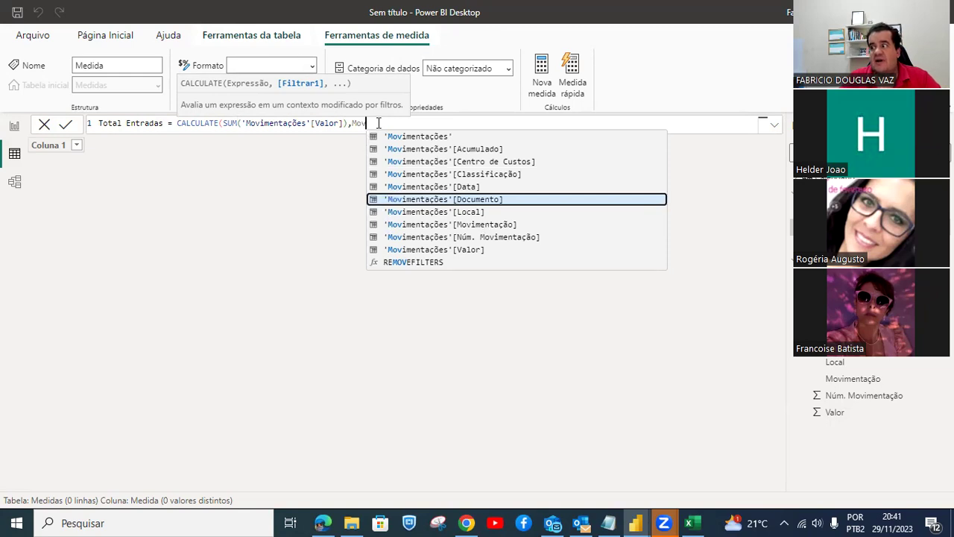
{"action": "key", "text": "Down"}
{"action": "key", "text": "Down"}
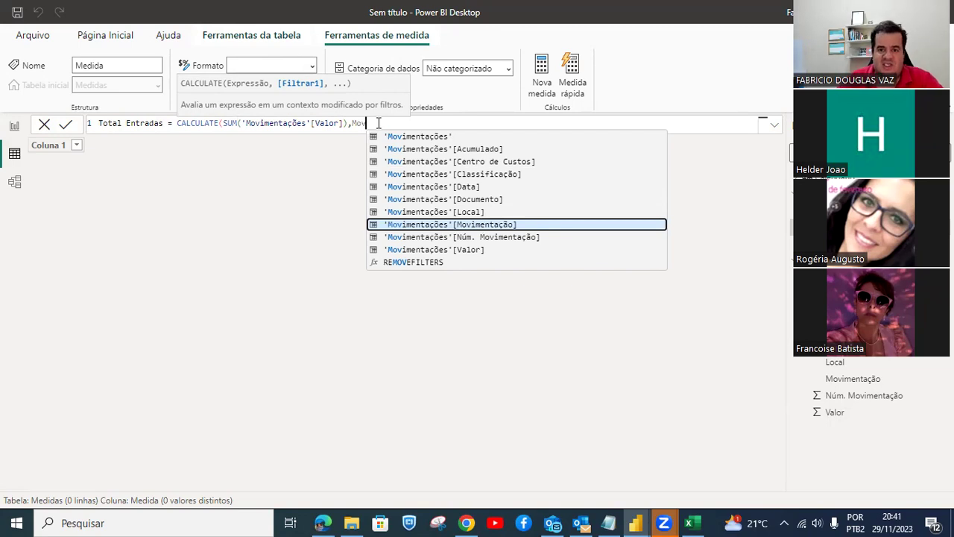
{"action": "left_click", "coordinate": [477, 225]}
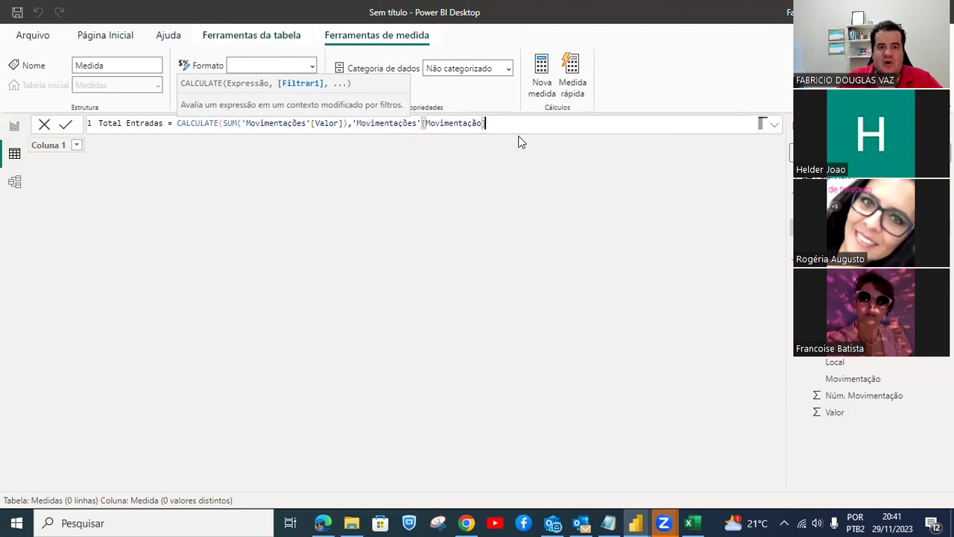
{"action": "scroll", "coordinate": [508, 125], "scroll_direction": "up", "scroll_amount": 2}
{"action": "scroll", "coordinate": [510, 126], "scroll_direction": "up", "scroll_amount": 4}
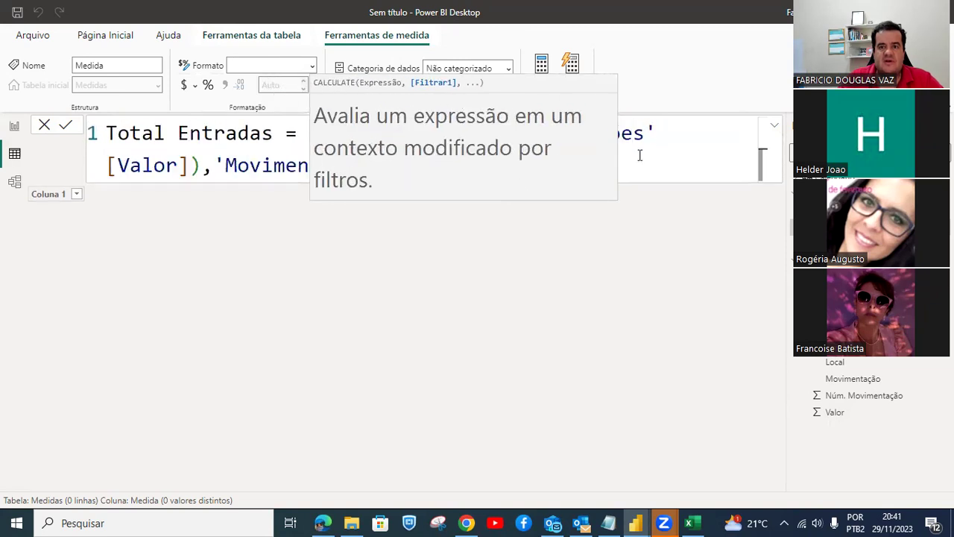
Complete the Total Entradas measure with the filter 'Movimentações'[Movimentação] = "Entradas", close the CALCULATE function and commit the formula.
{"action": "scroll", "coordinate": [624, 149], "scroll_direction": "down", "scroll_amount": 6}
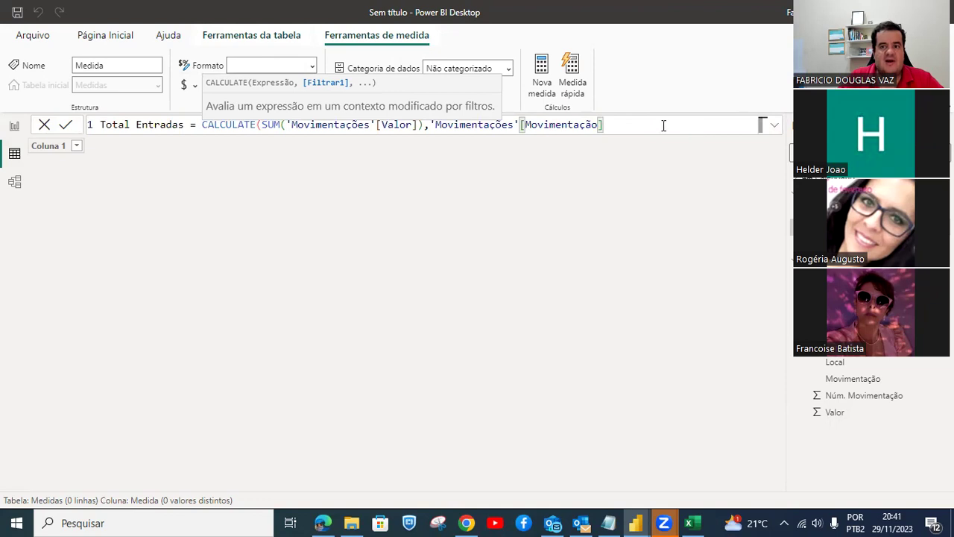
{"action": "type", "text": "="}
{"action": "type", "text": " \""}
{"action": "type", "text": "Entradas"}
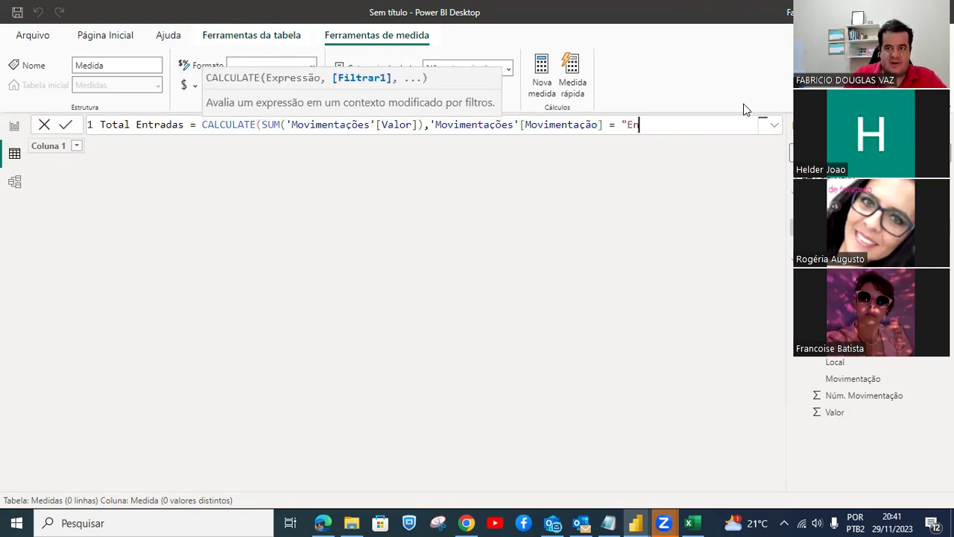
{"action": "type", "text": "\""}
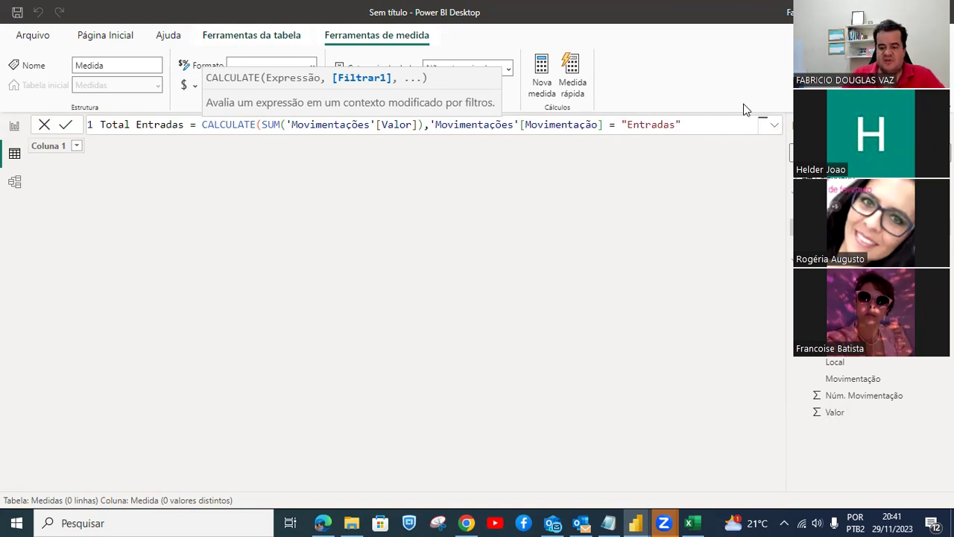
{"action": "type", "text": ")"}
{"action": "key", "text": "Return"}
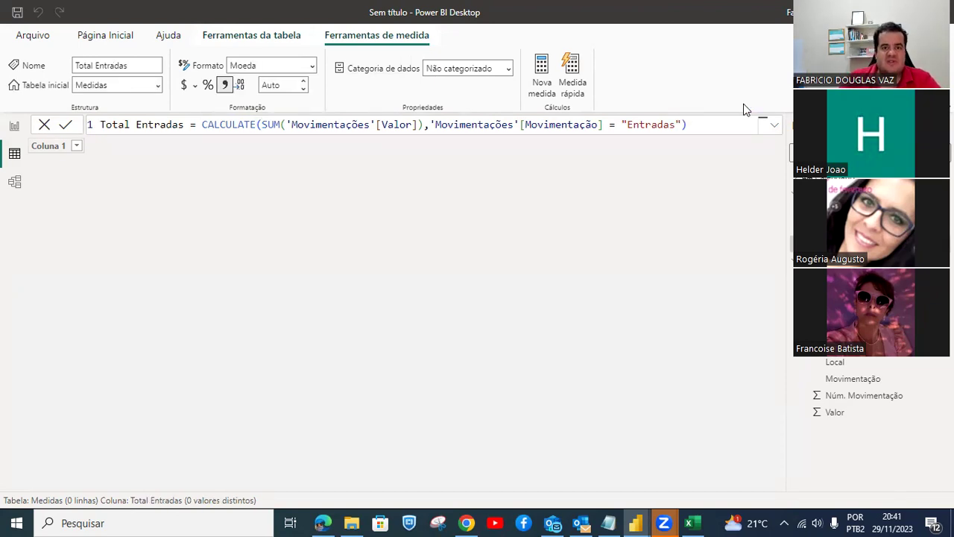
{"action": "left_click_drag", "start_coordinate": [687, 124], "coordinate": [100, 125]}
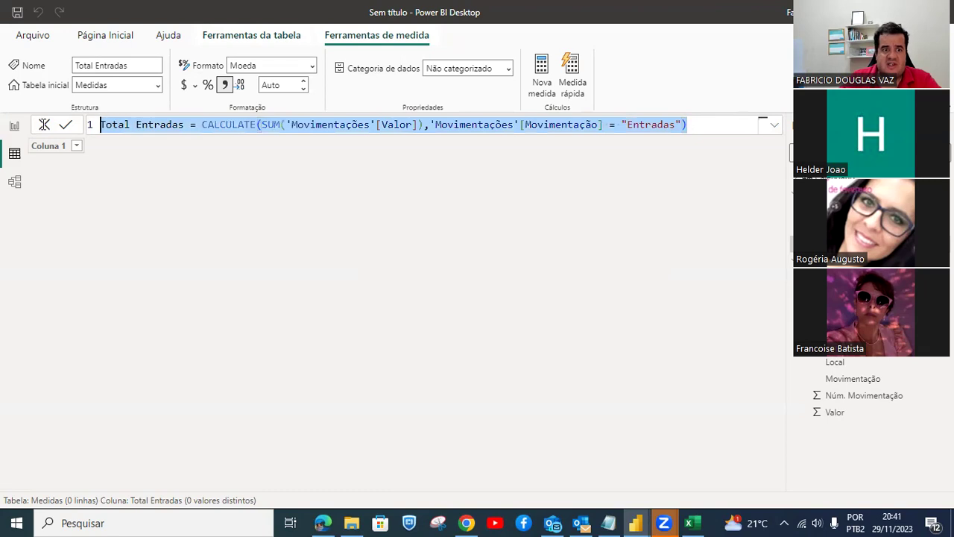
{"action": "left_click", "coordinate": [652, 126]}
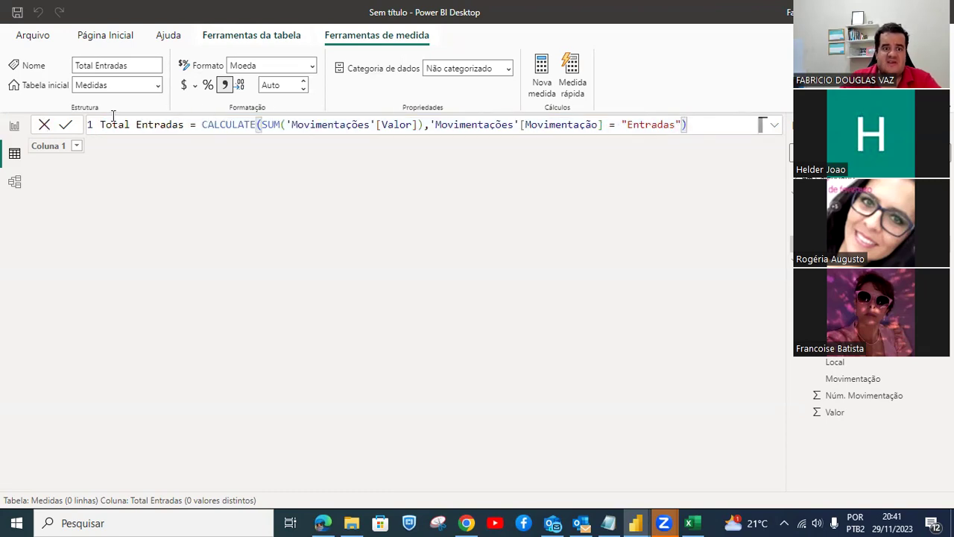
{"action": "left_click_drag", "start_coordinate": [687, 125], "coordinate": [100, 125]}
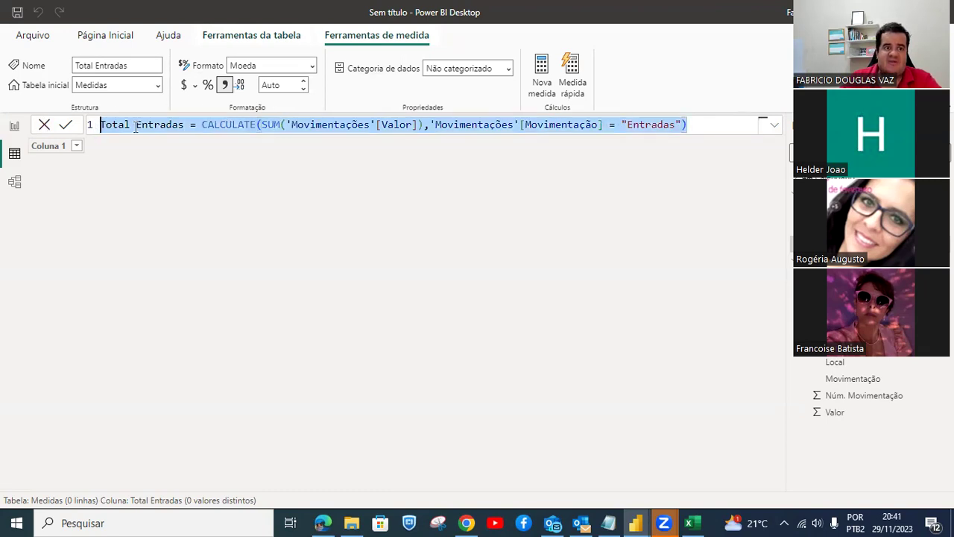
Insert a line break right after SUM in the Total Entradas formula.
{"action": "left_click", "coordinate": [256, 124]}
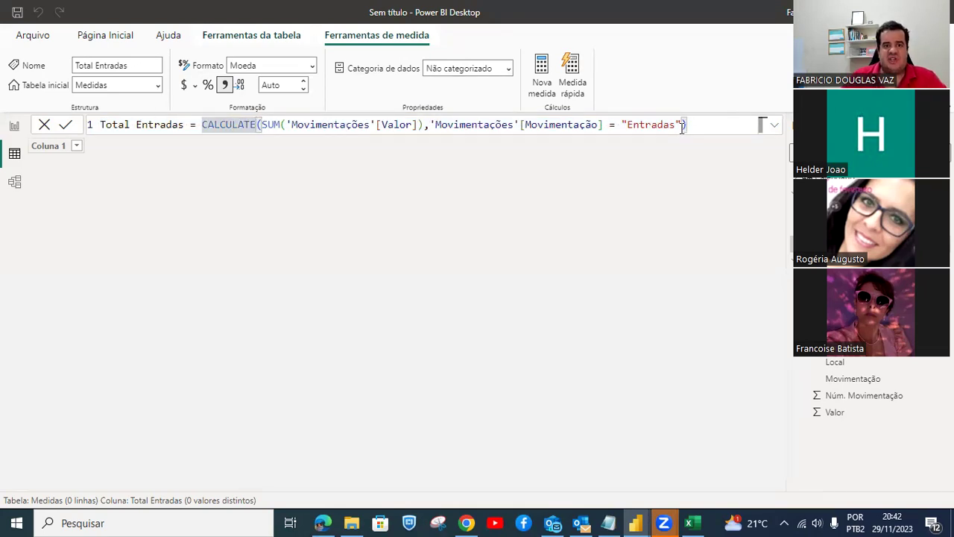
{"action": "key", "text": "Right"}
{"action": "key", "text": "Right"}
{"action": "key", "text": "Right"}
{"action": "key", "text": "Right"}
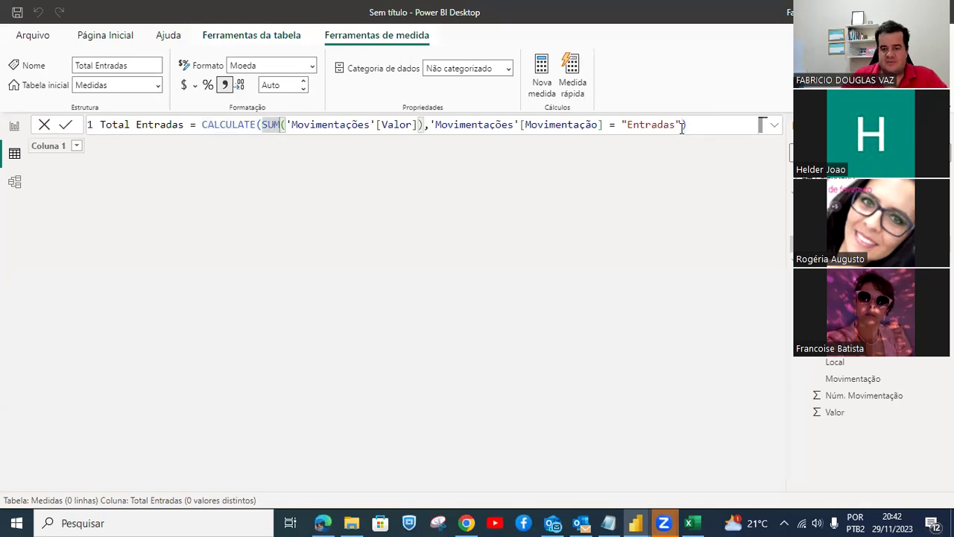
{"action": "key", "text": "shift+Return"}
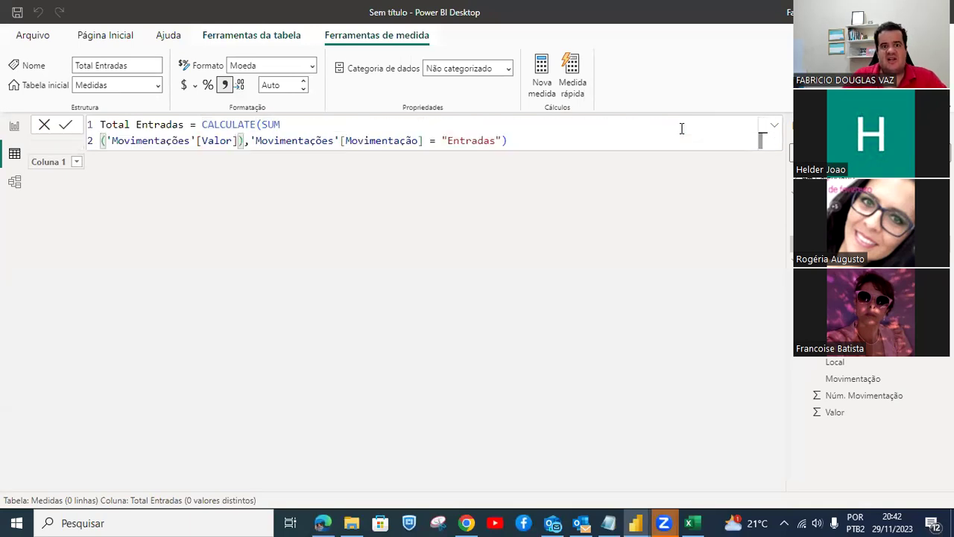
Insert a line break after the comma so the Movimentação filter of the Total Entradas formula starts on its own line.
{"action": "key", "text": "Right"}
{"action": "key", "text": "Right"}
{"action": "key", "text": "Right"}
{"action": "key", "text": "Right"}
{"action": "key", "text": "Right"}
{"action": "key", "text": "Right"}
{"action": "key", "text": "Right"}
{"action": "key", "text": "Right"}
{"action": "key", "text": "Right"}
{"action": "key", "text": "Right"}
{"action": "key", "text": "Right"}
{"action": "key", "text": "Right"}
{"action": "key", "text": "Right"}
{"action": "key", "text": "Right"}
{"action": "key", "text": "Right"}
{"action": "key", "text": "Right"}
{"action": "key", "text": "Right"}
{"action": "key", "text": "Right"}
{"action": "key", "text": "Right"}
{"action": "key", "text": "Right"}
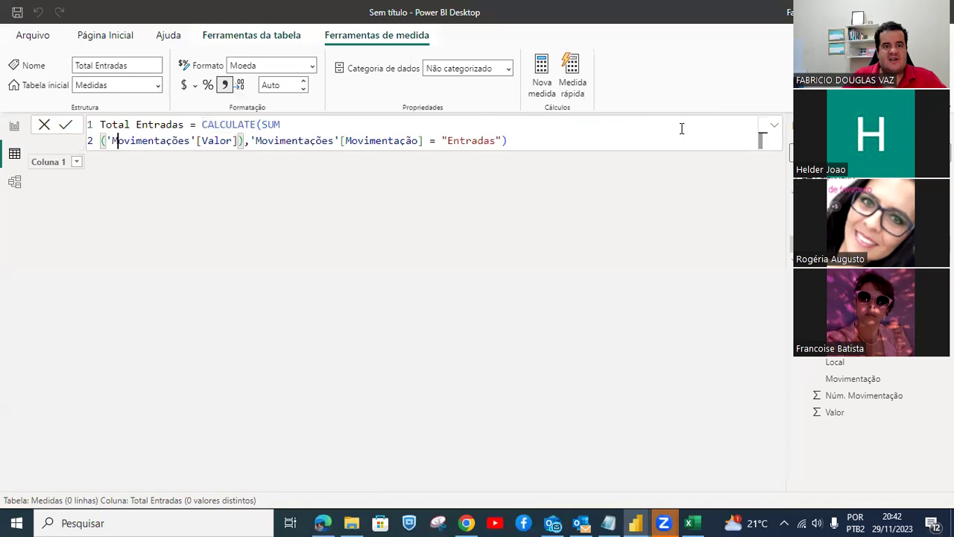
{"action": "key", "text": "Right"}
{"action": "key", "text": "Return"}
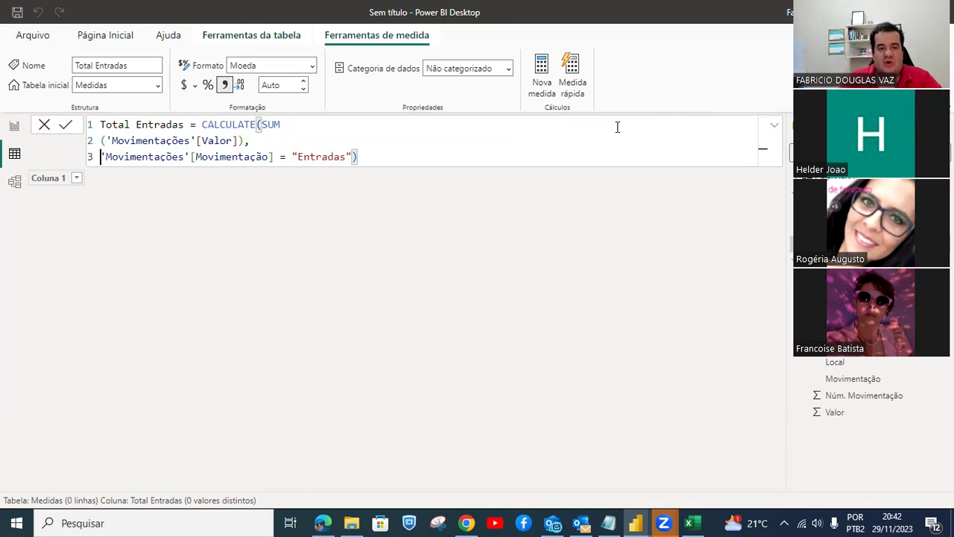
Examine the parts of the Total Entradas formula: CALCULATE, the SUM expression, the filter column and the "Entradas" criterion.
{"action": "scroll", "coordinate": [463, 171], "scroll_direction": "up", "scroll_amount": 6, "text": "ctrl"}
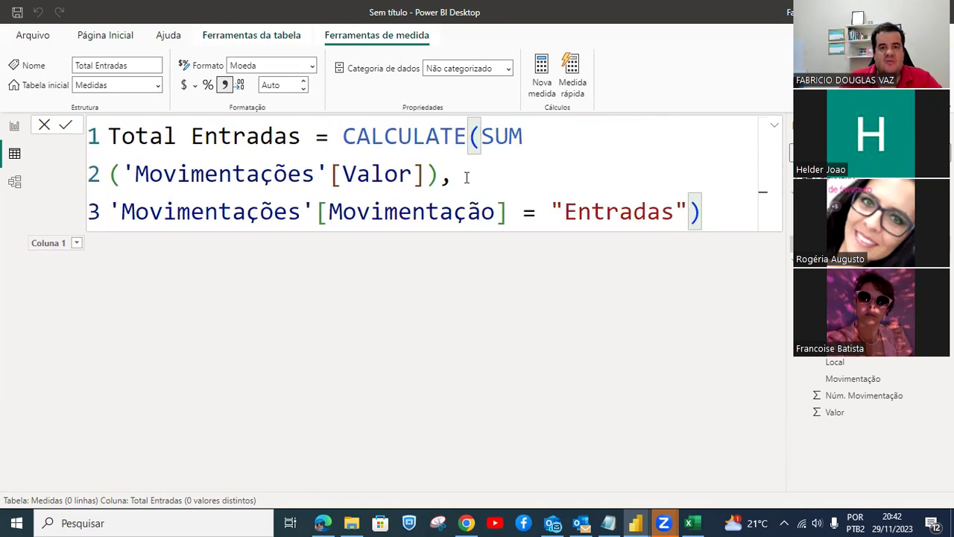
{"action": "left_click", "coordinate": [462, 134]}
{"action": "left_click_drag", "start_coordinate": [463, 134], "coordinate": [342, 135]}
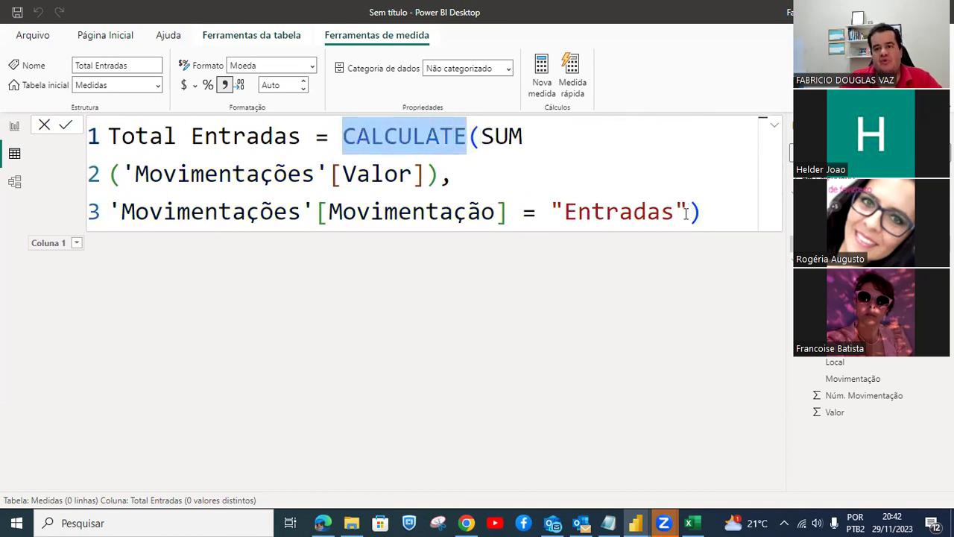
{"action": "left_click_drag", "start_coordinate": [482, 135], "coordinate": [427, 173]}
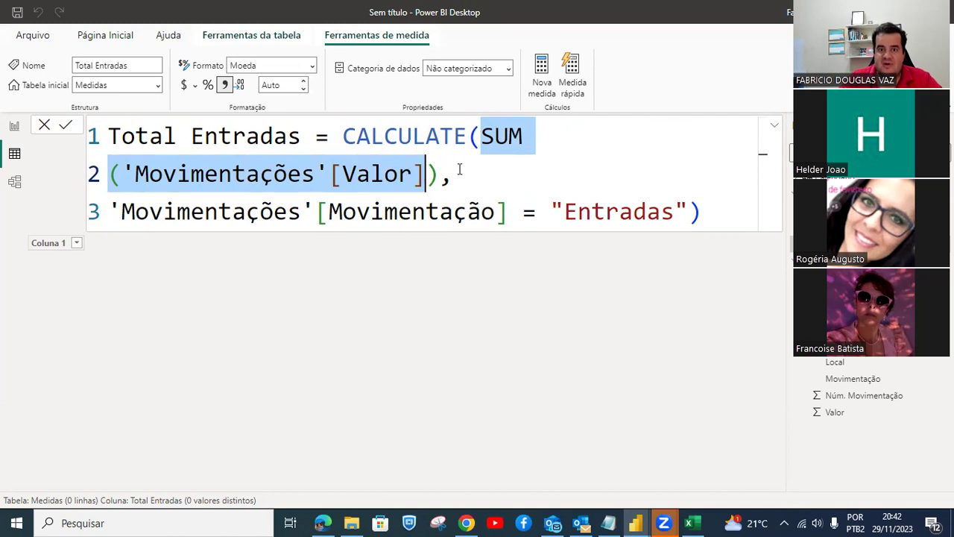
{"action": "left_click_drag", "start_coordinate": [512, 216], "coordinate": [122, 213]}
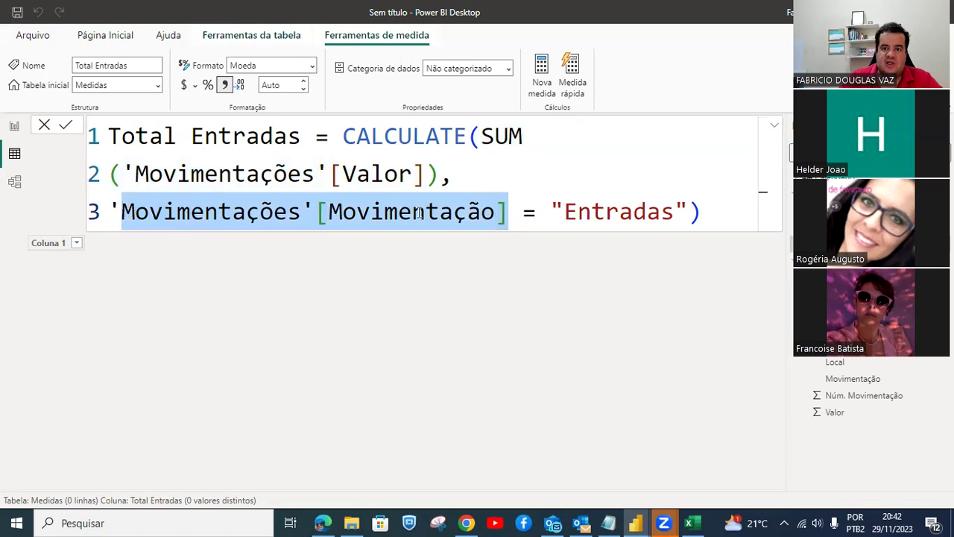
{"action": "left_click_drag", "start_coordinate": [677, 214], "coordinate": [562, 214]}
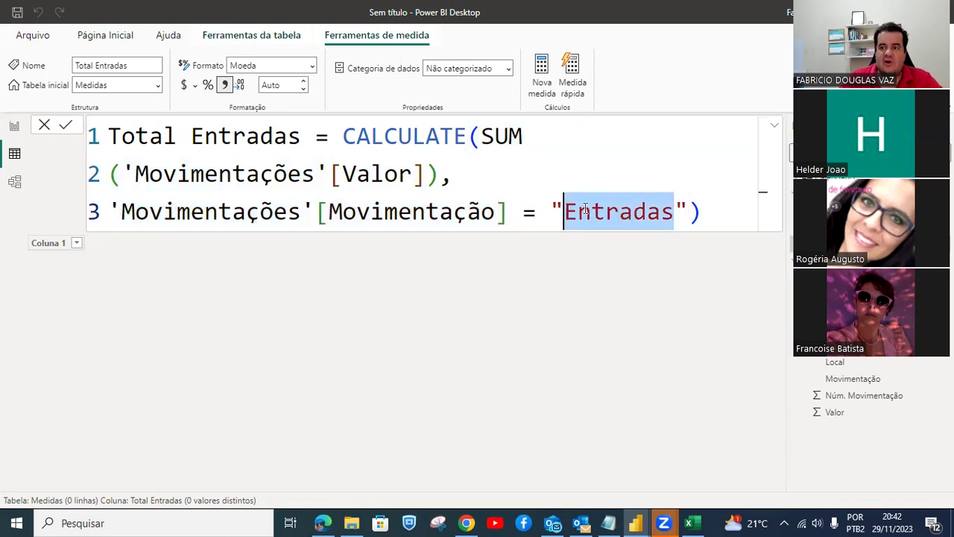
Examine the values of the Movimentação column in the data of the Movimentações table.
{"action": "left_click", "coordinate": [669, 196]}
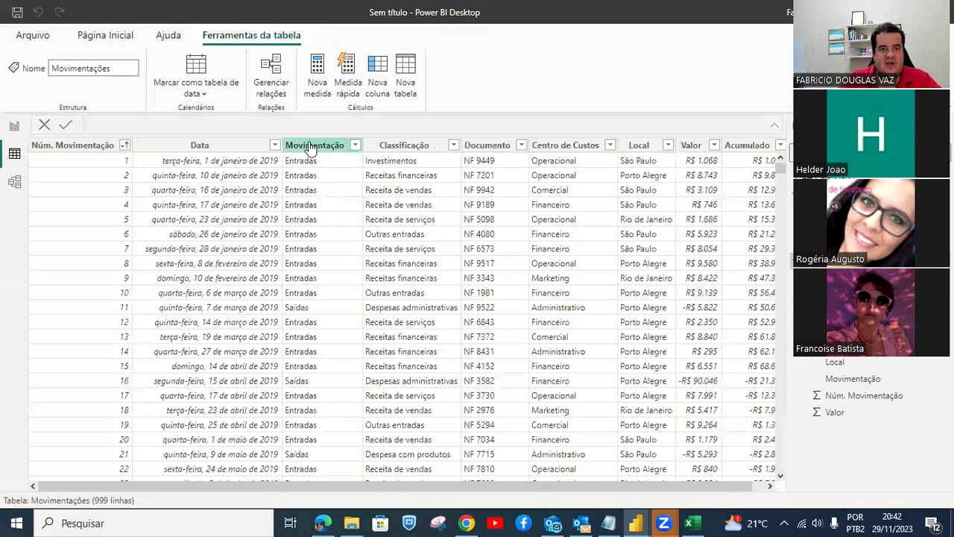
{"action": "left_click", "coordinate": [312, 149]}
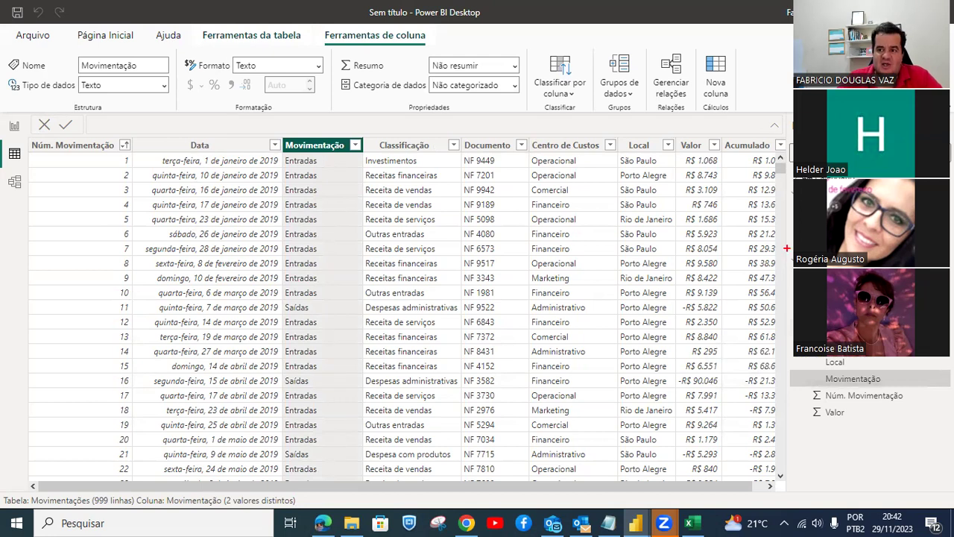
{"action": "mouse_move", "coordinate": [276, 132]}
{"action": "left_mouse_down"}
{"action": "mouse_move", "coordinate": [334, 163]}
{"action": "mouse_move", "coordinate": [365, 163]}
{"action": "mouse_move", "coordinate": [366, 153]}
{"action": "left_mouse_up"}
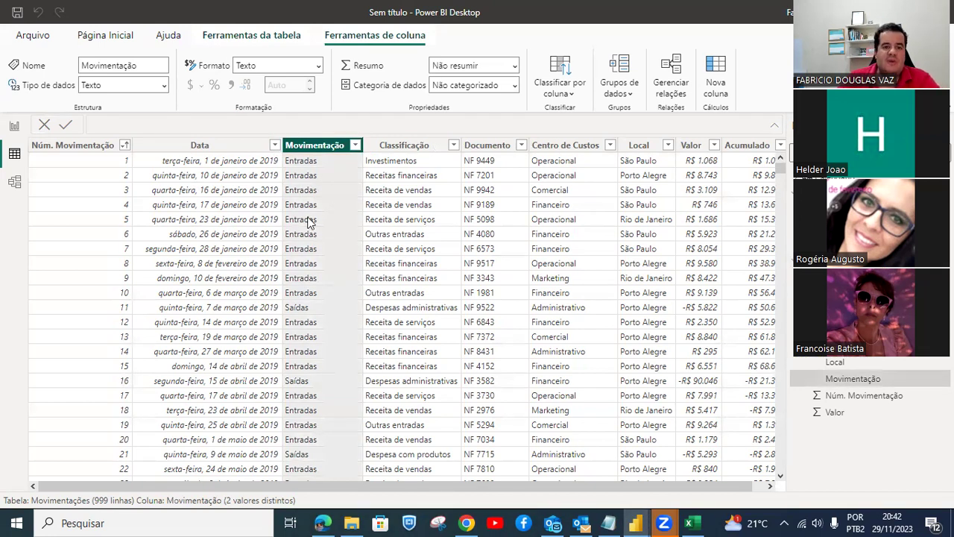
Return to the report page and add a card showing the Total Entradas measure below the Saldo card.
{"action": "left_click", "coordinate": [14, 126]}
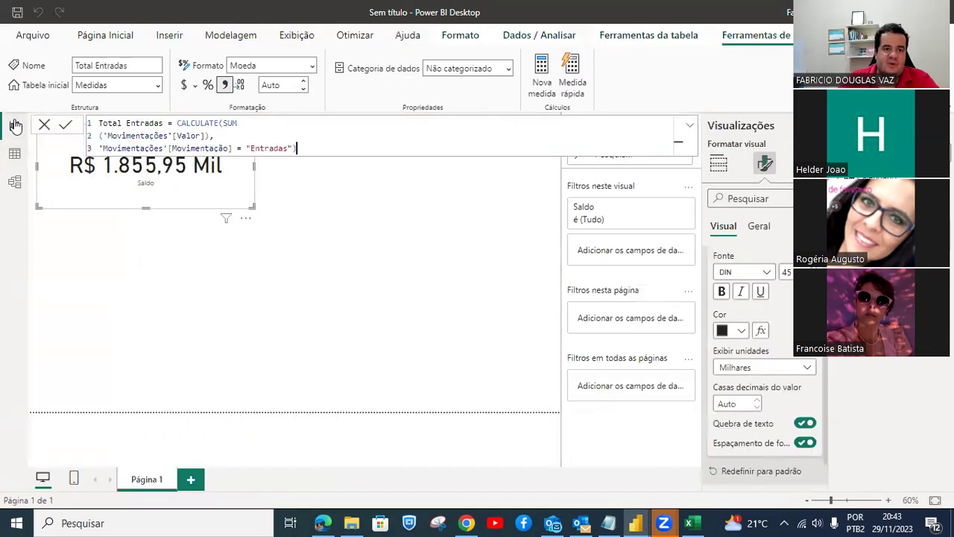
{"action": "left_click", "coordinate": [373, 291]}
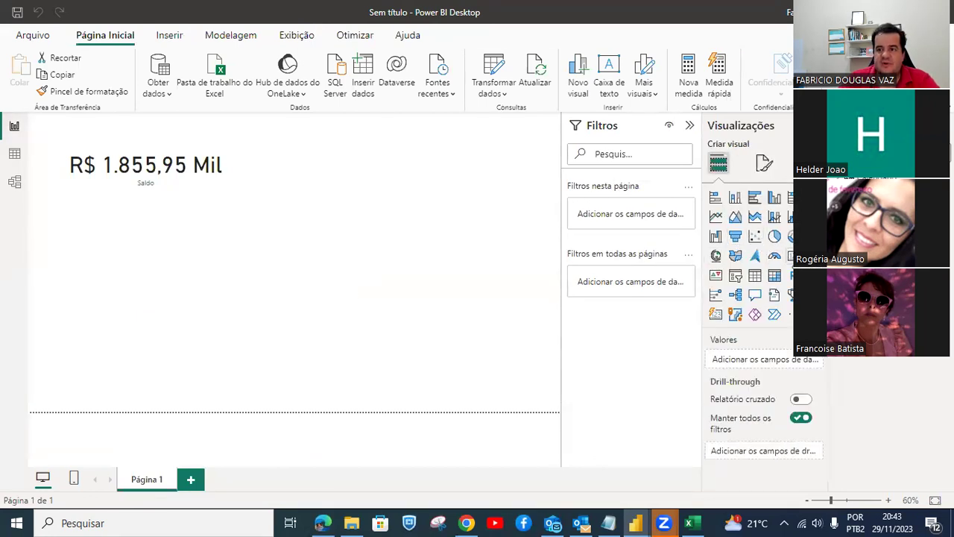
{"action": "left_click", "coordinate": [774, 258]}
{"action": "left_click_drag", "start_coordinate": [790, 259], "coordinate": [189, 281]}
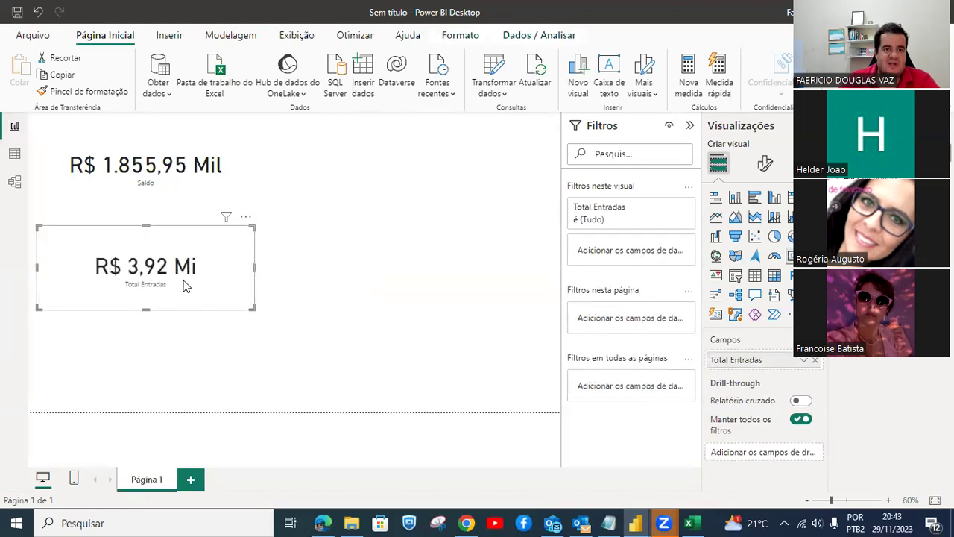
Set the display units of the Total Entradas card's callout value to Milhares.
{"action": "left_click", "coordinate": [766, 164]}
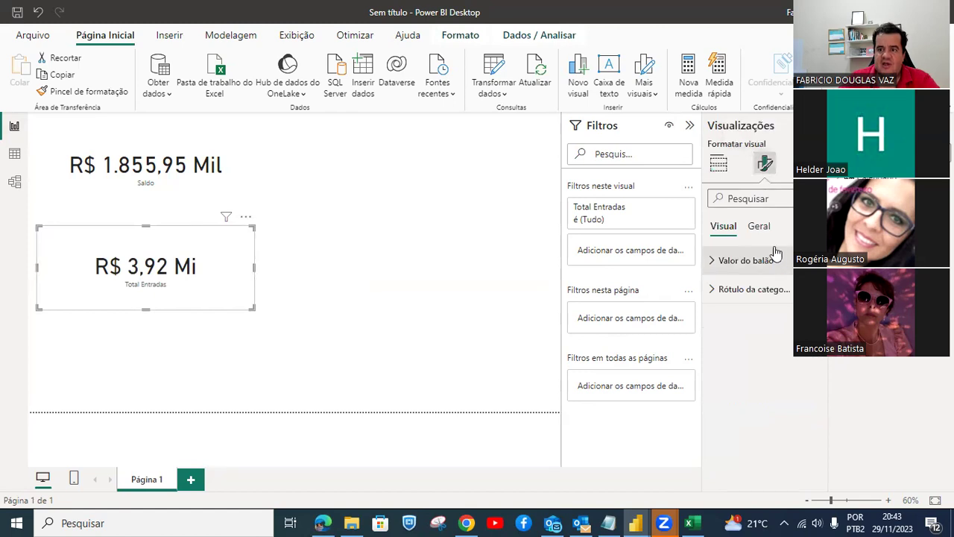
{"action": "left_click", "coordinate": [749, 260]}
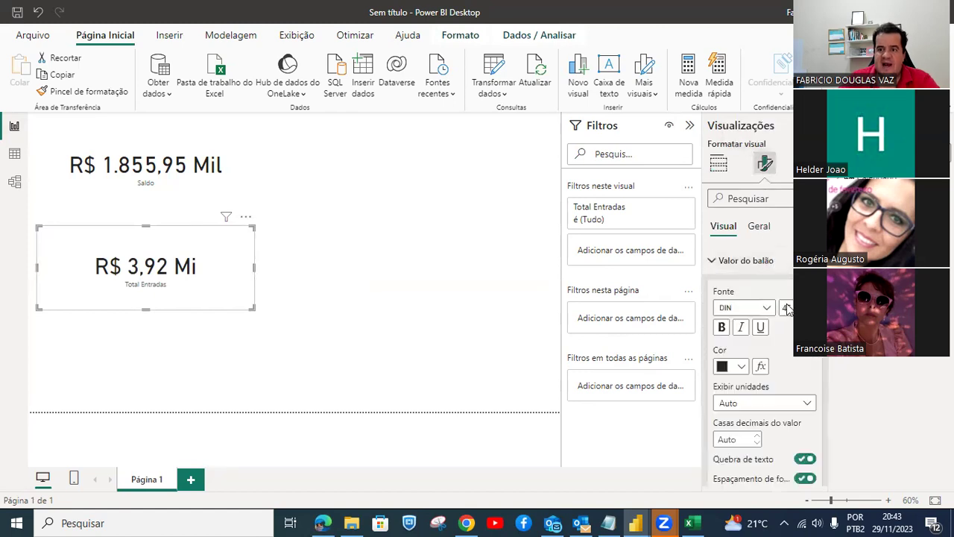
{"action": "left_click", "coordinate": [808, 402]}
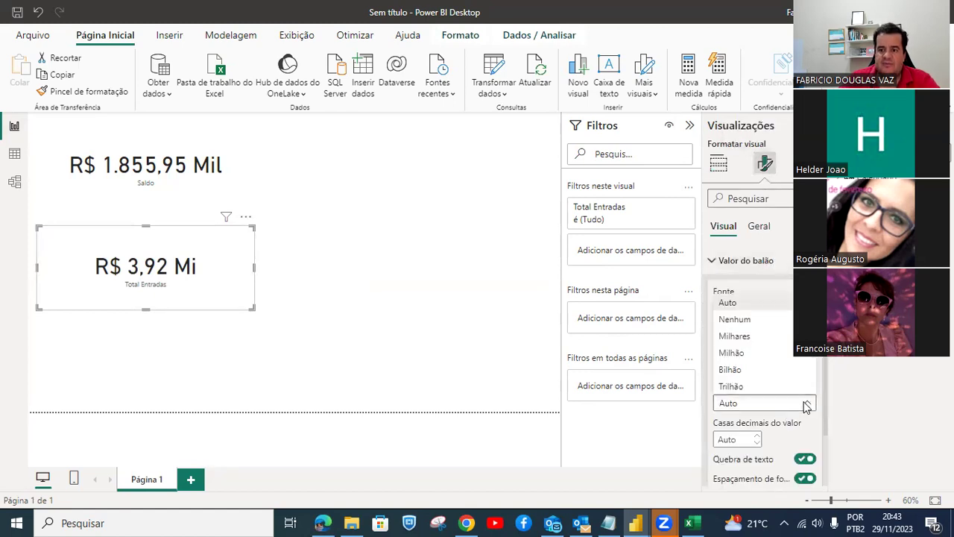
{"action": "left_click", "coordinate": [736, 336]}
{"action": "left_click", "coordinate": [352, 319]}
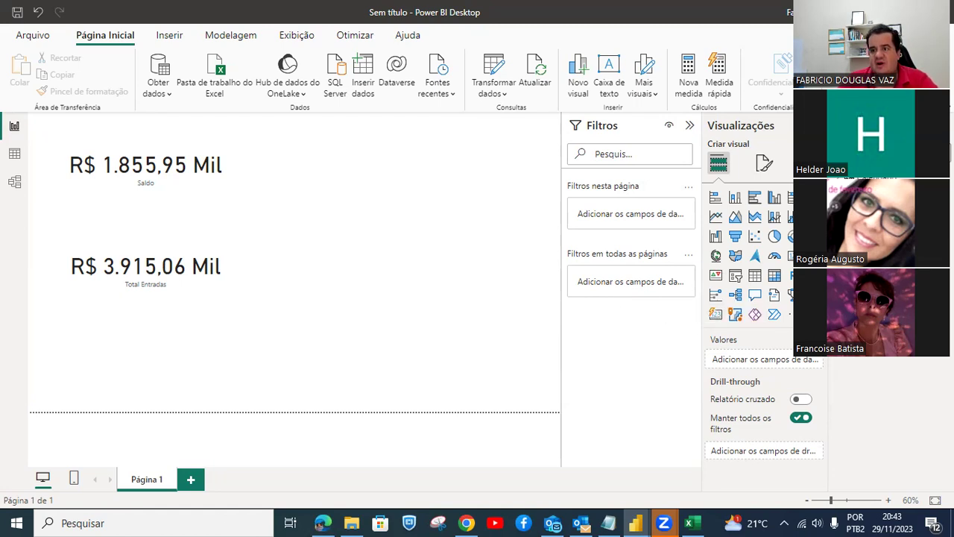
Create a new measure in the Medidas table and name it Total Saídas.
{"action": "left_click", "coordinate": [863, 196]}
{"action": "right_click", "coordinate": [863, 196]}
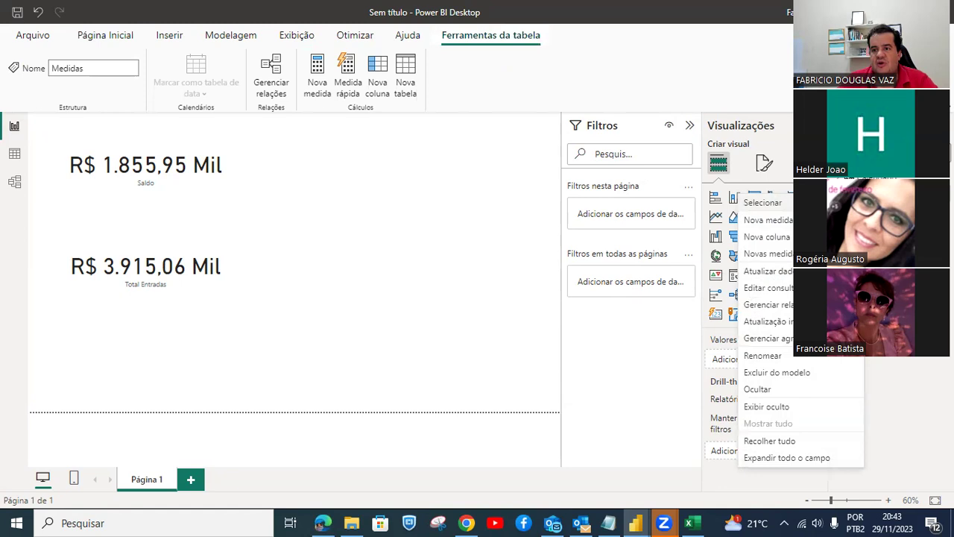
{"action": "key", "text": "Escape"}
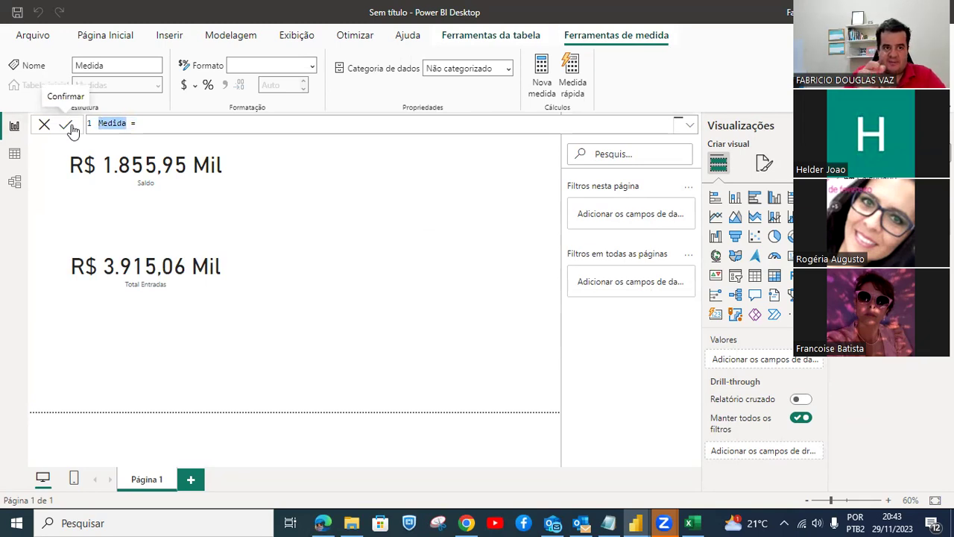
{"action": "type", "text": "Total Sa"}
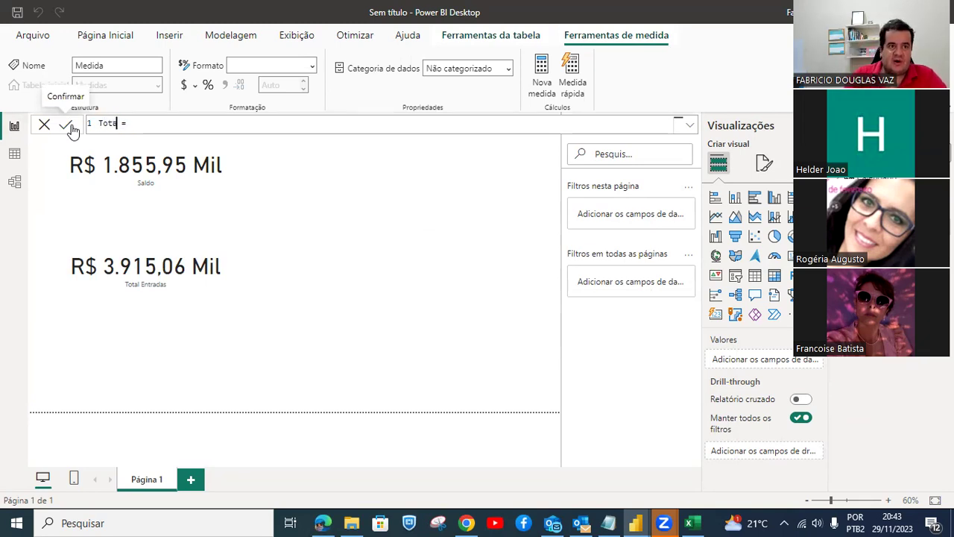
{"action": "type", "text": "idas = "}
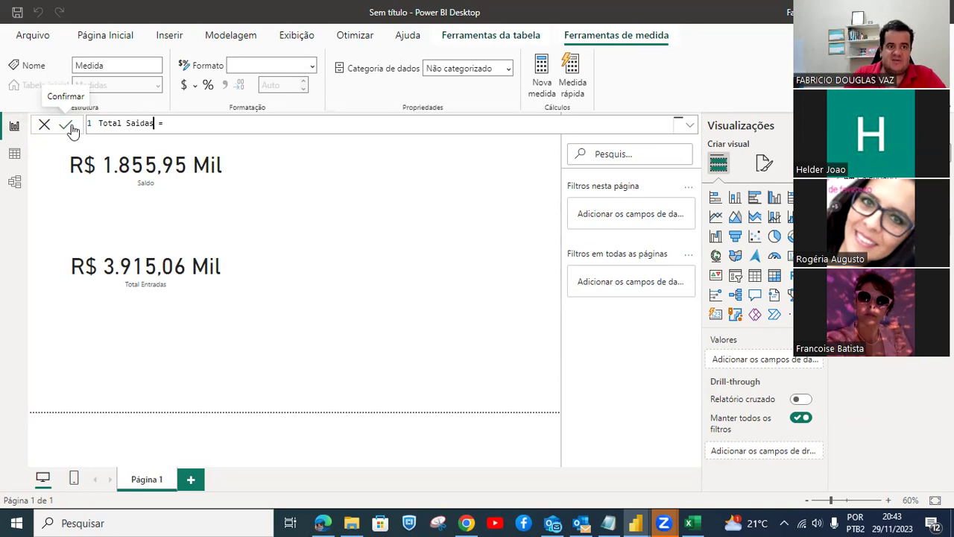
Start the Total Saídas formula with CALCULATE, using SUM('Movimentações'[Valor]) as its expression.
{"action": "type", "text": "CALCULATE("}
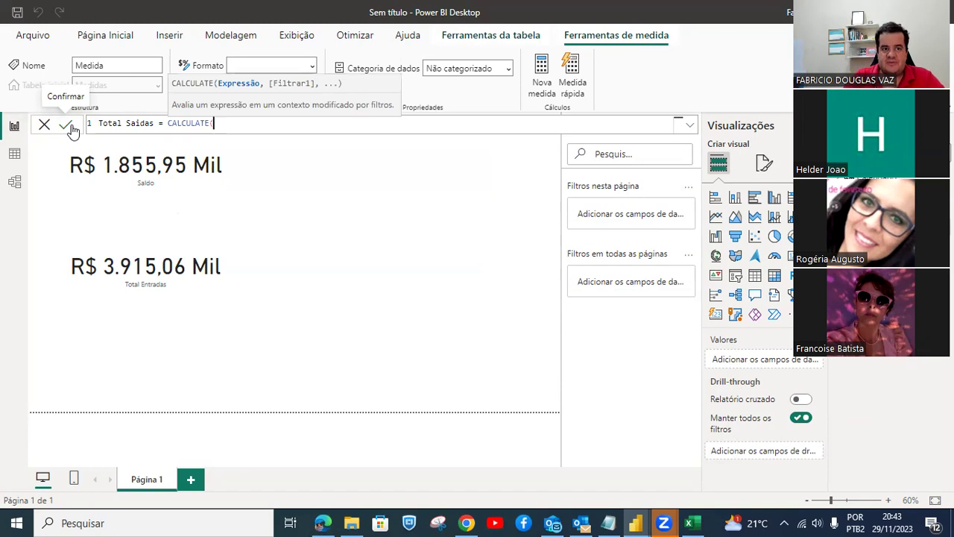
{"action": "type", "text": "sum"}
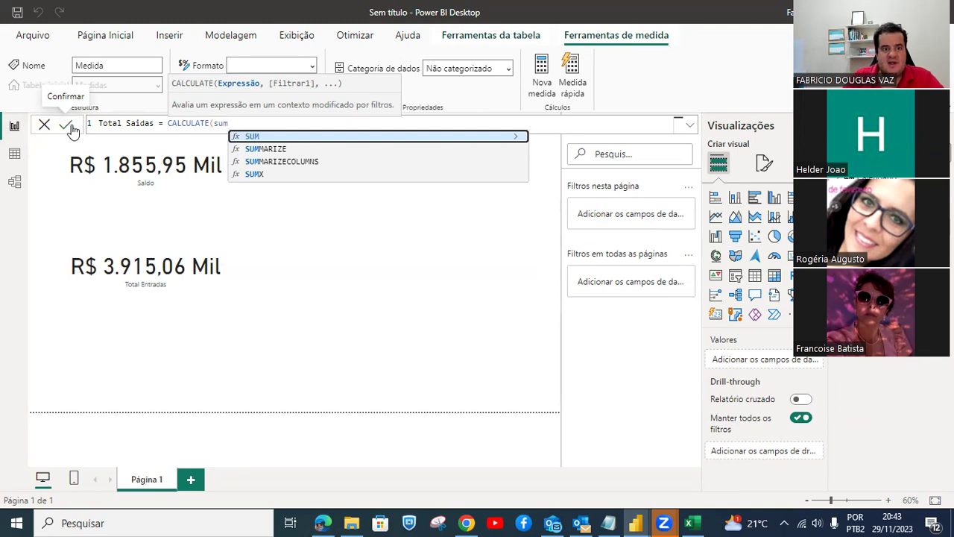
{"action": "key", "text": "Tab"}
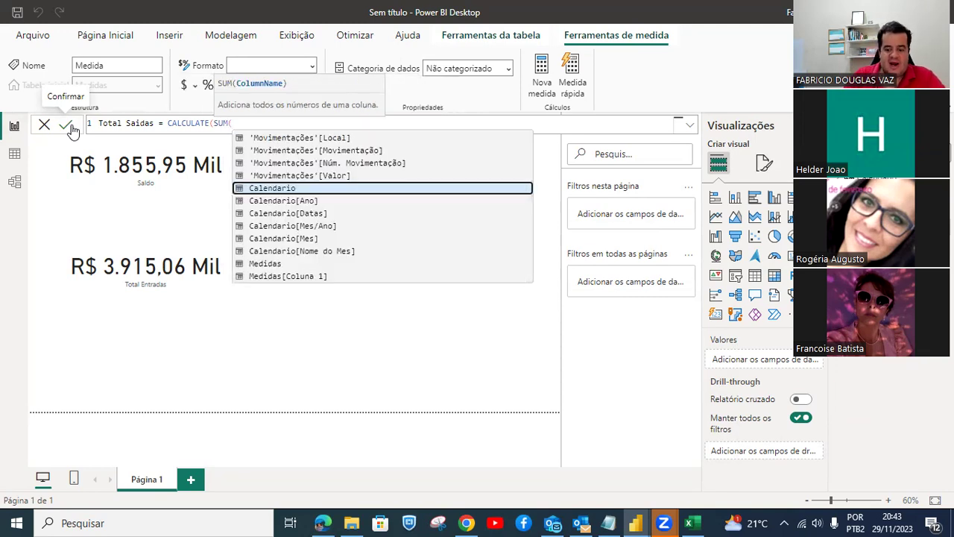
{"action": "type", "text": "val"}
{"action": "key", "text": "Tab"}
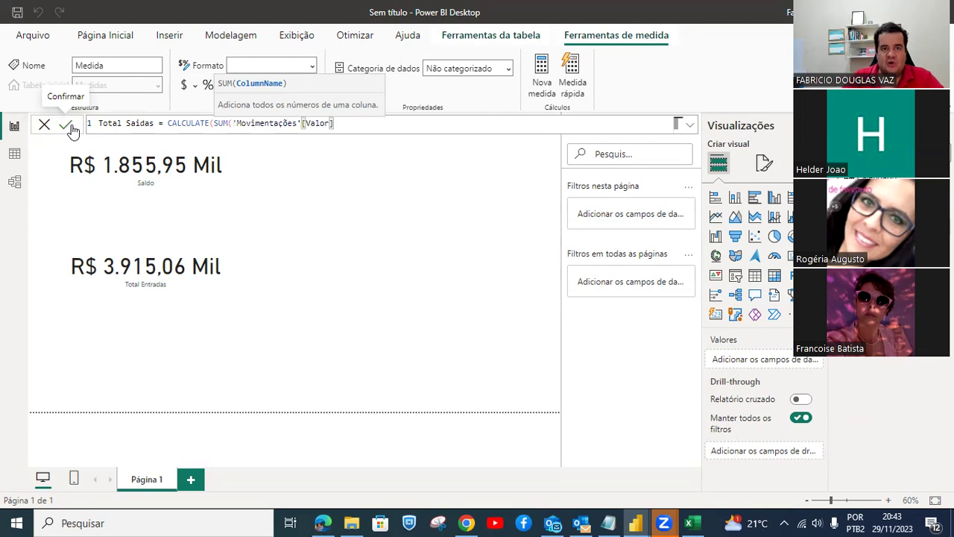
{"action": "type", "text": "),"}
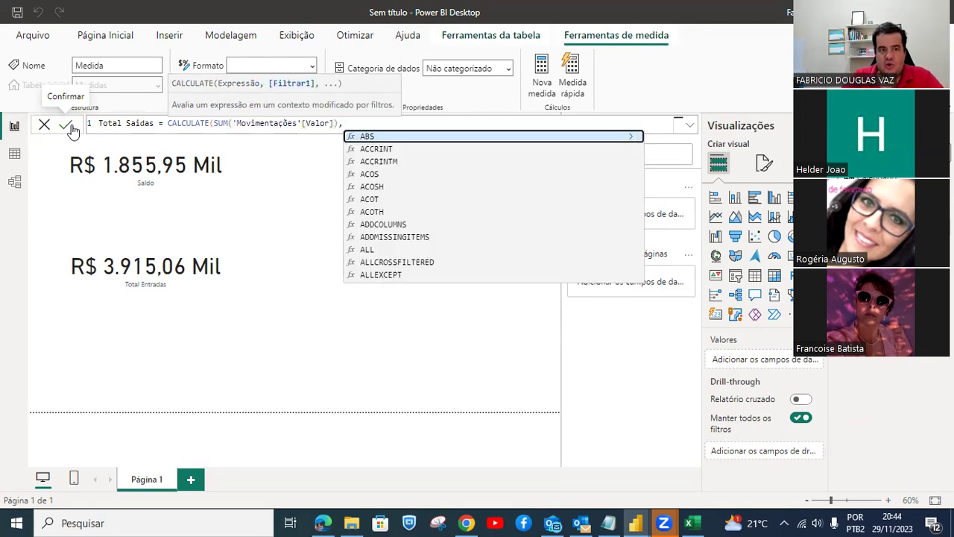
Add the filter 'Movimentações'[Movimentação] = "Saídas" to the CALCULATE formula and commit the measure.
{"action": "type", "text": "Mov"}
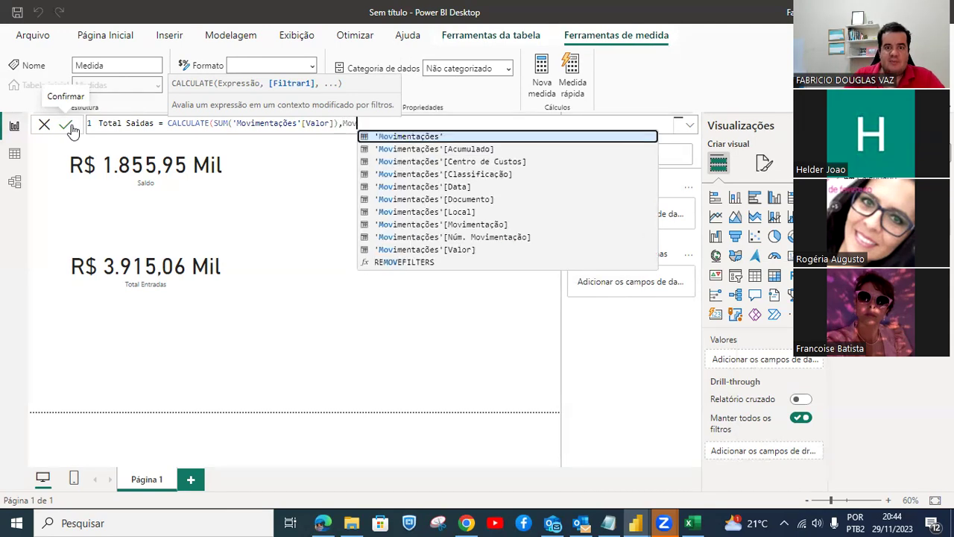
{"action": "key", "text": "Down"}
{"action": "key", "text": "Down"}
{"action": "key", "text": "Down"}
{"action": "key", "text": "Down"}
{"action": "key", "text": "Down"}
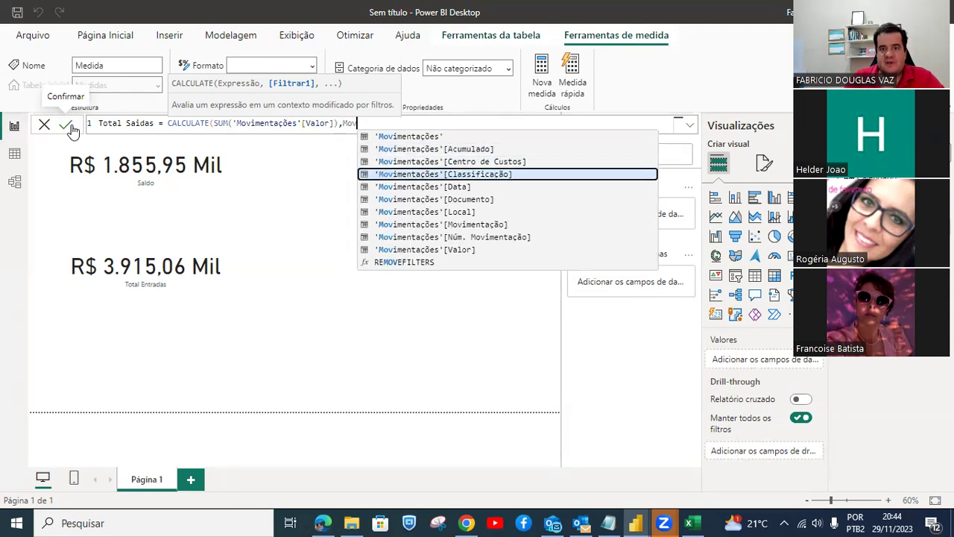
{"action": "key", "text": "Down"}
{"action": "key", "text": "Down"}
{"action": "key", "text": "Tab"}
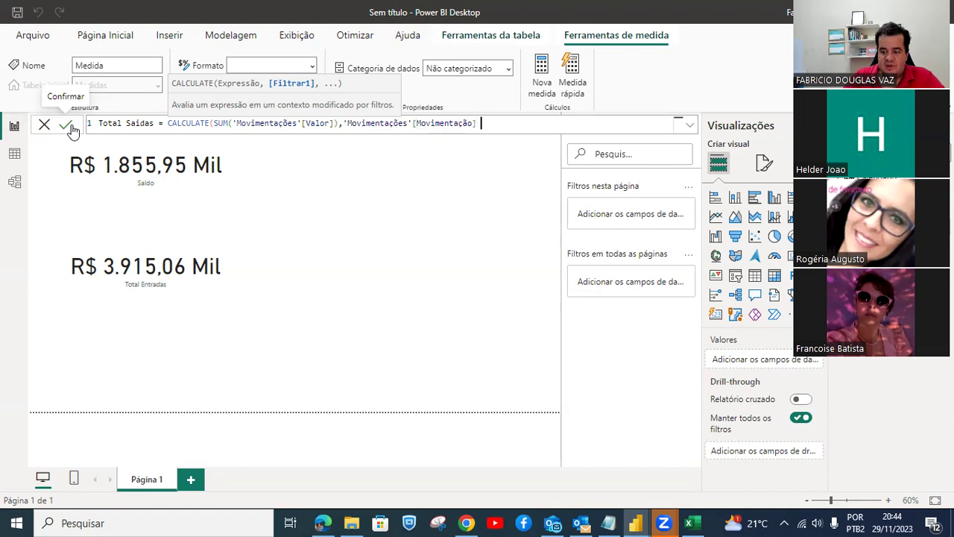
{"action": "type", "text": "= \""}
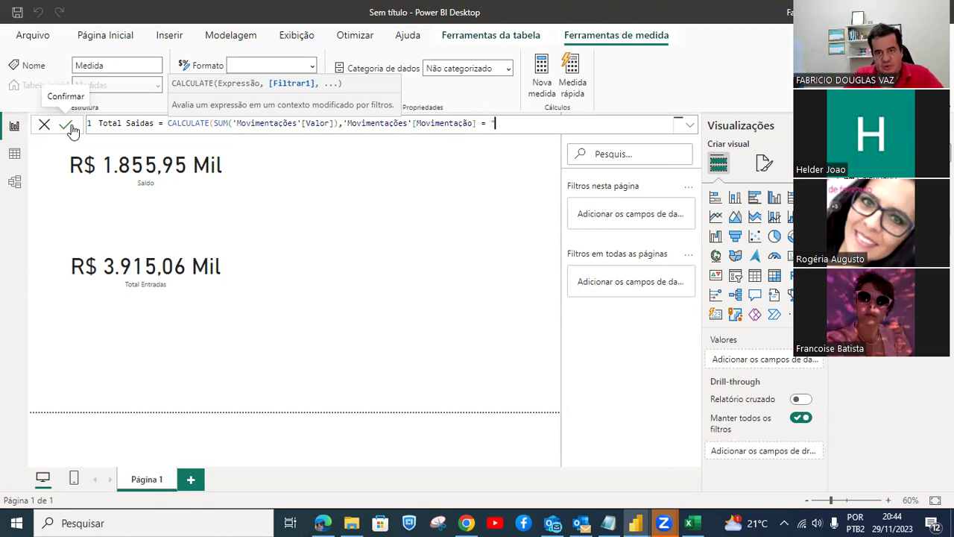
{"action": "type", "text": "Sa"}
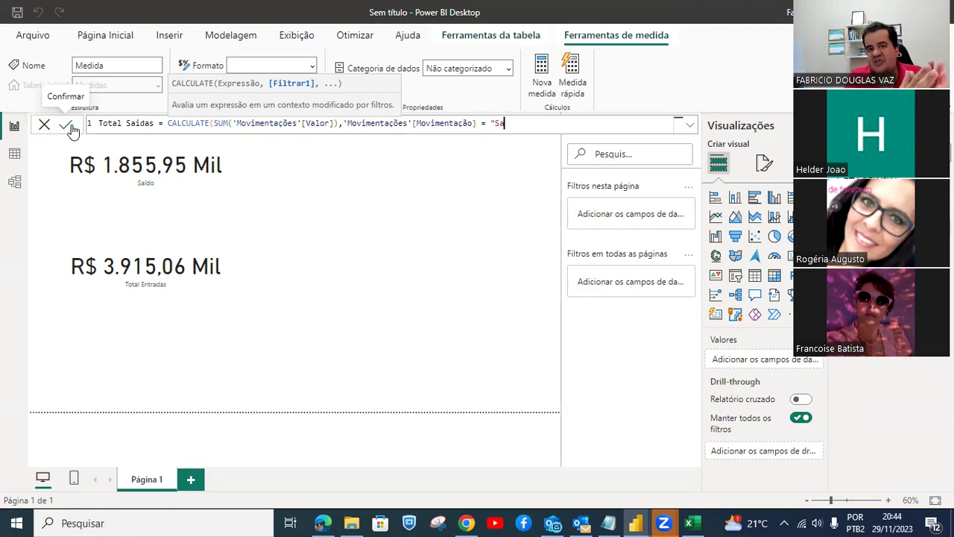
{"action": "type", "text": "ída"}
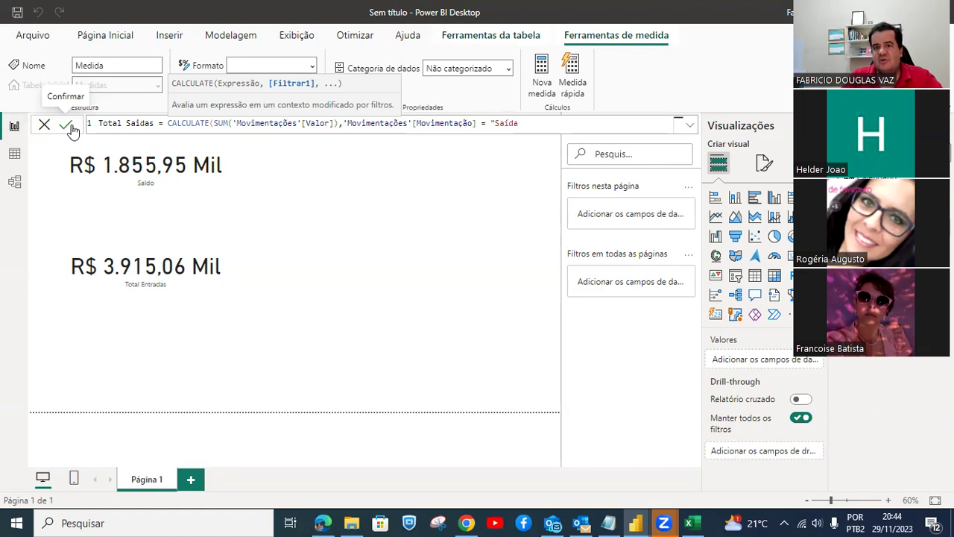
{"action": "type", "text": "s"}
{"action": "type", "text": "\")"}
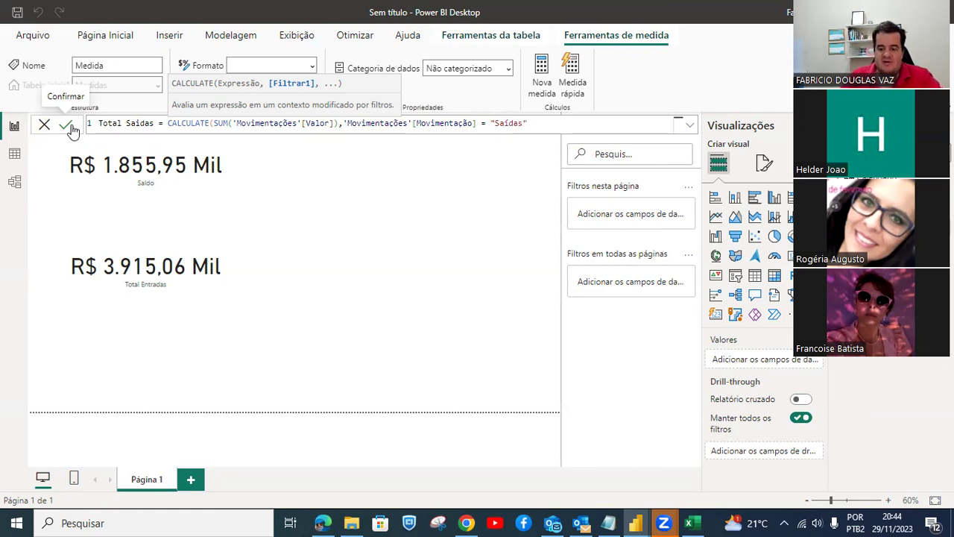
{"action": "left_click", "coordinate": [66, 126]}
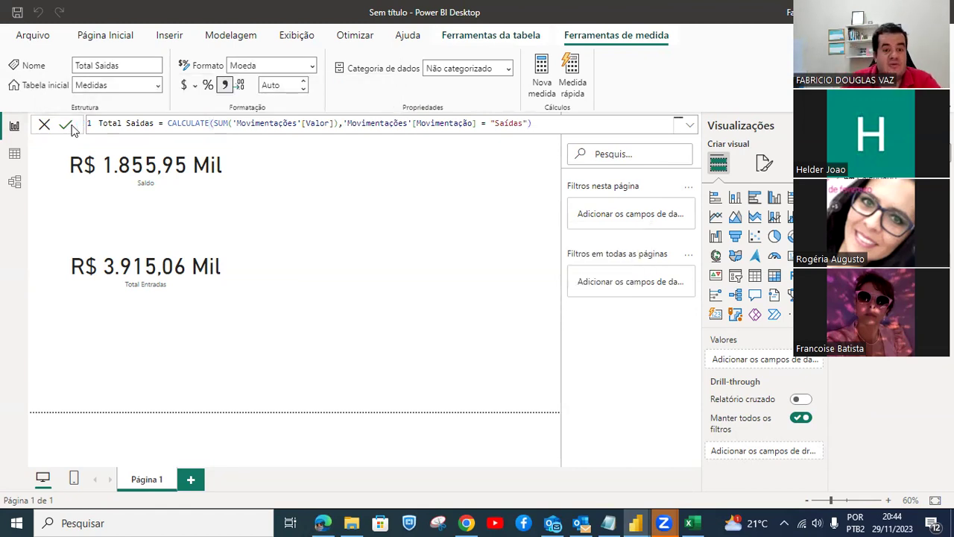
Add a card showing the Total Saídas measure in the empty area beside the existing cards.
{"action": "left_click", "coordinate": [384, 362]}
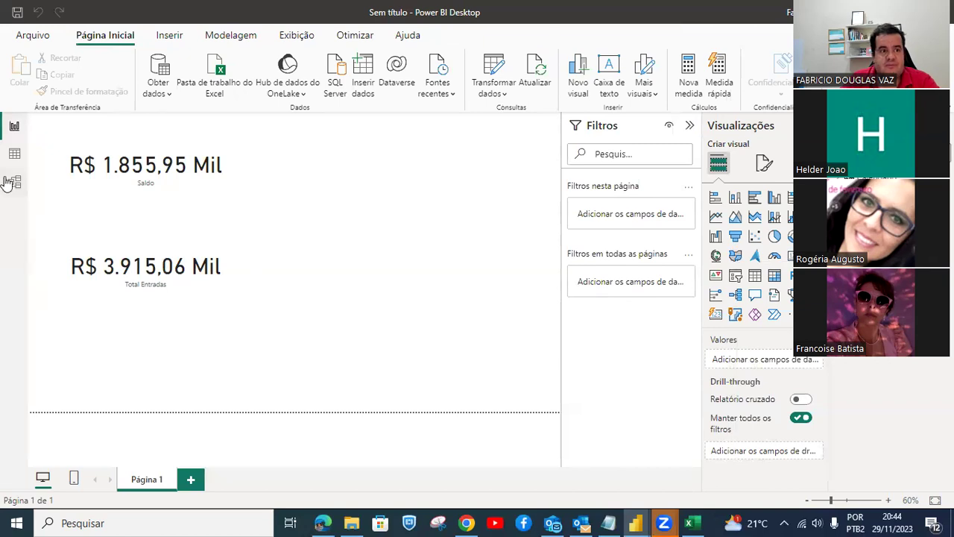
{"action": "left_click", "coordinate": [790, 255]}
{"action": "left_click_drag", "start_coordinate": [857, 306], "coordinate": [416, 231]}
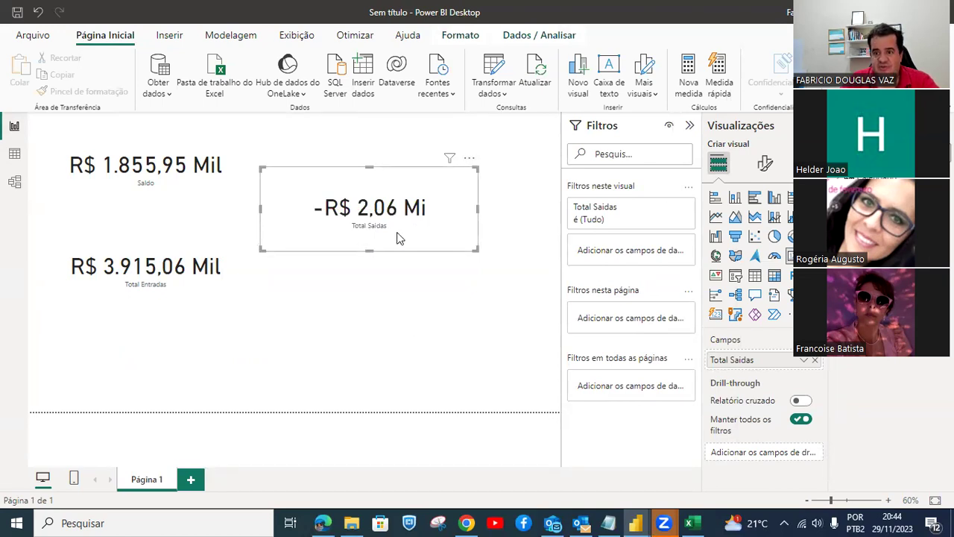
Set the display units of the Total Saídas card's callout value to Milhares and nudge the card slightly.
{"action": "left_click", "coordinate": [764, 165]}
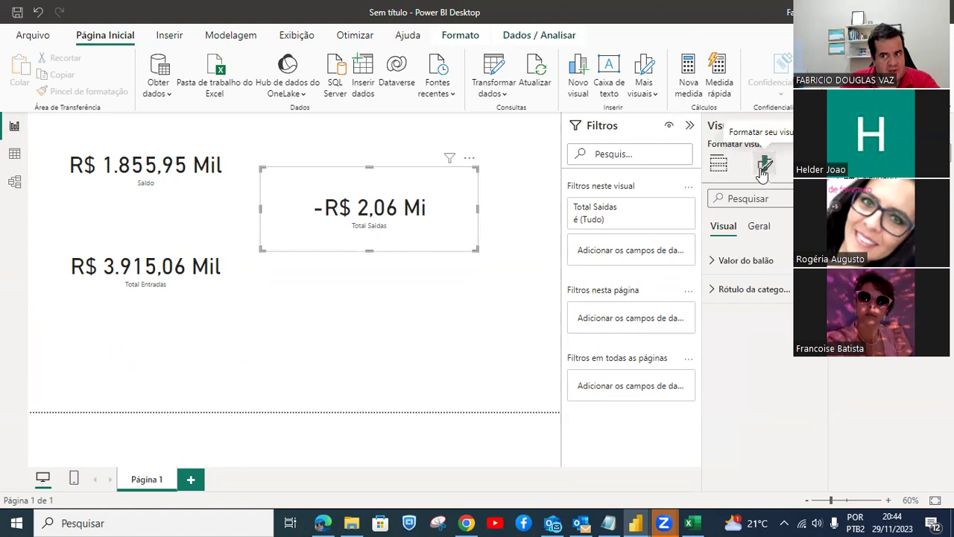
{"action": "left_click", "coordinate": [745, 260]}
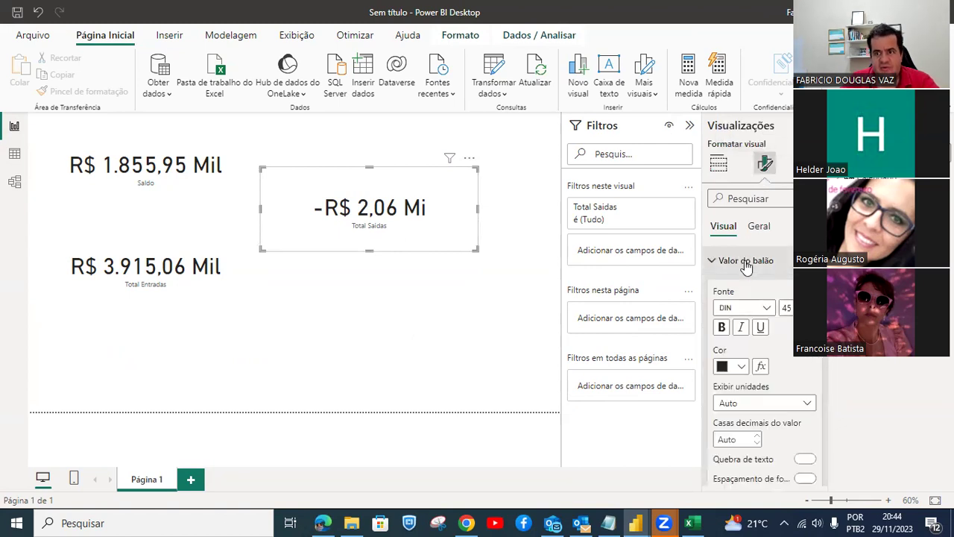
{"action": "left_click", "coordinate": [773, 401]}
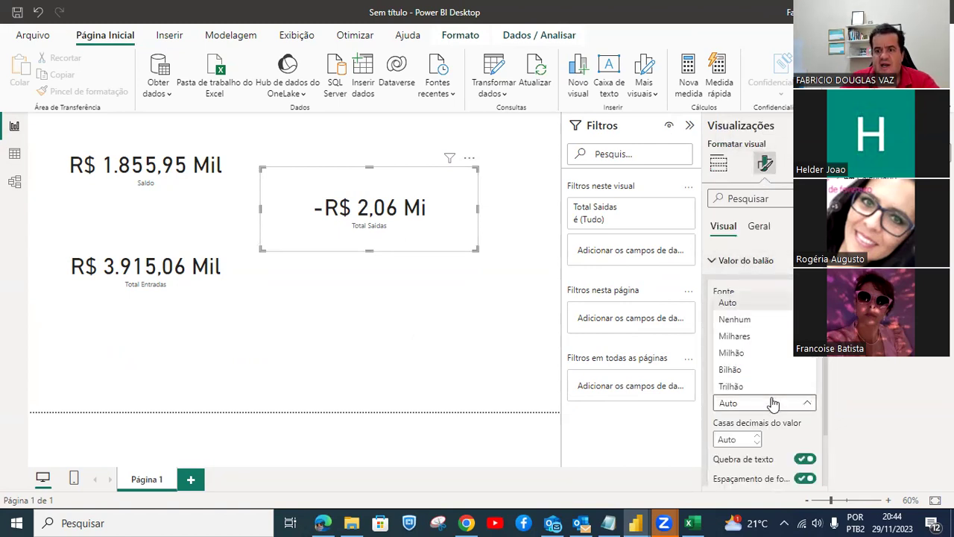
{"action": "left_click", "coordinate": [750, 336]}
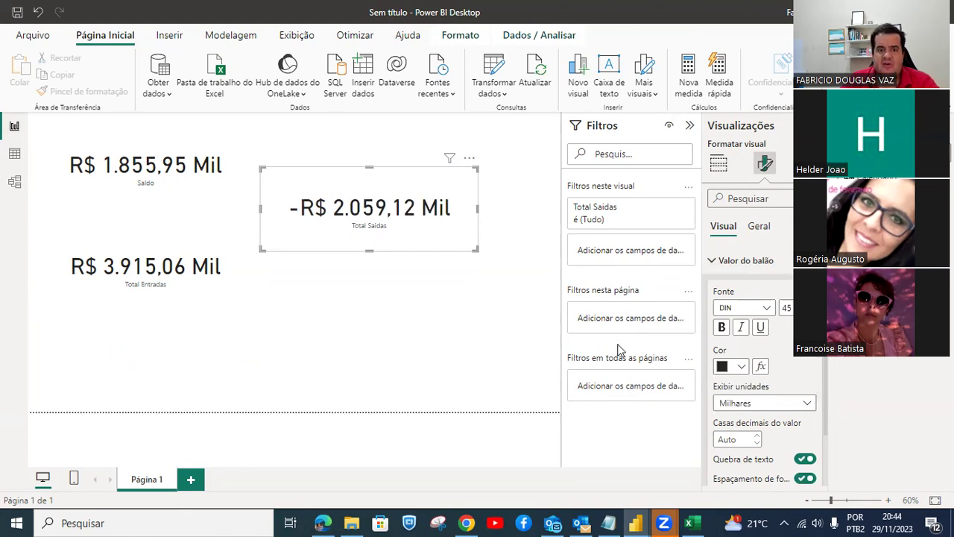
{"action": "left_click_drag", "start_coordinate": [424, 240], "coordinate": [436, 248]}
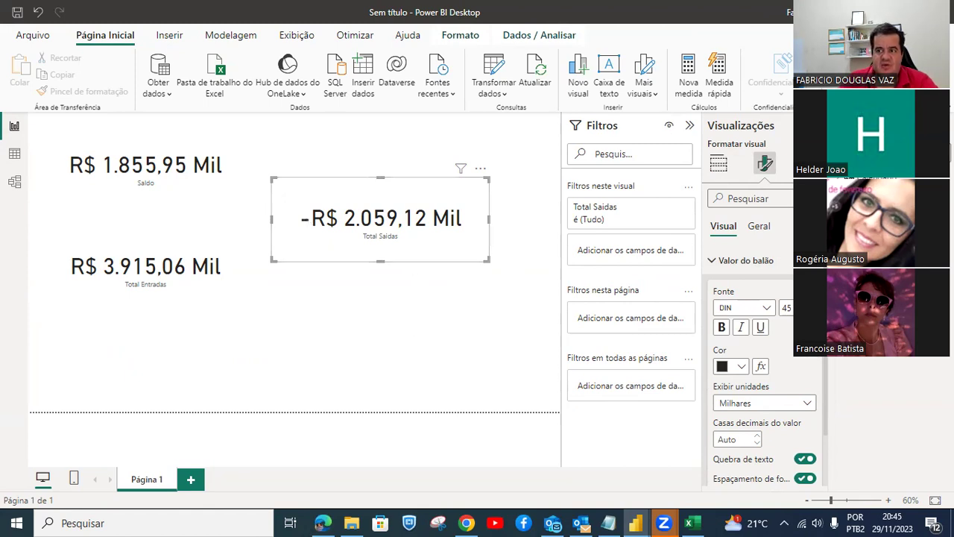
Negate the Total Saídas measure by putting a minus sign directly before CALCULATE in its formula.
{"action": "left_click", "coordinate": [879, 261]}
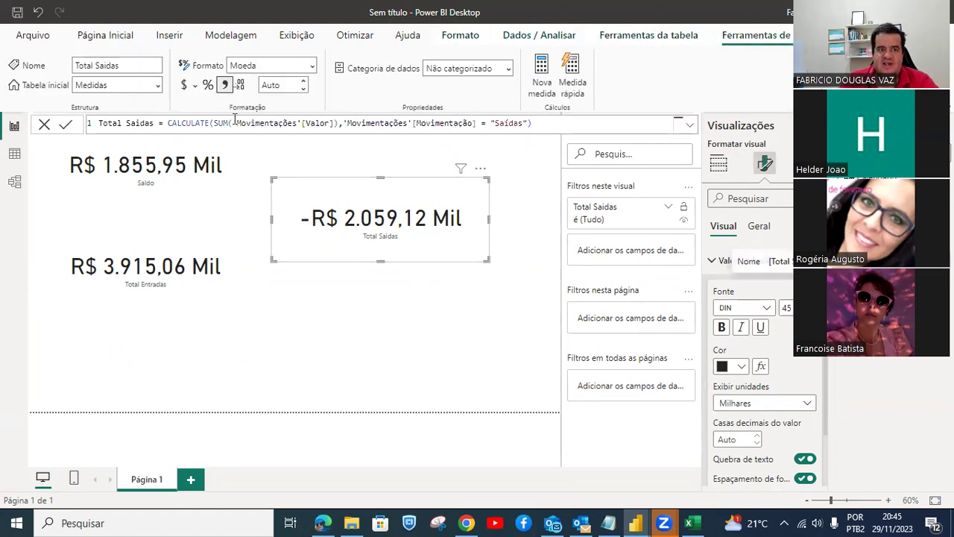
{"action": "left_click", "coordinate": [169, 123]}
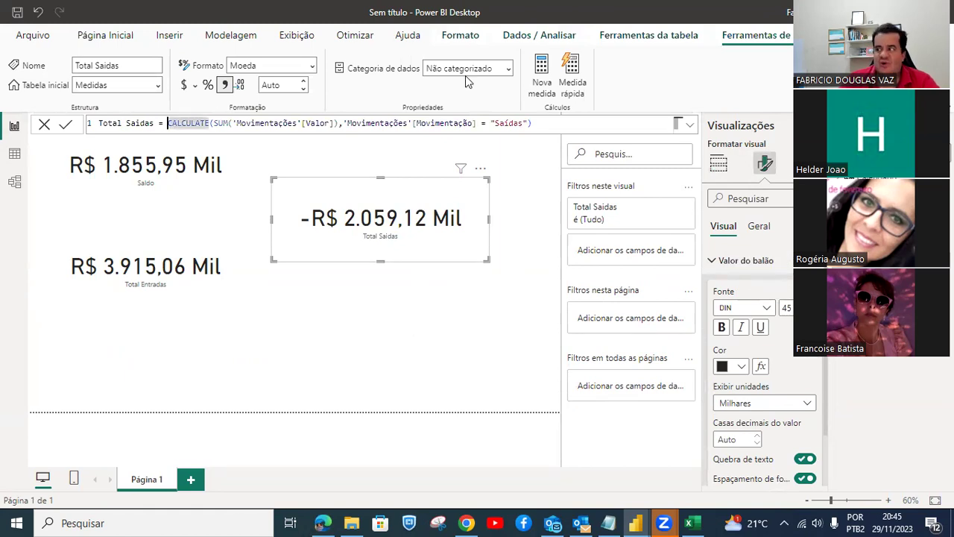
{"action": "type", "text": "-"}
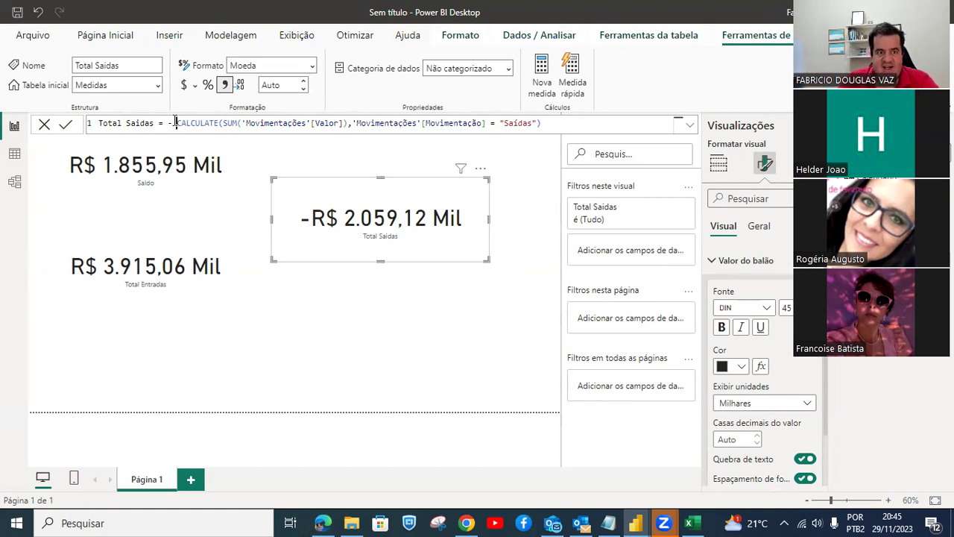
{"action": "key", "text": "BackSpace"}
{"action": "key", "text": "Return"}
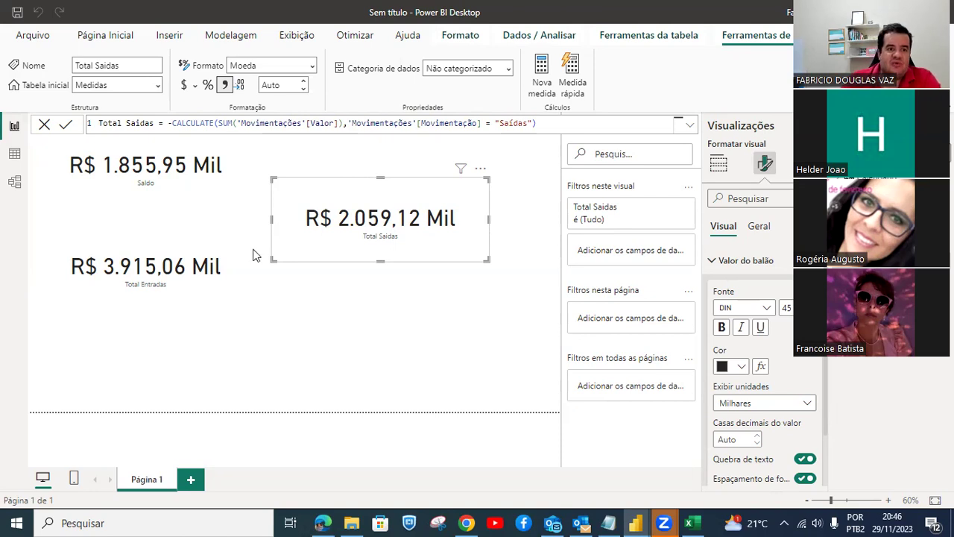
Move the Total Saídas card up so it sits beside the Saldo card.
{"action": "left_click", "coordinate": [216, 187]}
{"action": "left_click", "coordinate": [214, 279]}
{"action": "left_click", "coordinate": [354, 190]}
{"action": "left_click_drag", "start_coordinate": [355, 190], "coordinate": [379, 161]}
{"action": "left_click", "coordinate": [362, 274]}
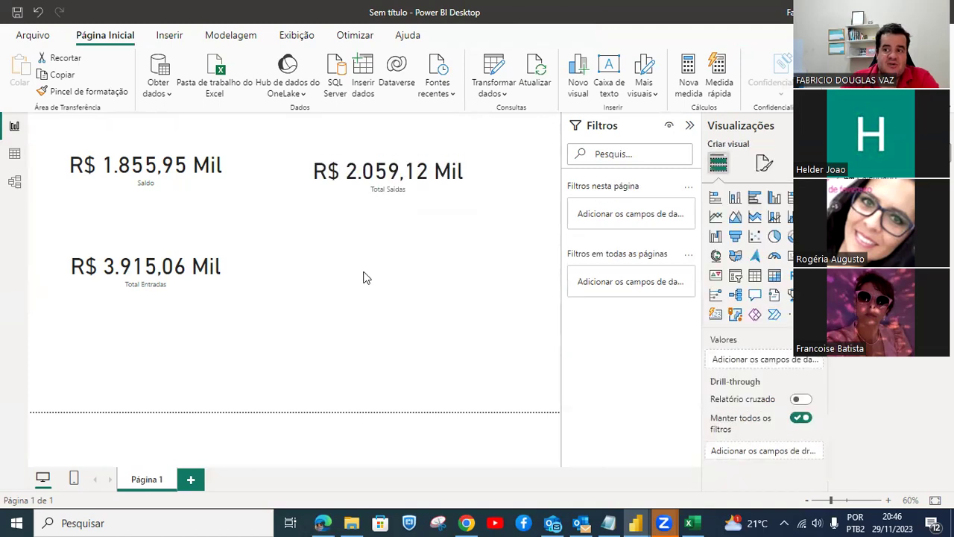
Create a new measure in the Medidas table and name it Margem de Lucro.
{"action": "right_click", "coordinate": [869, 196]}
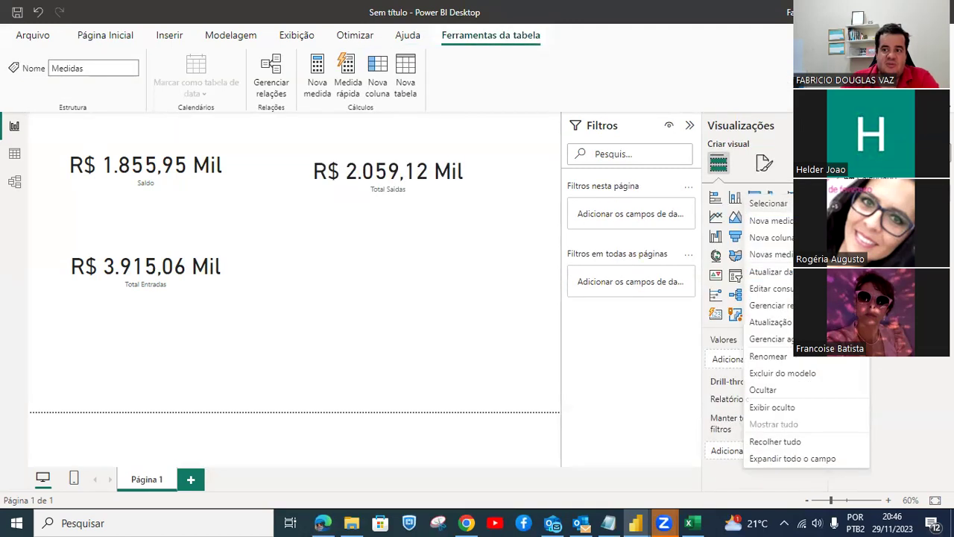
{"action": "left_click", "coordinate": [775, 220]}
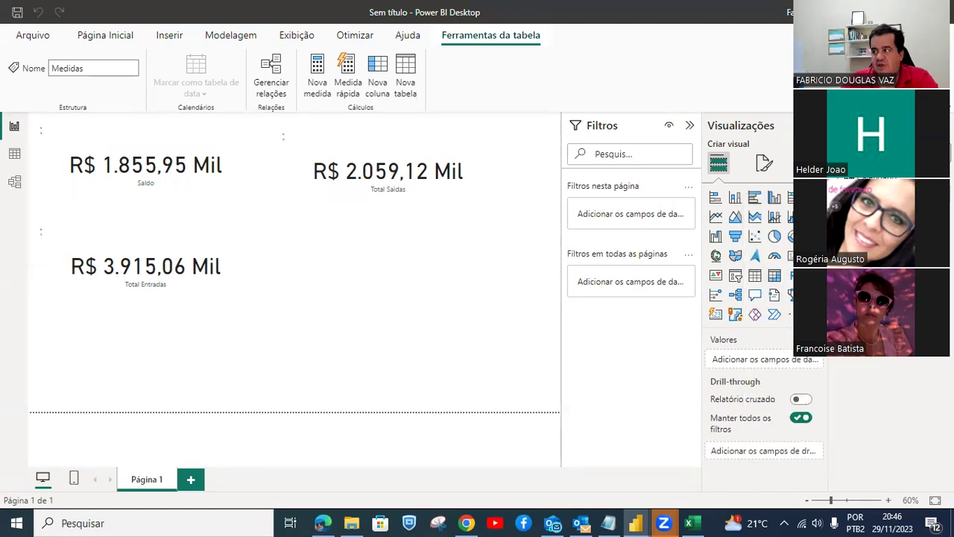
{"action": "left_click", "coordinate": [124, 123]}
{"action": "double_click", "coordinate": [124, 123]}
{"action": "type", "text": "Mar"}
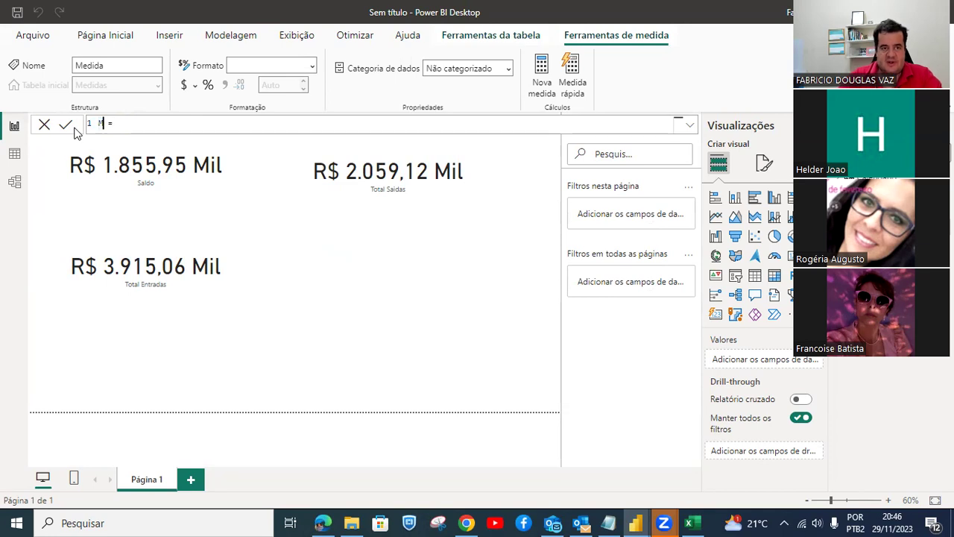
{"action": "type", "text": "gem de L"}
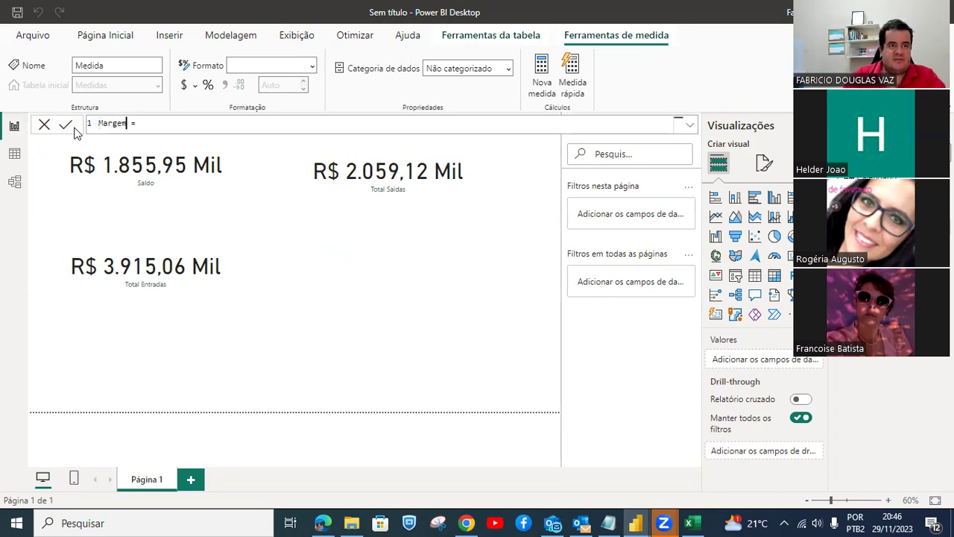
{"action": "type", "text": "ucro"}
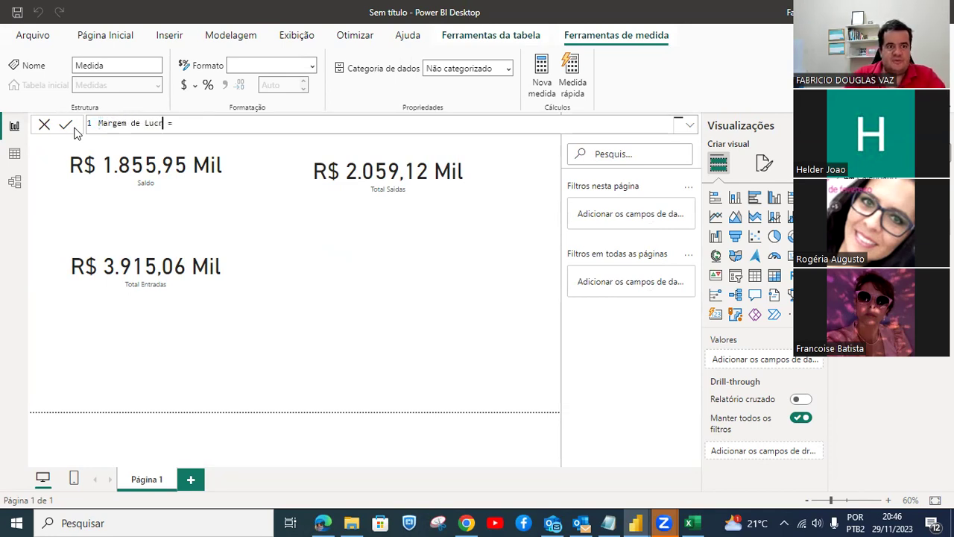
{"action": "key", "text": "End"}
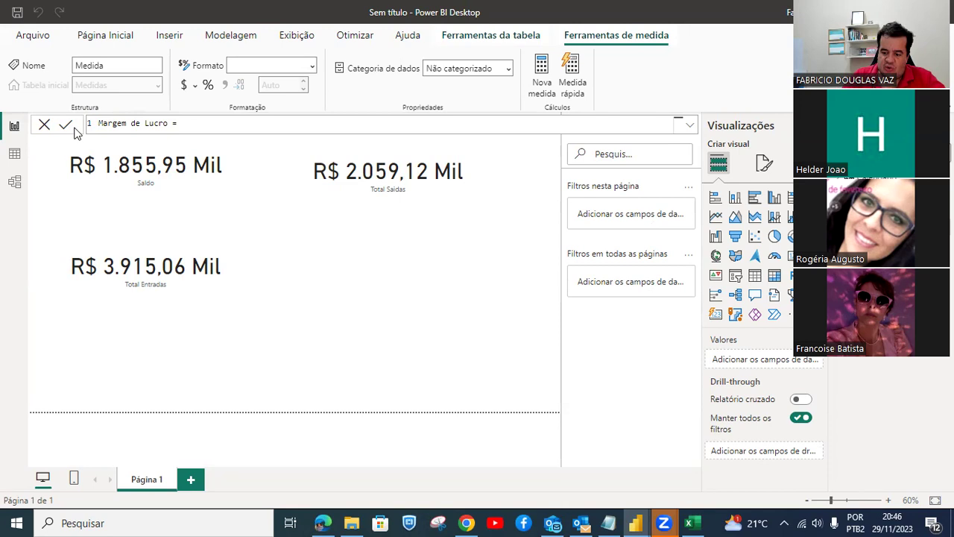
Define the Margem de Lucro measure as [Saldo] / [Total Entradas] and commit the formula.
{"action": "type", "text": "["}
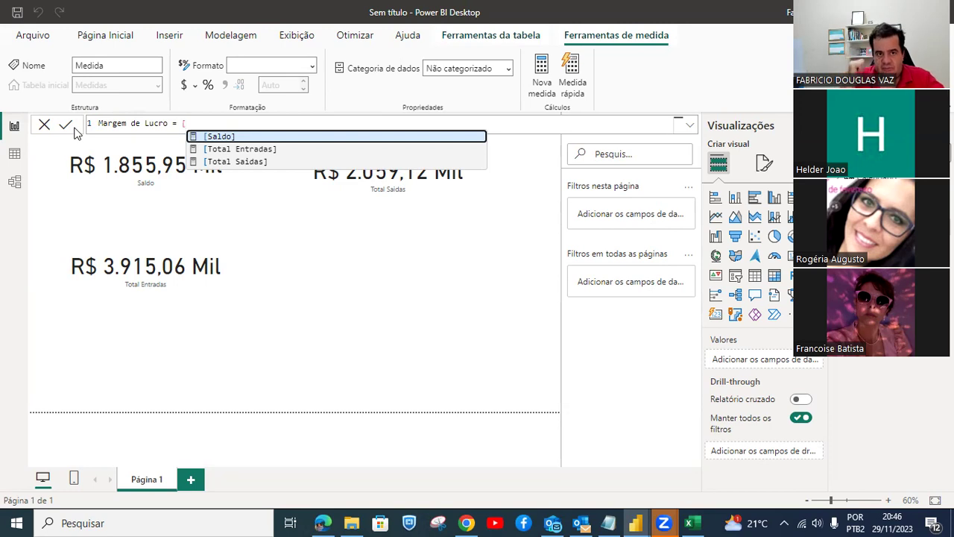
{"action": "key", "text": "Tab"}
{"action": "type", "text": "/ "}
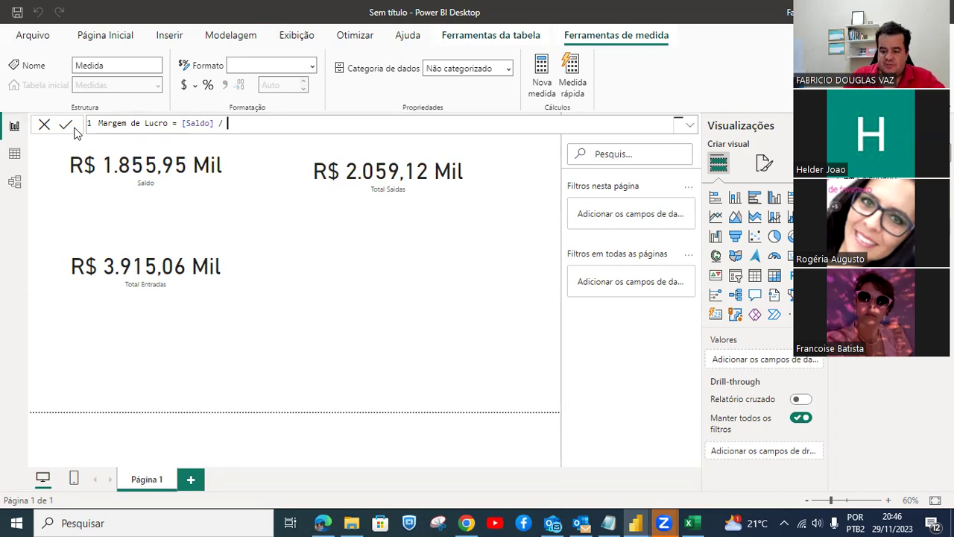
{"action": "type", "text": "["}
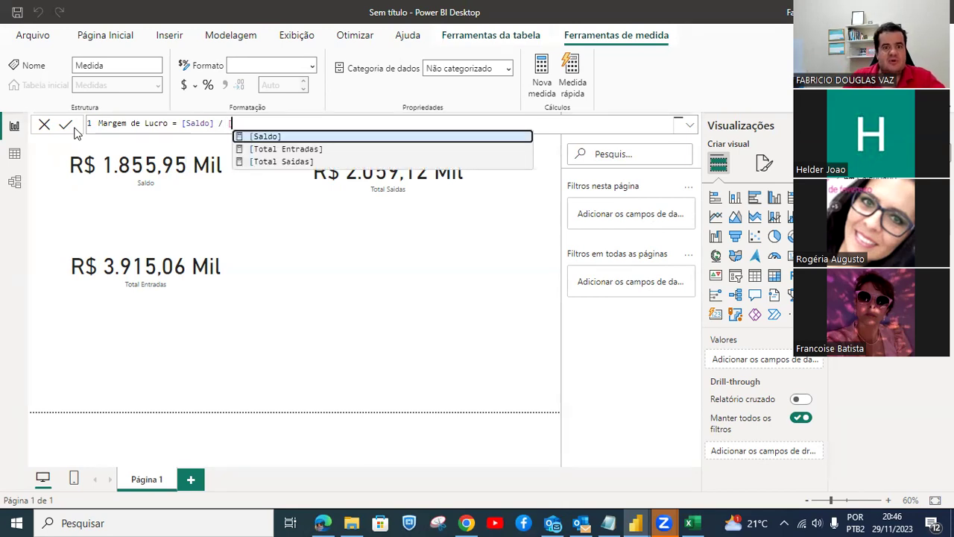
{"action": "key", "text": "Down"}
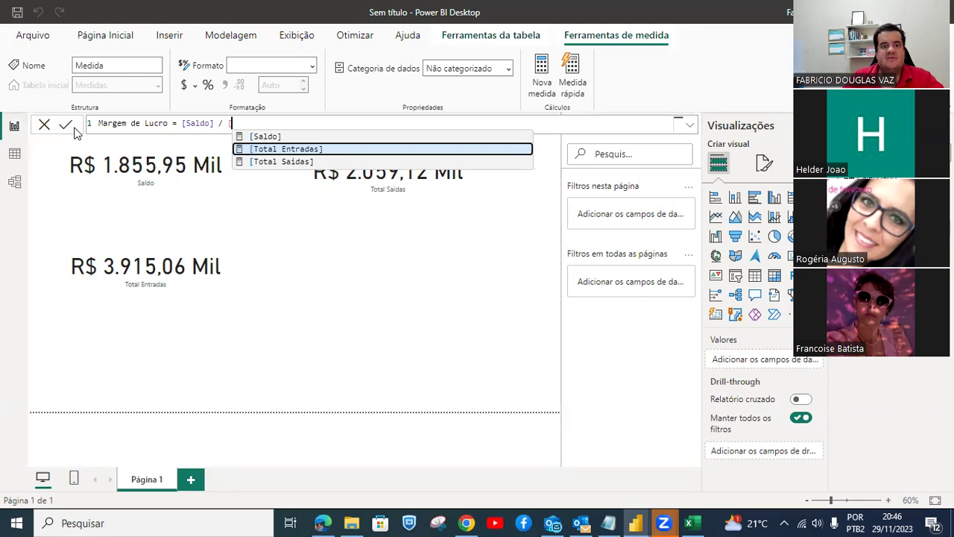
{"action": "key", "text": "Tab"}
{"action": "key", "text": "Return"}
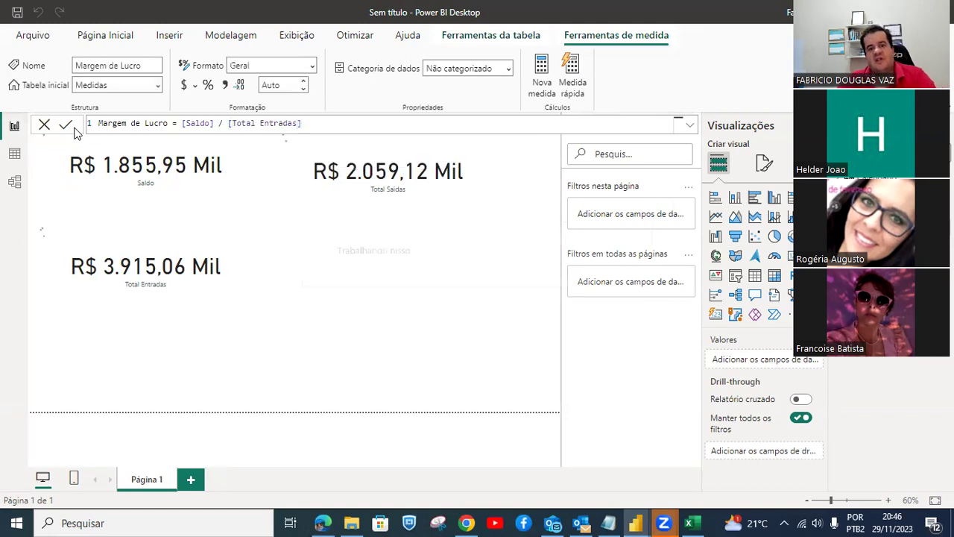
Add a card visual below the Total Saídas card and fill it with the Margem de Lucro measure.
{"action": "left_click", "coordinate": [376, 342]}
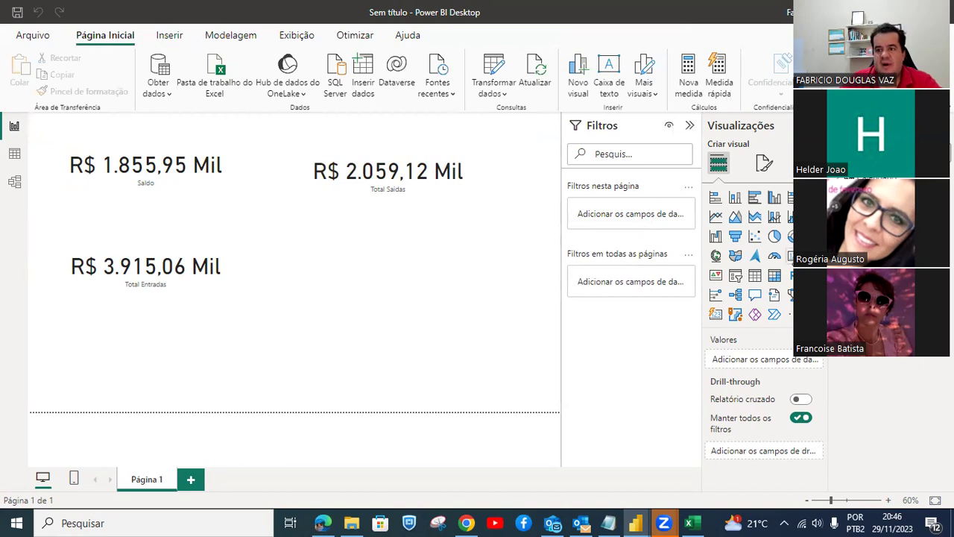
{"action": "left_click", "coordinate": [790, 256]}
{"action": "left_click_drag", "start_coordinate": [545, 170], "coordinate": [410, 293]}
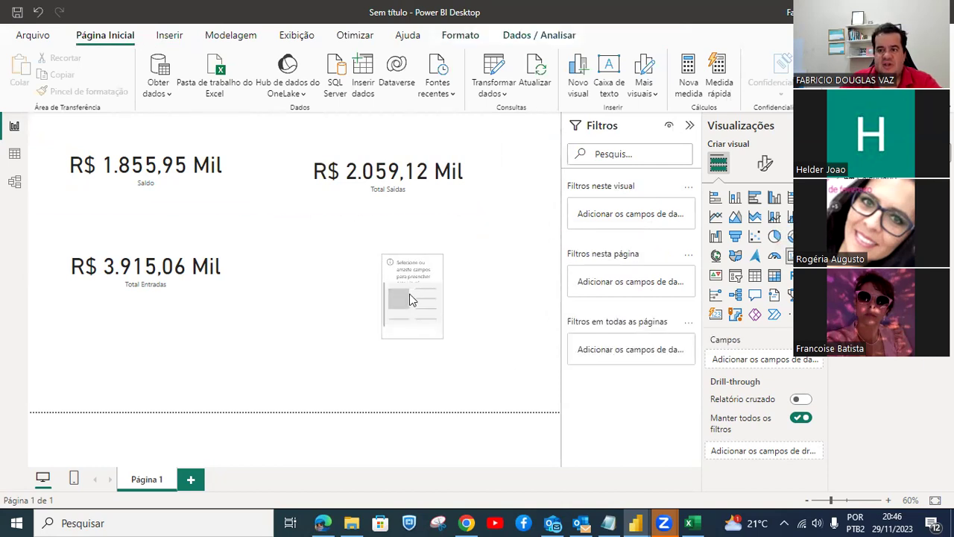
{"action": "left_click_drag", "start_coordinate": [857, 313], "coordinate": [443, 307]}
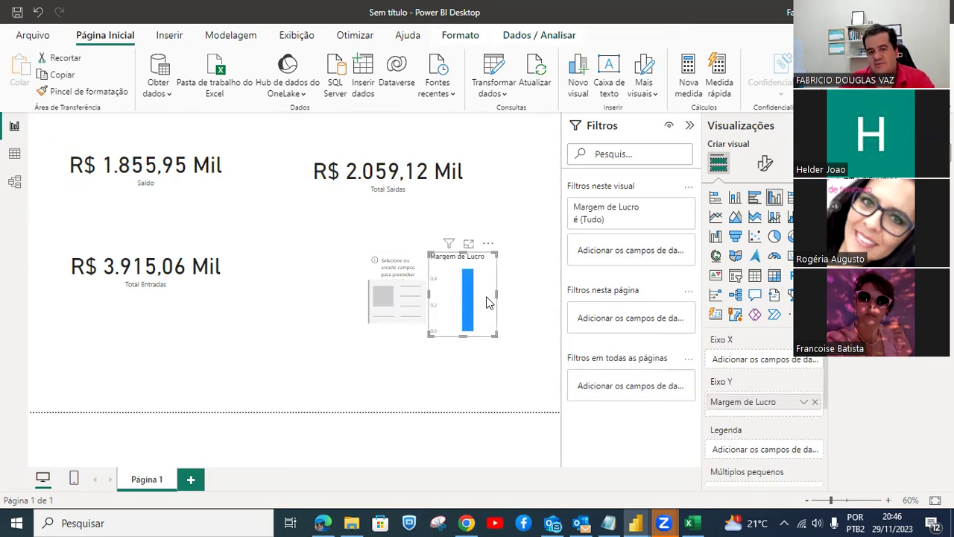
{"action": "key", "text": "Delete"}
{"action": "left_click", "coordinate": [427, 295]}
{"action": "left_click_drag", "start_coordinate": [426, 293], "coordinate": [496, 295]}
{"action": "left_click_drag", "start_coordinate": [872, 231], "coordinate": [452, 310]}
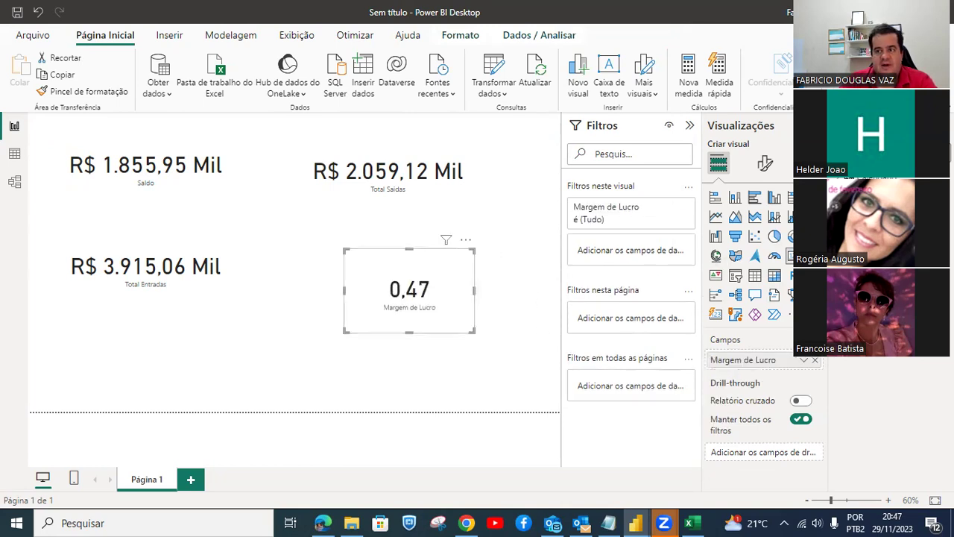
Format the Margem de Lucro measure as Porcentagem and shift its card slightly on the page.
{"action": "left_click", "coordinate": [872, 230]}
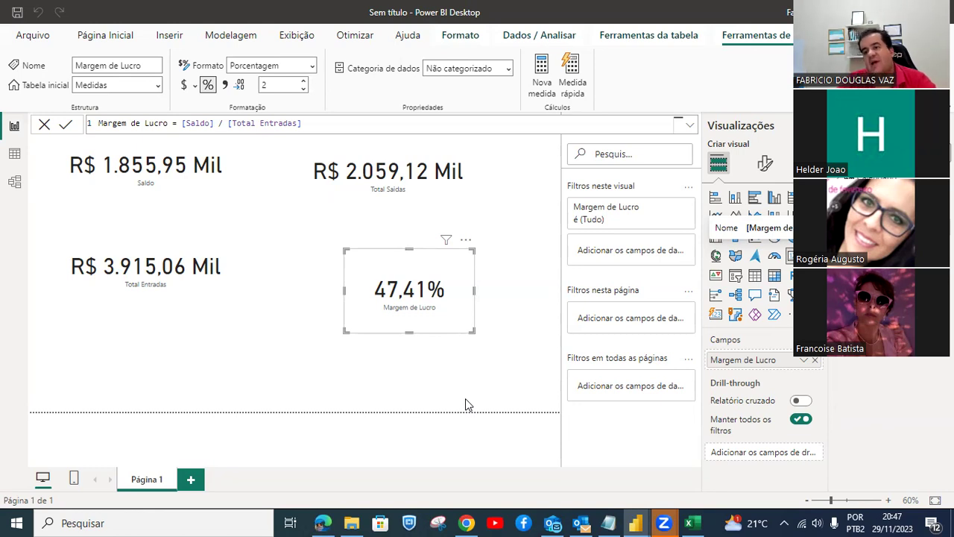
{"action": "left_click", "coordinate": [443, 200]}
{"action": "left_click_drag", "start_coordinate": [433, 254], "coordinate": [455, 236]}
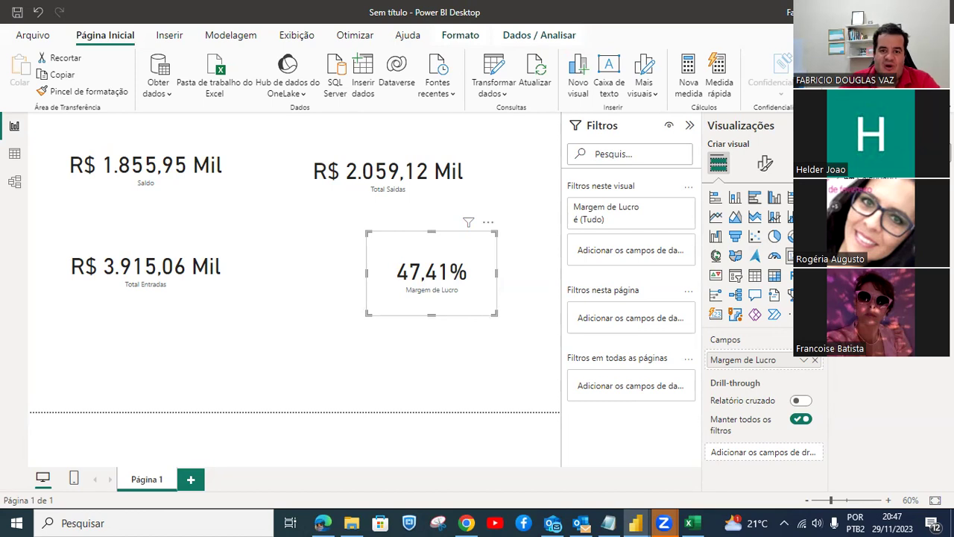
Examine the Valor, Acumulado and Data columns of the Movimentações table through to its last rows.
{"action": "left_click", "coordinate": [14, 155]}
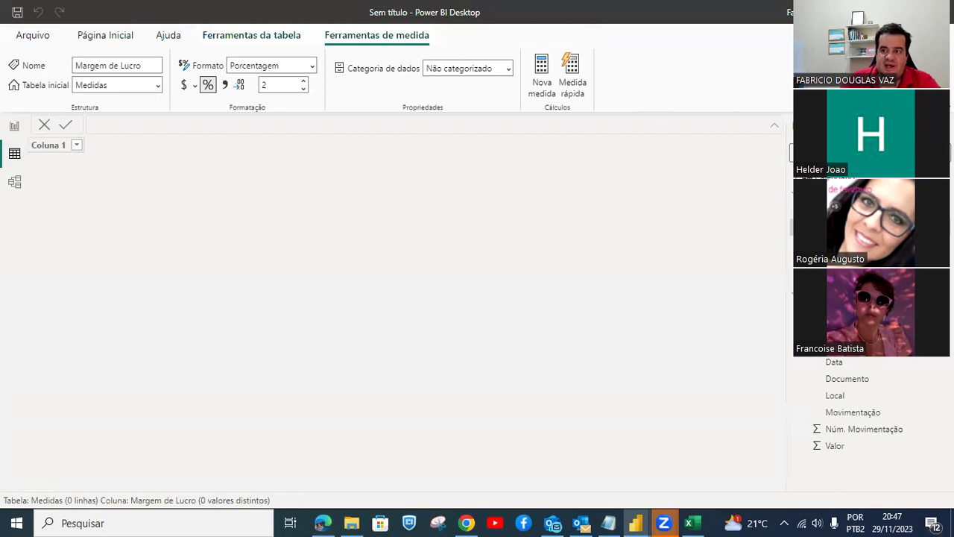
{"action": "scroll", "coordinate": [858, 403], "scroll_direction": "down", "scroll_amount": 2}
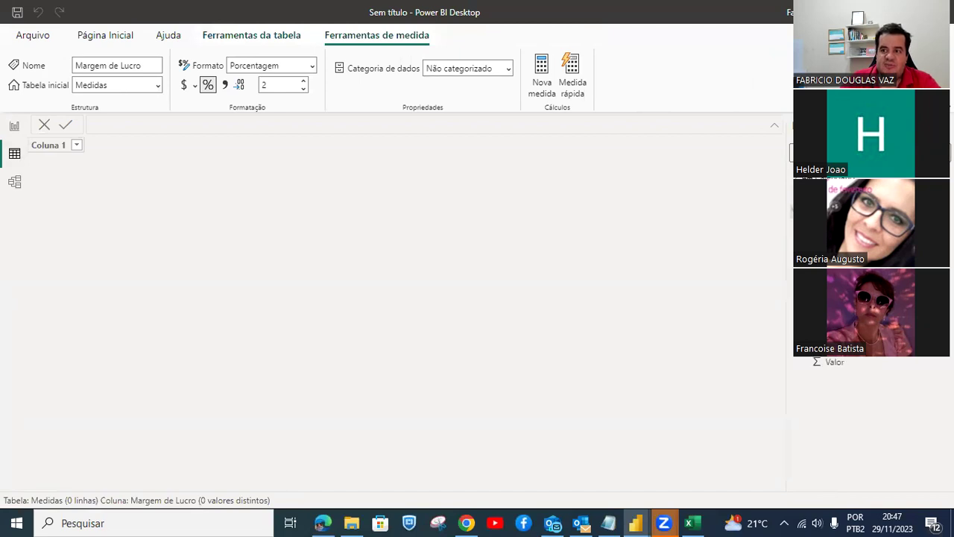
{"action": "left_click", "coordinate": [846, 211]}
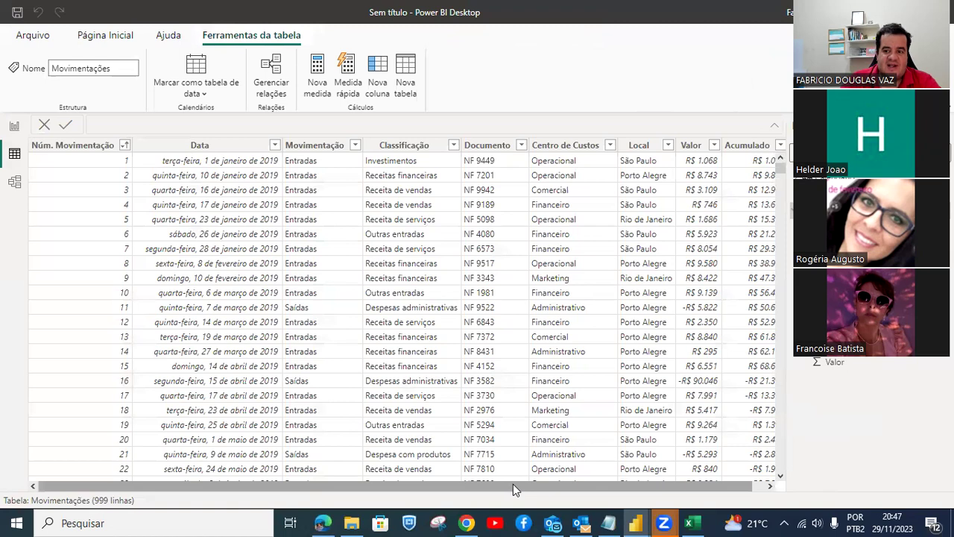
{"action": "scroll", "coordinate": [513, 483], "scroll_direction": "right", "scroll_amount": 1}
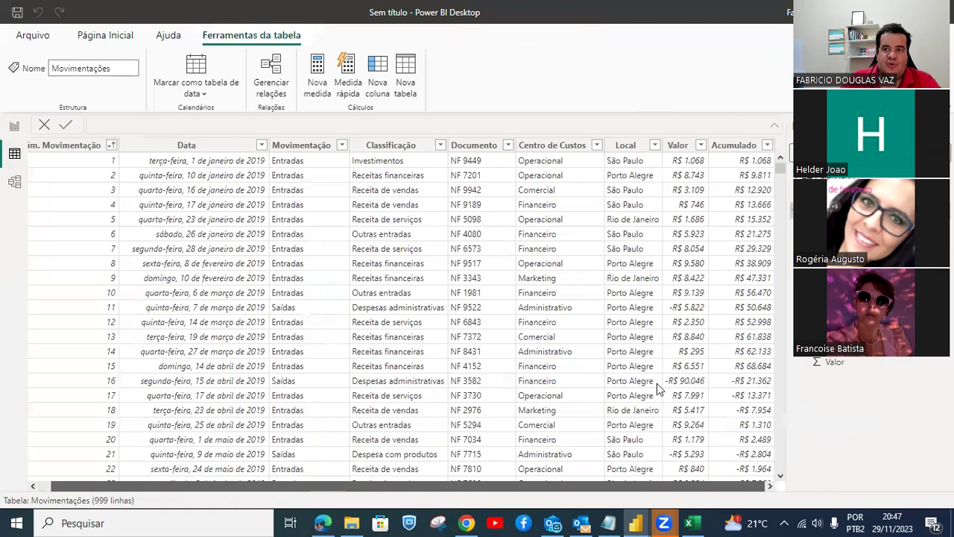
{"action": "left_click", "coordinate": [691, 163]}
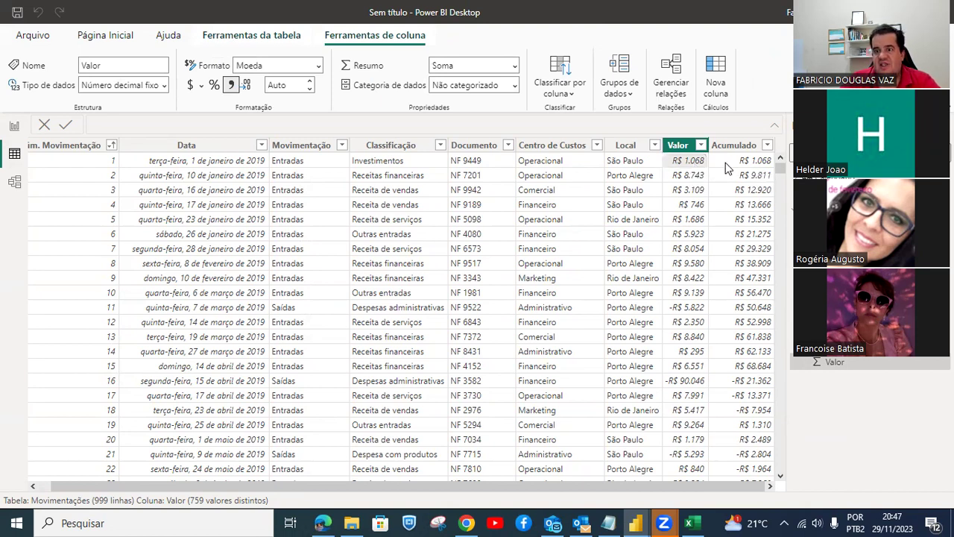
{"action": "left_click", "coordinate": [729, 162]}
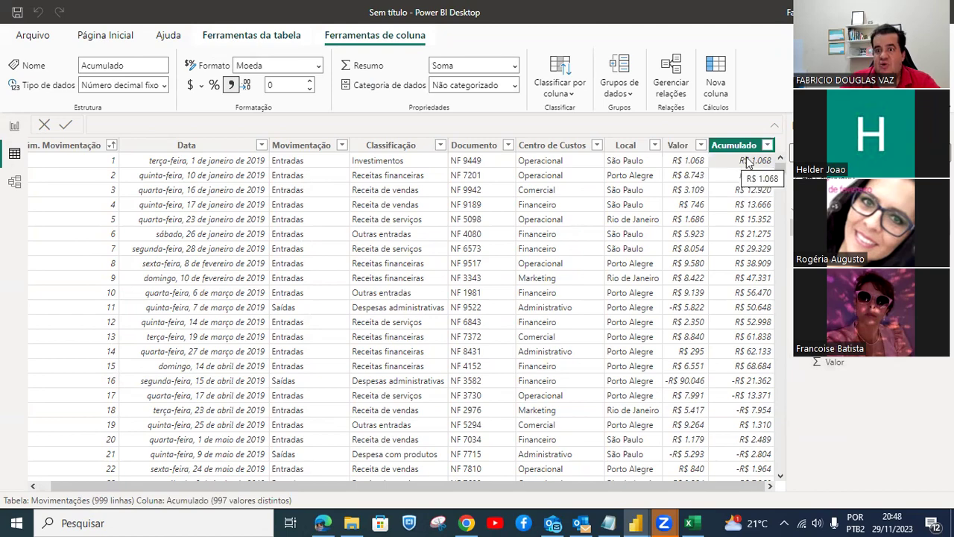
{"action": "scroll", "coordinate": [773, 234], "scroll_direction": "down", "scroll_amount": 10}
{"action": "left_click_drag", "start_coordinate": [773, 234], "coordinate": [780, 470]}
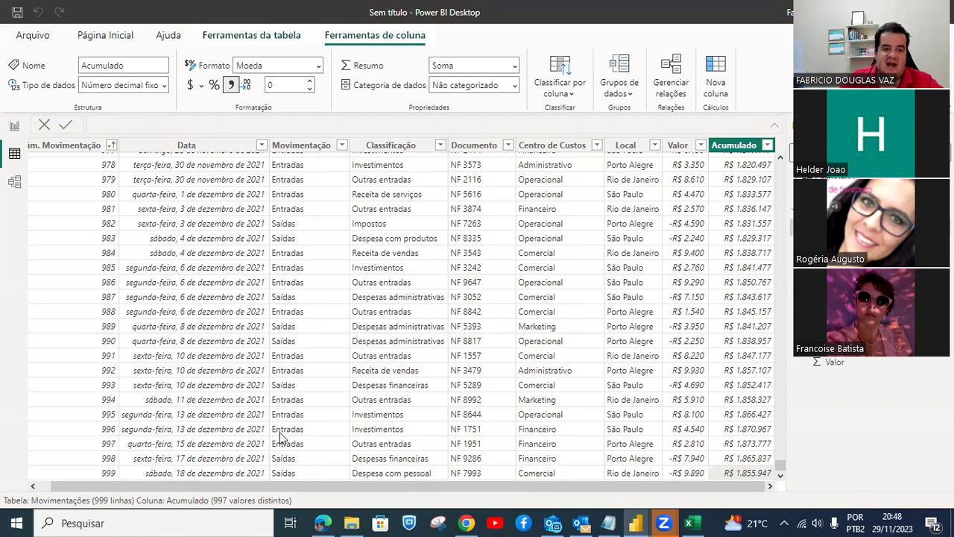
{"action": "left_click", "coordinate": [214, 257]}
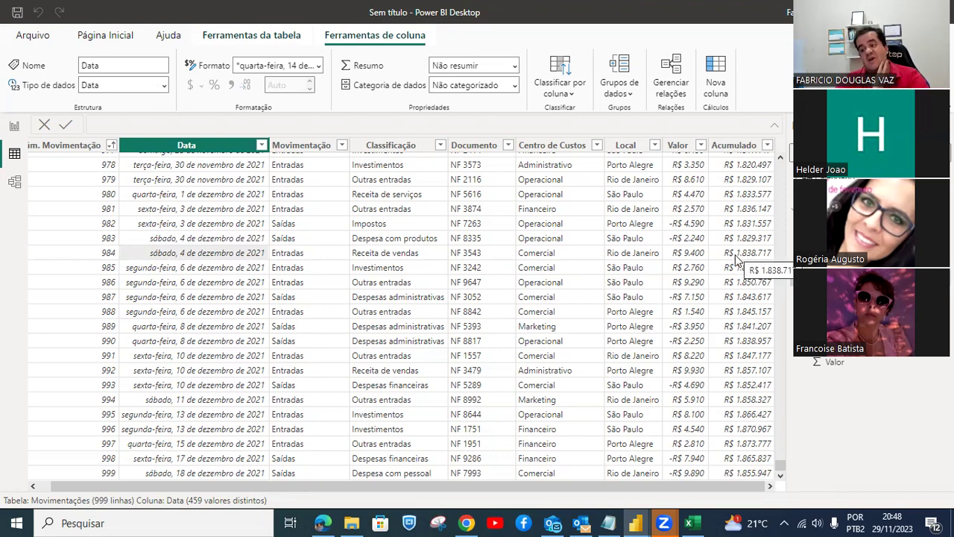
Return to the report page and place the Margem de Lucro card directly beneath the Total Saídas card.
{"action": "left_click", "coordinate": [16, 129]}
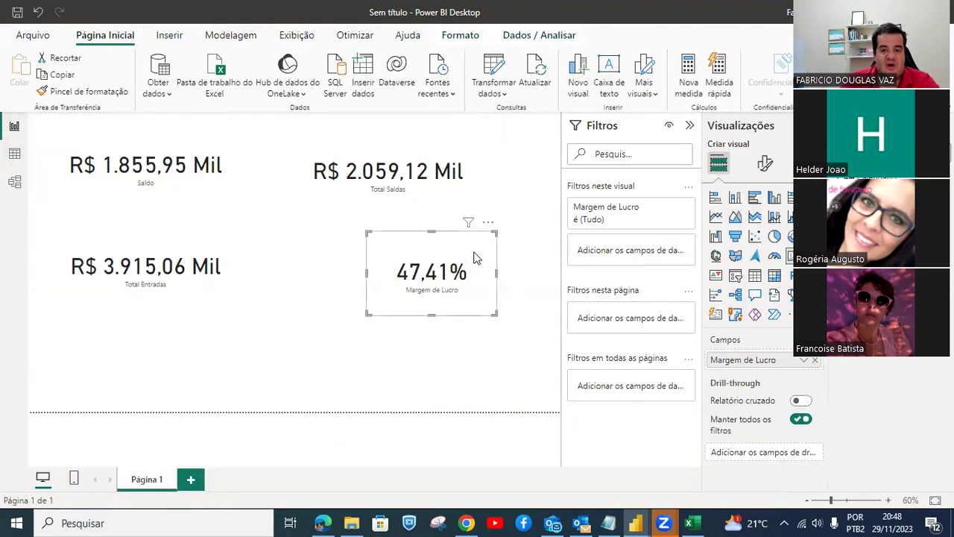
{"action": "left_click_drag", "start_coordinate": [475, 258], "coordinate": [437, 237]}
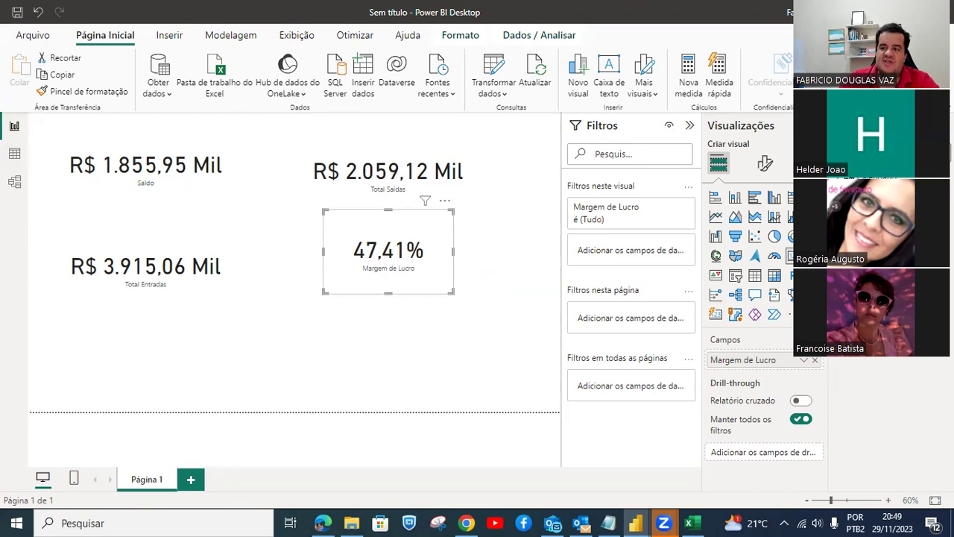
Create a new measure in the Medidas table and name it Saldo Inicial Periodo.
{"action": "left_click", "coordinate": [865, 194]}
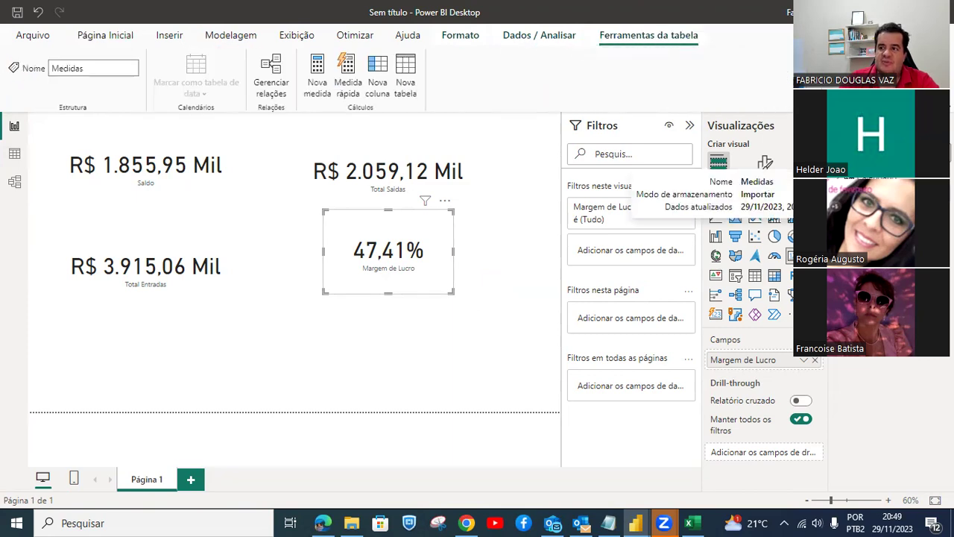
{"action": "right_click", "coordinate": [869, 196]}
{"action": "key", "text": "Escape"}
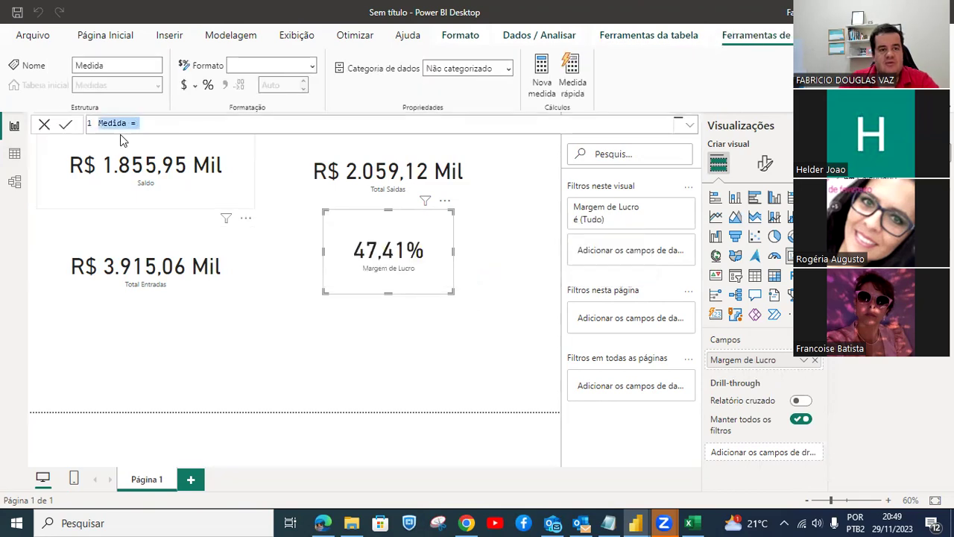
{"action": "left_click", "coordinate": [126, 123]}
{"action": "double_click", "coordinate": [124, 123]}
{"action": "type", "text": "Sala"}
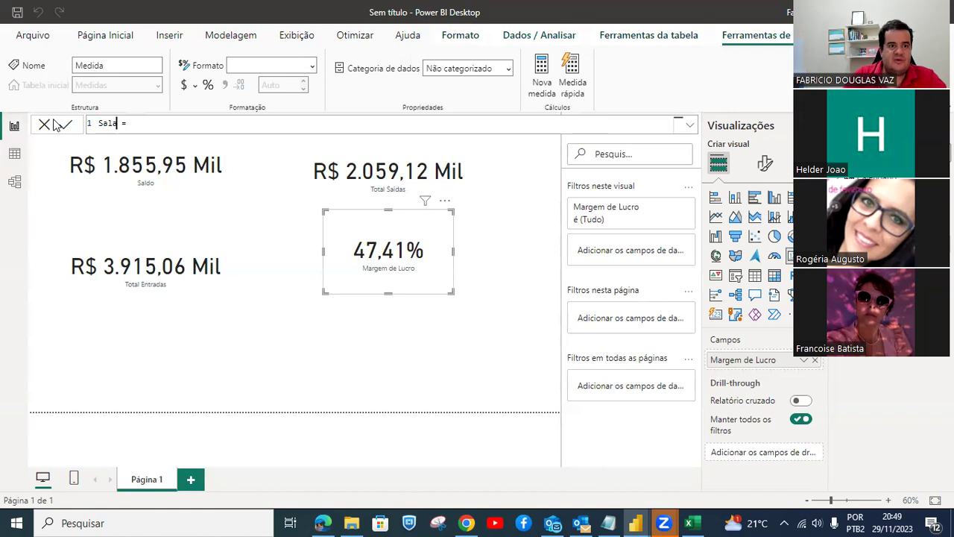
{"action": "type", "text": "o Inicial"}
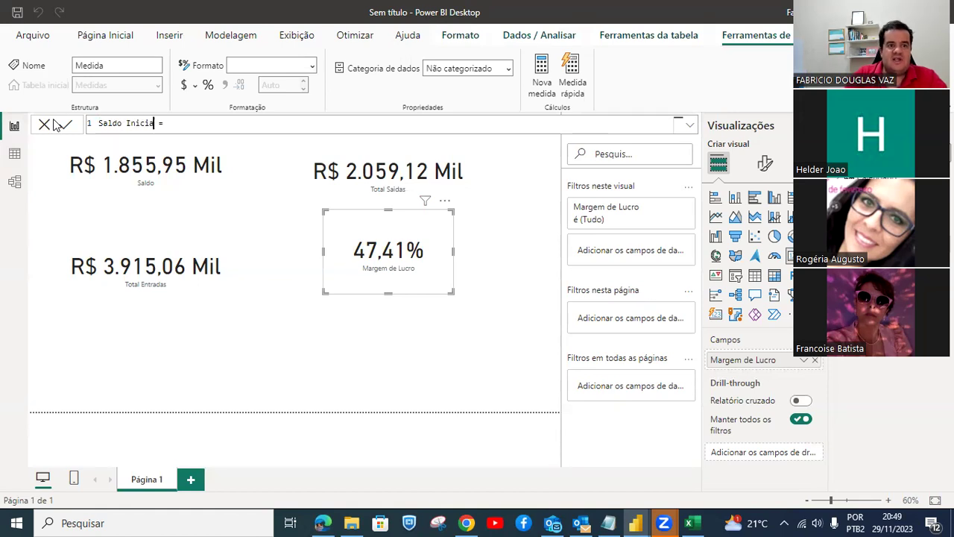
{"action": "type", "text": " Period"}
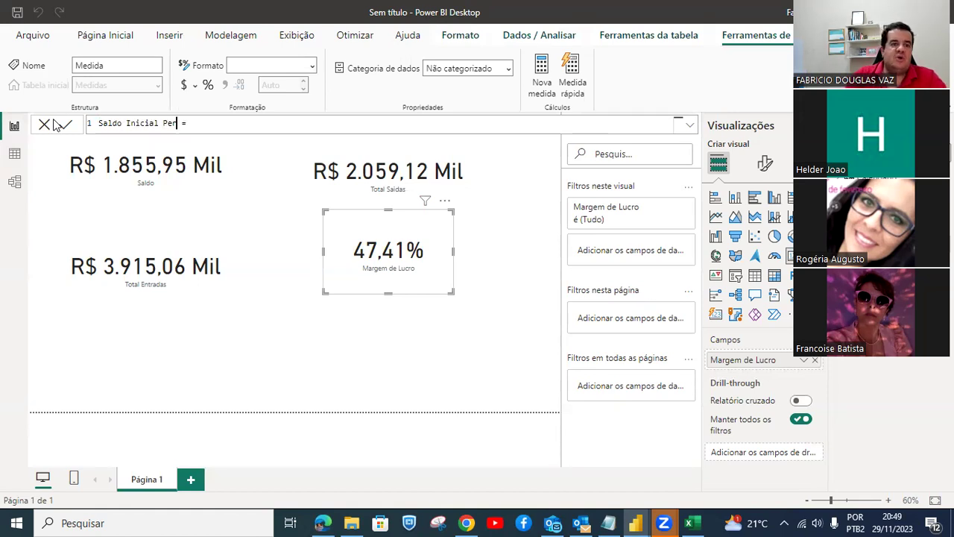
{"action": "type", "text": "o"}
{"action": "key", "text": "Right"}
{"action": "key", "text": "Right"}
{"action": "key", "text": "Right"}
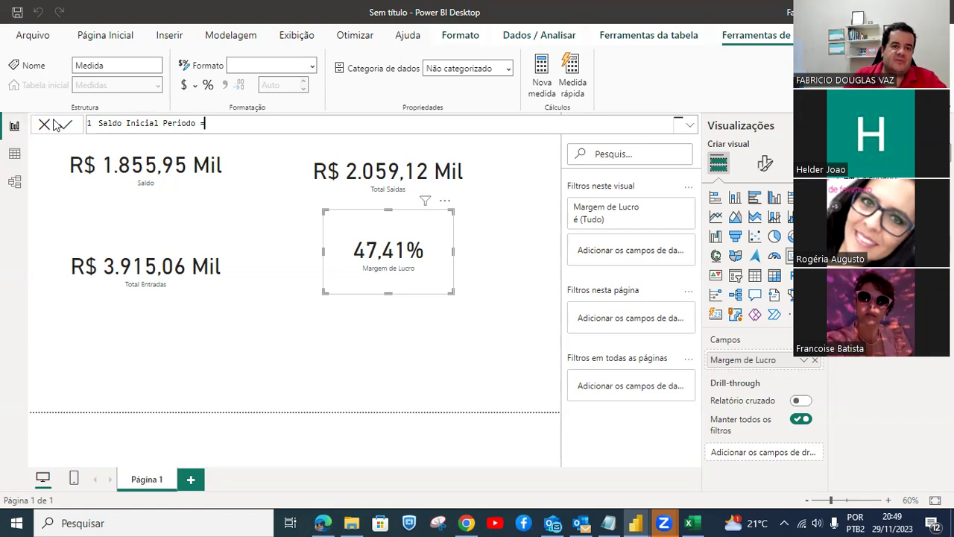
Begin the Saldo Inicial Periodo formula with LOOKUPVALUE, using 'Movimentações'[Acumulado] as the result column.
{"action": "type", "text": "LOOK"}
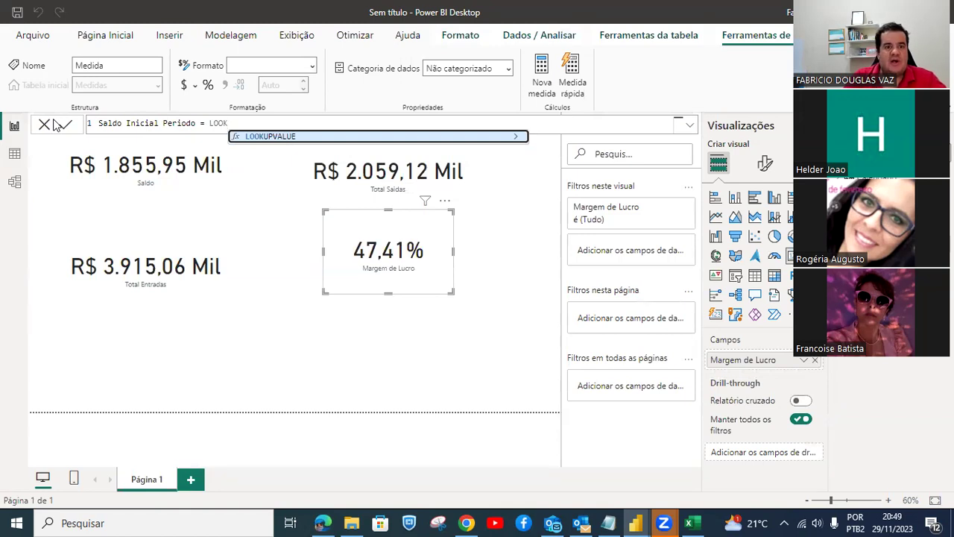
{"action": "key", "text": "Tab"}
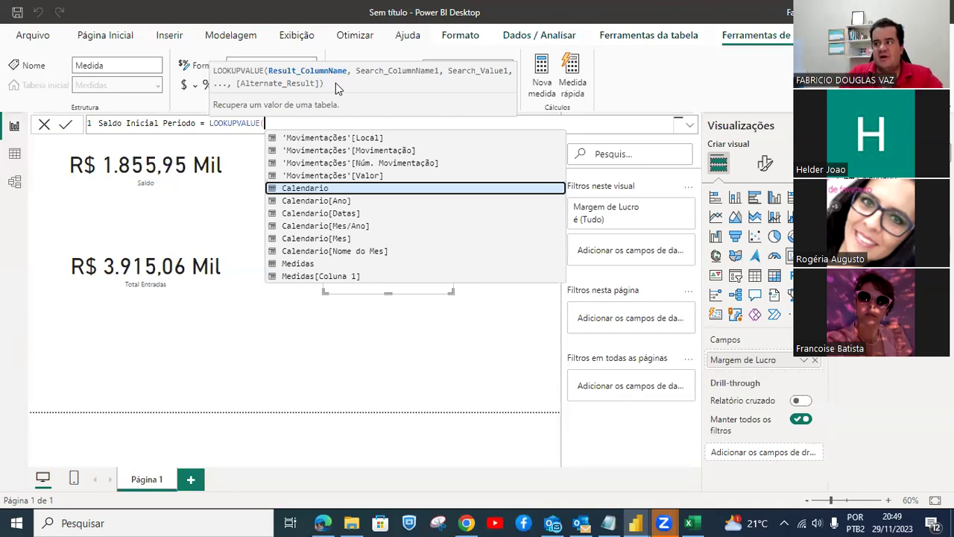
{"action": "type", "text": "mO"}
{"action": "key", "text": "Down"}
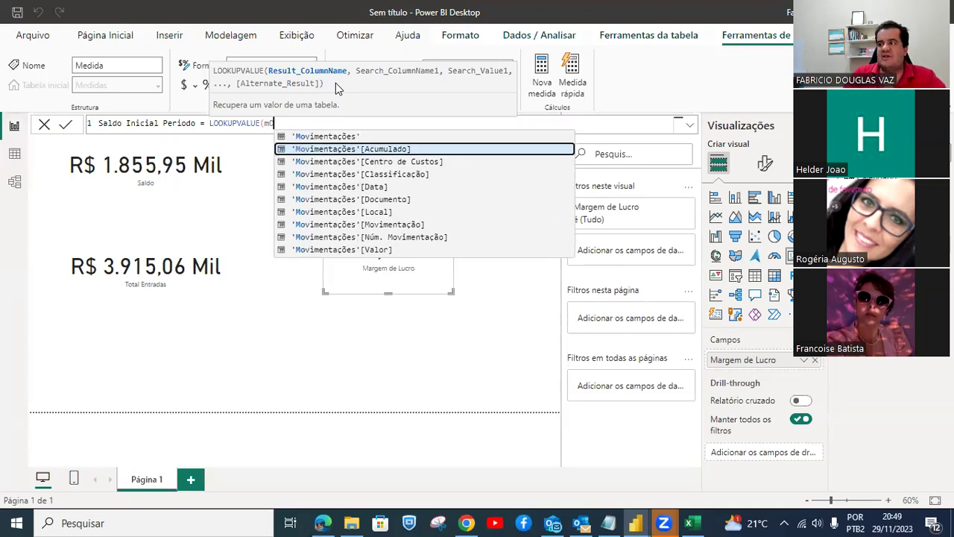
{"action": "key", "text": "Tab"}
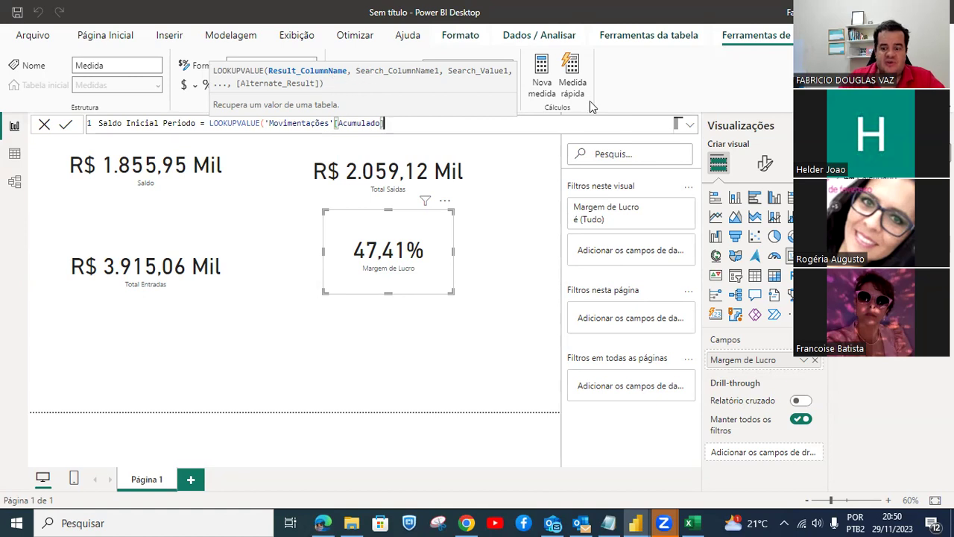
Add 'Movimentações'[Núm. Movimentação] as the search column of the LOOKUPVALUE formula.
{"action": "type", "text": ","}
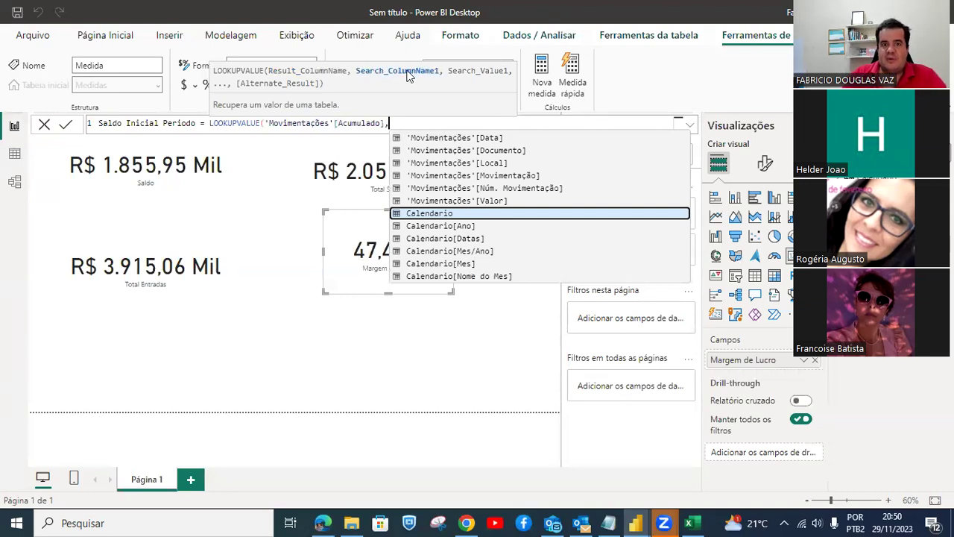
{"action": "type", "text": "mO"}
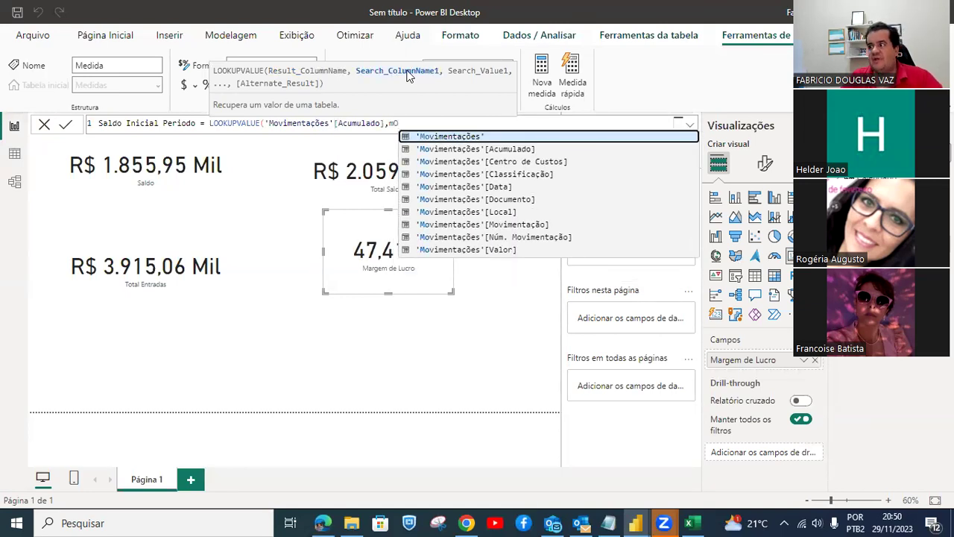
{"action": "key", "text": "Down"}
{"action": "key", "text": "Down"}
{"action": "key", "text": "Down"}
{"action": "key", "text": "Down"}
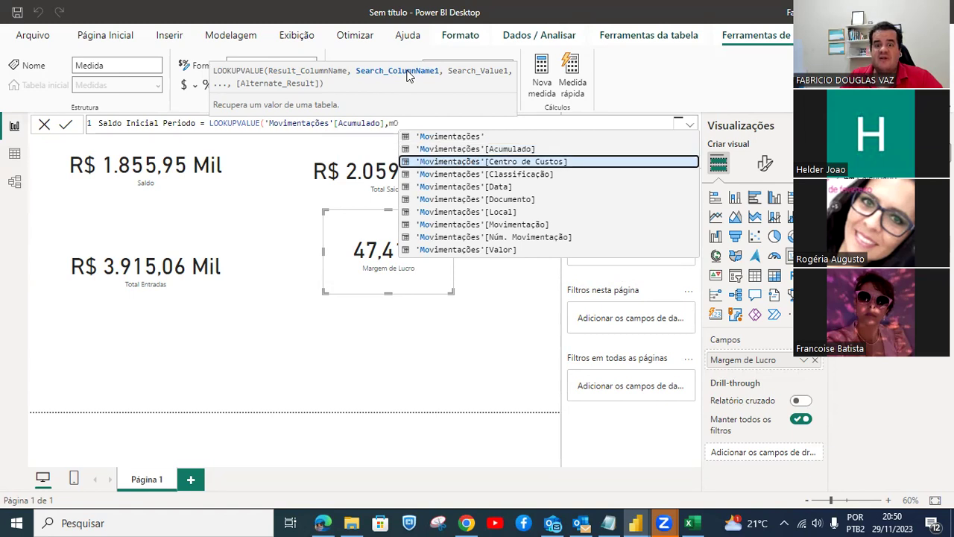
{"action": "key", "text": "Down"}
{"action": "key", "text": "Down"}
{"action": "key", "text": "Down"}
{"action": "key", "text": "Down"}
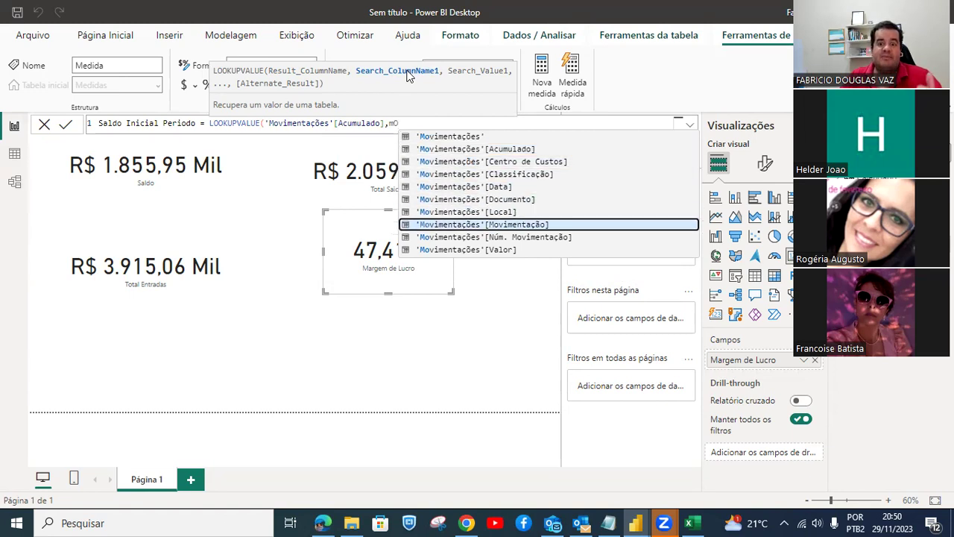
{"action": "key", "text": "Tab"}
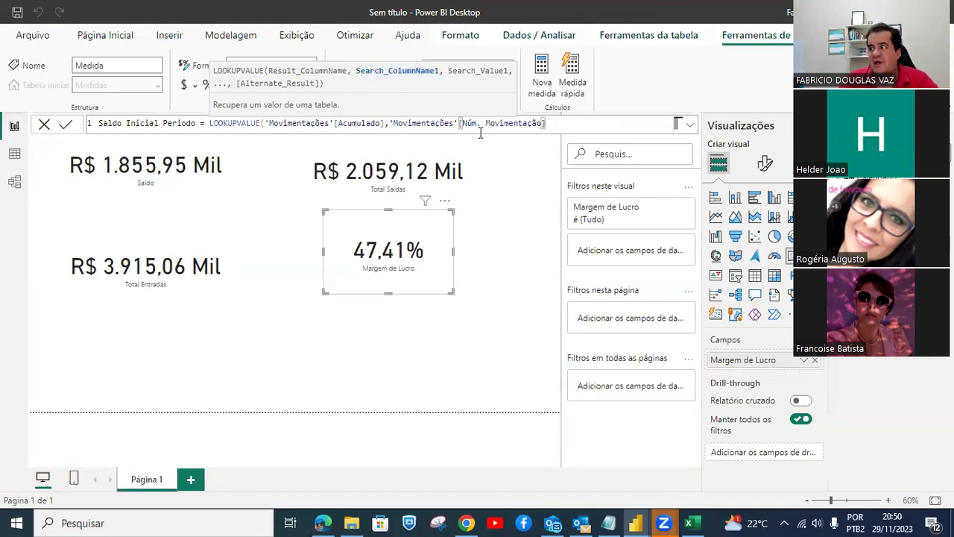
Enter MIN('Movimentações'[Núm. Movimentação]) as the search value of the LOOKUPVALUE formula.
{"action": "type", "text": ","}
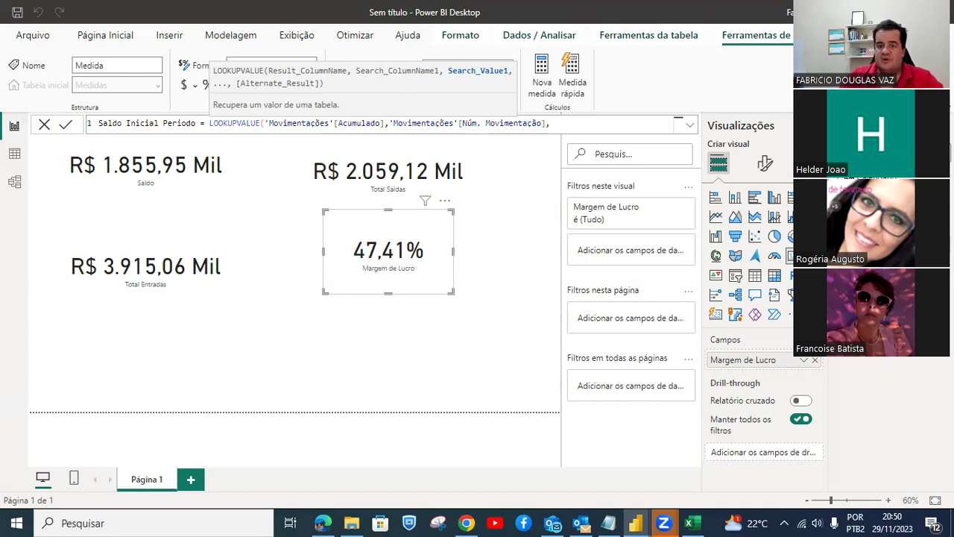
{"action": "type", "text": "Min"}
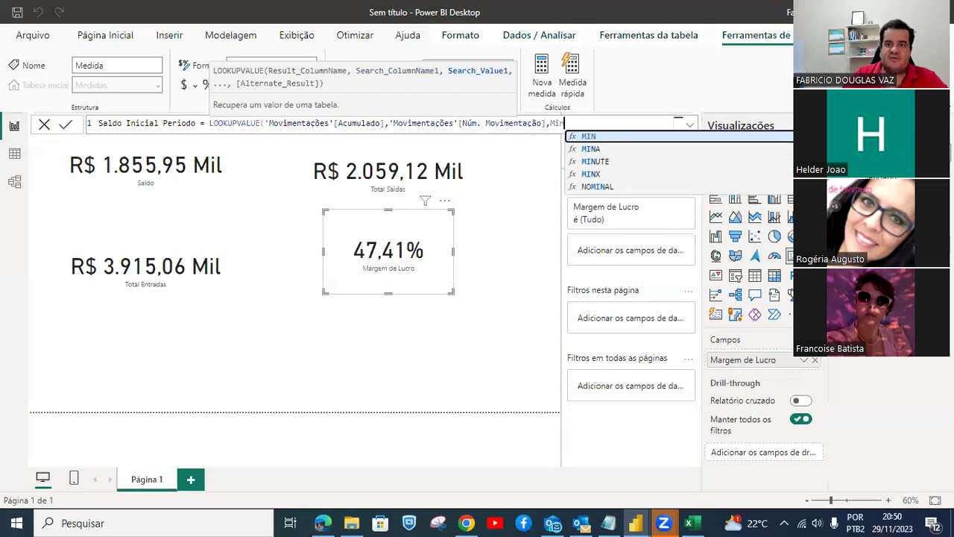
{"action": "key", "text": "Tab"}
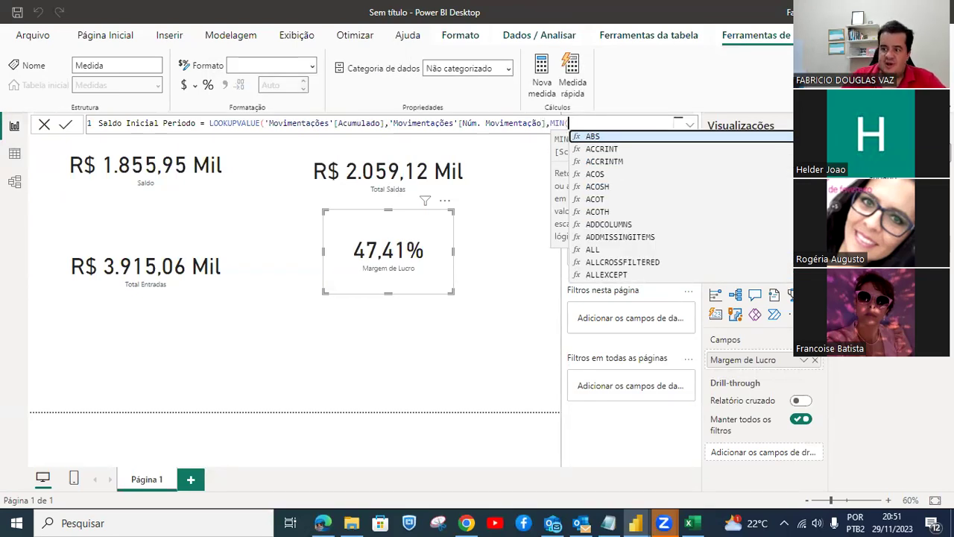
{"action": "type", "text": "mo"}
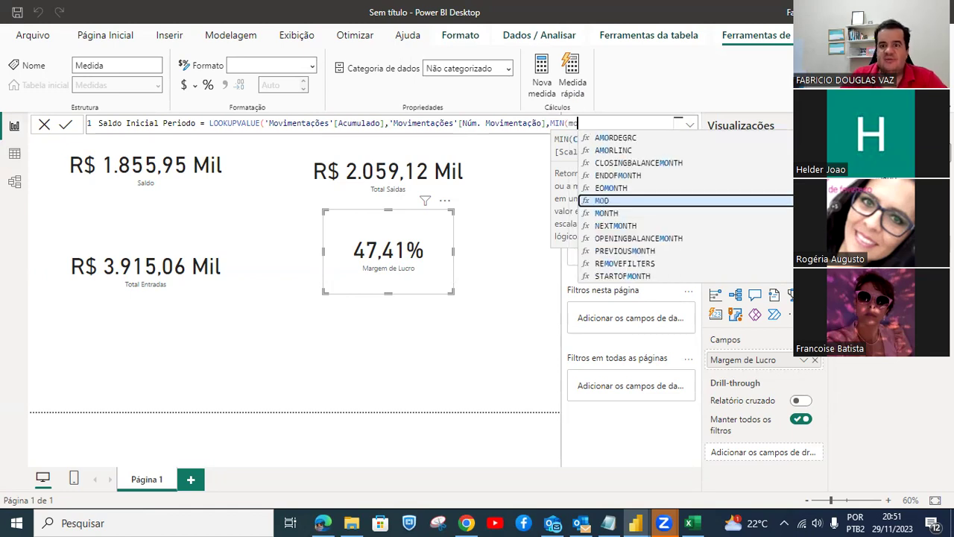
{"action": "key", "text": "BackSpace"}
{"action": "key", "text": "BackSpace"}
{"action": "type", "text": "Mo"}
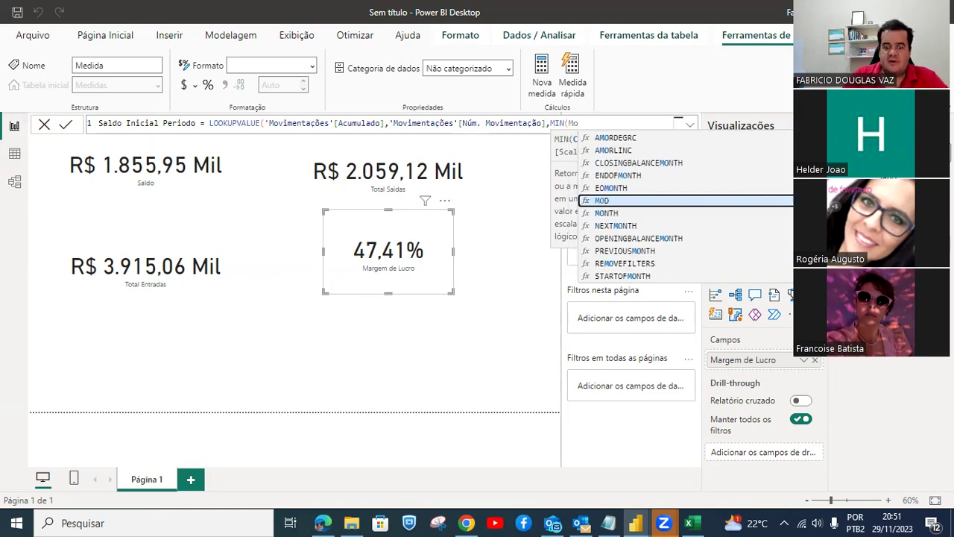
{"action": "type", "text": "vi"}
{"action": "key", "text": "Down"}
{"action": "key", "text": "Down"}
{"action": "key", "text": "Down"}
{"action": "key", "text": "Down"}
{"action": "key", "text": "Down"}
{"action": "key", "text": "Down"}
{"action": "key", "text": "Down"}
{"action": "key", "text": "Down"}
{"action": "key", "text": "Down"}
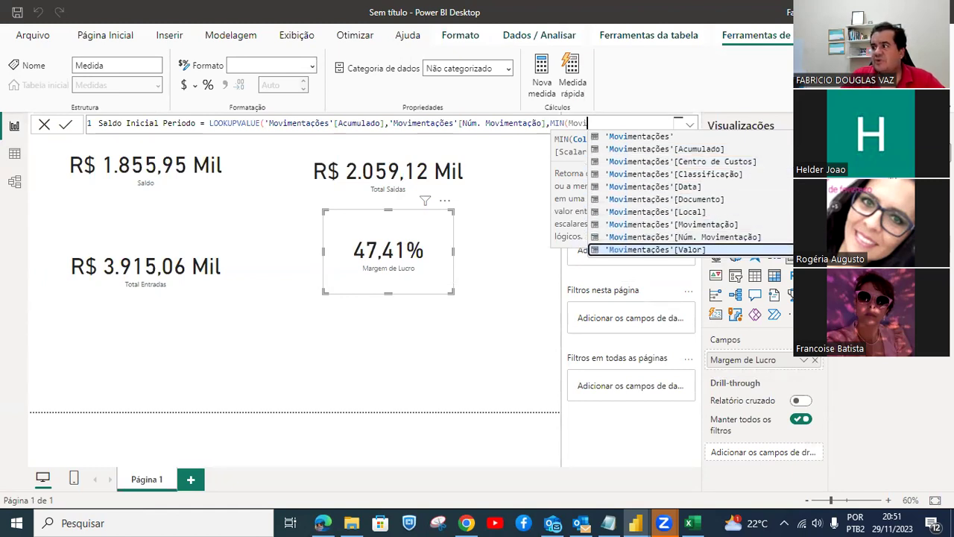
{"action": "key", "text": "Up"}
{"action": "key", "text": "Up"}
{"action": "key", "text": "Up"}
{"action": "key", "text": "Up"}
{"action": "key", "text": "Up"}
{"action": "key", "text": "Up"}
{"action": "key", "text": "Up"}
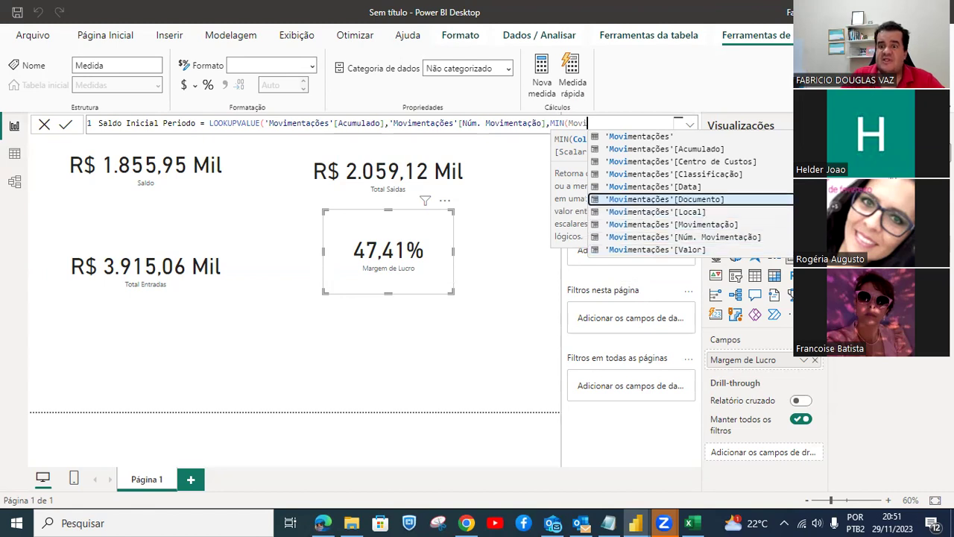
{"action": "key", "text": "Down"}
{"action": "key", "text": "Down"}
{"action": "key", "text": "Down"}
{"action": "key", "text": "Down"}
{"action": "key", "text": "Down"}
{"action": "key", "text": "Down"}
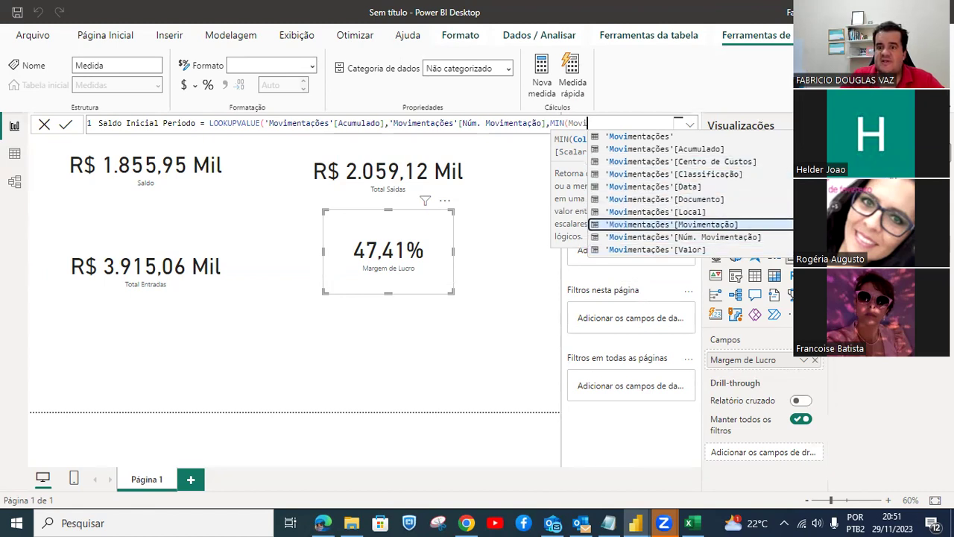
{"action": "key", "text": "Tab"}
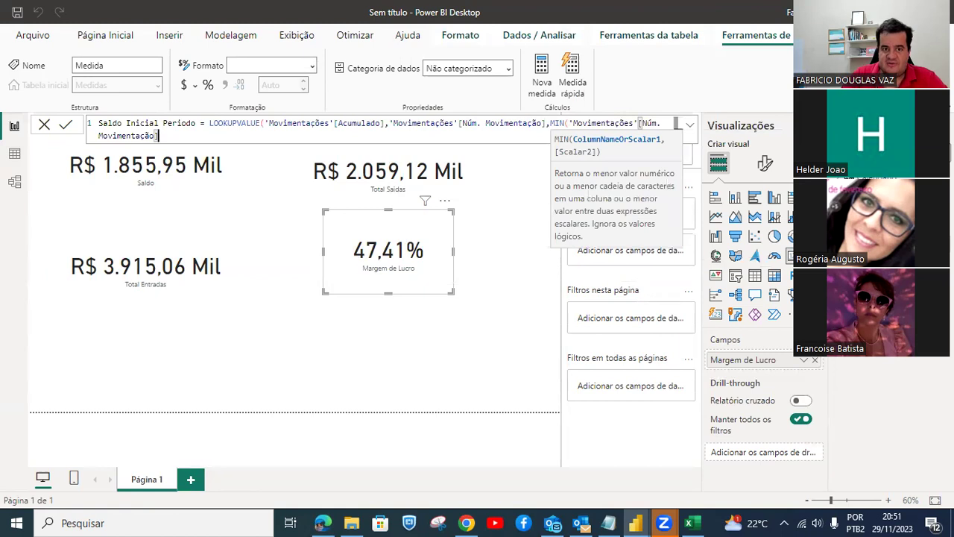
{"action": "type", "text": ")"}
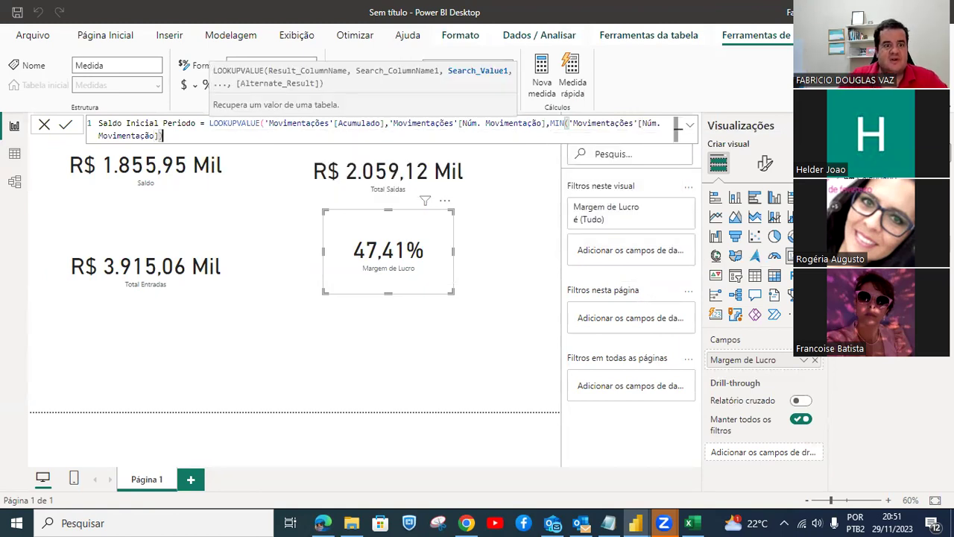
Split the formula onto three lines, breaking it before the search column argument and before the MIN function.
{"action": "left_click", "coordinate": [168, 123]}
{"action": "key", "text": "Right"}
{"action": "key", "text": "Right"}
{"action": "key", "text": "Right"}
{"action": "key", "text": "Right"}
{"action": "key", "text": "Right"}
{"action": "key", "text": "Right"}
{"action": "key", "text": "Right"}
{"action": "key", "text": "Right"}
{"action": "key", "text": "Right"}
{"action": "key", "text": "Right"}
{"action": "key", "text": "Right"}
{"action": "key", "text": "Right"}
{"action": "key", "text": "Right"}
{"action": "key", "text": "Right"}
{"action": "key", "text": "Right"}
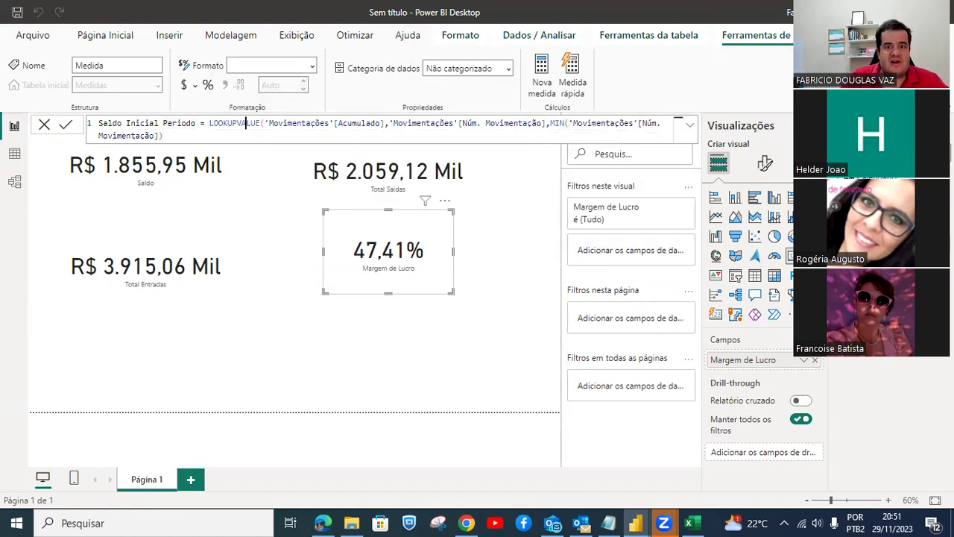
{"action": "key", "text": "Right"}
{"action": "key", "text": "Right"}
{"action": "key", "text": "Right"}
{"action": "key", "text": "Right"}
{"action": "key", "text": "Right"}
{"action": "key", "text": "Right"}
{"action": "key", "text": "Right"}
{"action": "key", "text": "Right"}
{"action": "key", "text": "Right"}
{"action": "key", "text": "Right"}
{"action": "key", "text": "Right"}
{"action": "key", "text": "Right"}
{"action": "key", "text": "Right"}
{"action": "key", "text": "Right"}
{"action": "key", "text": "Right"}
{"action": "key", "text": "Right"}
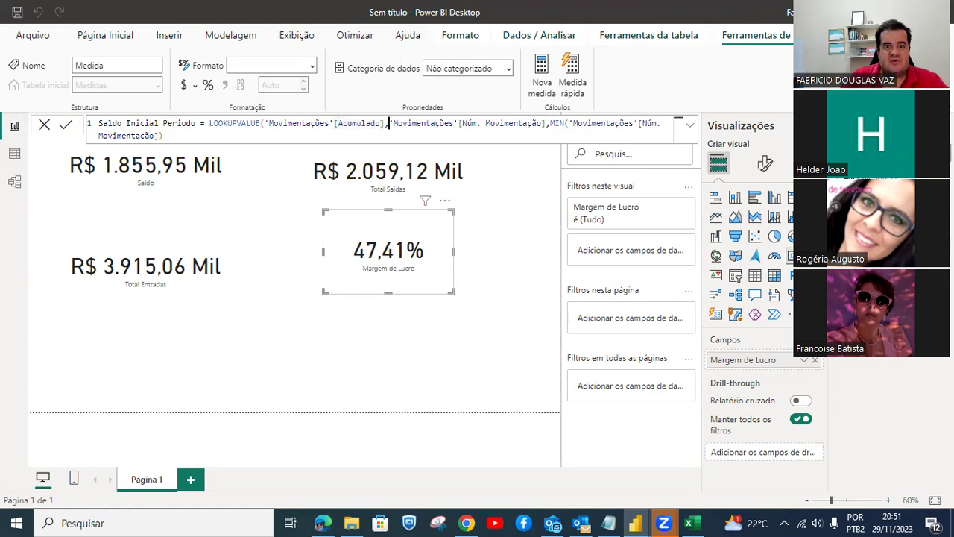
{"action": "key", "text": "shift+Return"}
{"action": "key", "text": "Right"}
{"action": "key", "text": "Right"}
{"action": "key", "text": "Right"}
{"action": "key", "text": "Right"}
{"action": "key", "text": "Right"}
{"action": "key", "text": "Right"}
{"action": "key", "text": "Right"}
{"action": "key", "text": "Right"}
{"action": "key", "text": "Right"}
{"action": "key", "text": "Right"}
{"action": "key", "text": "Right"}
{"action": "key", "text": "Right"}
{"action": "key", "text": "Right"}
{"action": "key", "text": "Right"}
{"action": "key", "text": "Right"}
{"action": "key", "text": "Right"}
{"action": "key", "text": "Right"}
{"action": "key", "text": "Right"}
{"action": "key", "text": "Right"}
{"action": "key", "text": "Right"}
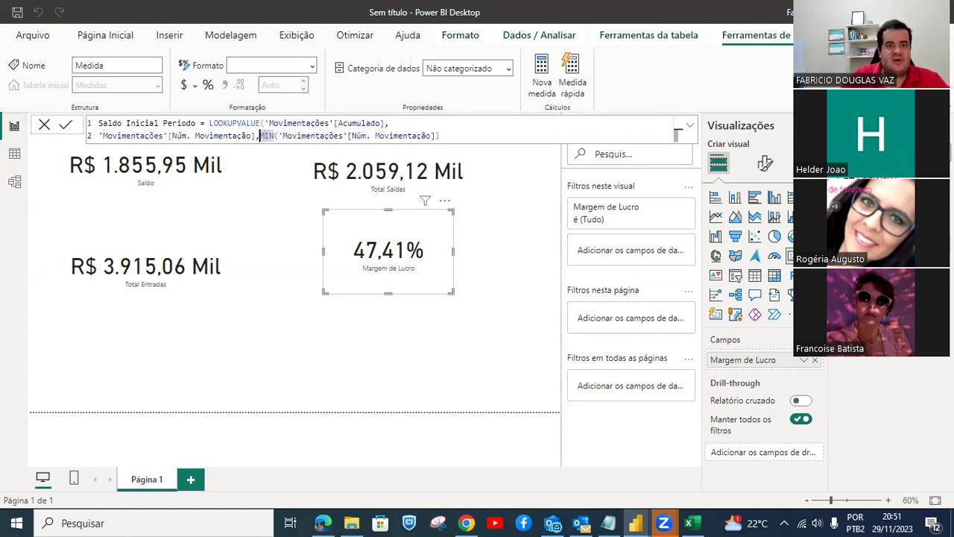
{"action": "key", "text": "shift+Return"}
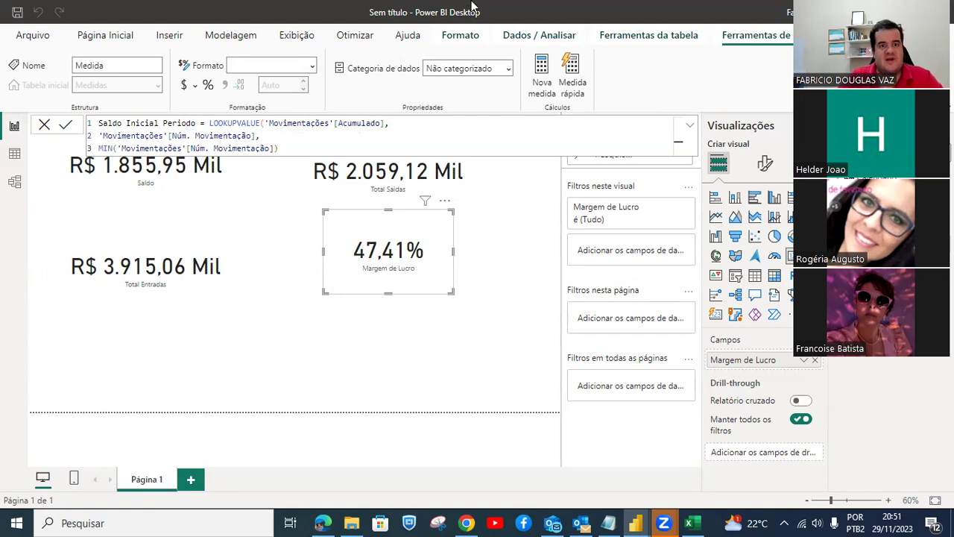
Enlarge the formula text and review the measure name, the LOOKUPVALUE function and the 'Movimentações'[Acumulado] argument.
{"action": "scroll", "coordinate": [284, 144], "scroll_direction": "up", "scroll_amount": 5}
{"action": "scroll", "coordinate": [284, 144], "scroll_direction": "up", "scroll_amount": 3}
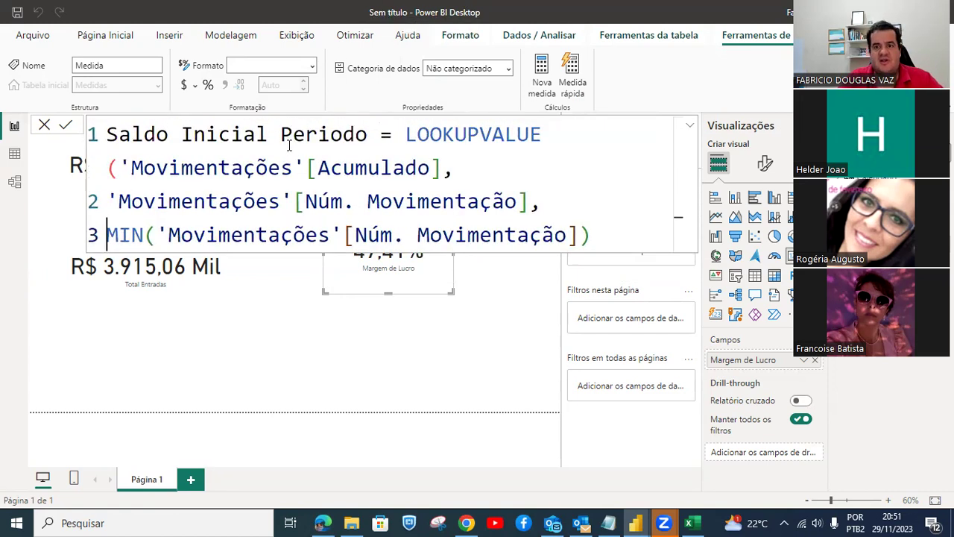
{"action": "left_click", "coordinate": [398, 136]}
{"action": "left_click_drag", "start_coordinate": [398, 137], "coordinate": [105, 141]}
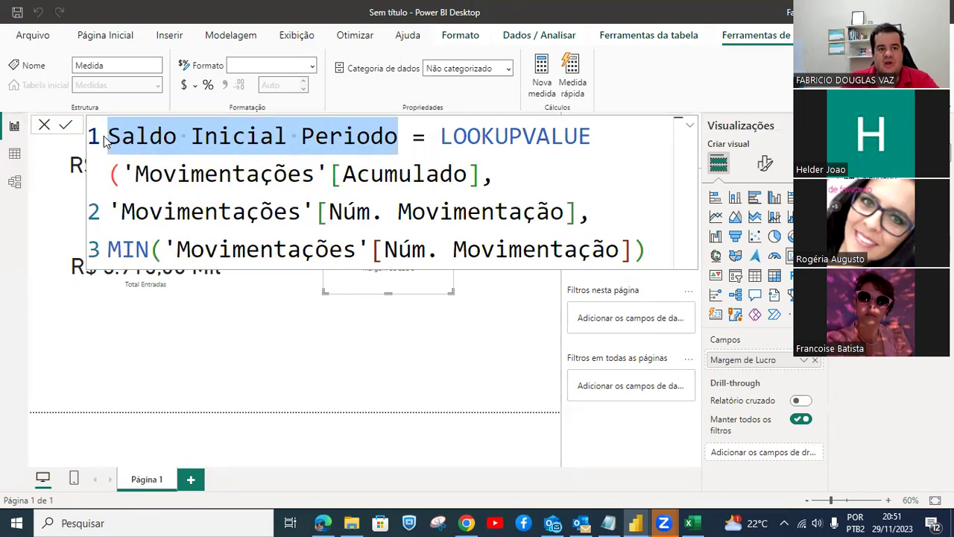
{"action": "left_click", "coordinate": [592, 140]}
{"action": "left_click_drag", "start_coordinate": [592, 140], "coordinate": [444, 139]}
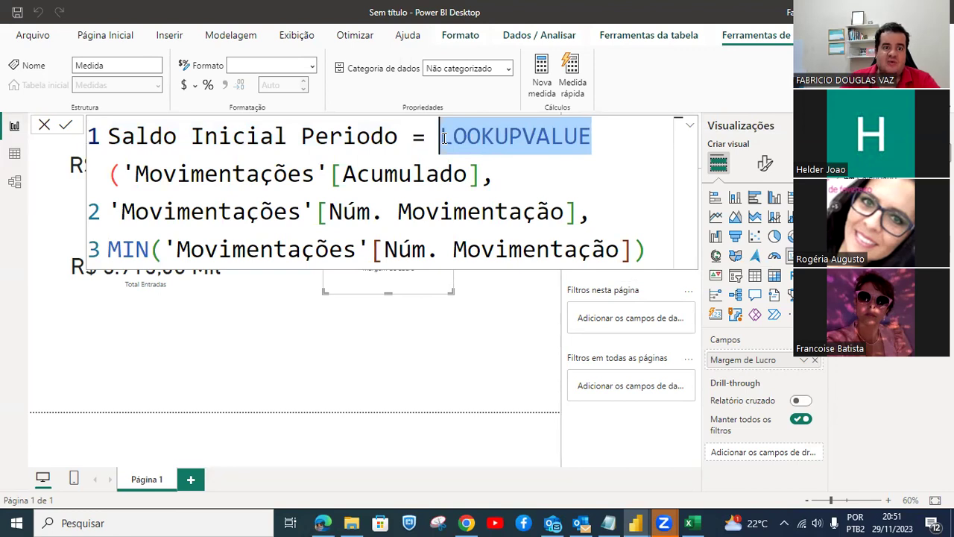
{"action": "left_click_drag", "start_coordinate": [481, 173], "coordinate": [134, 173]}
Switch to the Movimentações sheet in Excel, return to its first rows and examine the Acumulado column.
{"action": "left_click", "coordinate": [691, 523]}
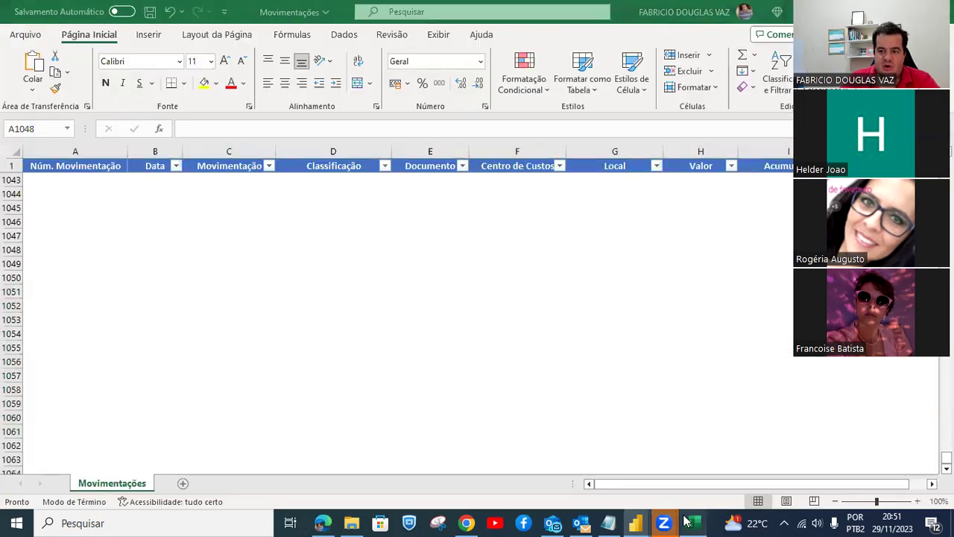
{"action": "left_click", "coordinate": [445, 277]}
{"action": "key", "text": "ctrl+Home"}
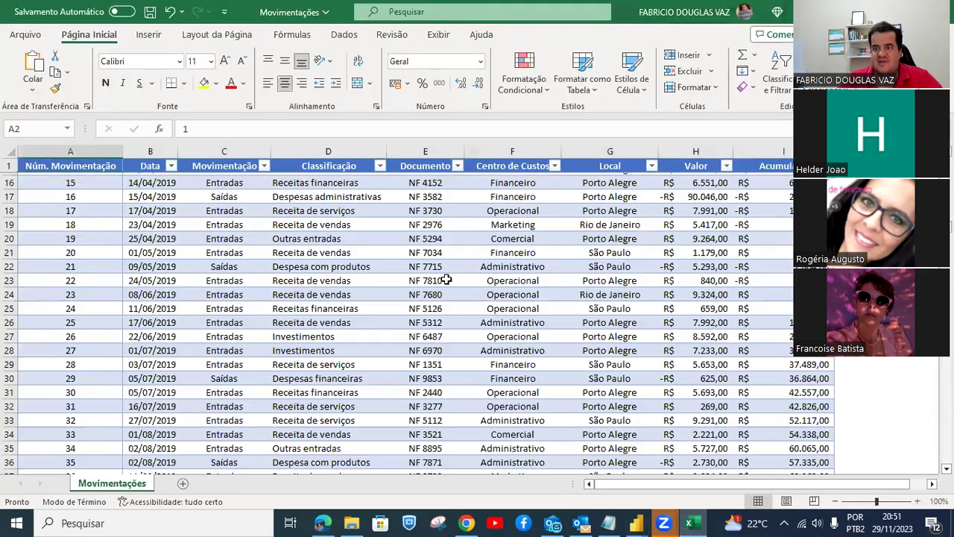
{"action": "left_click", "coordinate": [768, 152]}
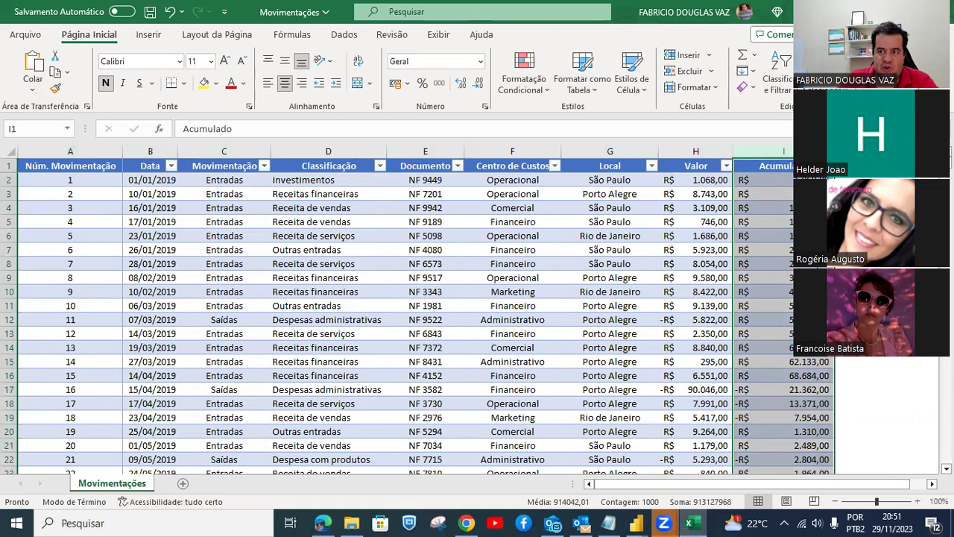
{"action": "left_click", "coordinate": [775, 250]}
{"action": "left_click", "coordinate": [768, 152]}
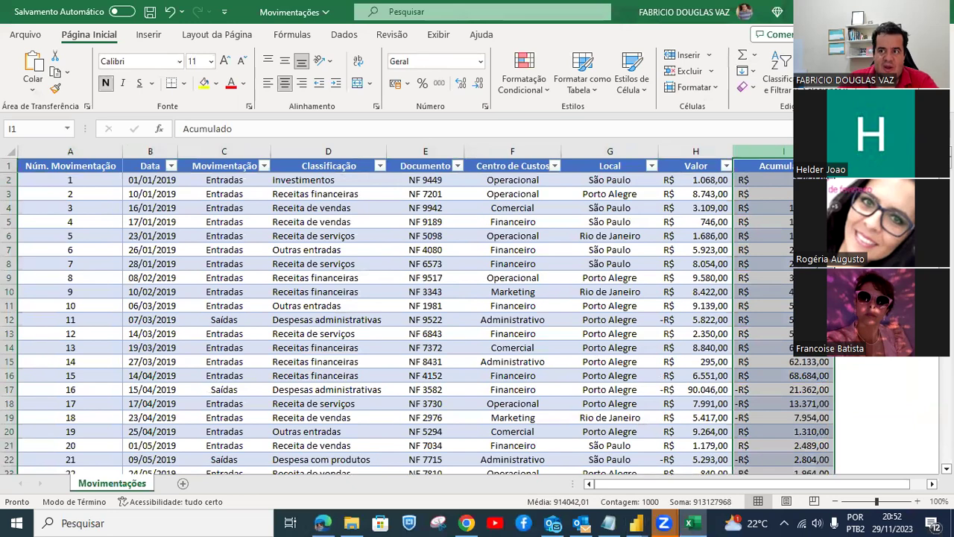
Review the search column argument in the Power BI formula and compare it with the Núm. Movimentação column in Excel.
{"action": "left_click", "coordinate": [635, 523]}
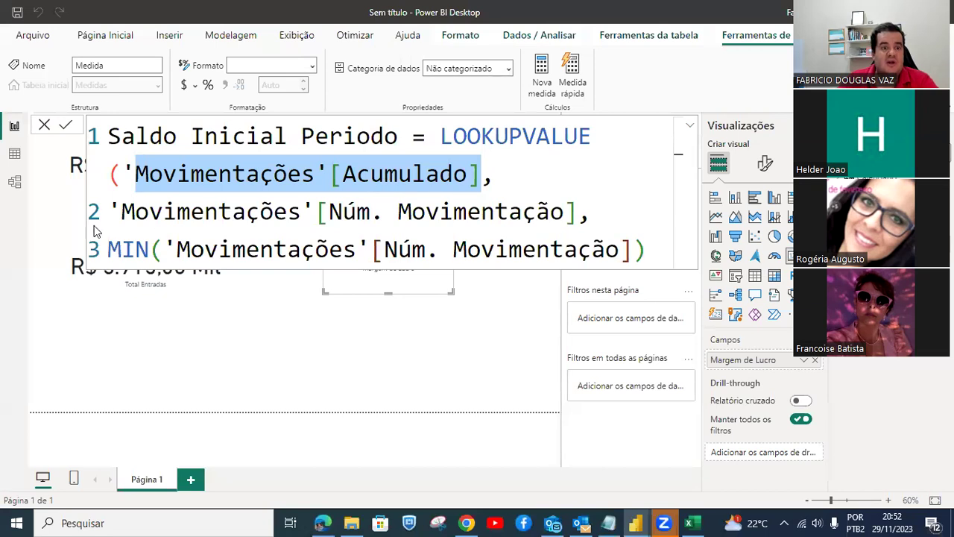
{"action": "left_click_drag", "start_coordinate": [123, 212], "coordinate": [574, 214]}
{"action": "left_click", "coordinate": [688, 522]}
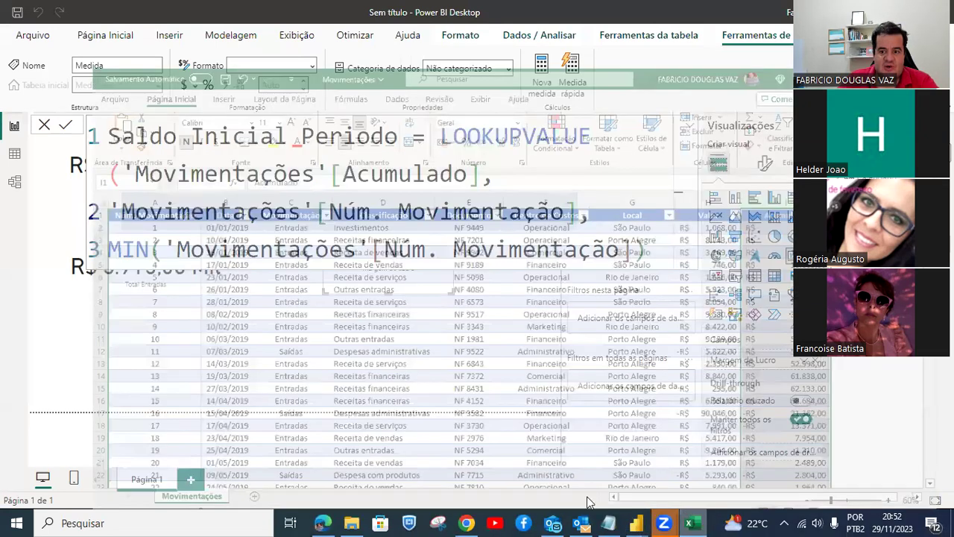
{"action": "left_click", "coordinate": [88, 152]}
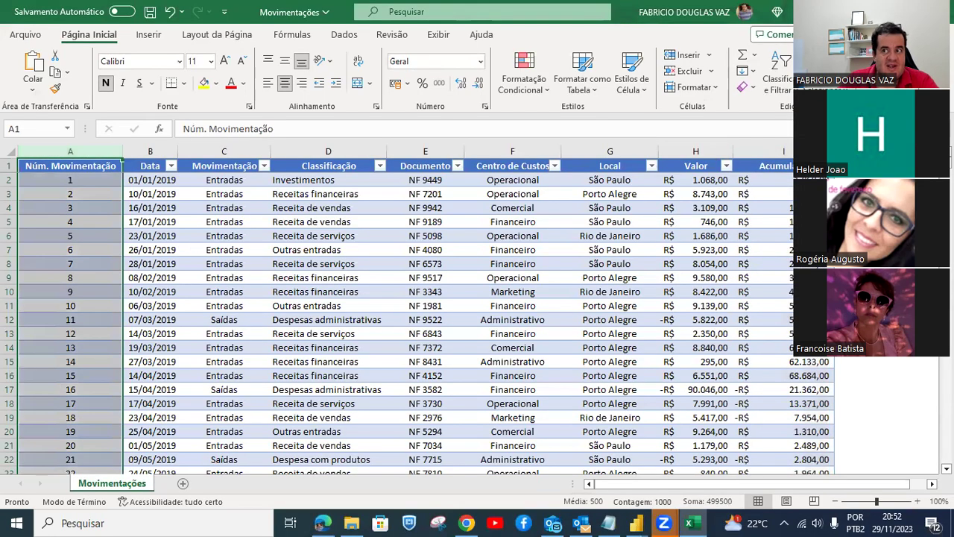
Review the MIN argument in Power BI, and examine the first Núm. Movimentação value and movements 6 to 17 in Excel.
{"action": "key", "text": "alt+Tab"}
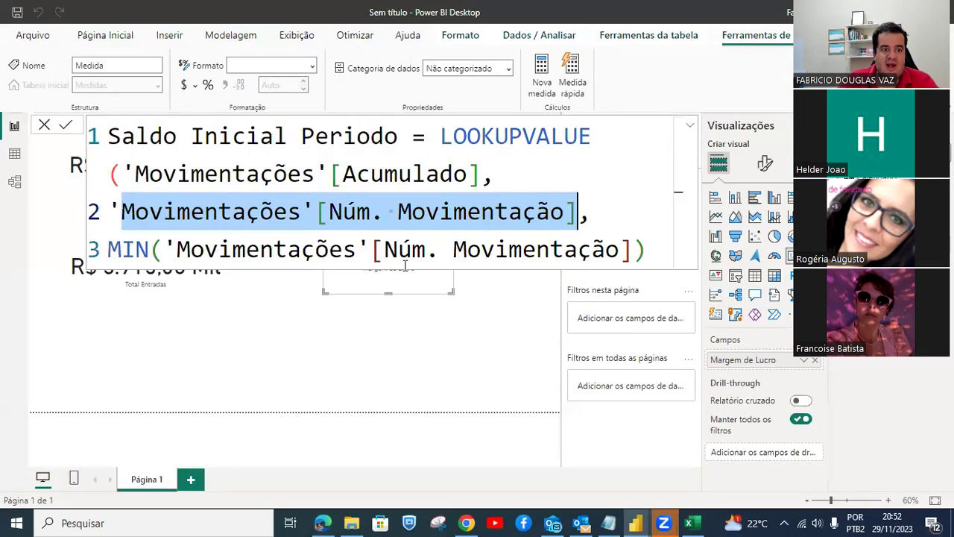
{"action": "left_click_drag", "start_coordinate": [149, 252], "coordinate": [112, 254]}
{"action": "left_click_drag", "start_coordinate": [631, 249], "coordinate": [190, 254]}
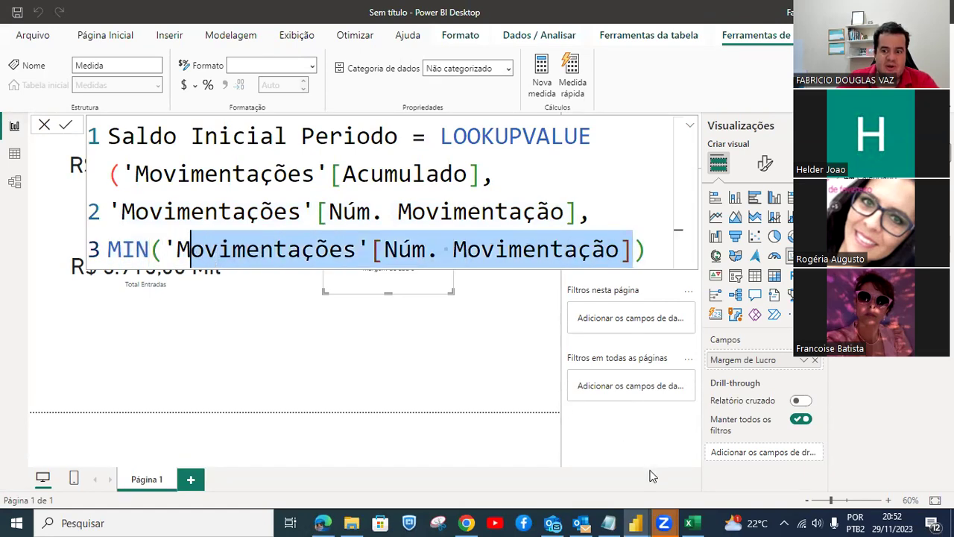
{"action": "left_click", "coordinate": [690, 522]}
{"action": "left_click", "coordinate": [83, 179]}
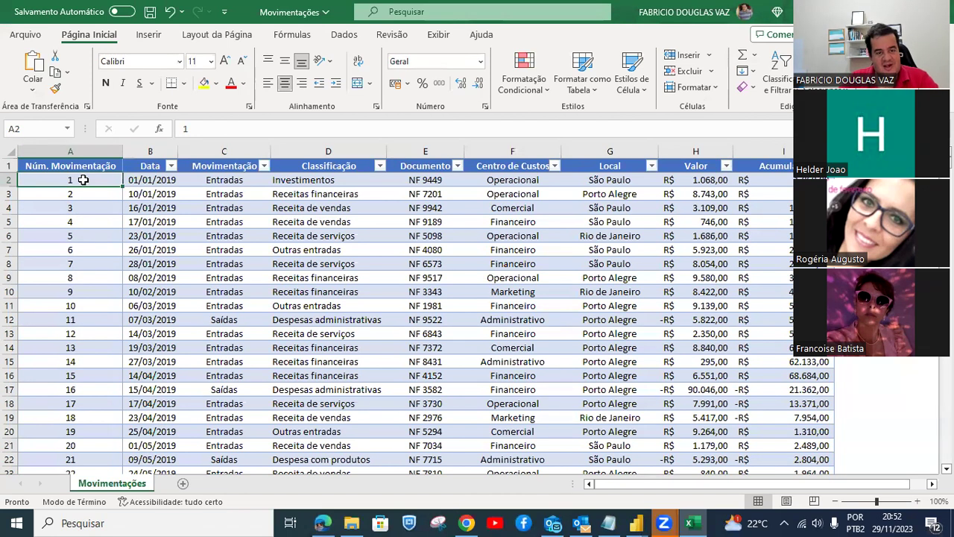
{"action": "left_click_drag", "start_coordinate": [75, 251], "coordinate": [776, 398]}
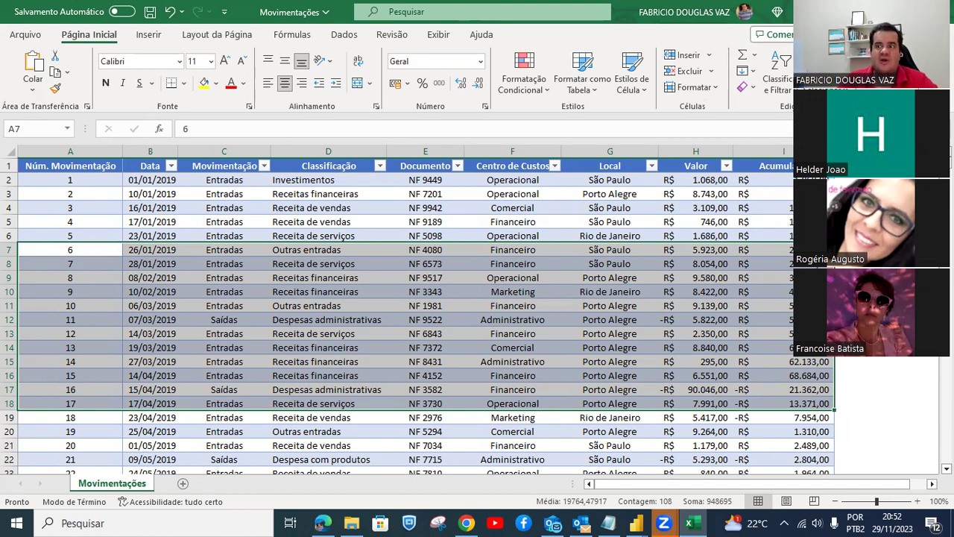
Return to Power BI, close the LOOKUPVALUE formula with its final parenthesis and commit the Saldo Inicial Periodo measure.
{"action": "key", "text": "alt+Tab"}
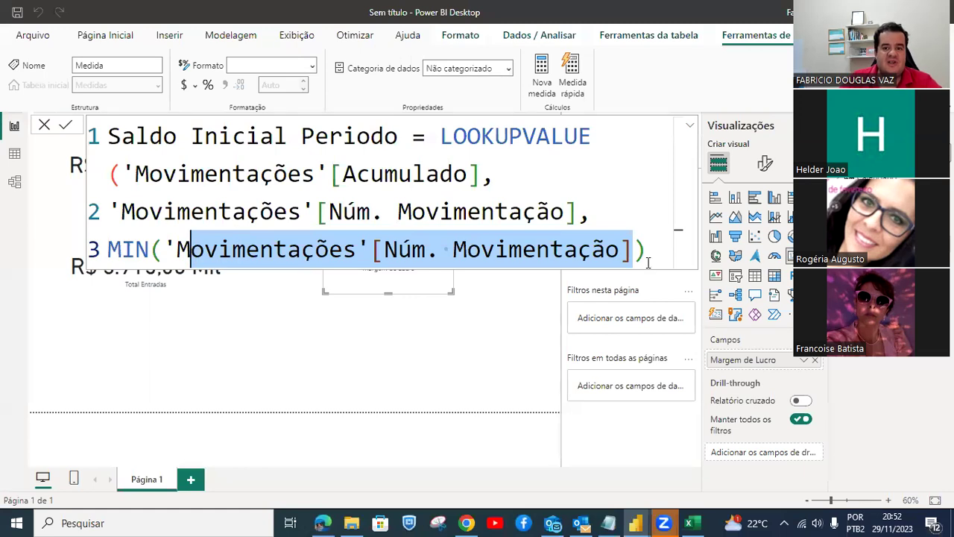
{"action": "left_click", "coordinate": [676, 254]}
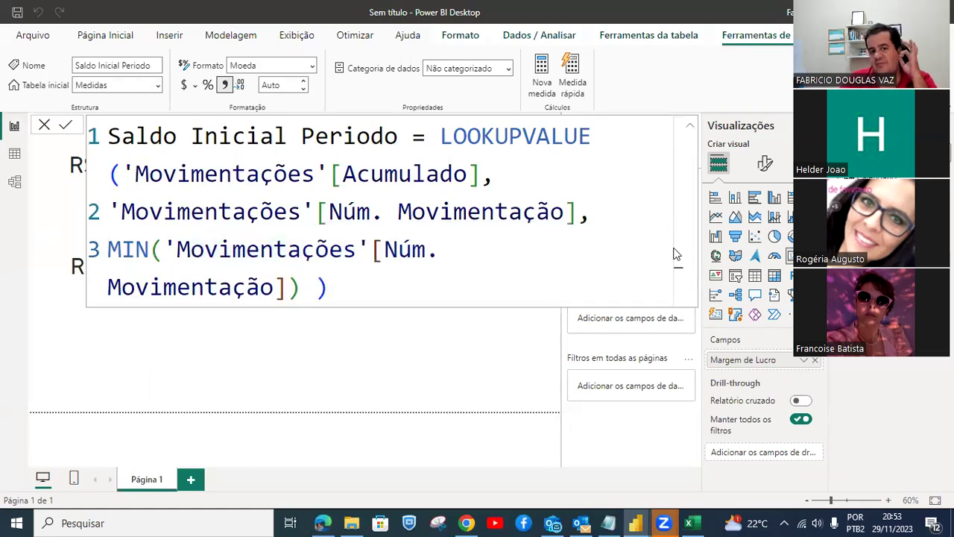
Add an empty card visual to the report page and place it beneath the existing cards.
{"action": "left_click", "coordinate": [489, 394]}
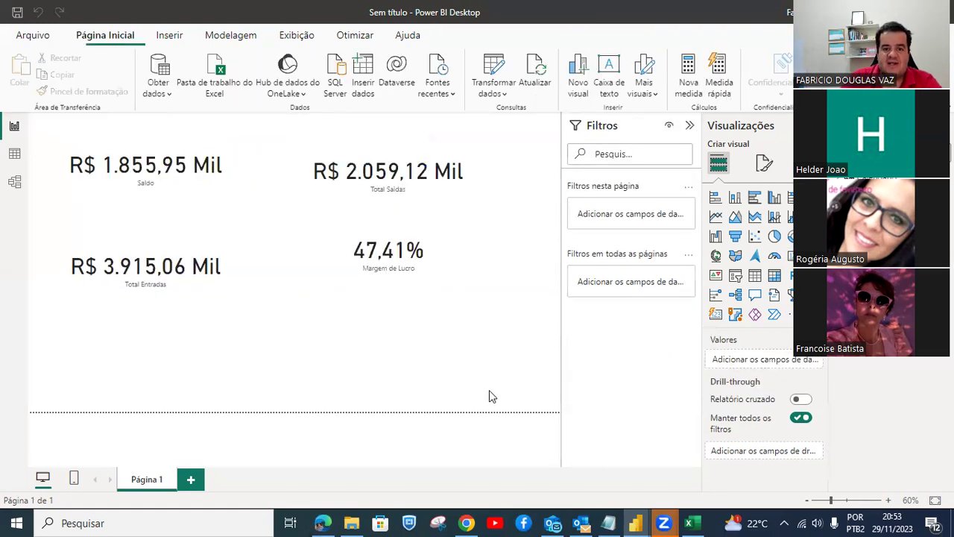
{"action": "left_click", "coordinate": [790, 274]}
{"action": "left_click_drag", "start_coordinate": [527, 291], "coordinate": [308, 393]}
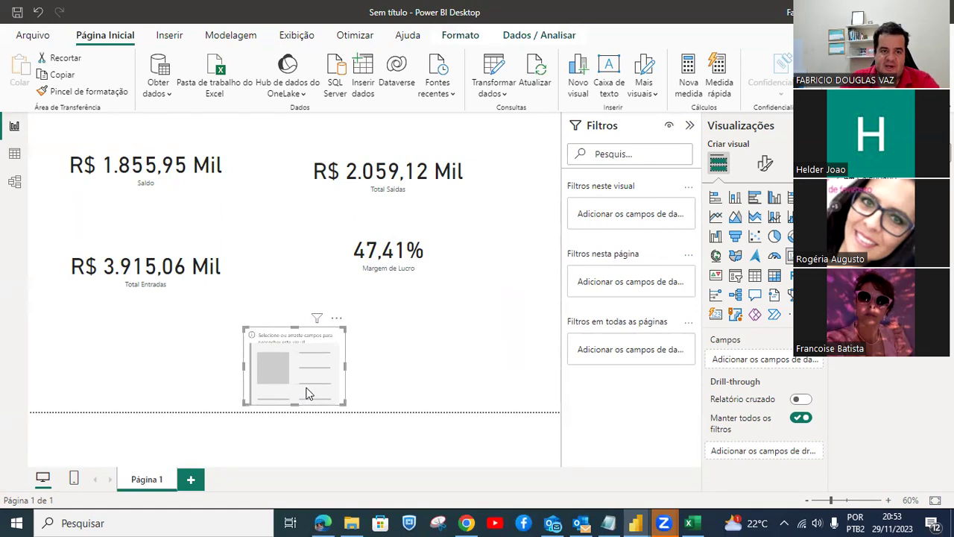
Examine the first Acumulado value in the Movimentações table data, and return to the report page.
{"action": "left_click", "coordinate": [15, 154]}
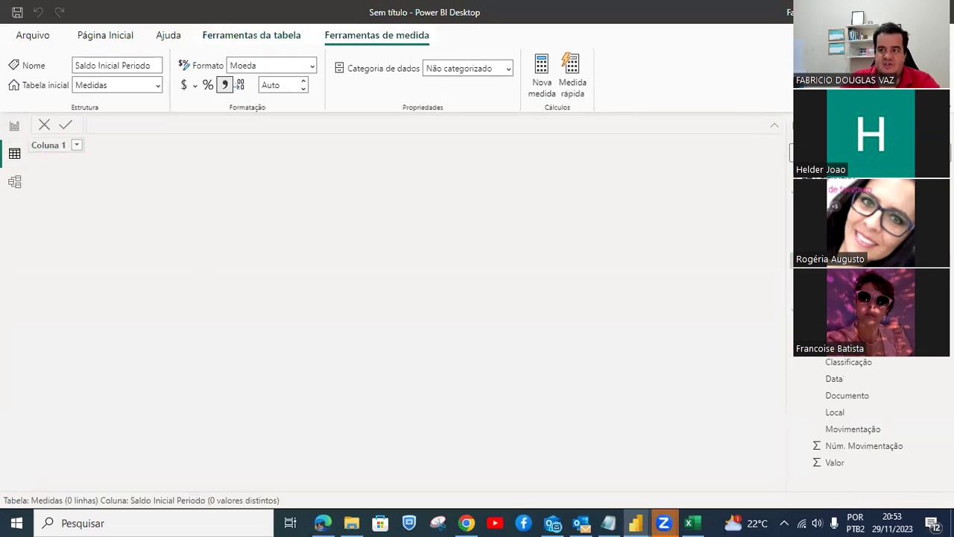
{"action": "left_click", "coordinate": [842, 311]}
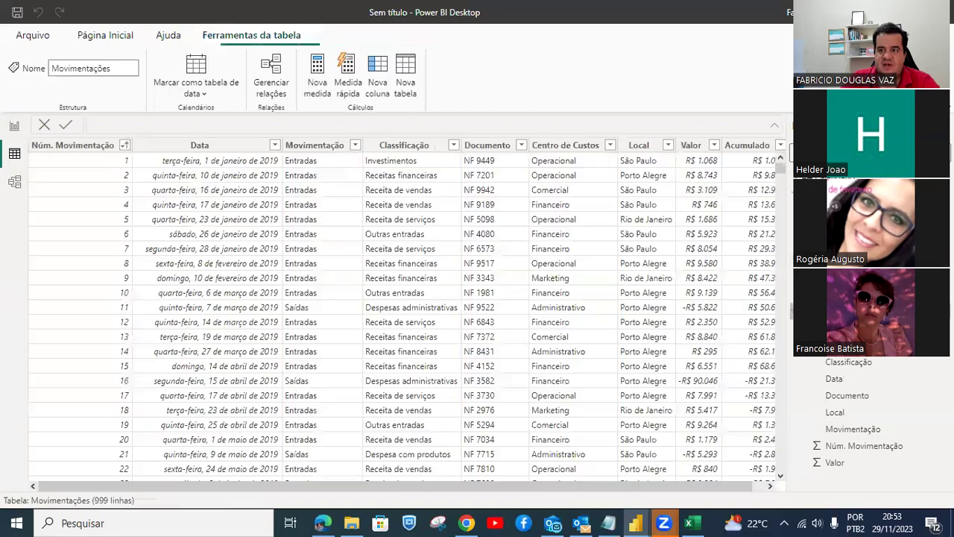
{"action": "left_click", "coordinate": [760, 165]}
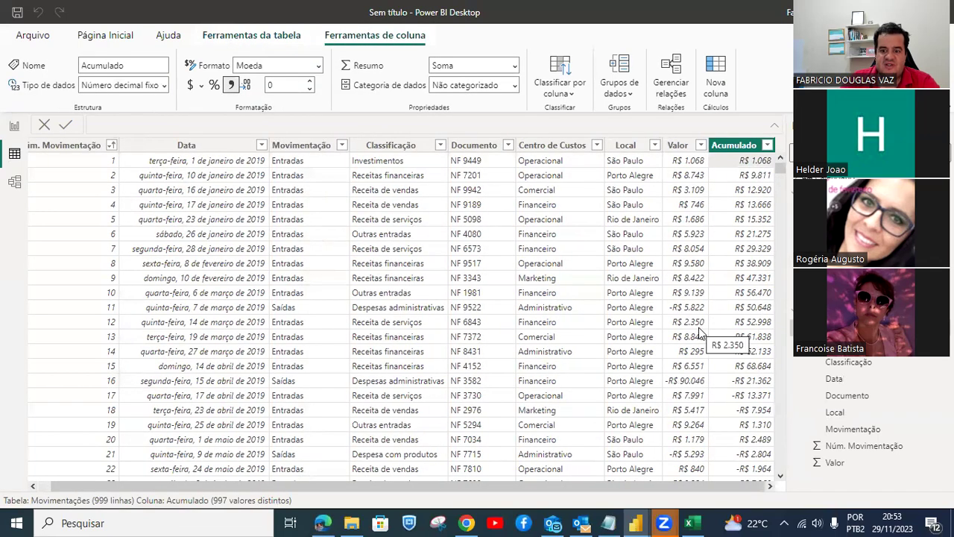
{"action": "left_click", "coordinate": [14, 127]}
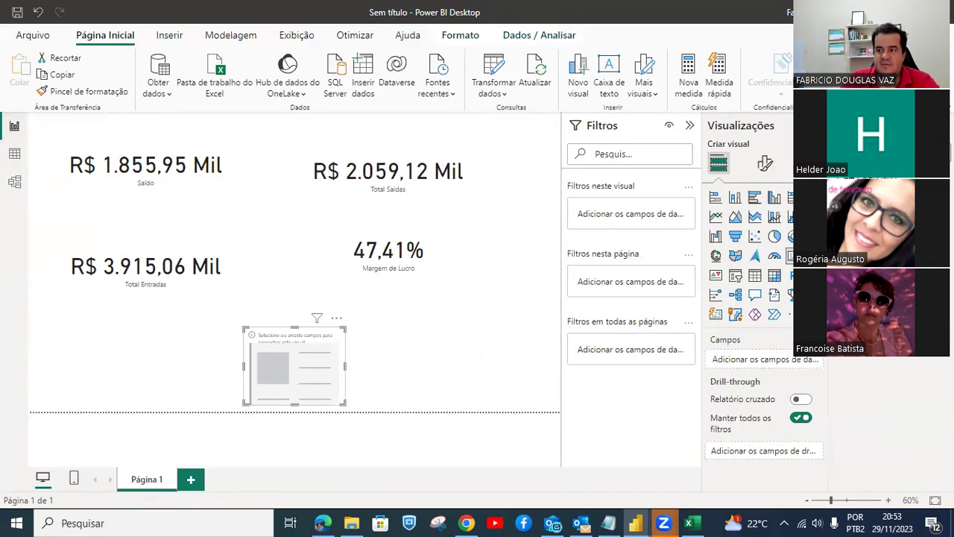
Show the Saldo Inicial Periodo measure in the new card and set its display units to Milhares.
{"action": "left_click_drag", "start_coordinate": [857, 298], "coordinate": [394, 366]}
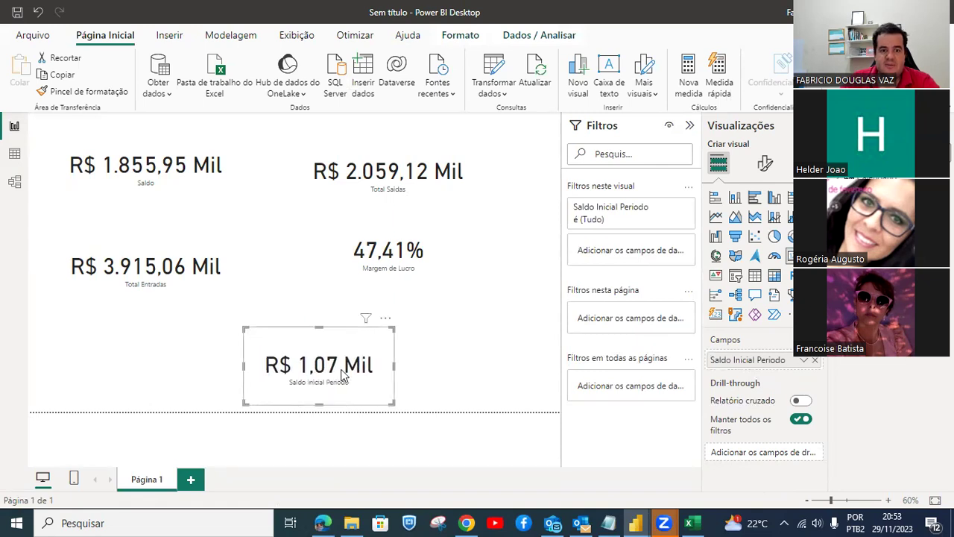
{"action": "left_click", "coordinate": [765, 164]}
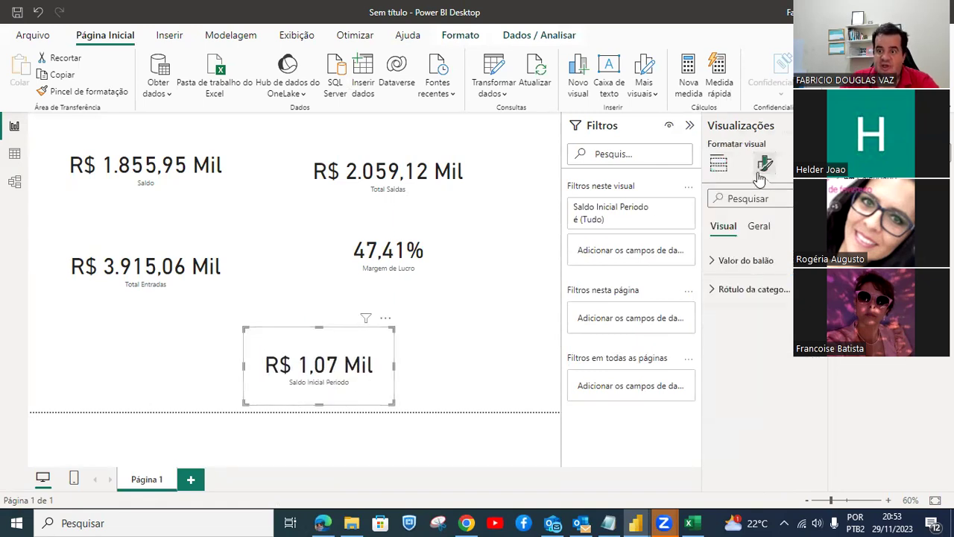
{"action": "left_click", "coordinate": [745, 260]}
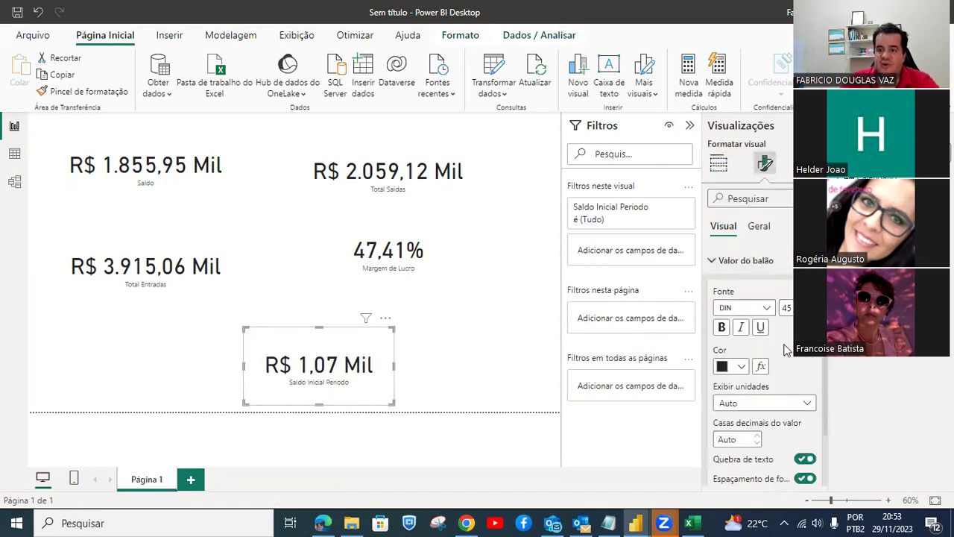
{"action": "left_click", "coordinate": [808, 404]}
{"action": "left_click", "coordinate": [744, 336]}
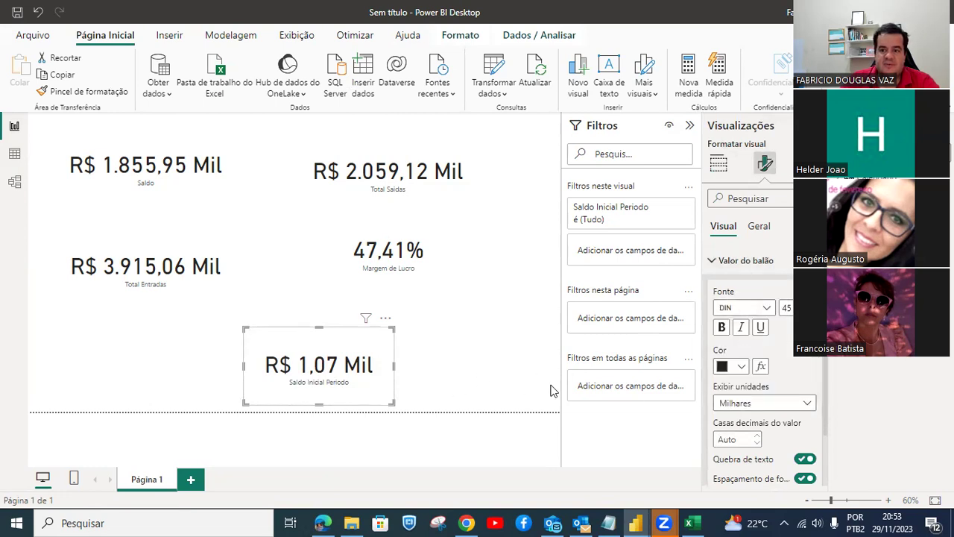
{"action": "left_click_drag", "start_coordinate": [380, 367], "coordinate": [355, 358]}
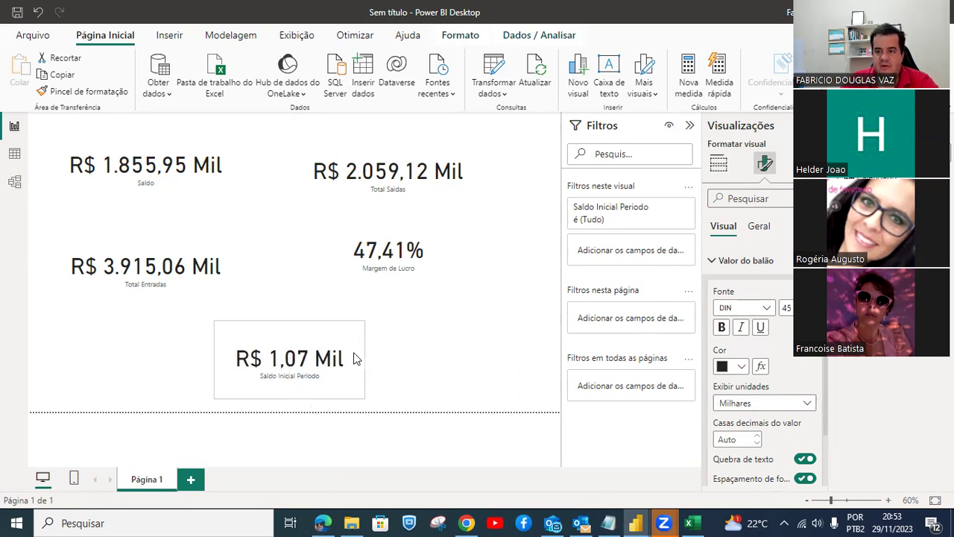
Set the Saldo Inicial Periodo card to 3 decimal places and move it beneath the Total Entradas card.
{"action": "left_click", "coordinate": [759, 407]}
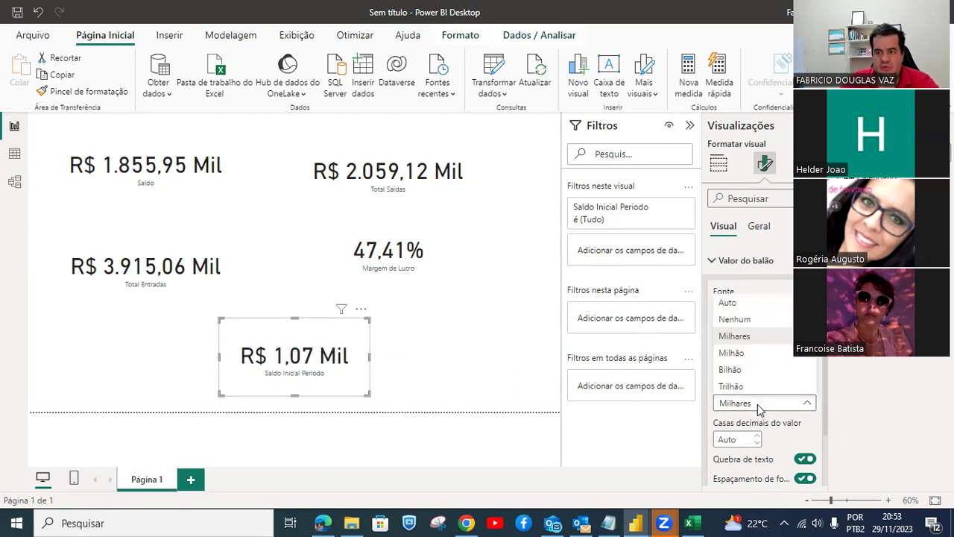
{"action": "left_click", "coordinate": [759, 407]}
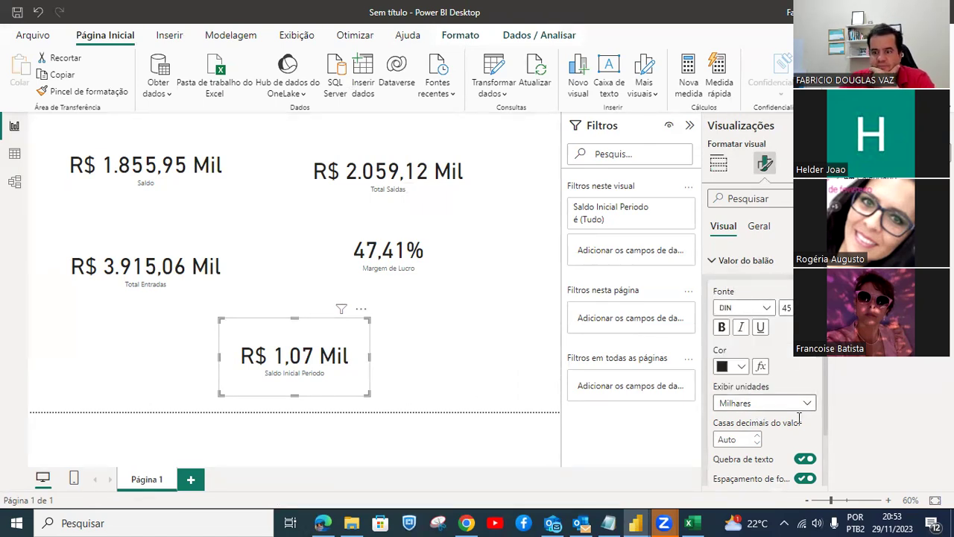
{"action": "left_click", "coordinate": [759, 437]}
{"action": "left_click", "coordinate": [759, 436]}
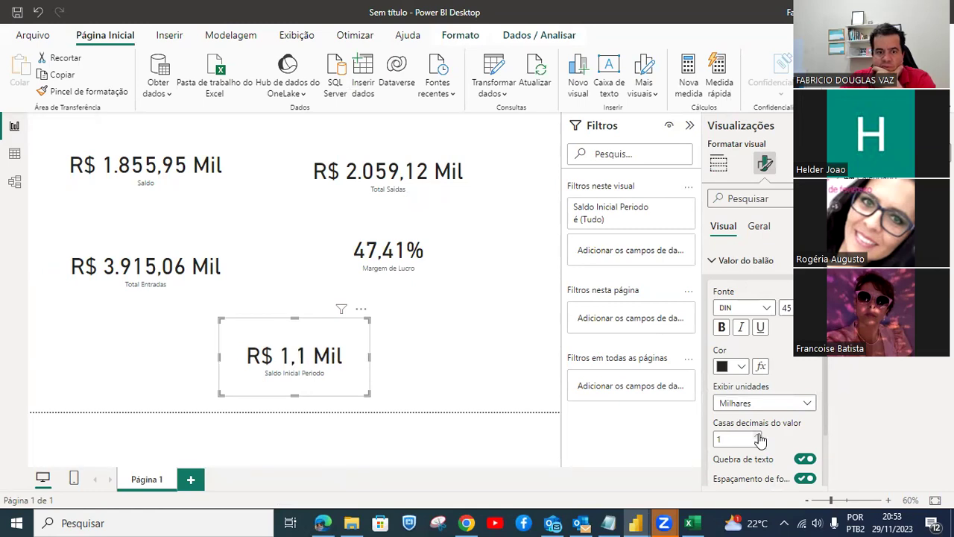
{"action": "left_click", "coordinate": [759, 436]}
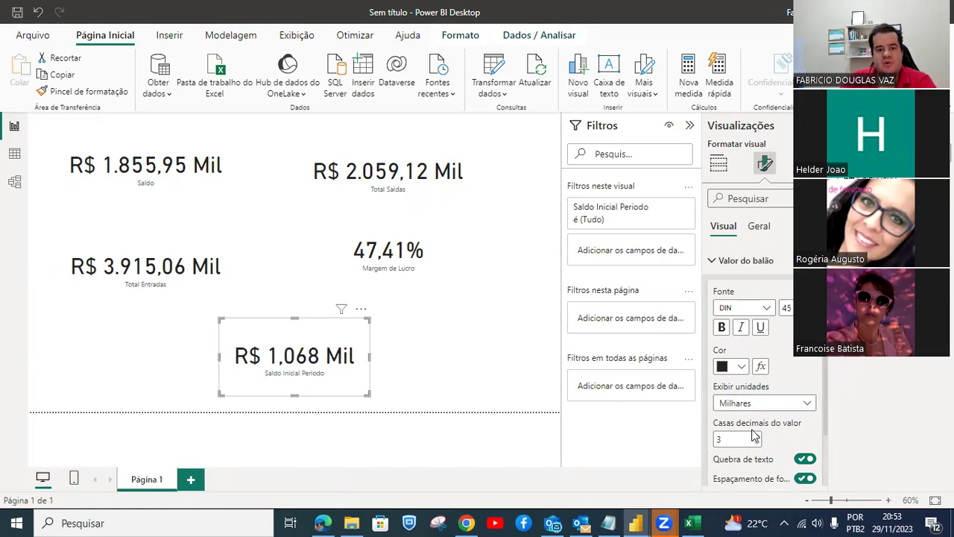
{"action": "left_click_drag", "start_coordinate": [333, 330], "coordinate": [124, 328]}
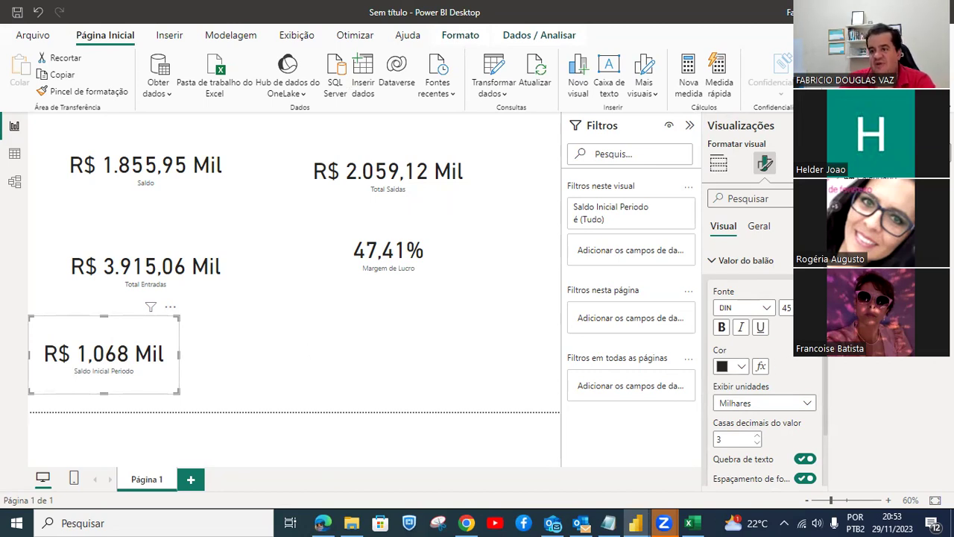
Open the Saldo Inicial Periodo formula and review its MIN function.
{"action": "left_click", "coordinate": [887, 261]}
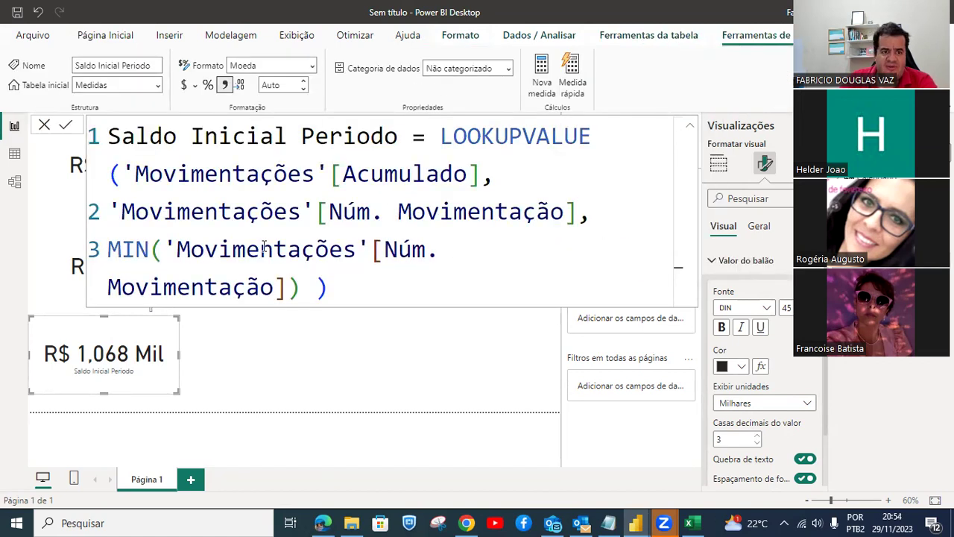
{"action": "left_click_drag", "start_coordinate": [150, 249], "coordinate": [109, 252]}
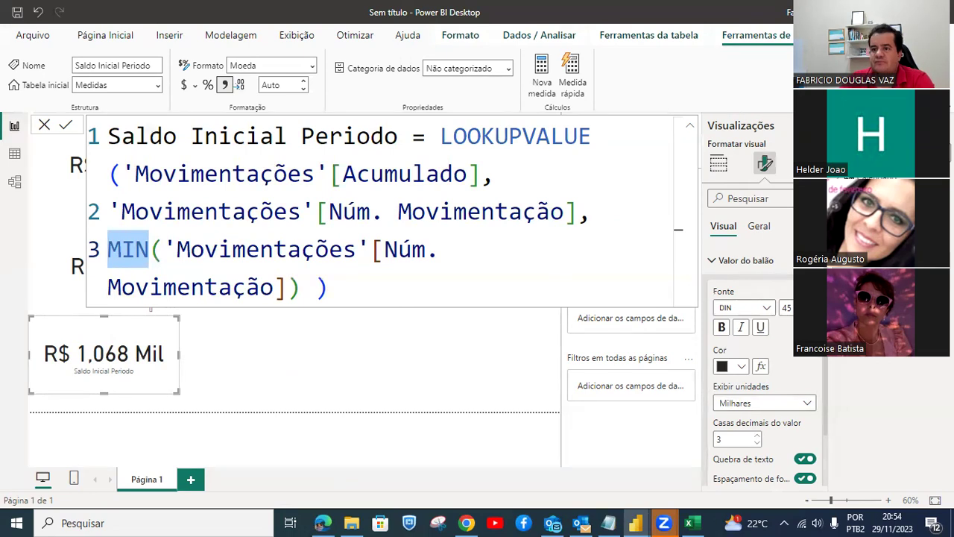
Create a new measure in the Medidas table and name it Saldo Final do Periodo.
{"action": "left_click", "coordinate": [871, 198]}
{"action": "right_click", "coordinate": [870, 198]}
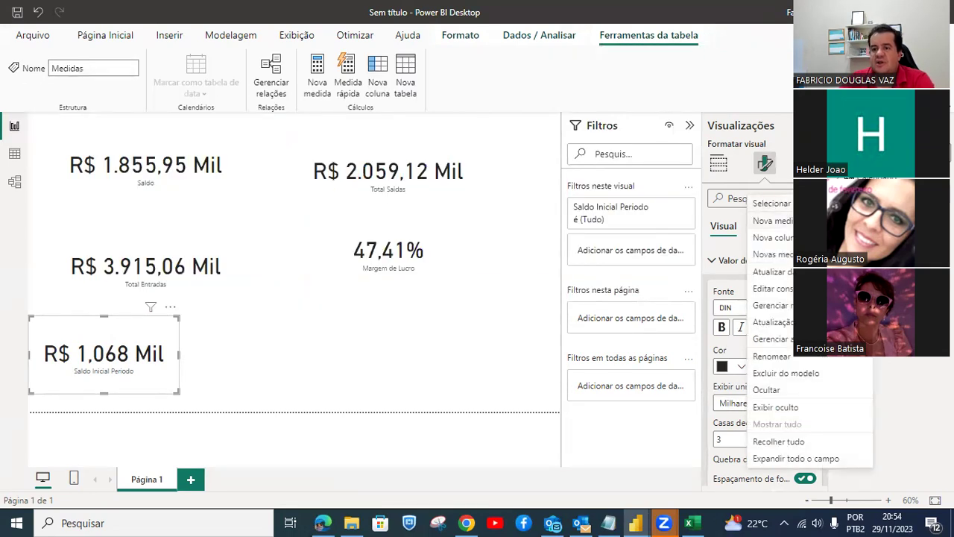
{"action": "key", "text": "Escape"}
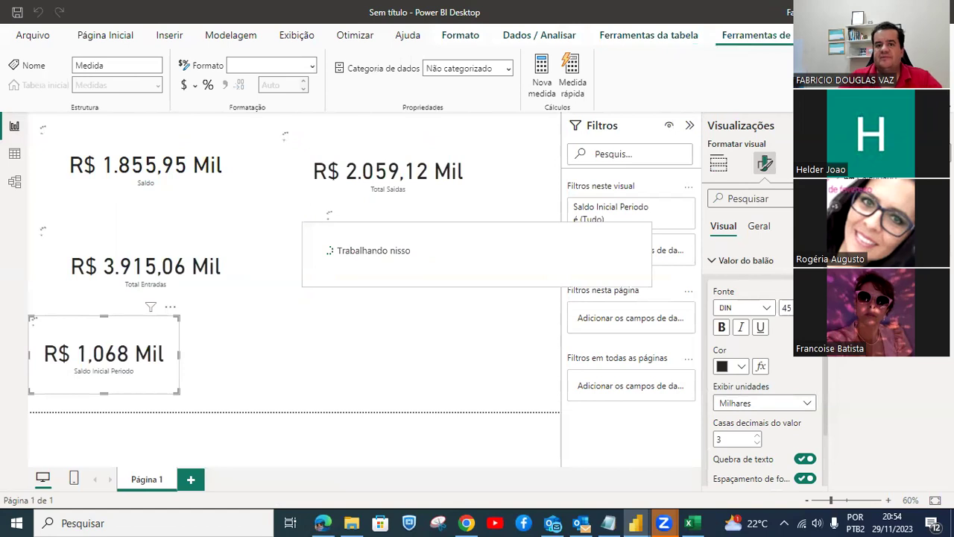
{"action": "double_click", "coordinate": [184, 134]}
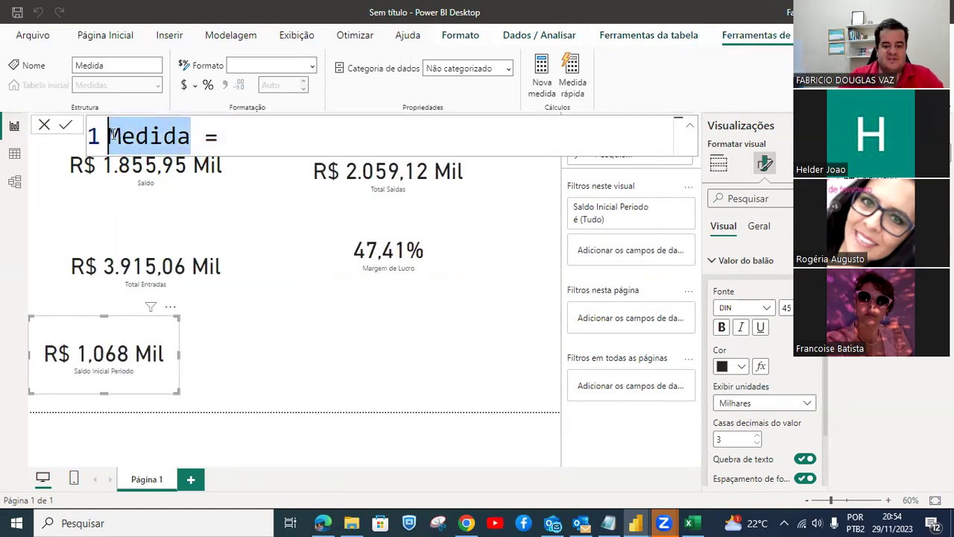
{"action": "type", "text": "Sald"}
{"action": "type", "text": "o Finaldo P"}
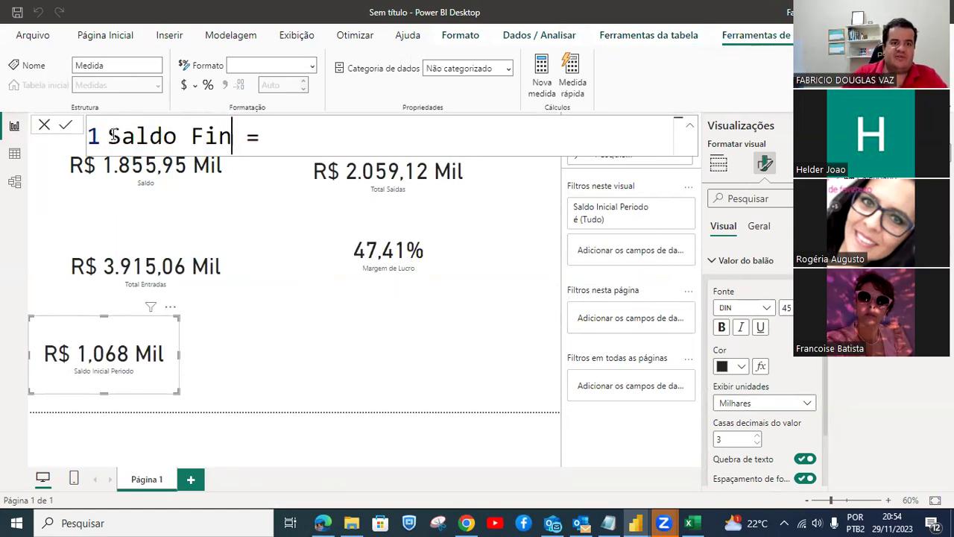
{"action": "key", "text": "BackSpace"}
{"action": "key", "text": "BackSpace"}
{"action": "key", "text": "BackSpace"}
{"action": "key", "text": "BackSpace"}
{"action": "type", "text": "do Pert"}
{"action": "key", "text": "BackSpace"}
{"action": "type", "text": "iodo"}
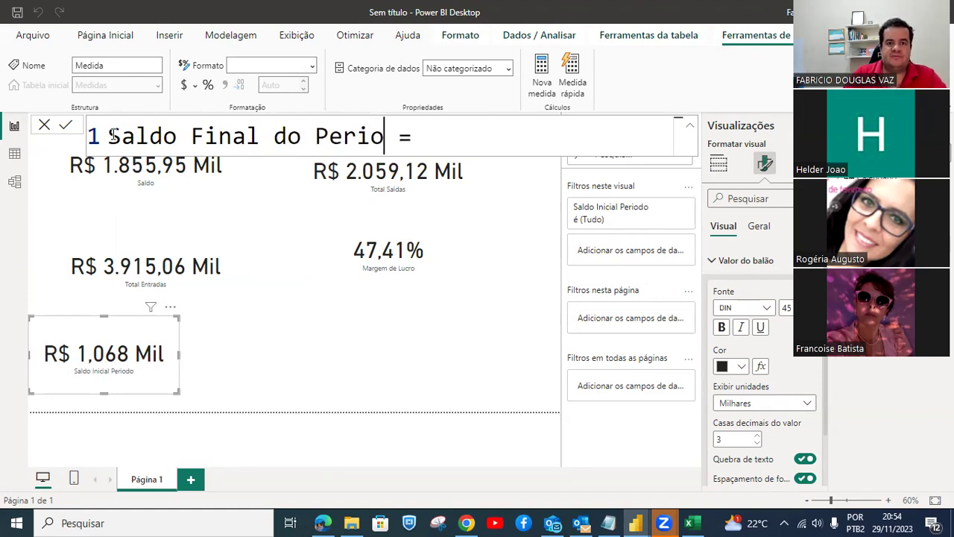
{"action": "key", "text": "Right"}
{"action": "key", "text": "Right"}
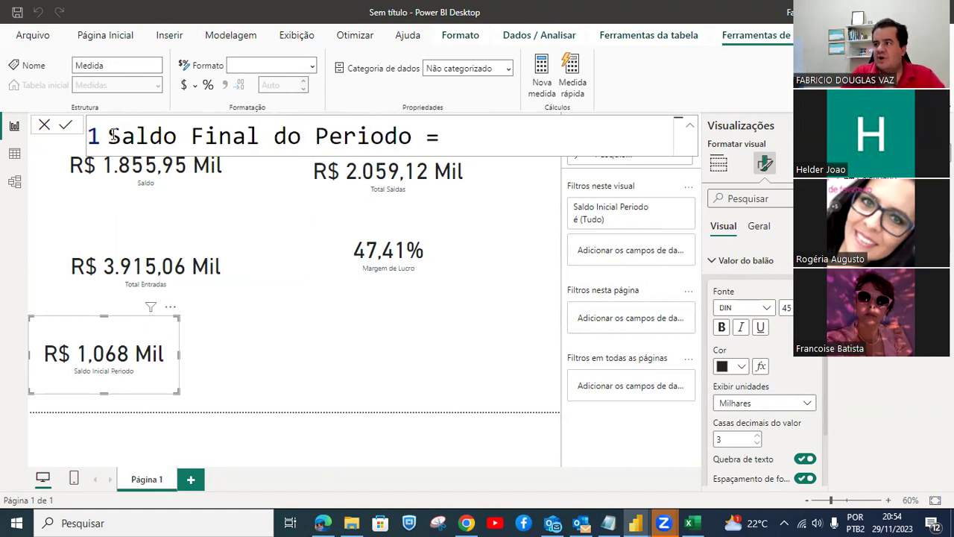
Start the Saldo Final do Periodo formula with the LOOKUPVALUE function and reduce the formula's text size.
{"action": "type", "text": "lo"}
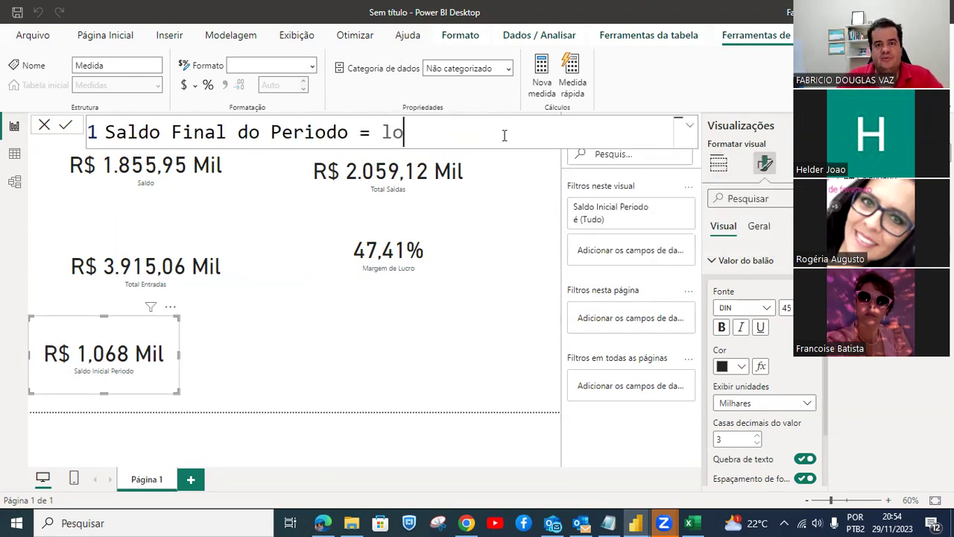
{"action": "type", "text": "ok"}
{"action": "key", "text": "Tab"}
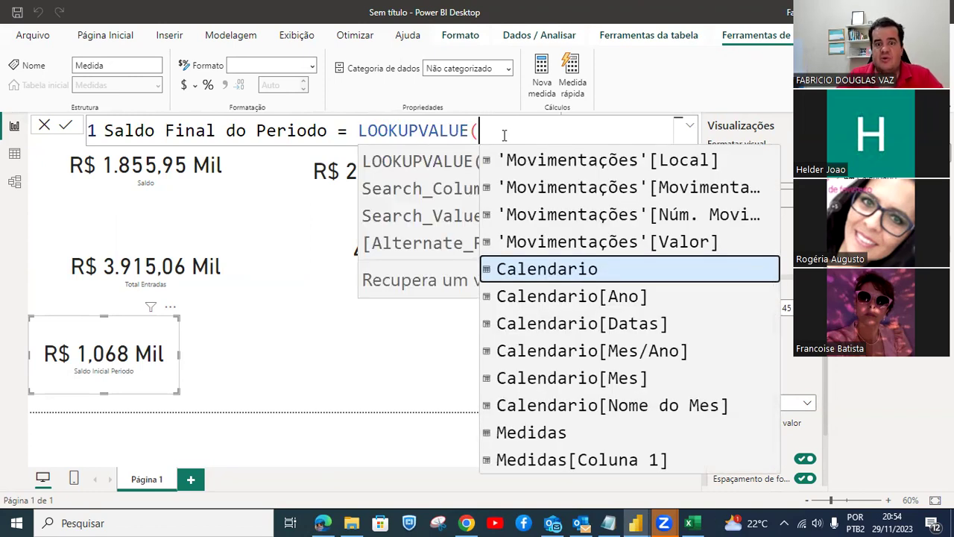
{"action": "key", "text": "Escape"}
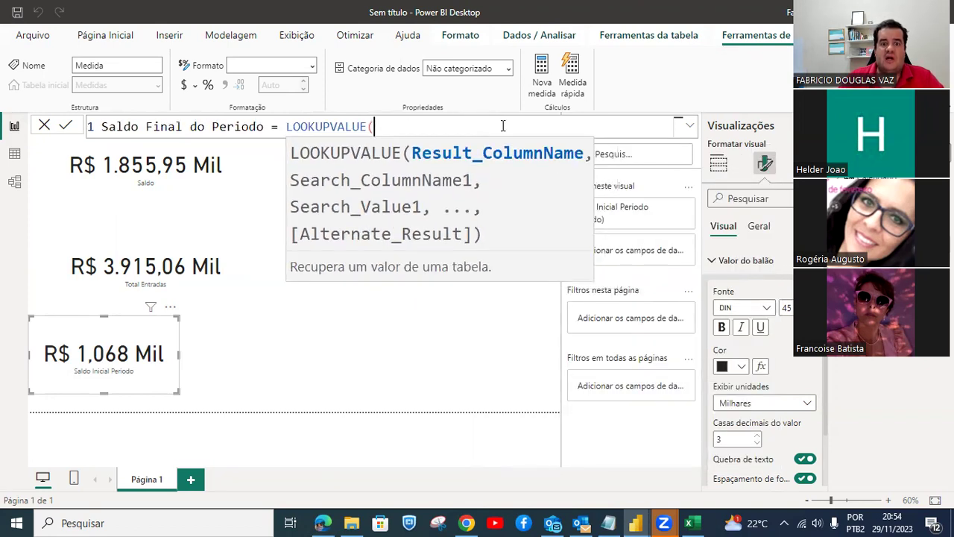
{"action": "scroll", "coordinate": [503, 126], "scroll_direction": "down", "scroll_amount": 1}
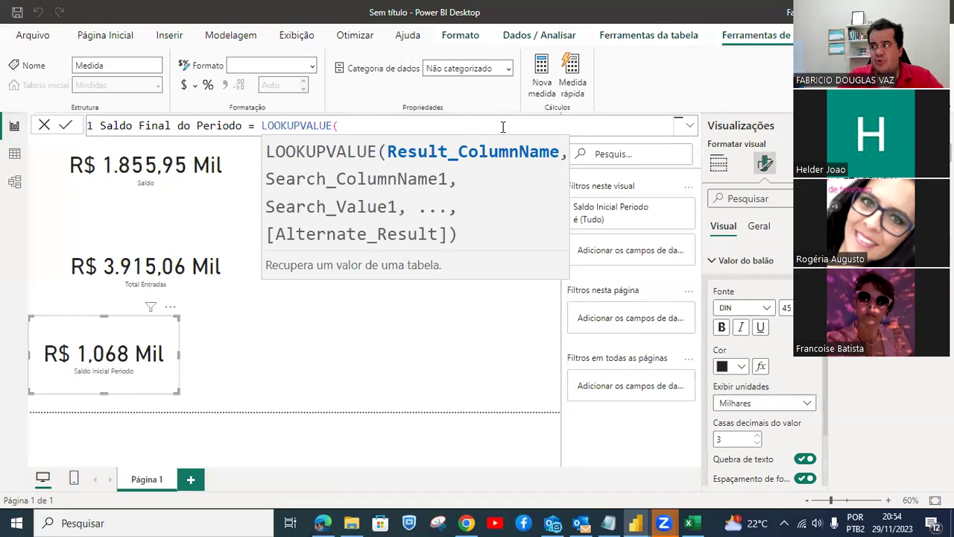
Enter 'Movimentações'[Acumulado] as the result column of LOOKUPVALUE.
{"action": "type", "text": "mov"}
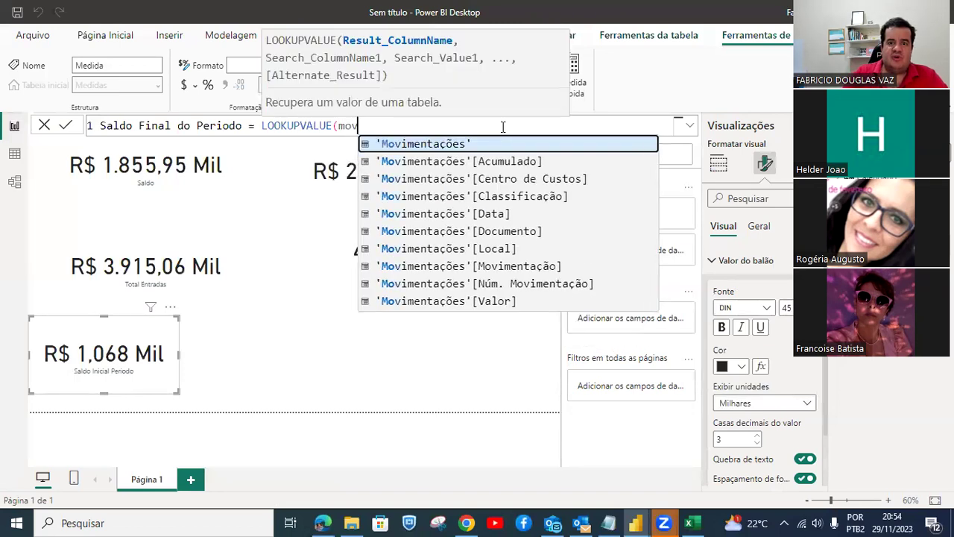
{"action": "key", "text": "Down"}
{"action": "key", "text": "Down"}
{"action": "key", "text": "Down"}
{"action": "key", "text": "Down"}
{"action": "key", "text": "Down"}
{"action": "key", "text": "Down"}
{"action": "key", "text": "Down"}
{"action": "key", "text": "Down"}
{"action": "key", "text": "Down"}
{"action": "key", "text": "Down"}
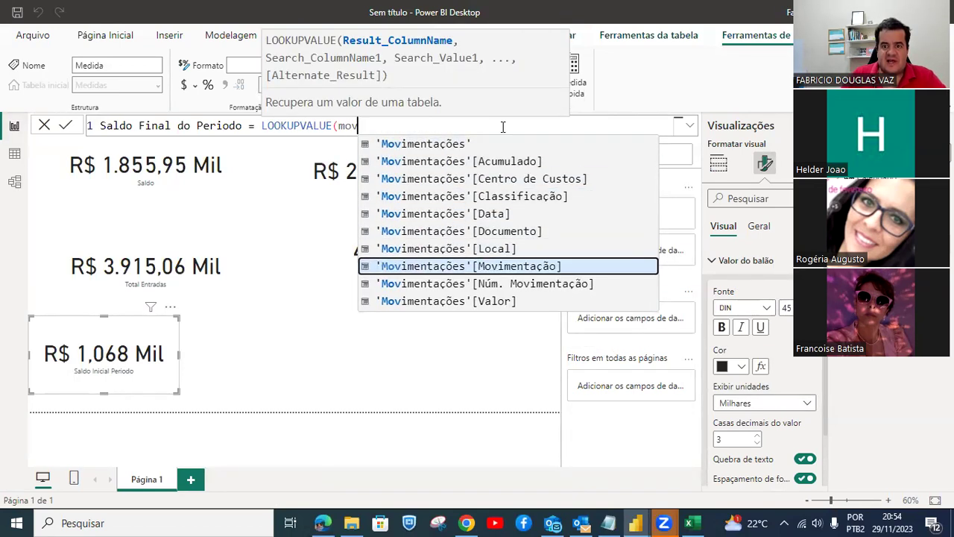
{"action": "key", "text": "Up"}
{"action": "key", "text": "Up"}
{"action": "key", "text": "Up"}
{"action": "key", "text": "Up"}
{"action": "key", "text": "Up"}
{"action": "key", "text": "Up"}
{"action": "key", "text": "Up"}
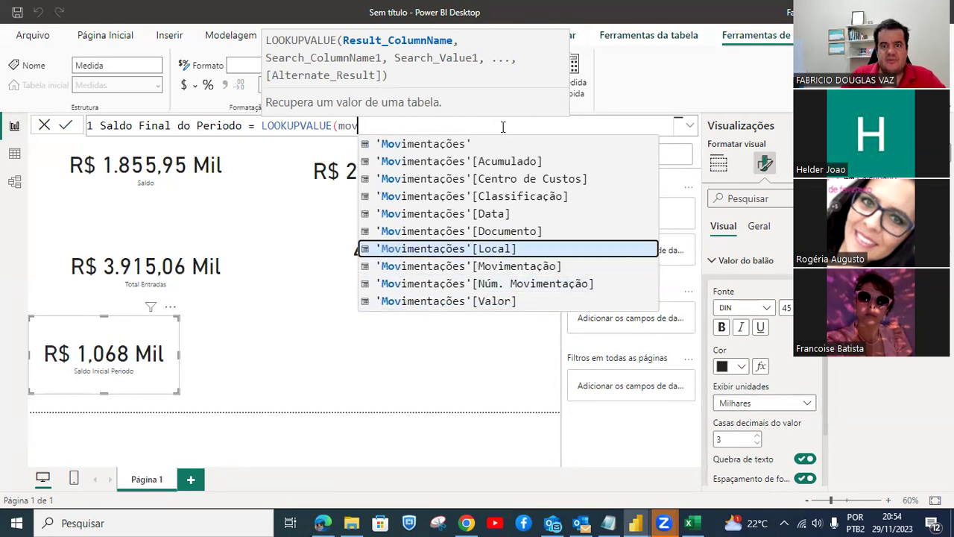
{"action": "key", "text": "Up"}
{"action": "key", "text": "Up"}
{"action": "key", "text": "Tab"}
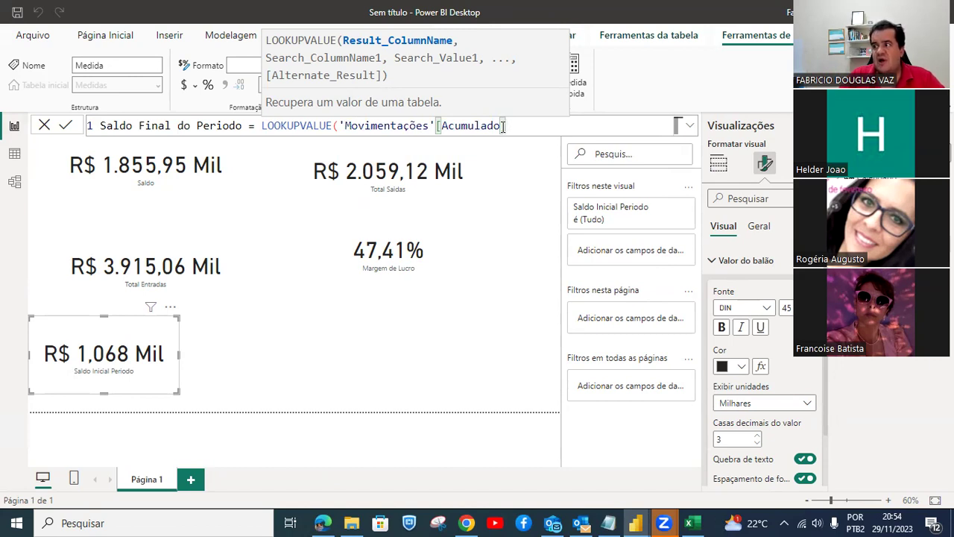
Add 'Movimentações'[Núm. Movimentação] as the search column of LOOKUPVALUE in the Saldo Final do Periodo formula.
{"action": "type", "text": ","}
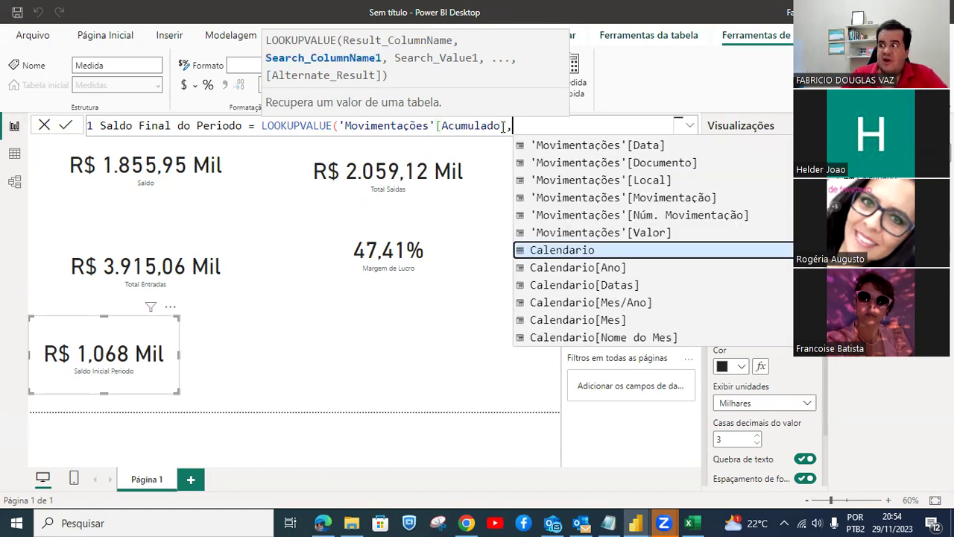
{"action": "type", "text": "mo"}
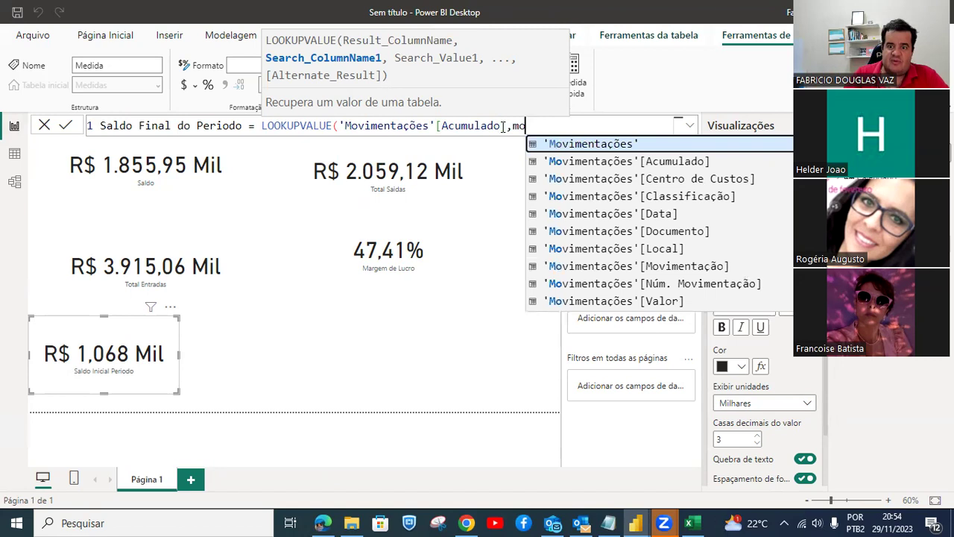
{"action": "key", "text": "Down"}
{"action": "key", "text": "Down"}
{"action": "key", "text": "Down"}
{"action": "key", "text": "Down"}
{"action": "key", "text": "Down"}
{"action": "key", "text": "Down"}
{"action": "key", "text": "Down"}
{"action": "key", "text": "Down"}
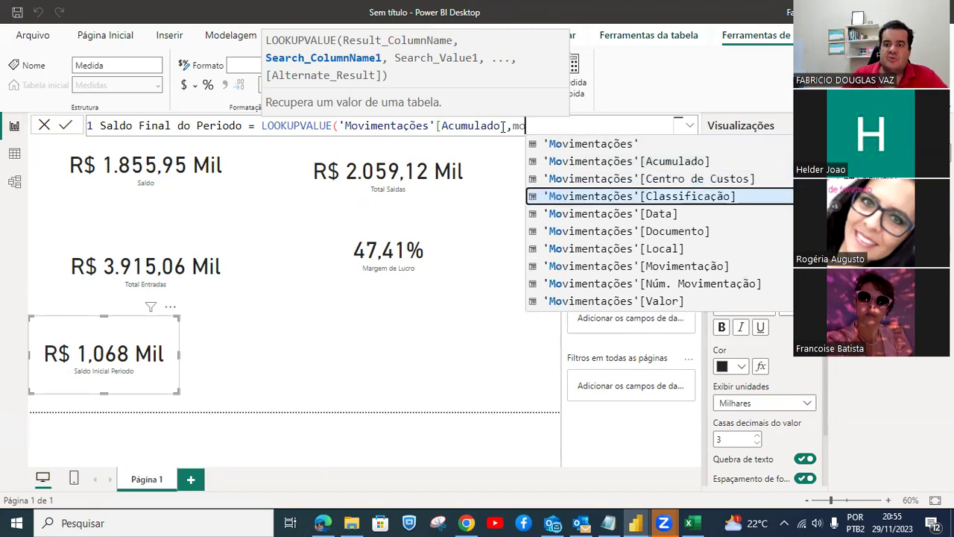
{"action": "key", "text": "Tab"}
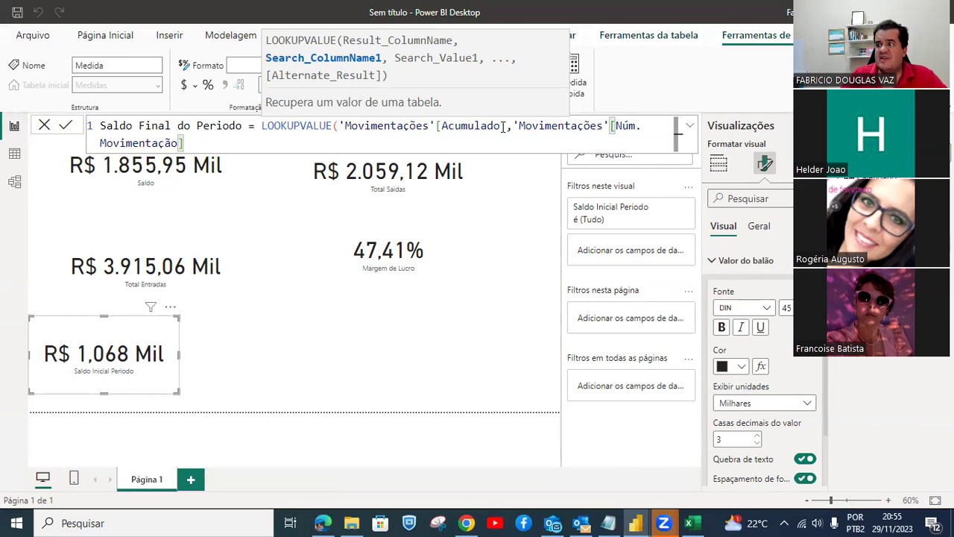
Enter MAX('Movimentações'[Núm. Movimentação]) as the search value, then close and commit the Saldo Final do Periodo formula.
{"action": "type", "text": ","}
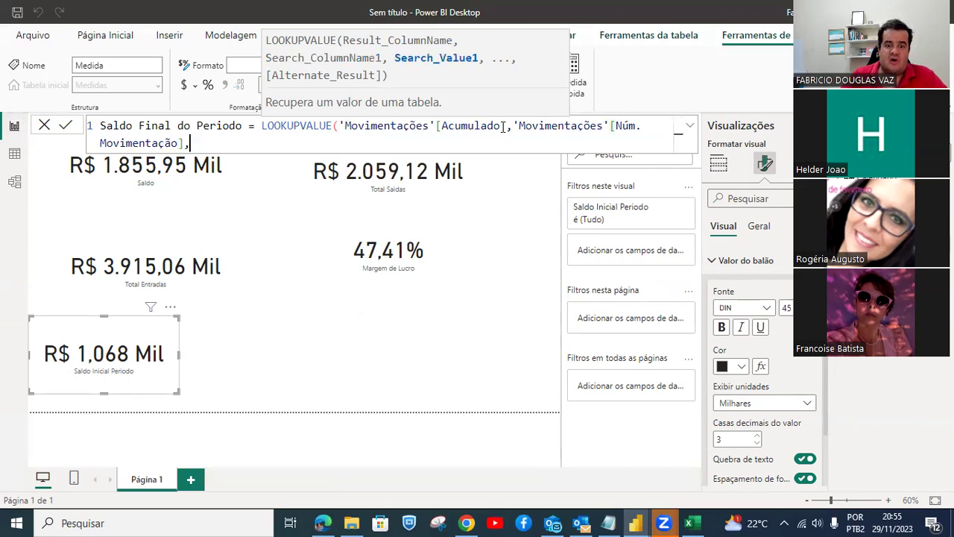
{"action": "type", "text": "max("}
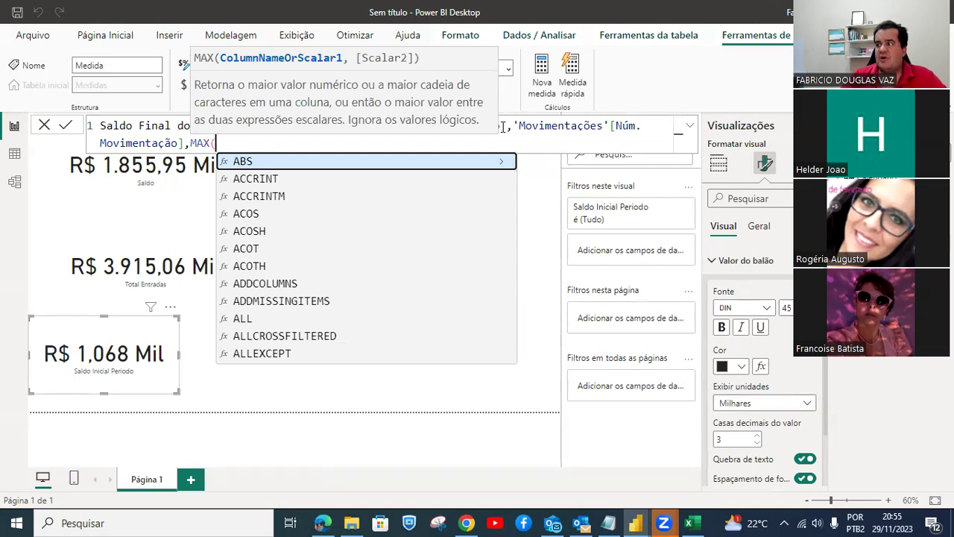
{"action": "type", "text": "mo"}
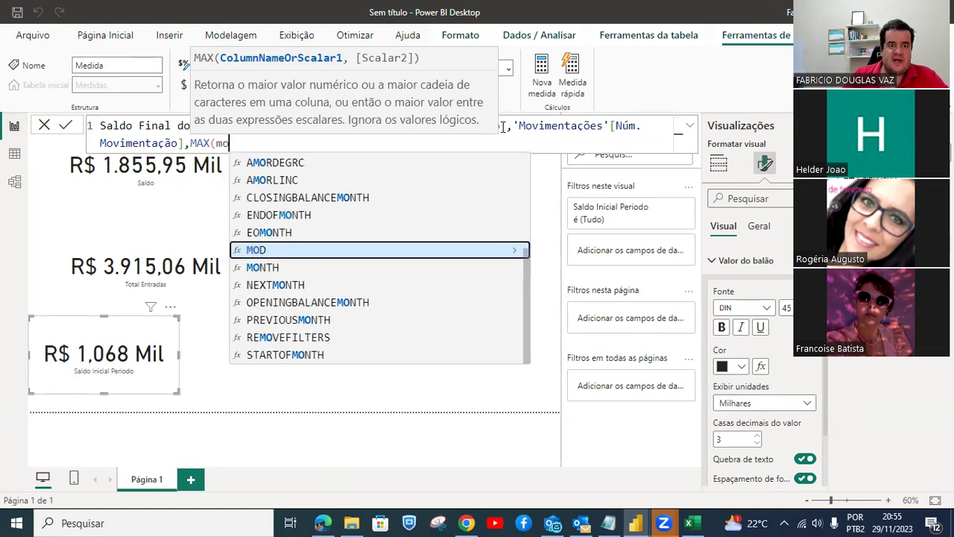
{"action": "key", "text": "BackSpace"}
{"action": "type", "text": "ov"}
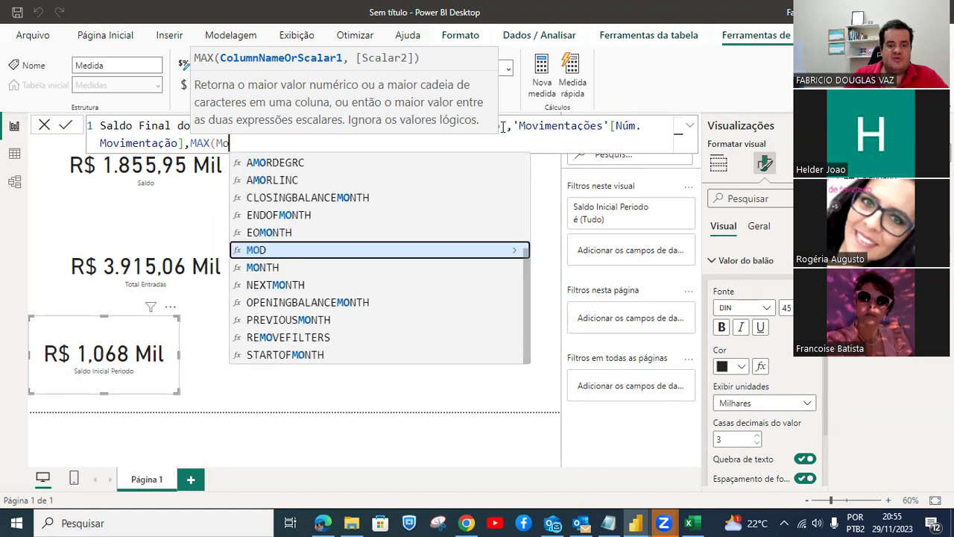
{"action": "key", "text": "Down"}
{"action": "key", "text": "Down"}
{"action": "key", "text": "Down"}
{"action": "key", "text": "Down"}
{"action": "key", "text": "Down"}
{"action": "key", "text": "Down"}
{"action": "key", "text": "Down"}
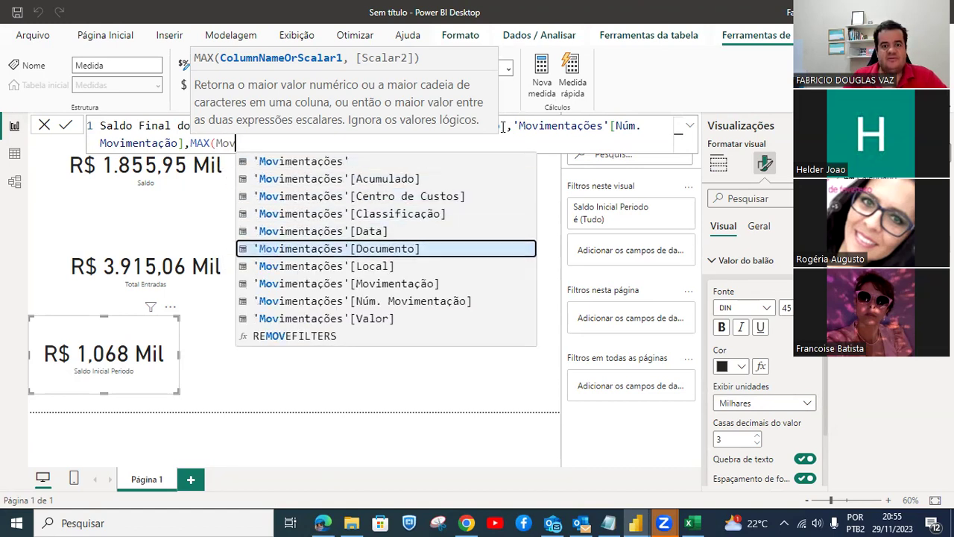
{"action": "key", "text": "Up"}
{"action": "key", "text": "Up"}
{"action": "key", "text": "Up"}
{"action": "key", "text": "Down"}
{"action": "key", "text": "Down"}
{"action": "key", "text": "Down"}
{"action": "key", "text": "Down"}
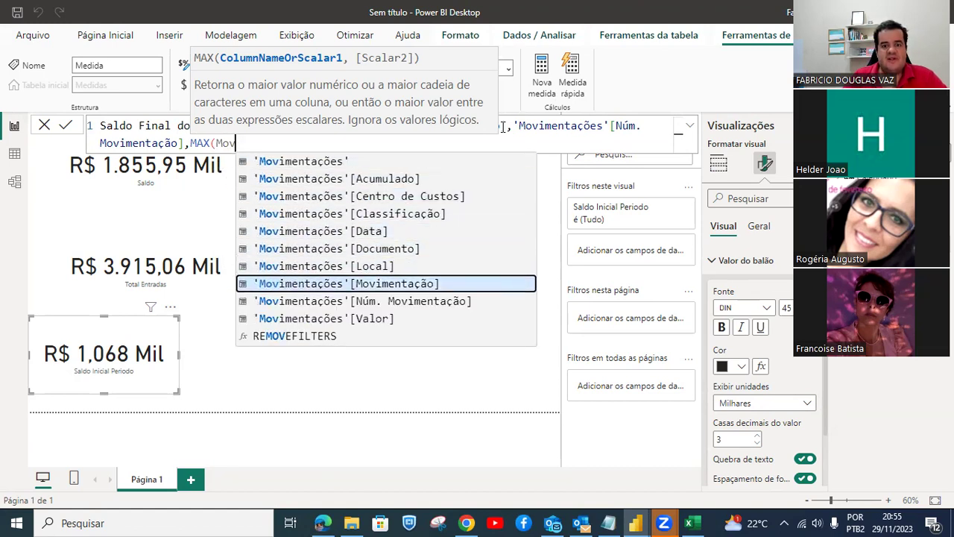
{"action": "key", "text": "Tab"}
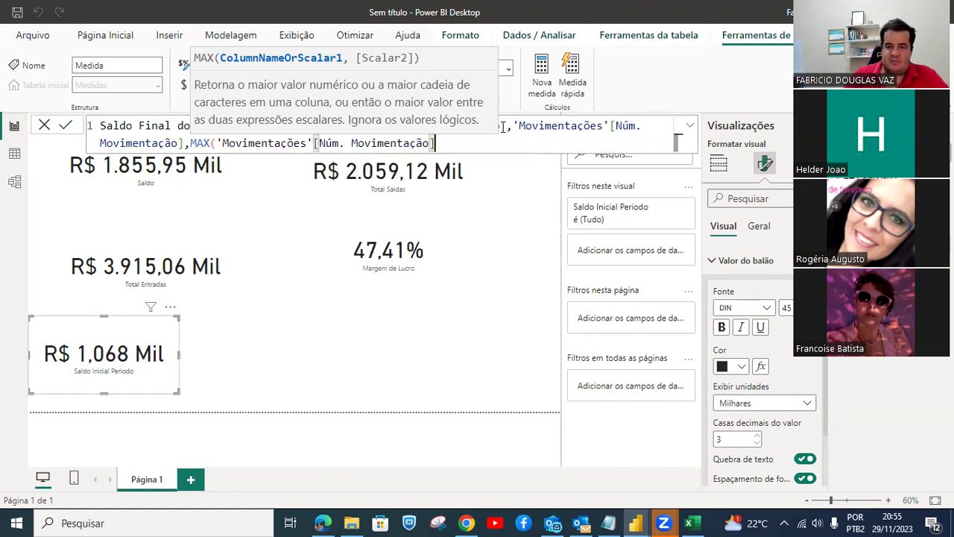
{"action": "type", "text": ")"}
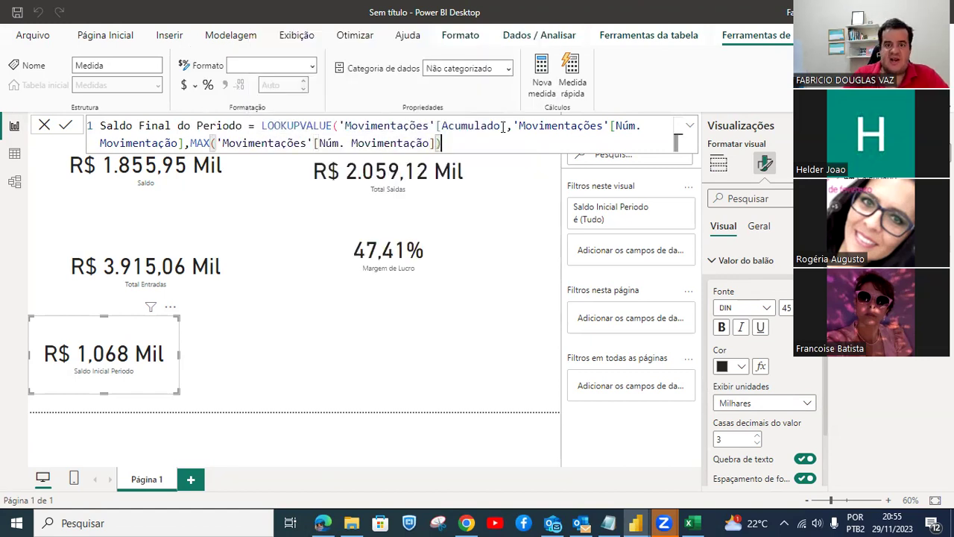
{"action": "type", "text": " )"}
{"action": "key", "text": "Return"}
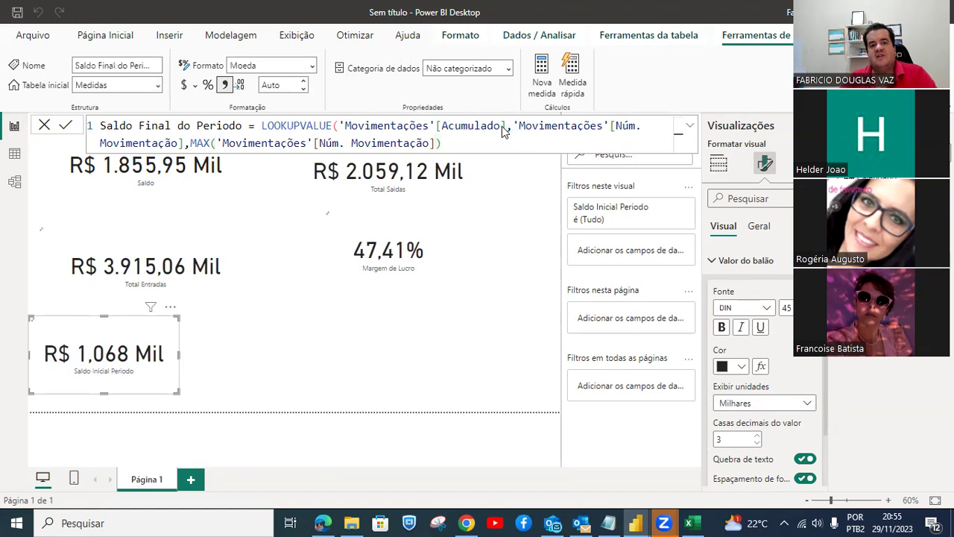
Add an empty card visual to Página 1 and place it below the Margem de Lucro card, beside Saldo Inicial Periodo.
{"action": "left_click", "coordinate": [322, 357]}
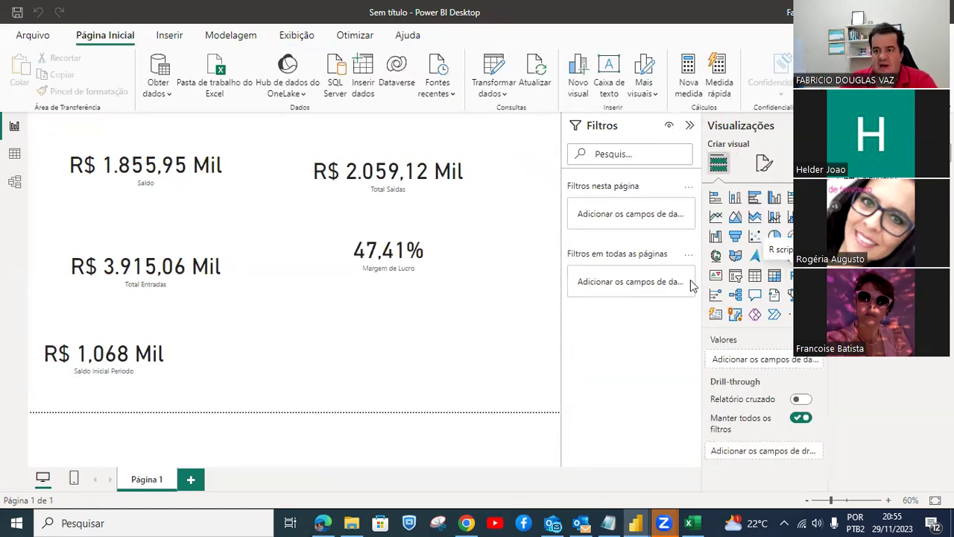
{"action": "left_click", "coordinate": [794, 256]}
{"action": "left_click_drag", "start_coordinate": [493, 280], "coordinate": [349, 365]}
{"action": "left_click_drag", "start_coordinate": [409, 346], "coordinate": [500, 348]}
{"action": "left_click_drag", "start_coordinate": [440, 348], "coordinate": [413, 351]}
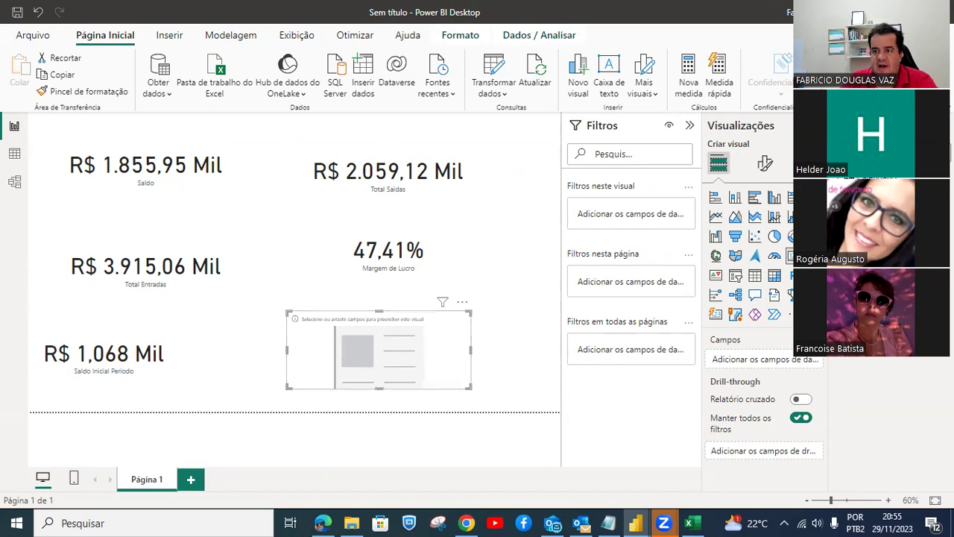
Check the Acumulado value in the last row of the Movimentações table data and return to the report.
{"action": "left_click", "coordinate": [14, 154]}
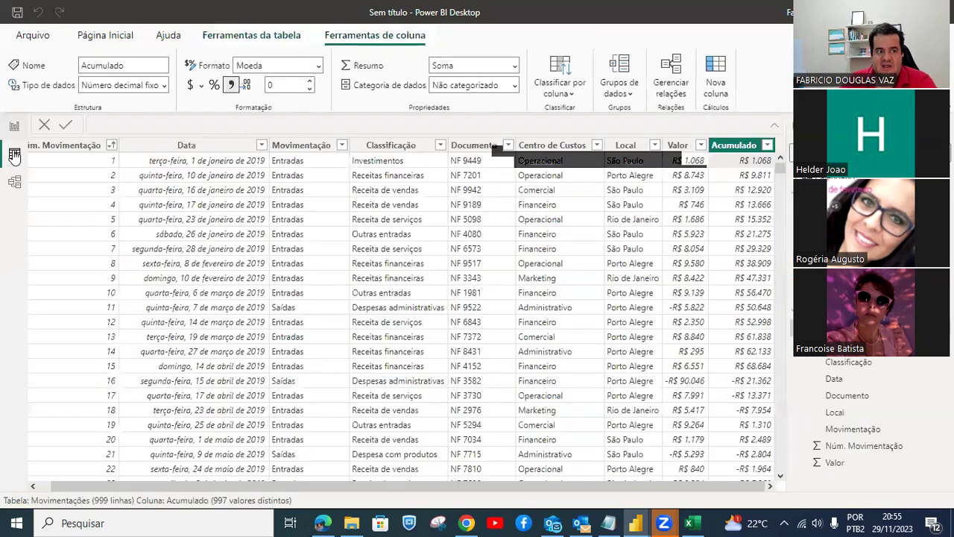
{"action": "left_click", "coordinate": [12, 126]}
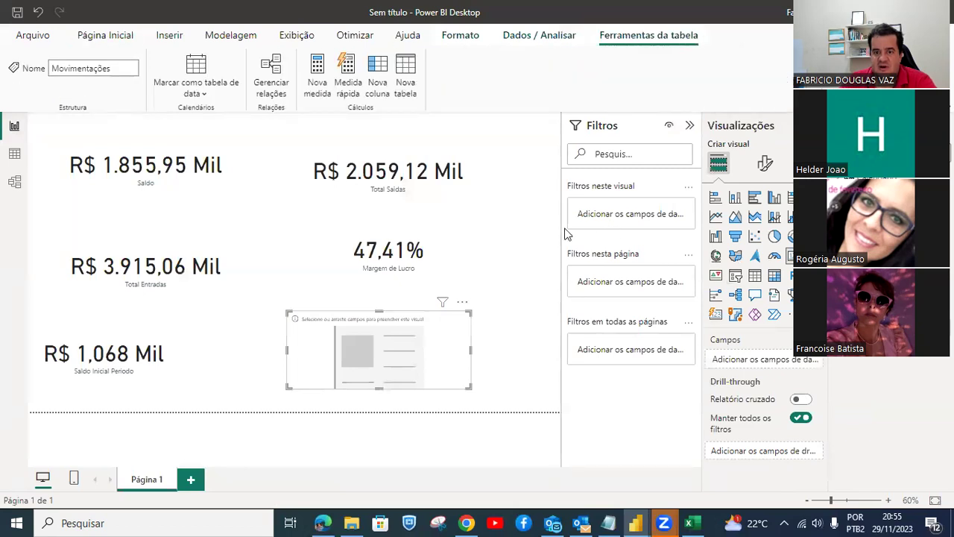
{"action": "left_click", "coordinate": [11, 154]}
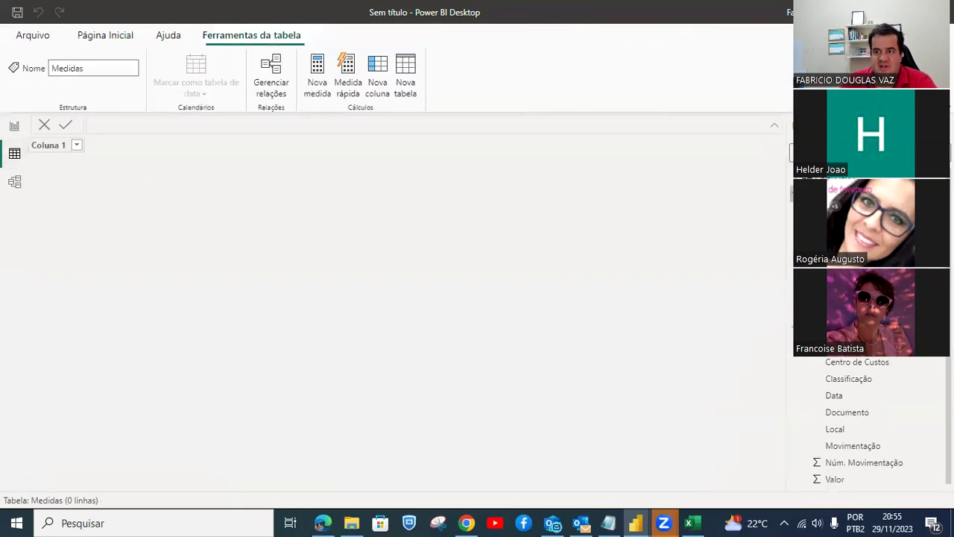
{"action": "left_click", "coordinate": [812, 187]}
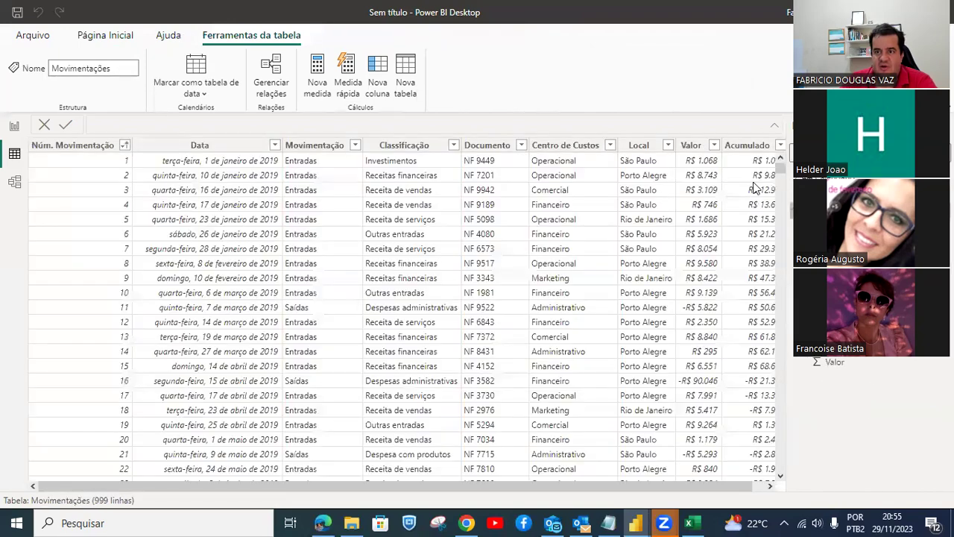
{"action": "left_click_drag", "start_coordinate": [780, 170], "coordinate": [786, 478]}
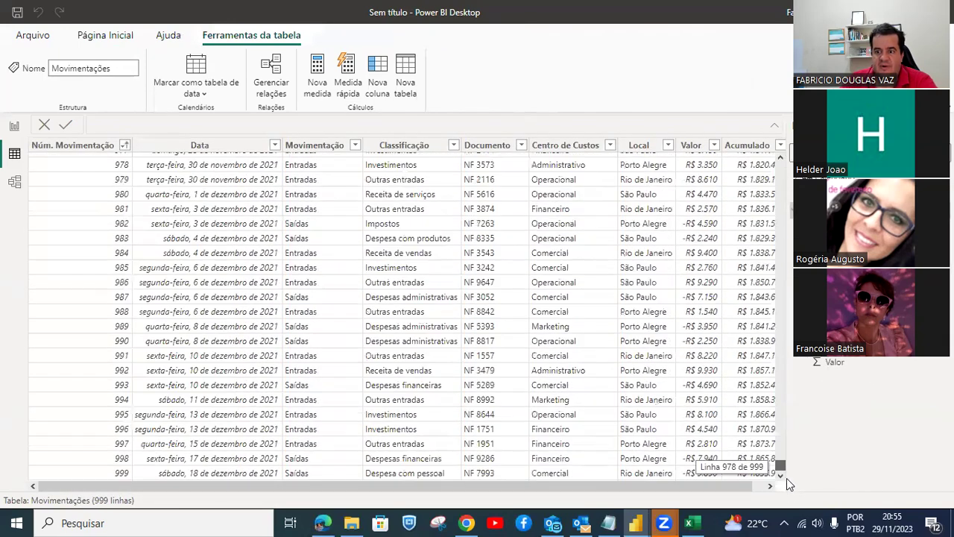
{"action": "scroll", "coordinate": [746, 477], "scroll_direction": "right", "scroll_amount": 1}
{"action": "left_click", "coordinate": [741, 477]}
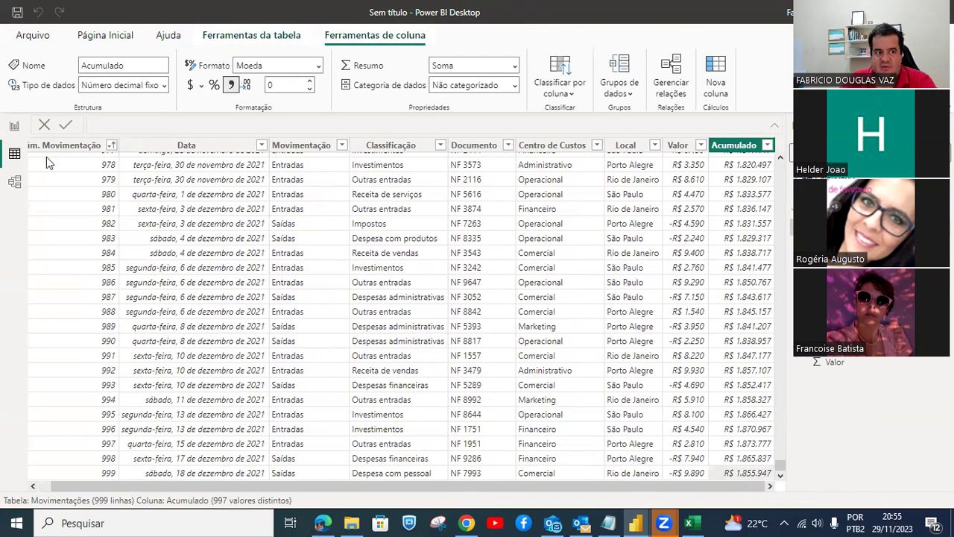
{"action": "left_click", "coordinate": [14, 127]}
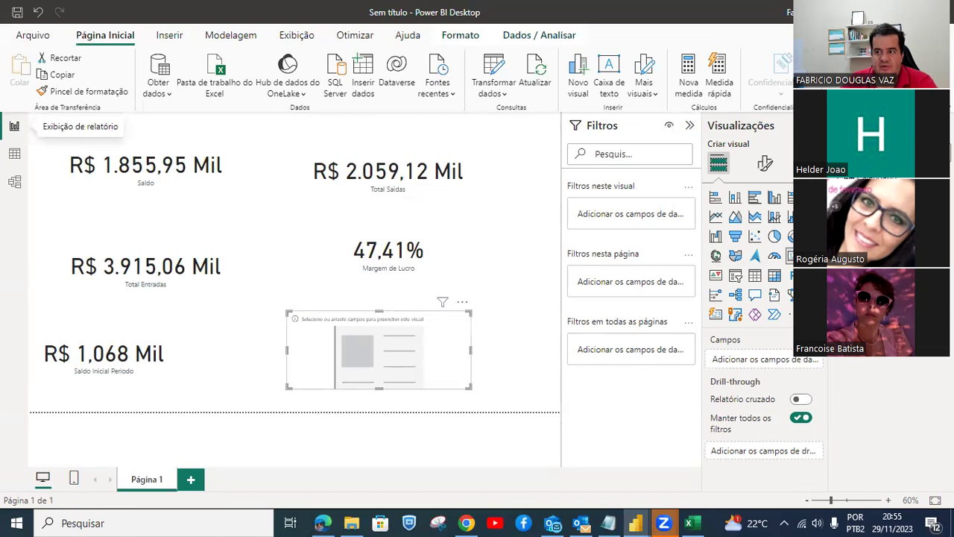
Show the Saldo Final do Periodo measure in the new card and set its display units to Milhares.
{"action": "left_click_drag", "start_coordinate": [887, 261], "coordinate": [425, 372]}
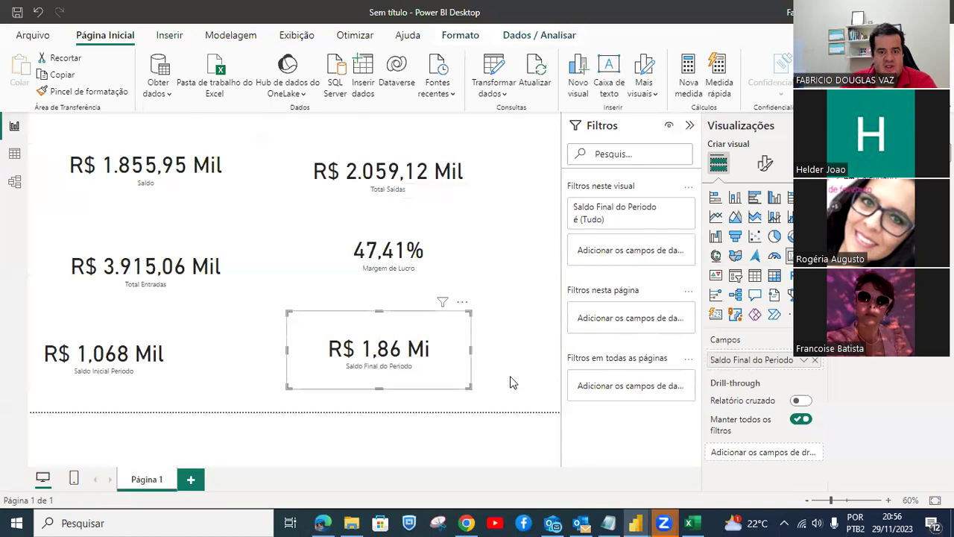
{"action": "left_click", "coordinate": [765, 163]}
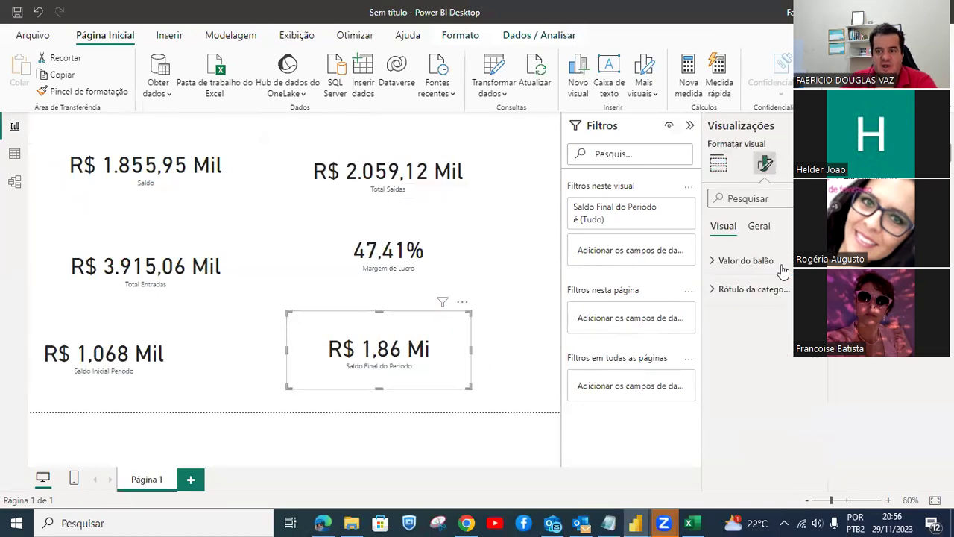
{"action": "left_click", "coordinate": [746, 260]}
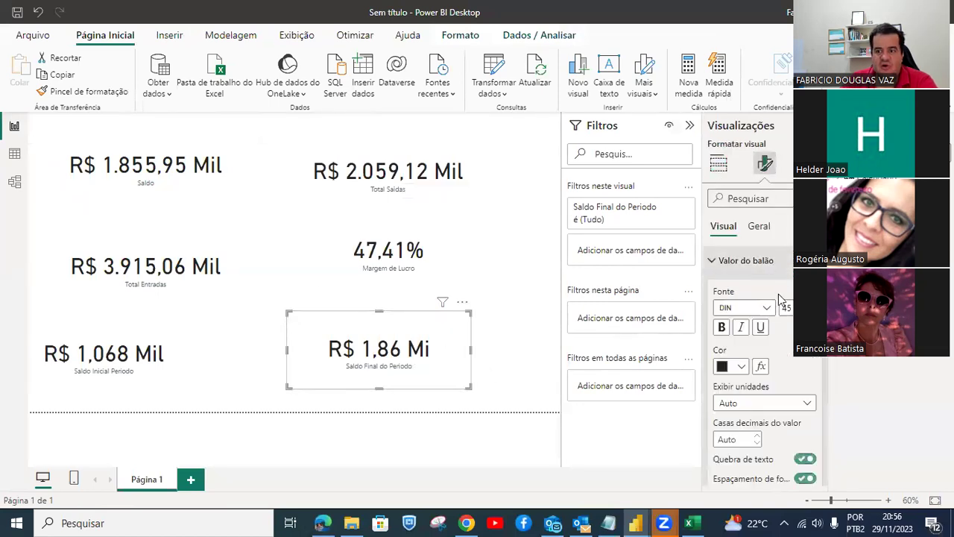
{"action": "left_click", "coordinate": [778, 407]}
{"action": "left_click", "coordinate": [738, 335]}
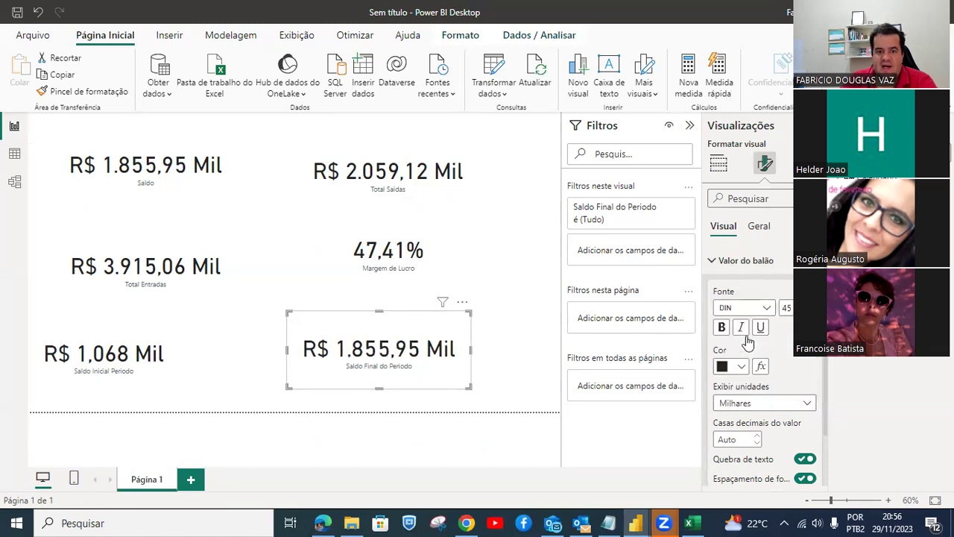
Compare the values of the Saldo and Saldo Final do Periodo cards.
{"action": "left_click", "coordinate": [160, 206]}
{"action": "left_click", "coordinate": [372, 326]}
{"action": "left_click", "coordinate": [187, 193]}
{"action": "left_click", "coordinate": [421, 334]}
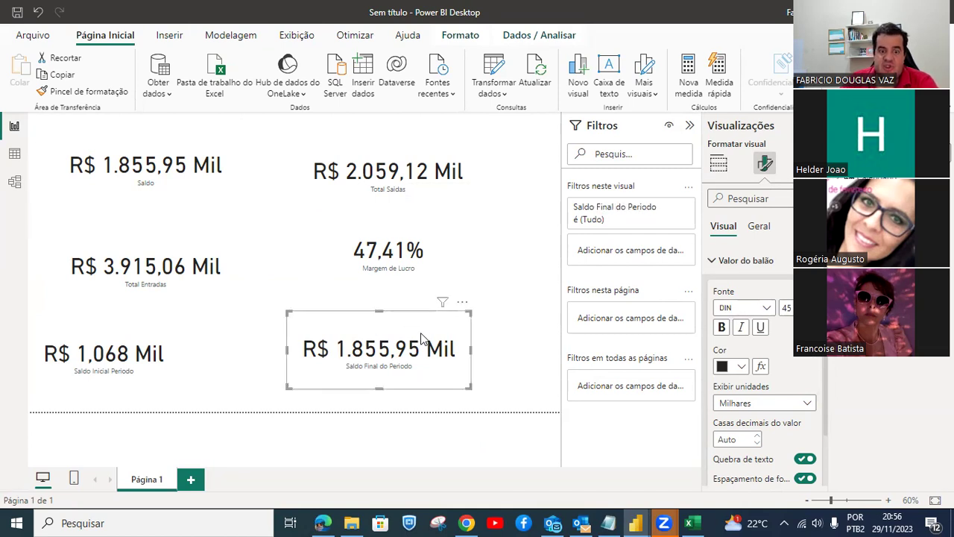
{"action": "left_click", "coordinate": [200, 208]}
{"action": "left_click", "coordinate": [415, 344]}
{"action": "left_click", "coordinate": [162, 177]}
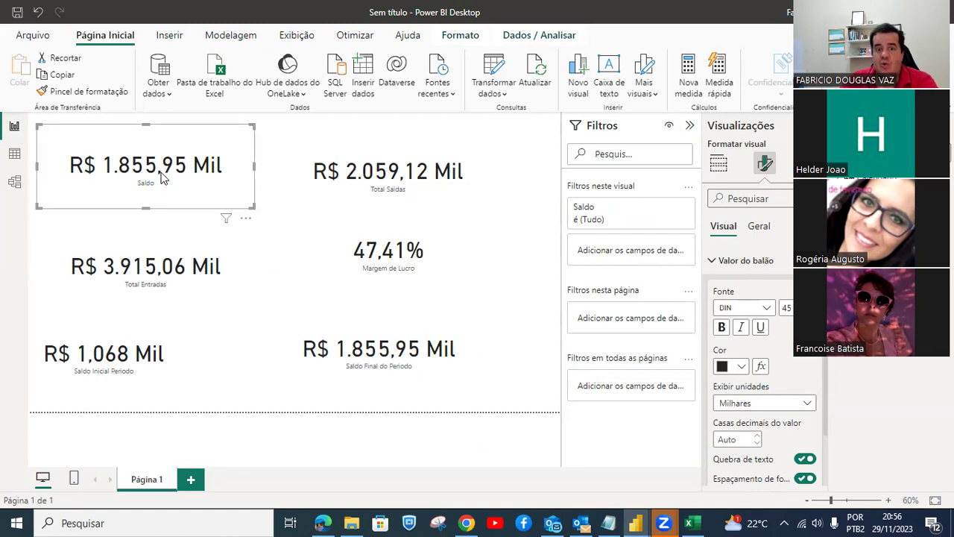
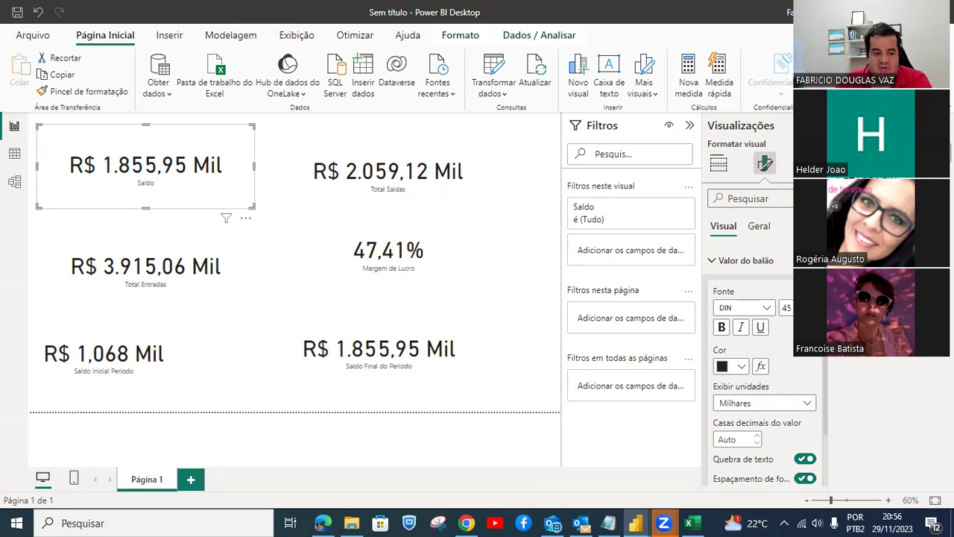
Add a second report page and collapse the Visualizações pane to enlarge its canvas.
{"action": "left_click", "coordinate": [192, 480]}
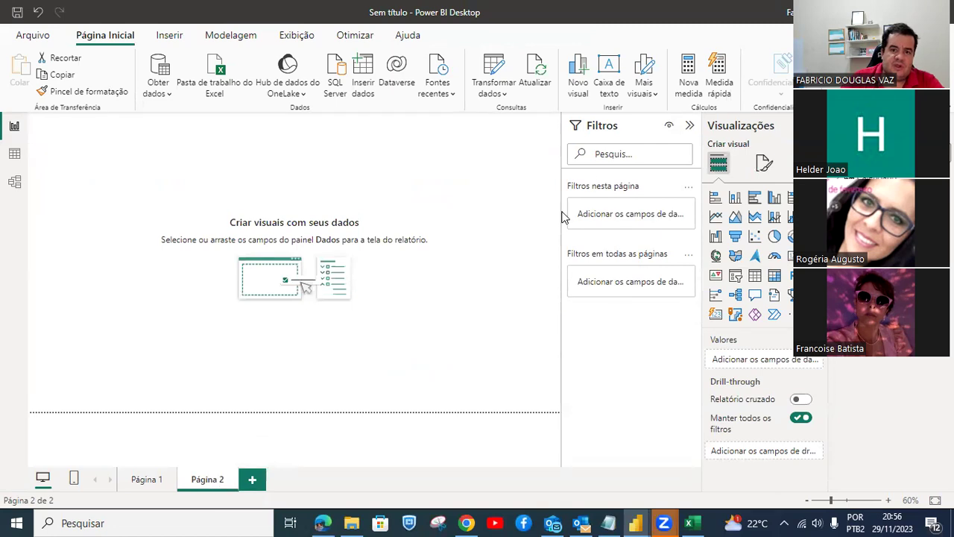
{"action": "left_click", "coordinate": [137, 481]}
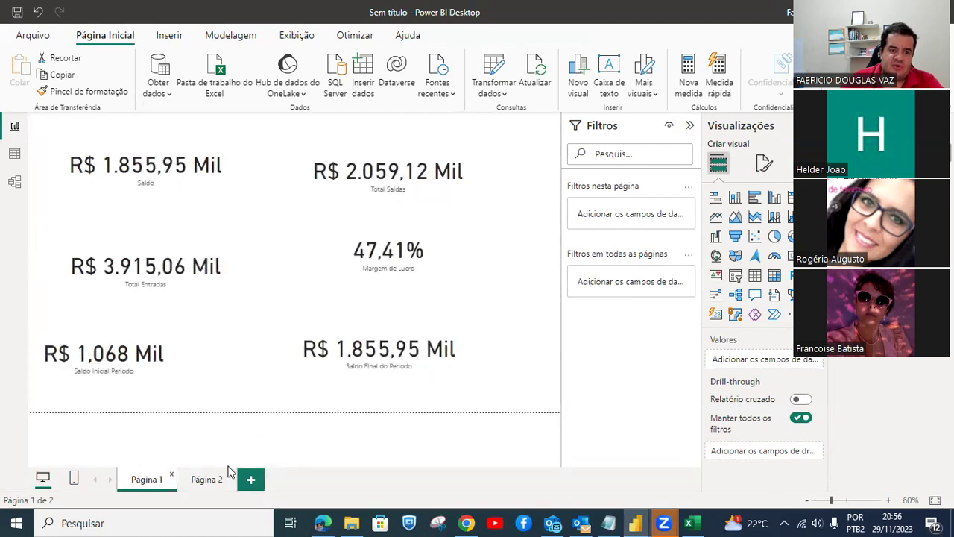
{"action": "left_click", "coordinate": [207, 483]}
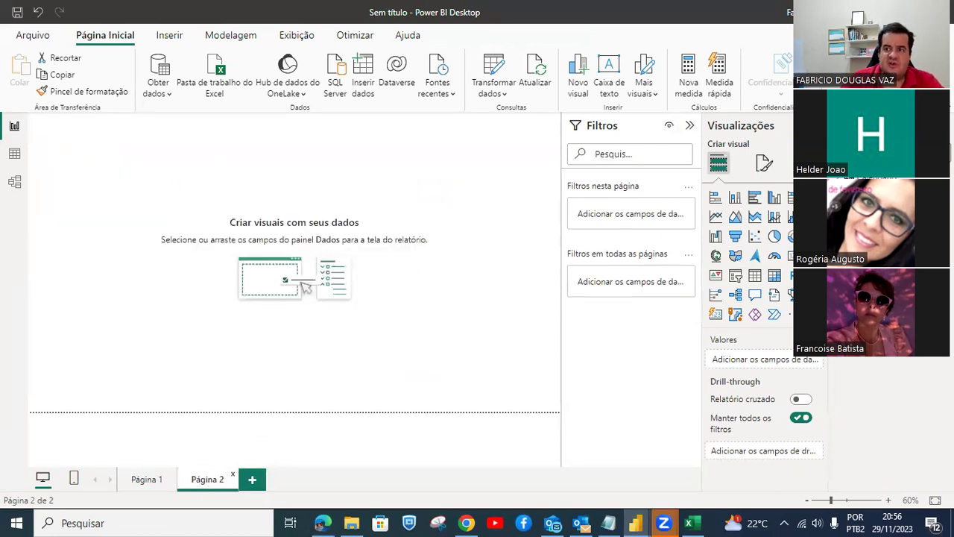
{"action": "left_click", "coordinate": [815, 125]}
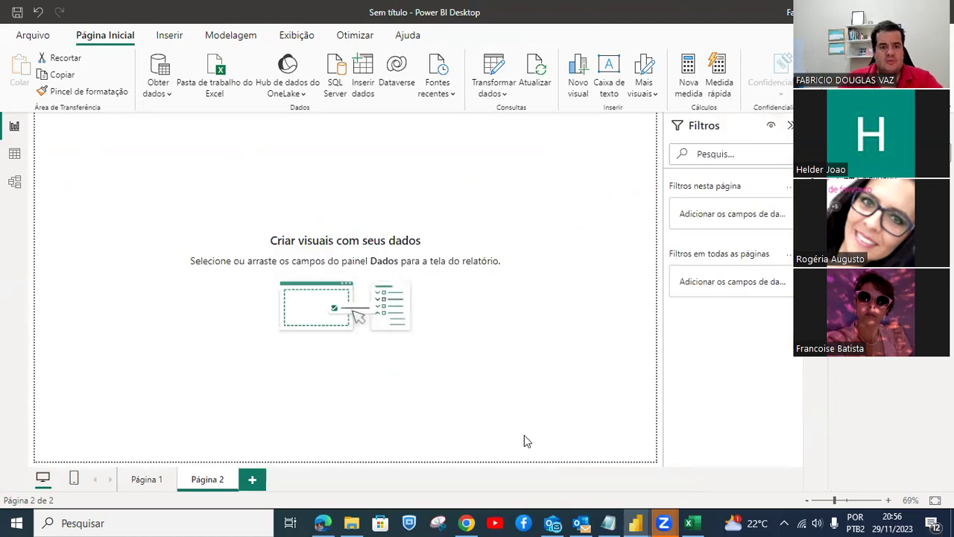
Switch to Chrome, maximize its window and open the fabridata.com.br website.
{"action": "left_click_drag", "start_coordinate": [37, 116], "coordinate": [145, 164]}
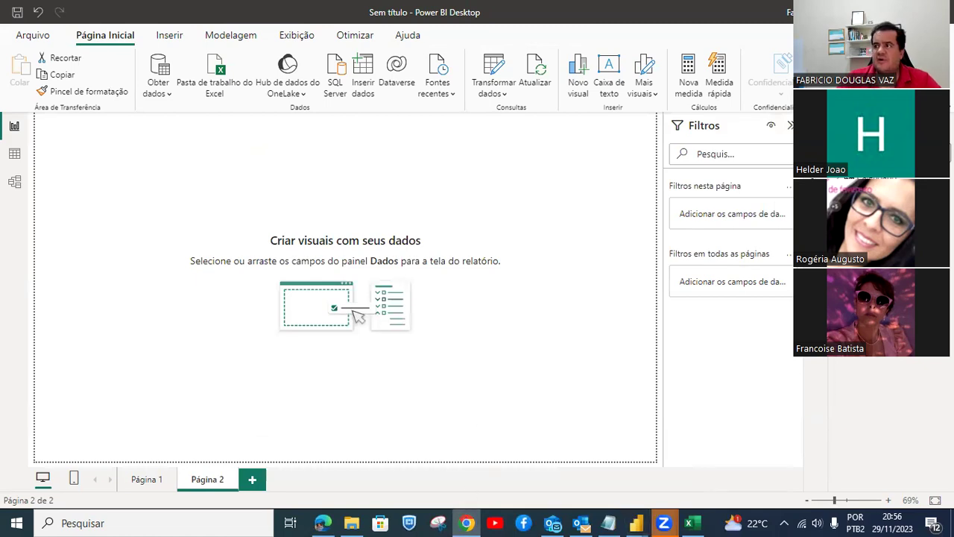
{"action": "left_click_drag", "start_coordinate": [183, 33], "coordinate": [587, 16]}
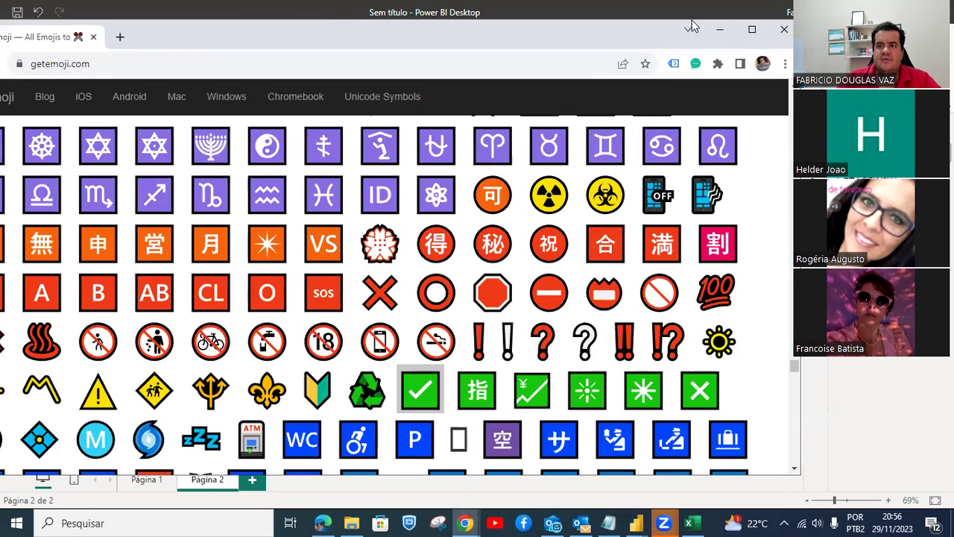
{"action": "left_click", "coordinate": [751, 31]}
{"action": "left_click", "coordinate": [514, 43]}
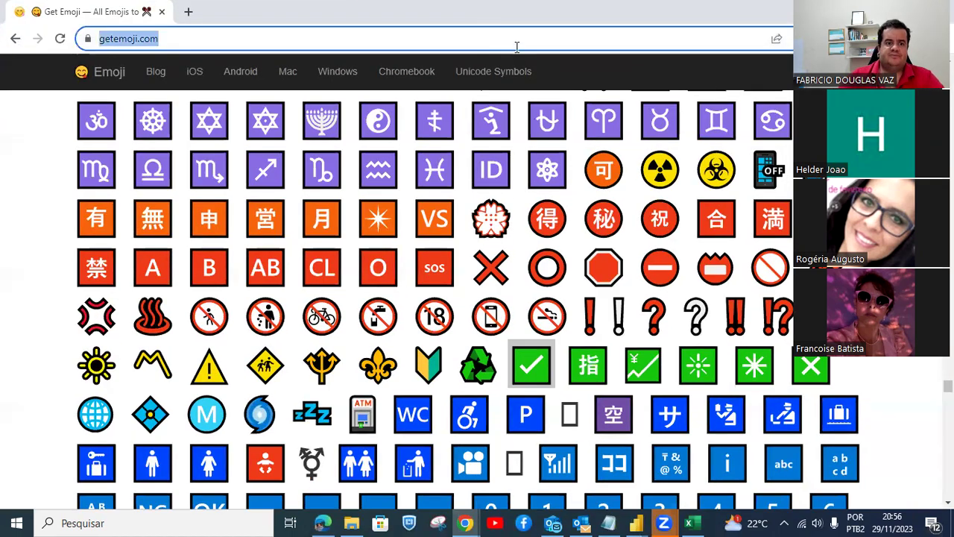
{"action": "type", "text": "fabridata.com"}
{"action": "key", "text": "Return"}
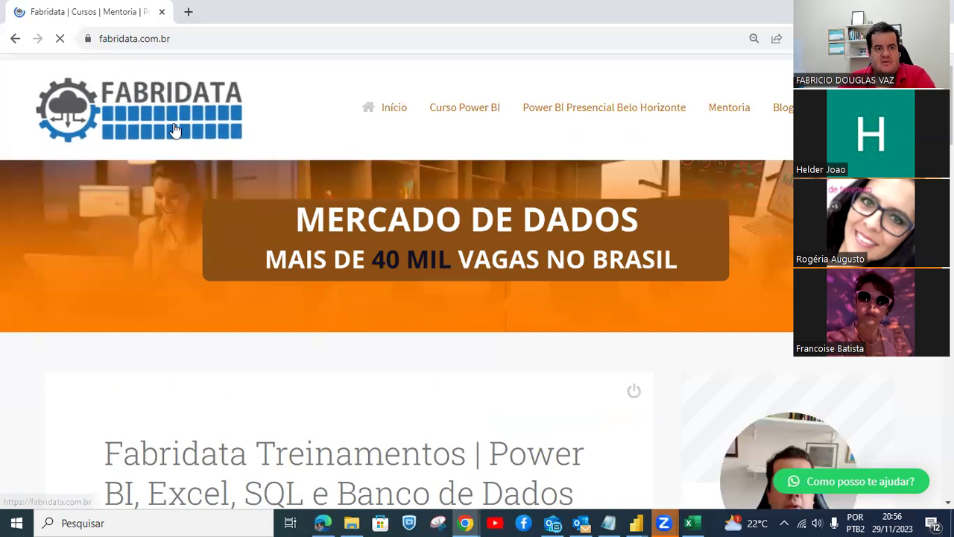
Open the Fabridata logo image from the site header by itself and save it as logo-1-2 PNG in Downloads.
{"action": "right_click", "coordinate": [175, 127]}
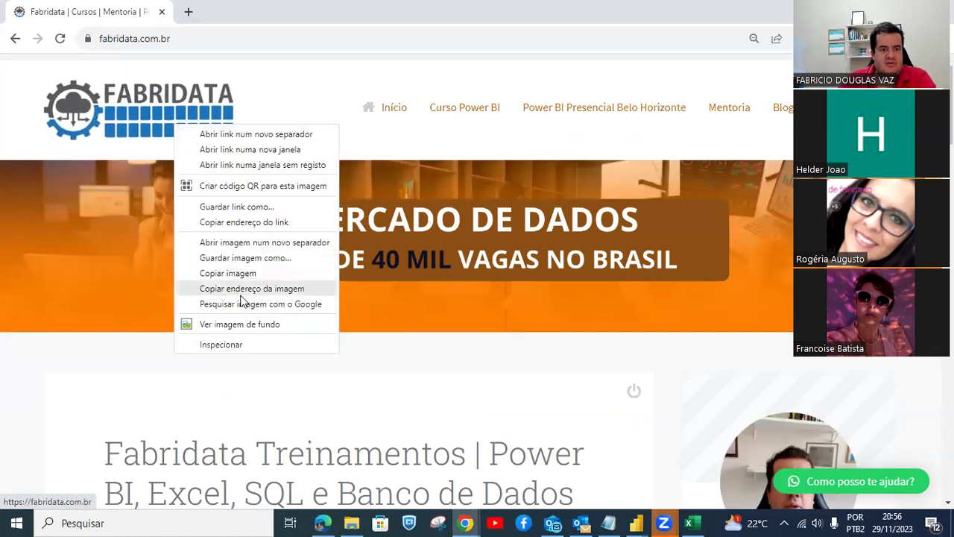
{"action": "left_click", "coordinate": [249, 326]}
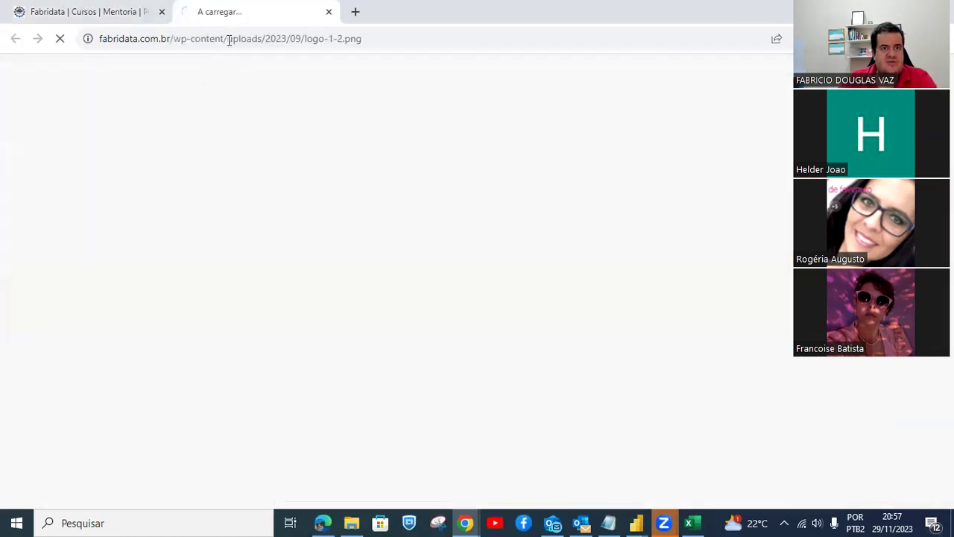
{"action": "right_click", "coordinate": [388, 228]}
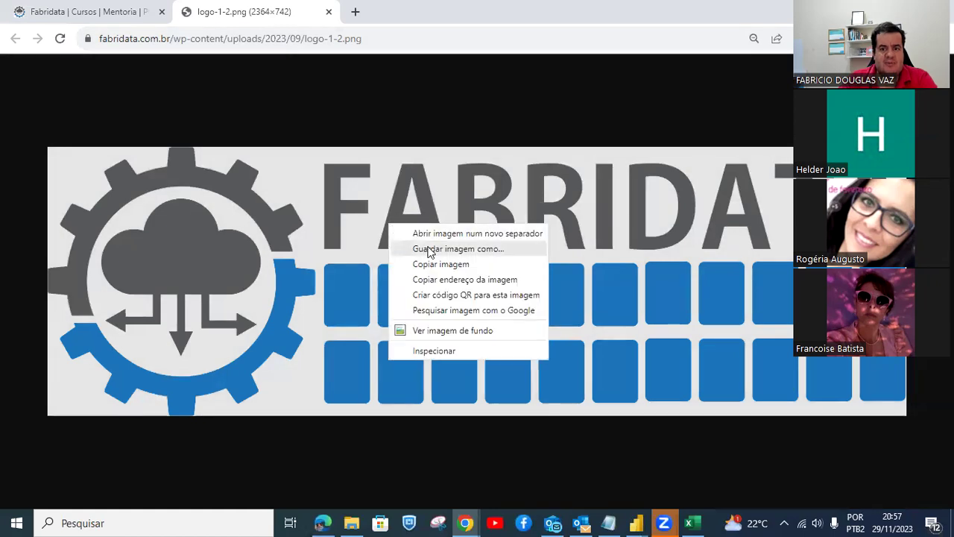
{"action": "left_click", "coordinate": [431, 252]}
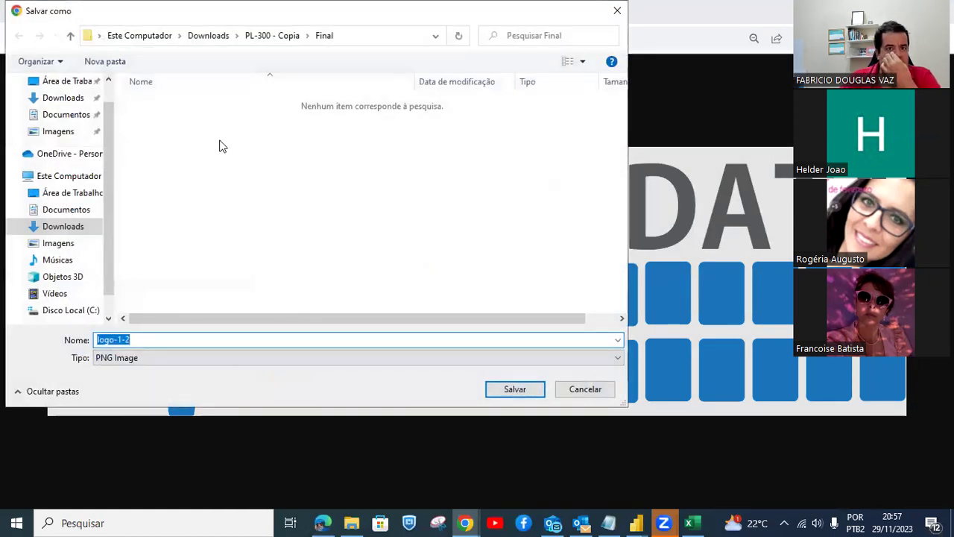
{"action": "left_click", "coordinate": [83, 101]}
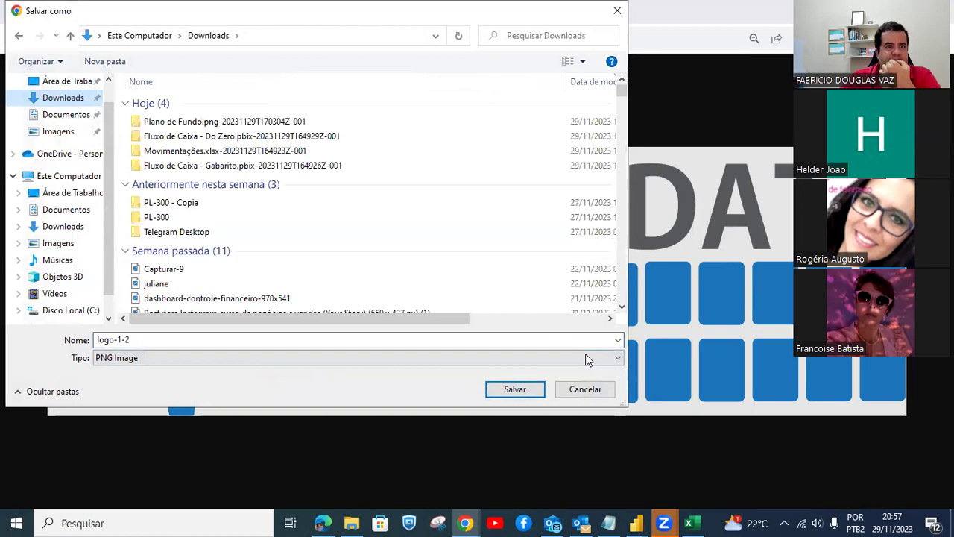
{"action": "left_click", "coordinate": [530, 392]}
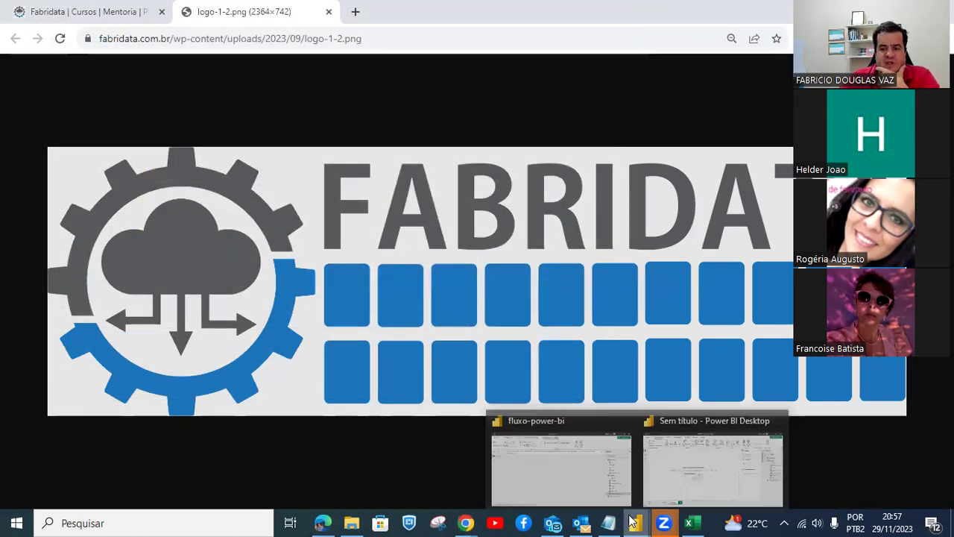
Switch back to the untitled Power BI Desktop report, insert the saved logo from Downloads on Página 2 and shrink it in the page's upper-left corner.
{"action": "left_click", "coordinate": [521, 495]}
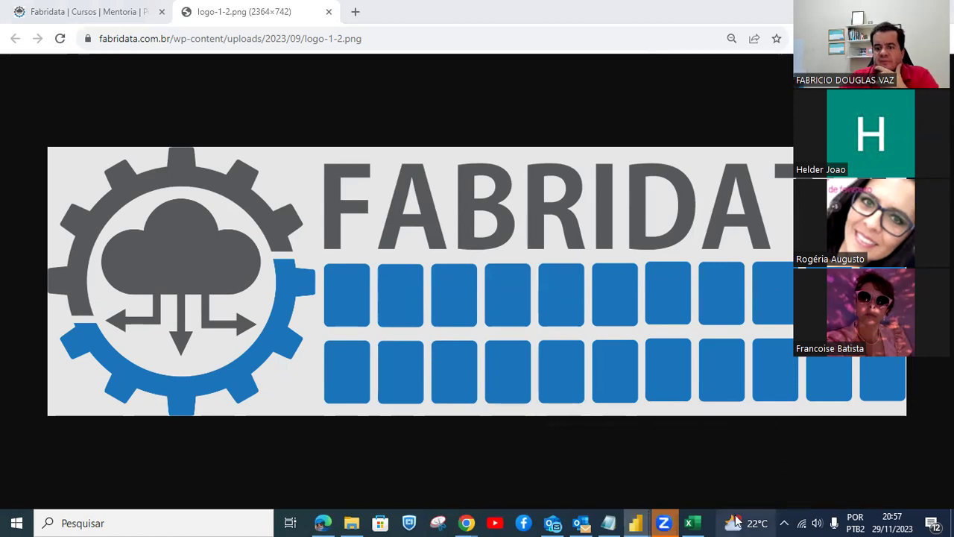
{"action": "mouse_move", "coordinate": [636, 521]}
{"action": "left_click", "coordinate": [677, 501]}
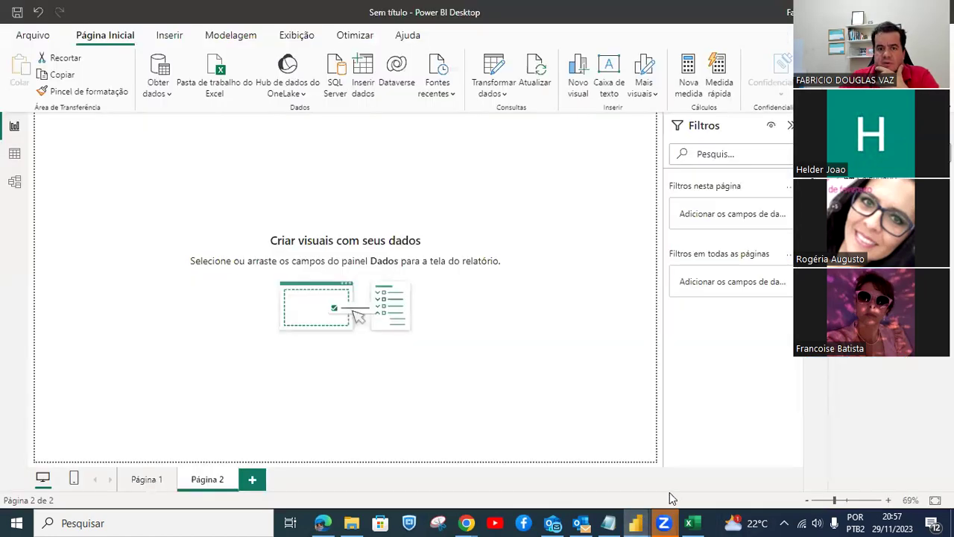
{"action": "left_click", "coordinate": [169, 36]}
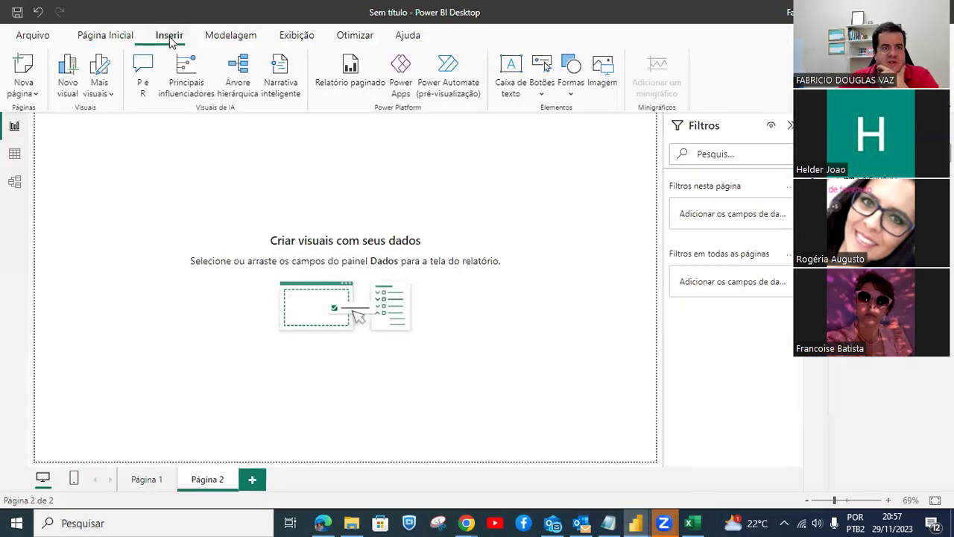
{"action": "left_click", "coordinate": [604, 87]}
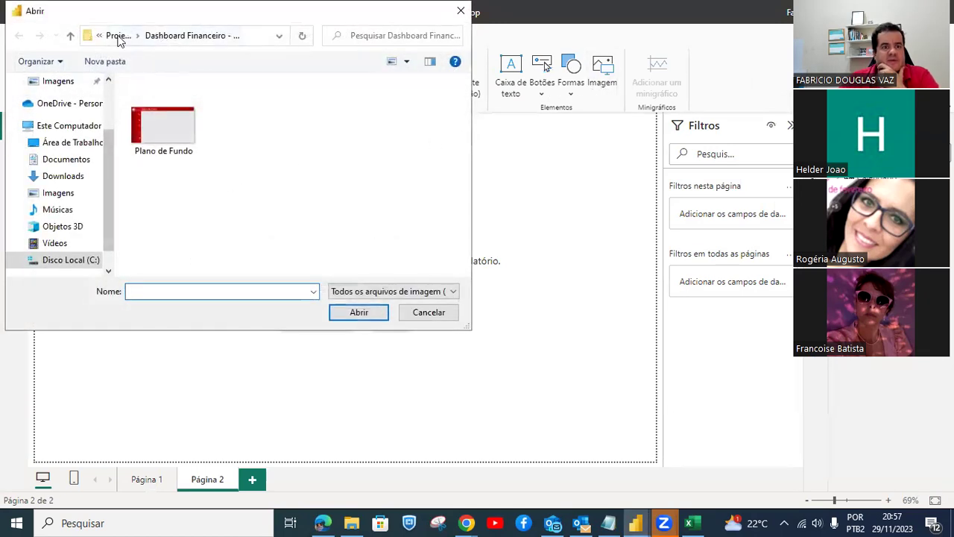
{"action": "scroll", "coordinate": [106, 96], "scroll_direction": "up", "scroll_amount": 2}
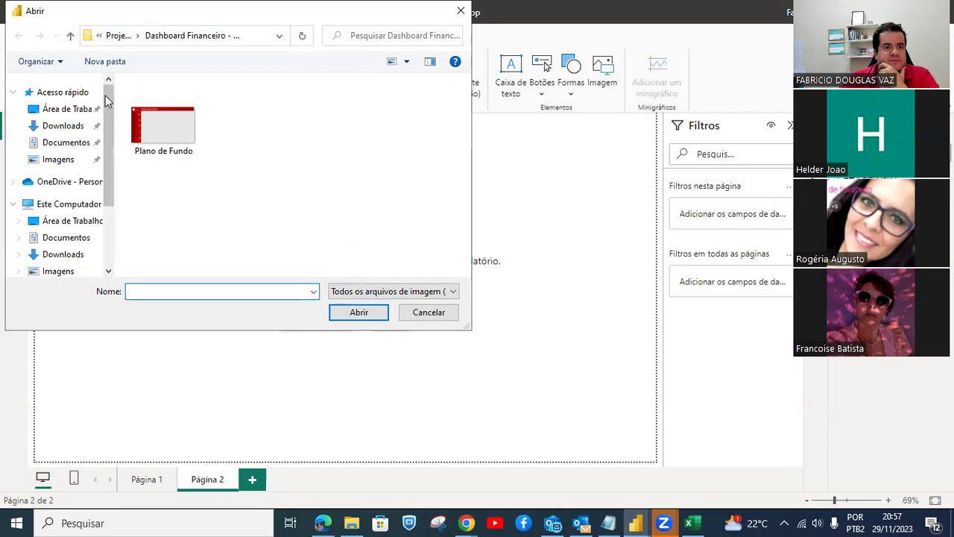
{"action": "left_click", "coordinate": [64, 126]}
{"action": "double_click", "coordinate": [164, 123]}
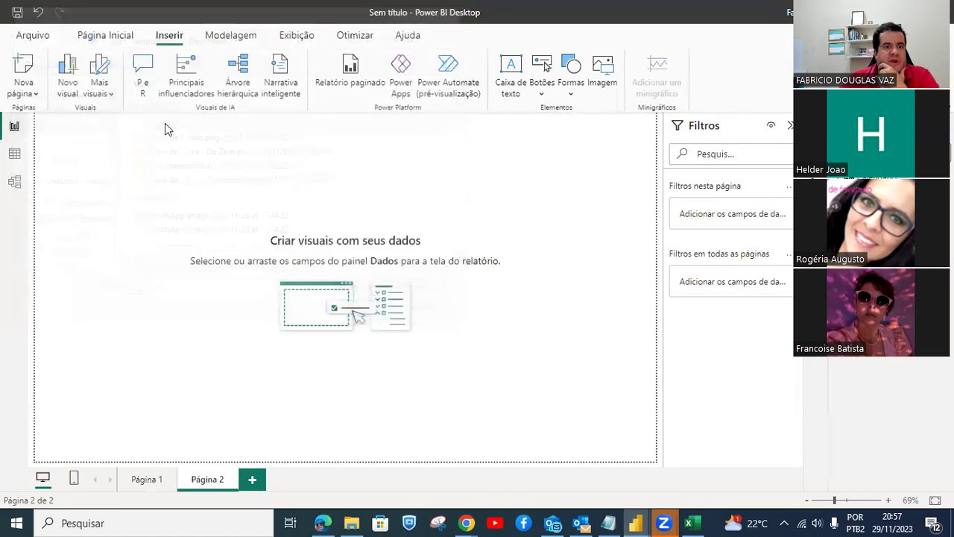
{"action": "left_click_drag", "start_coordinate": [107, 246], "coordinate": [107, 173]}
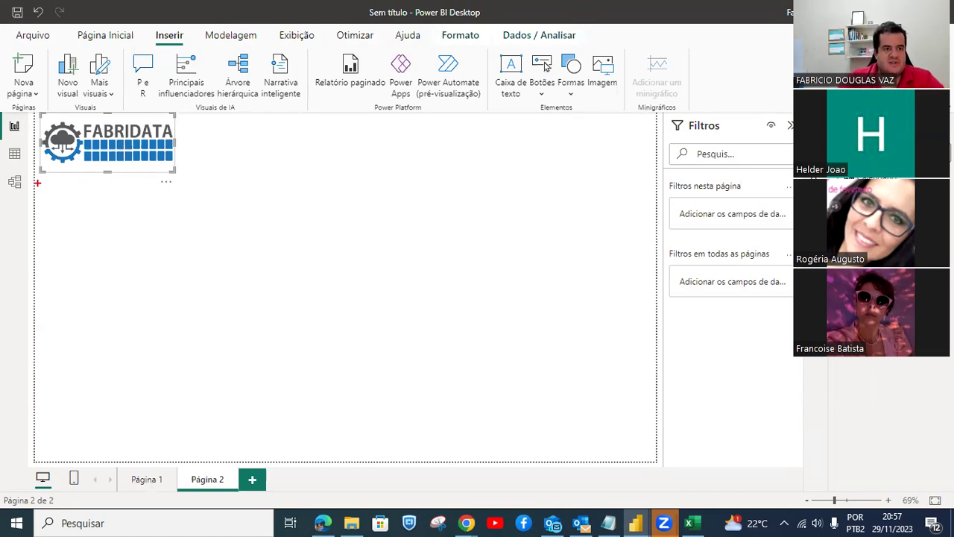
{"action": "mouse_move", "coordinate": [41, 176]}
{"action": "left_mouse_down"}
{"action": "mouse_move", "coordinate": [166, 349]}
{"action": "mouse_move", "coordinate": [170, 453]}
{"action": "left_mouse_up"}
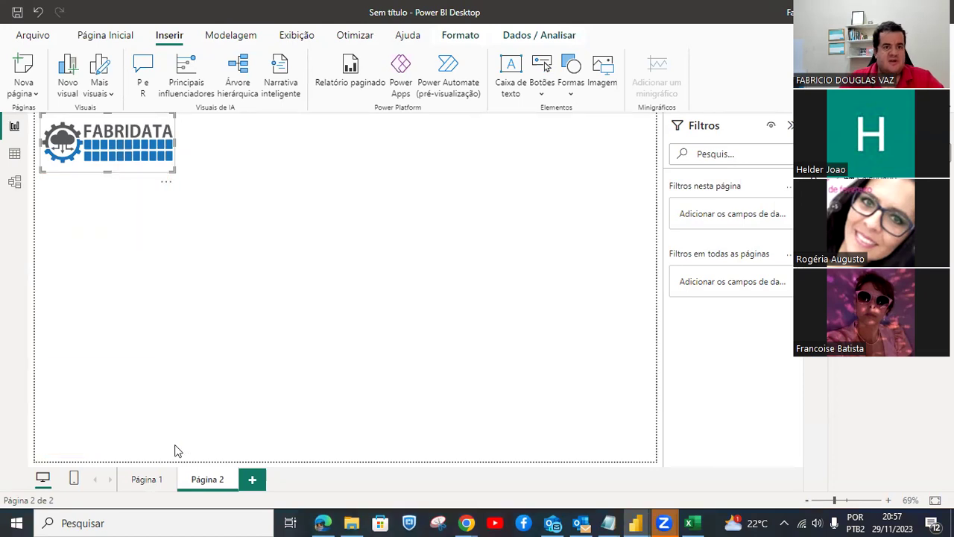
Insert a rectangle directly below the logo, stretch it to the bottom page edge and widen it to match the logo.
{"action": "left_click", "coordinate": [571, 94]}
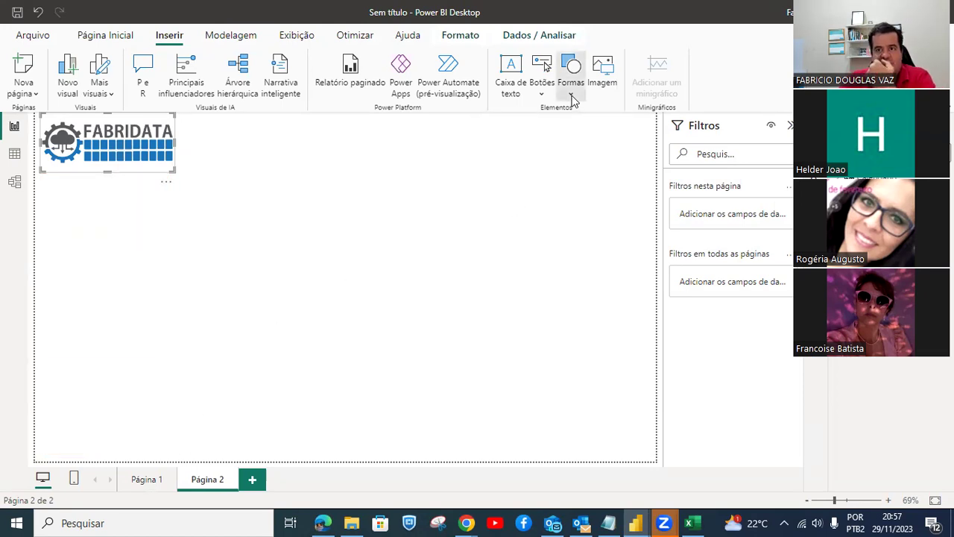
{"action": "left_click_drag", "start_coordinate": [142, 235], "coordinate": [133, 193]}
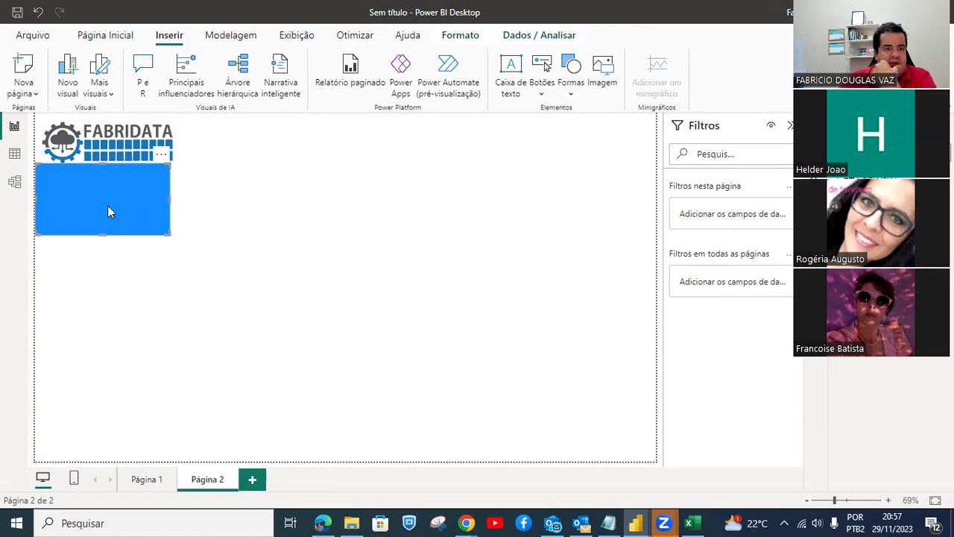
{"action": "left_click_drag", "start_coordinate": [100, 236], "coordinate": [74, 466]}
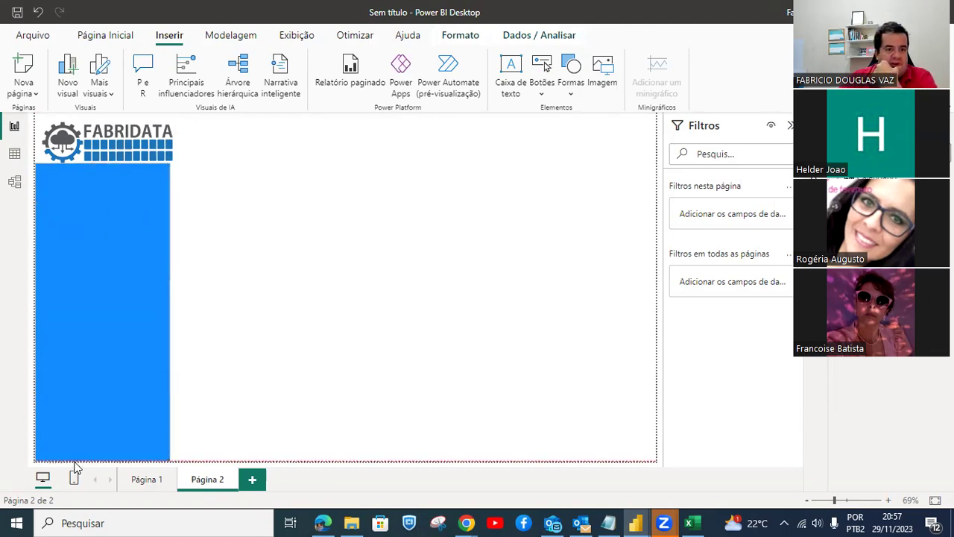
{"action": "left_click_drag", "start_coordinate": [168, 314], "coordinate": [174, 314]}
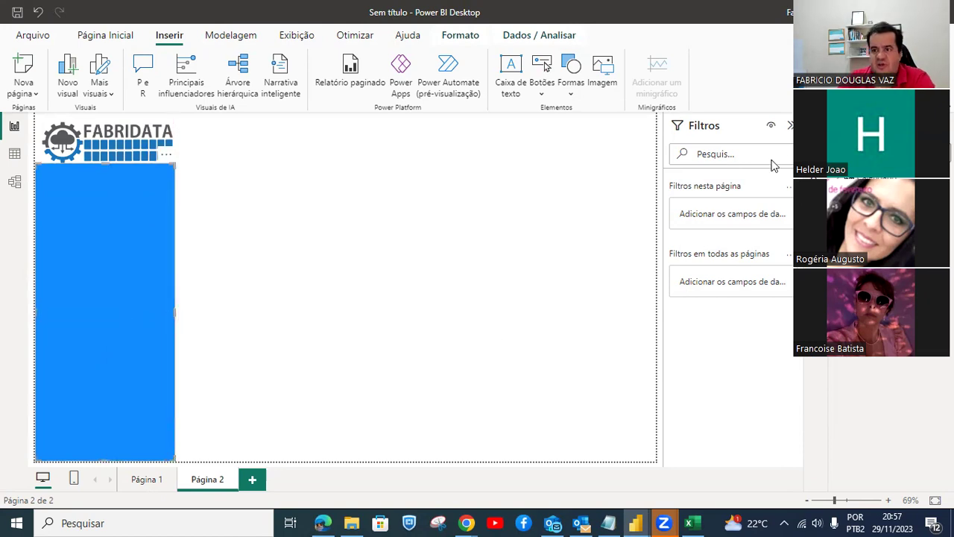
Show the blue rectangle's format options and open the fill colour choices under Estilo.
{"action": "left_click", "coordinate": [815, 125]}
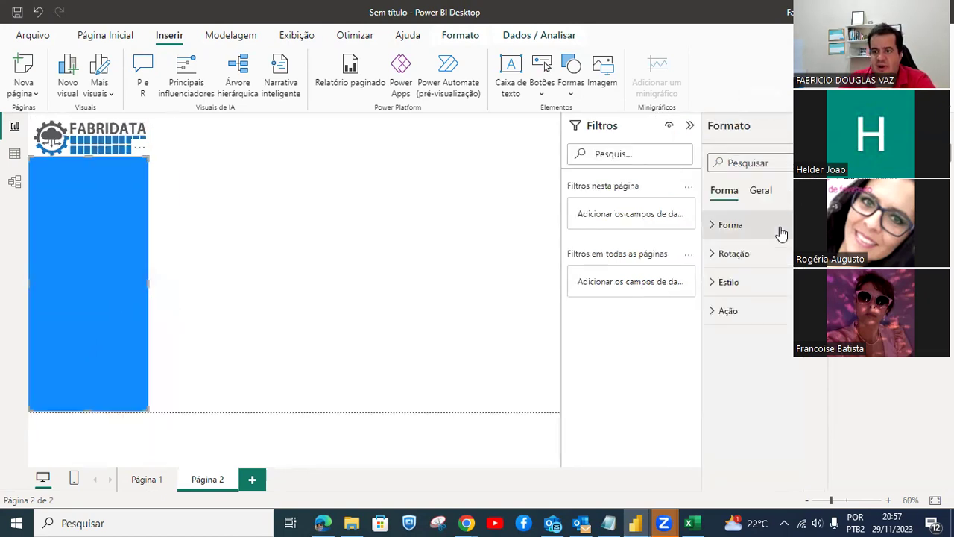
{"action": "left_click", "coordinate": [749, 287]}
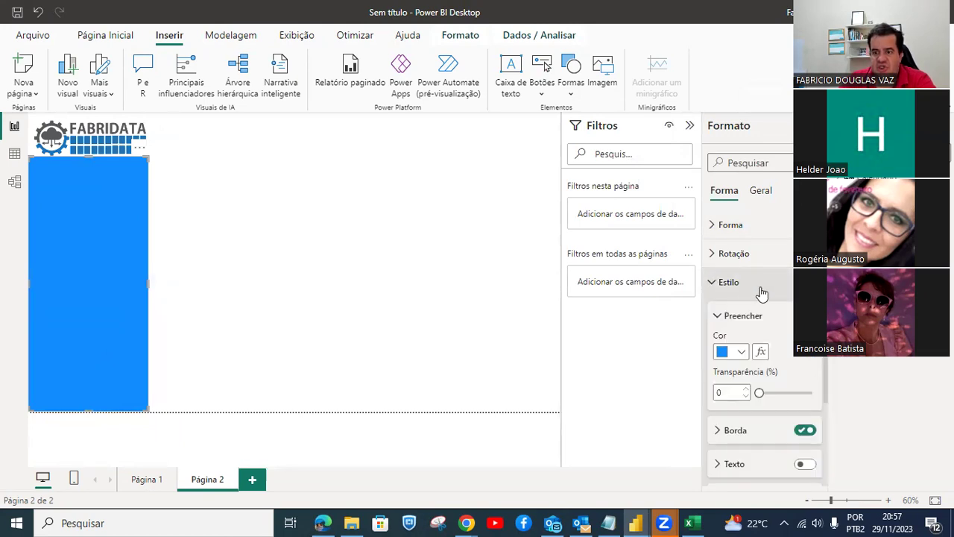
{"action": "left_click", "coordinate": [741, 352]}
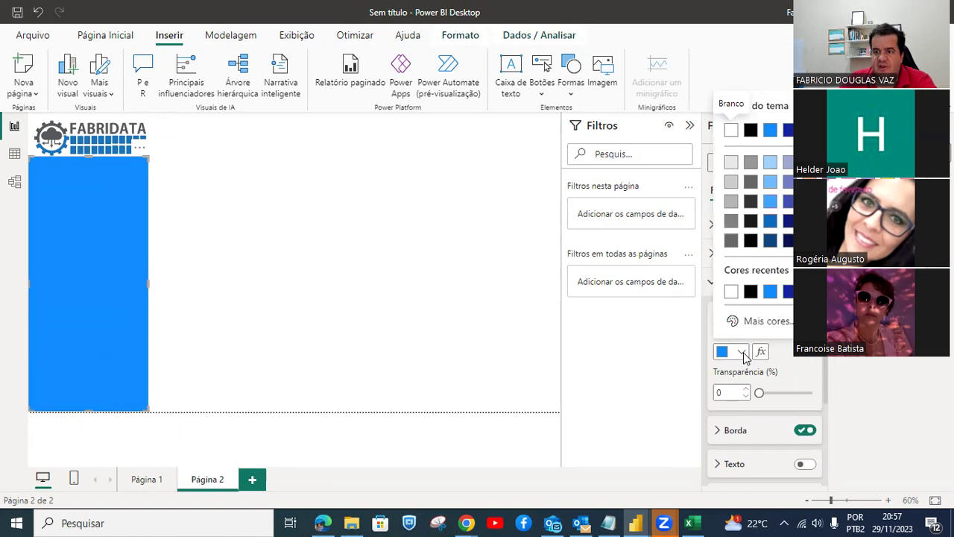
{"action": "left_click", "coordinate": [761, 351]}
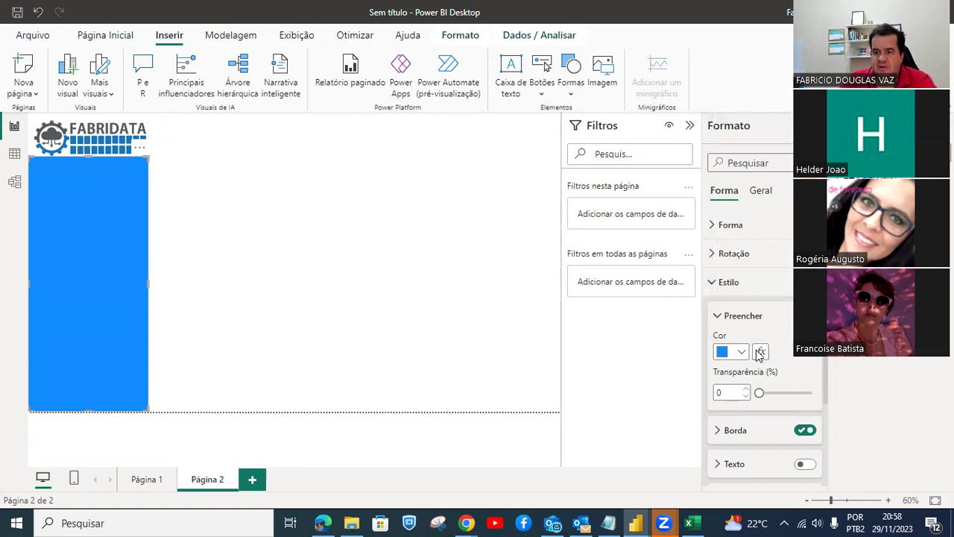
{"action": "left_click", "coordinate": [761, 351]}
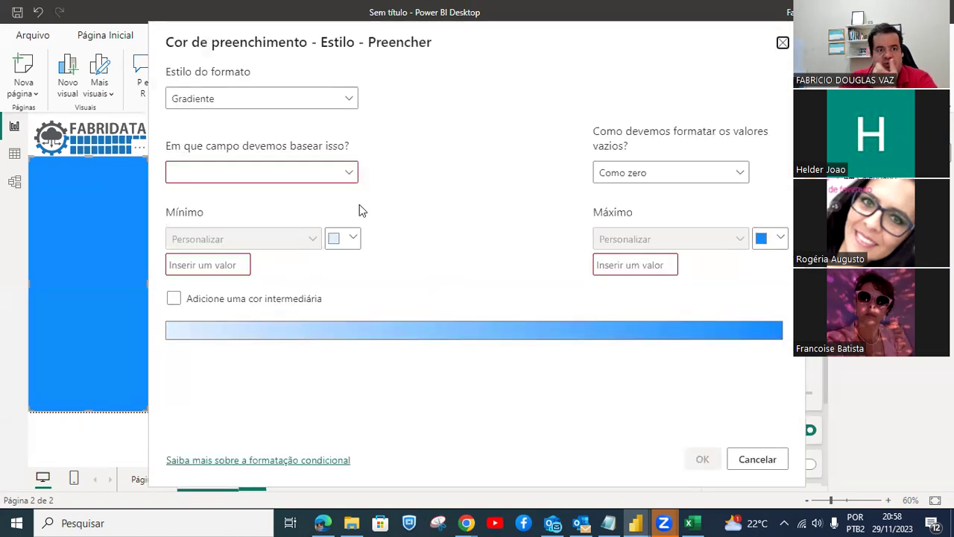
{"action": "left_click", "coordinate": [281, 170]}
{"action": "left_click", "coordinate": [305, 171]}
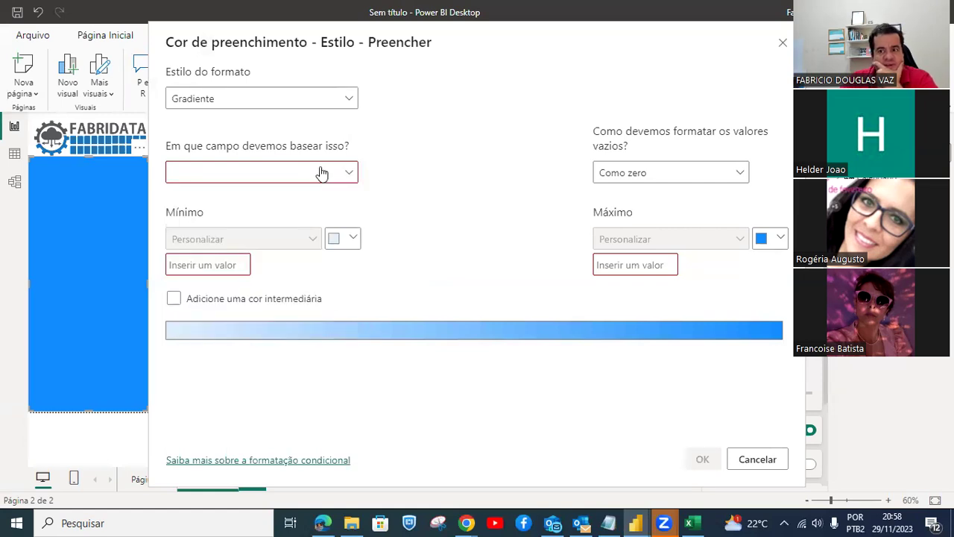
{"action": "left_click", "coordinate": [258, 100]}
{"action": "left_click", "coordinate": [258, 100]}
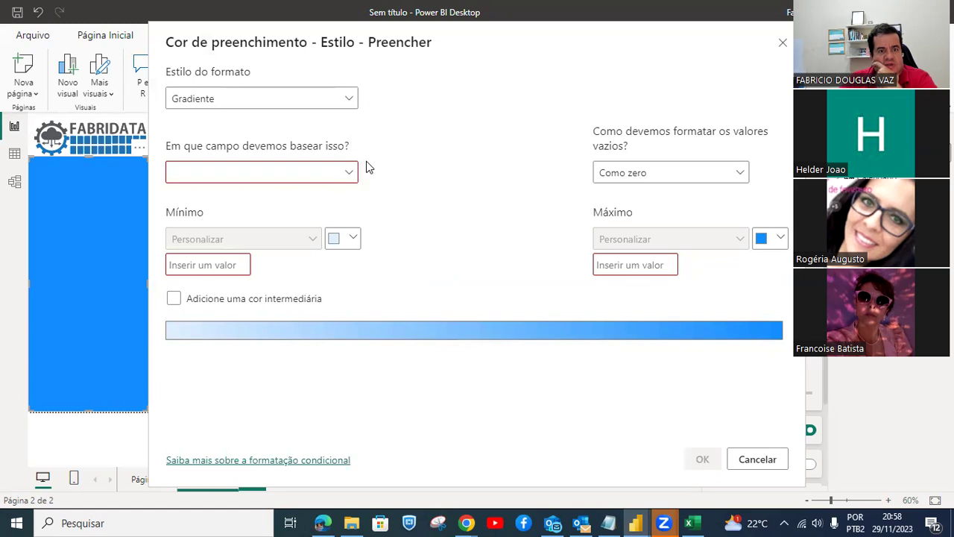
{"action": "left_click", "coordinate": [782, 43]}
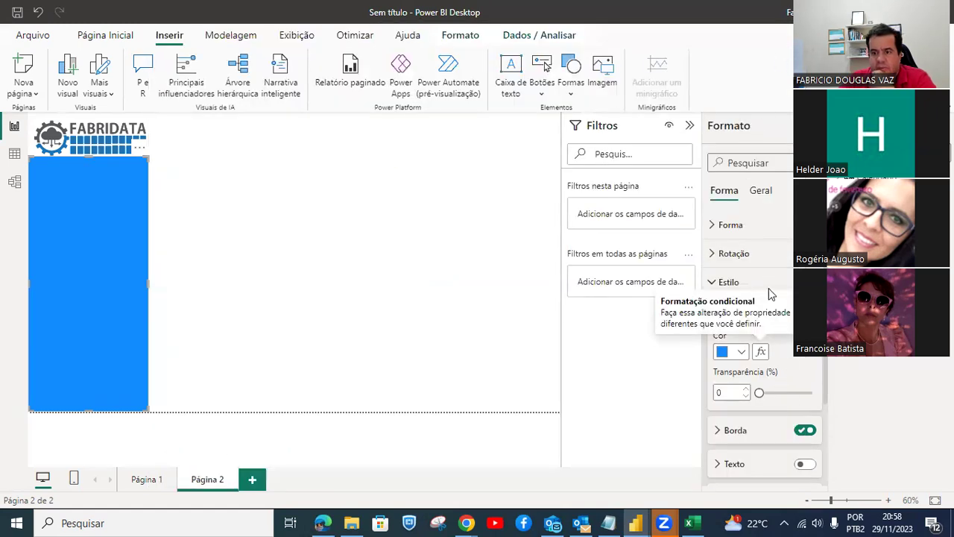
{"action": "left_click", "coordinate": [741, 352]}
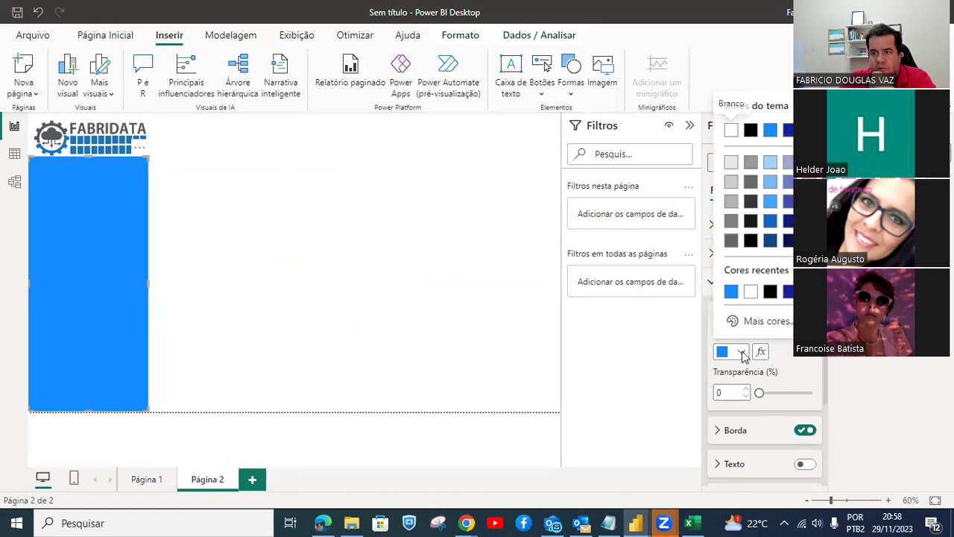
{"action": "left_click", "coordinate": [770, 321]}
{"action": "left_click", "coordinate": [792, 362]}
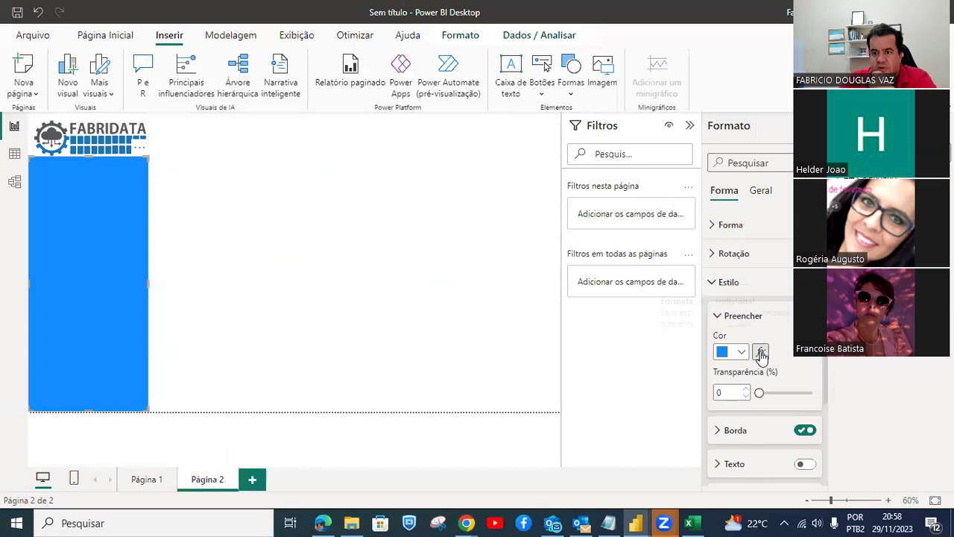
{"action": "left_click", "coordinate": [760, 352]}
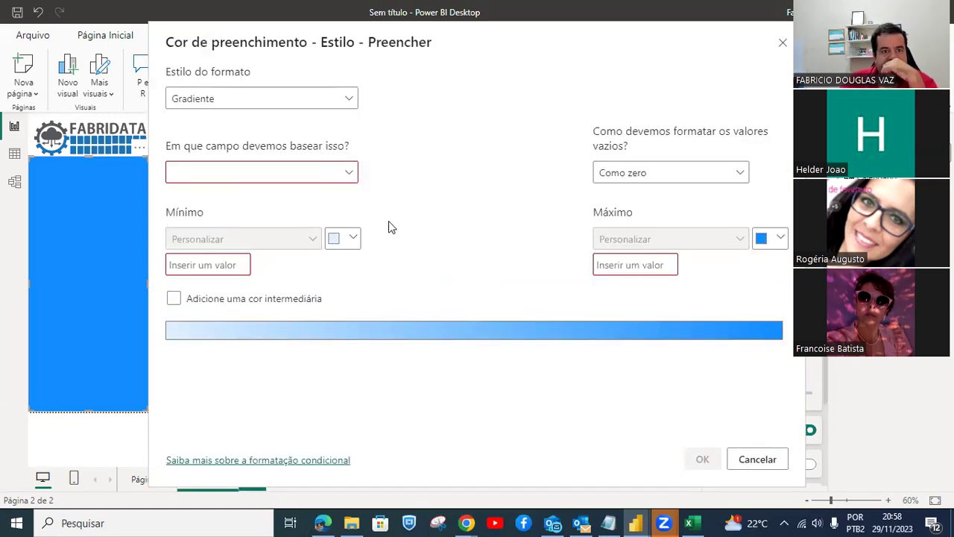
{"action": "left_click", "coordinate": [339, 174]}
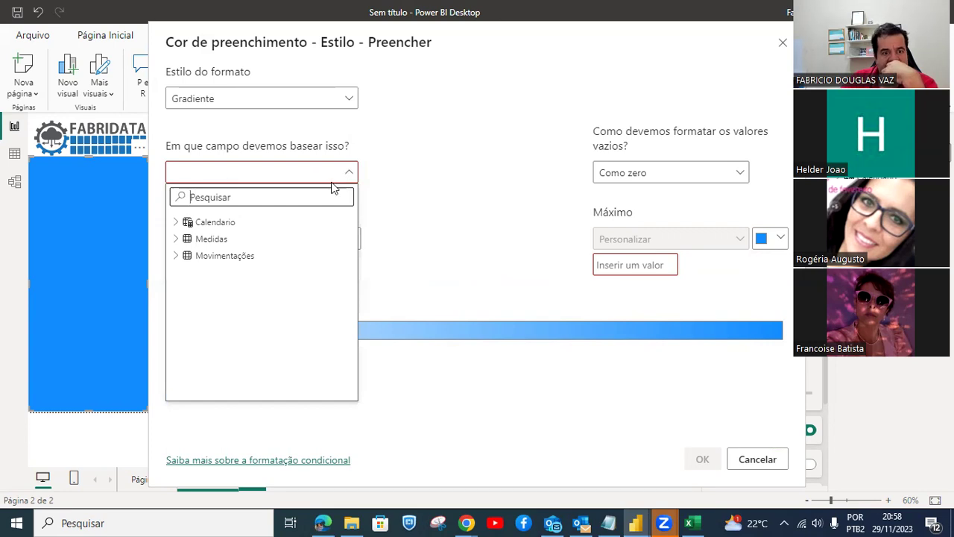
{"action": "left_click", "coordinate": [175, 239]}
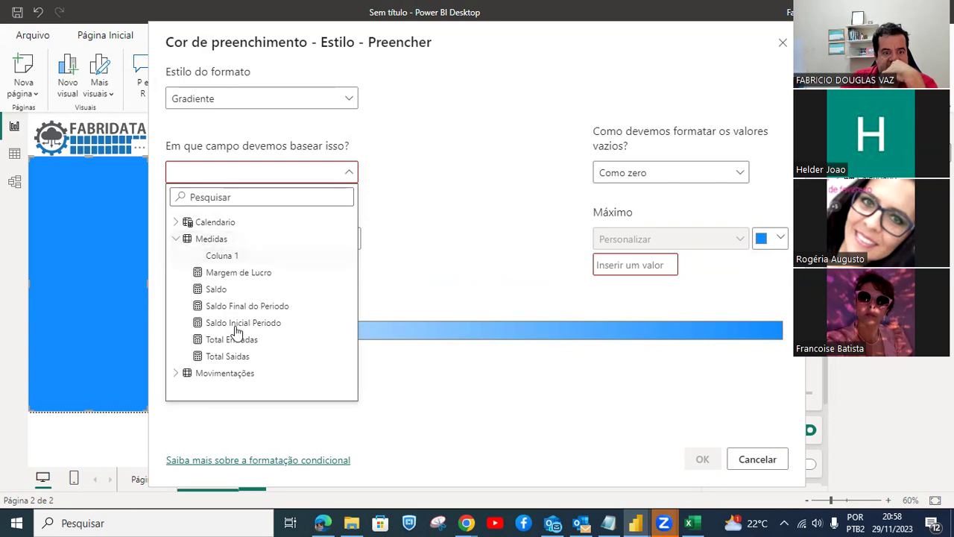
{"action": "left_click", "coordinate": [218, 289]}
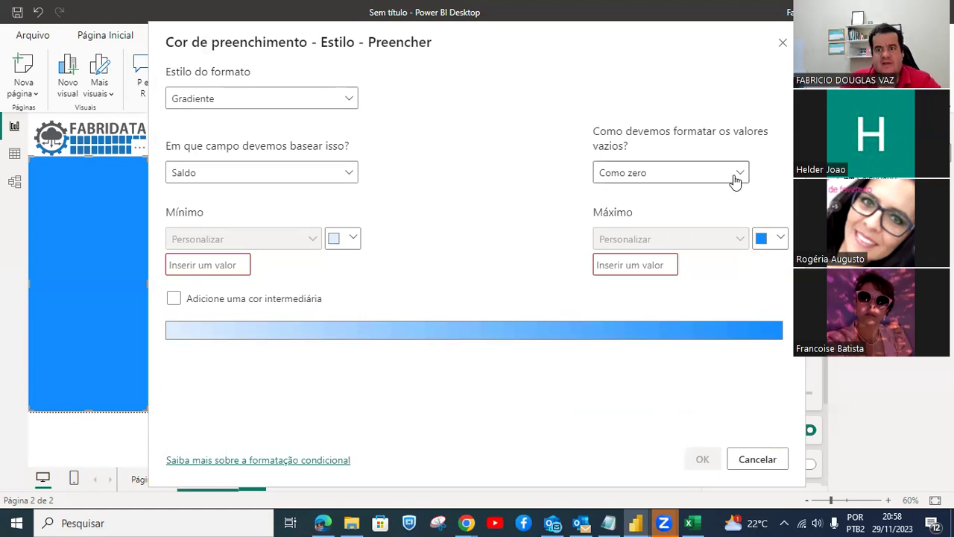
{"action": "left_click", "coordinate": [782, 45]}
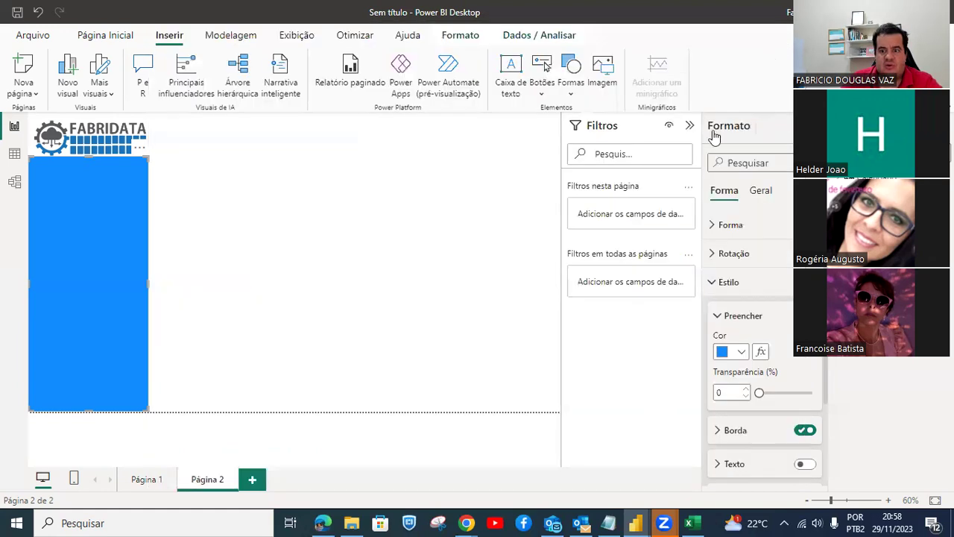
{"action": "left_click", "coordinate": [745, 285]}
{"action": "left_click", "coordinate": [742, 231]}
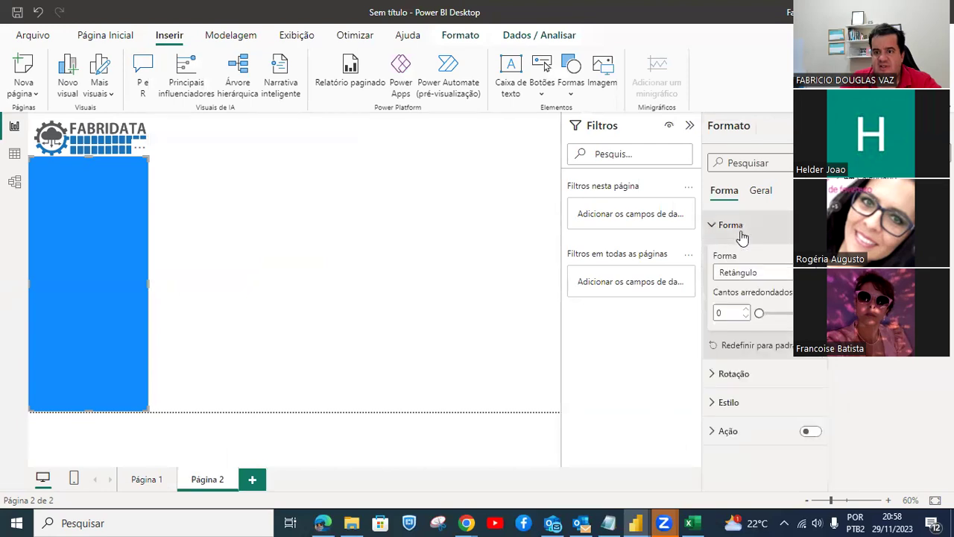
{"action": "left_click", "coordinate": [738, 228]}
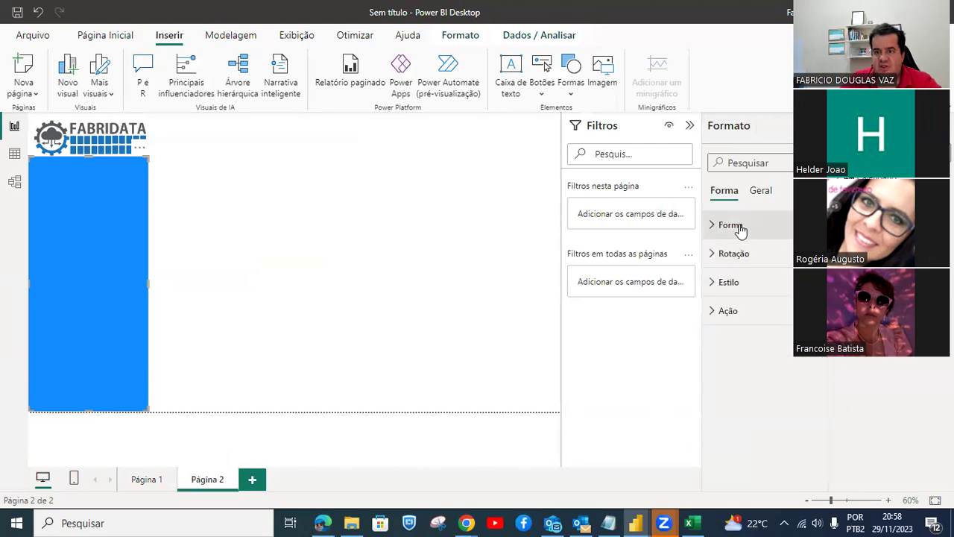
{"action": "left_click", "coordinate": [729, 292]}
{"action": "scroll", "coordinate": [773, 345], "scroll_direction": "down", "scroll_amount": 3}
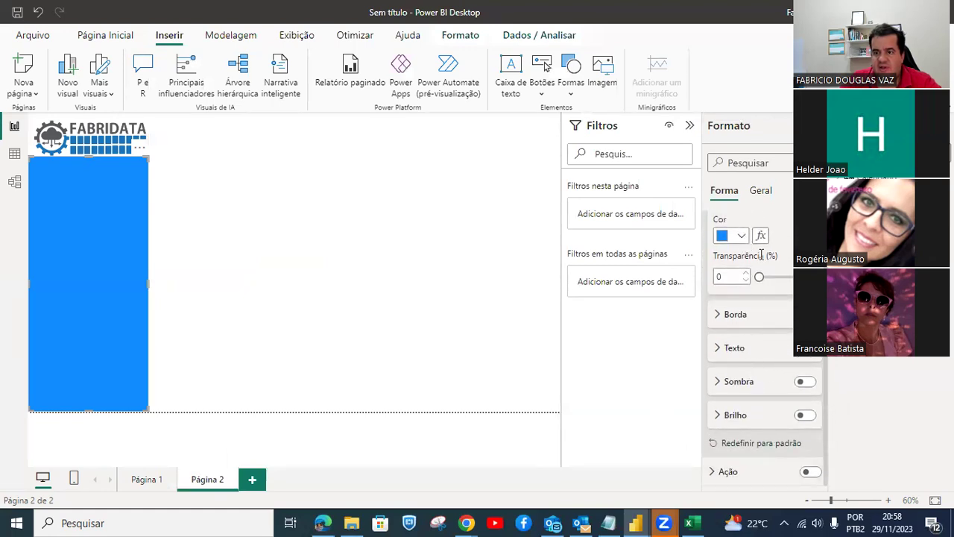
Collapse the Filtros pane, then duplicate the blue side rectangle and reshape the copy into a header band from the logo to the opposite page edge.
{"action": "left_click", "coordinate": [149, 244]}
{"action": "left_click", "coordinate": [124, 235]}
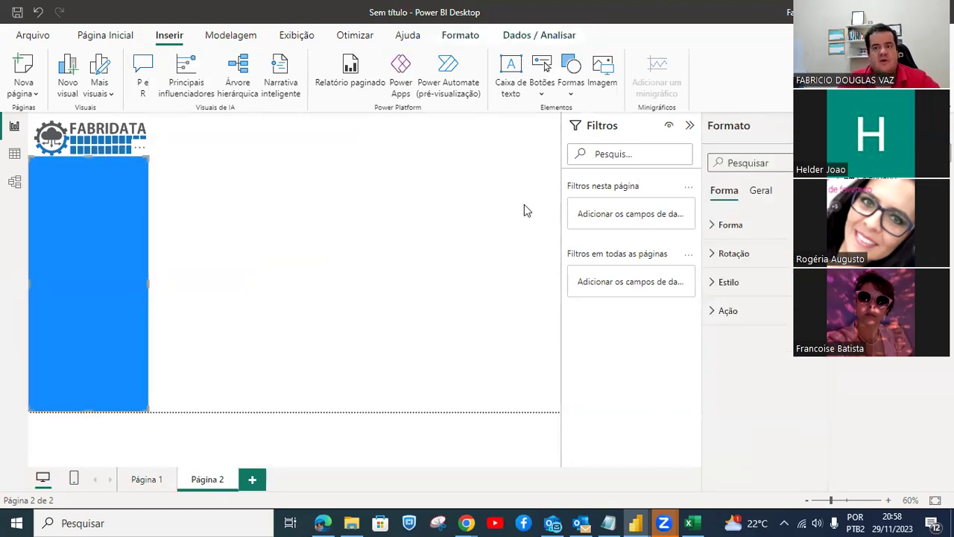
{"action": "left_click", "coordinate": [689, 126]}
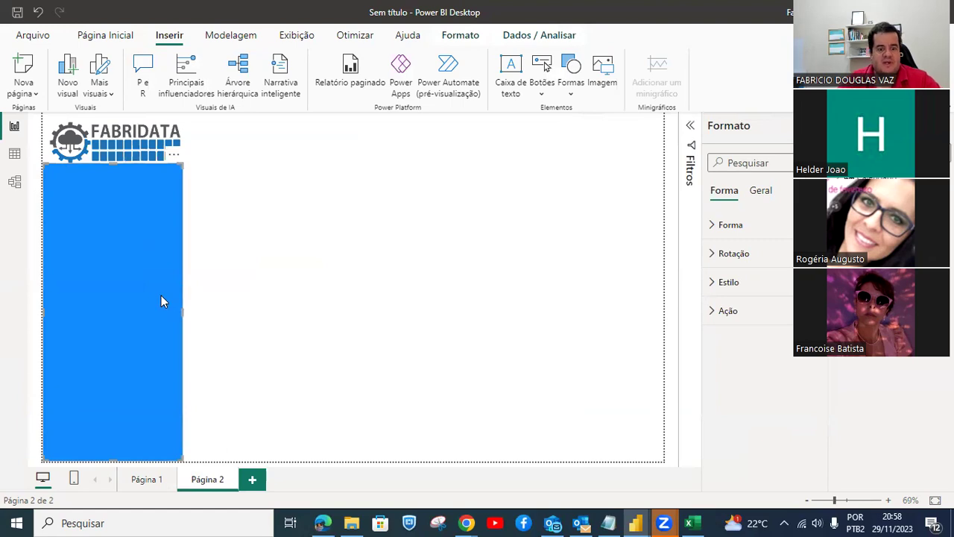
{"action": "key", "text": "ctrl+v"}
{"action": "left_click_drag", "start_coordinate": [156, 293], "coordinate": [294, 246]}
{"action": "left_click_drag", "start_coordinate": [254, 409], "coordinate": [256, 163]}
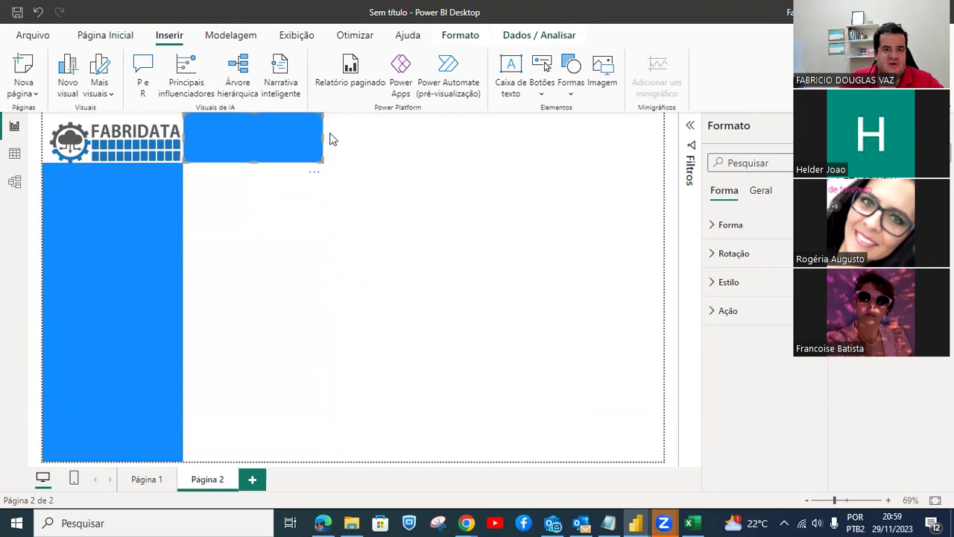
{"action": "left_click_drag", "start_coordinate": [324, 138], "coordinate": [688, 144]}
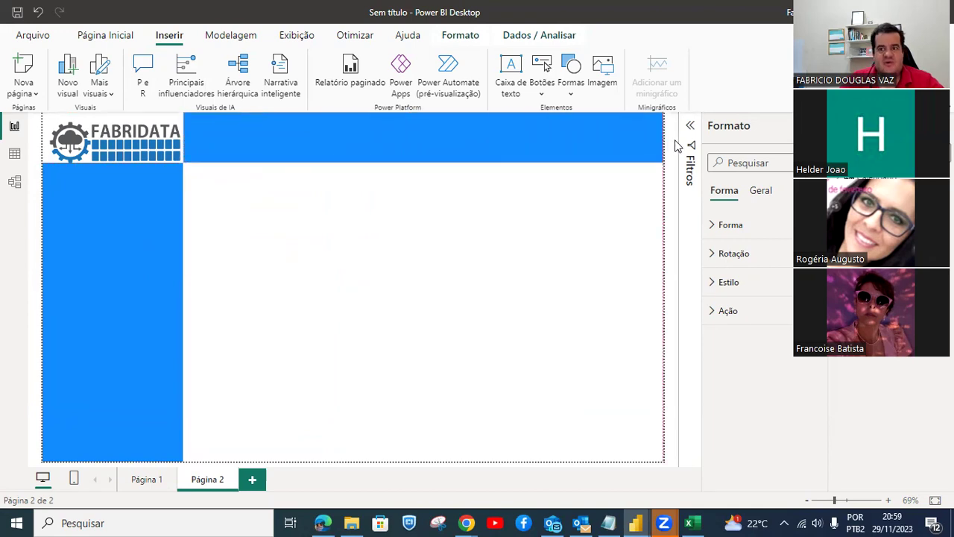
{"action": "left_click", "coordinate": [513, 244]}
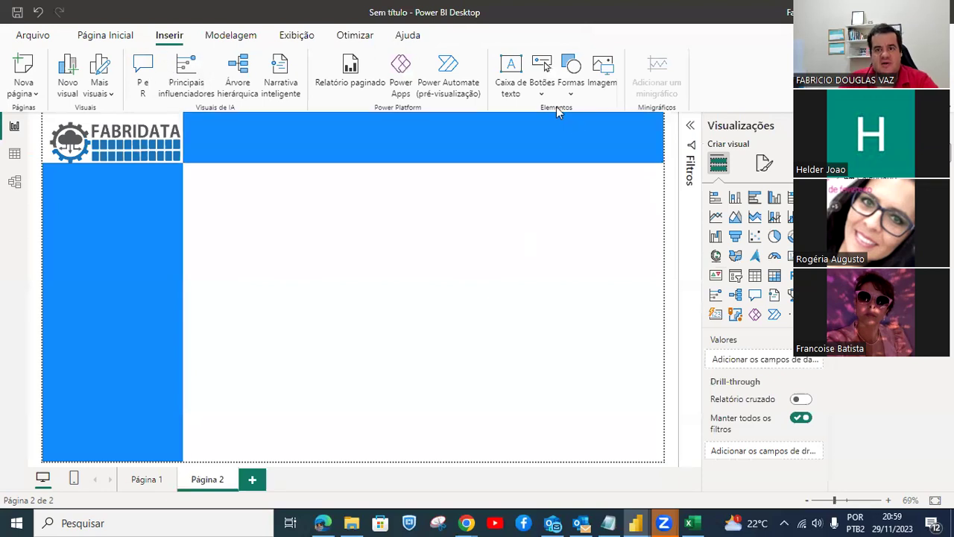
Insert a text box reading "FLUXO DE CAIXA" and format the text as centred, bold and size 40.
{"action": "left_click", "coordinate": [518, 86]}
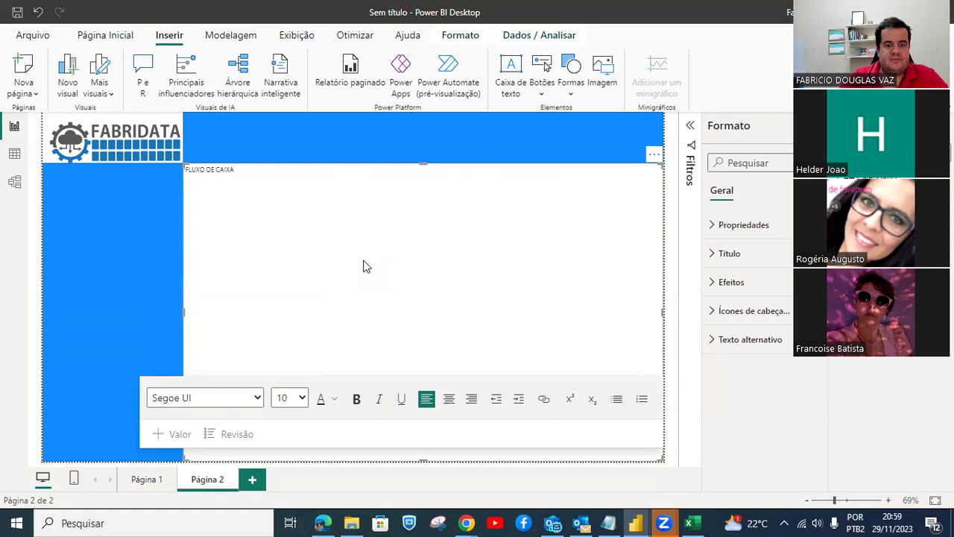
{"action": "key", "text": "ctrl+a"}
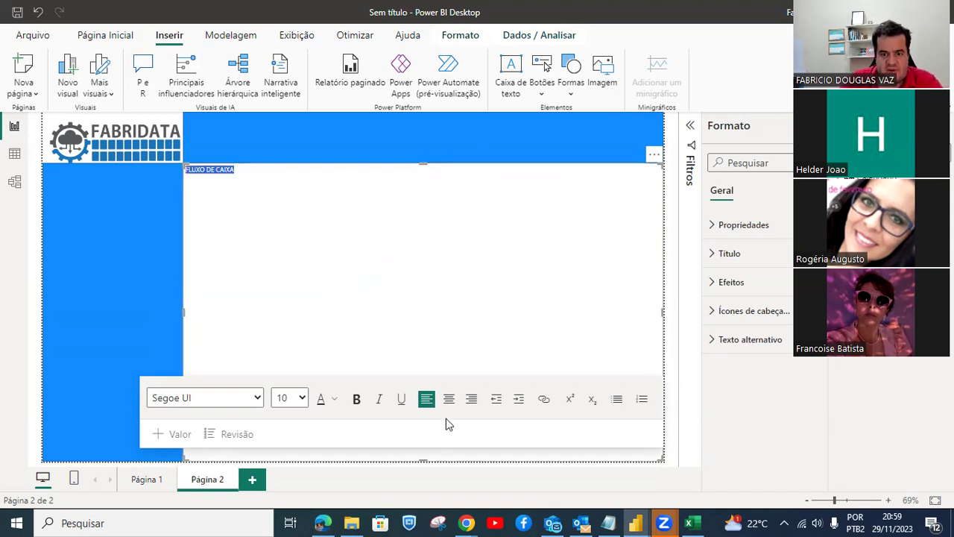
{"action": "left_click", "coordinate": [449, 399]}
{"action": "left_click", "coordinate": [302, 398]}
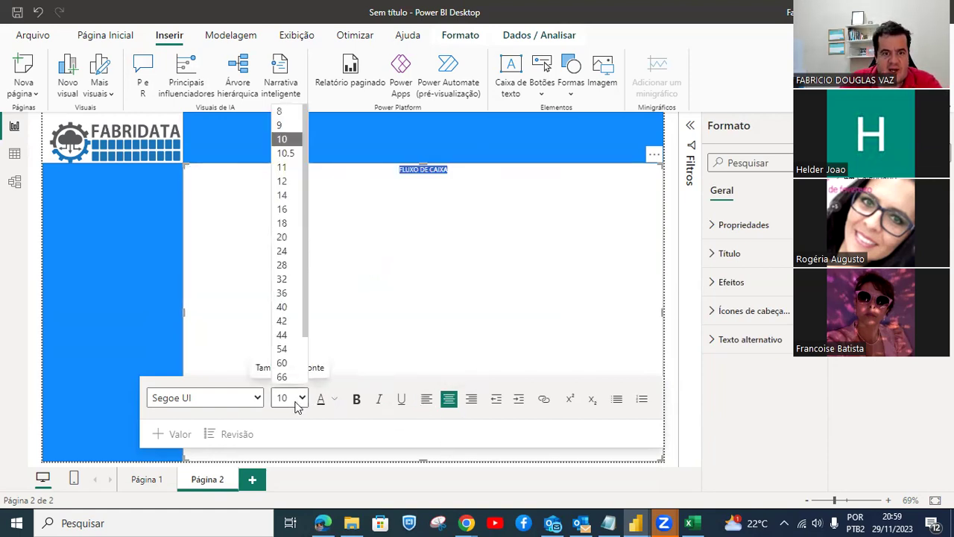
{"action": "left_click", "coordinate": [288, 307]}
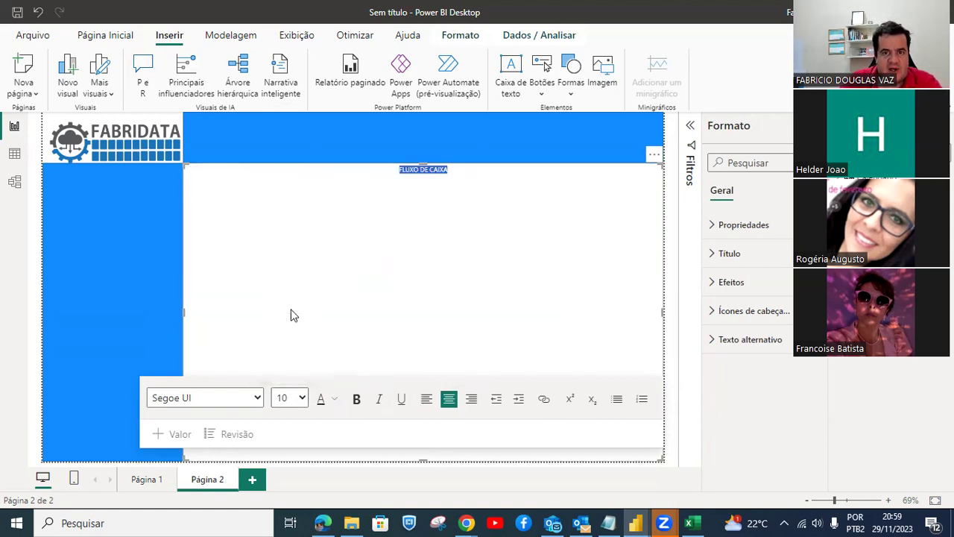
{"action": "left_click", "coordinate": [357, 399]}
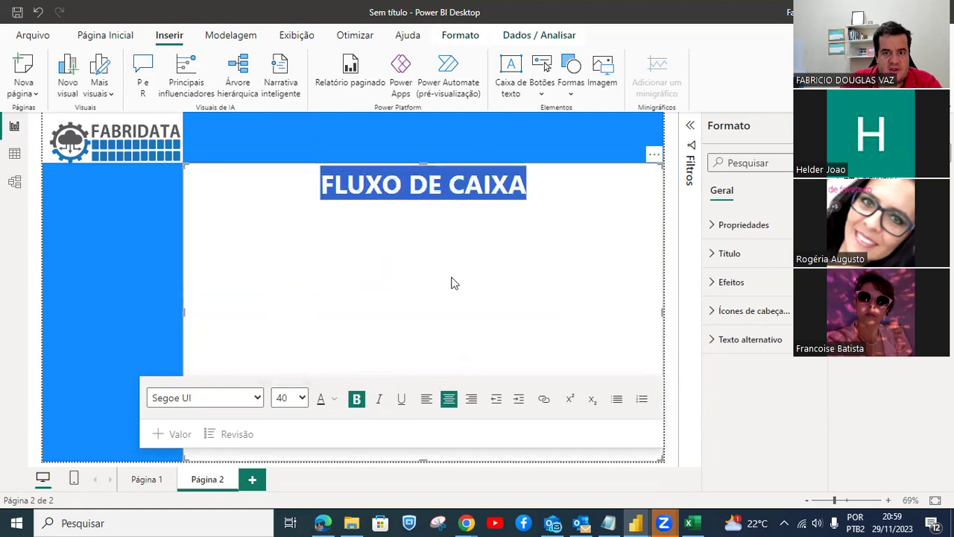
Move the FLUXO DE CAIXA text box onto the blue header band and turn off its background.
{"action": "left_click", "coordinate": [654, 155]}
{"action": "left_click", "coordinate": [651, 155]}
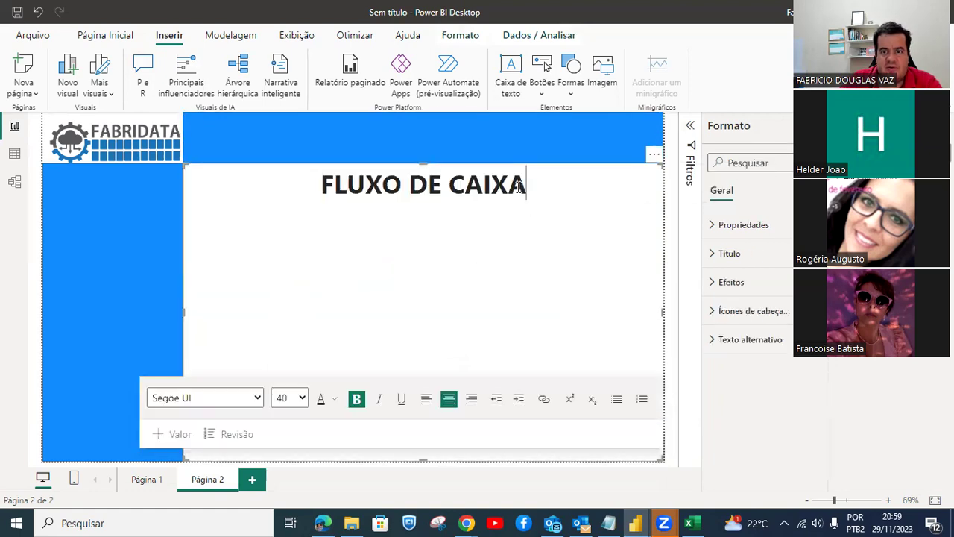
{"action": "left_click_drag", "start_coordinate": [645, 158], "coordinate": [626, 127]}
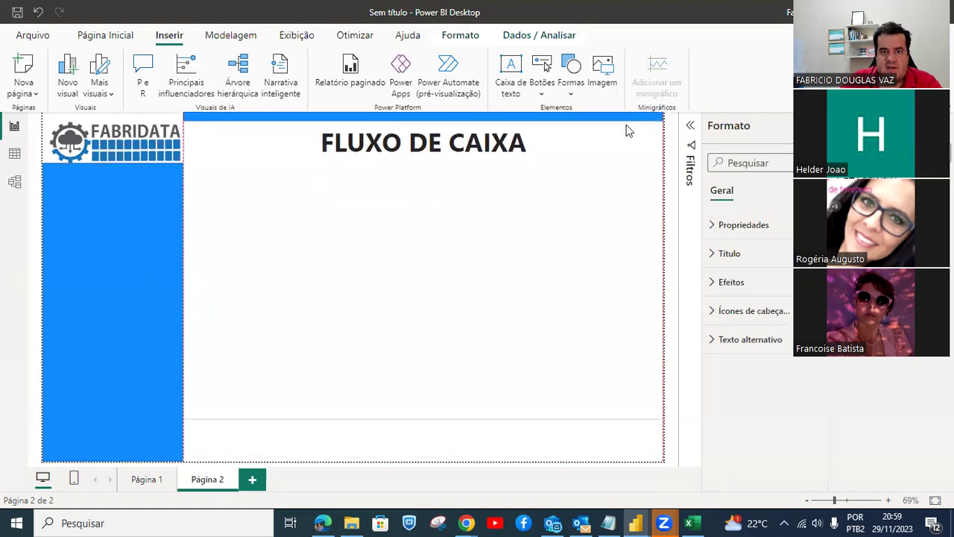
{"action": "left_click", "coordinate": [736, 283]}
{"action": "left_click", "coordinate": [805, 316]}
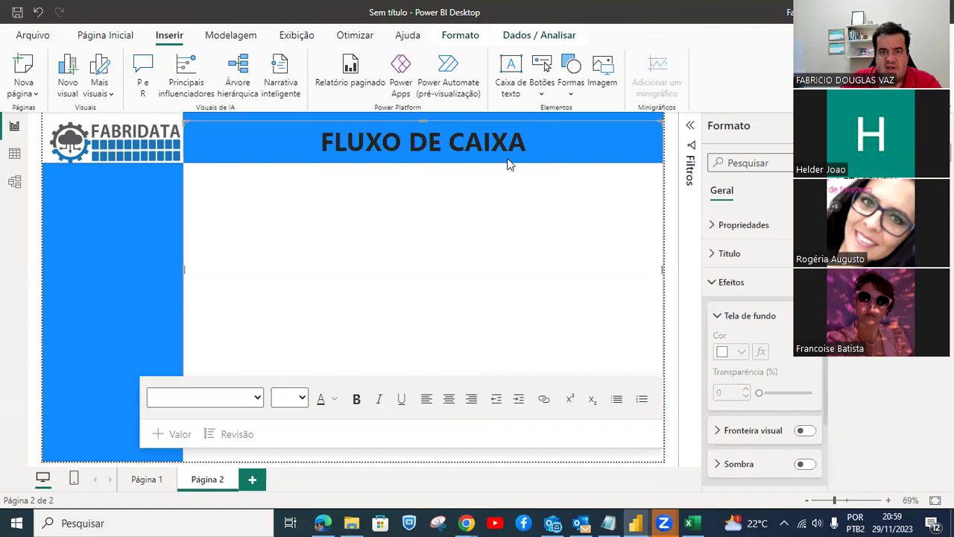
{"action": "left_click", "coordinate": [513, 245]}
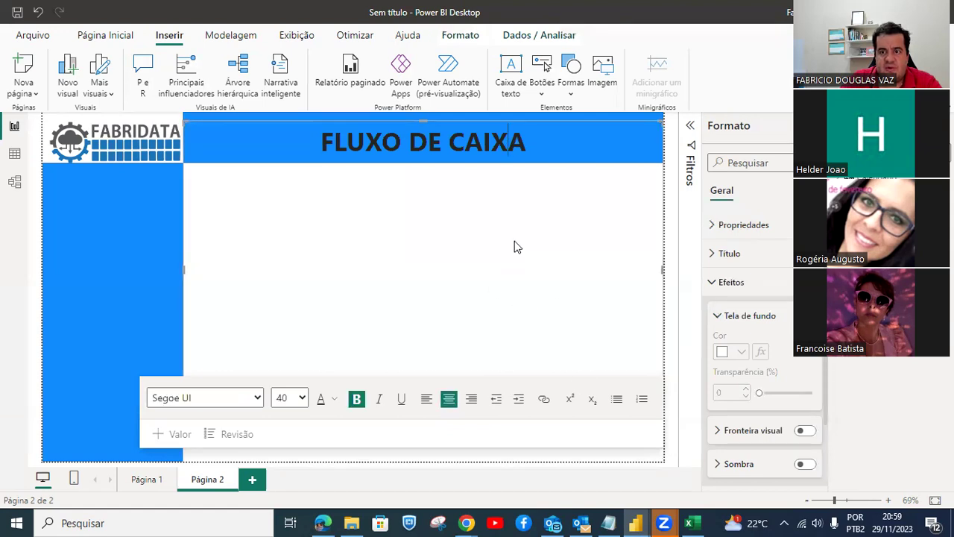
{"action": "left_click", "coordinate": [109, 328]}
Shrink the FLUXO DE CAIXA text box to the height of the header band and fit it over the band.
{"action": "left_click", "coordinate": [347, 142]}
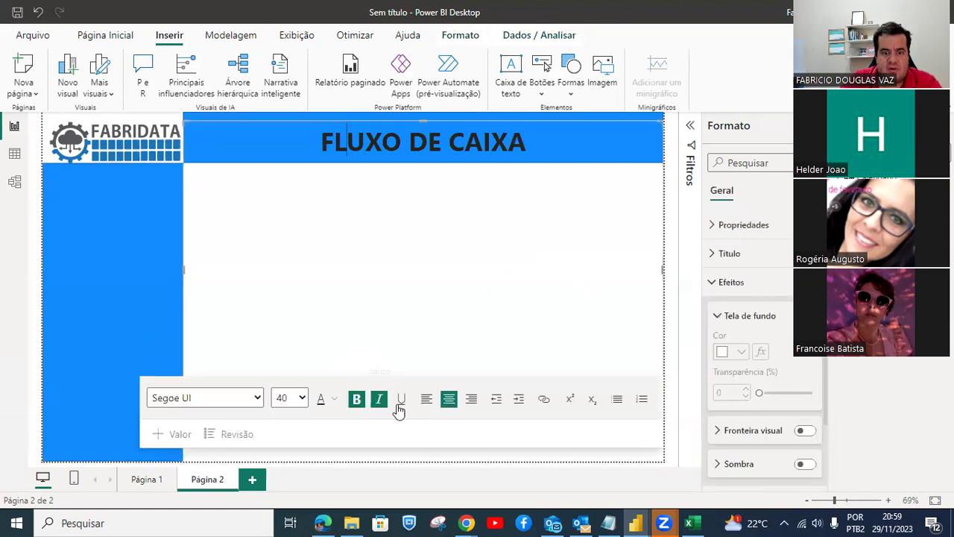
{"action": "left_click_drag", "start_coordinate": [426, 116], "coordinate": [436, 386]}
{"action": "left_click_drag", "start_coordinate": [656, 368], "coordinate": [648, 110]}
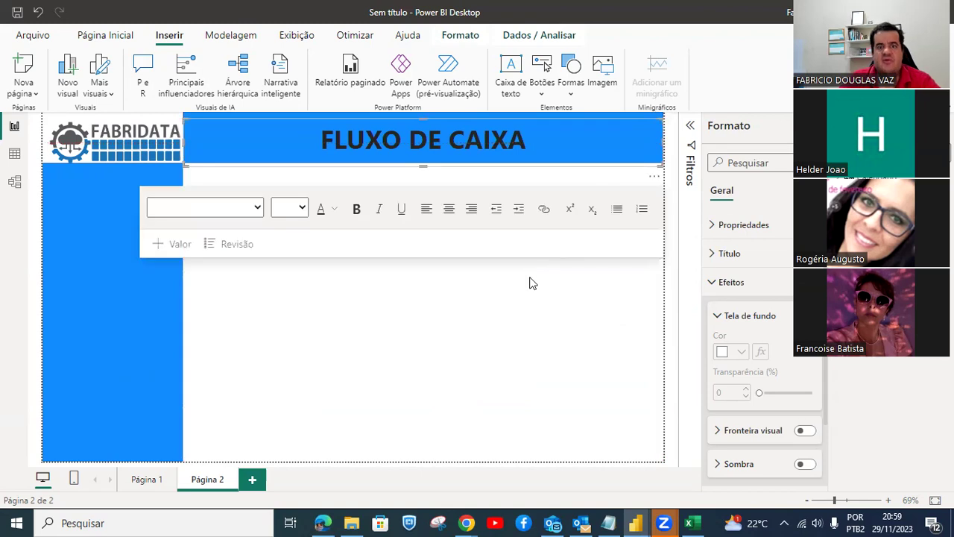
{"action": "left_click", "coordinate": [509, 342]}
Change the font colour of the entire FLUXO DE CAIXA title to white.
{"action": "double_click", "coordinate": [518, 139]}
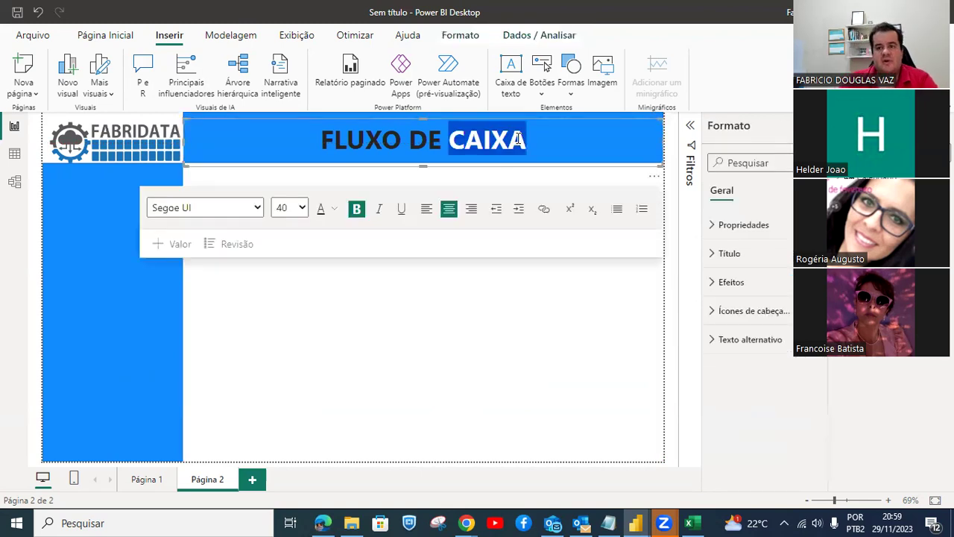
{"action": "left_click_drag", "start_coordinate": [518, 140], "coordinate": [285, 132]}
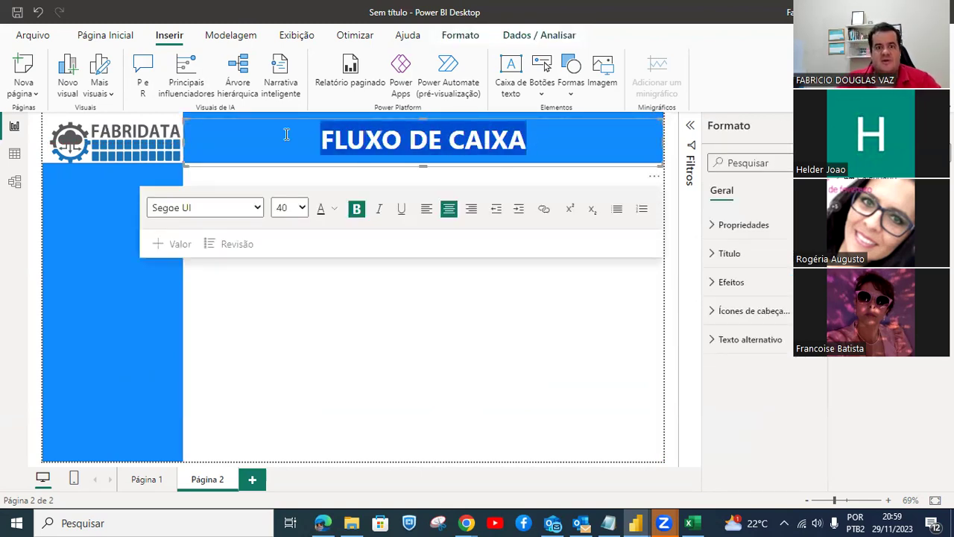
{"action": "left_click", "coordinate": [336, 212]}
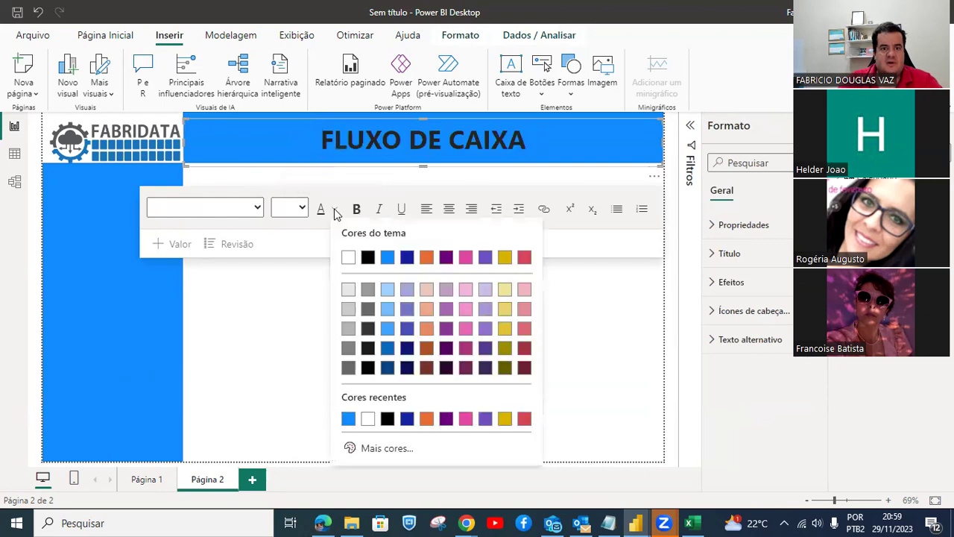
{"action": "left_click", "coordinate": [348, 258]}
{"action": "left_click", "coordinate": [520, 353]}
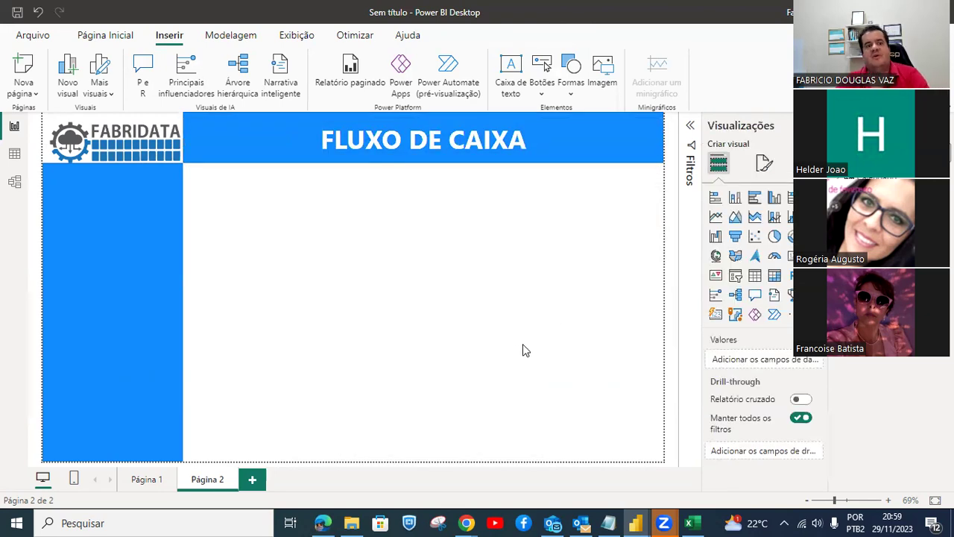
Move the Fabridata logo onto the blank page area and stretch the blue side rectangle up to the upper page edge.
{"action": "left_click", "coordinate": [125, 174]}
{"action": "left_click_drag", "start_coordinate": [117, 162], "coordinate": [115, 168]}
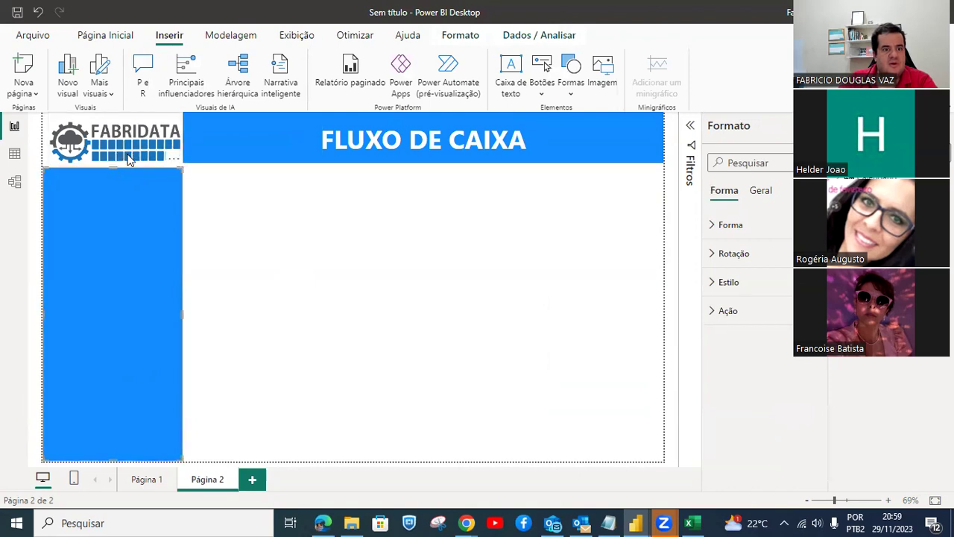
{"action": "left_click_drag", "start_coordinate": [113, 167], "coordinate": [252, 239]}
{"action": "left_click", "coordinate": [118, 175]}
{"action": "left_click_drag", "start_coordinate": [114, 175], "coordinate": [117, 111]}
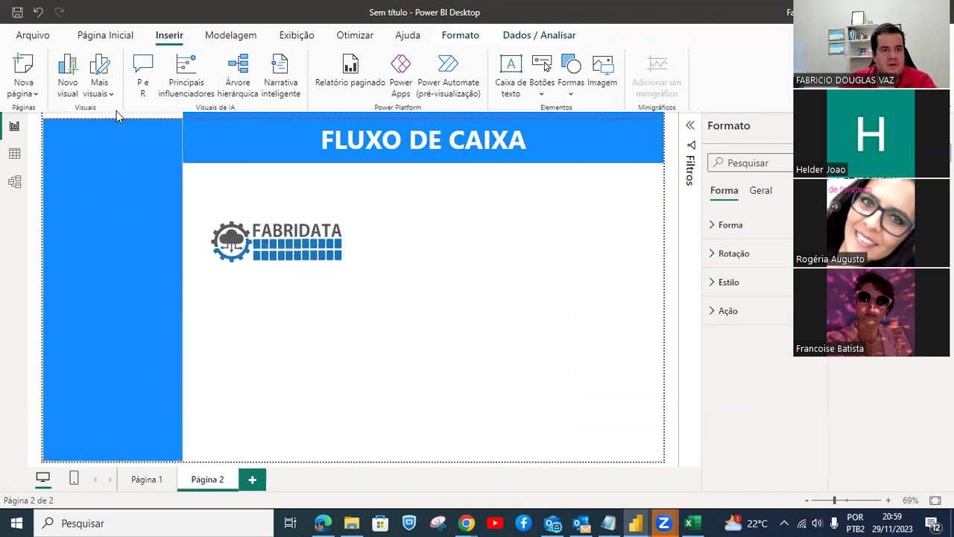
{"action": "left_click", "coordinate": [186, 138]}
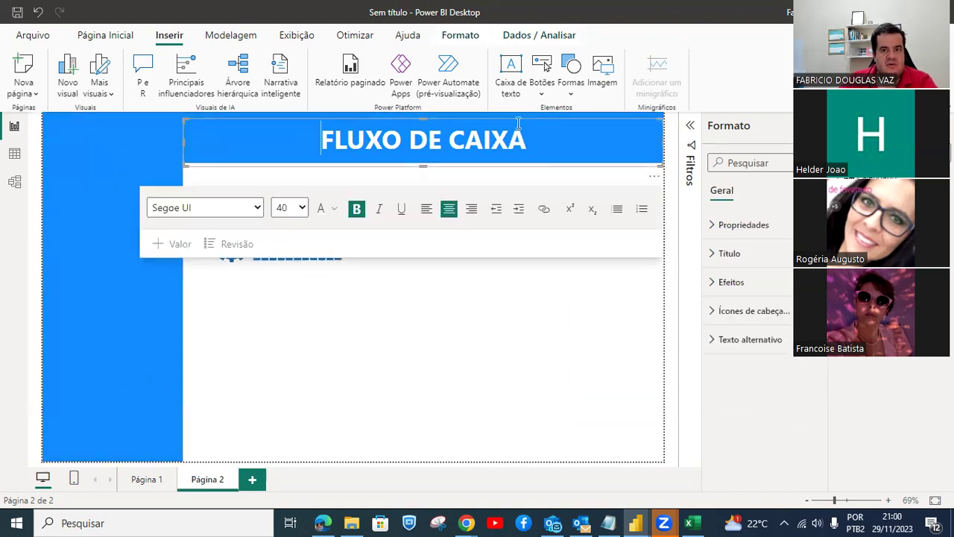
{"action": "left_click", "coordinate": [316, 324]}
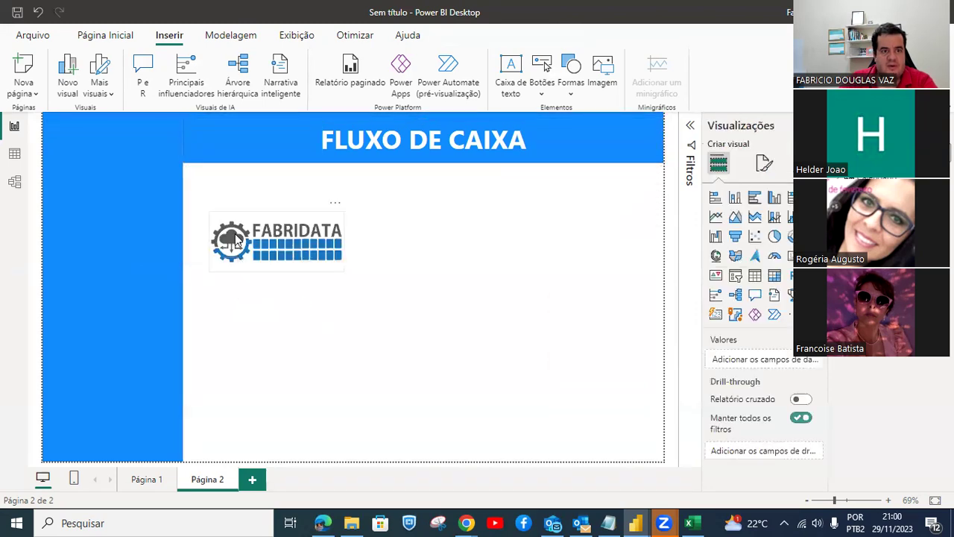
Open the style options of the header band and turn off the border of the blue side rectangle.
{"action": "left_click", "coordinate": [195, 116]}
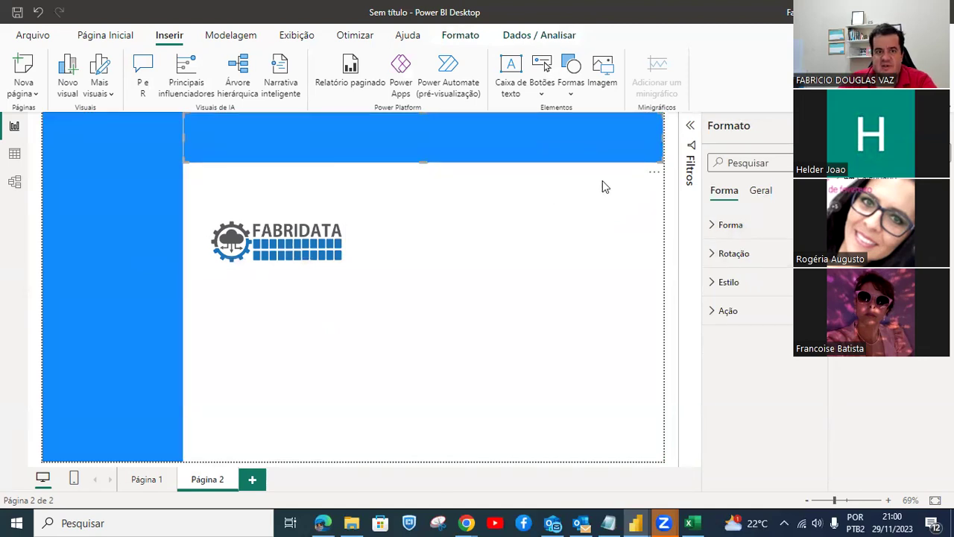
{"action": "left_click", "coordinate": [734, 282]}
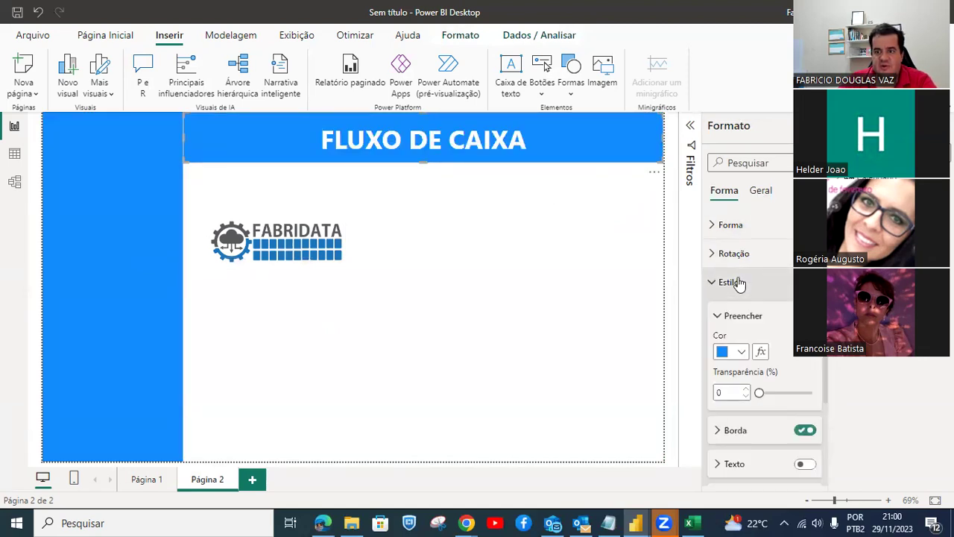
{"action": "left_click", "coordinate": [161, 336]}
{"action": "left_click", "coordinate": [805, 389]}
{"action": "left_click", "coordinate": [416, 341]}
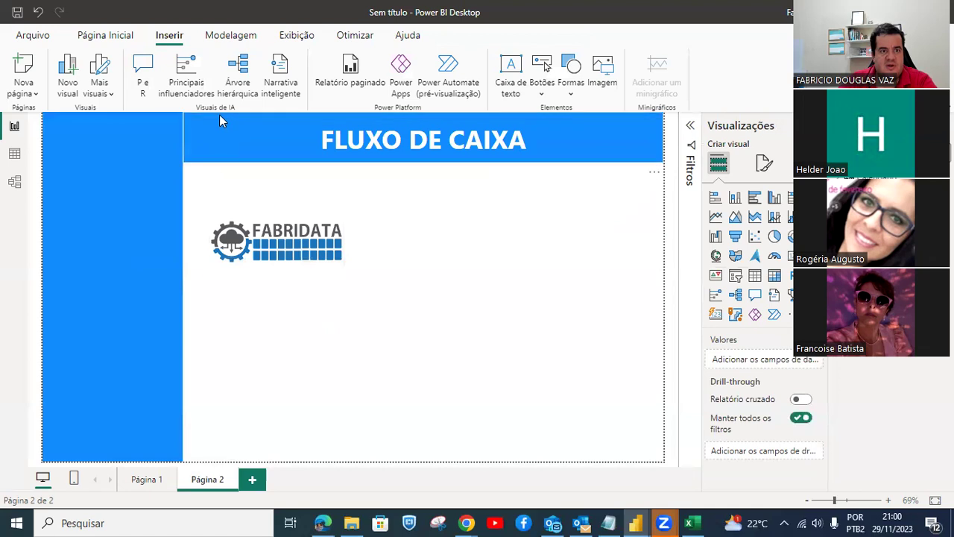
Extend the header band slightly over the blue side rectangle and place the FLUXO DE CAIXA text box back on the band.
{"action": "left_click", "coordinate": [200, 153]}
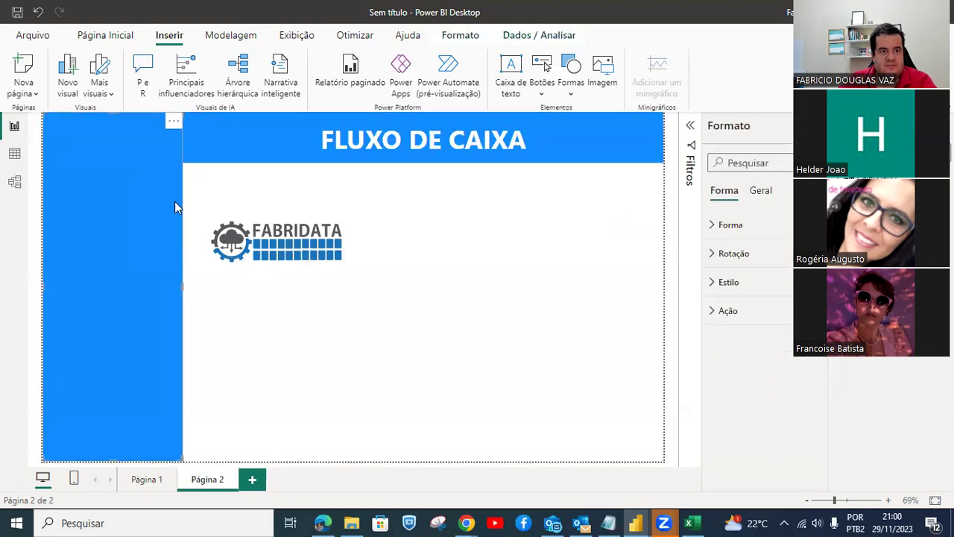
{"action": "left_click", "coordinate": [528, 409]}
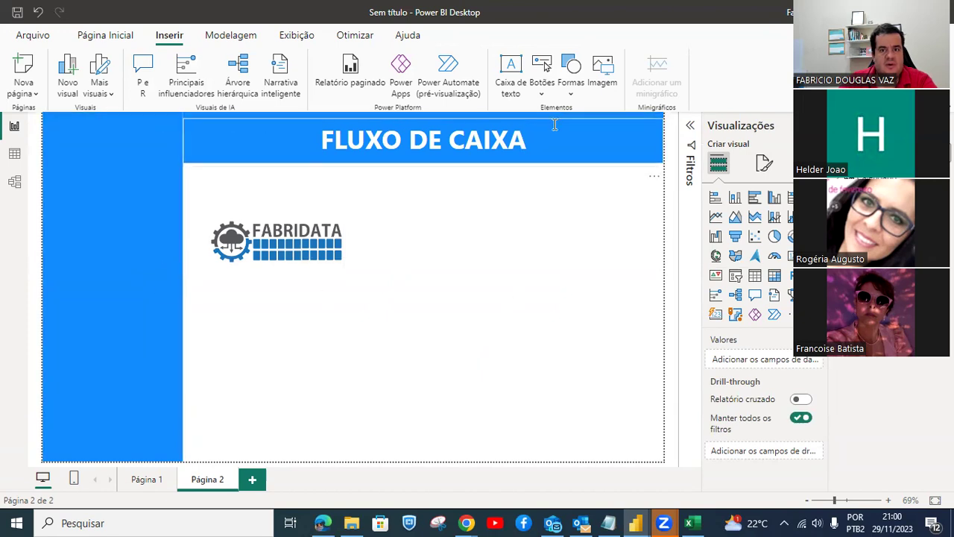
{"action": "left_click", "coordinate": [647, 154]}
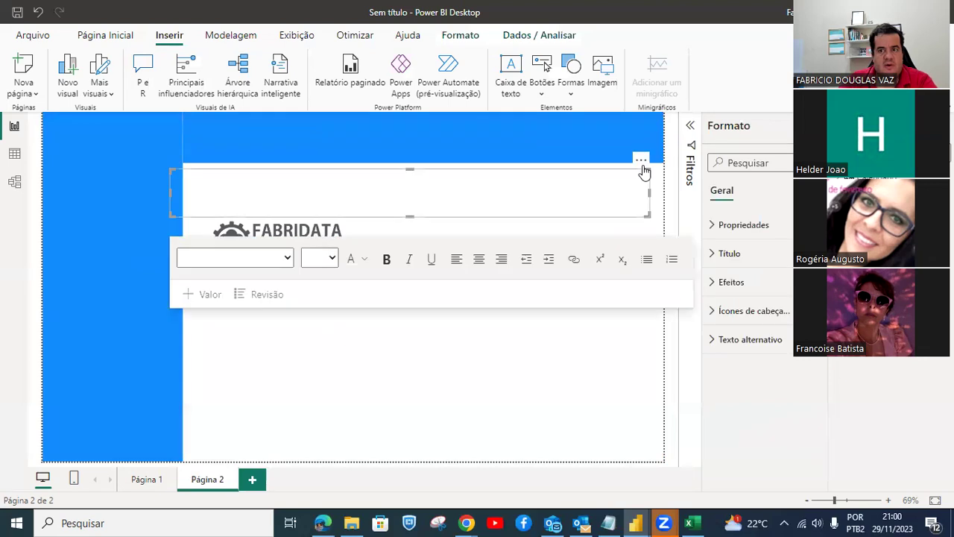
{"action": "left_click", "coordinate": [181, 141]}
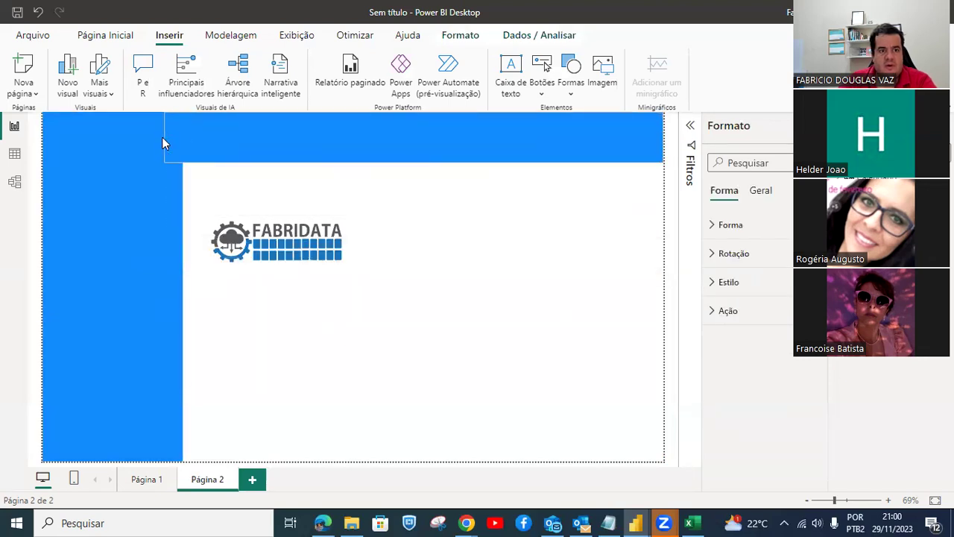
{"action": "left_click", "coordinate": [340, 330]}
{"action": "left_click", "coordinate": [394, 195]}
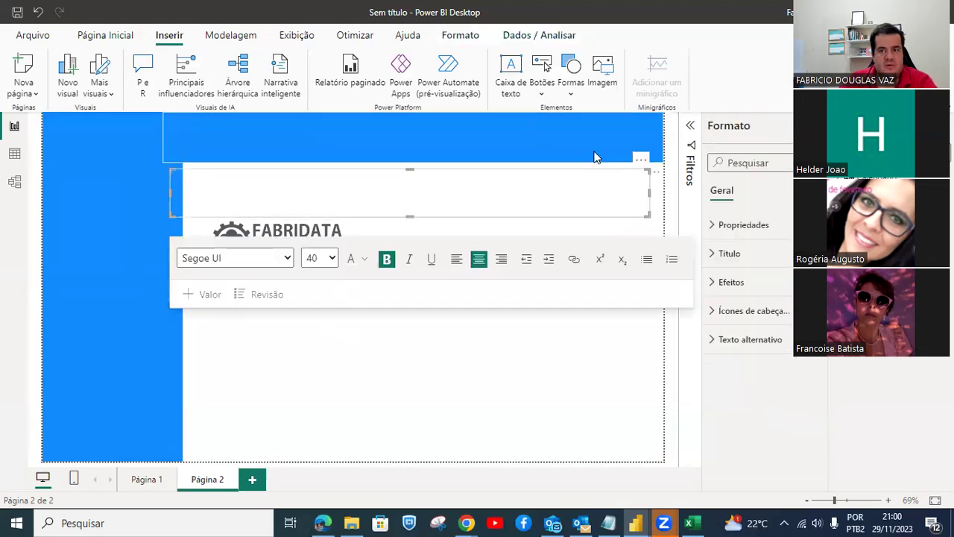
{"action": "left_click_drag", "start_coordinate": [639, 162], "coordinate": [643, 116]}
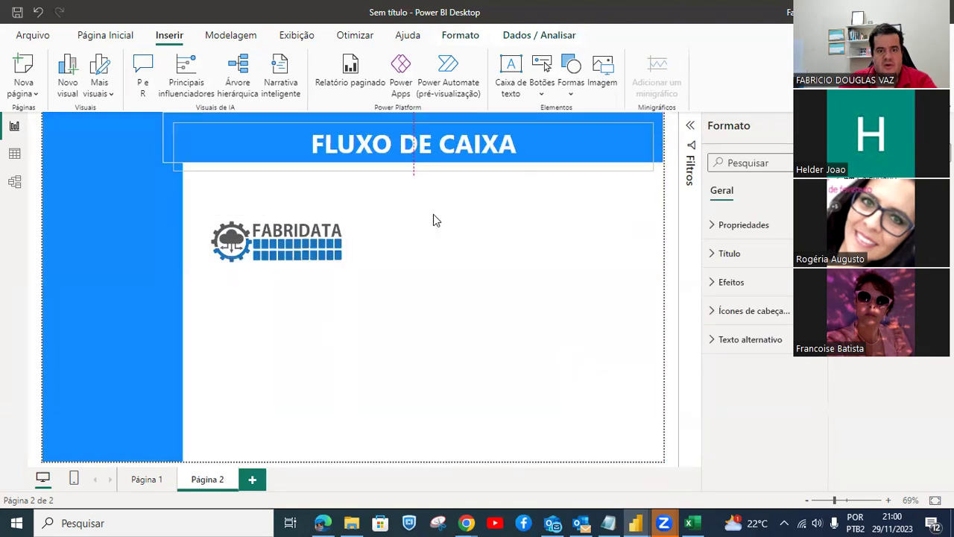
{"action": "left_click", "coordinate": [313, 311]}
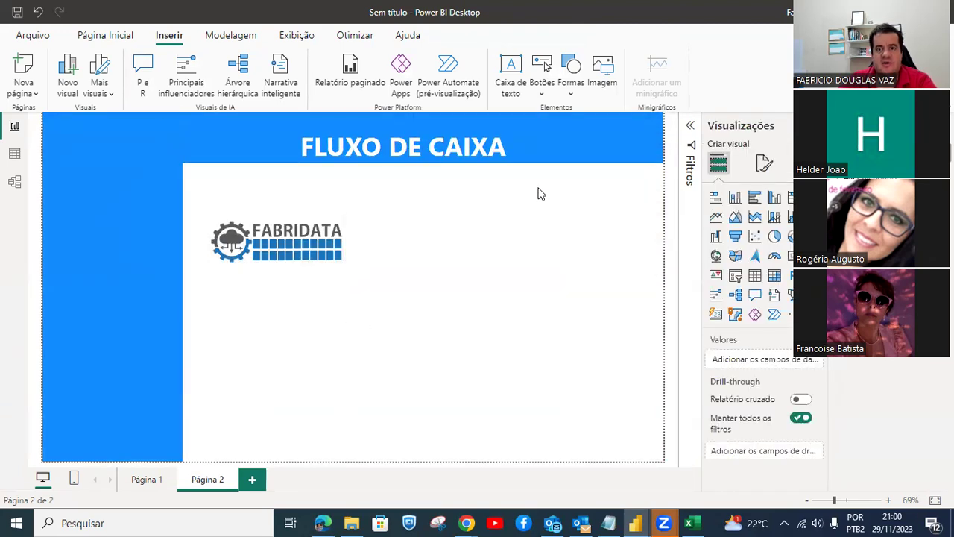
Delete the Fabridata logo and insert a rounded rectangle, shrunk to a small block overlapping the blue side rectangle.
{"action": "left_click", "coordinate": [315, 247]}
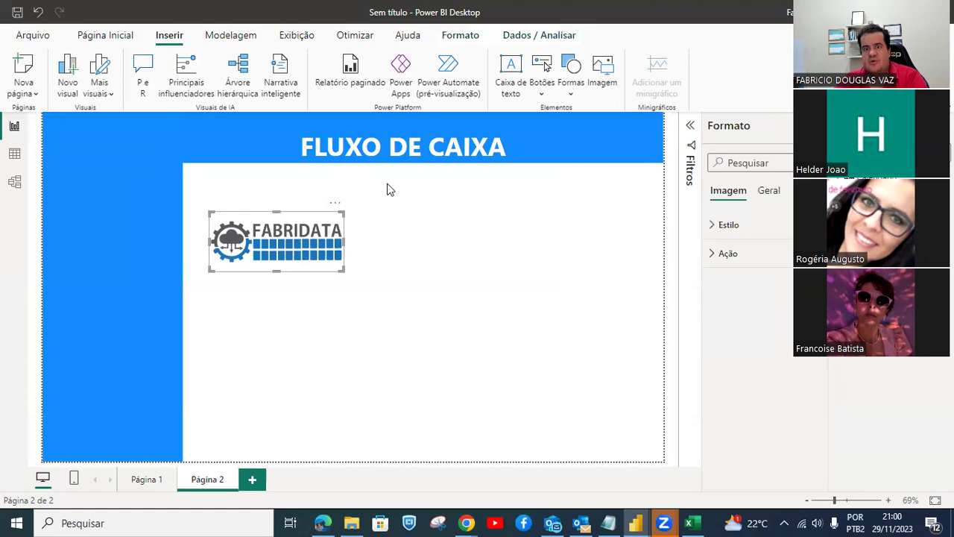
{"action": "key", "text": "Delete"}
{"action": "left_click", "coordinate": [571, 78]}
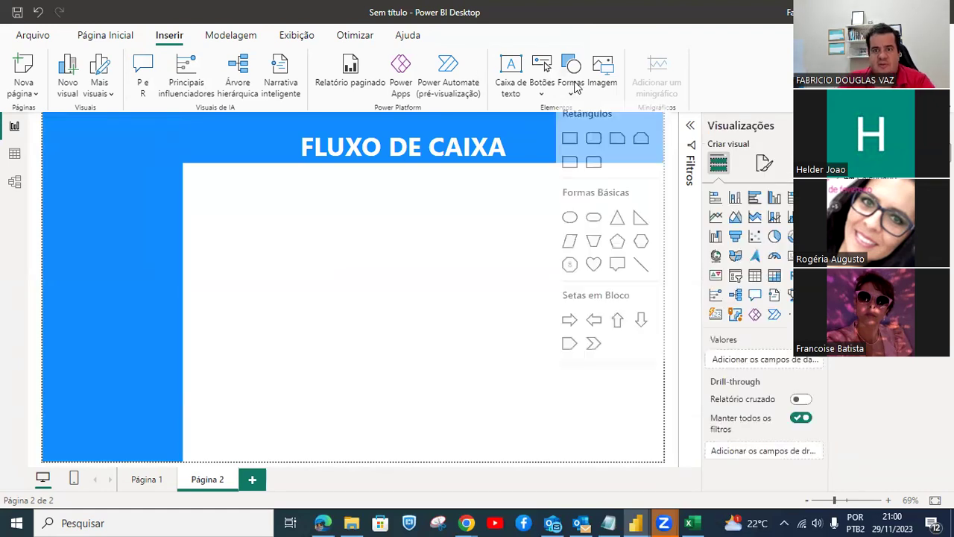
{"action": "left_click", "coordinate": [593, 141]}
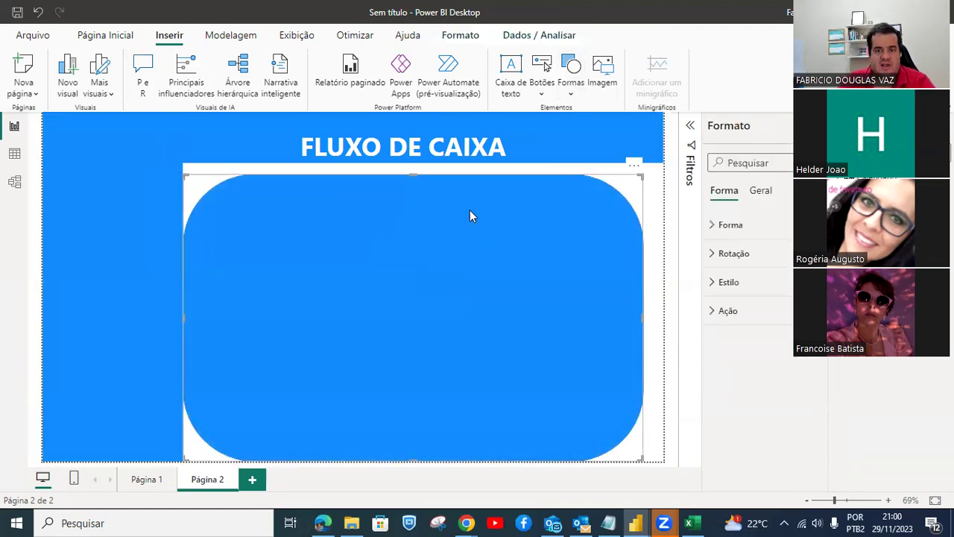
{"action": "left_click_drag", "start_coordinate": [413, 175], "coordinate": [413, 371]}
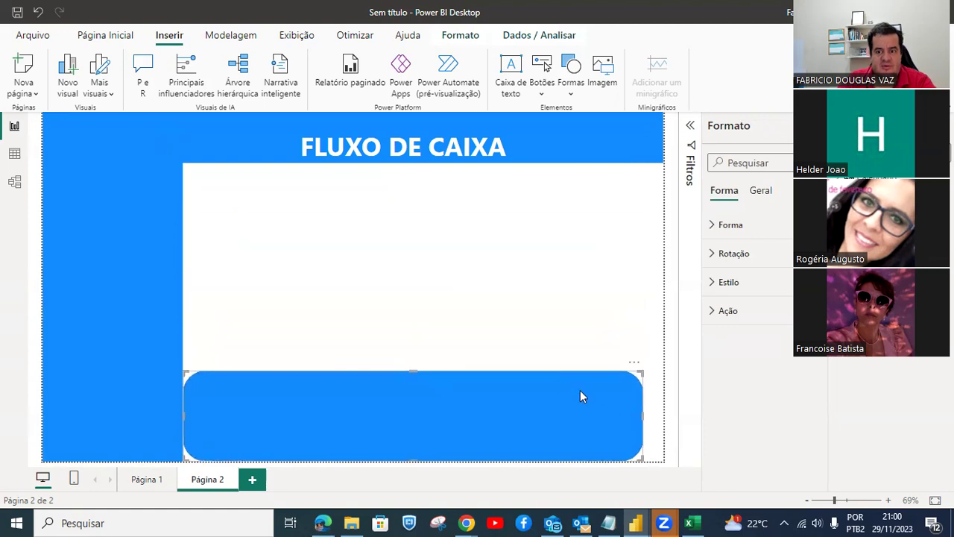
{"action": "left_click_drag", "start_coordinate": [643, 417], "coordinate": [304, 307]}
{"action": "left_click_drag", "start_coordinate": [241, 305], "coordinate": [277, 242]}
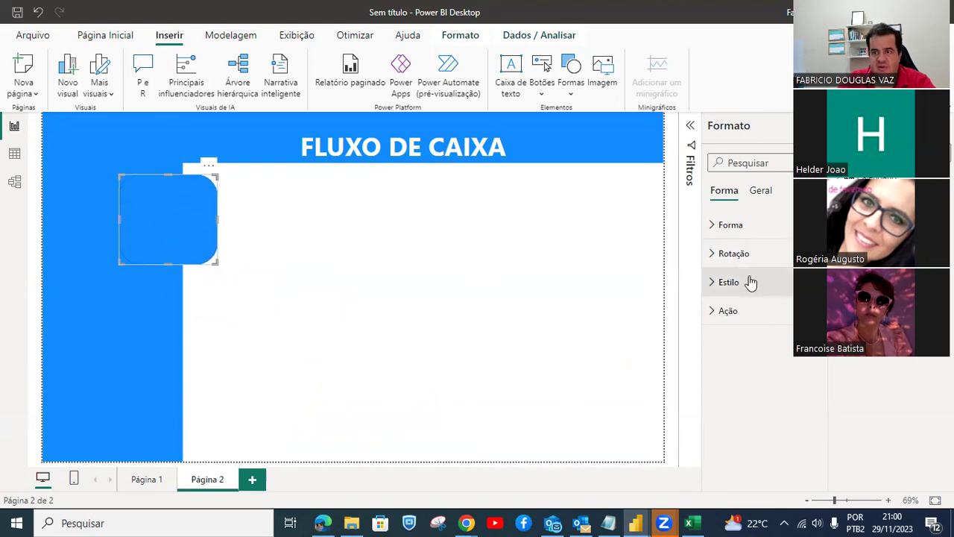
Fill the rounded rectangle with white and fit it into the page's upper corner, as high as the header band and spanning the side rectangle.
{"action": "left_click", "coordinate": [737, 281]}
{"action": "left_click", "coordinate": [740, 351]}
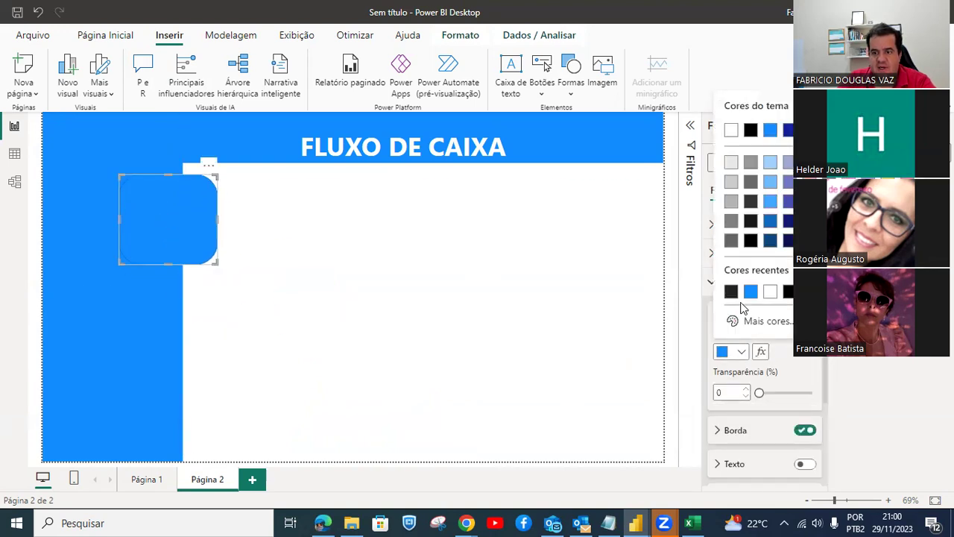
{"action": "left_click", "coordinate": [730, 128]}
{"action": "left_click_drag", "start_coordinate": [198, 233], "coordinate": [94, 162]}
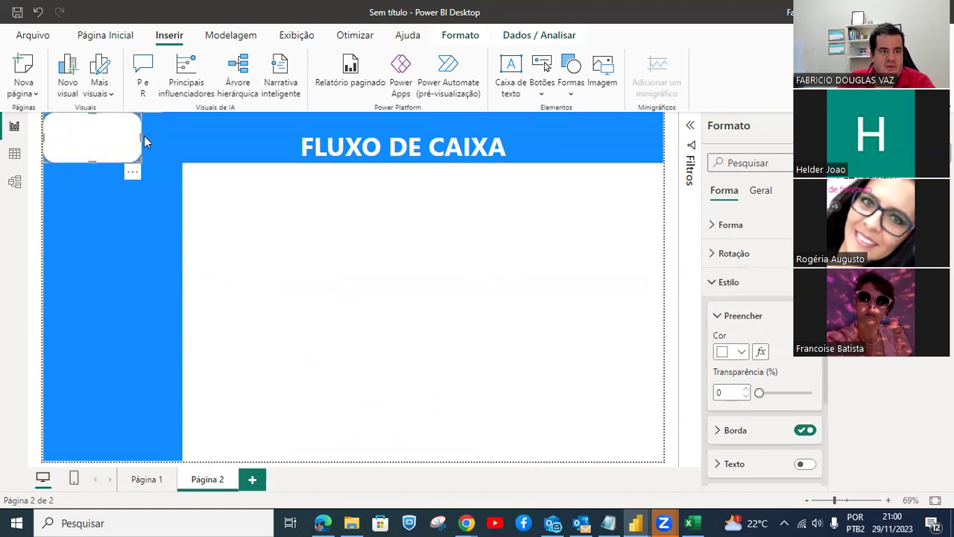
{"action": "left_click_drag", "start_coordinate": [142, 141], "coordinate": [184, 139]}
{"action": "left_click", "coordinate": [328, 287]}
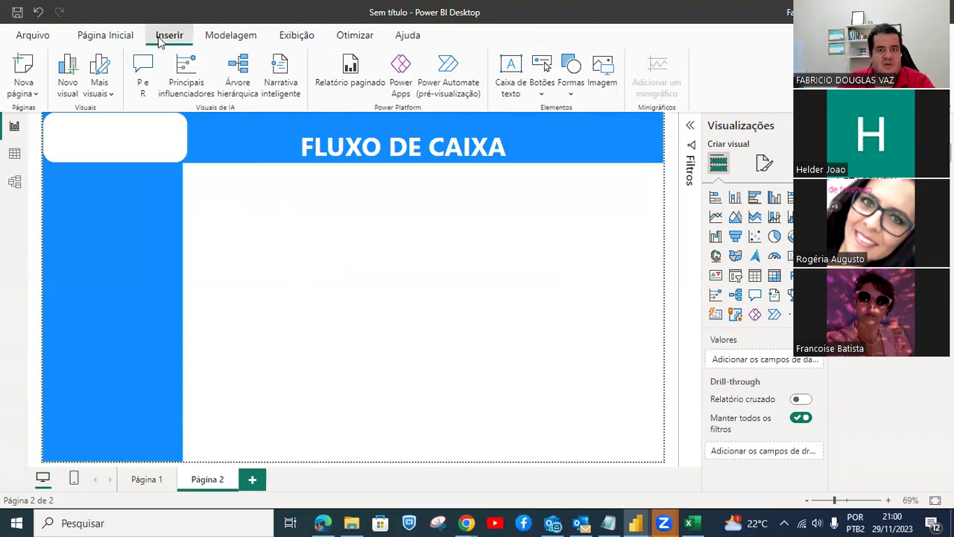
Insert the image logo-1-2 from Downloads, shrink it and centre it on the white rounded rectangle.
{"action": "left_click", "coordinate": [601, 82]}
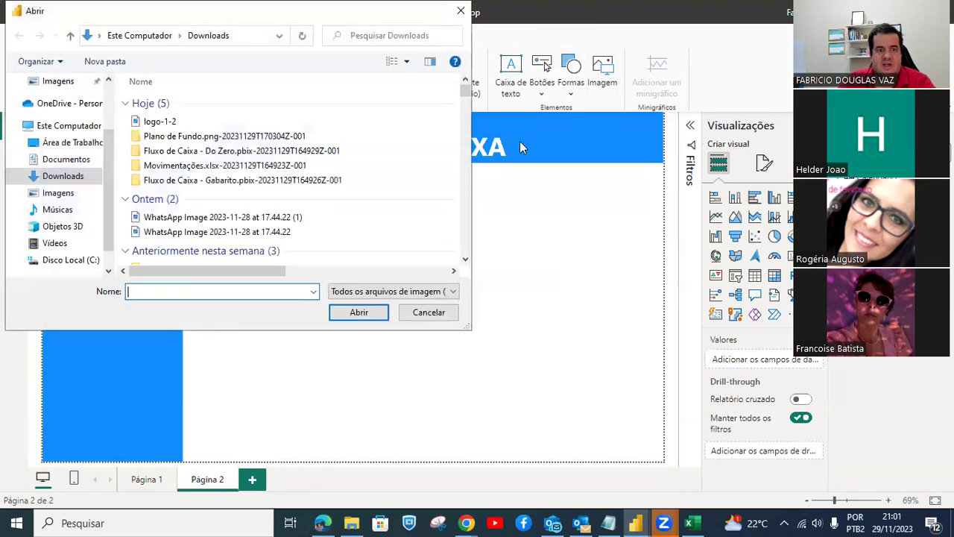
{"action": "left_click", "coordinate": [170, 123]}
{"action": "left_click", "coordinate": [651, 311]}
{"action": "left_click", "coordinate": [600, 315]}
{"action": "left_click_drag", "start_coordinate": [641, 459], "coordinate": [266, 225]}
{"action": "left_click_drag", "start_coordinate": [241, 193], "coordinate": [176, 137]}
{"action": "left_click_drag", "start_coordinate": [61, 139], "coordinate": [52, 139]}
{"action": "left_click", "coordinate": [293, 226]}
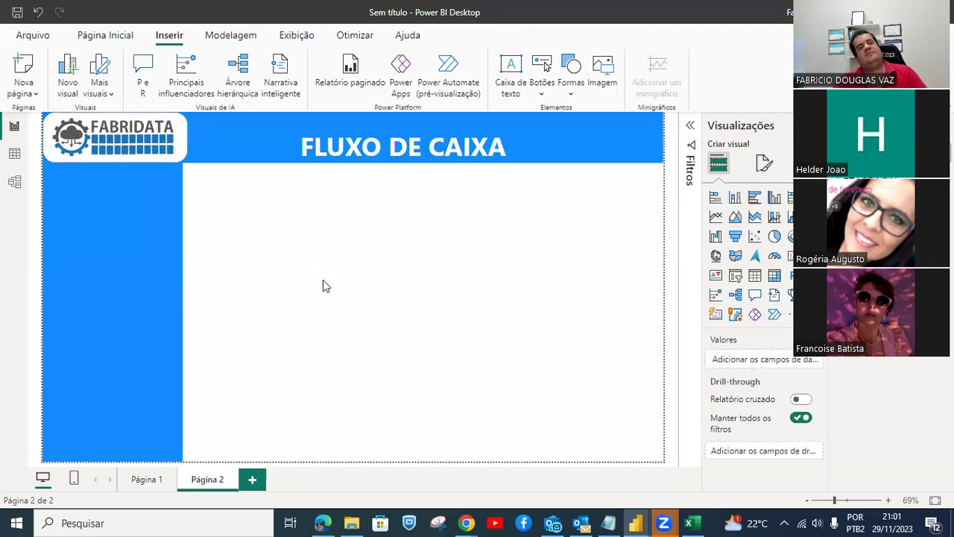
{"action": "left_click", "coordinate": [171, 245]}
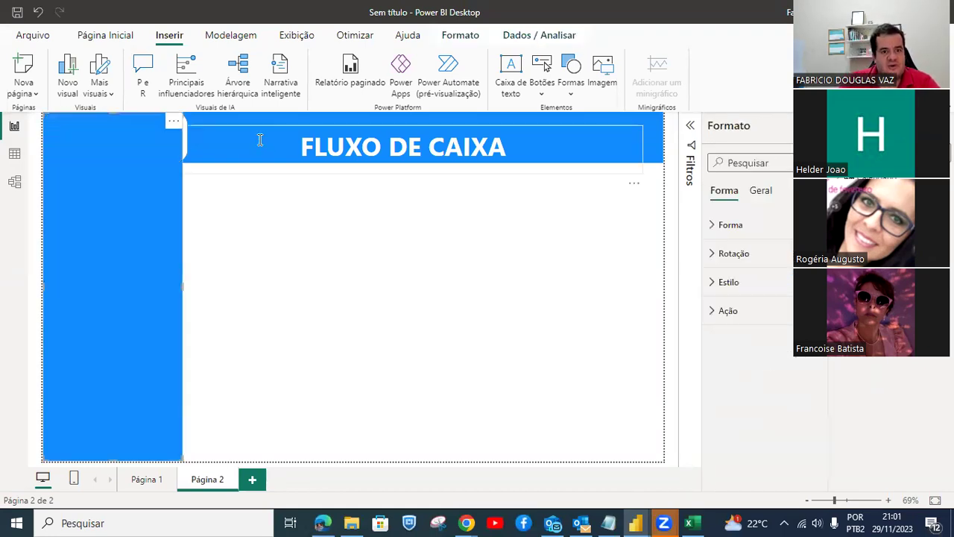
{"action": "left_click", "coordinate": [376, 326]}
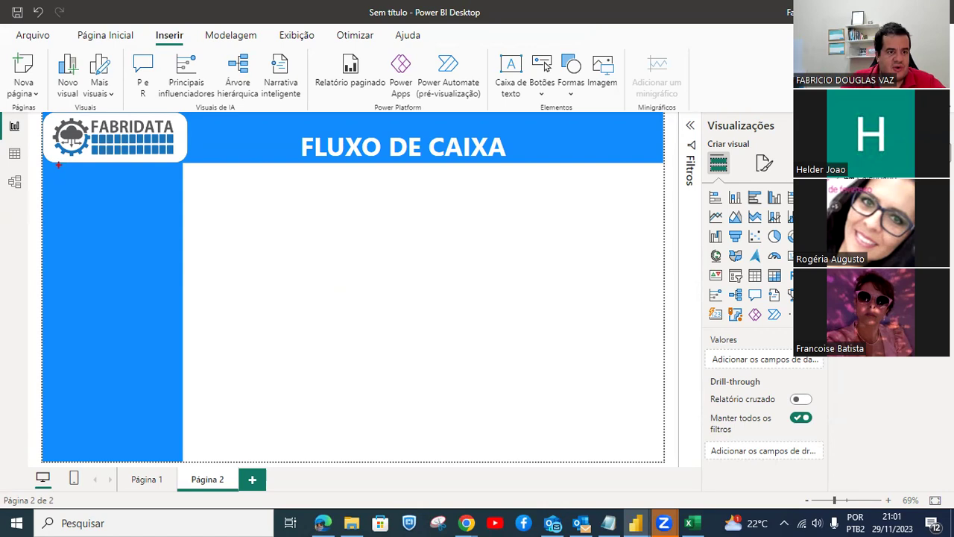
{"action": "left_click", "coordinate": [158, 480]}
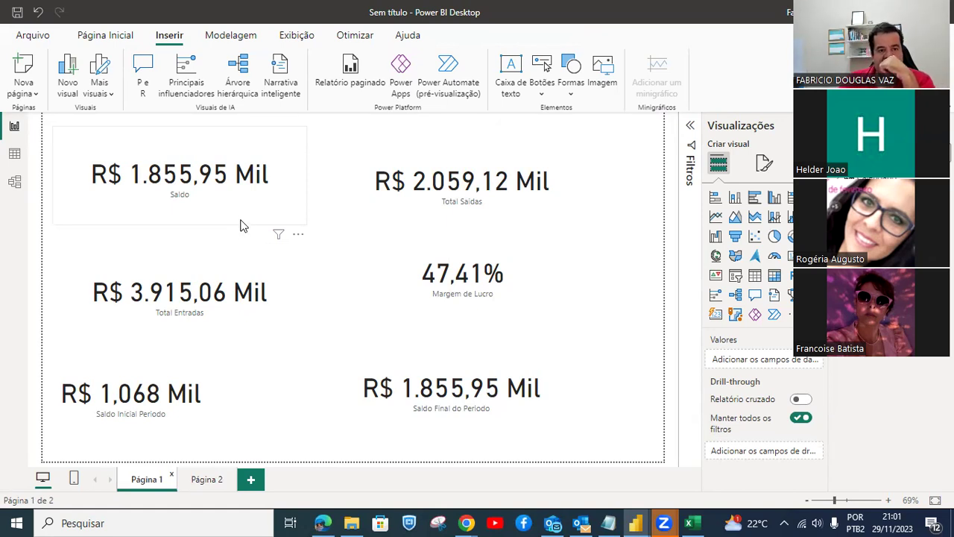
{"action": "left_click", "coordinate": [209, 481]}
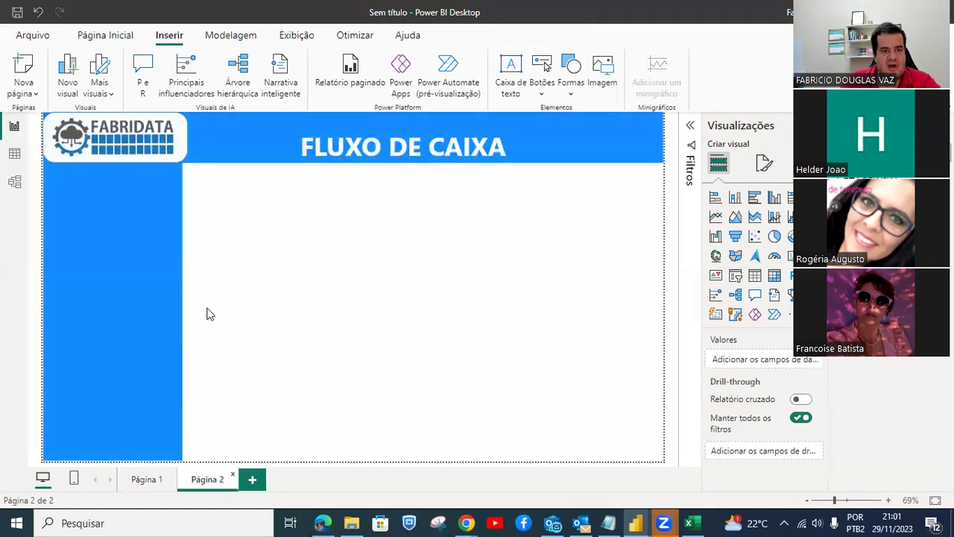
Insert a card visual in the blank area of Página 2 and assign the Saldo measure to it.
{"action": "left_click", "coordinate": [730, 274]}
{"action": "left_click_drag", "start_coordinate": [414, 175], "coordinate": [418, 349]}
{"action": "left_click_drag", "start_coordinate": [434, 385], "coordinate": [439, 307]}
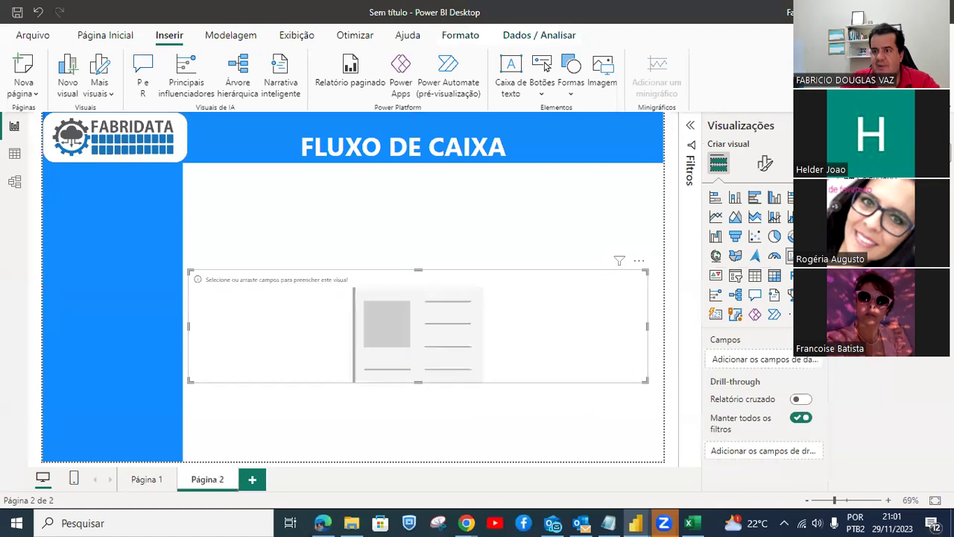
{"action": "left_click_drag", "start_coordinate": [879, 283], "coordinate": [533, 336]}
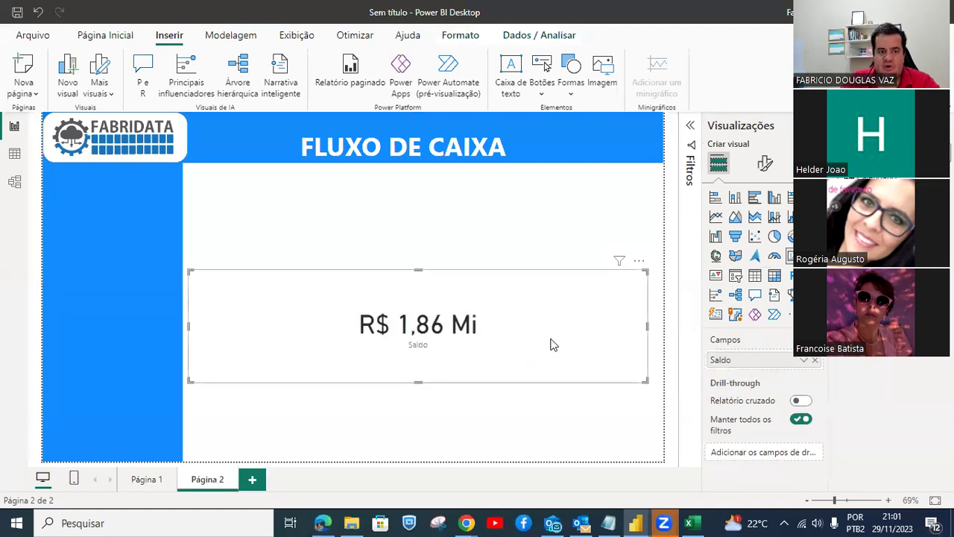
Shrink the Saldo card to the width of the blue side rectangle and place it on the rectangle just below the logo.
{"action": "left_click_drag", "start_coordinate": [647, 326], "coordinate": [389, 328]}
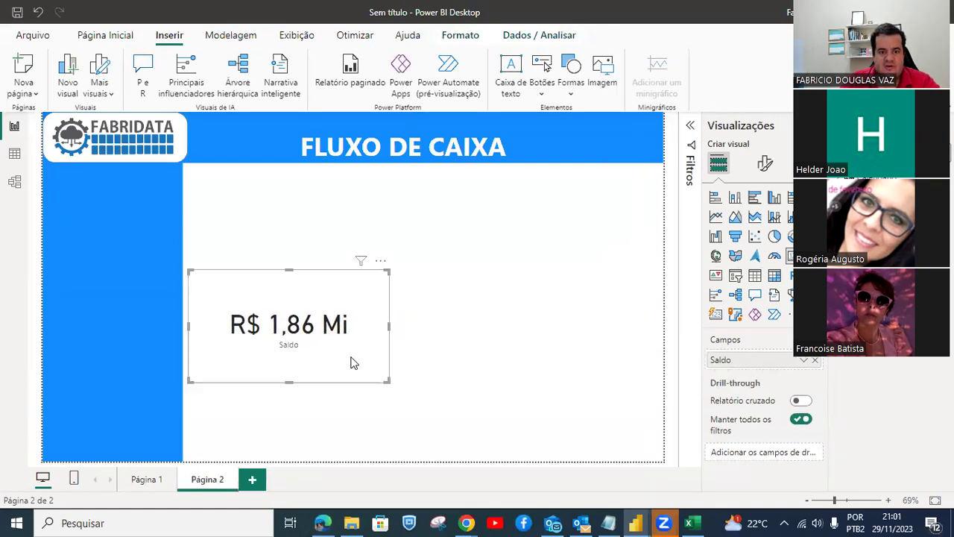
{"action": "left_click_drag", "start_coordinate": [290, 379], "coordinate": [298, 325]}
{"action": "left_click_drag", "start_coordinate": [316, 290], "coordinate": [147, 188]}
{"action": "left_click_drag", "start_coordinate": [239, 201], "coordinate": [183, 201]}
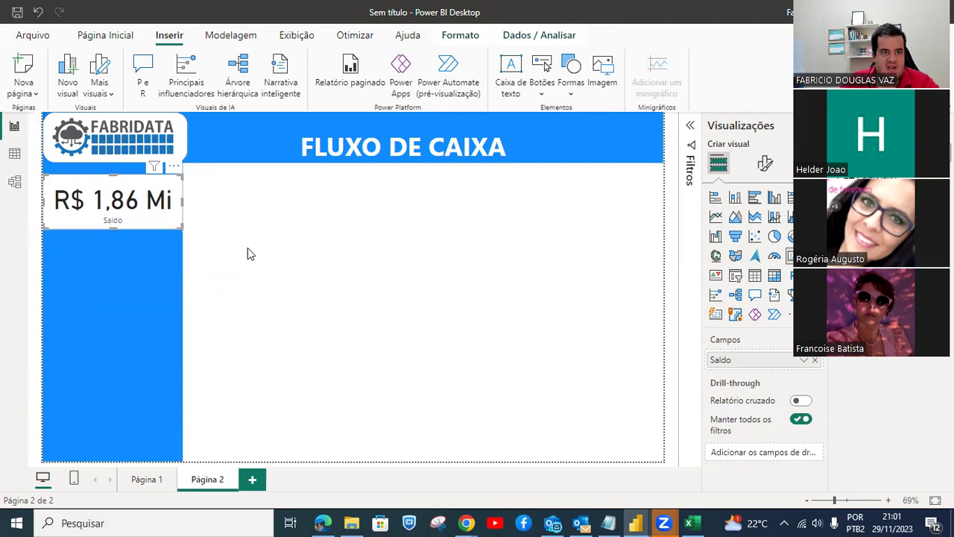
Turn off the Saldo card's category label and set the font size of its value to 26.
{"action": "left_click", "coordinate": [765, 163]}
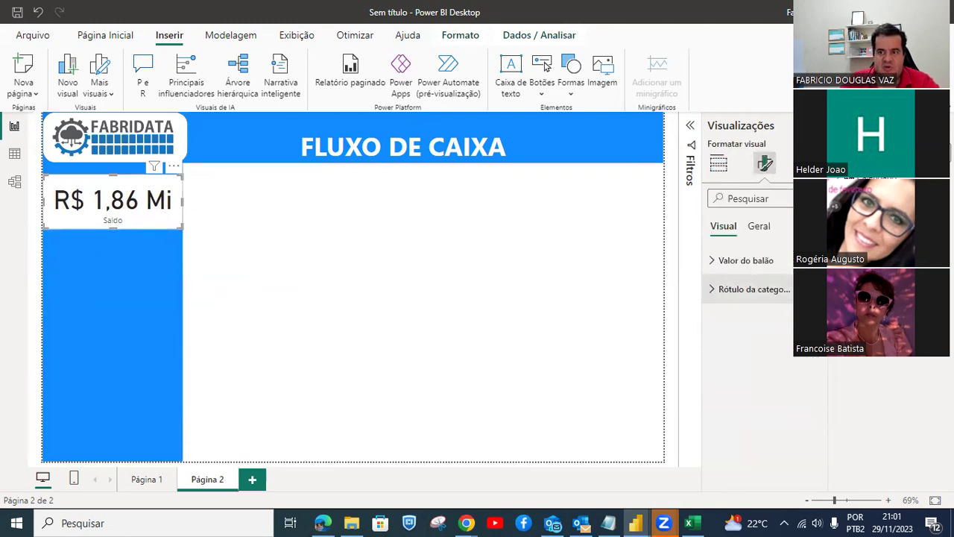
{"action": "left_click", "coordinate": [805, 289]}
{"action": "left_click", "coordinate": [759, 230]}
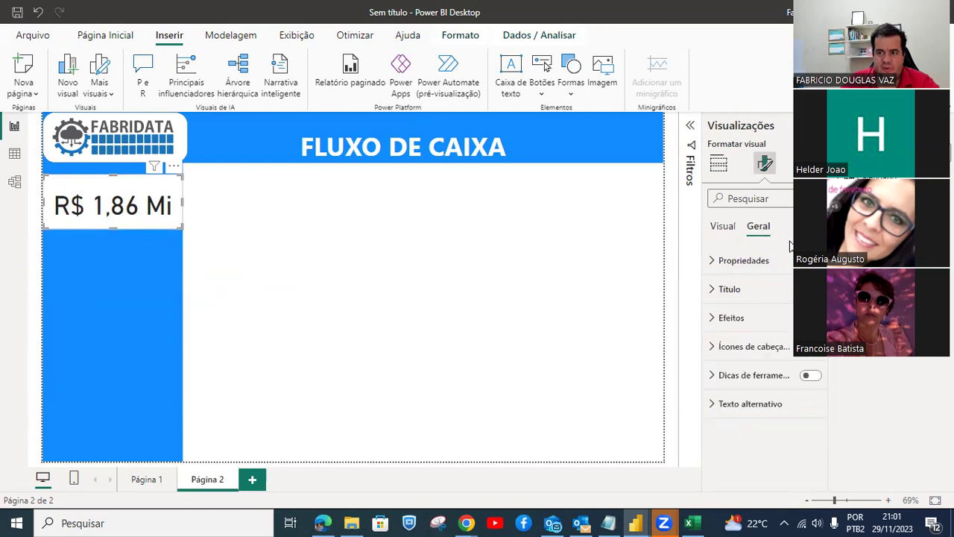
{"action": "left_click", "coordinate": [722, 226]}
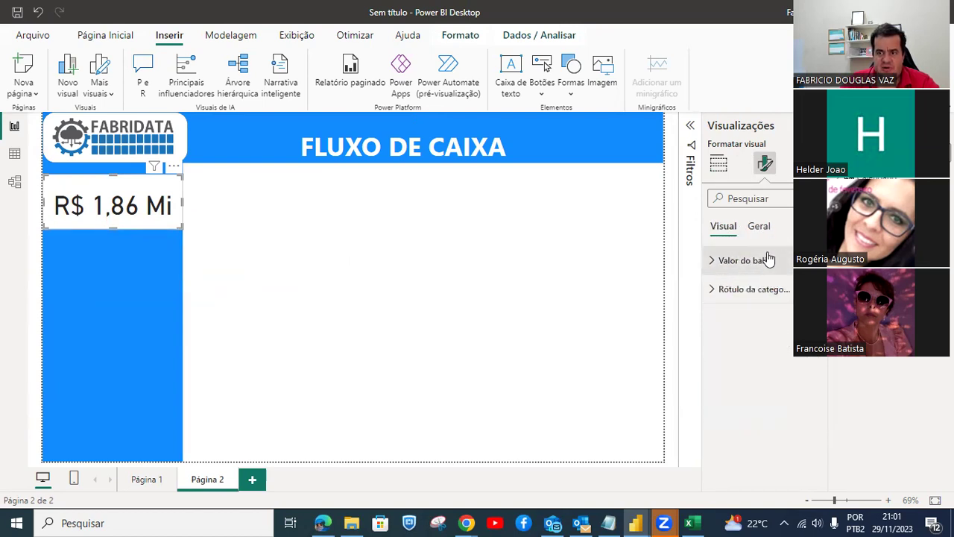
{"action": "left_click", "coordinate": [746, 260]}
{"action": "type", "text": "26"}
{"action": "key", "text": "Return"}
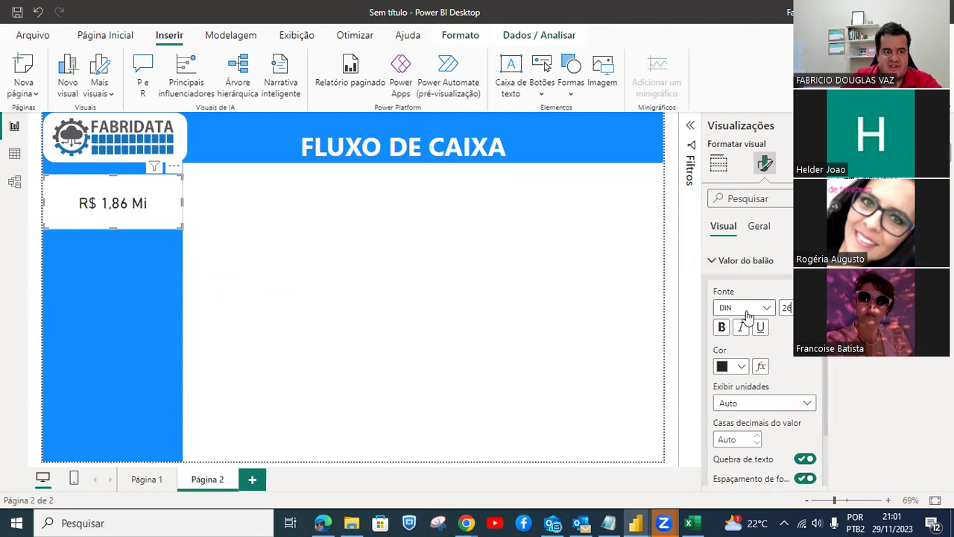
{"action": "left_click_drag", "start_coordinate": [792, 307], "coordinate": [699, 310]}
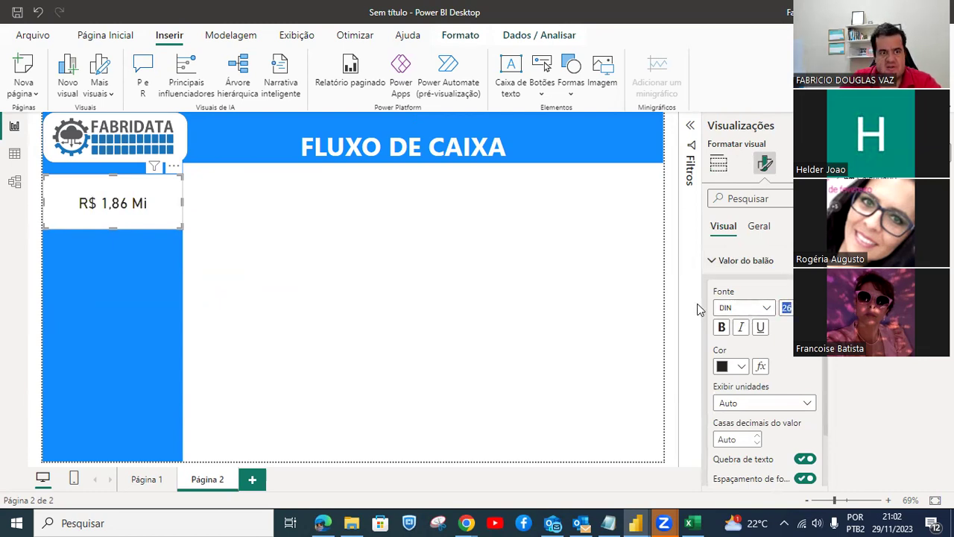
Turn on the card's title and set its text to SALDO.
{"action": "left_click", "coordinate": [759, 226]}
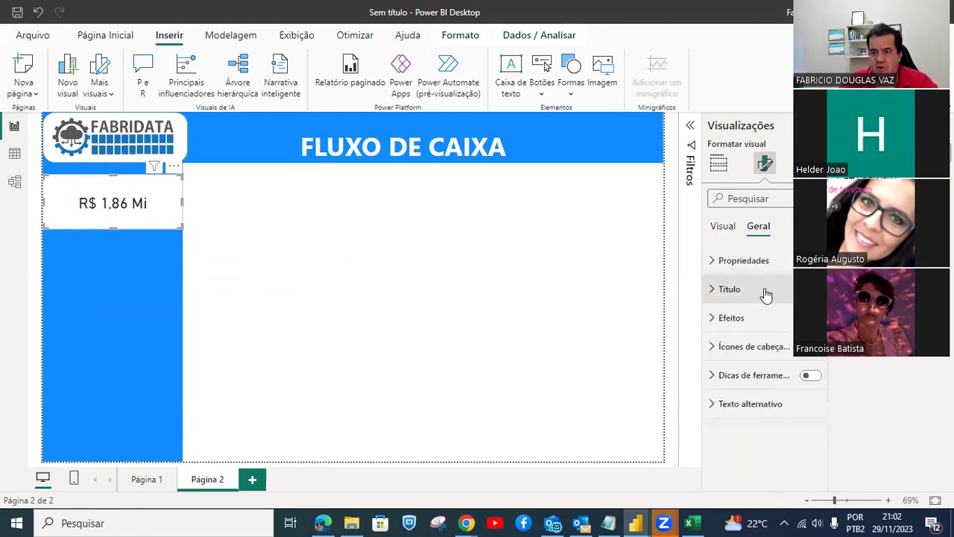
{"action": "left_click", "coordinate": [767, 293]}
{"action": "left_click", "coordinate": [771, 358]}
{"action": "type", "text": "sal"}
{"action": "key", "text": "BackSpace"}
{"action": "key", "text": "BackSpace"}
{"action": "key", "text": "BackSpace"}
{"action": "type", "text": "SALDO"}
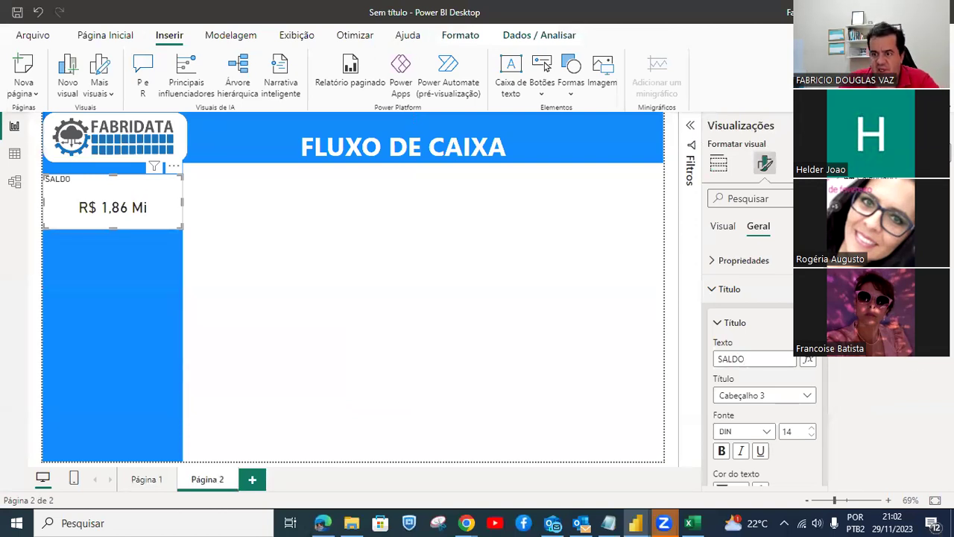
Close the SALDO card's title options and turn off the card's background.
{"action": "scroll", "coordinate": [824, 369], "scroll_direction": "down", "scroll_amount": 3}
{"action": "scroll", "coordinate": [824, 369], "scroll_direction": "down", "scroll_amount": 2}
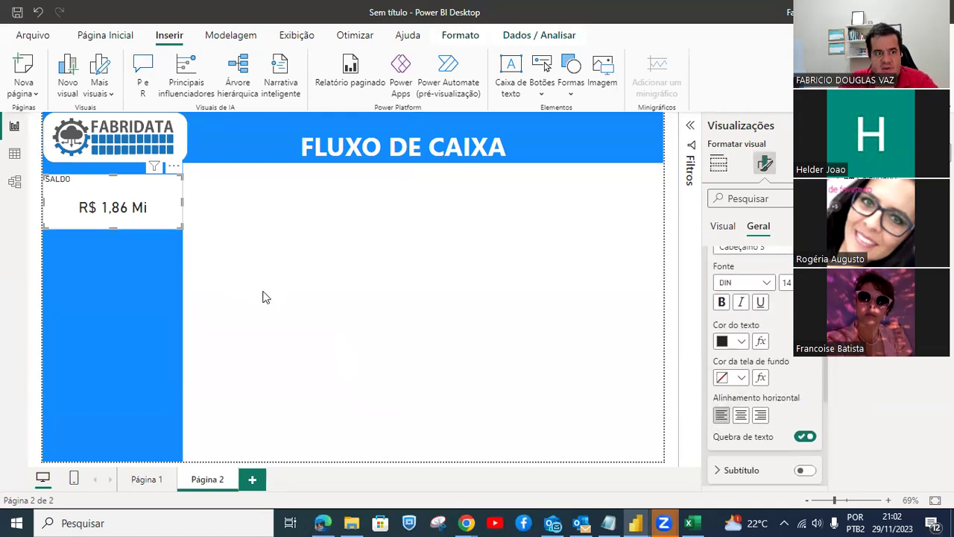
{"action": "scroll", "coordinate": [773, 266], "scroll_direction": "up", "scroll_amount": 3}
{"action": "left_click", "coordinate": [761, 289]}
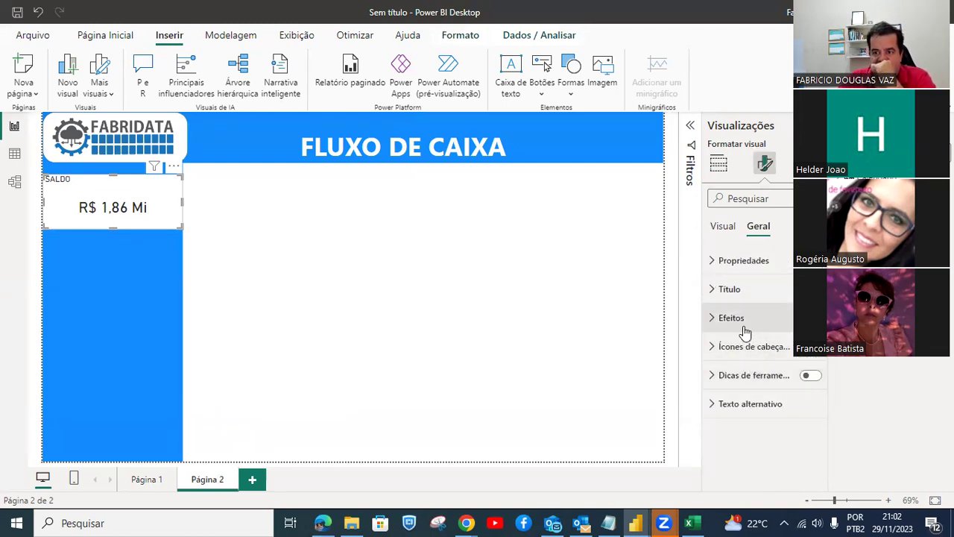
{"action": "left_click", "coordinate": [745, 332]}
{"action": "left_click", "coordinate": [801, 359]}
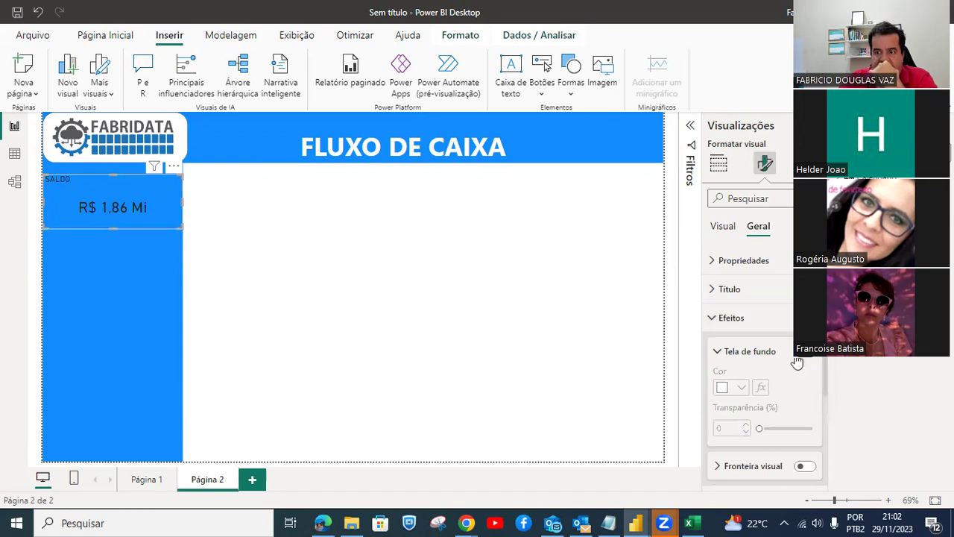
Set the font colour of the SALDO card's value to white and close its value options.
{"action": "left_click", "coordinate": [725, 229]}
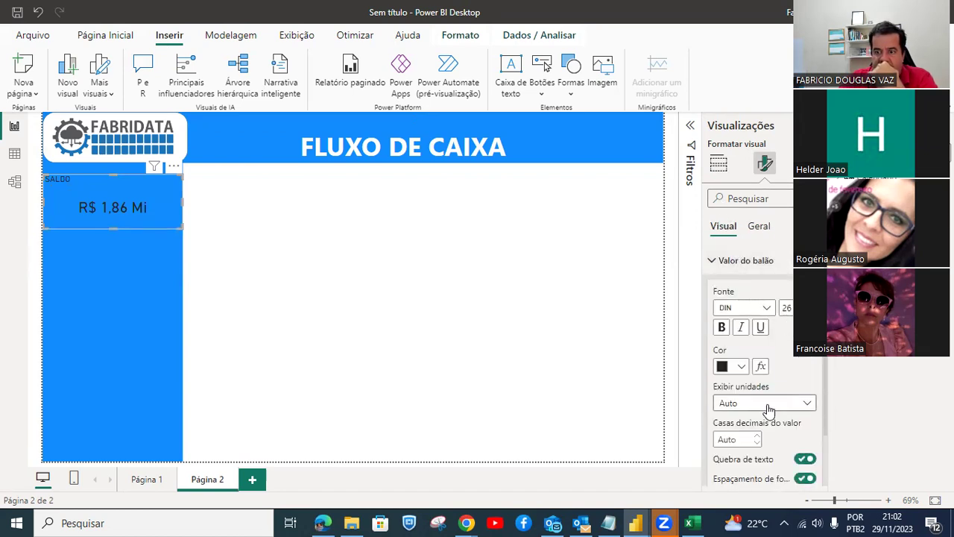
{"action": "left_click", "coordinate": [741, 366]}
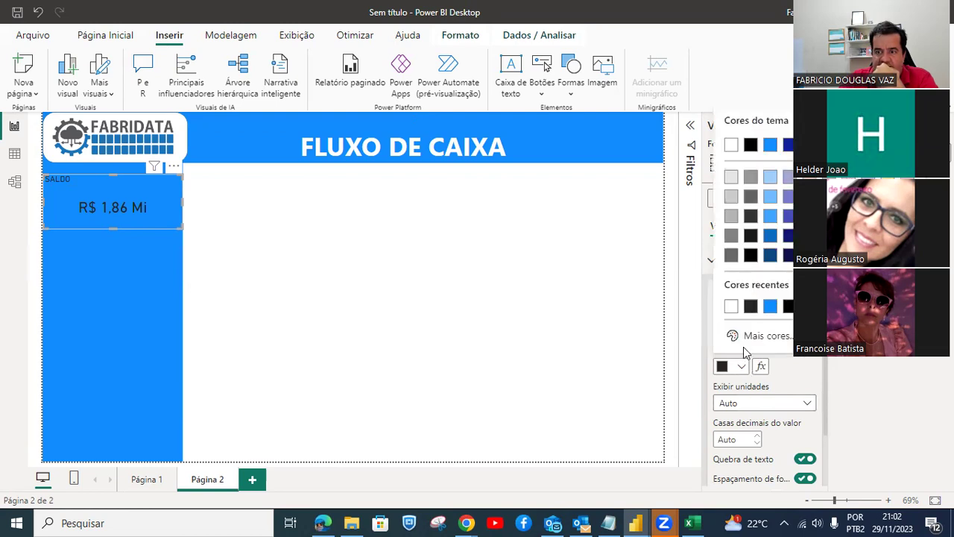
{"action": "left_click", "coordinate": [732, 306]}
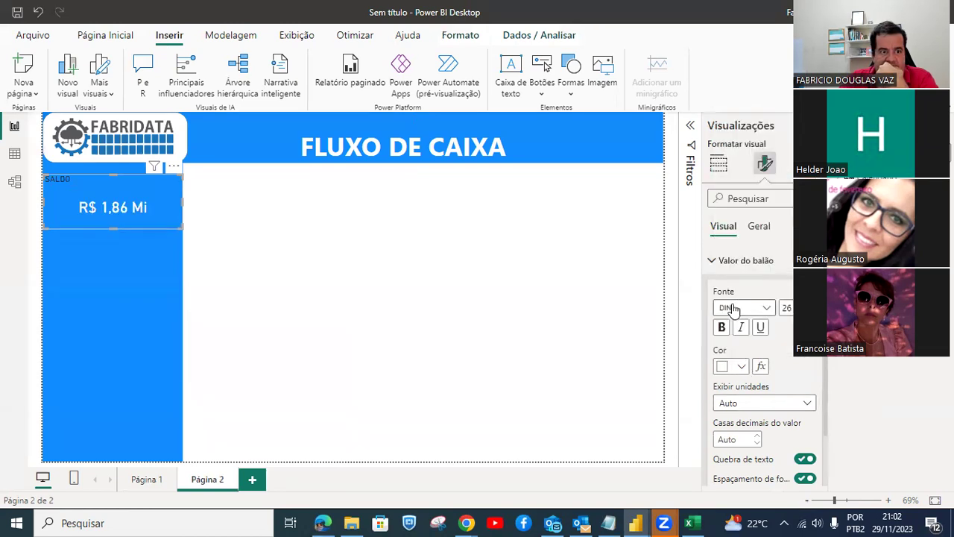
{"action": "left_click", "coordinate": [718, 262]}
Set the SALDO card's title text colour to white and slightly reduce the card's height.
{"action": "left_click", "coordinate": [757, 227]}
{"action": "left_click", "coordinate": [735, 294]}
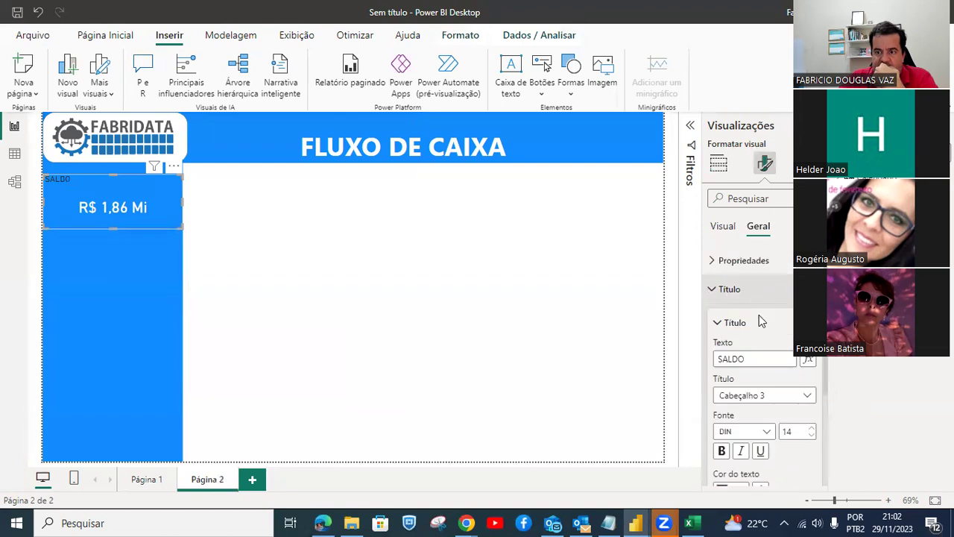
{"action": "scroll", "coordinate": [759, 350], "scroll_direction": "down", "scroll_amount": 3}
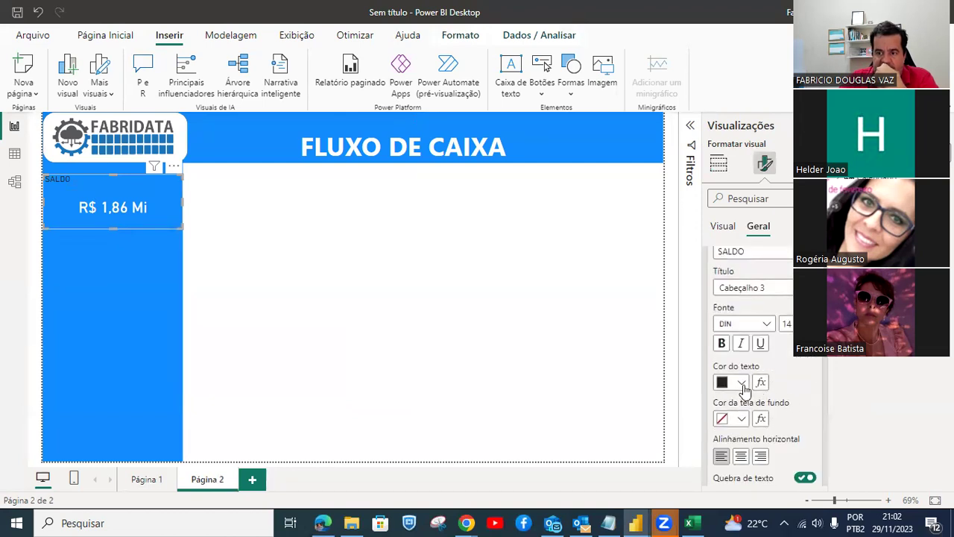
{"action": "left_click", "coordinate": [741, 383]}
{"action": "left_click", "coordinate": [731, 323]}
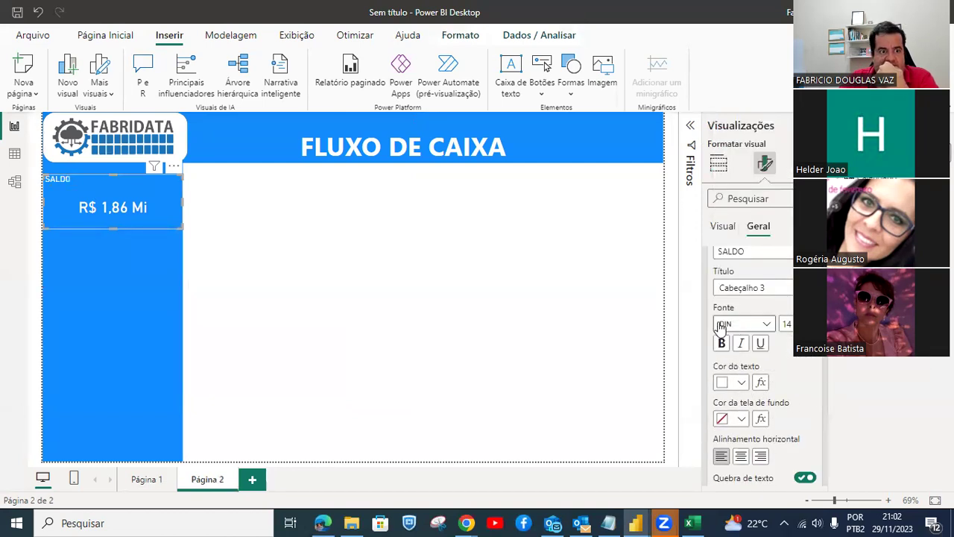
{"action": "mouse_move", "coordinate": [110, 229]}
{"action": "left_mouse_down"}
{"action": "mouse_move", "coordinate": [109, 203]}
{"action": "mouse_move", "coordinate": [108, 217]}
{"action": "left_mouse_up"}
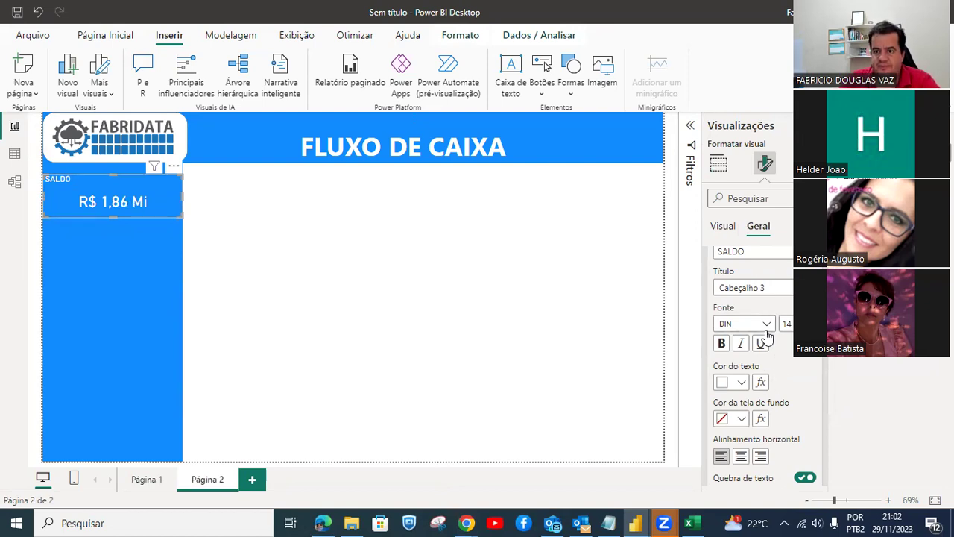
{"action": "scroll", "coordinate": [764, 280], "scroll_direction": "up", "scroll_amount": 2}
Turn on the visual border and the shadow for the SALDO card.
{"action": "left_click", "coordinate": [267, 266]}
{"action": "left_click", "coordinate": [150, 198]}
{"action": "left_click", "coordinate": [764, 164]}
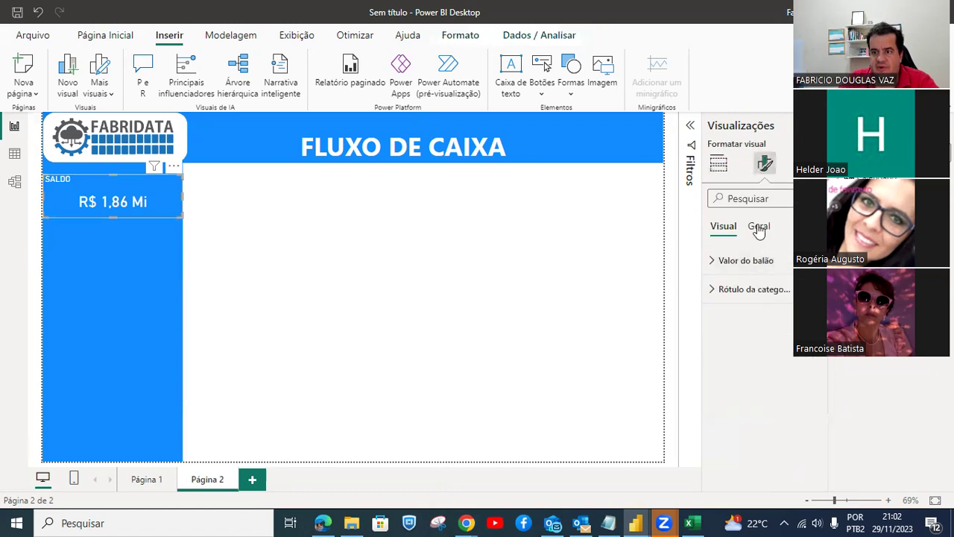
{"action": "left_click", "coordinate": [758, 226]}
{"action": "left_click", "coordinate": [771, 319]}
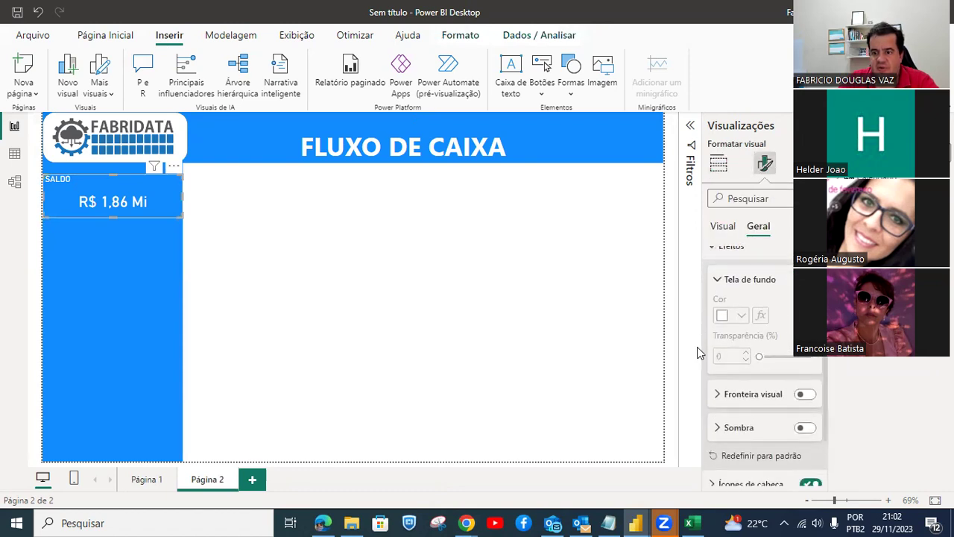
{"action": "left_click", "coordinate": [805, 394]}
{"action": "left_click", "coordinate": [805, 427]}
{"action": "left_click", "coordinate": [408, 374]}
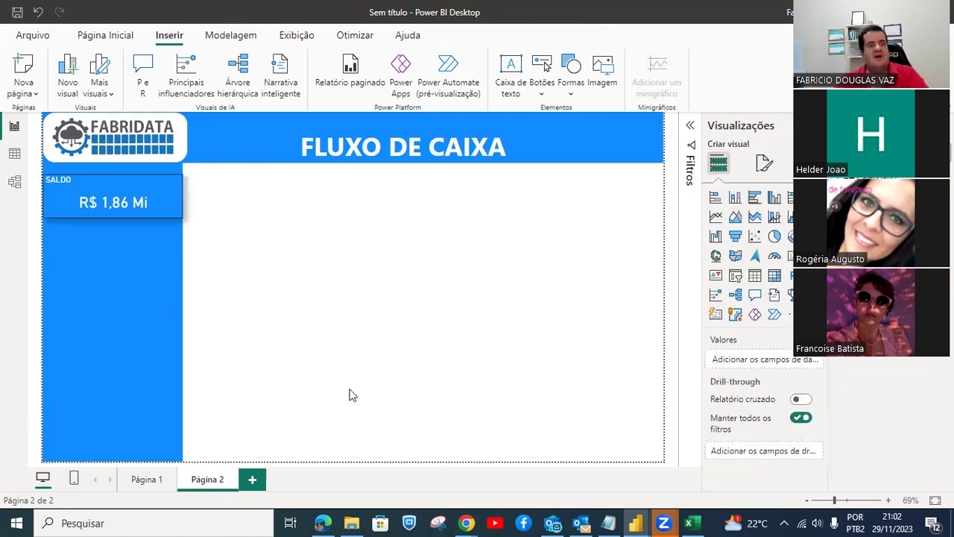
Reduce the SALDO card's height further so it fits closely around its title and value.
{"action": "left_click", "coordinate": [95, 176]}
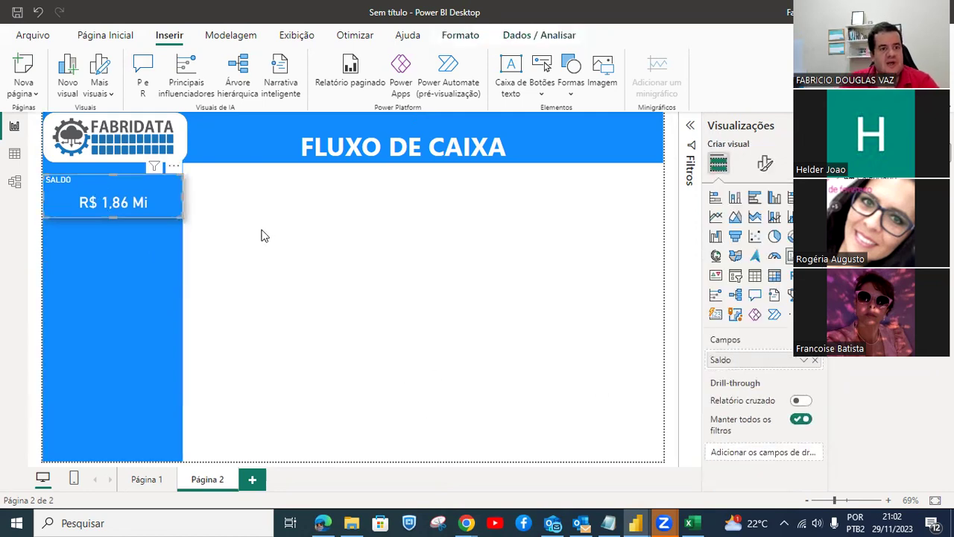
{"action": "left_click_drag", "start_coordinate": [110, 206], "coordinate": [107, 212]}
{"action": "left_click_drag", "start_coordinate": [110, 176], "coordinate": [118, 194]}
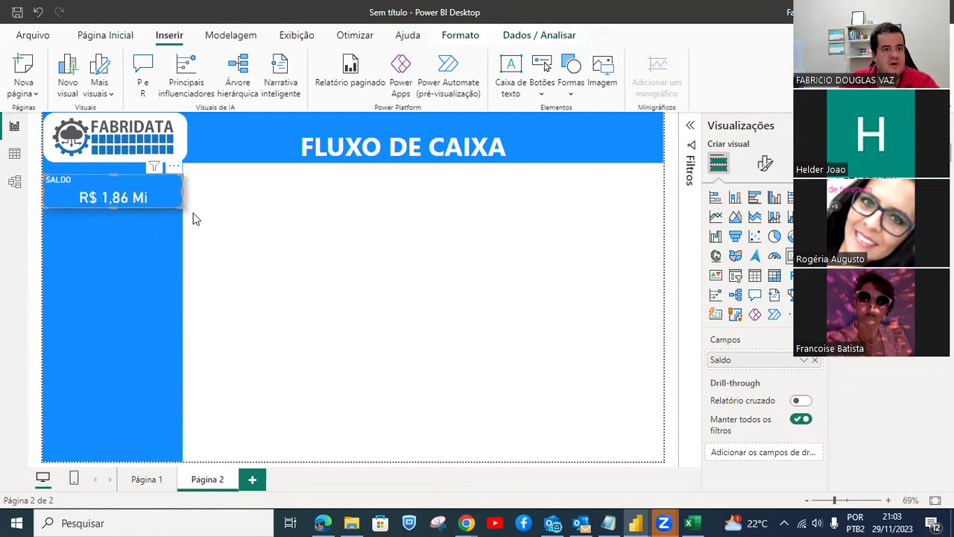
{"action": "left_click", "coordinate": [324, 279]}
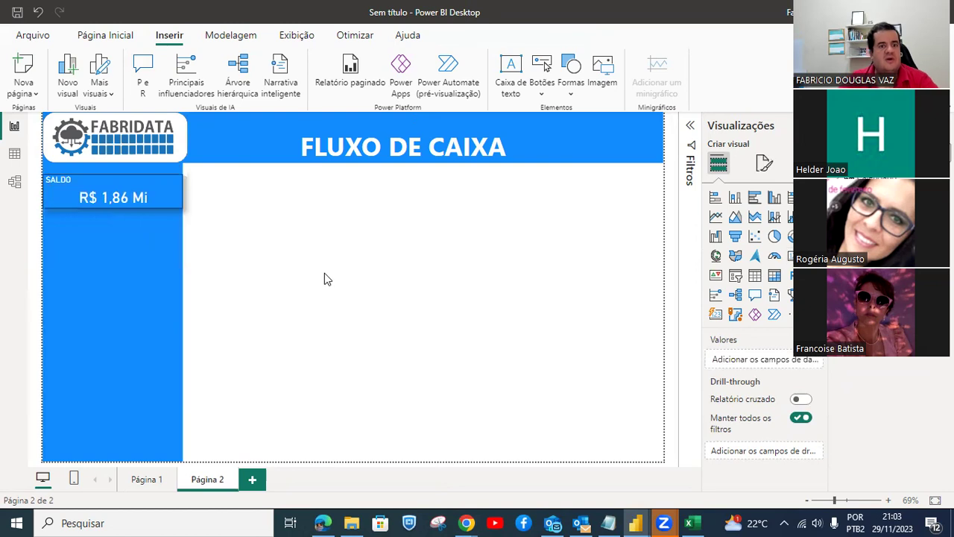
Make the SALDO card slightly narrower than the blue side rectangle and nudge it right to centre it there.
{"action": "left_click", "coordinate": [151, 186]}
{"action": "left_click_drag", "start_coordinate": [177, 187], "coordinate": [173, 188]}
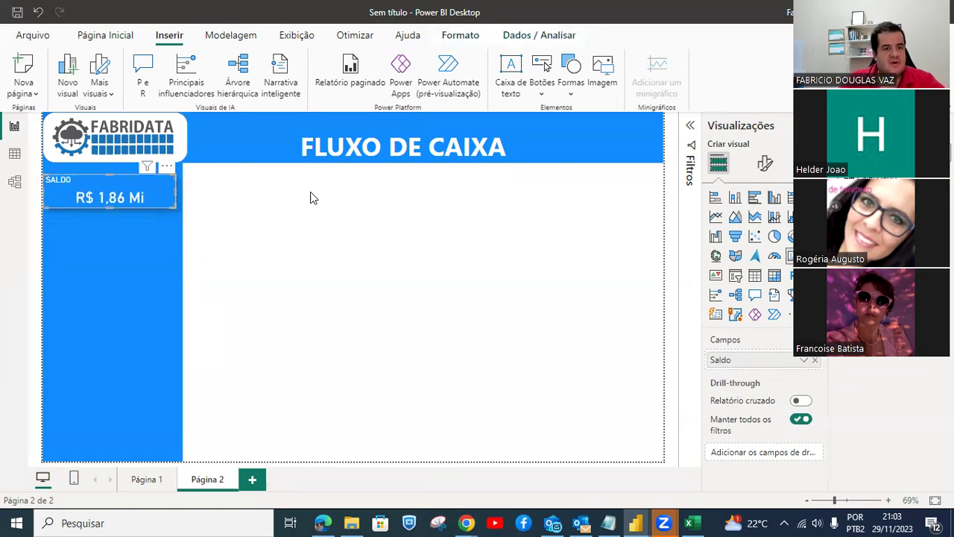
{"action": "key", "text": "Right"}
{"action": "key", "text": "Right"}
{"action": "key", "text": "Right"}
{"action": "key", "text": "Right"}
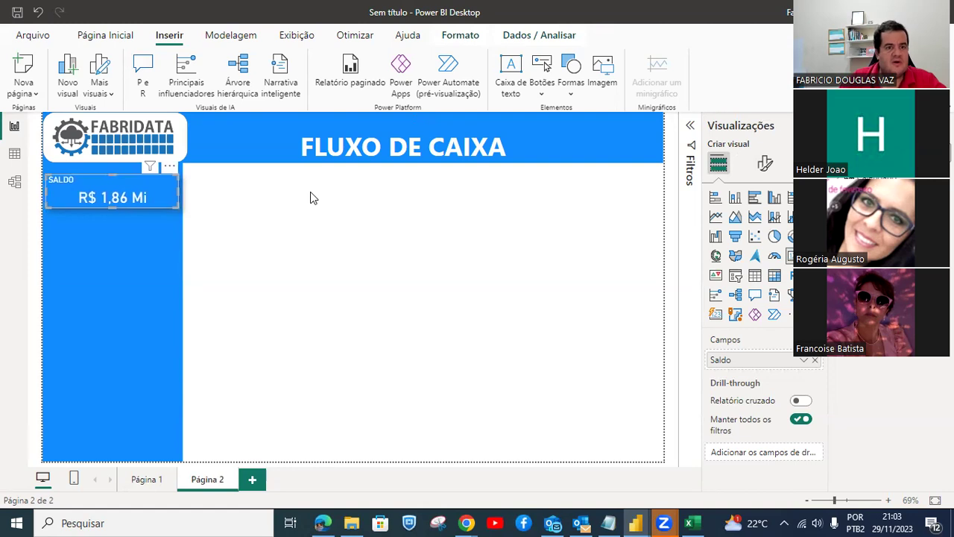
{"action": "left_click", "coordinate": [325, 196]}
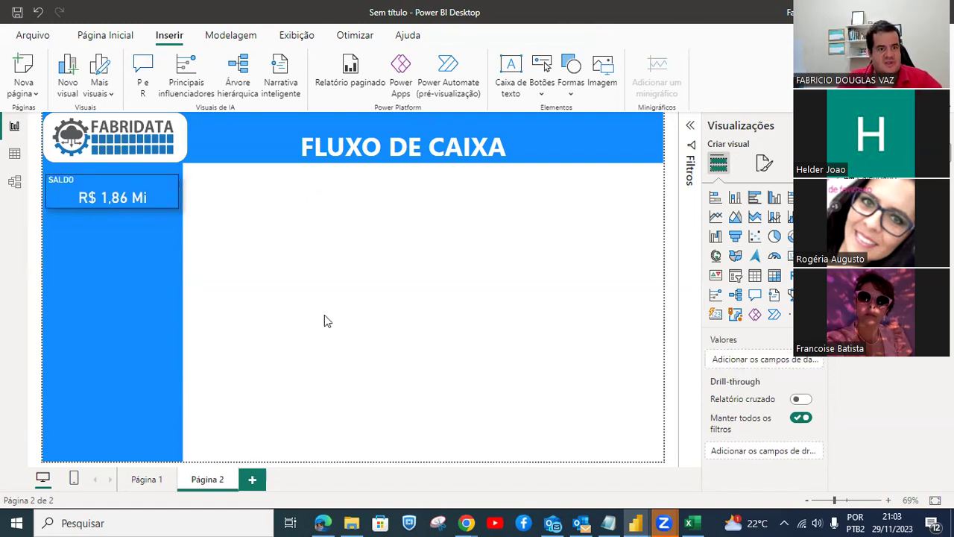
Set the display units of the SALDO card's value to Milhares.
{"action": "left_click", "coordinate": [154, 188]}
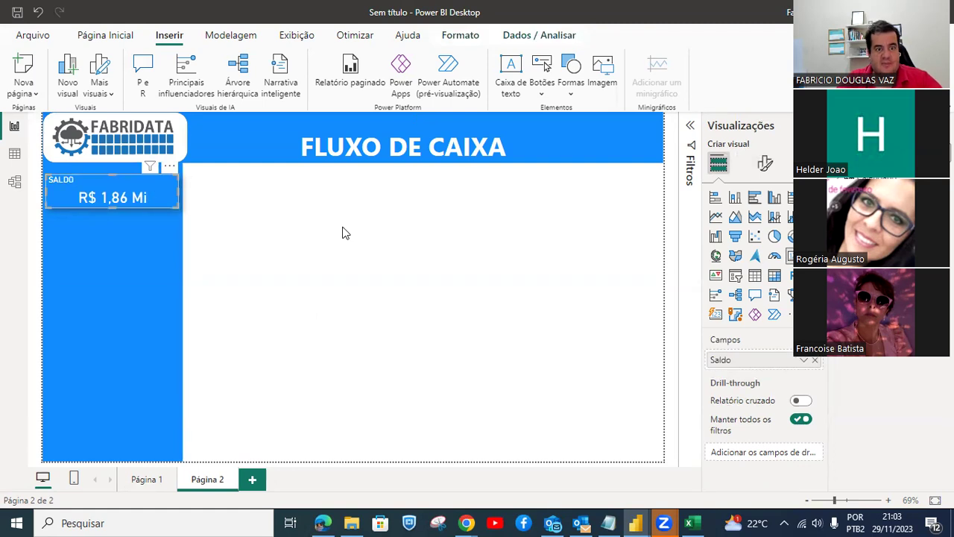
{"action": "left_click", "coordinate": [773, 168]}
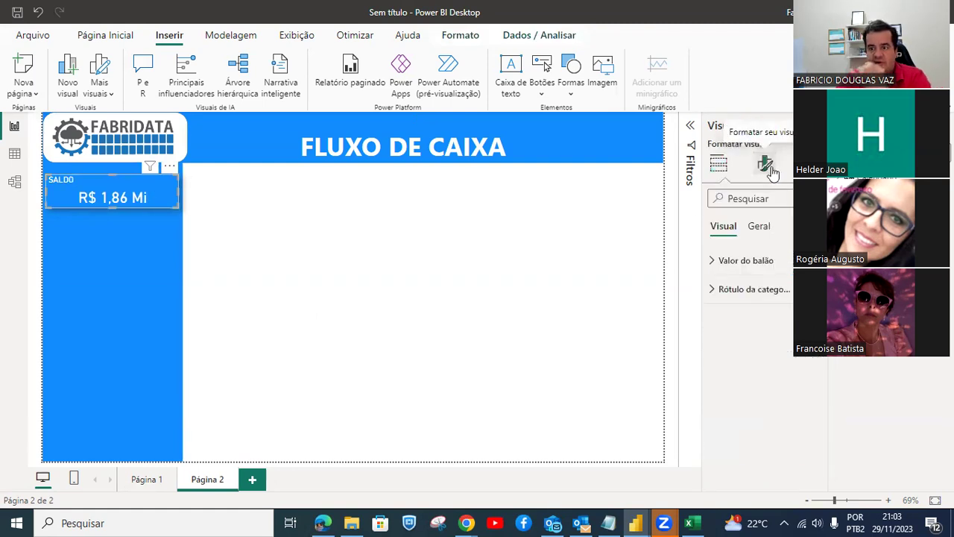
{"action": "left_click", "coordinate": [775, 261]}
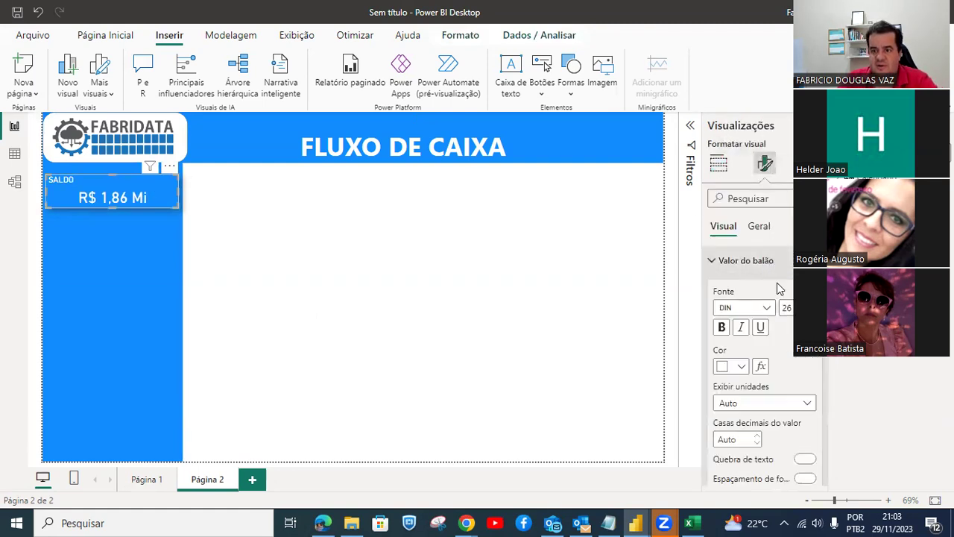
{"action": "left_click", "coordinate": [807, 403]}
{"action": "left_click", "coordinate": [739, 335]}
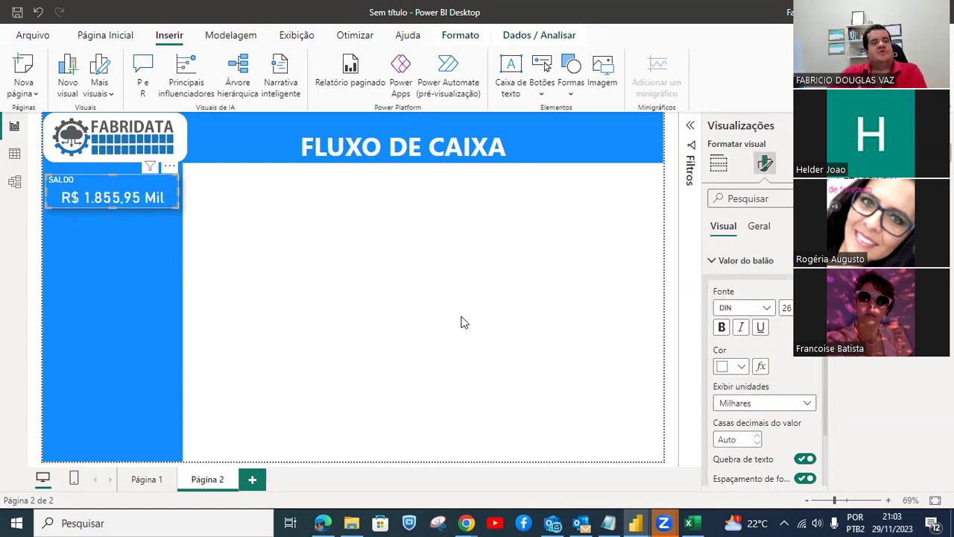
{"action": "left_click", "coordinate": [357, 322]}
{"action": "left_click", "coordinate": [115, 187]}
{"action": "key", "text": "ctrl+c"}
{"action": "key", "text": "ctrl+v"}
{"action": "left_click_drag", "start_coordinate": [114, 182], "coordinate": [128, 218]}
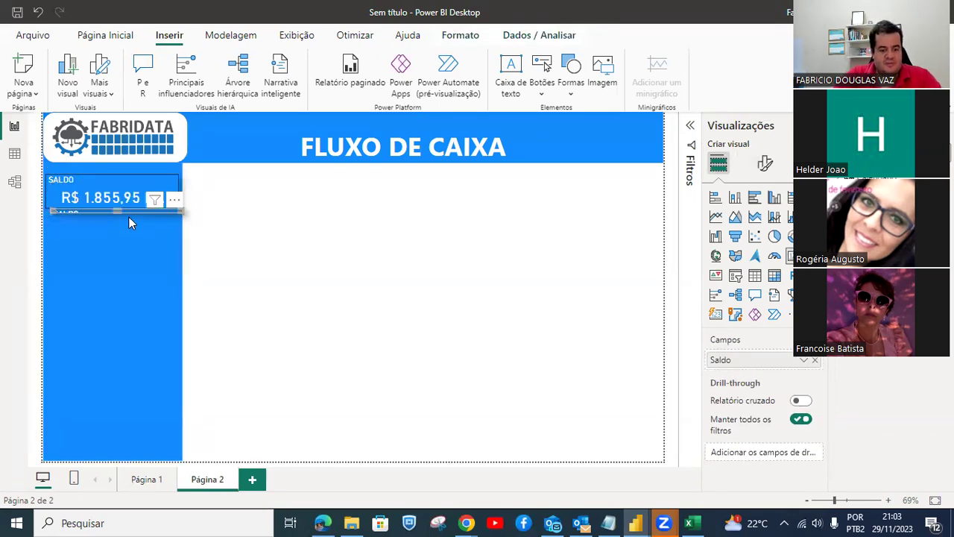
{"action": "key", "text": "ctrl+z"}
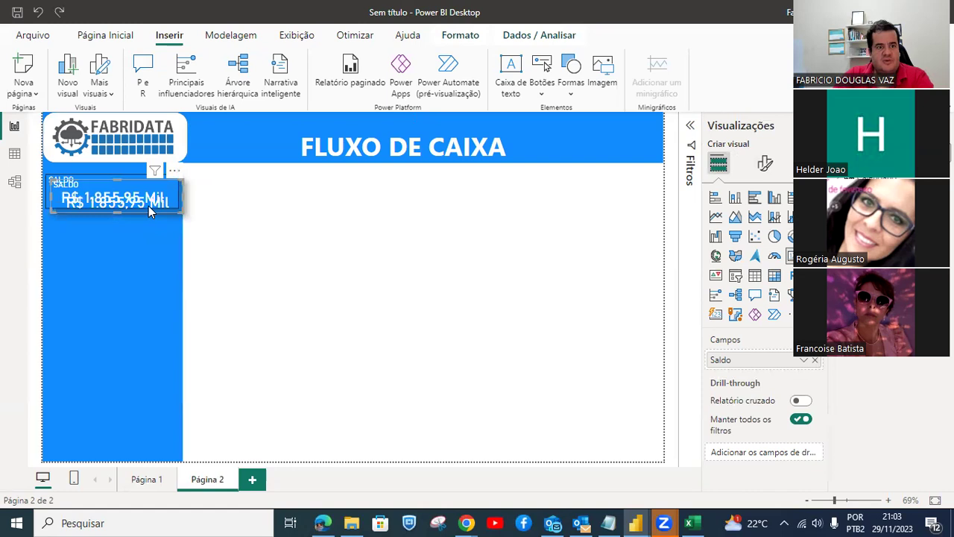
{"action": "left_click_drag", "start_coordinate": [149, 205], "coordinate": [191, 213]}
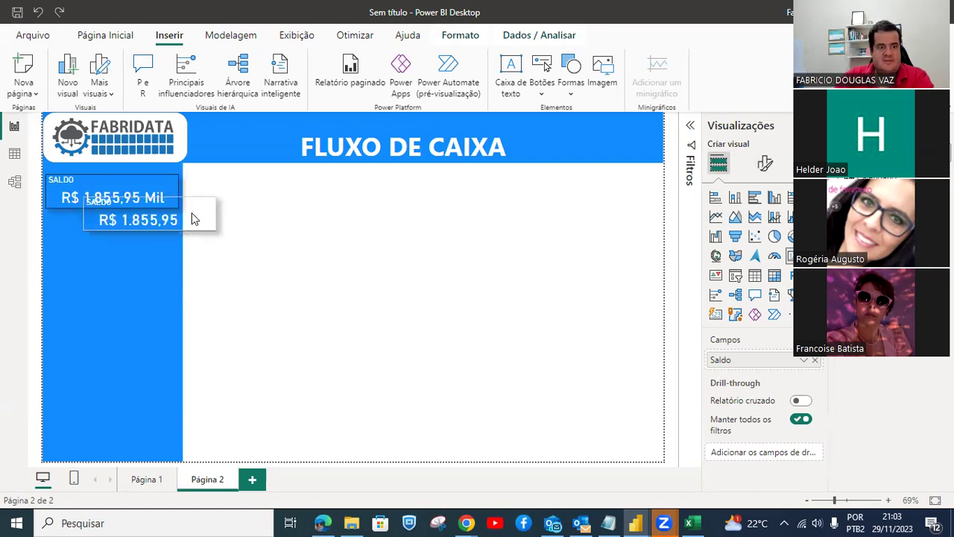
{"action": "key", "text": "Delete"}
Place a copy of the SALDO card directly below the original, aligned with it, and delete the copy.
{"action": "left_click", "coordinate": [155, 198]}
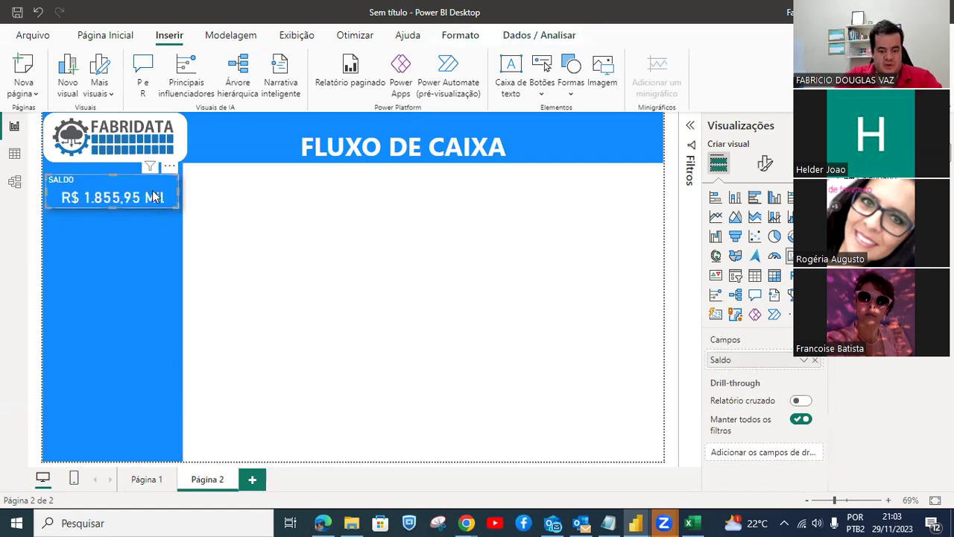
{"action": "key", "text": "ctrl+v"}
{"action": "left_click_drag", "start_coordinate": [154, 198], "coordinate": [147, 232]}
{"action": "key", "text": "Up"}
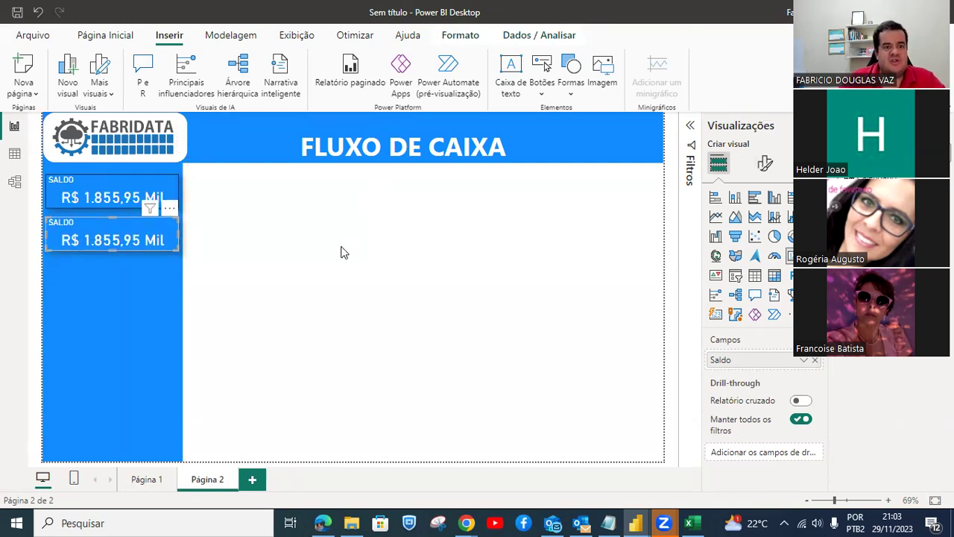
{"action": "left_click", "coordinate": [340, 252]}
{"action": "left_click", "coordinate": [138, 237]}
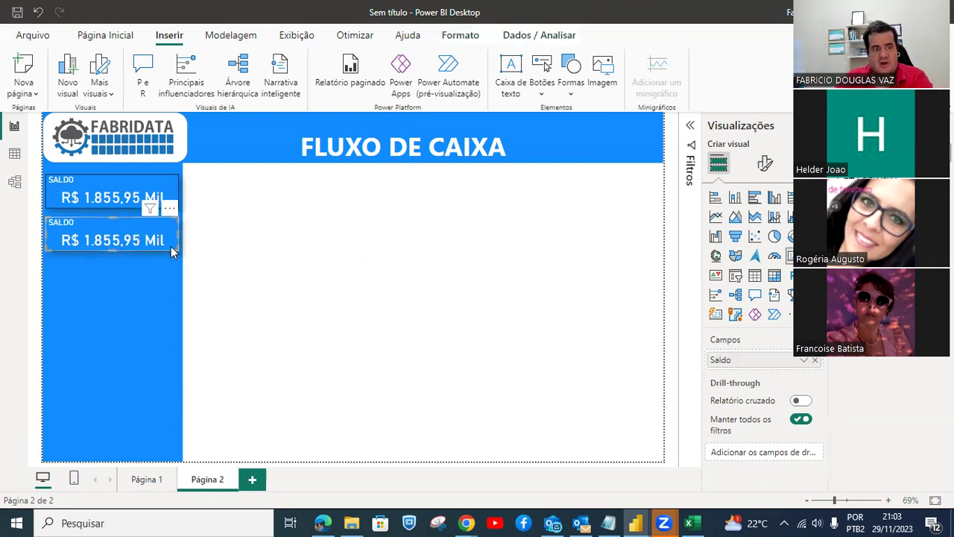
{"action": "key", "text": "Delete"}
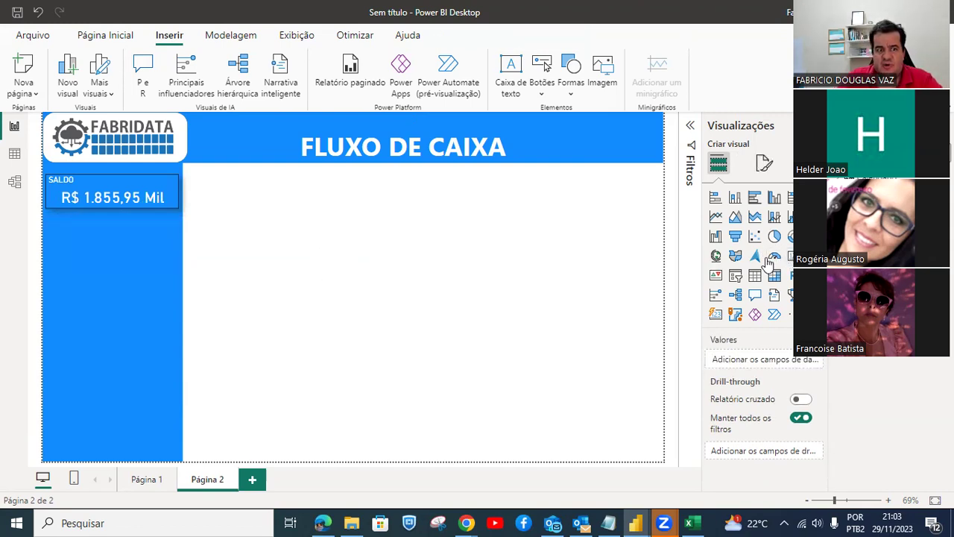
Add a card showing Total Entradas, shrunk to roughly the side rectangle's width and placed just below the SALDO card.
{"action": "left_click", "coordinate": [791, 256]}
{"action": "left_click_drag", "start_coordinate": [415, 171], "coordinate": [417, 287]}
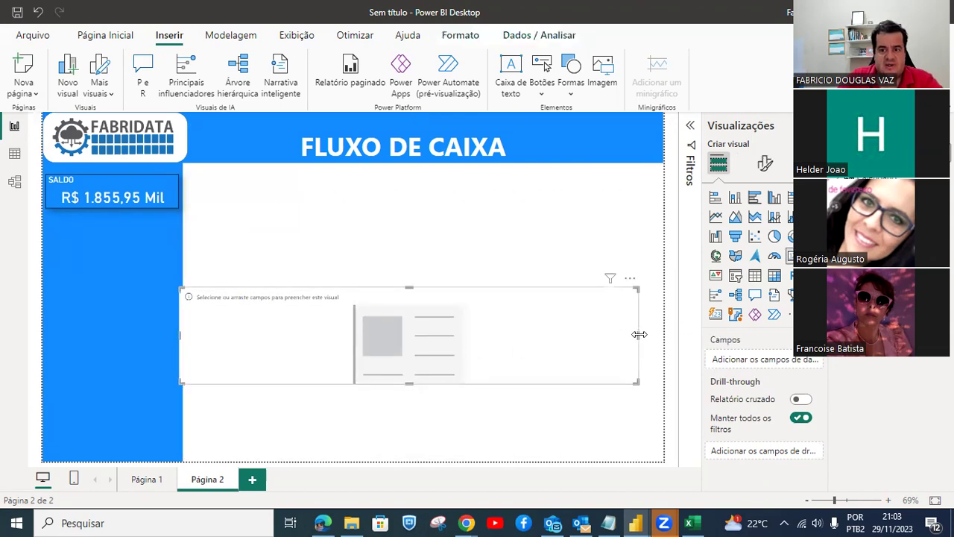
{"action": "left_click_drag", "start_coordinate": [638, 335], "coordinate": [427, 349]}
{"action": "left_click_drag", "start_coordinate": [206, 334], "coordinate": [167, 277]}
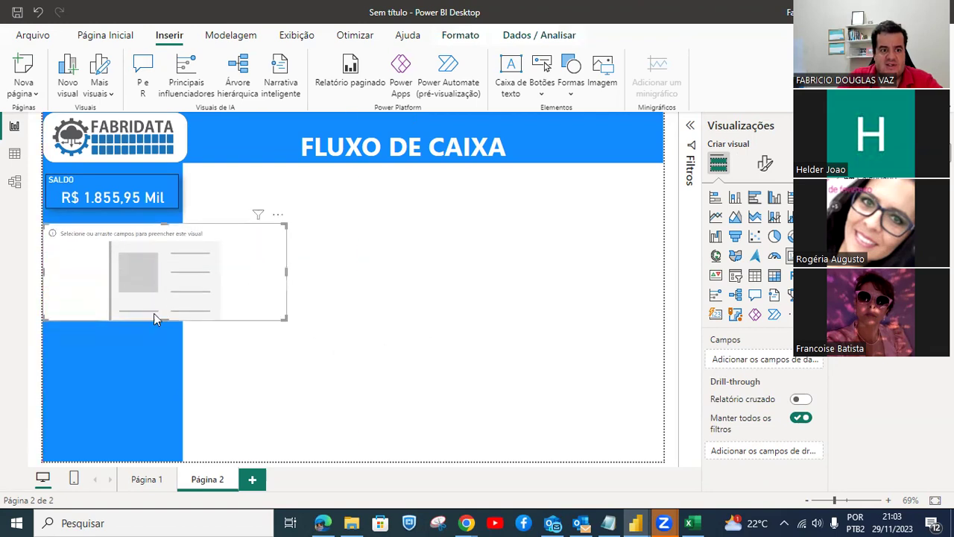
{"action": "left_click_drag", "start_coordinate": [163, 319], "coordinate": [160, 278]}
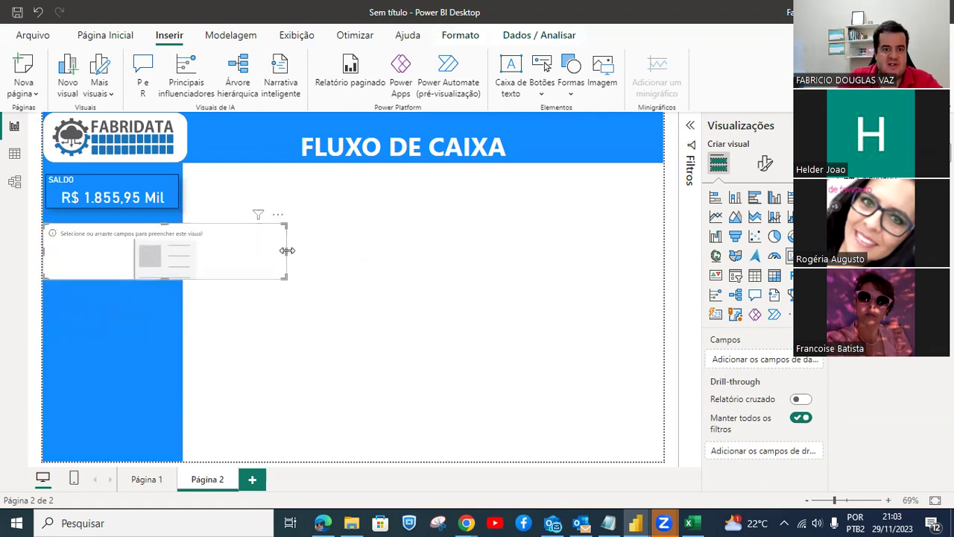
{"action": "left_click_drag", "start_coordinate": [286, 250], "coordinate": [204, 257]}
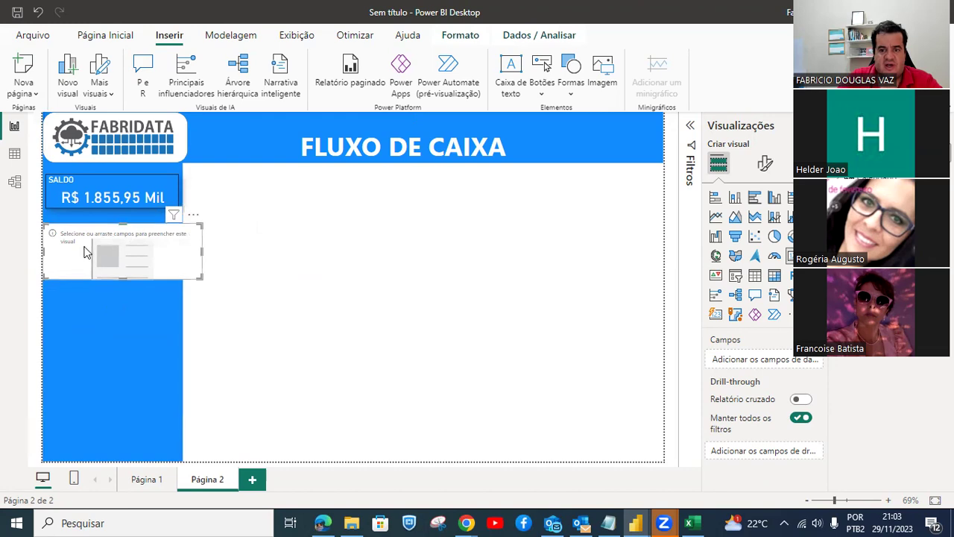
{"action": "left_click_drag", "start_coordinate": [857, 362], "coordinate": [772, 369]}
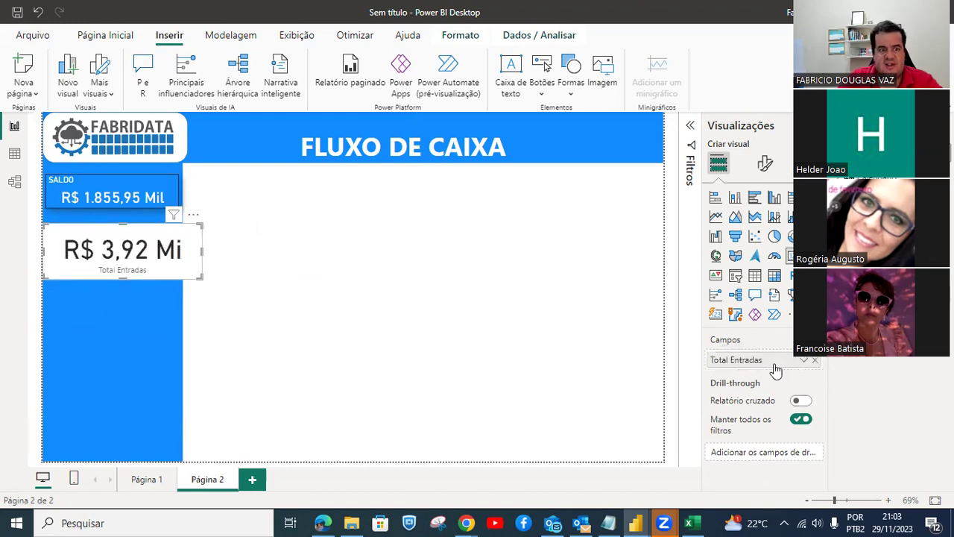
Copy the SALDO card's formatting onto the Total Entradas card with the format painter.
{"action": "left_click", "coordinate": [85, 189]}
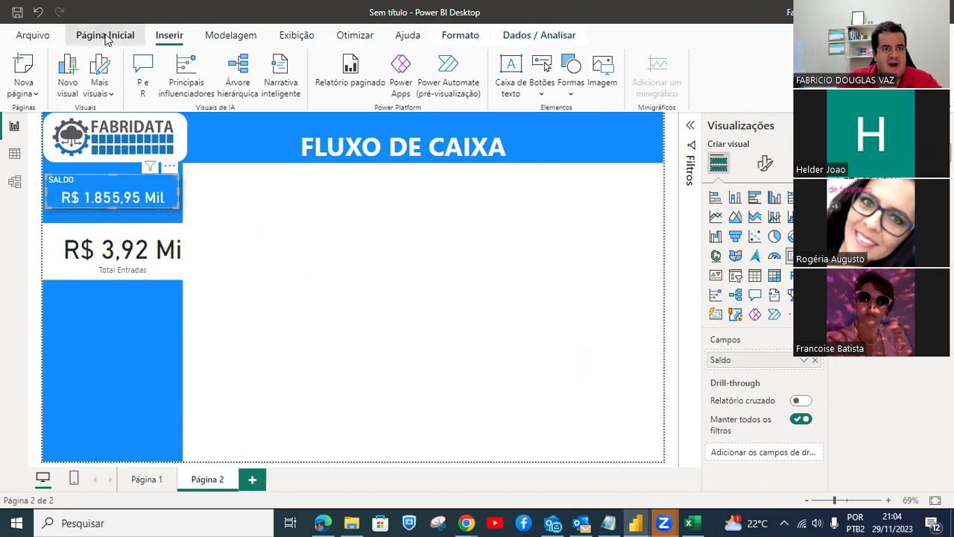
{"action": "left_click", "coordinate": [104, 37]}
{"action": "left_click", "coordinate": [107, 92]}
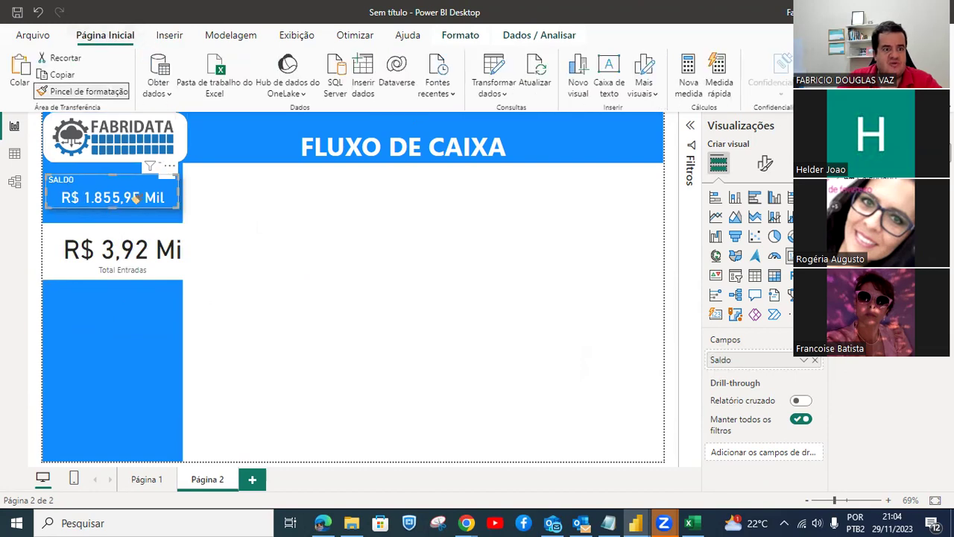
{"action": "left_click", "coordinate": [141, 250]}
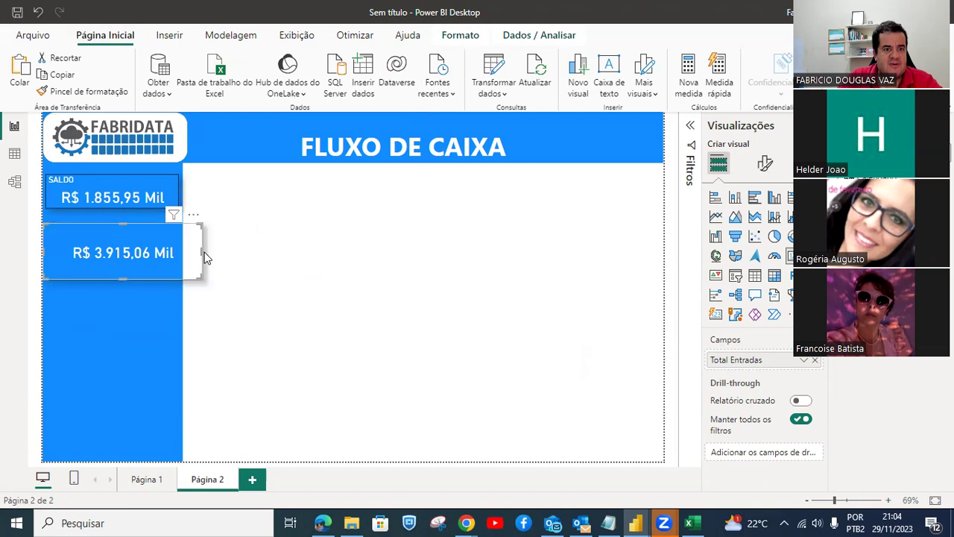
Match the Total Entradas card's size to the SALDO card by setting its width to 275 and height to 70.
{"action": "left_click", "coordinate": [131, 184]}
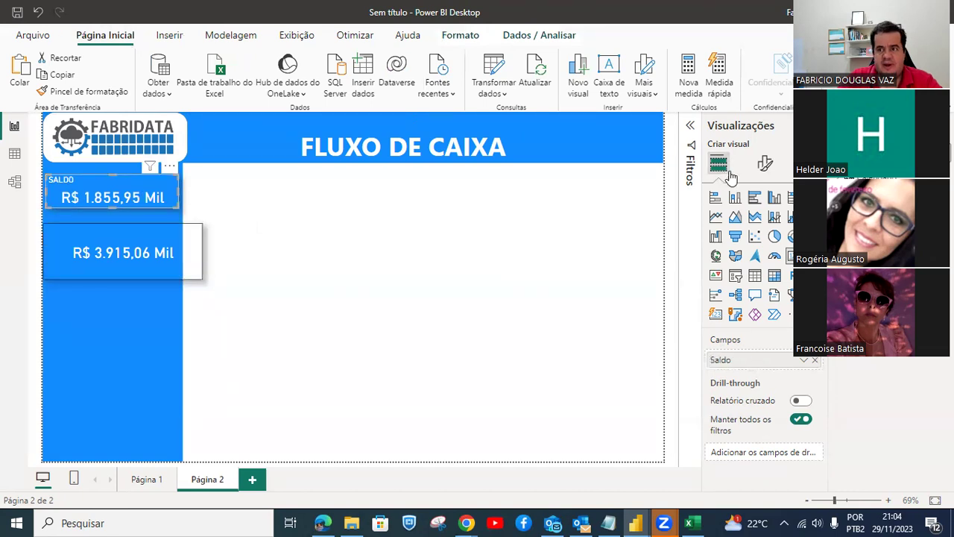
{"action": "left_click", "coordinate": [764, 167]}
{"action": "left_click", "coordinate": [759, 225]}
{"action": "left_click", "coordinate": [746, 260]}
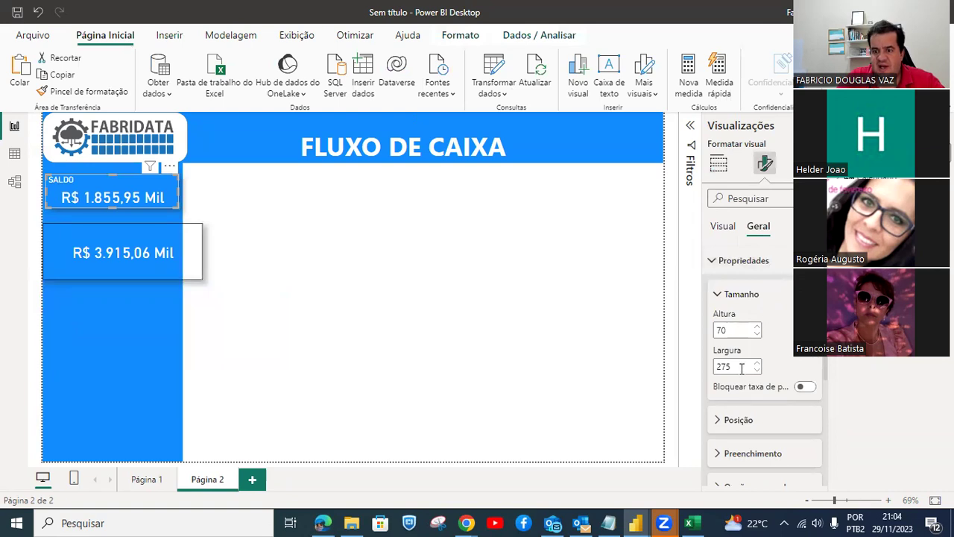
{"action": "left_click_drag", "start_coordinate": [740, 367], "coordinate": [710, 366]}
{"action": "left_click_drag", "start_coordinate": [737, 329], "coordinate": [714, 329]}
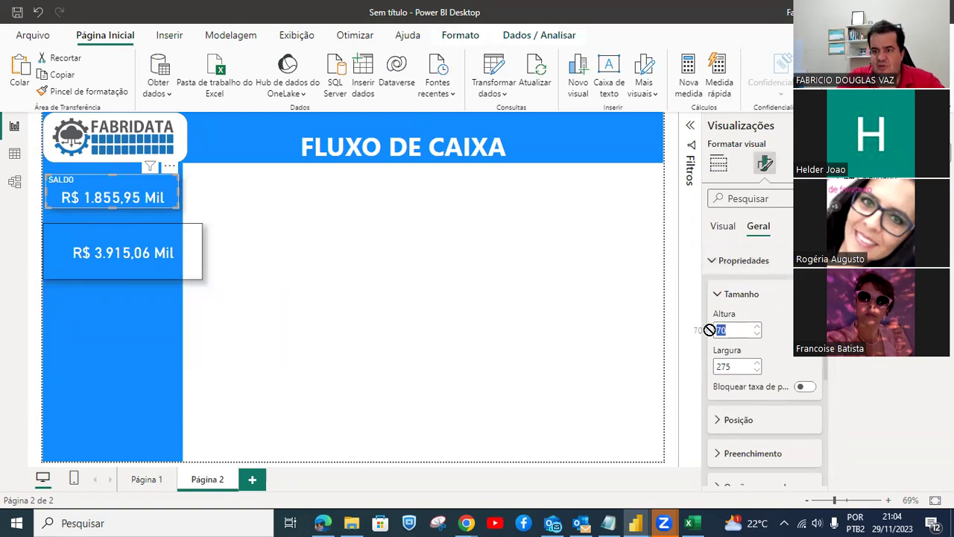
{"action": "left_click", "coordinate": [134, 237]}
{"action": "left_click", "coordinate": [758, 226]}
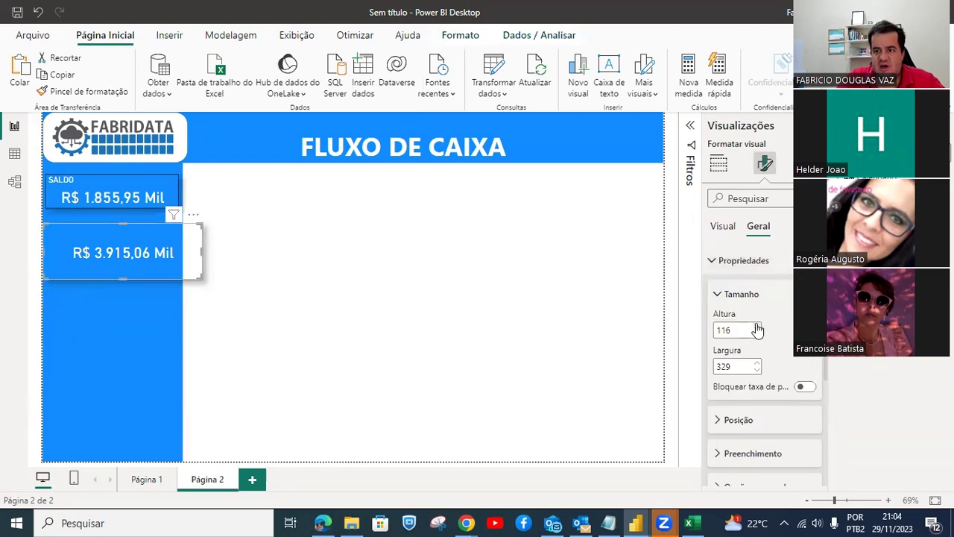
{"action": "left_click_drag", "start_coordinate": [746, 365], "coordinate": [628, 366]}
{"action": "type", "text": "275"}
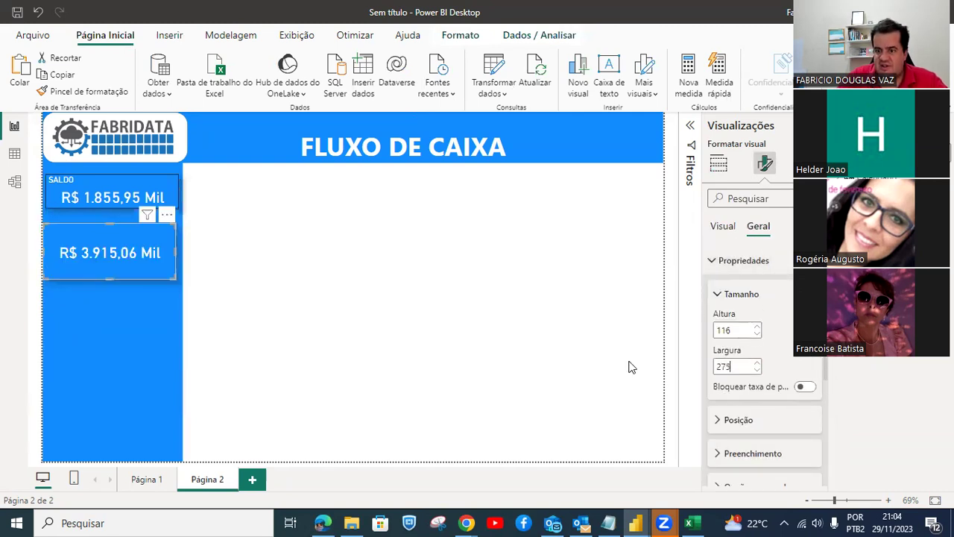
{"action": "left_click_drag", "start_coordinate": [739, 331], "coordinate": [675, 329]}
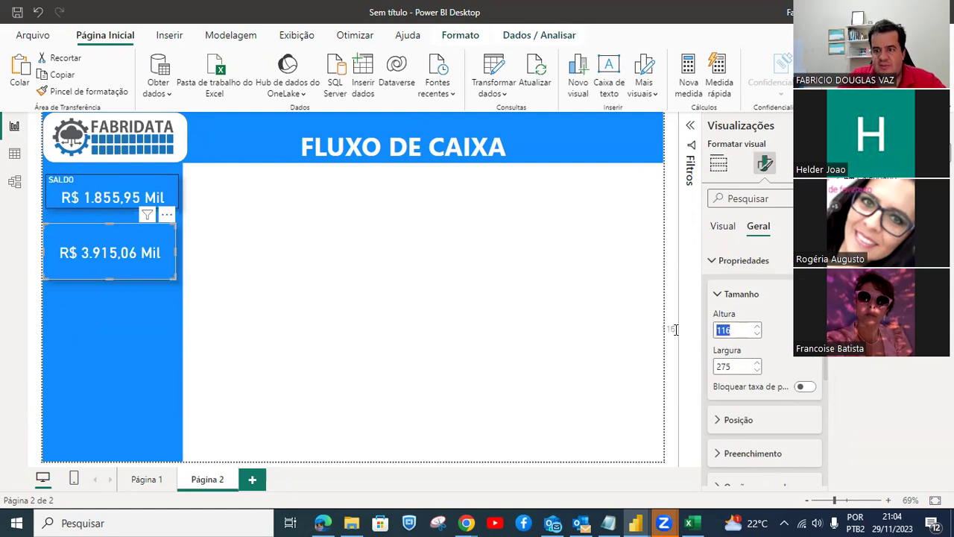
{"action": "type", "text": "70"}
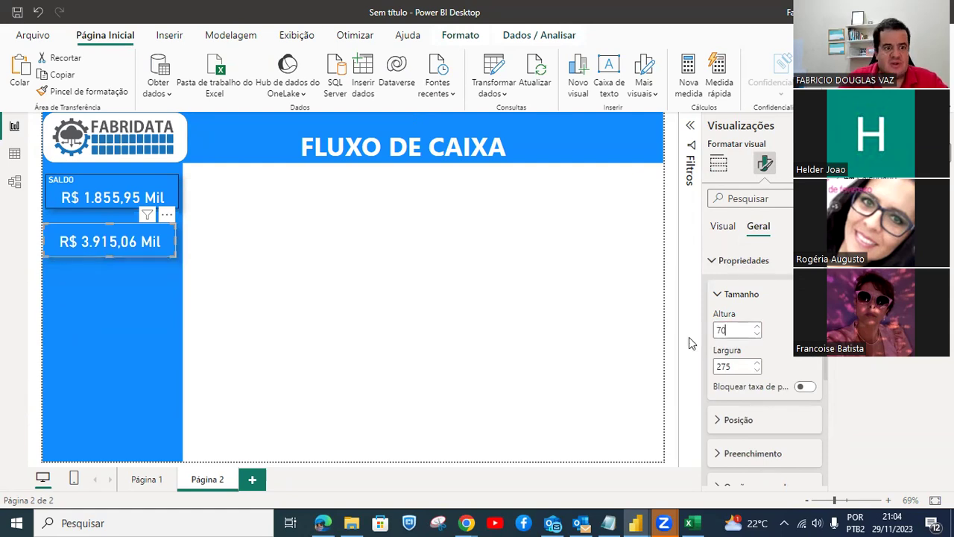
Enter "Entradas" as the title text of the Total Entradas card.
{"action": "left_click", "coordinate": [720, 264]}
{"action": "left_click", "coordinate": [730, 291]}
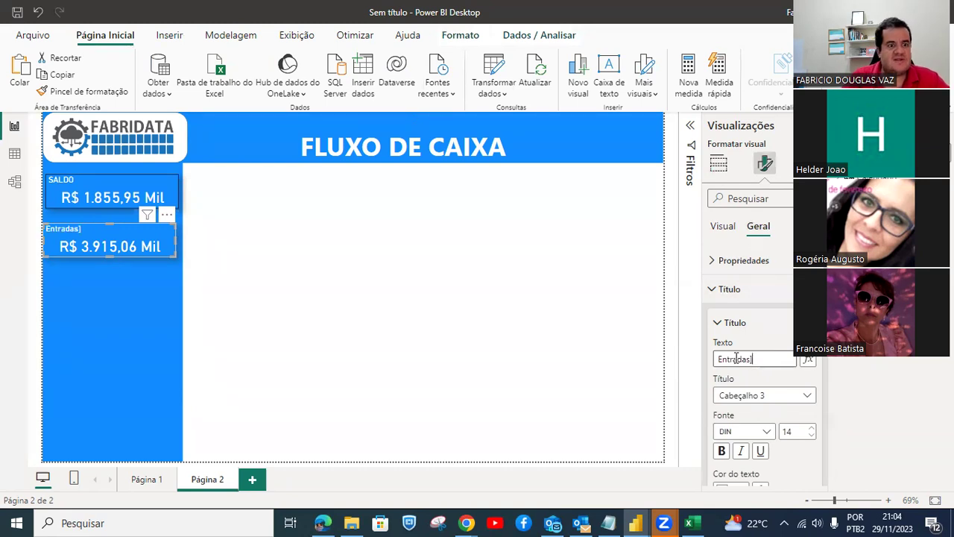
{"action": "key", "text": "BackSpace"}
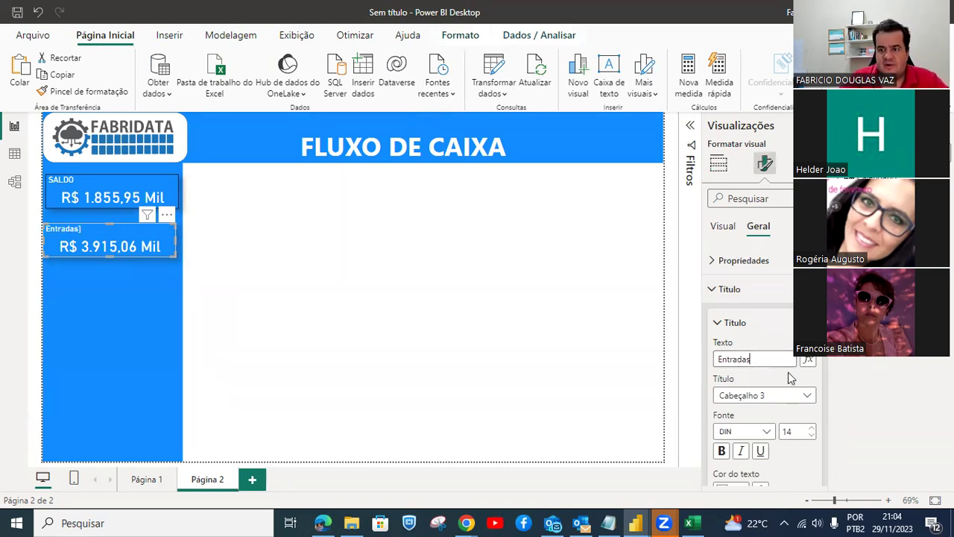
{"action": "left_click", "coordinate": [206, 291]}
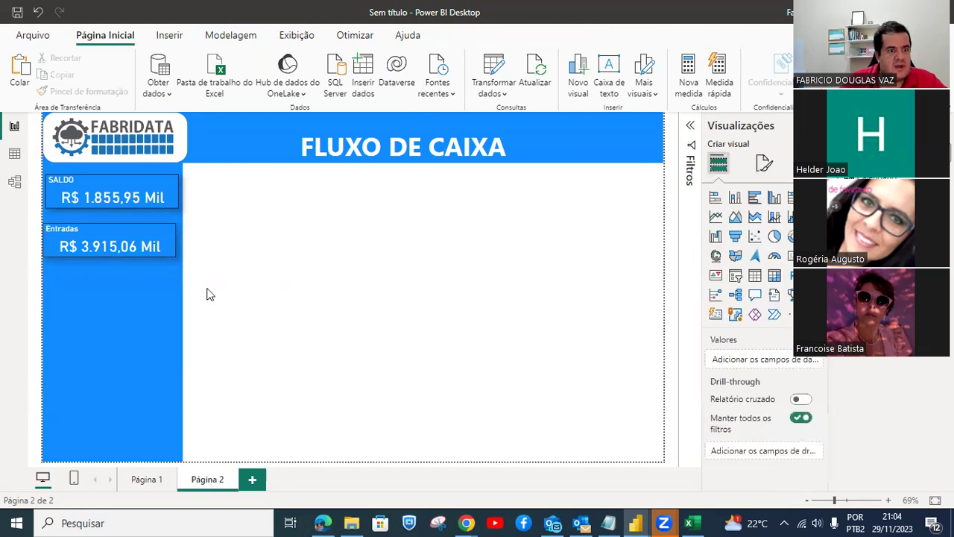
Change the title text of the card below SALDO to "ENTRADAS" in capitals.
{"action": "left_click", "coordinate": [117, 185]}
{"action": "left_click", "coordinate": [113, 246]}
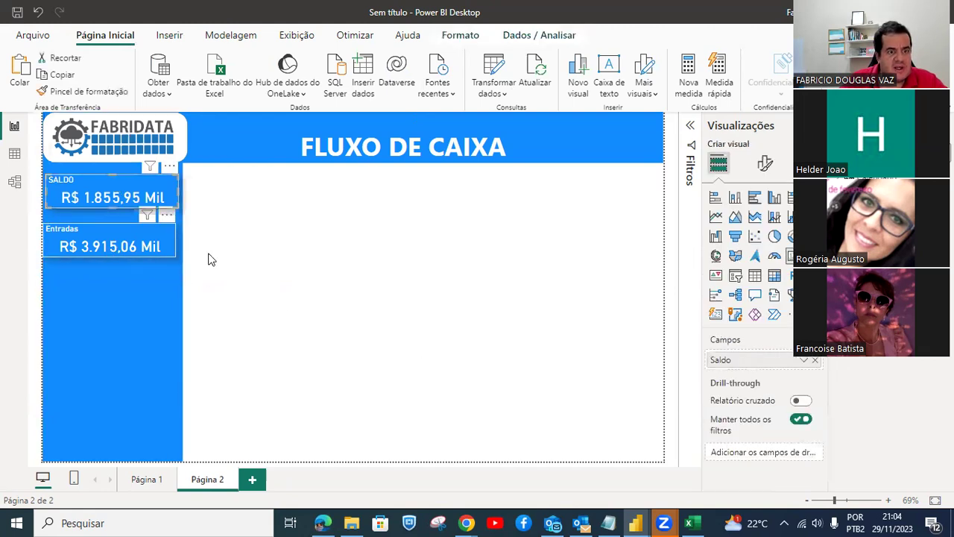
{"action": "left_click", "coordinate": [765, 163]}
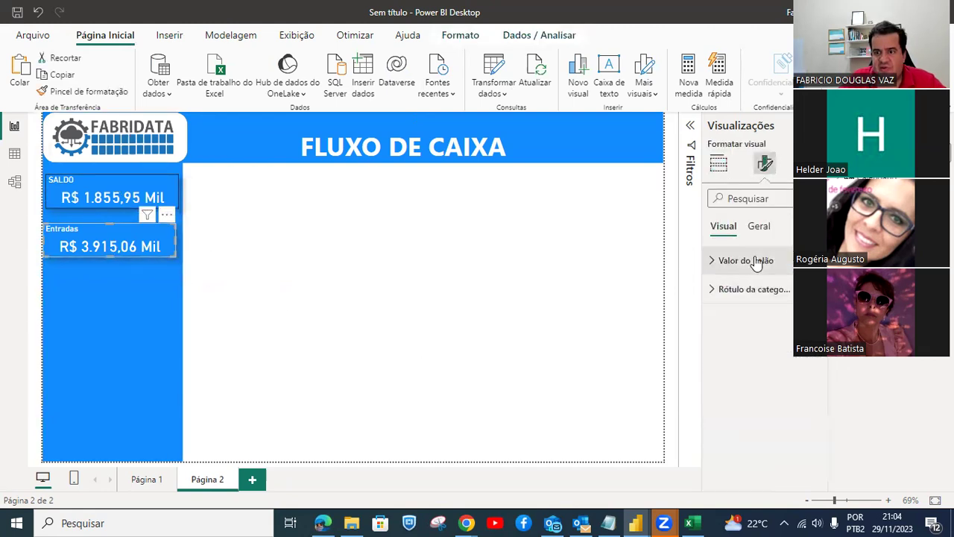
{"action": "left_click", "coordinate": [761, 231]}
{"action": "left_click", "coordinate": [760, 297]}
{"action": "left_click_drag", "start_coordinate": [760, 359], "coordinate": [628, 368]}
{"action": "type", "text": "ENTRADAS"}
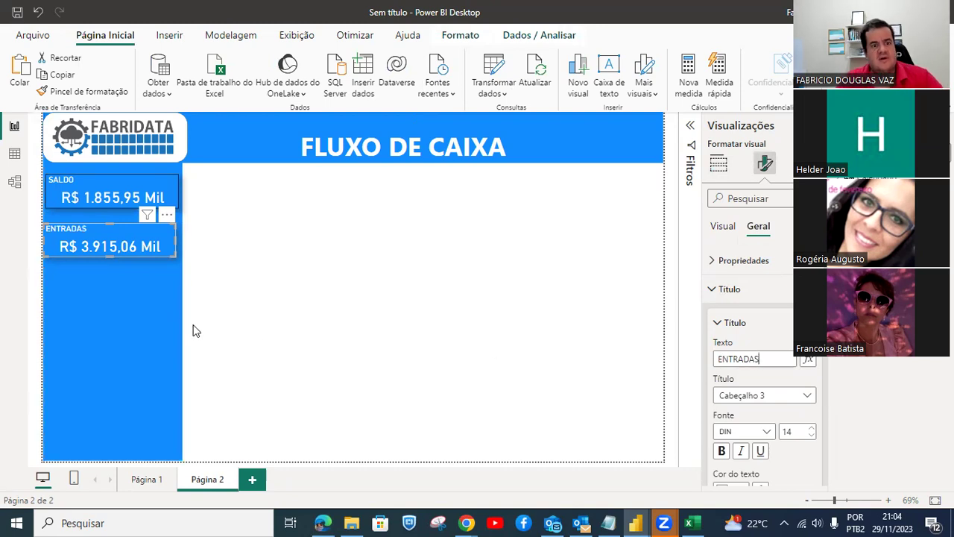
{"action": "left_click", "coordinate": [264, 330]}
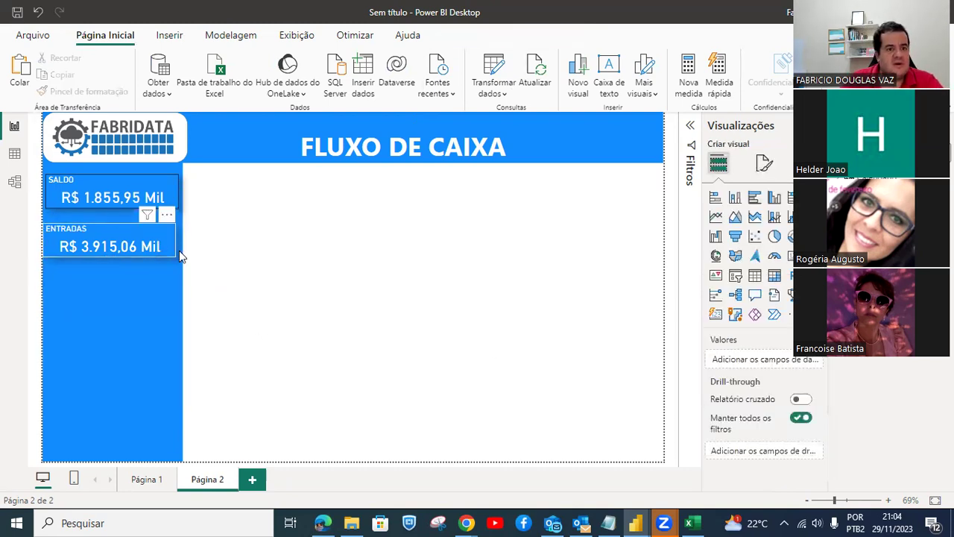
Nudge the ENTRADAS card sideways to align with the SALDO card and move it up directly beneath it.
{"action": "left_click", "coordinate": [176, 252]}
{"action": "key", "text": "Right"}
{"action": "key", "text": "Right"}
{"action": "key", "text": "Right"}
{"action": "key", "text": "Right"}
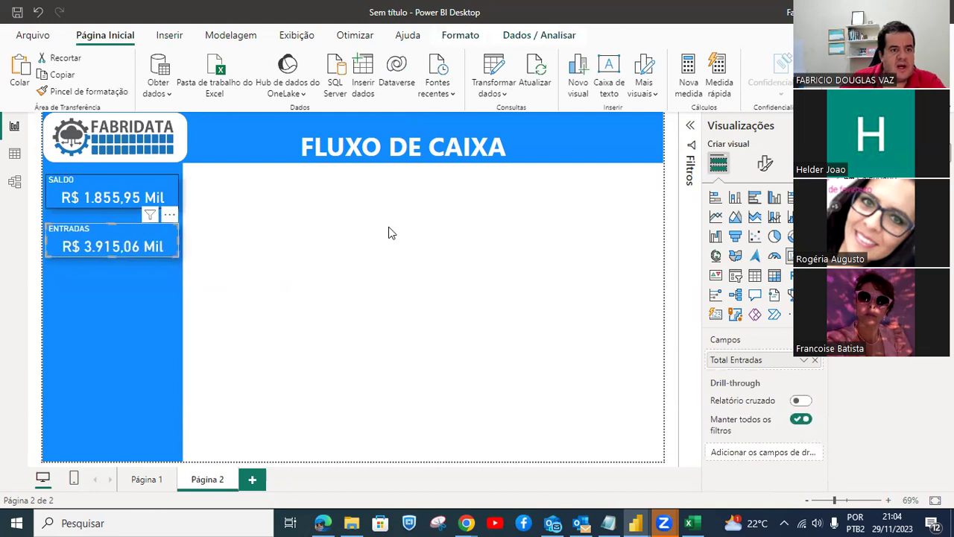
{"action": "left_click", "coordinate": [313, 246]}
{"action": "left_click_drag", "start_coordinate": [167, 245], "coordinate": [169, 232]}
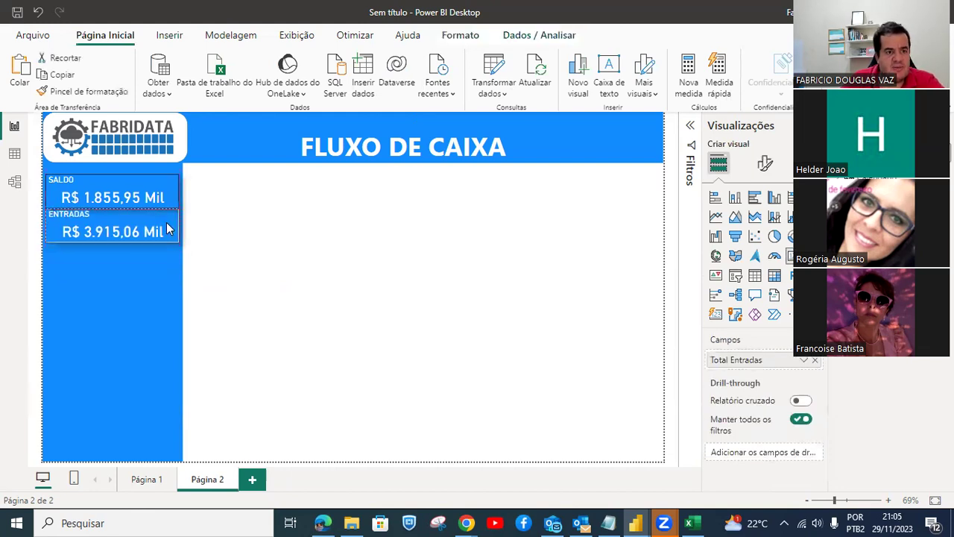
Nudge the ENTRADAS card down to leave a small gap beneath the SALDO card.
{"action": "key", "text": "Down"}
{"action": "key", "text": "Down"}
{"action": "key", "text": "Down"}
{"action": "key", "text": "Down"}
{"action": "key", "text": "Down"}
{"action": "key", "text": "Down"}
{"action": "key", "text": "Down"}
{"action": "key", "text": "Down"}
{"action": "key", "text": "Down"}
{"action": "left_click", "coordinate": [241, 254]}
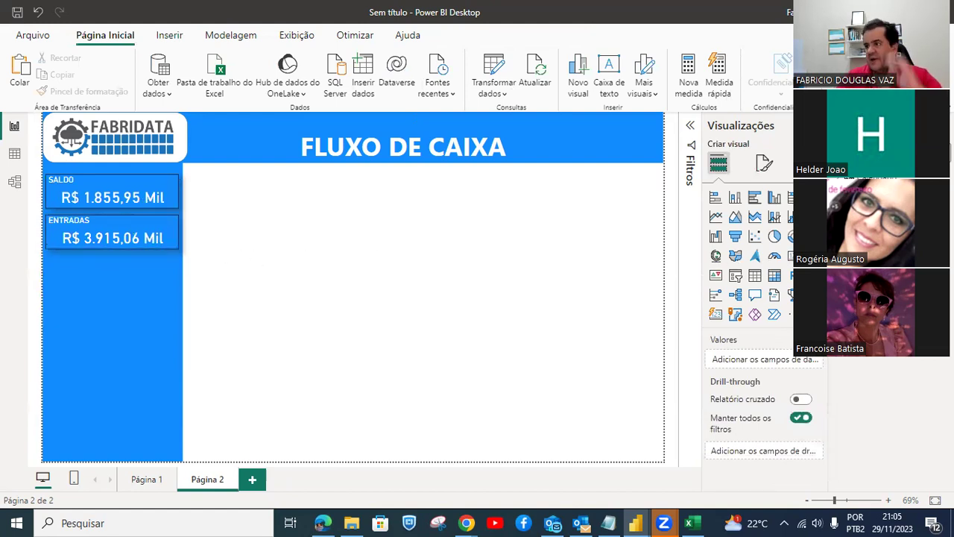
Duplicate the ENTRADAS card directly below the original and replace the copy's field with Total Saidas.
{"action": "left_click", "coordinate": [126, 229]}
{"action": "key", "text": "ctrl+c"}
{"action": "key", "text": "ctrl+v"}
{"action": "left_click_drag", "start_coordinate": [126, 229], "coordinate": [130, 273]}
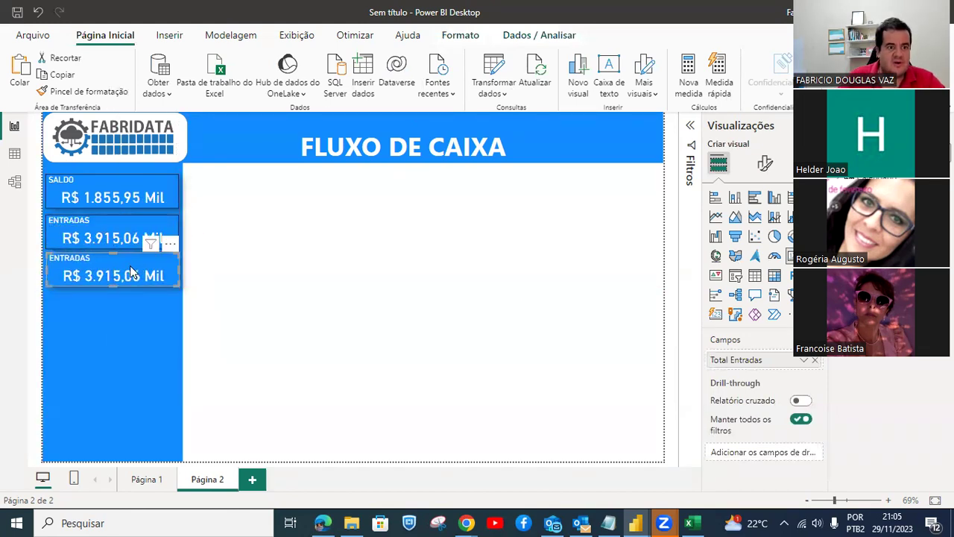
{"action": "key", "text": "Down"}
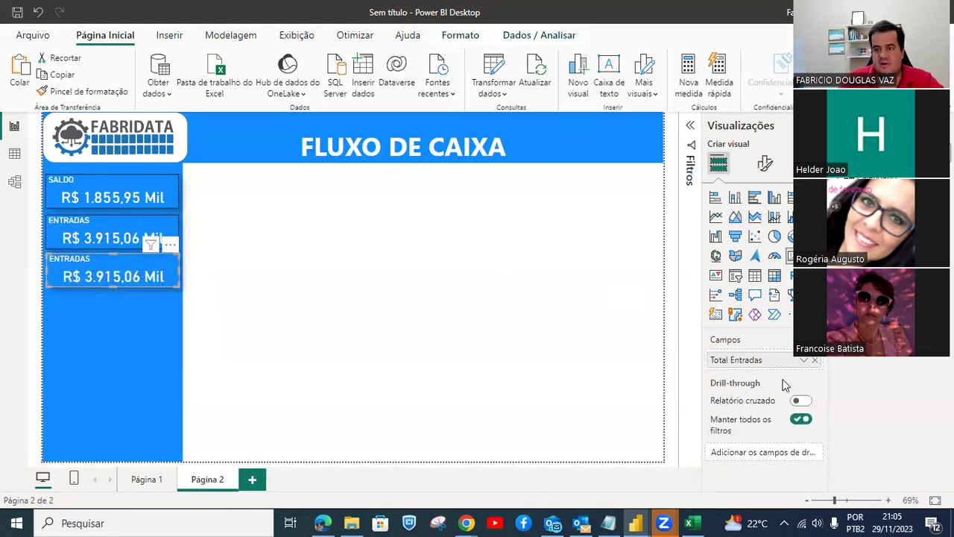
{"action": "left_click", "coordinate": [814, 360]}
{"action": "left_click_drag", "start_coordinate": [827, 361], "coordinate": [761, 359]}
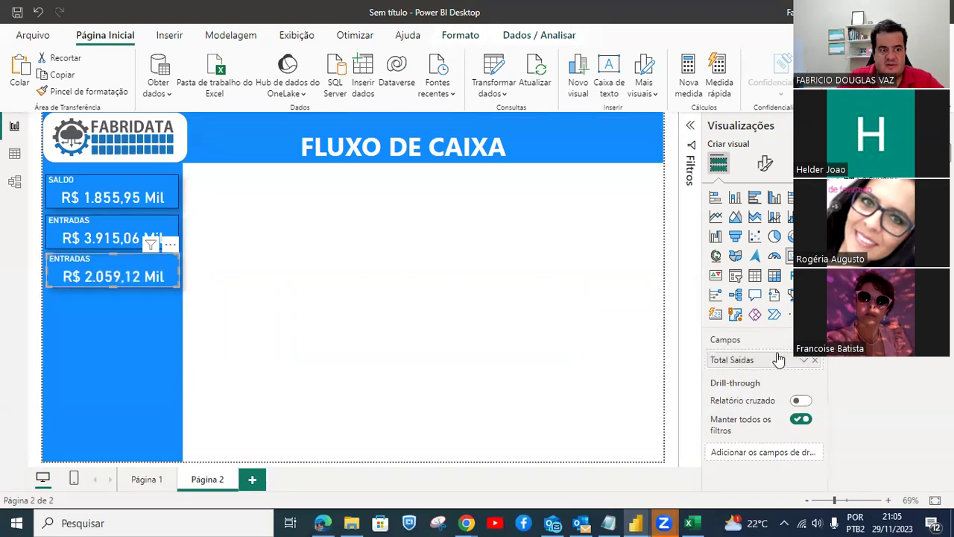
Change the title text of the Total Saidas card to SÁIDAS.
{"action": "left_click", "coordinate": [764, 165]}
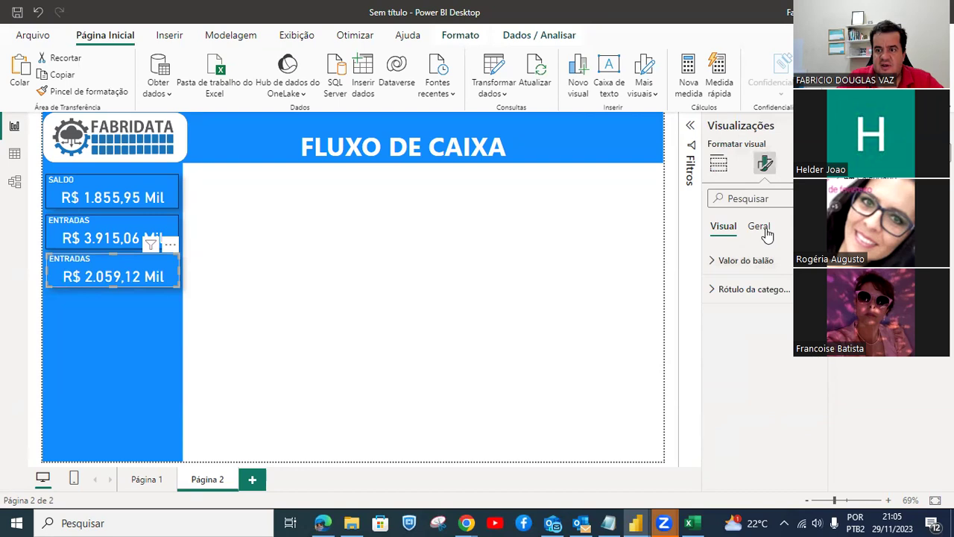
{"action": "left_click", "coordinate": [764, 227]}
{"action": "left_click", "coordinate": [764, 297]}
{"action": "left_click_drag", "start_coordinate": [763, 356], "coordinate": [638, 370]}
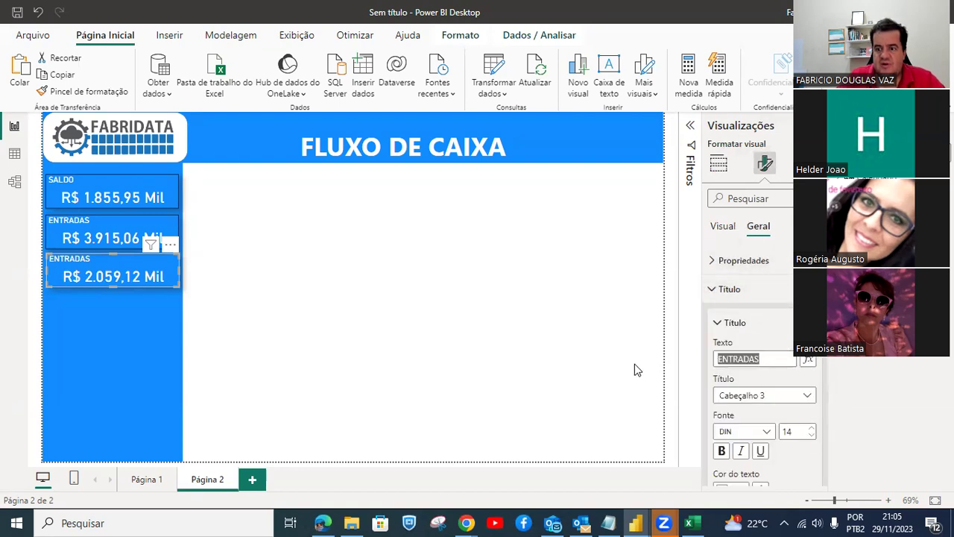
{"action": "type", "text": "SA"}
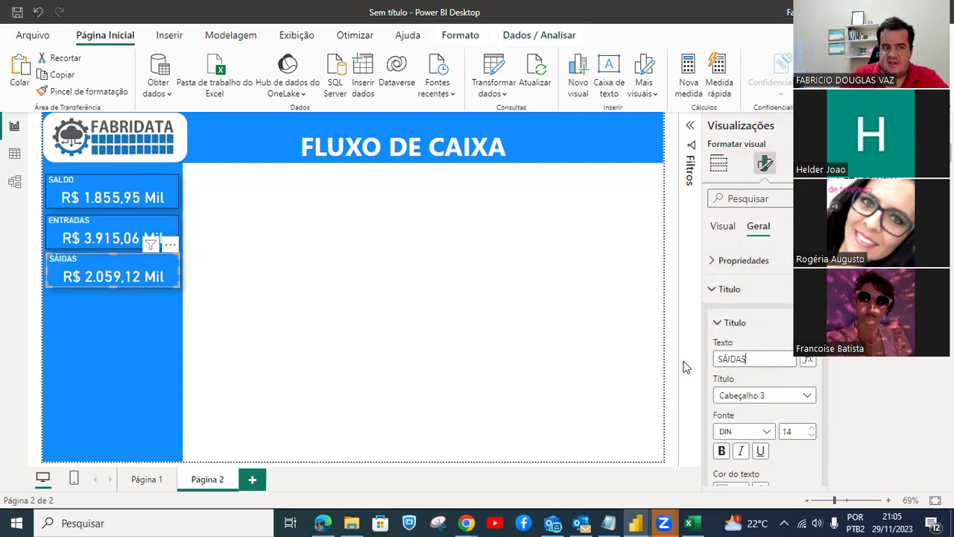
{"action": "left_click", "coordinate": [303, 340]}
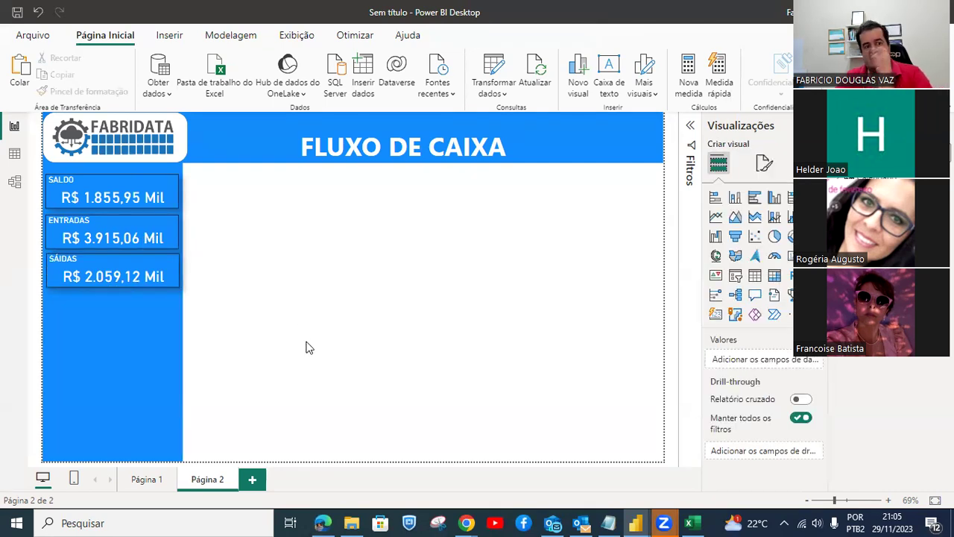
Duplicate the SÁIDAS card directly below the original and replace the copy's field with Margem de Lucro.
{"action": "left_click", "coordinate": [170, 273]}
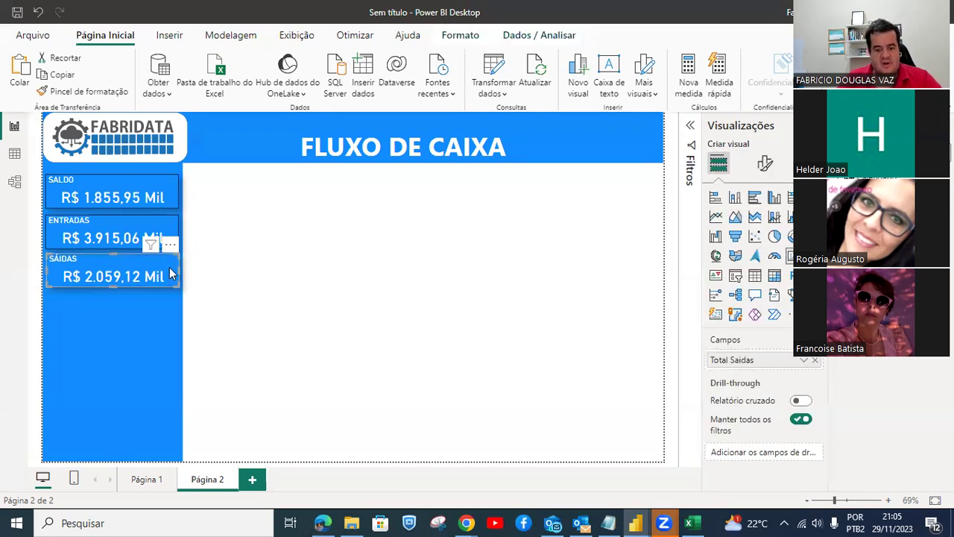
{"action": "key", "text": "ctrl+c"}
{"action": "key", "text": "ctrl+v"}
{"action": "left_click_drag", "start_coordinate": [175, 277], "coordinate": [165, 305]}
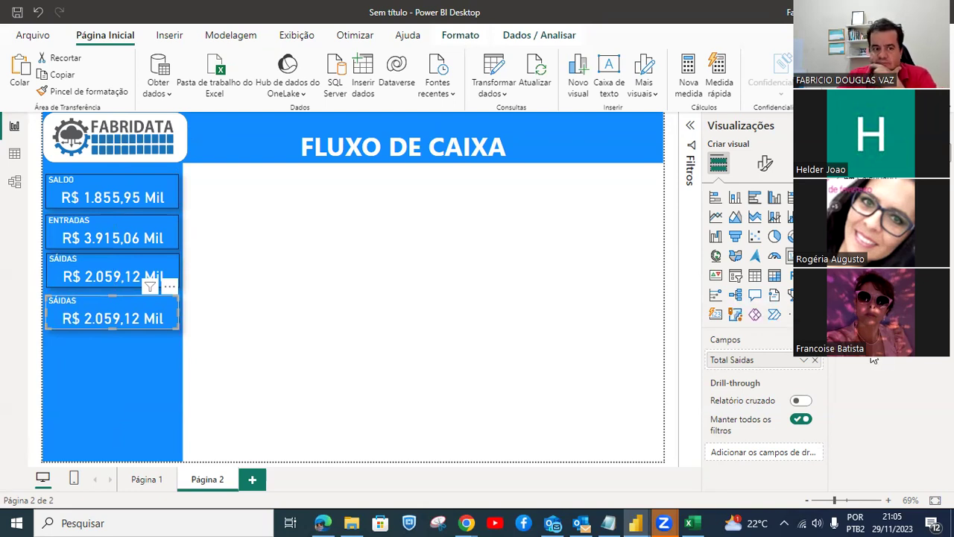
{"action": "left_click", "coordinate": [815, 360]}
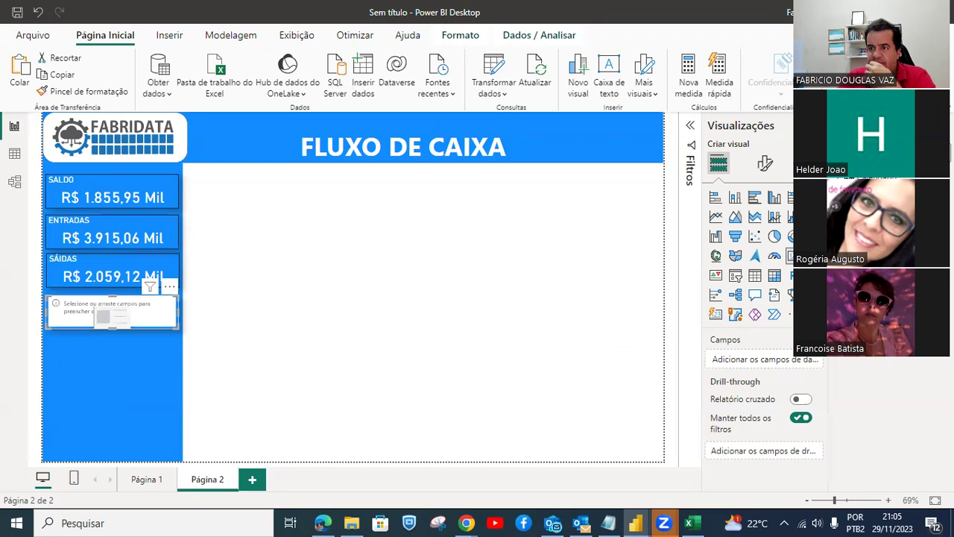
{"action": "left_click_drag", "start_coordinate": [872, 358], "coordinate": [738, 361]}
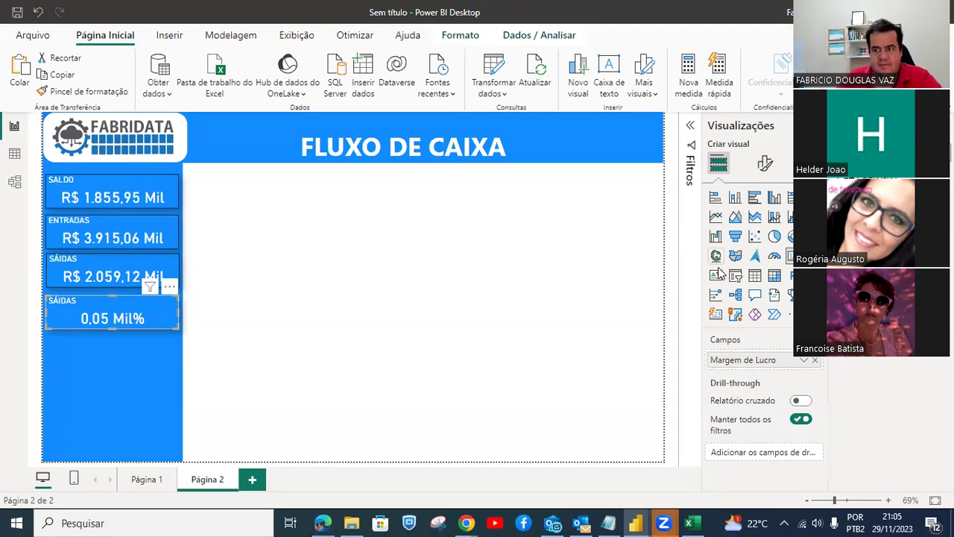
Check the Margem de Lucro measure's format and compare the new card with its counterpart on Página 1.
{"action": "left_click", "coordinate": [765, 164]}
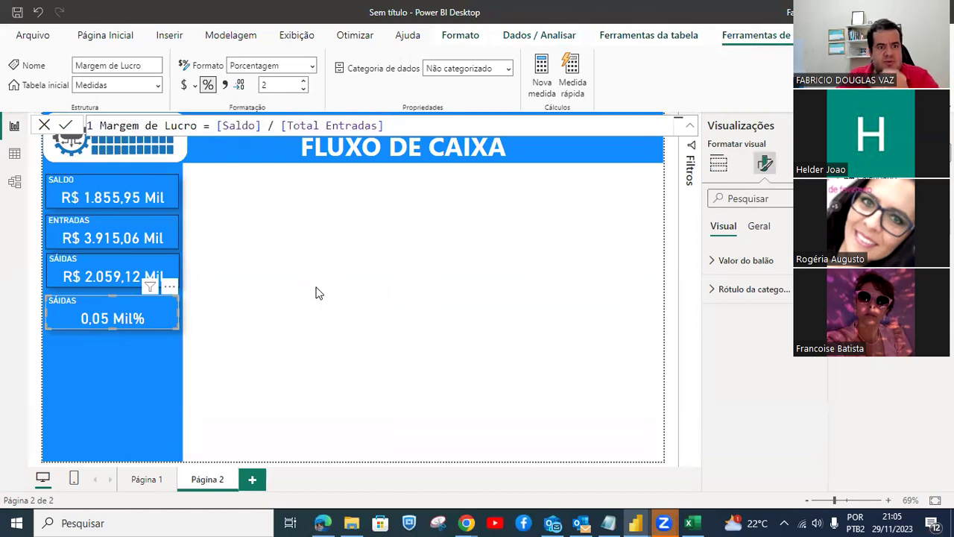
{"action": "left_click", "coordinate": [147, 483]}
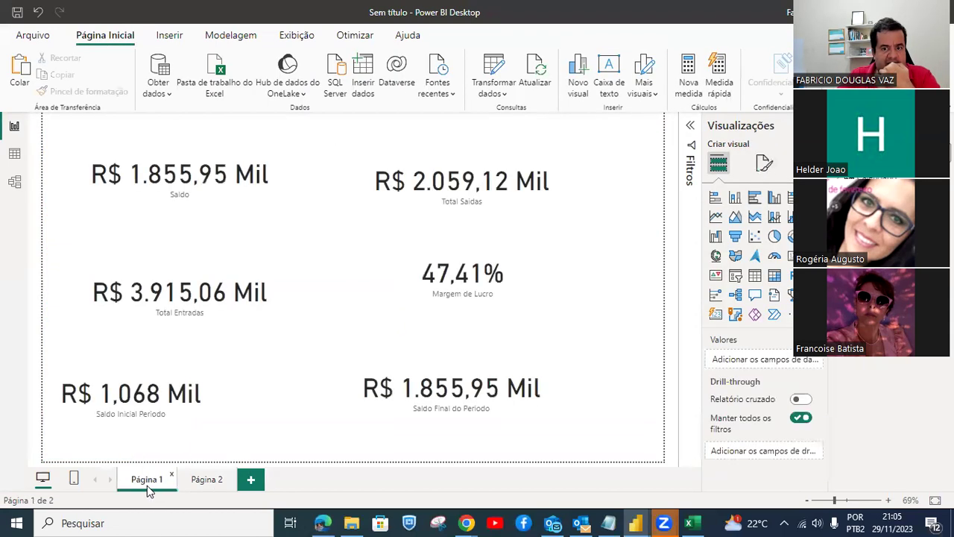
{"action": "left_click", "coordinate": [517, 296]}
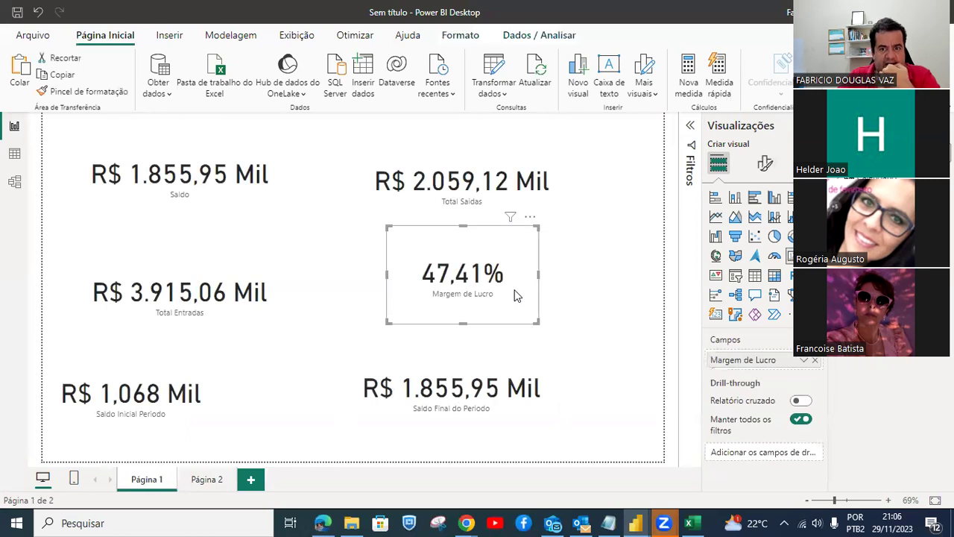
{"action": "left_click", "coordinate": [202, 483]}
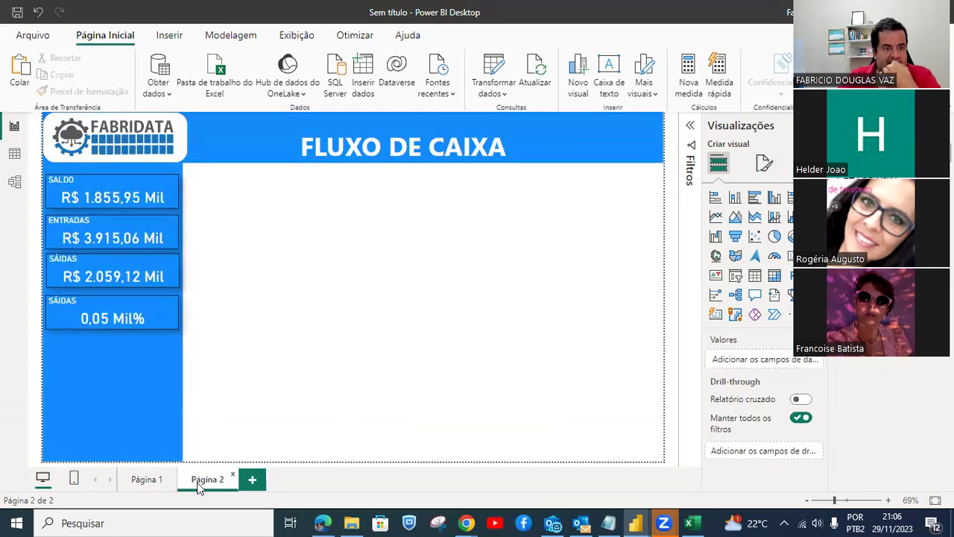
Set the display units of the Margem de Lucro card's callout value on Página 2 to Auto.
{"action": "left_click", "coordinate": [117, 313]}
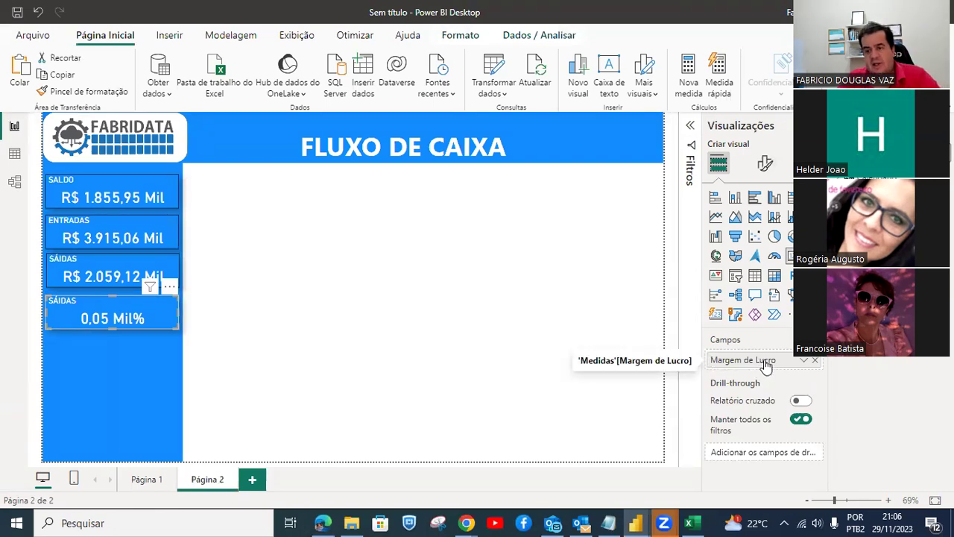
{"action": "left_click", "coordinate": [765, 163]}
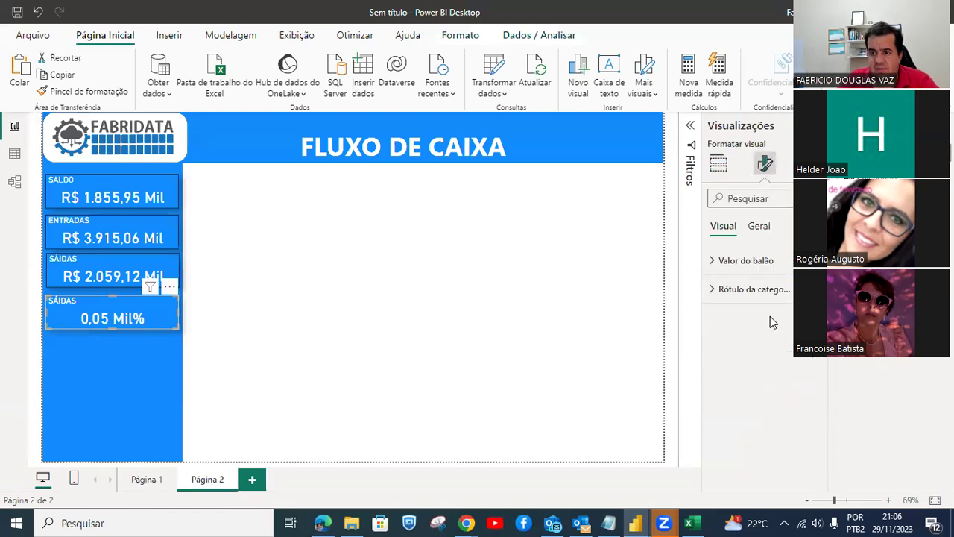
{"action": "left_click", "coordinate": [768, 260]}
{"action": "scroll", "coordinate": [786, 366], "scroll_direction": "down", "scroll_amount": 2}
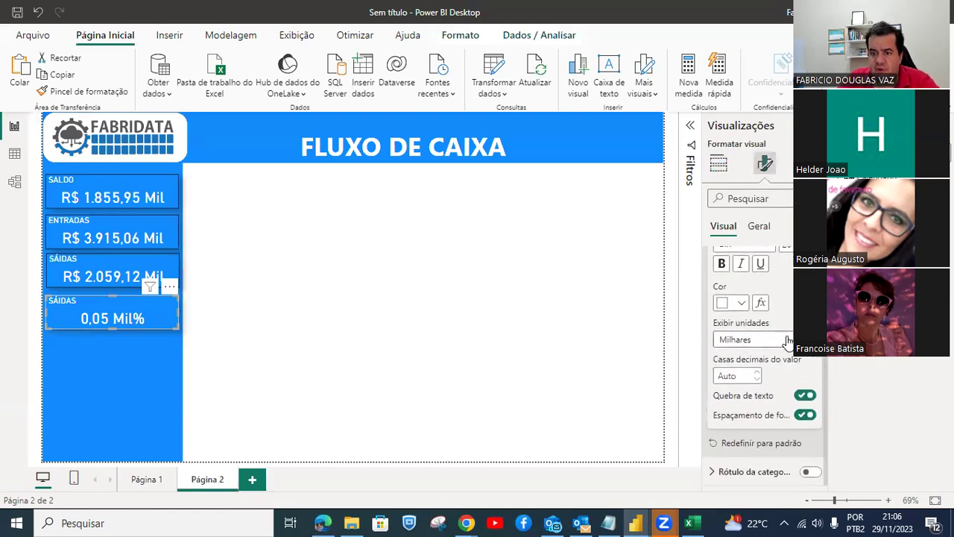
{"action": "left_click", "coordinate": [787, 340]}
{"action": "left_click", "coordinate": [771, 356]}
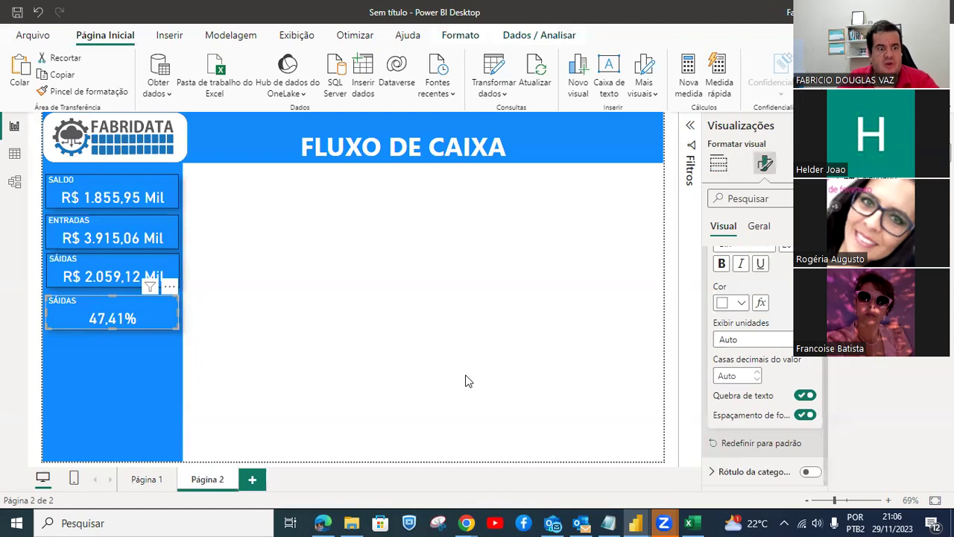
{"action": "left_click", "coordinate": [414, 362]}
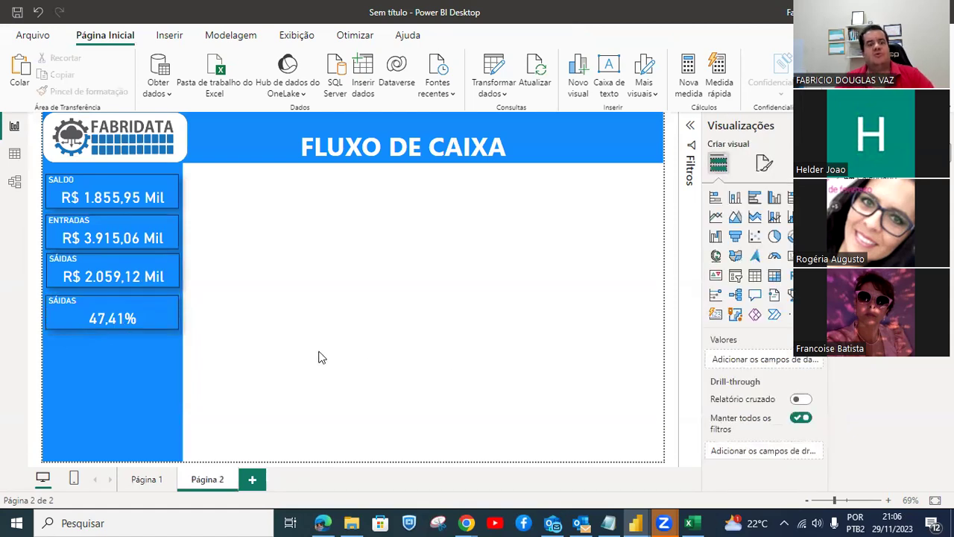
Change the title text of the Margem de Lucro card to MARGEM.
{"action": "left_click", "coordinate": [155, 313]}
{"action": "left_click", "coordinate": [764, 163]}
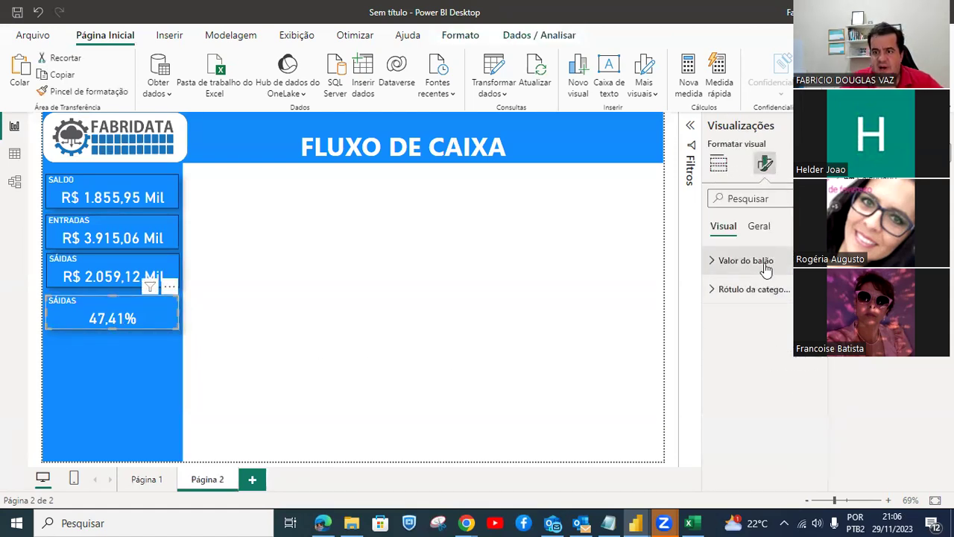
{"action": "left_click", "coordinate": [766, 262]}
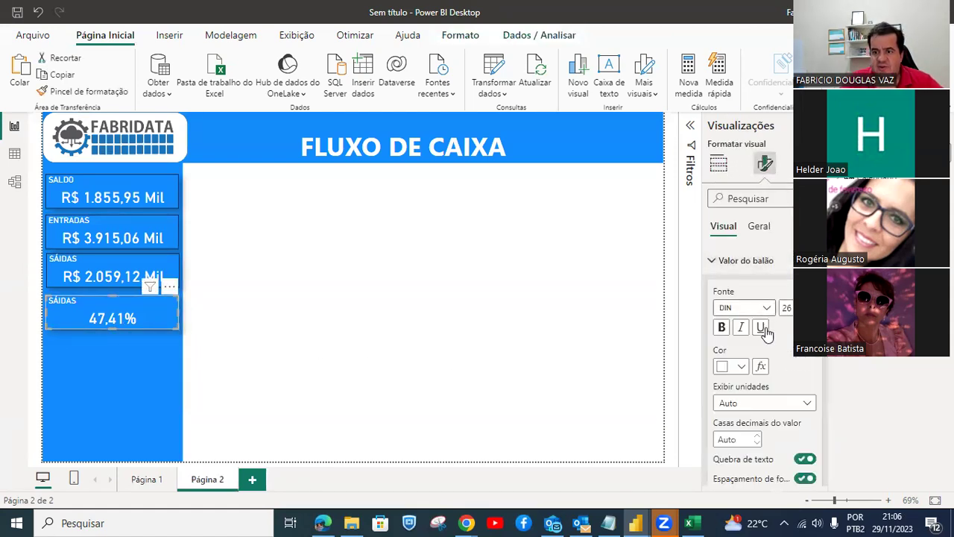
{"action": "left_click", "coordinate": [764, 260]}
{"action": "left_click", "coordinate": [760, 228]}
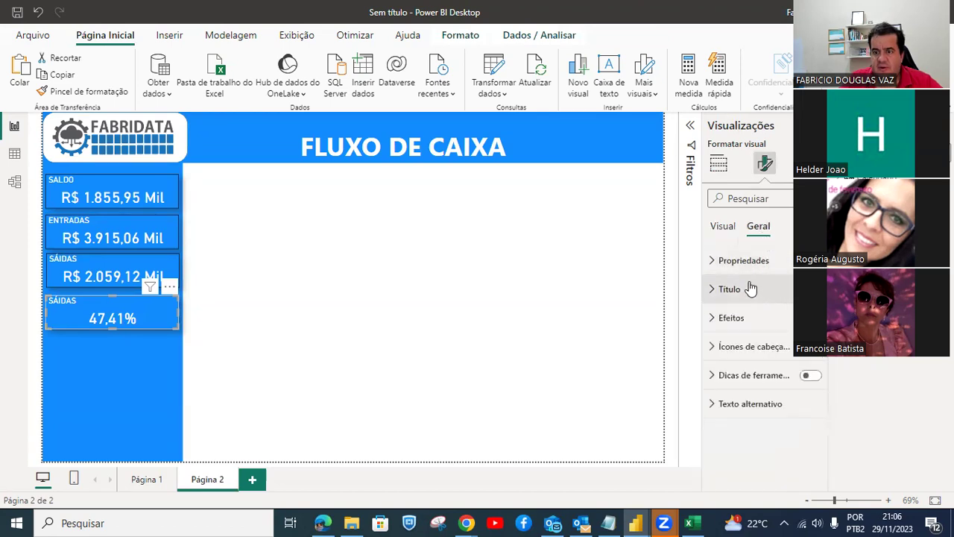
{"action": "left_click", "coordinate": [751, 288]}
{"action": "left_click_drag", "start_coordinate": [768, 359], "coordinate": [641, 363]}
{"action": "type", "text": "MARGEM"}
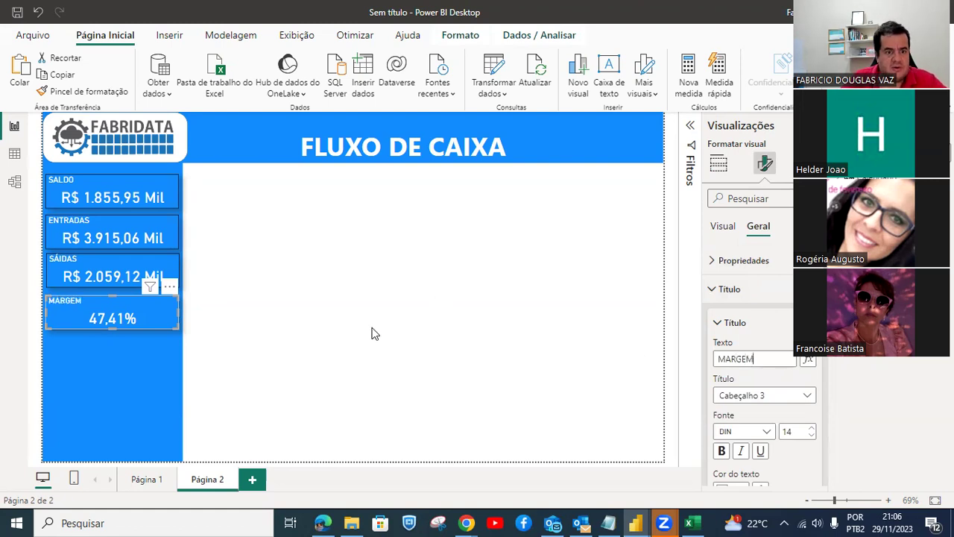
Duplicate the MARGEM card directly below the original and replace the copy's field with Saldo Inicial Periodo.
{"action": "left_click", "coordinate": [176, 319]}
{"action": "key", "text": "ctrl+c"}
{"action": "key", "text": "ctrl+v"}
{"action": "left_click_drag", "start_coordinate": [174, 319], "coordinate": [170, 350]}
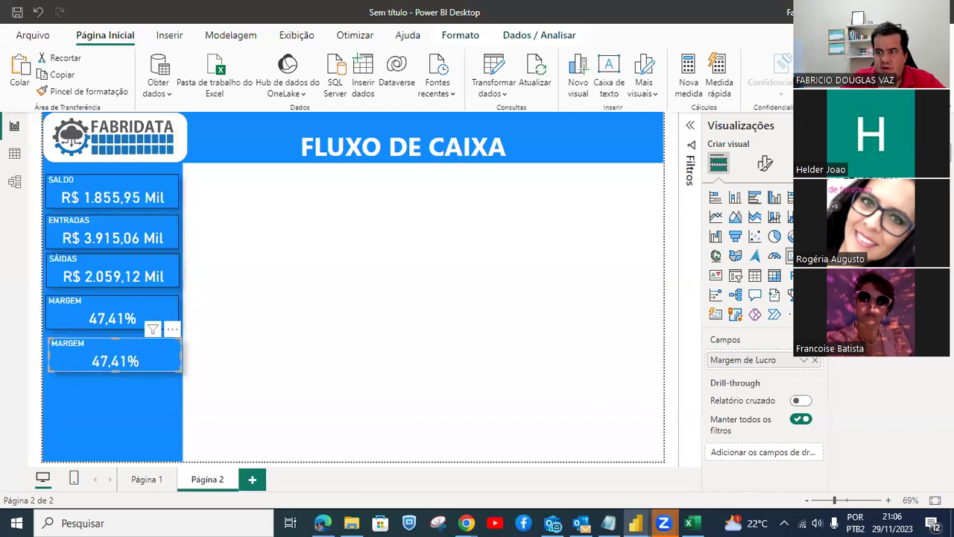
{"action": "left_click", "coordinate": [814, 360]}
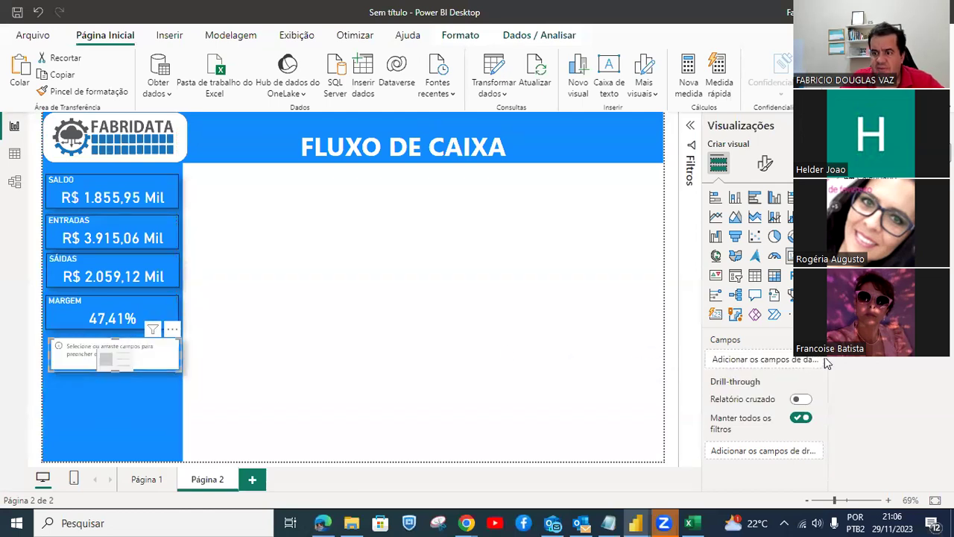
{"action": "left_click_drag", "start_coordinate": [879, 357], "coordinate": [760, 360]}
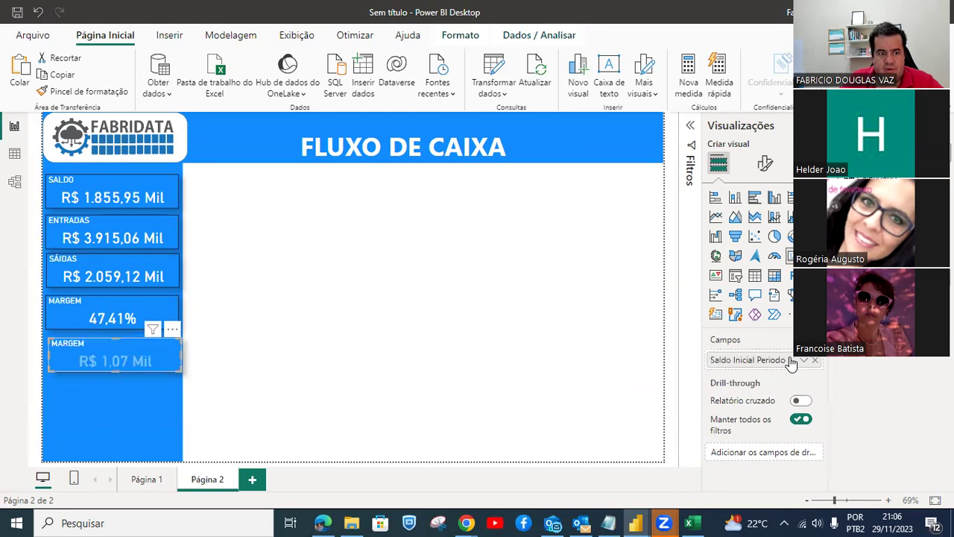
Change the title text of the Saldo Inicial Periodo card to SALDO INICIAL.
{"action": "left_click", "coordinate": [766, 163]}
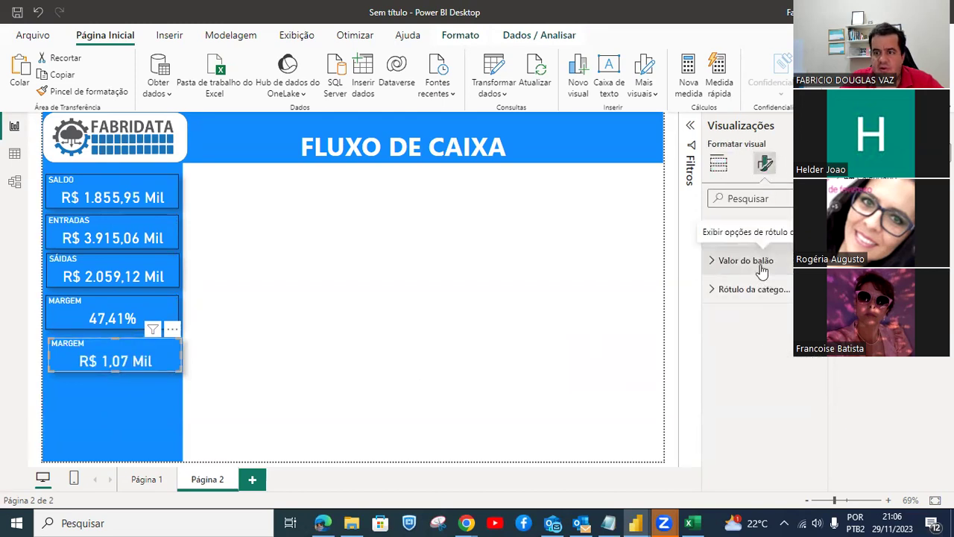
{"action": "left_click", "coordinate": [762, 268]}
{"action": "left_click", "coordinate": [738, 267]}
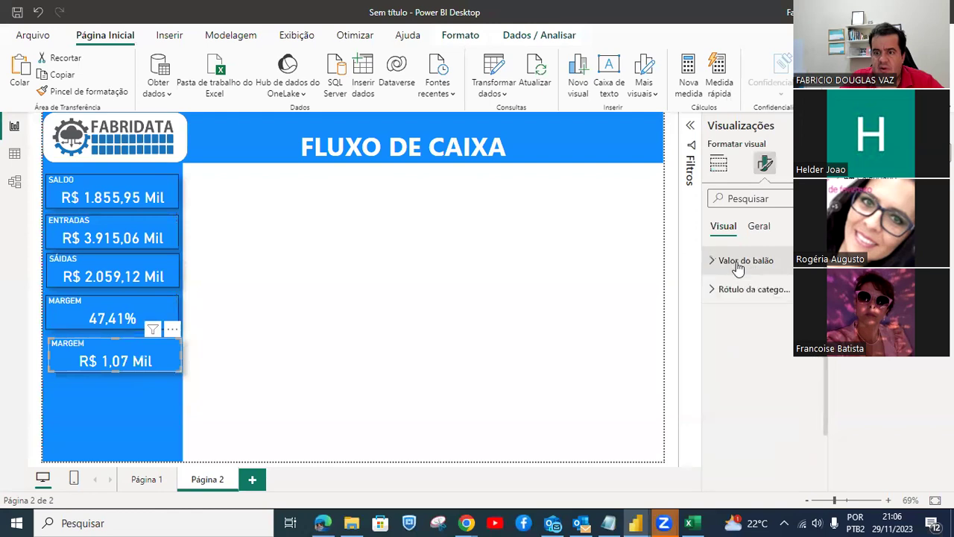
{"action": "left_click", "coordinate": [759, 226]}
{"action": "left_click", "coordinate": [729, 289]}
{"action": "double_click", "coordinate": [760, 359]}
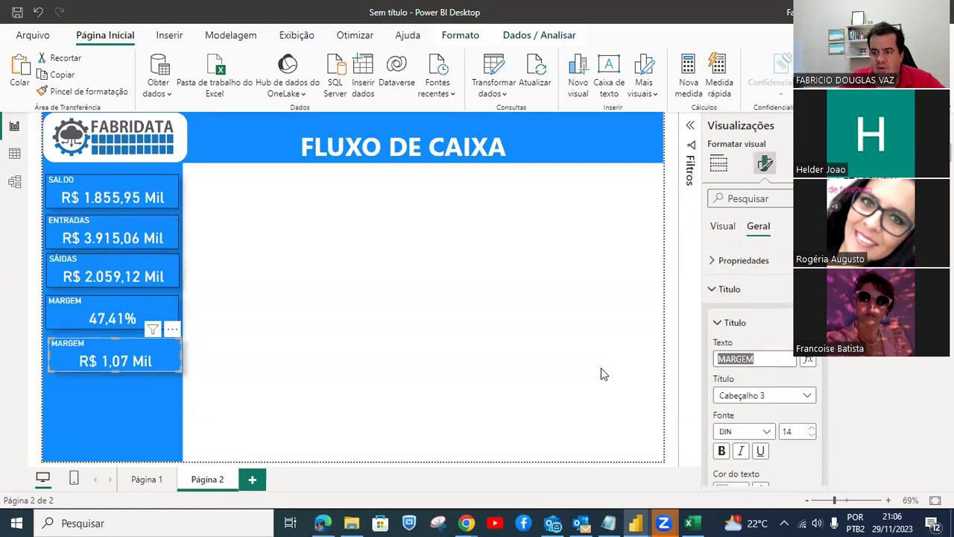
{"action": "type", "text": "SALDO INICIAL"}
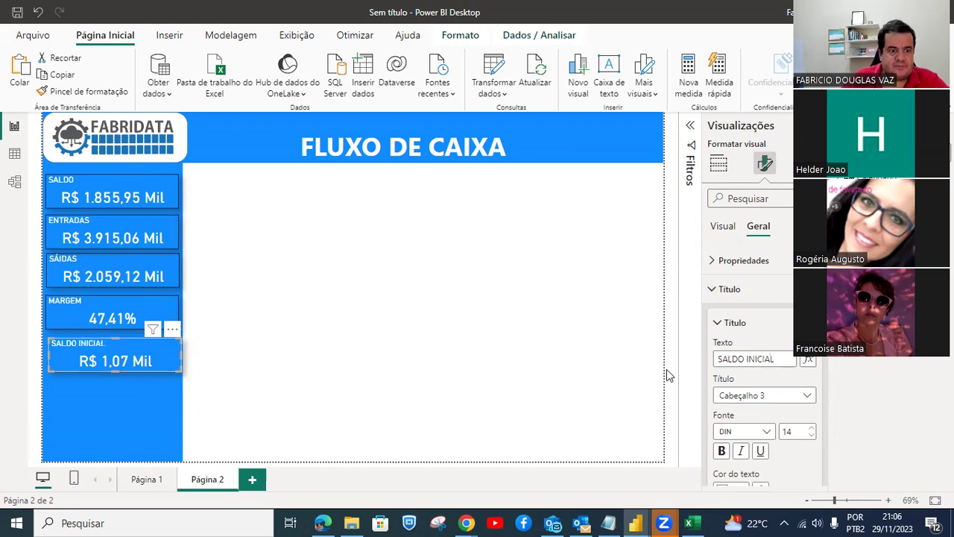
{"action": "left_click", "coordinate": [351, 328]}
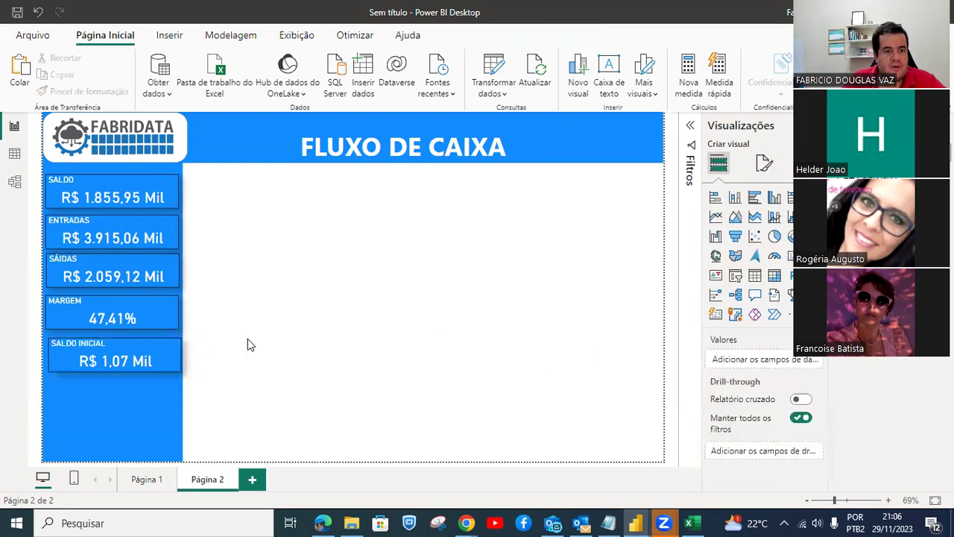
Duplicate the SALDO INICIAL card directly below the original and replace the copy's field with Saldo Final do Periodo.
{"action": "left_click", "coordinate": [168, 355]}
{"action": "key", "text": "ctrl+c"}
{"action": "key", "text": "ctrl+v"}
{"action": "left_click_drag", "start_coordinate": [170, 356], "coordinate": [166, 394]}
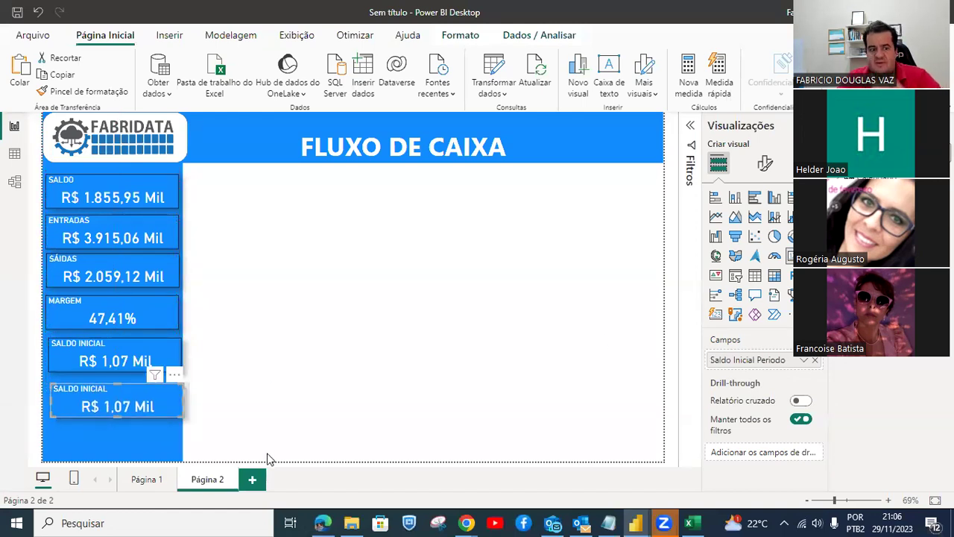
{"action": "left_click", "coordinate": [814, 360]}
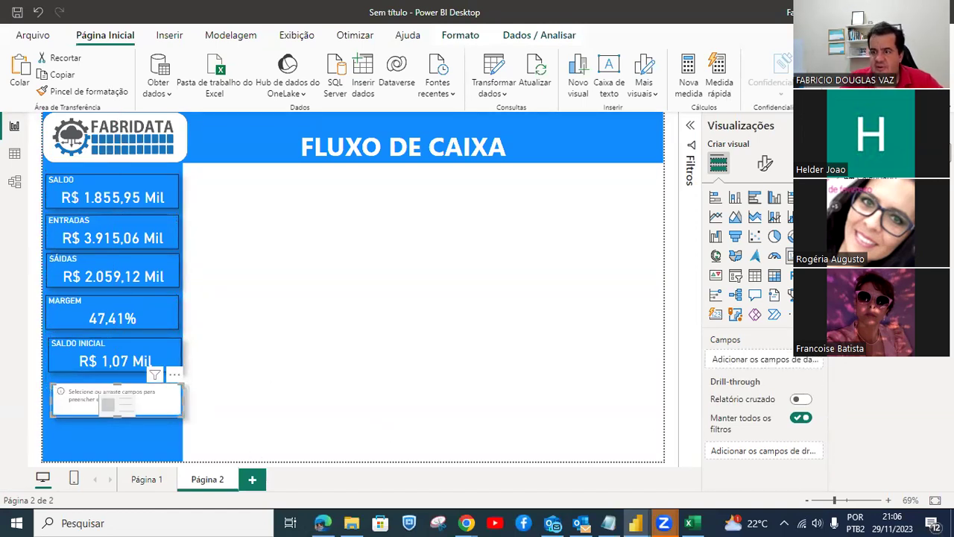
{"action": "left_click_drag", "start_coordinate": [880, 313], "coordinate": [790, 361]}
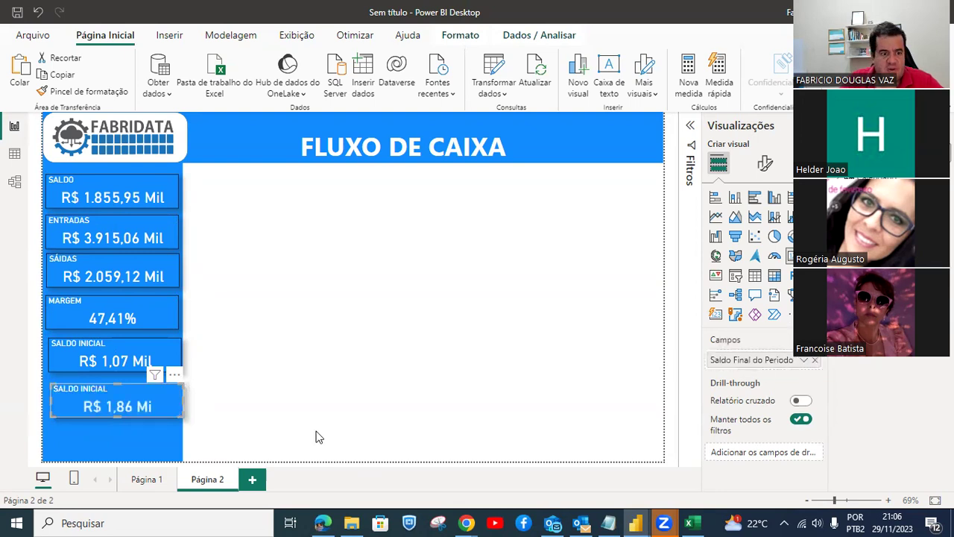
Change the title text of the duplicated card to SALDO FINAL and align the card with the MARGEM card above.
{"action": "left_click", "coordinate": [765, 164]}
{"action": "left_click", "coordinate": [764, 262]}
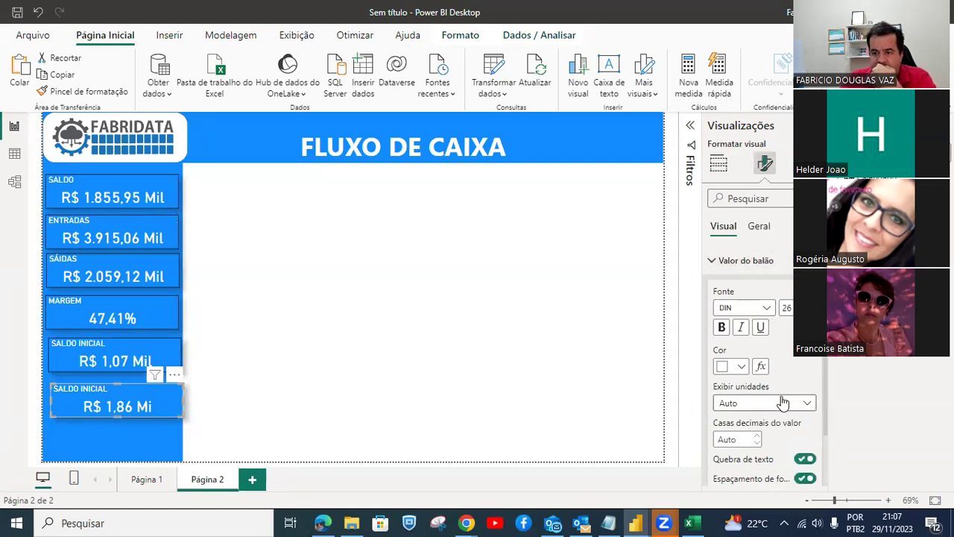
{"action": "left_click", "coordinate": [749, 260]}
{"action": "left_click", "coordinate": [760, 234]}
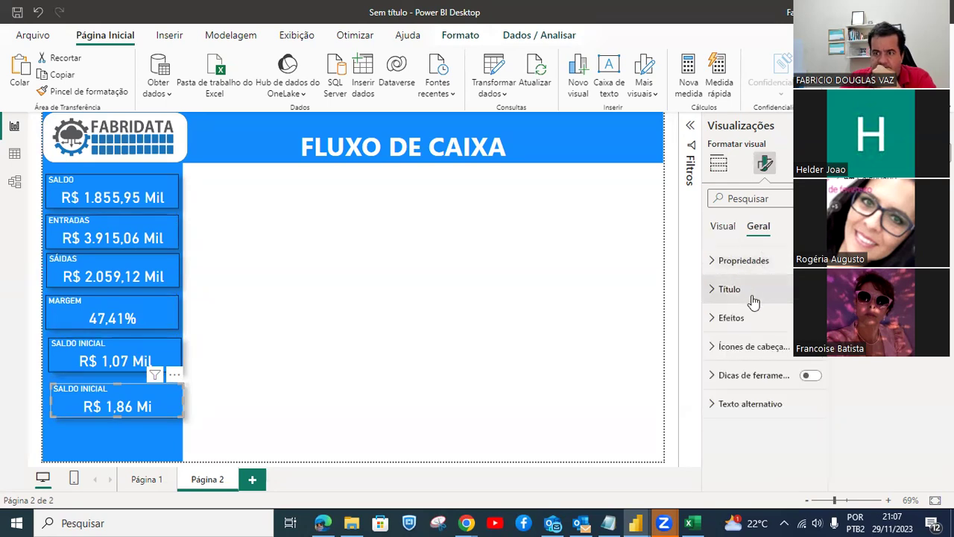
{"action": "left_click", "coordinate": [727, 289]}
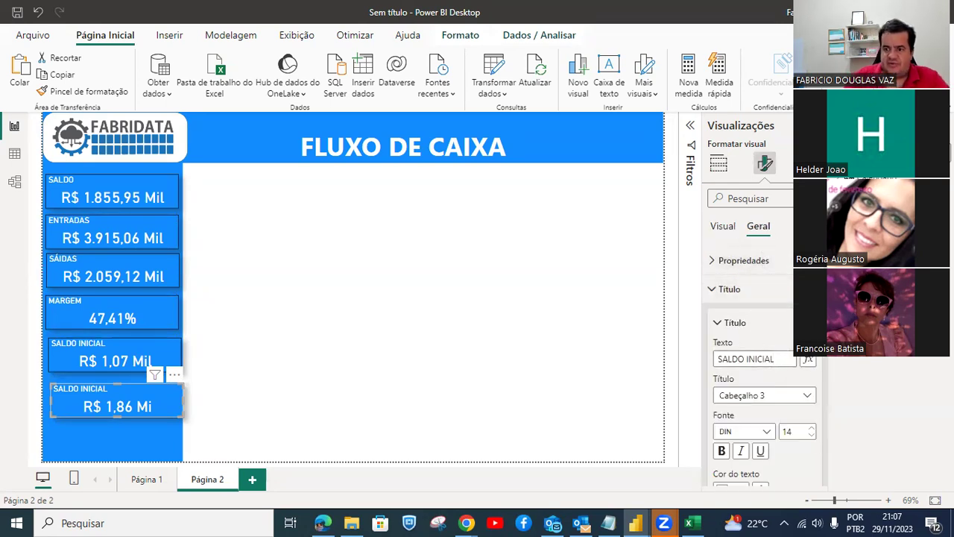
{"action": "type", "text": "I"}
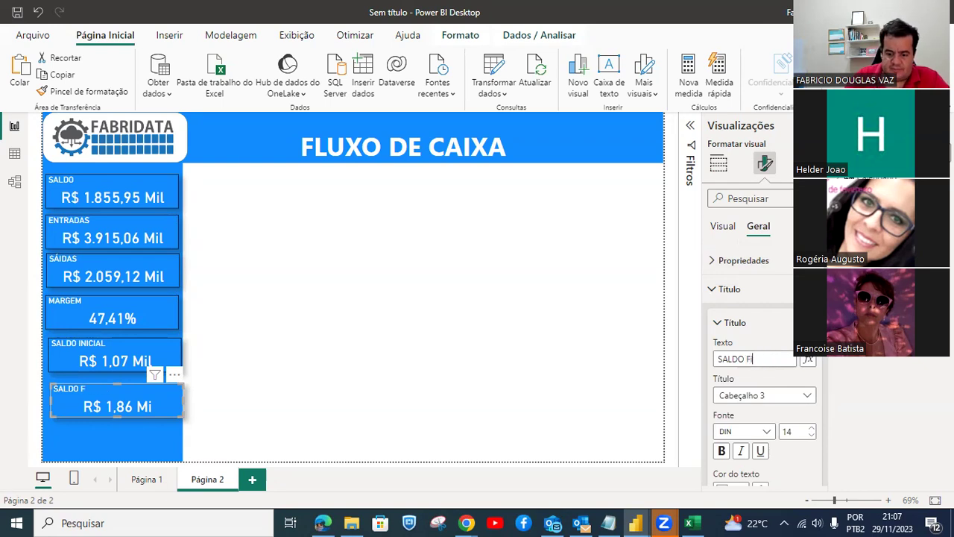
{"action": "type", "text": "NAL"}
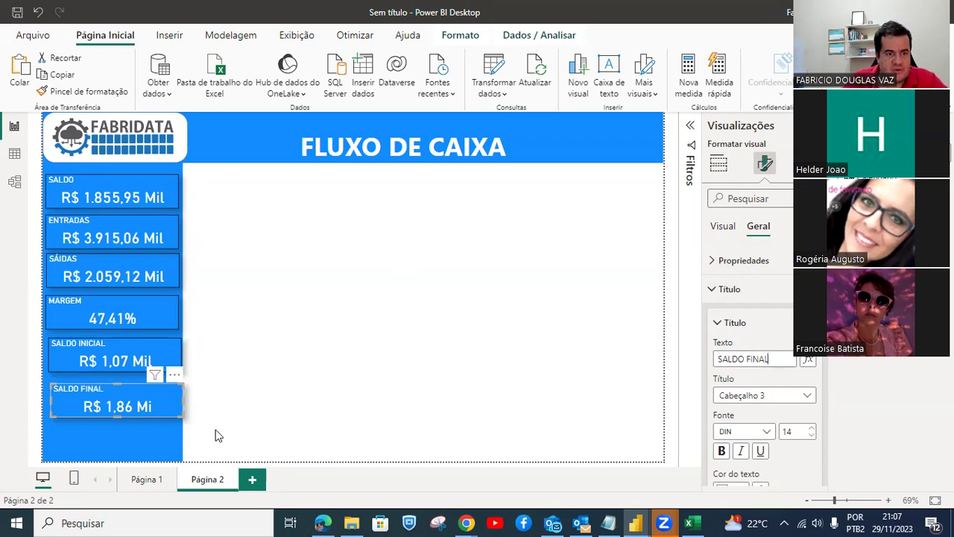
{"action": "left_click_drag", "start_coordinate": [163, 406], "coordinate": [159, 405]}
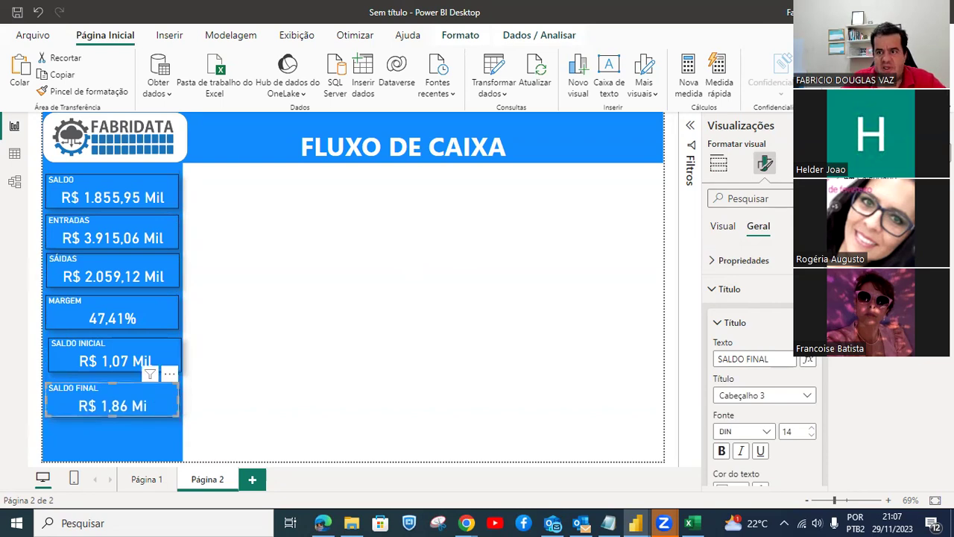
Set the display units of the SALDO FINAL card's callout value to Milhares.
{"action": "left_click", "coordinate": [725, 323]}
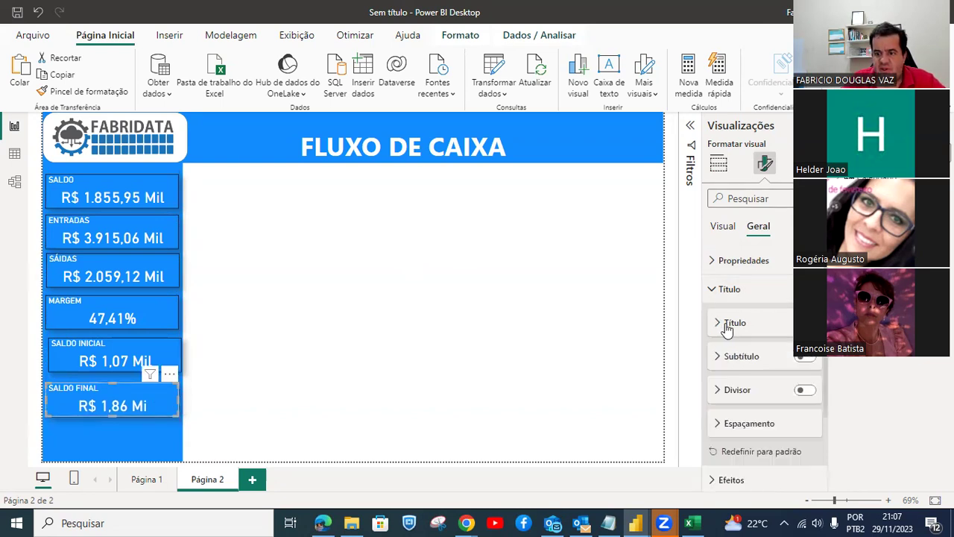
{"action": "left_click", "coordinate": [721, 290]}
{"action": "left_click", "coordinate": [723, 226]}
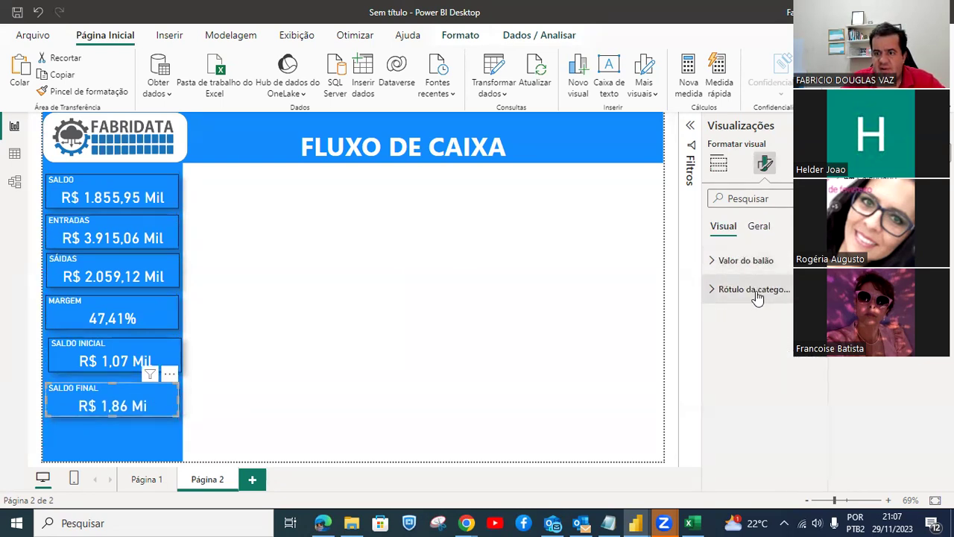
{"action": "left_click", "coordinate": [741, 260]}
{"action": "left_click", "coordinate": [775, 403]}
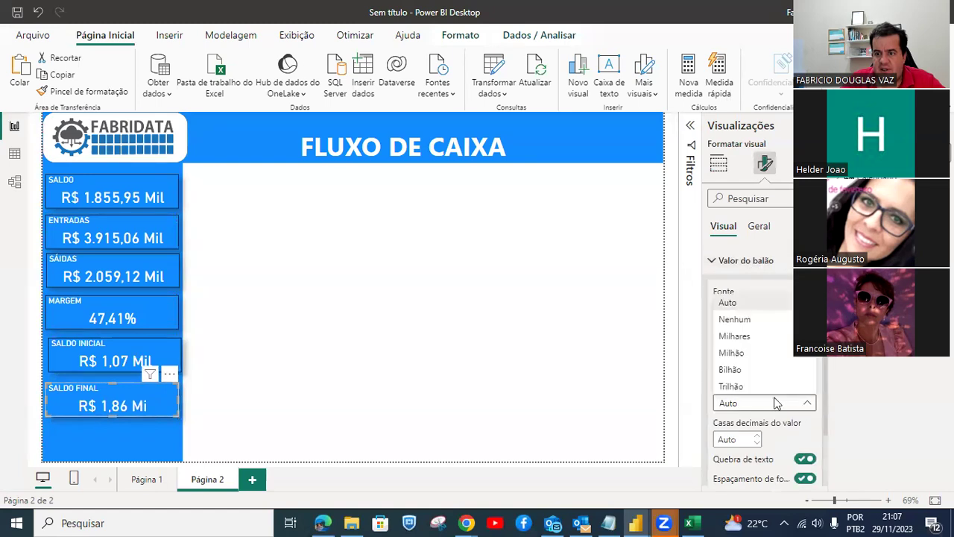
{"action": "left_click", "coordinate": [741, 336]}
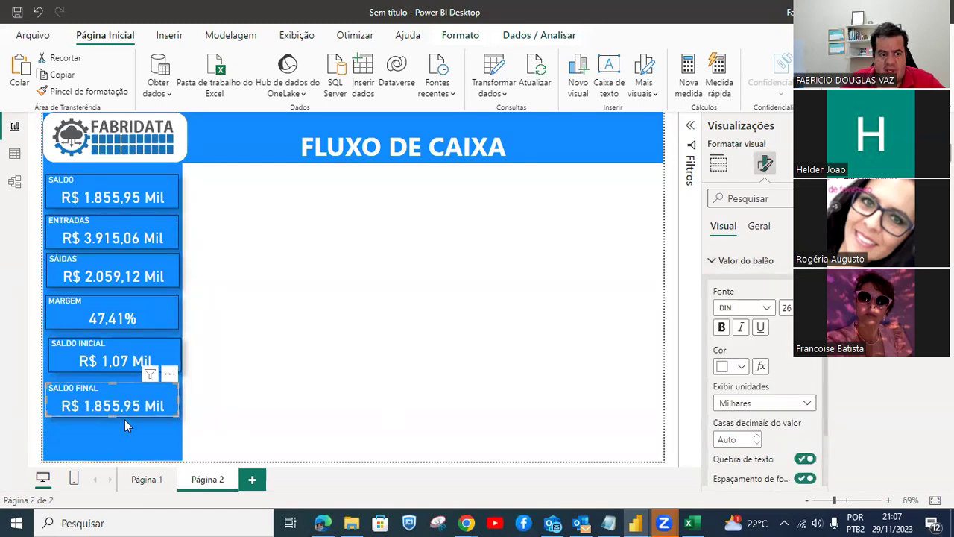
Set the display units of the SALDO INICIAL card's callout value to Milhares.
{"action": "left_click", "coordinate": [115, 358]}
{"action": "left_click", "coordinate": [805, 403]}
{"action": "left_click", "coordinate": [742, 336]}
{"action": "left_click", "coordinate": [365, 368]}
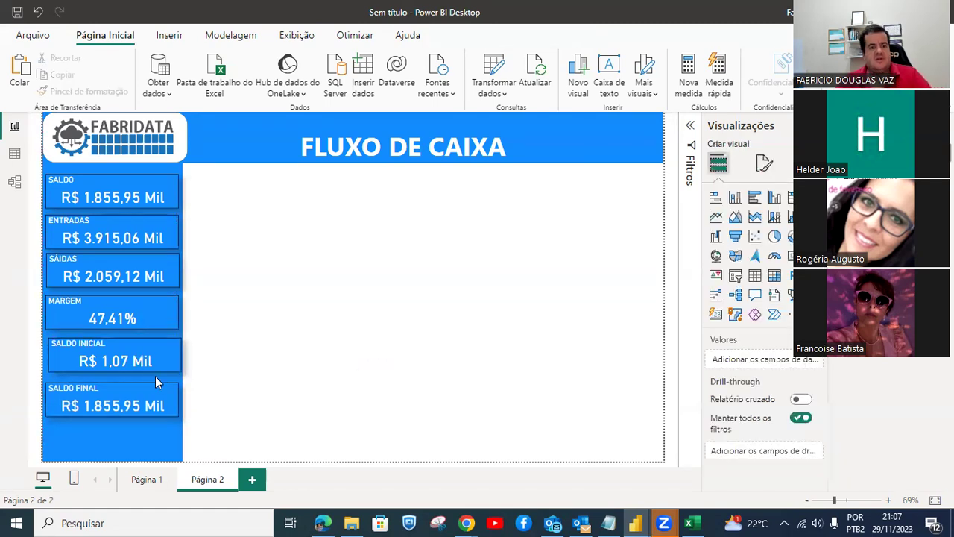
Move all six KPI cards down together until the SALDO FINAL card meets the bottom edge of the blue sidebar.
{"action": "left_click", "coordinate": [154, 197]}
{"action": "left_click", "coordinate": [155, 232], "text": "ctrl"}
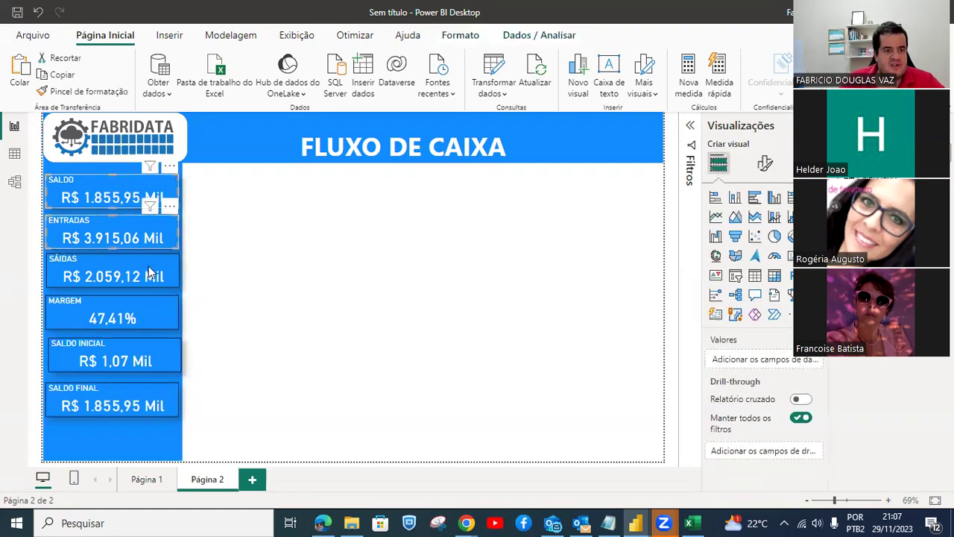
{"action": "left_click", "coordinate": [152, 273], "text": "ctrl"}
{"action": "left_click", "coordinate": [152, 314], "text": "ctrl"}
{"action": "left_click", "coordinate": [154, 355], "text": "ctrl"}
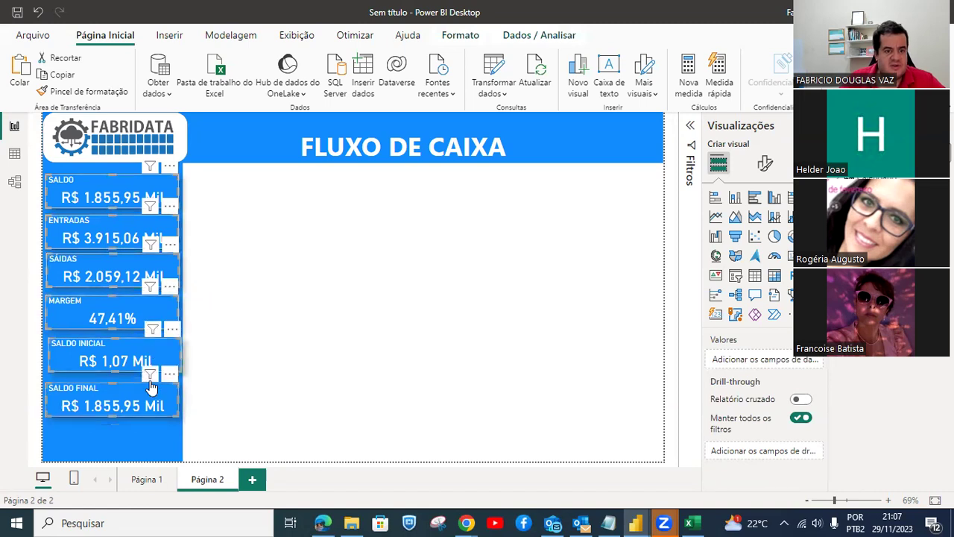
{"action": "key", "text": "Down"}
{"action": "key", "text": "Down"}
{"action": "key", "text": "Down"}
{"action": "key", "text": "Down"}
{"action": "key", "text": "Down"}
{"action": "key", "text": "Down"}
{"action": "key", "text": "Down"}
{"action": "key", "text": "Down"}
{"action": "key", "text": "Down"}
{"action": "key", "text": "Down"}
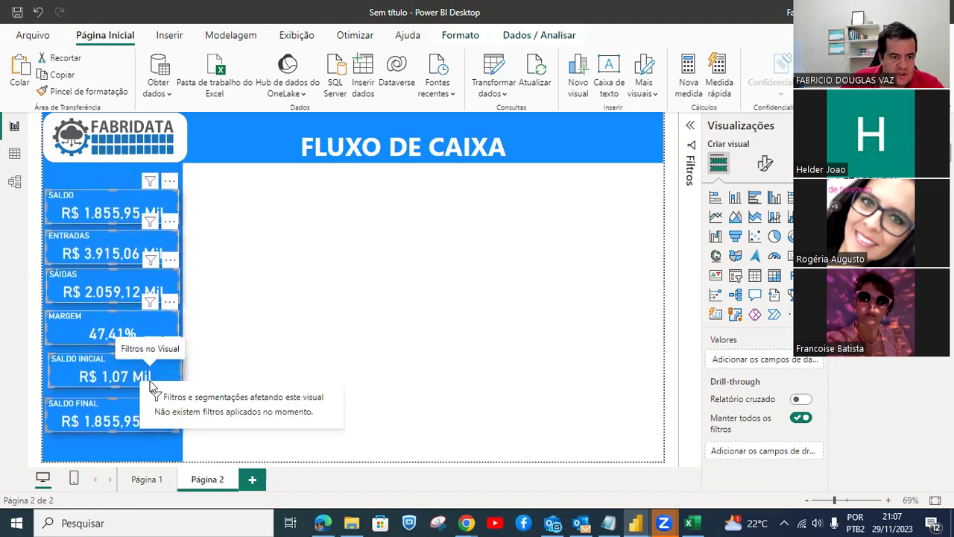
{"action": "key", "text": "Down"}
{"action": "key", "text": "Down"}
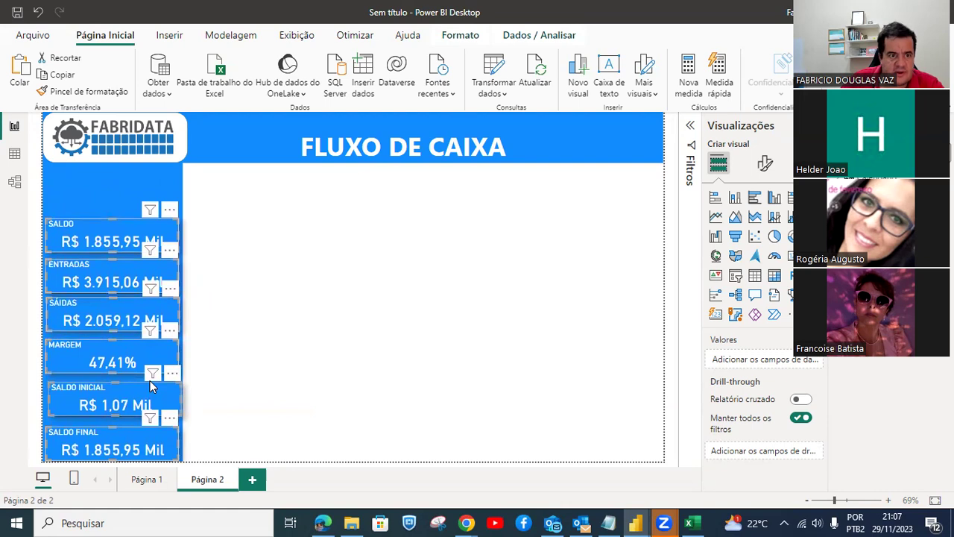
{"action": "left_click", "coordinate": [283, 315]}
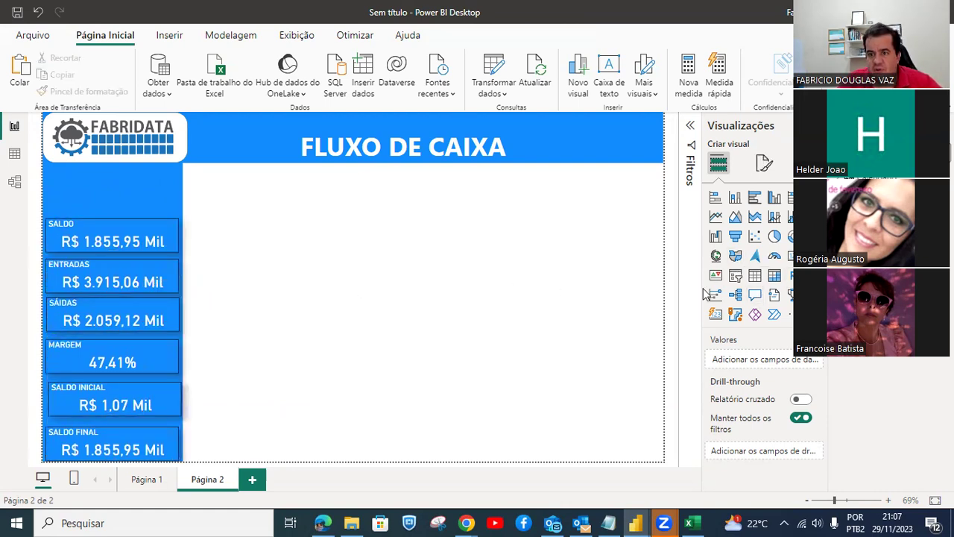
Insert a slicer and fit it to the sidebar's width in the gap between the FABRIDATA logo and the SALDO card.
{"action": "left_click", "coordinate": [735, 276]}
{"action": "left_click_drag", "start_coordinate": [412, 175], "coordinate": [422, 402]}
{"action": "left_click_drag", "start_coordinate": [642, 435], "coordinate": [471, 440]}
{"action": "left_click_drag", "start_coordinate": [337, 443], "coordinate": [177, 207]}
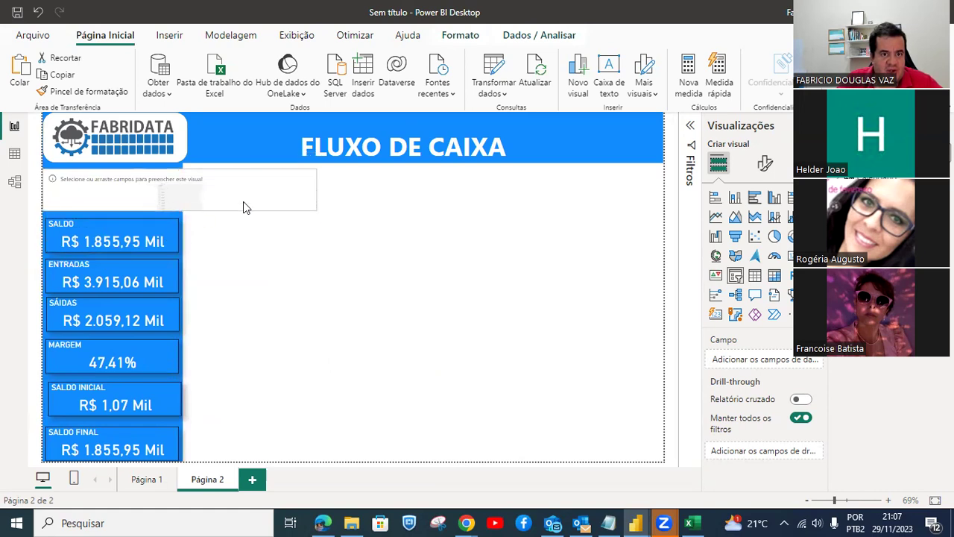
{"action": "left_click", "coordinate": [311, 195]}
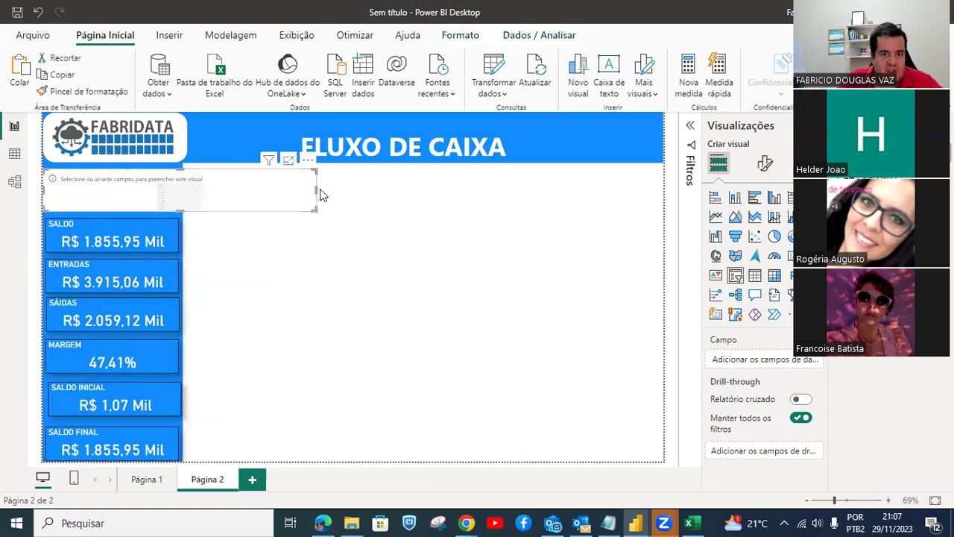
{"action": "left_click_drag", "start_coordinate": [317, 189], "coordinate": [180, 190]}
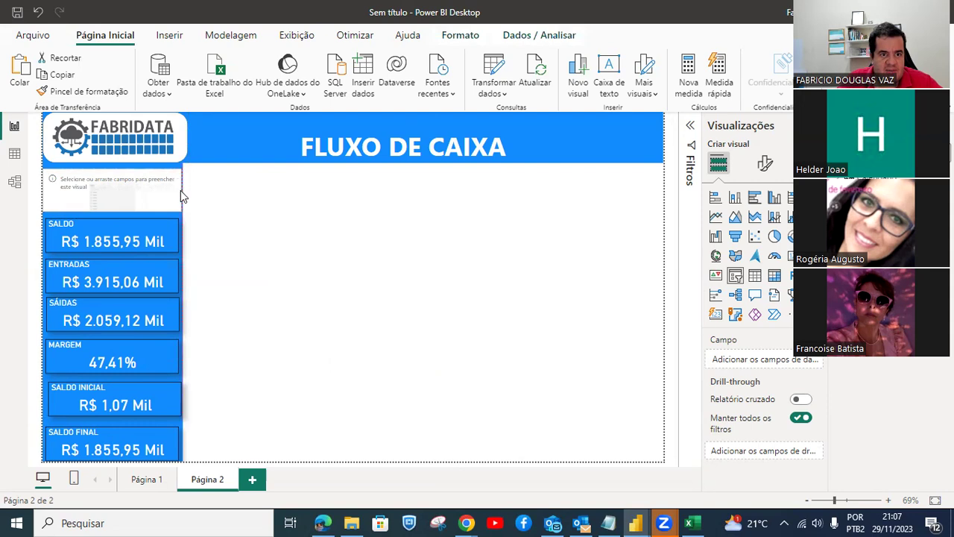
Add the Datas field of the Calendario table to the empty slicer.
{"action": "left_click", "coordinate": [384, 251]}
{"action": "left_click", "coordinate": [876, 178]}
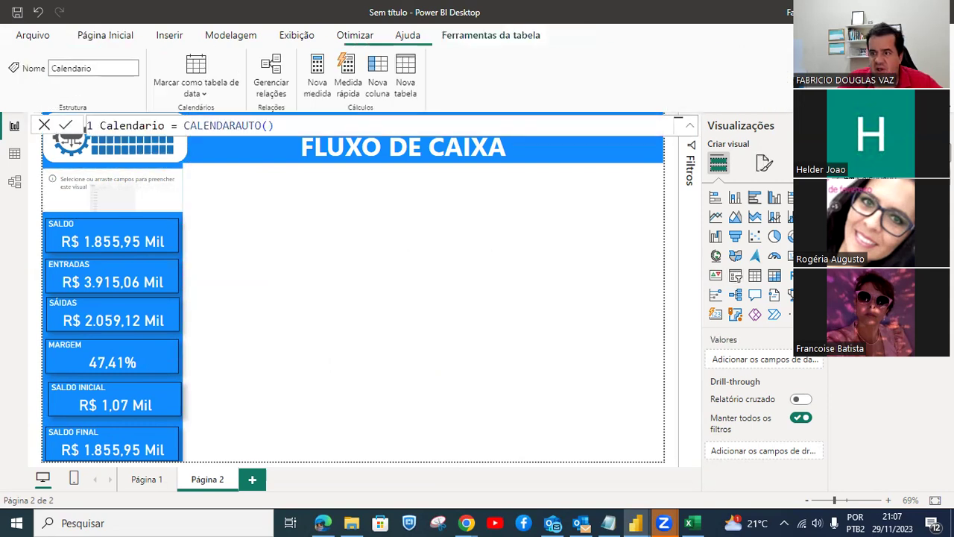
{"action": "left_click_drag", "start_coordinate": [887, 194], "coordinate": [76, 198]}
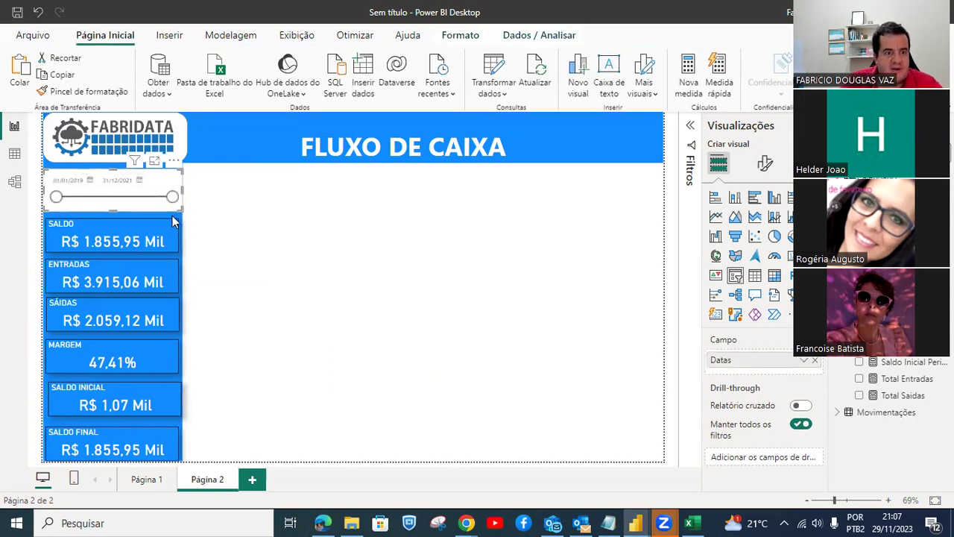
Test the date slicer by setting its start date to 10/01/2020 and after that to 20/06/2020.
{"action": "mouse_move", "coordinate": [173, 197]}
{"action": "left_mouse_down"}
{"action": "mouse_move", "coordinate": [117, 199]}
{"action": "mouse_move", "coordinate": [172, 197]}
{"action": "left_mouse_up"}
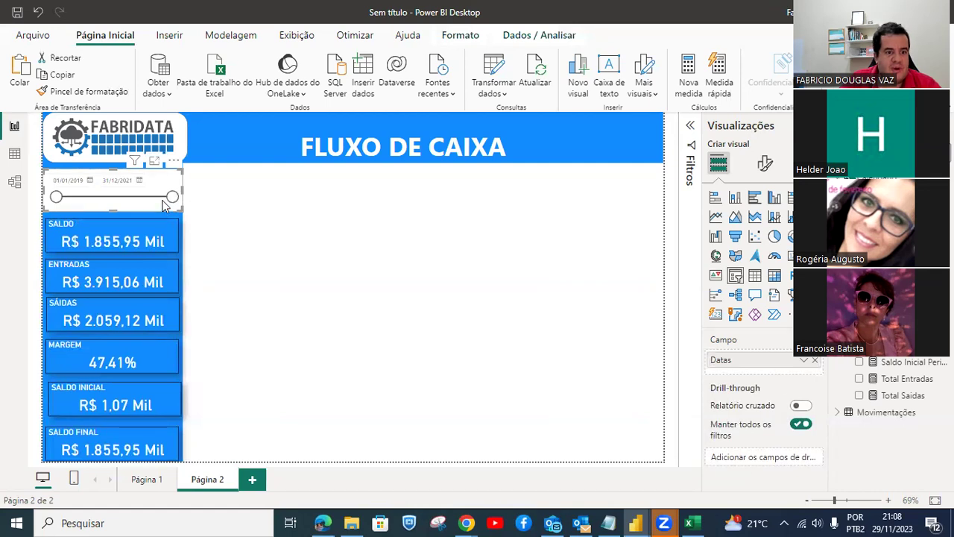
{"action": "left_click_drag", "start_coordinate": [56, 197], "coordinate": [98, 202]}
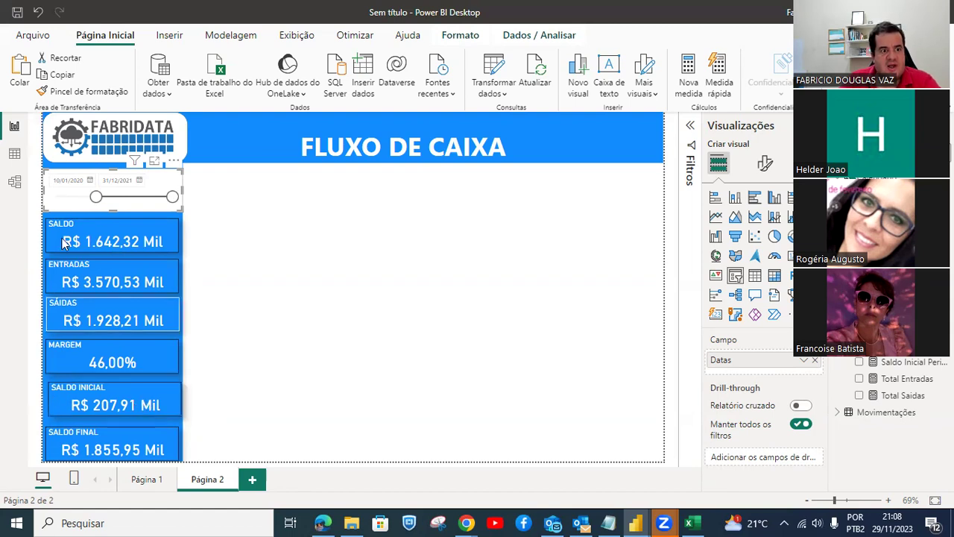
{"action": "left_click", "coordinate": [89, 180]}
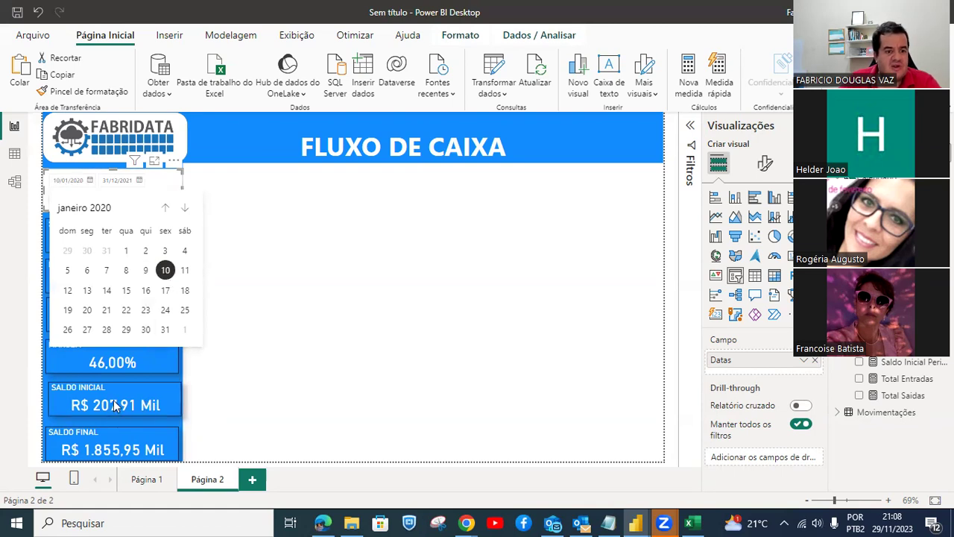
{"action": "left_click", "coordinate": [186, 208]}
{"action": "left_click", "coordinate": [186, 208]}
{"action": "left_click", "coordinate": [185, 208]}
{"action": "left_click", "coordinate": [185, 208]}
{"action": "left_click", "coordinate": [185, 208]}
{"action": "left_click", "coordinate": [184, 292]}
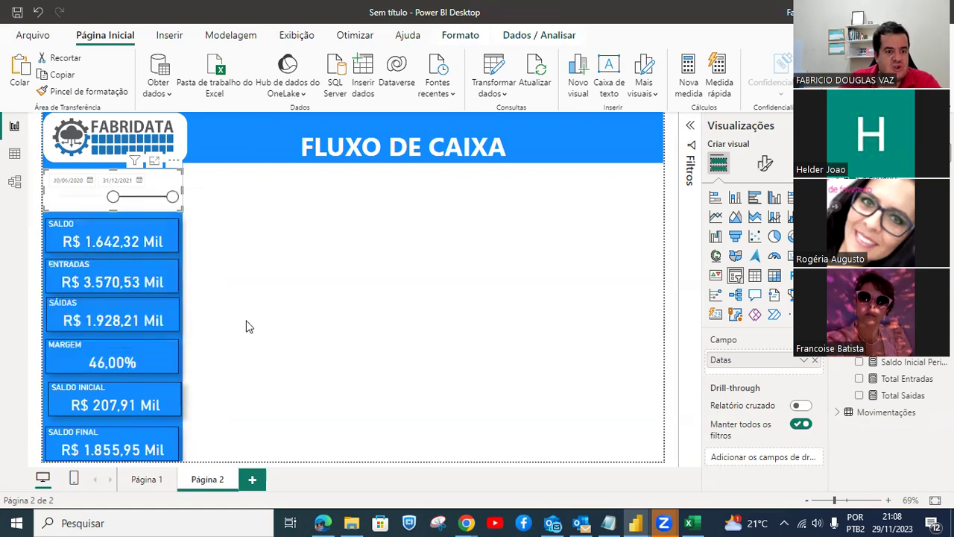
{"action": "left_click", "coordinate": [246, 323]}
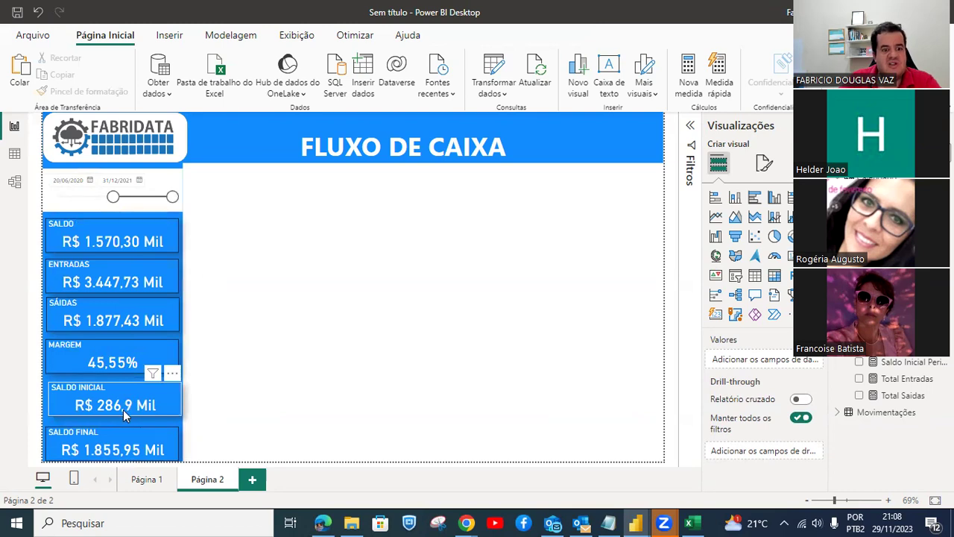
Test the slicer with end date 03/06/2021, and reset it to the full range from 01/01/2019 to 31/12/2021.
{"action": "left_click_drag", "start_coordinate": [170, 201], "coordinate": [150, 198]}
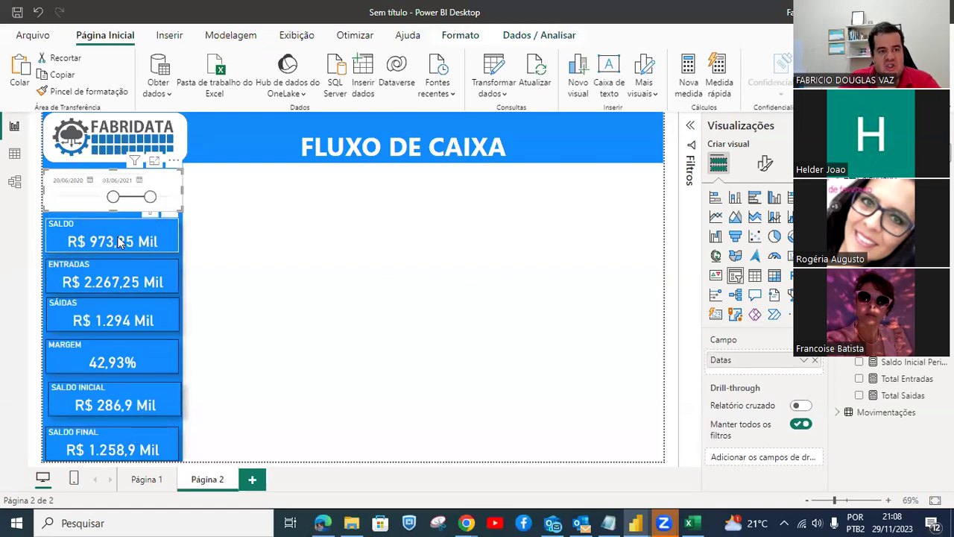
{"action": "left_click", "coordinate": [283, 250]}
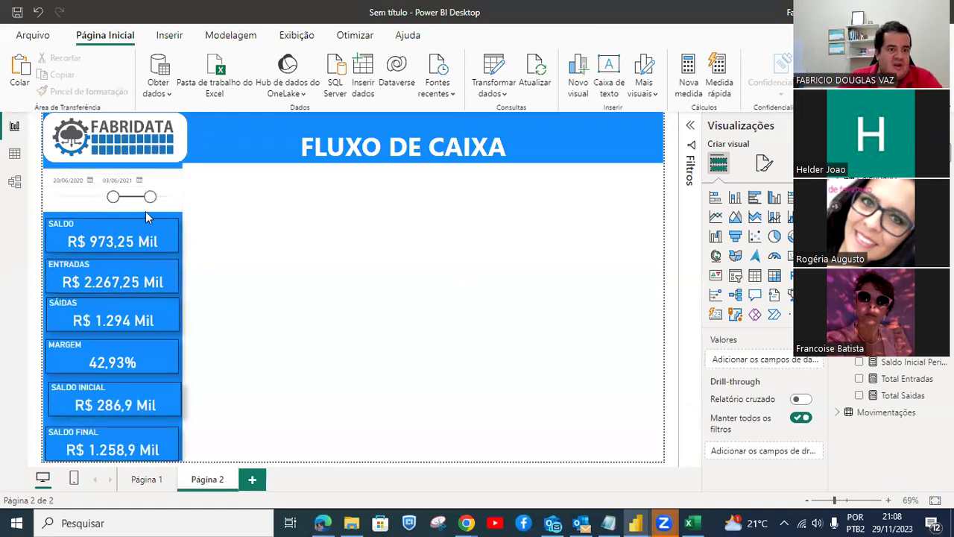
{"action": "left_click_drag", "start_coordinate": [113, 197], "coordinate": [40, 186]}
{"action": "left_click_drag", "start_coordinate": [150, 197], "coordinate": [174, 197]}
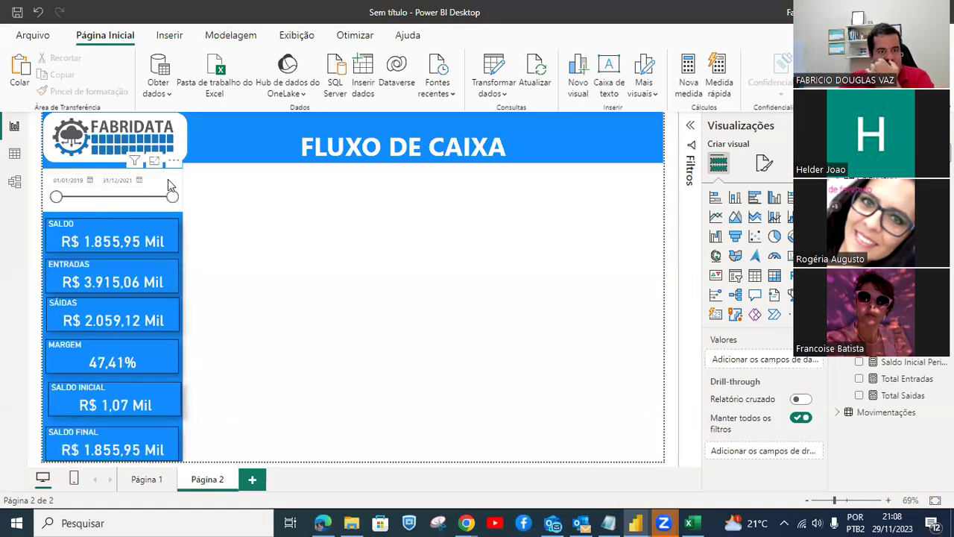
Turn off the background of the date slicer in its general effects settings.
{"action": "left_click", "coordinate": [168, 179]}
{"action": "left_click", "coordinate": [766, 165]}
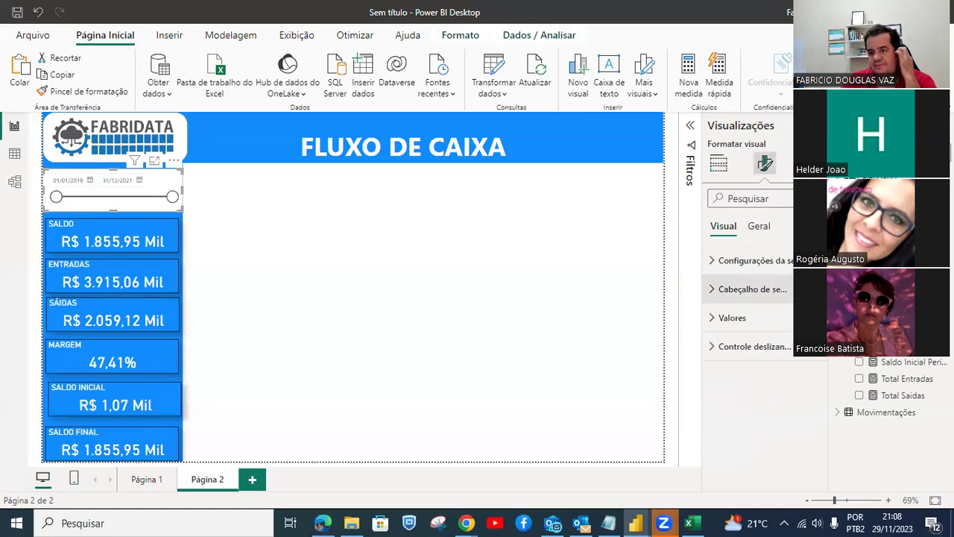
{"action": "left_click", "coordinate": [761, 227]}
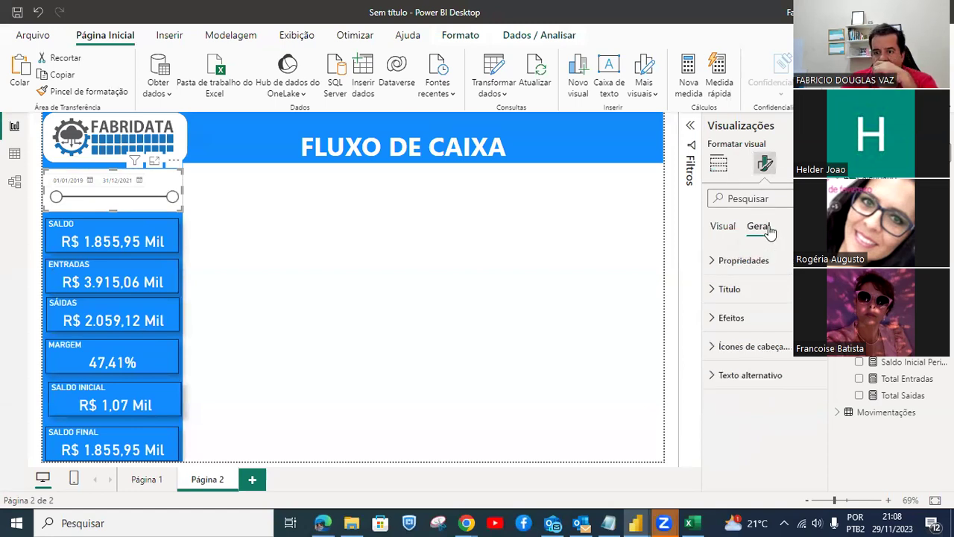
{"action": "left_click", "coordinate": [758, 319]}
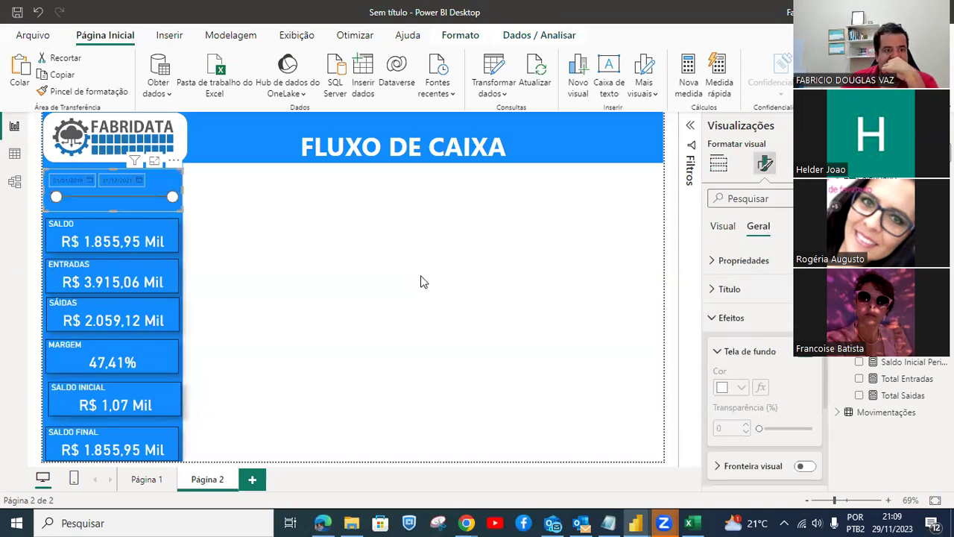
Set the font colour of the date slicer's values to white.
{"action": "left_click", "coordinate": [712, 319]}
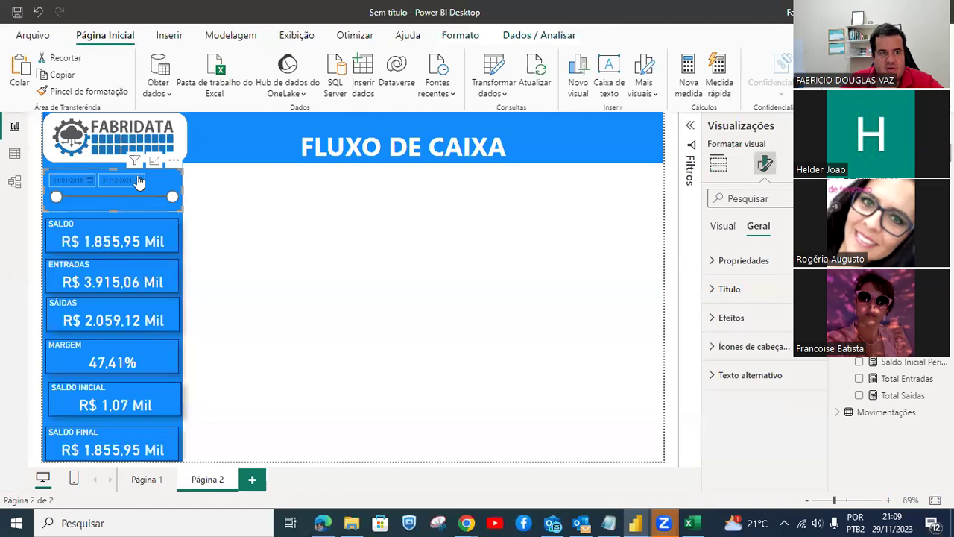
{"action": "left_click", "coordinate": [725, 227]}
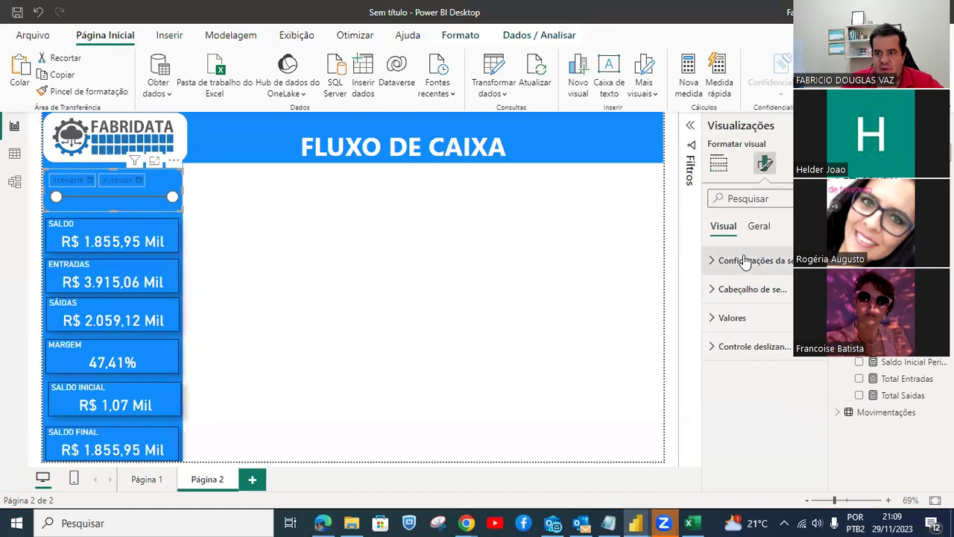
{"action": "left_click", "coordinate": [745, 259]}
{"action": "left_click", "coordinate": [745, 259]}
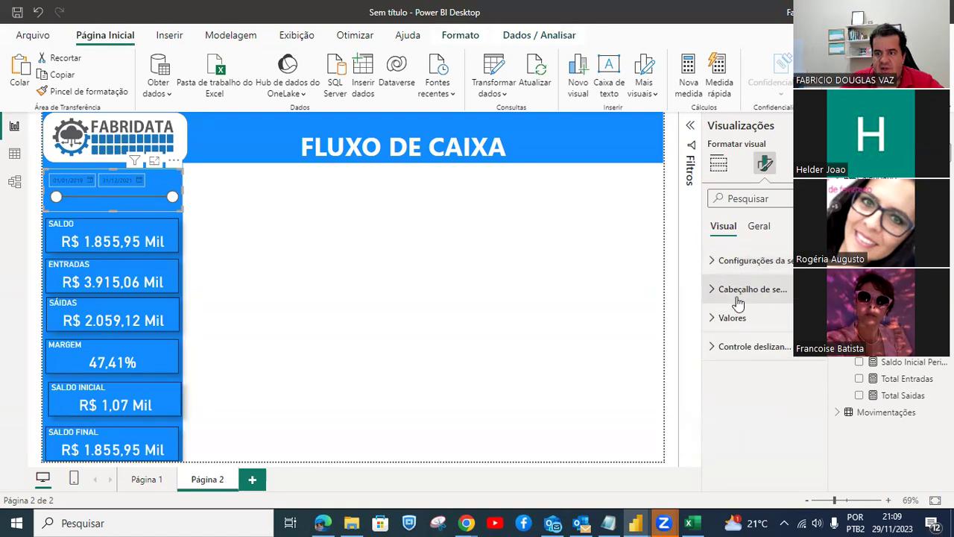
{"action": "left_click", "coordinate": [736, 290]}
{"action": "left_click", "coordinate": [736, 291]}
{"action": "left_click", "coordinate": [732, 317]}
{"action": "left_click", "coordinate": [741, 446]}
{"action": "left_click", "coordinate": [726, 216]}
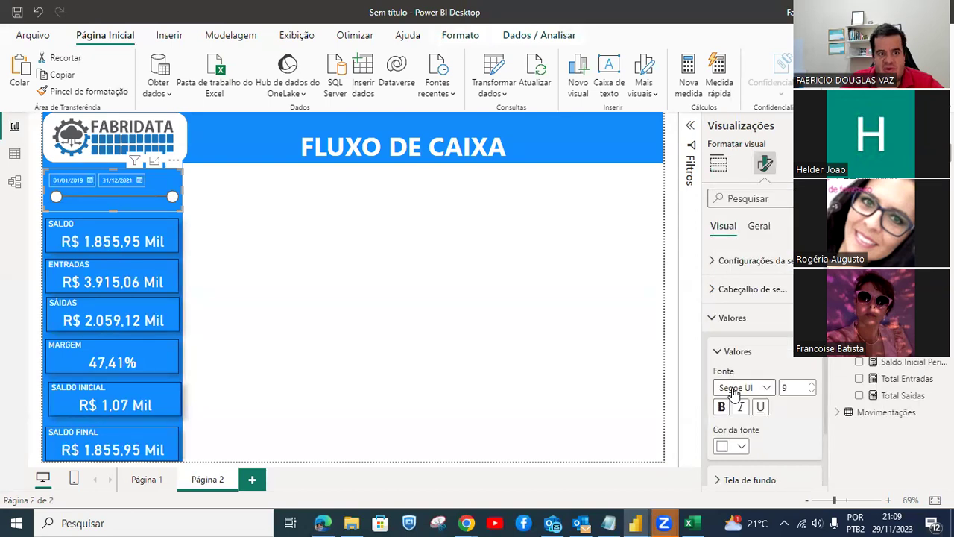
Increase the font size of the date slicer's values to 12.
{"action": "left_click", "coordinate": [90, 183]}
{"action": "left_click", "coordinate": [181, 192]}
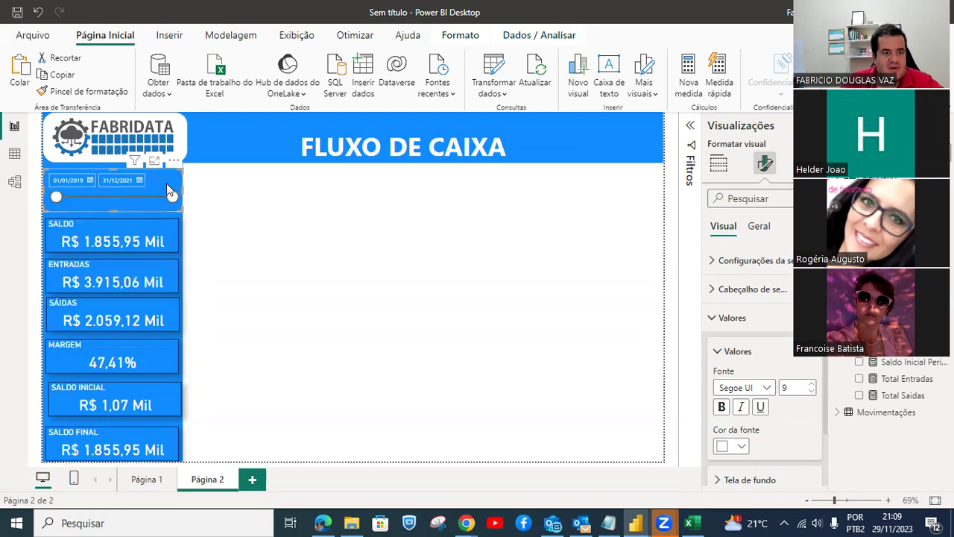
{"action": "left_click", "coordinate": [813, 385]}
{"action": "left_click", "coordinate": [813, 385]}
{"action": "left_click", "coordinate": [813, 384]}
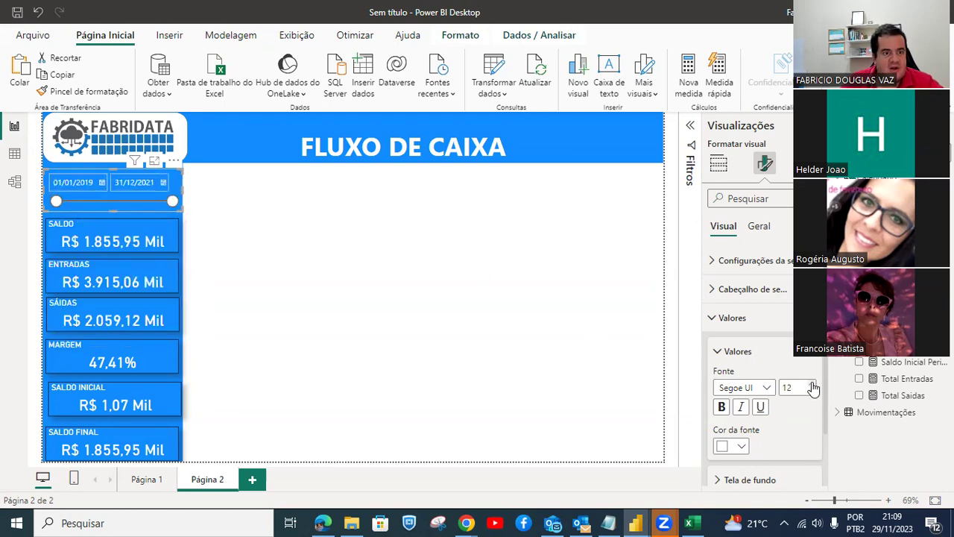
{"action": "left_click", "coordinate": [504, 319]}
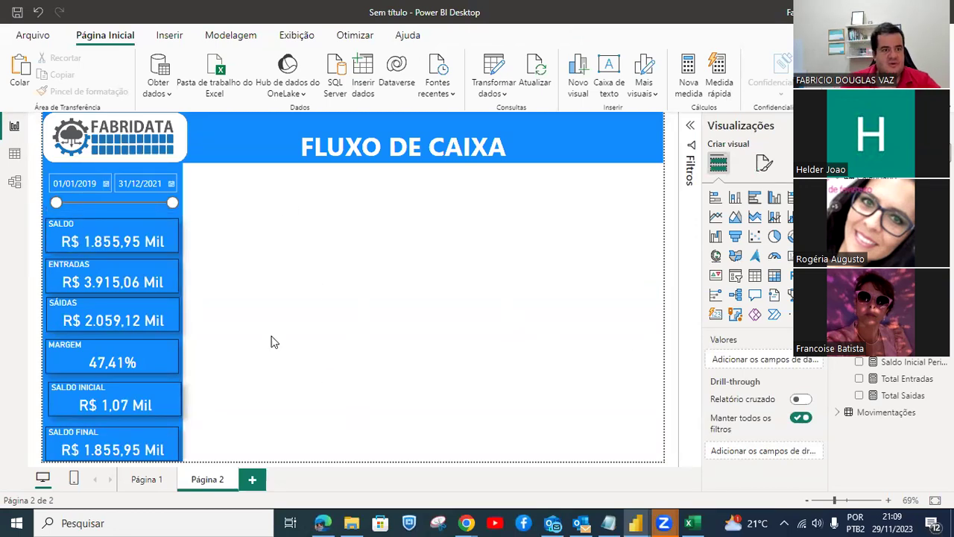
{"action": "left_click", "coordinate": [388, 149]}
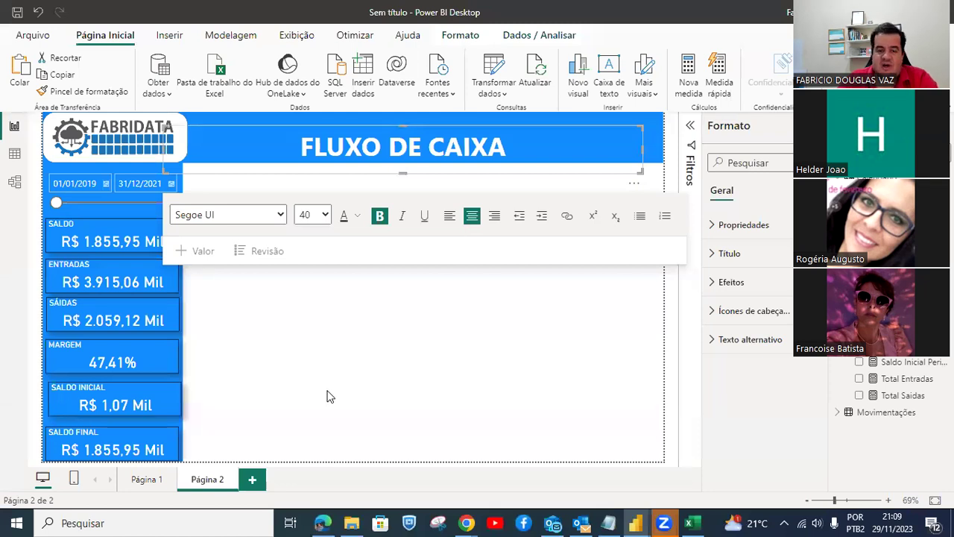
{"action": "left_click", "coordinate": [290, 328]}
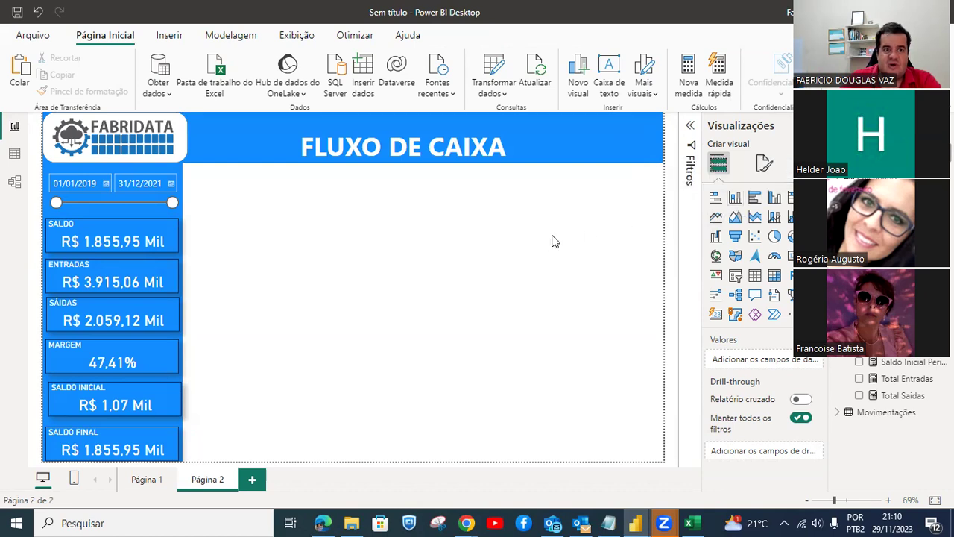
Insert a stacked column chart with Classificação on the X axis and Total Saidas on the Y axis.
{"action": "left_click", "coordinate": [736, 197]}
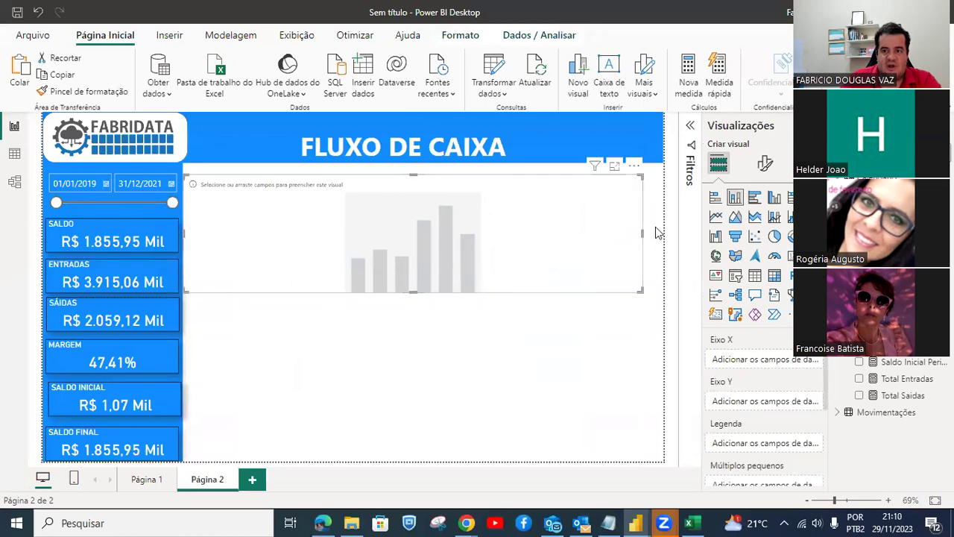
{"action": "left_click_drag", "start_coordinate": [644, 231], "coordinate": [553, 239]}
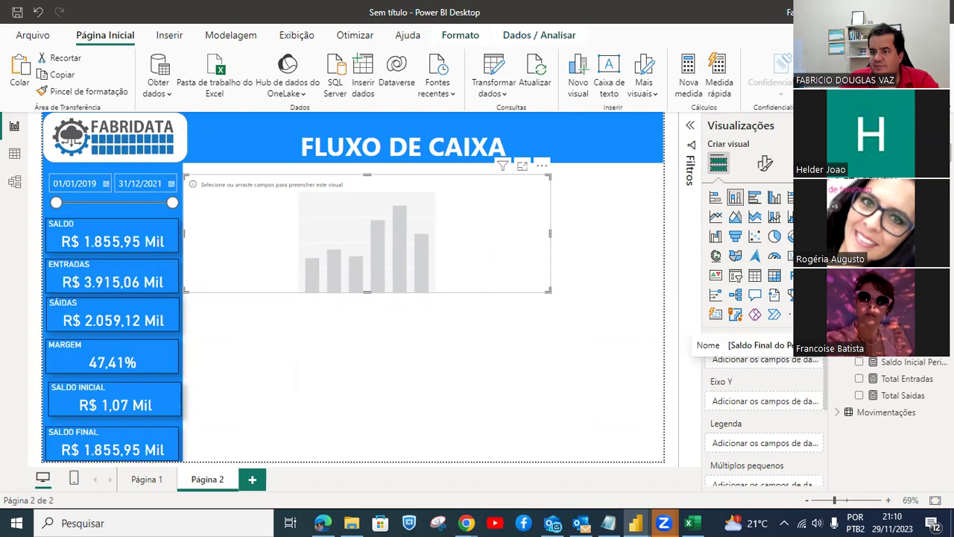
{"action": "left_click", "coordinate": [839, 413]}
{"action": "left_click_drag", "start_coordinate": [899, 376], "coordinate": [765, 360]}
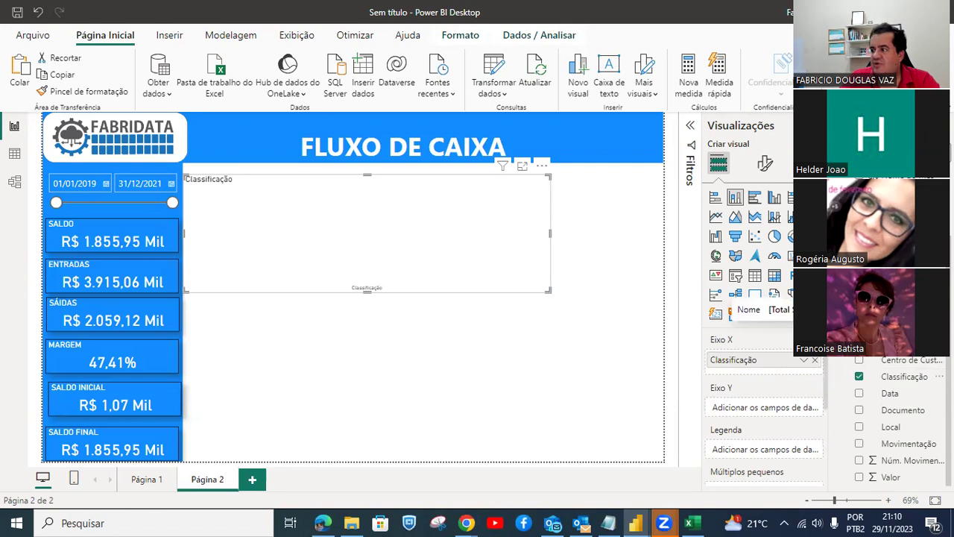
{"action": "left_click_drag", "start_coordinate": [734, 311], "coordinate": [788, 408]}
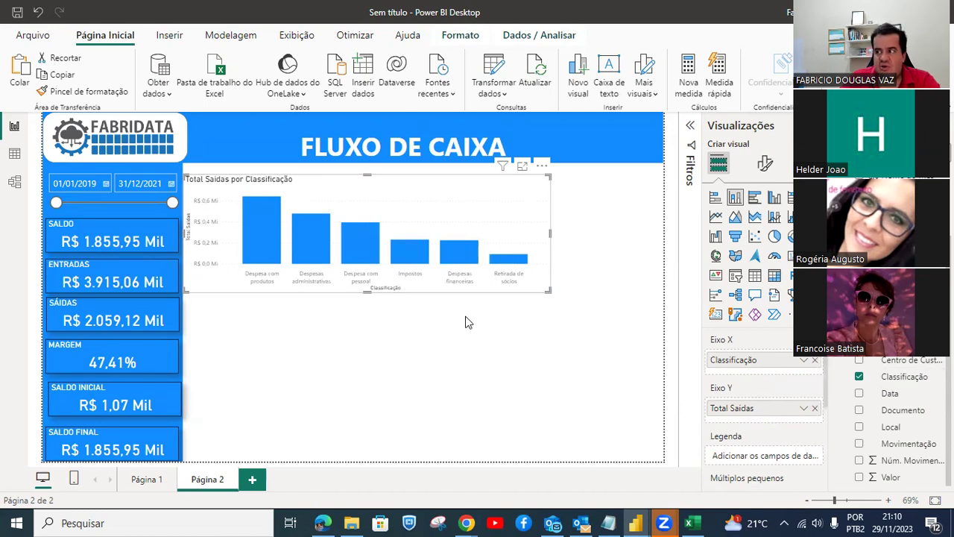
Fit the column chart against the sidebar and the blue header, narrowing it to leave room for another visual beside it.
{"action": "left_click_drag", "start_coordinate": [488, 196], "coordinate": [490, 197]}
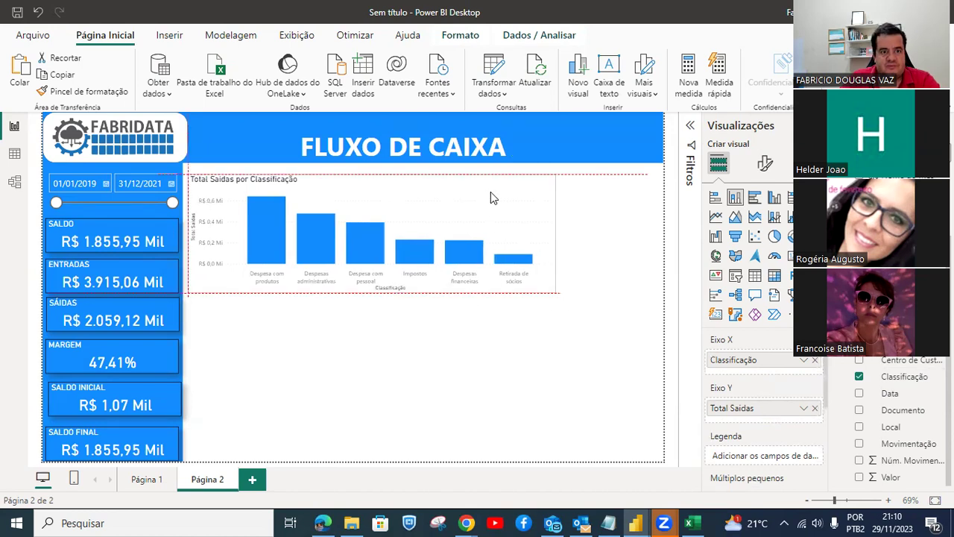
{"action": "left_click_drag", "start_coordinate": [370, 175], "coordinate": [372, 163]}
{"action": "left_click_drag", "start_coordinate": [555, 227], "coordinate": [515, 228]}
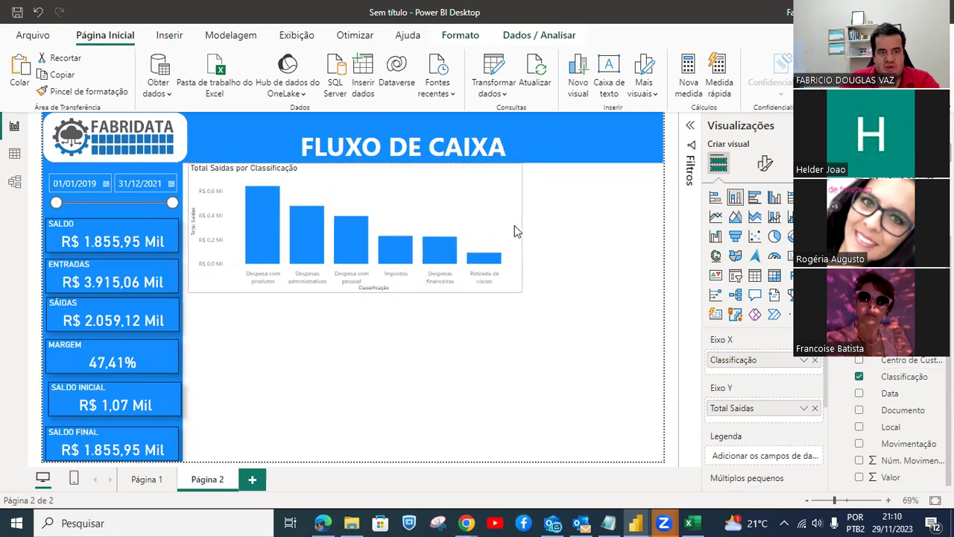
{"action": "left_click_drag", "start_coordinate": [452, 213], "coordinate": [445, 213]}
{"action": "left_click_drag", "start_coordinate": [505, 234], "coordinate": [481, 230]}
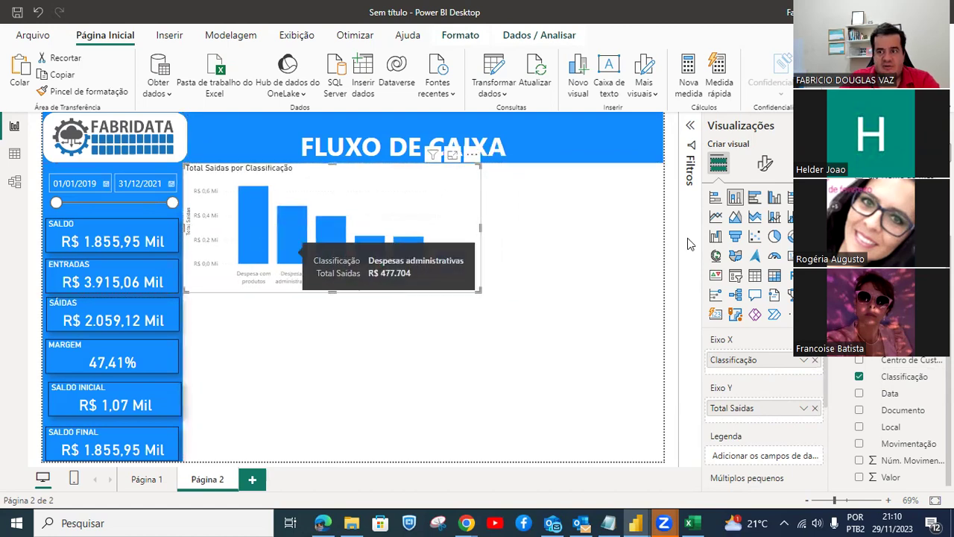
Turn on data labels for the Total Saidas por Classificação column chart.
{"action": "left_click", "coordinate": [765, 163]}
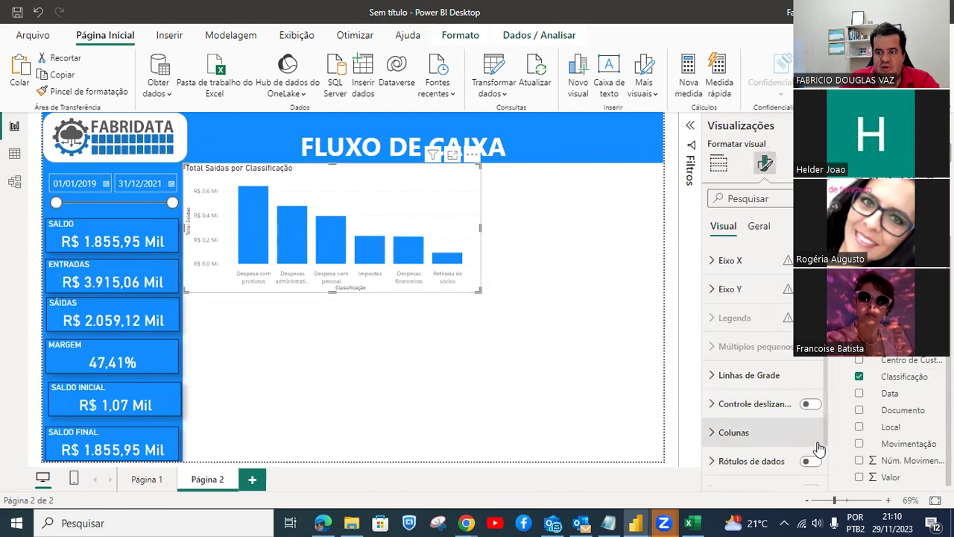
{"action": "scroll", "coordinate": [812, 408], "scroll_direction": "down", "scroll_amount": 1}
{"action": "left_click", "coordinate": [811, 413]}
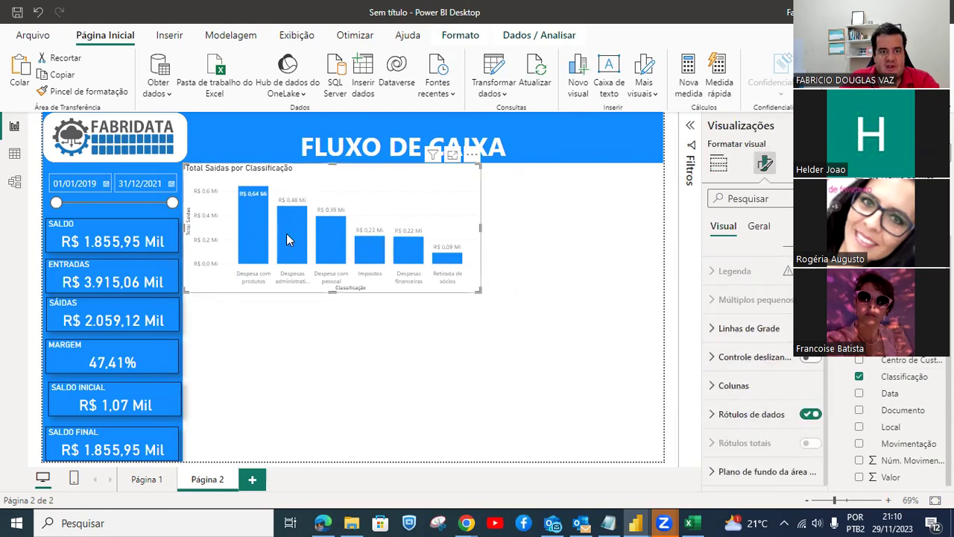
{"action": "left_click", "coordinate": [472, 357]}
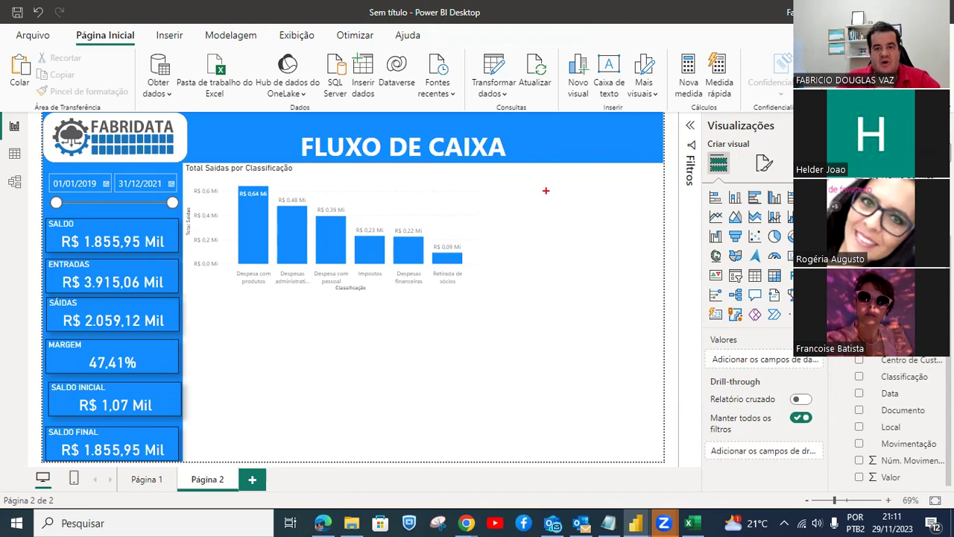
{"action": "left_click_drag", "start_coordinate": [490, 167], "coordinate": [668, 267]}
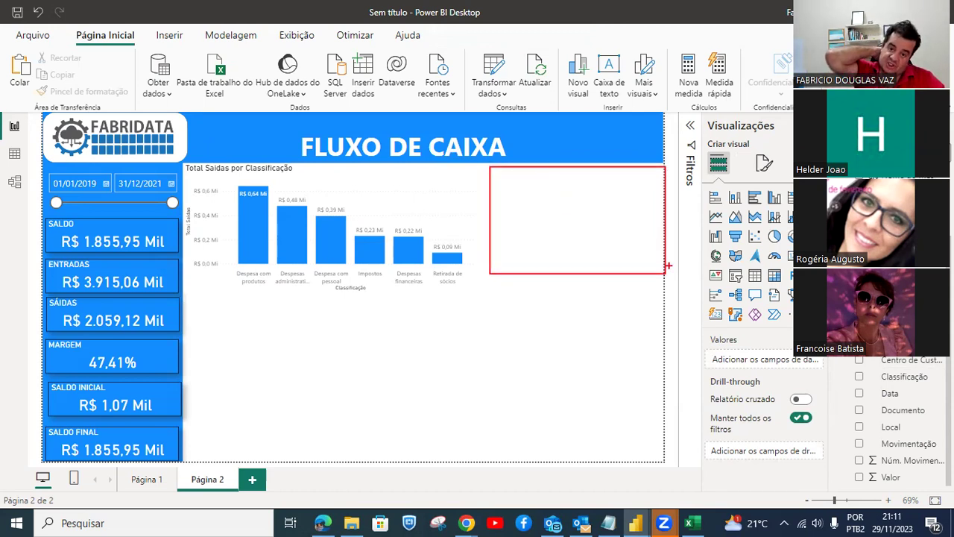
{"action": "key", "text": "Escape"}
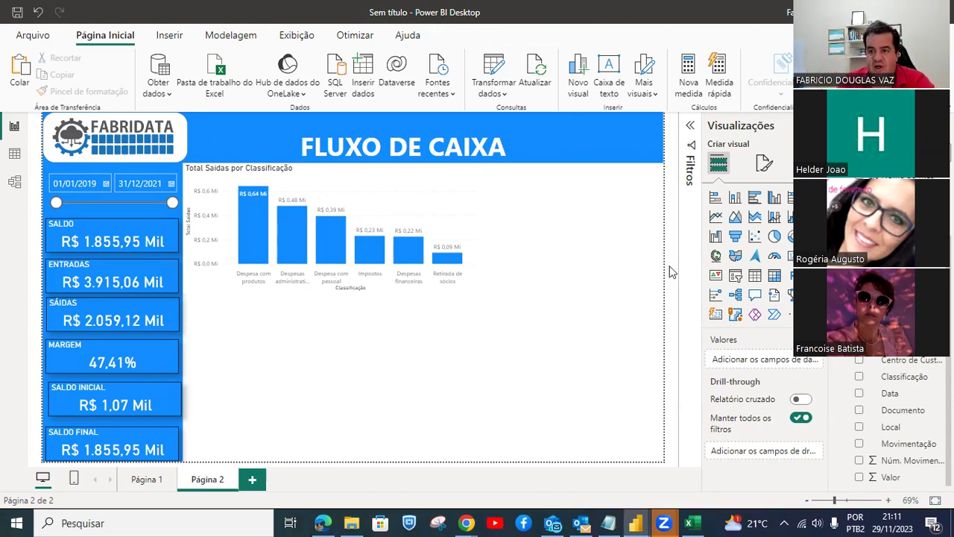
Place a gauge beside the column chart at about the same height, with Margem de Lucro as its value.
{"action": "left_click", "coordinate": [775, 257]}
{"action": "left_click_drag", "start_coordinate": [362, 386], "coordinate": [574, 245]}
{"action": "left_click_drag", "start_coordinate": [376, 233], "coordinate": [507, 238]}
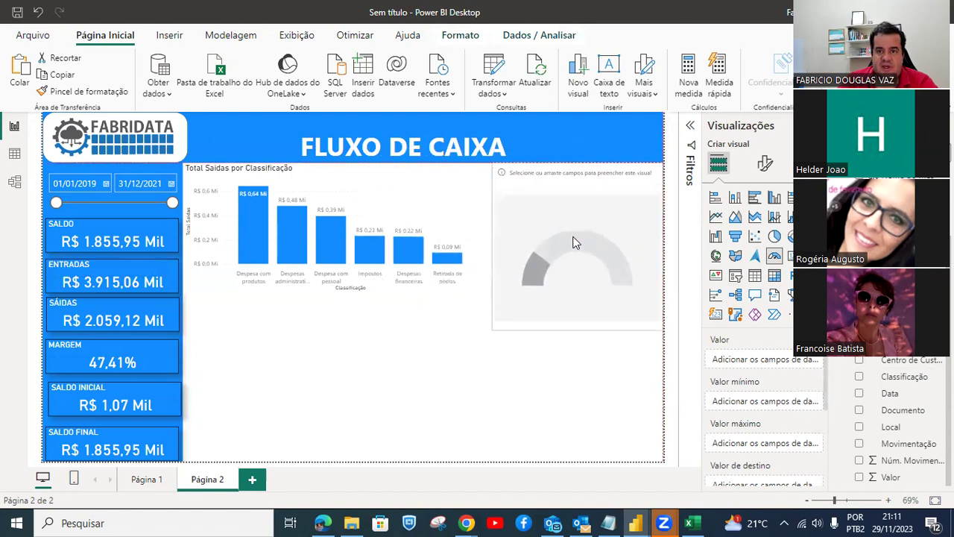
{"action": "left_click", "coordinate": [577, 337]}
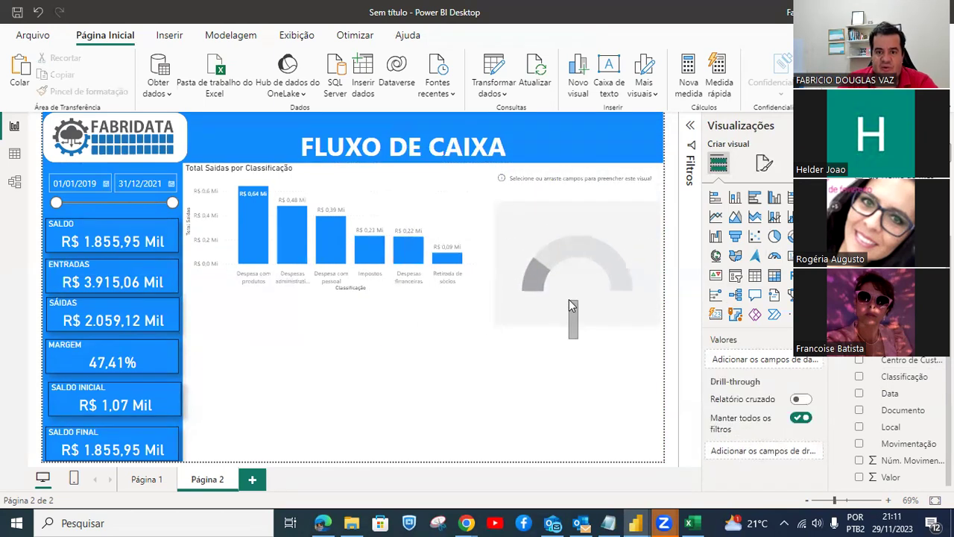
{"action": "left_click", "coordinate": [579, 330]}
{"action": "left_click_drag", "start_coordinate": [579, 334], "coordinate": [574, 307]}
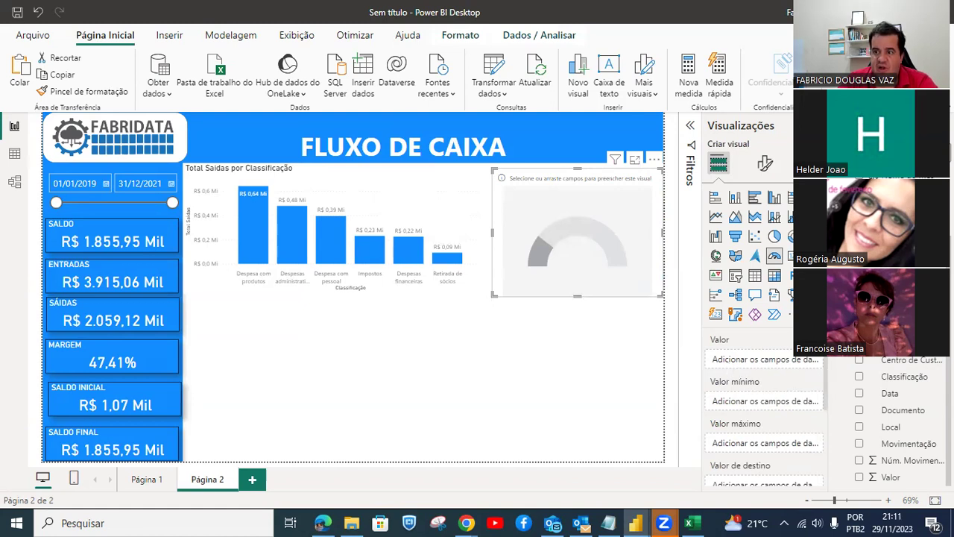
{"action": "left_click_drag", "start_coordinate": [895, 339], "coordinate": [755, 359]}
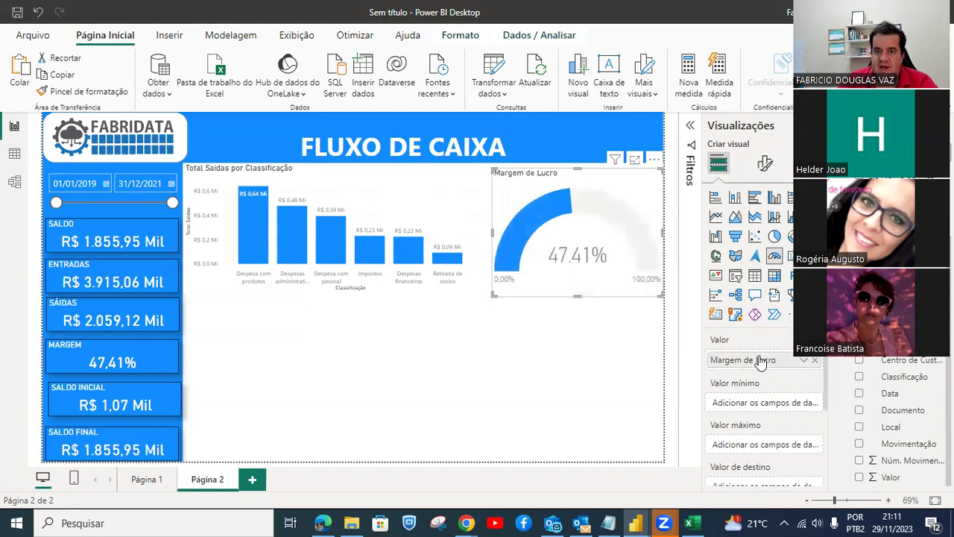
{"action": "scroll", "coordinate": [767, 459], "scroll_direction": "down", "scroll_amount": 1}
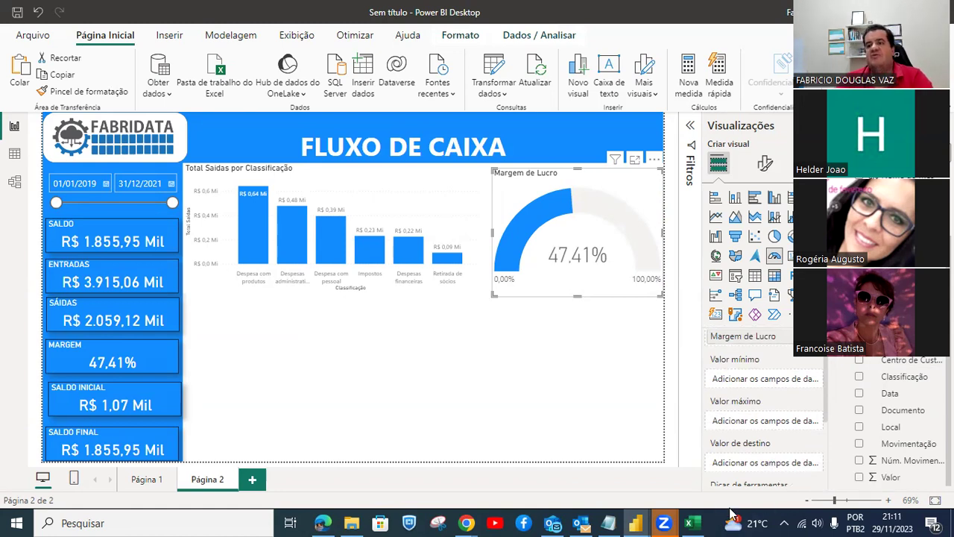
Create the measure Meta Margem = 0.50 in the Medidas table and format it as a percentage.
{"action": "right_click", "coordinate": [873, 192]}
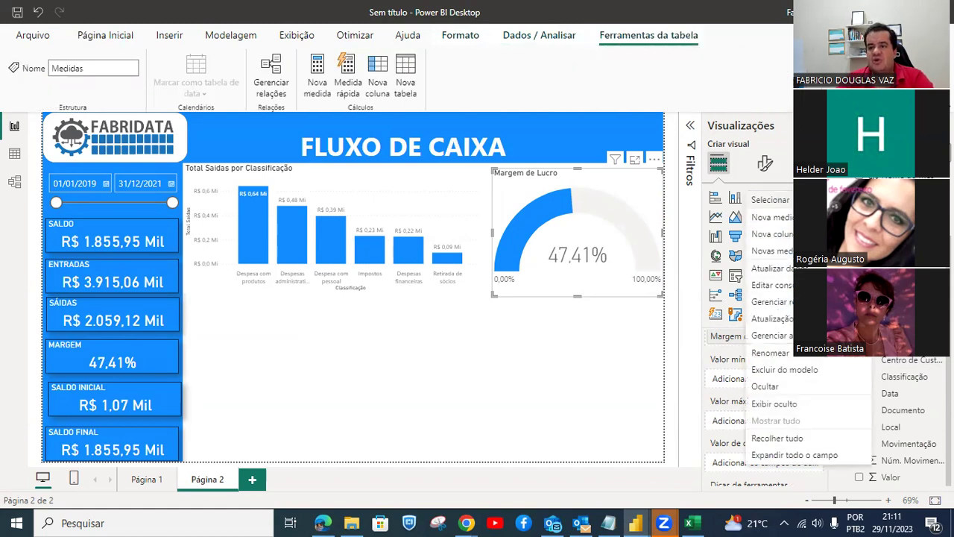
{"action": "left_click", "coordinate": [819, 219]}
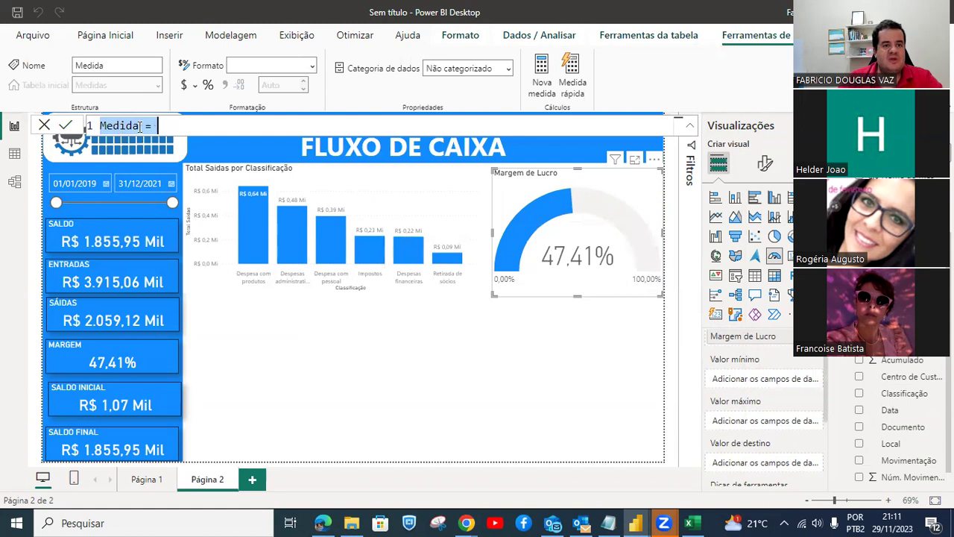
{"action": "type", "text": "mETA"}
{"action": "key", "text": "BackSpace"}
{"action": "key", "text": "BackSpace"}
{"action": "key", "text": "BackSpace"}
{"action": "key", "text": "BackSpace"}
{"action": "key", "text": "BackSpace"}
{"action": "type", "text": "Meta Margem"}
{"action": "key", "text": "Right"}
{"action": "key", "text": "Right"}
{"action": "key", "text": "Right"}
{"action": "type", "text": "0.50"}
{"action": "key", "text": "Return"}
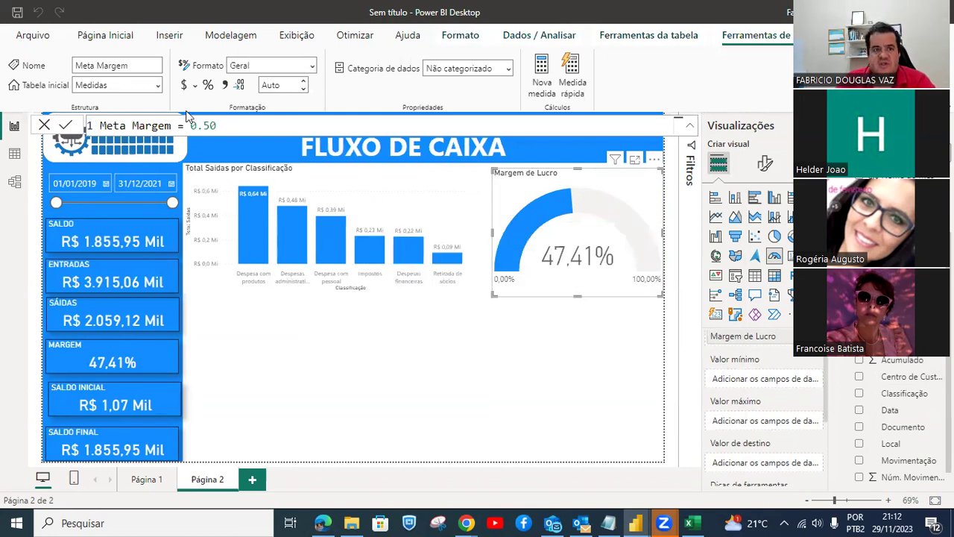
{"action": "left_click", "coordinate": [209, 86]}
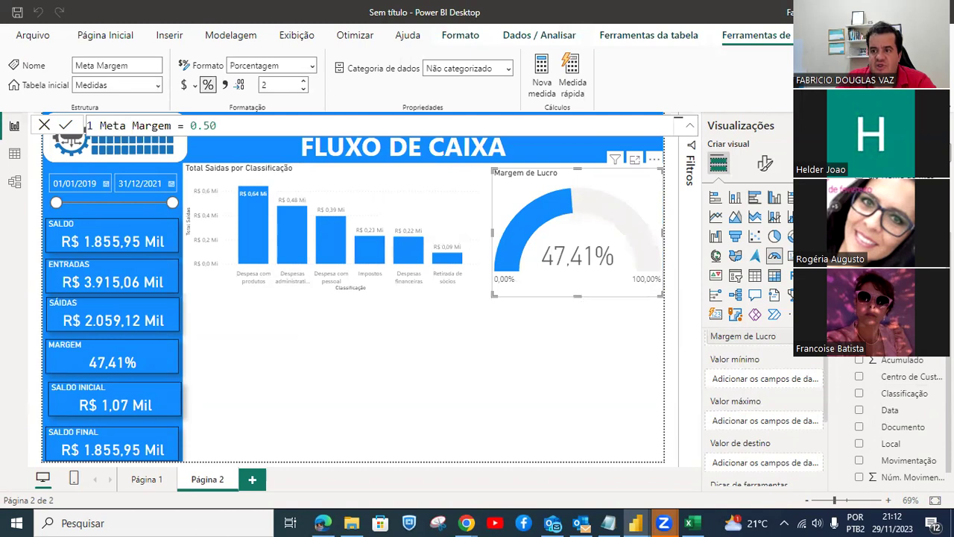
Use the Meta Margem measure as the target value of the gauge.
{"action": "left_click_drag", "start_coordinate": [894, 328], "coordinate": [782, 462]}
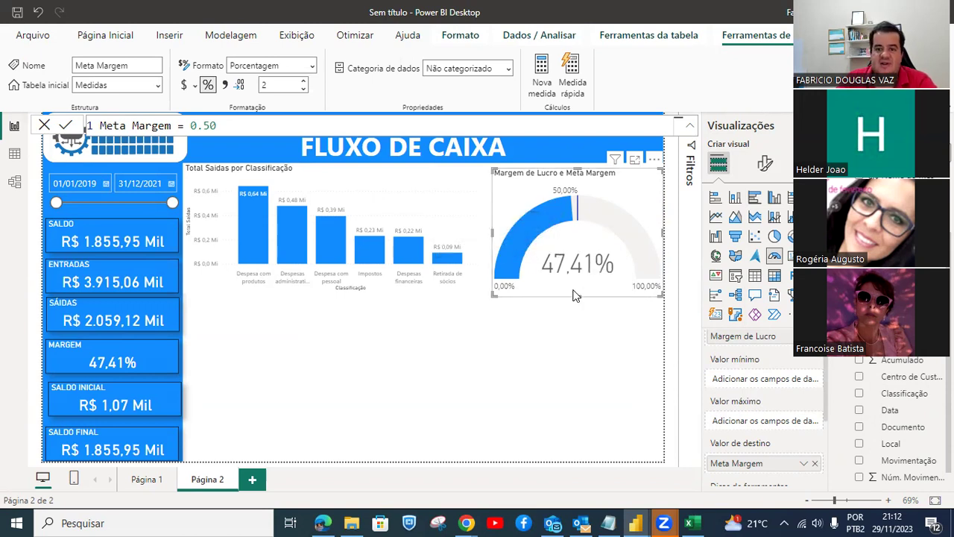
{"action": "left_click", "coordinate": [565, 336]}
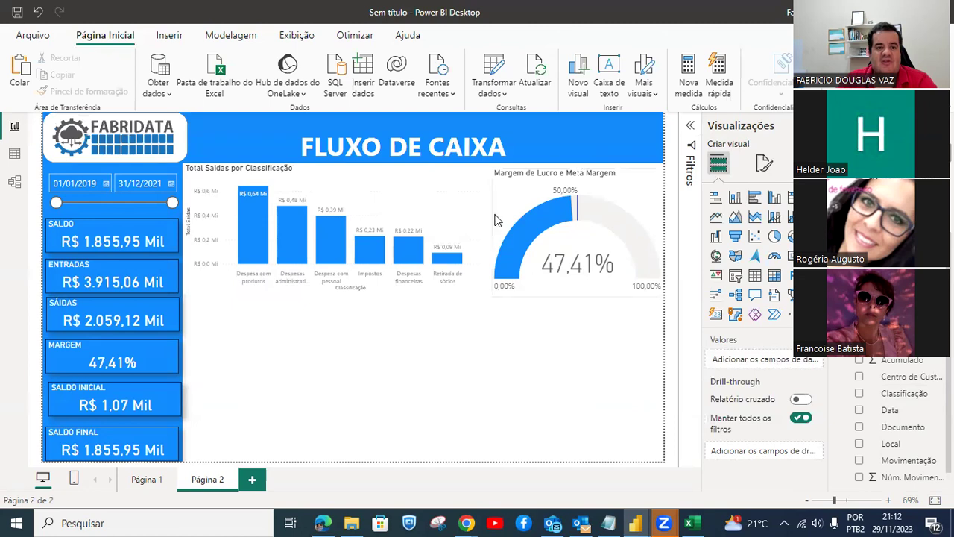
Move the FLUXO DE CAIXA title text box up so it sits within the blue header.
{"action": "left_click", "coordinate": [630, 131]}
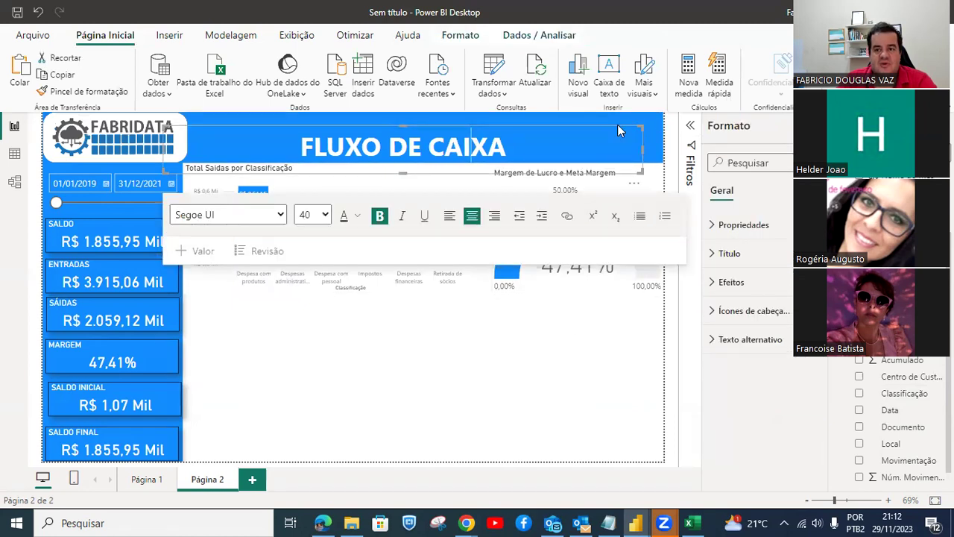
{"action": "left_click", "coordinate": [634, 177]}
{"action": "left_click", "coordinate": [572, 326]}
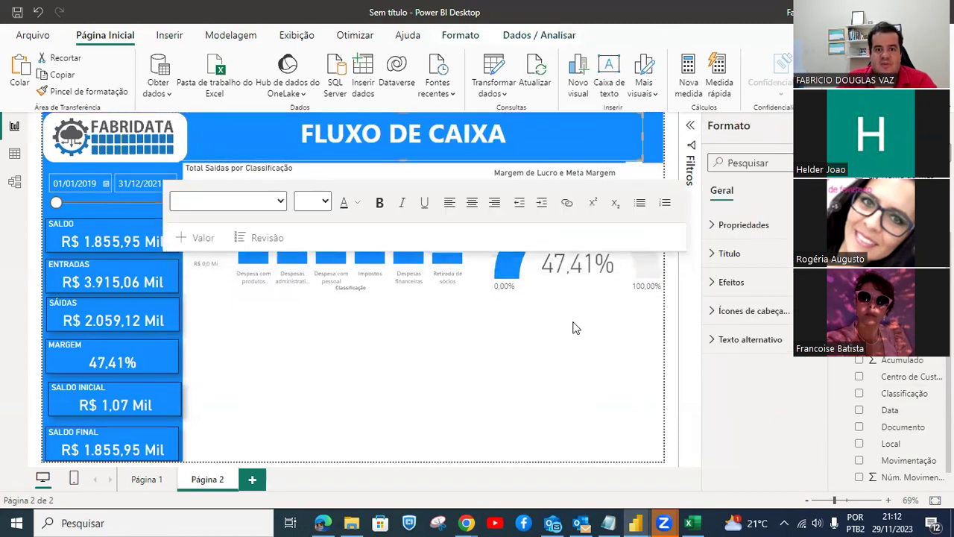
{"action": "left_click", "coordinate": [550, 382]}
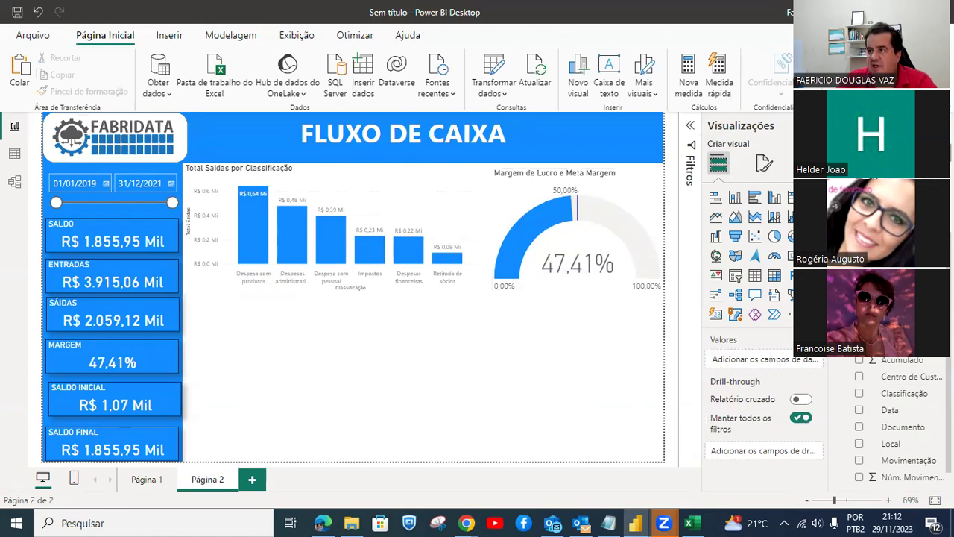
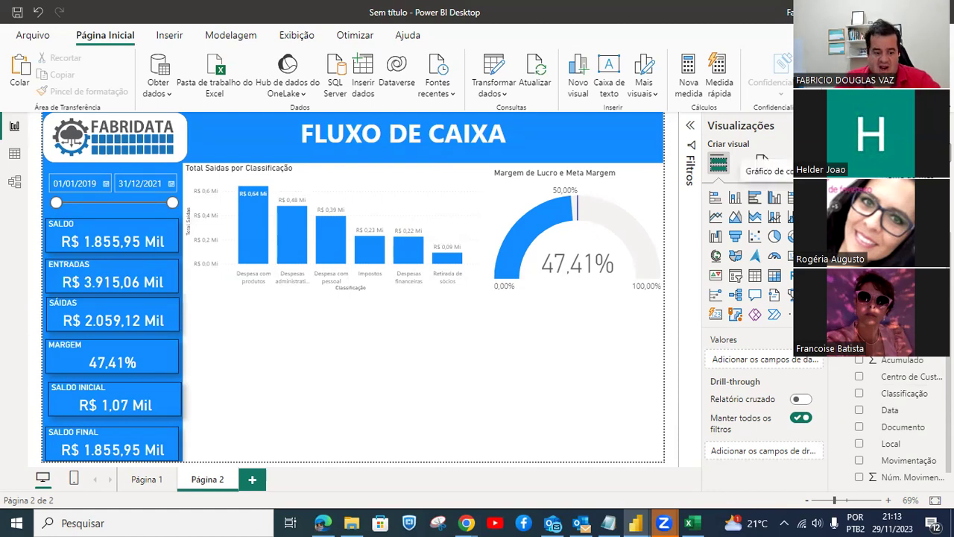
{"action": "left_click_drag", "start_coordinate": [693, 185], "coordinate": [793, 223]}
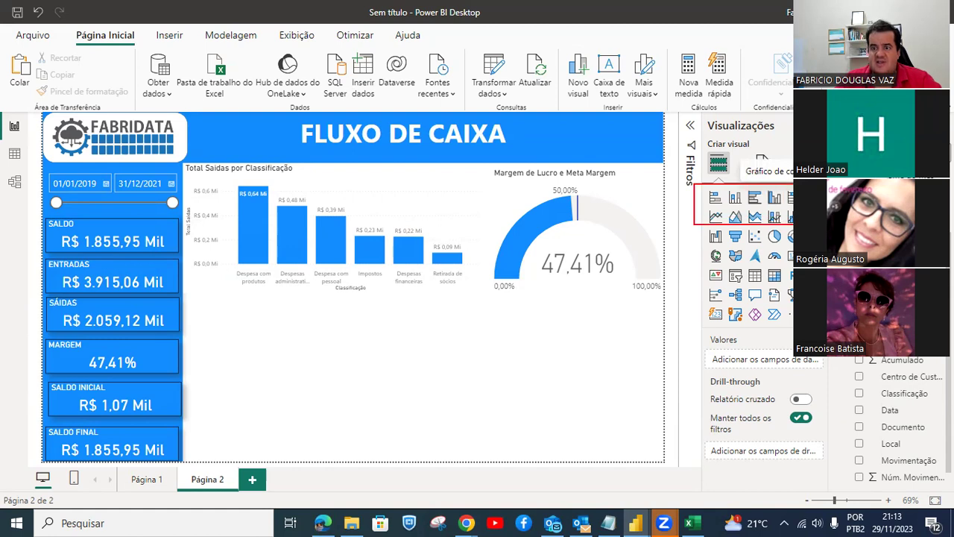
{"action": "left_click_drag", "start_coordinate": [701, 221], "coordinate": [728, 249]}
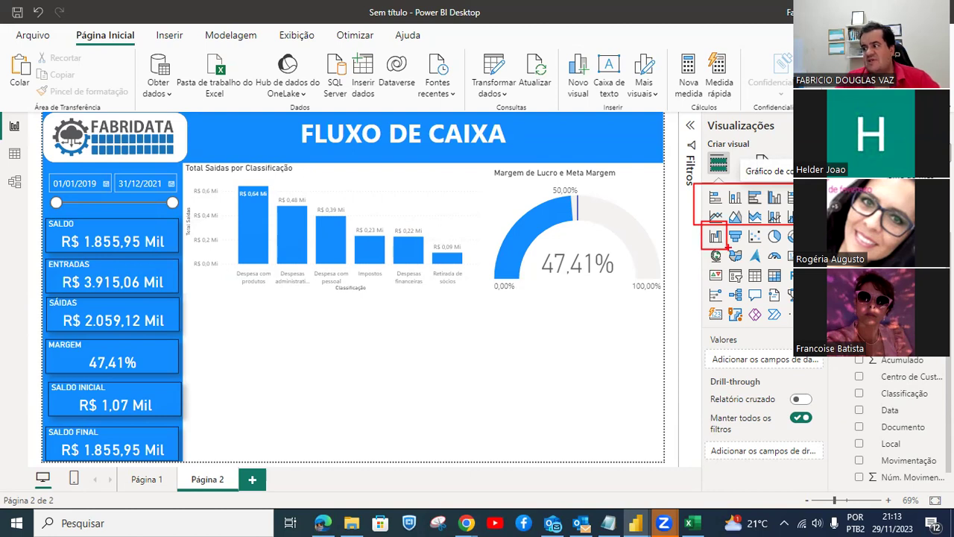
{"action": "key", "text": "Escape"}
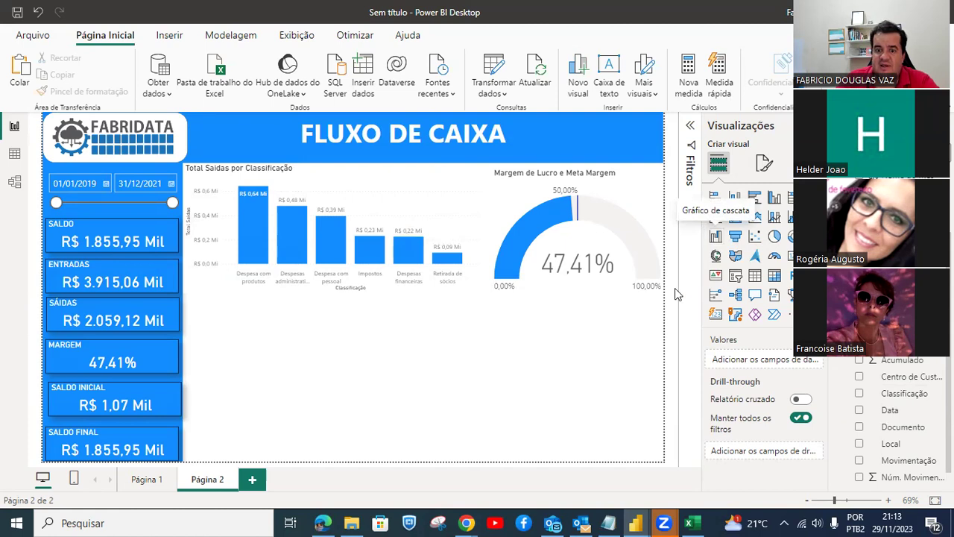
Add a waterfall chart of Saldo by Nome do Mes below the column chart and gauge, spanning the width of both.
{"action": "left_click", "coordinate": [718, 238]}
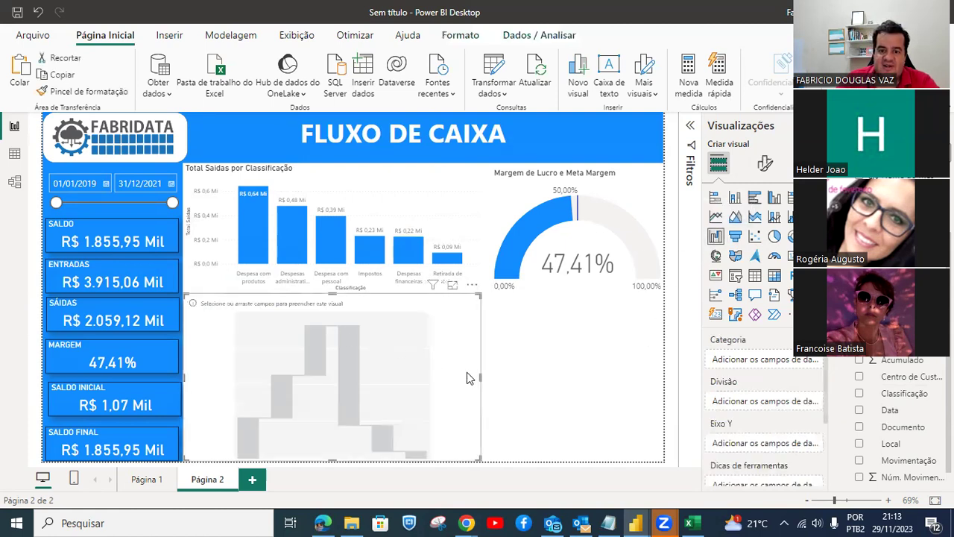
{"action": "left_click_drag", "start_coordinate": [481, 379], "coordinate": [666, 398]}
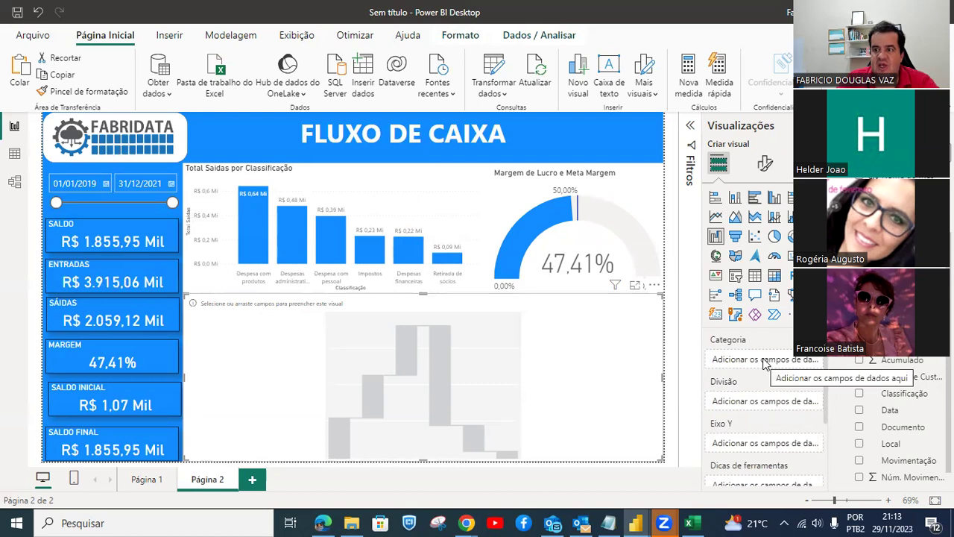
{"action": "scroll", "coordinate": [899, 418], "scroll_direction": "up", "scroll_amount": 2}
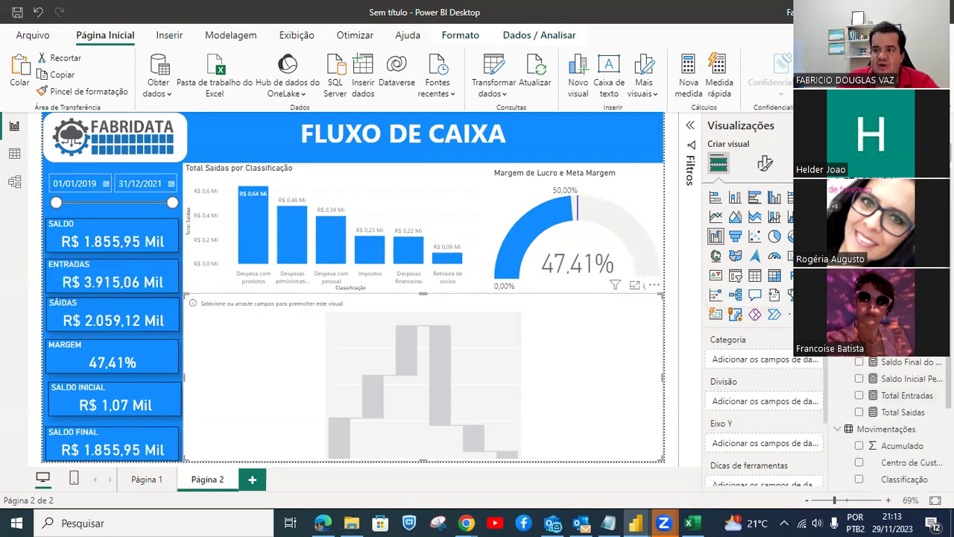
{"action": "left_click_drag", "start_coordinate": [887, 268], "coordinate": [788, 360]}
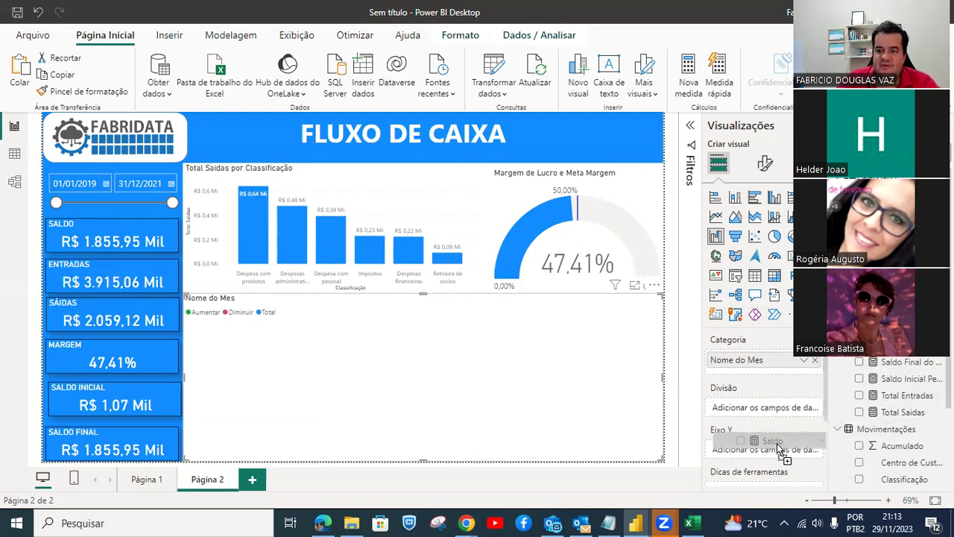
{"action": "left_click_drag", "start_coordinate": [774, 455], "coordinate": [774, 456]}
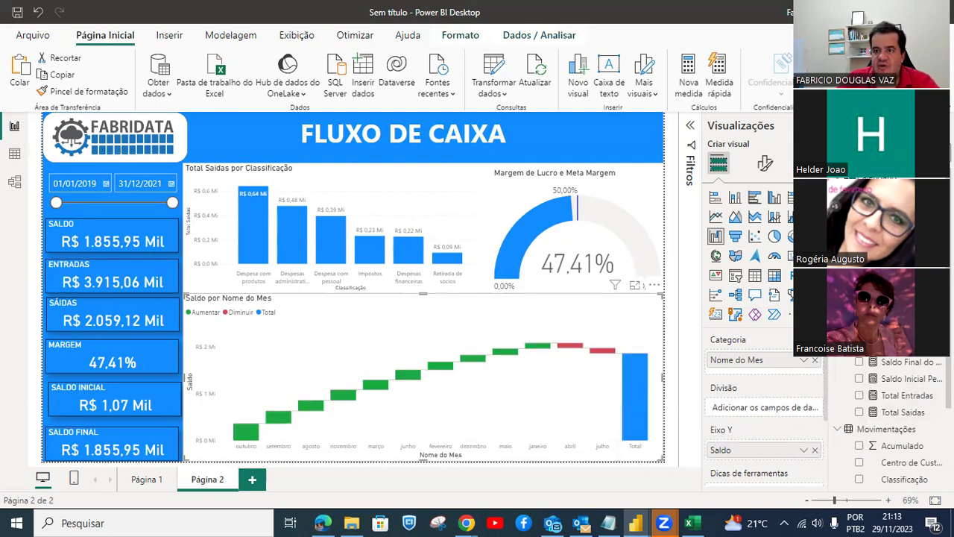
Turn on the data labels and hide the Y-axis values of the waterfall chart.
{"action": "left_click", "coordinate": [766, 164]}
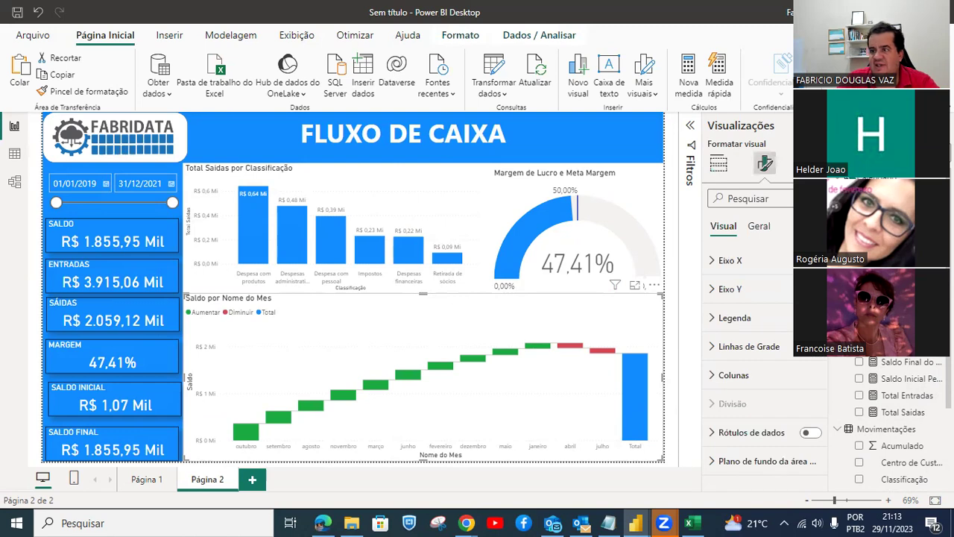
{"action": "left_click", "coordinate": [811, 431]}
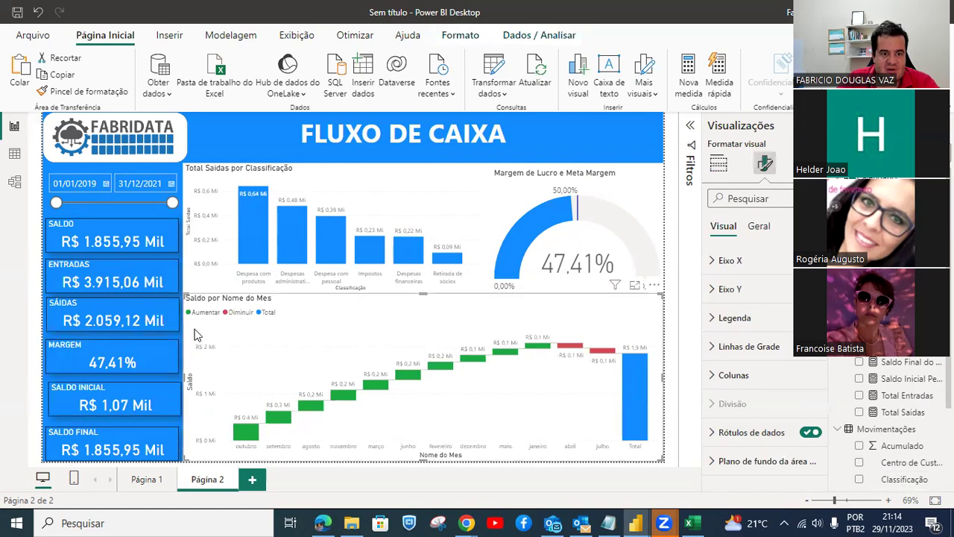
{"action": "left_click", "coordinate": [811, 289]}
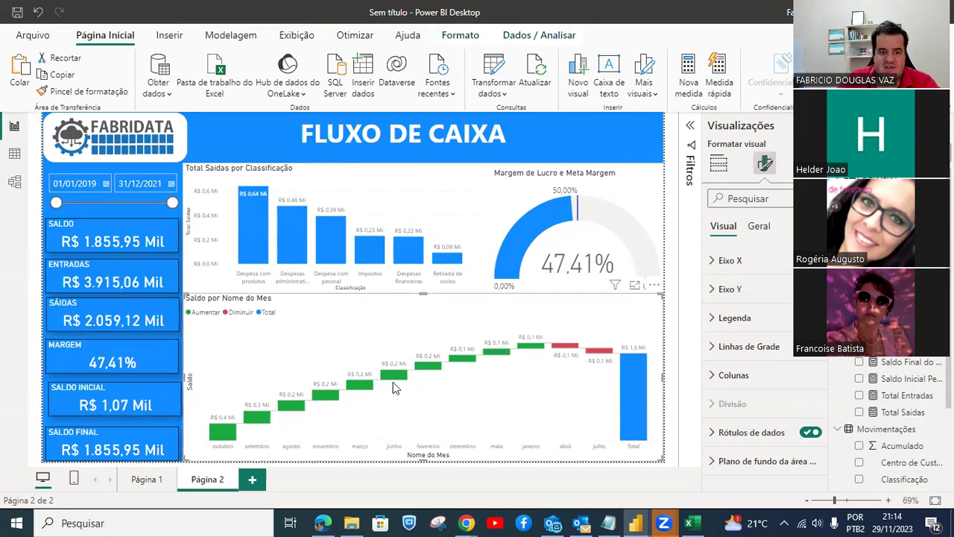
{"action": "mouse_move", "coordinate": [228, 442]}
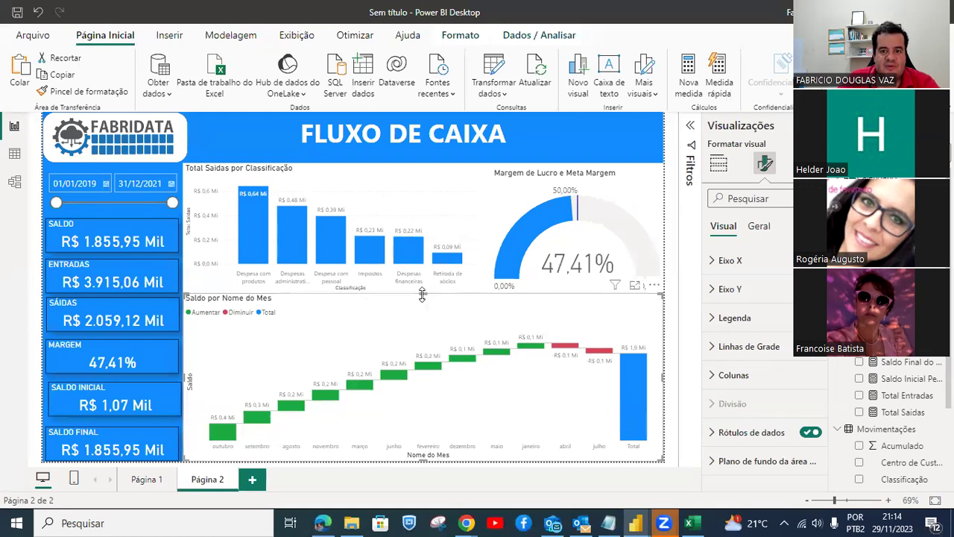
Lower the top edge of the waterfall chart slightly to leave a gap beneath the column chart and gauge.
{"action": "left_click_drag", "start_coordinate": [422, 294], "coordinate": [423, 306]}
{"action": "left_click", "coordinate": [335, 212]}
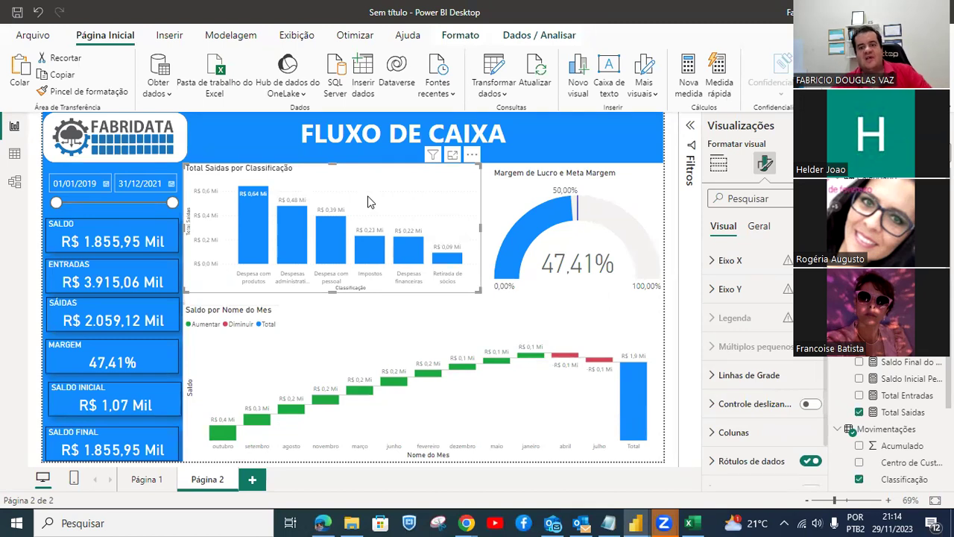
{"action": "left_click", "coordinate": [343, 360]}
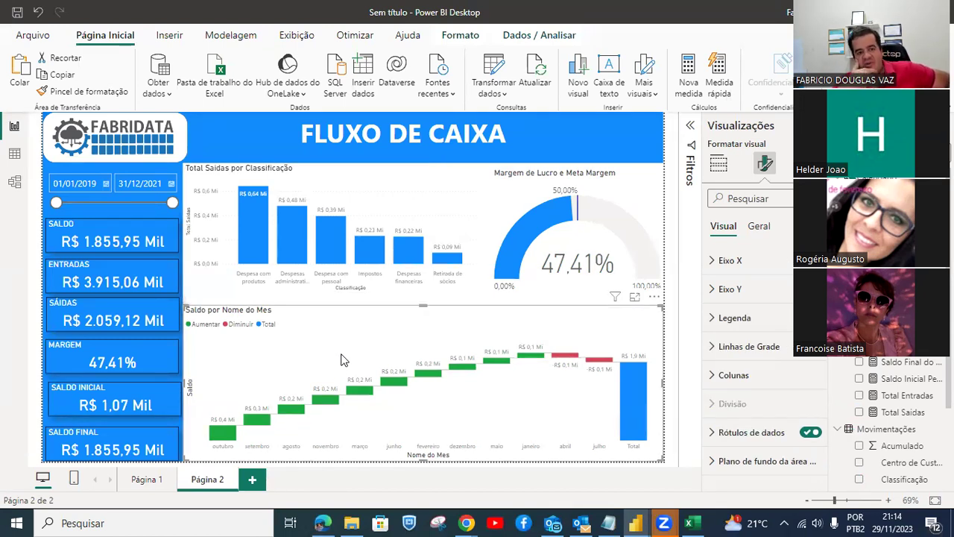
Turn on the visual border and the shadow for the Total Saidas por Classificação column chart.
{"action": "left_click", "coordinate": [432, 178]}
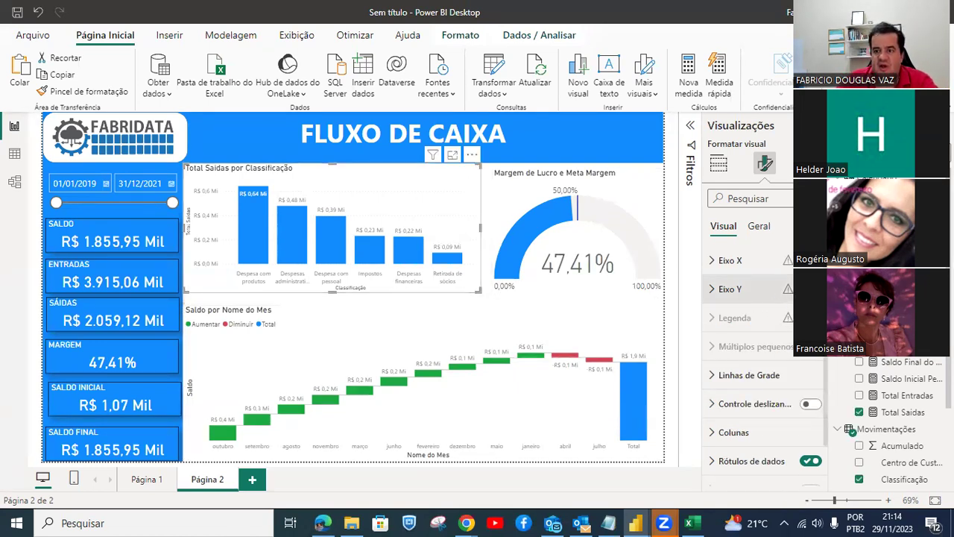
{"action": "left_click", "coordinate": [758, 227]}
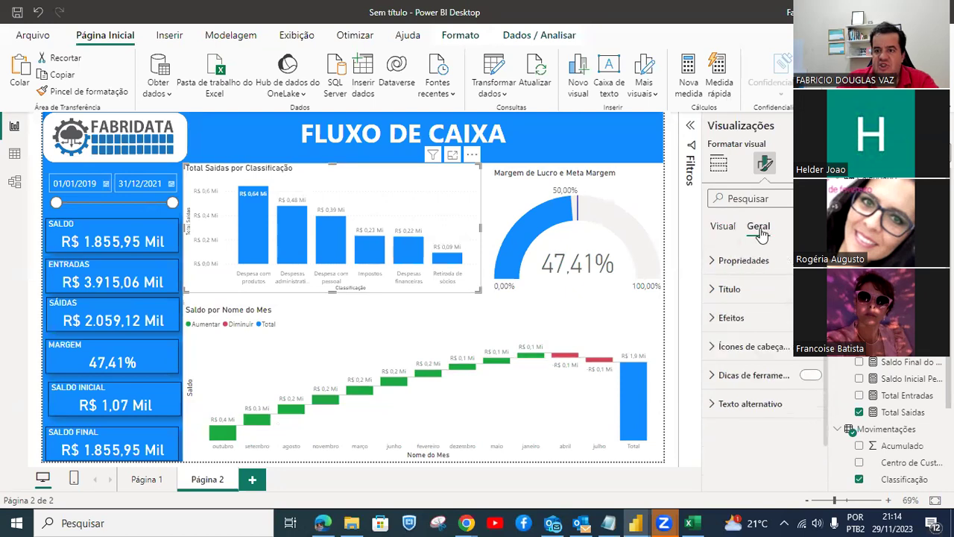
{"action": "left_click", "coordinate": [740, 318]}
{"action": "scroll", "coordinate": [767, 373], "scroll_direction": "down", "scroll_amount": 3}
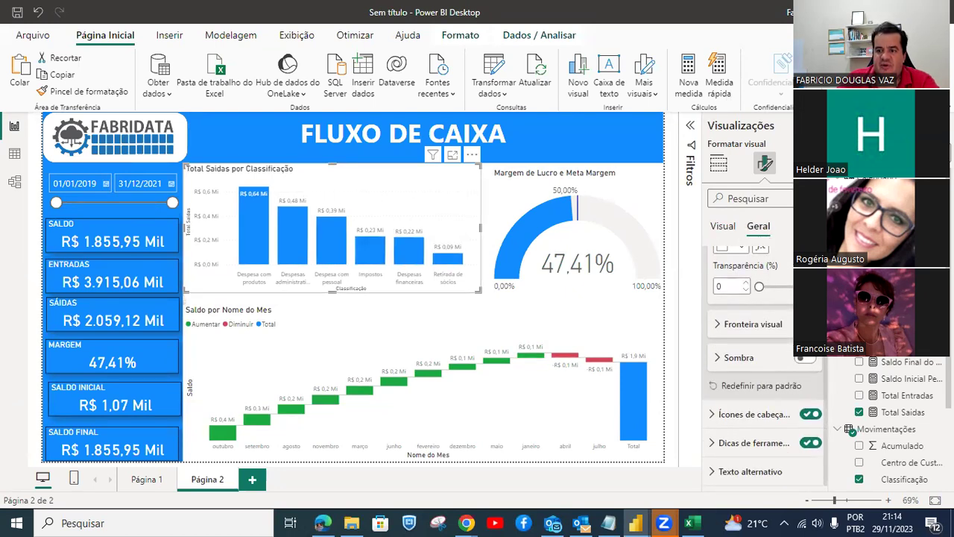
{"action": "left_click", "coordinate": [805, 359]}
Center the column chart's title and give it a blue background with white text.
{"action": "scroll", "coordinate": [780, 355], "scroll_direction": "up", "scroll_amount": 3}
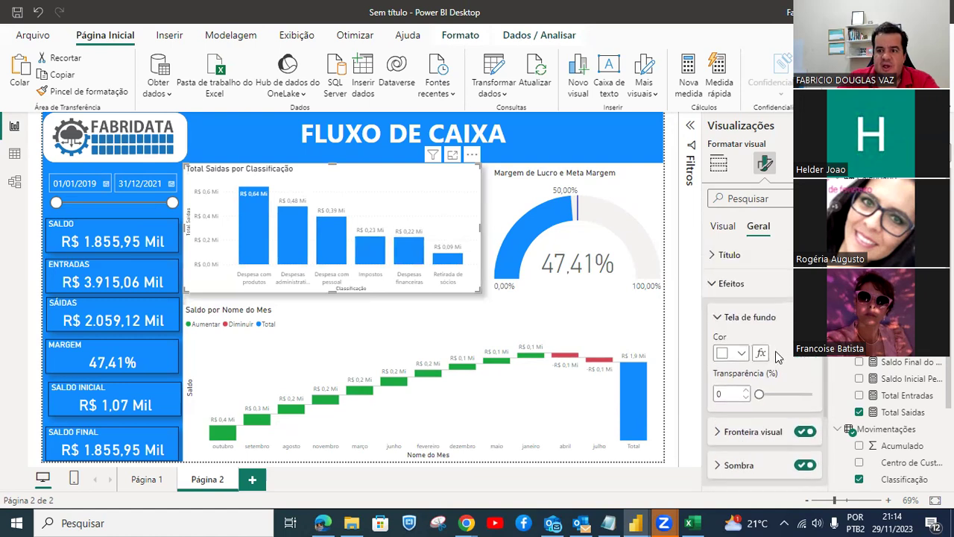
{"action": "left_click", "coordinate": [733, 295]}
{"action": "scroll", "coordinate": [745, 388], "scroll_direction": "down", "scroll_amount": 2}
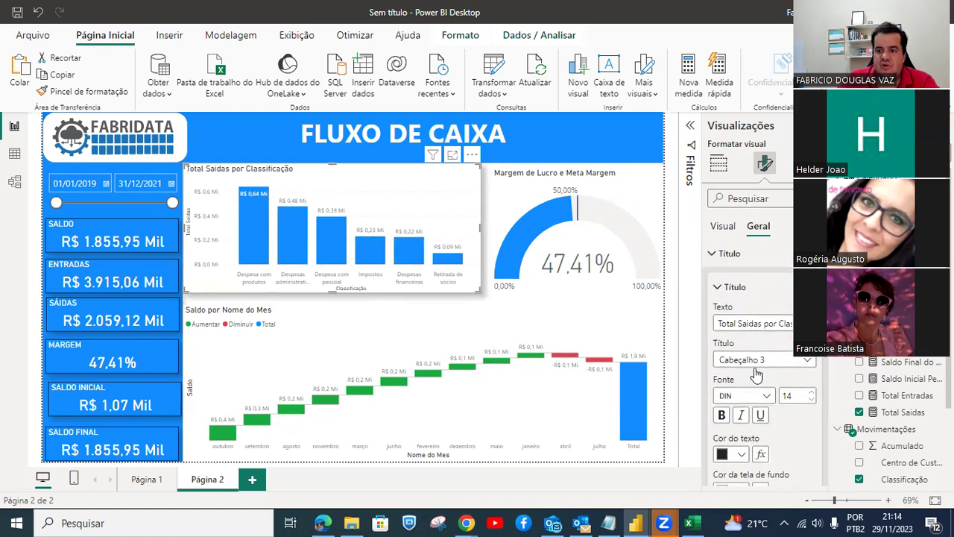
{"action": "left_click", "coordinate": [747, 456]}
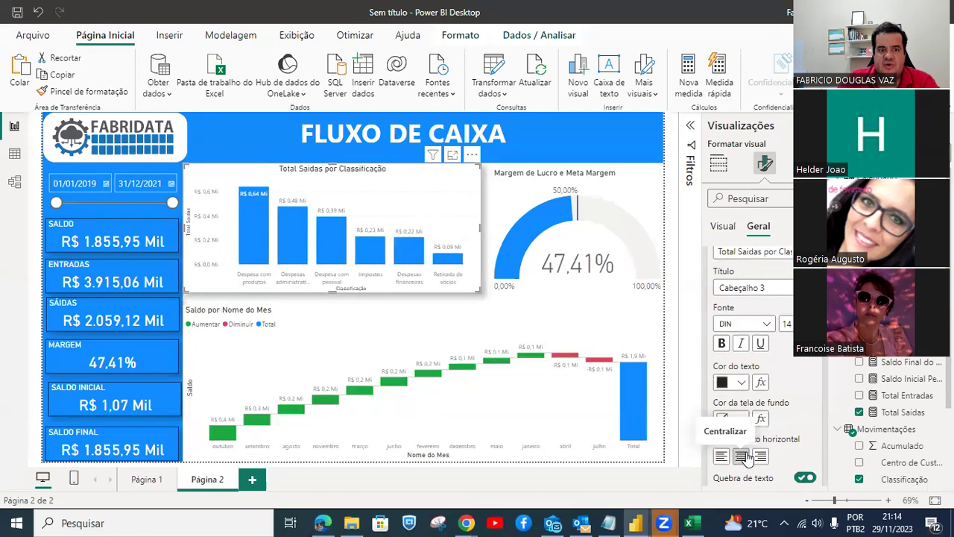
{"action": "scroll", "coordinate": [747, 447], "scroll_direction": "down", "scroll_amount": 1}
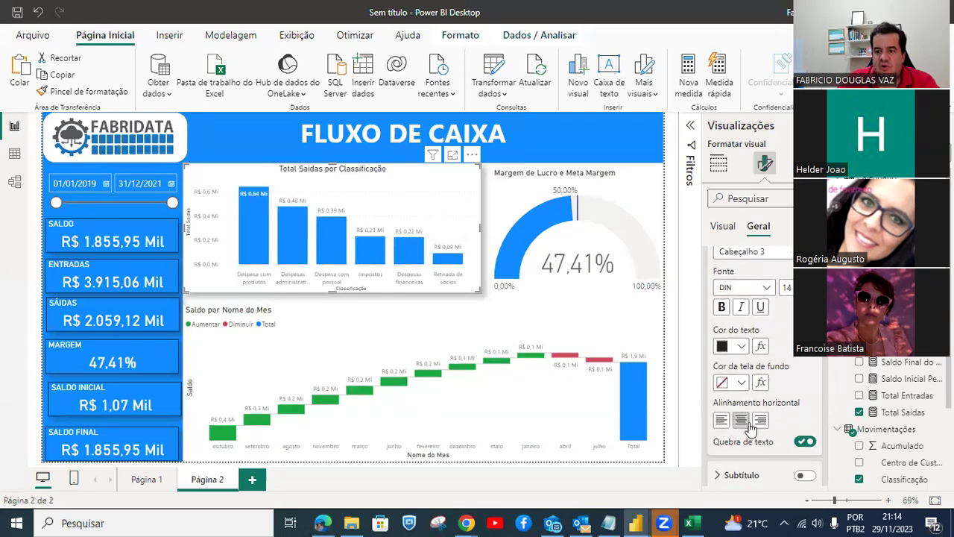
{"action": "left_click", "coordinate": [741, 383]}
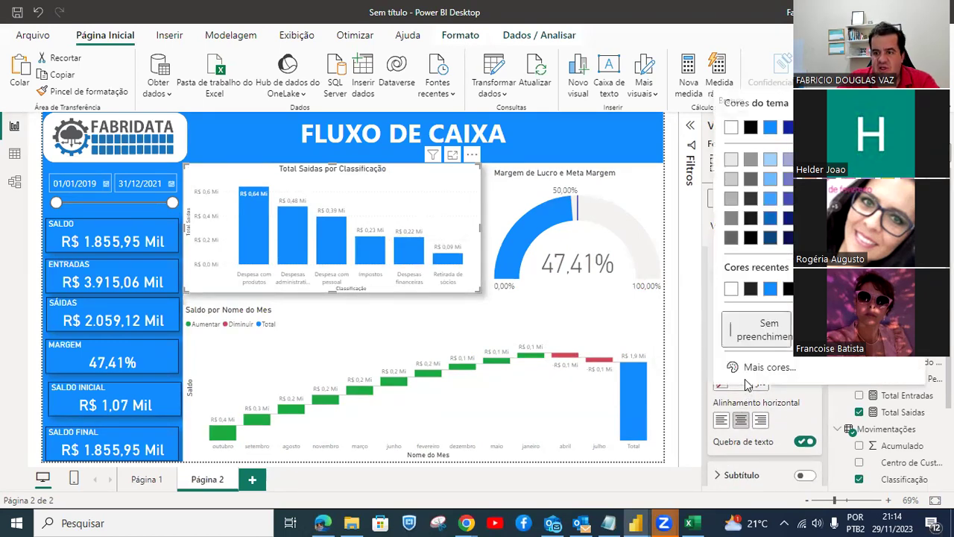
{"action": "left_click", "coordinate": [770, 289]}
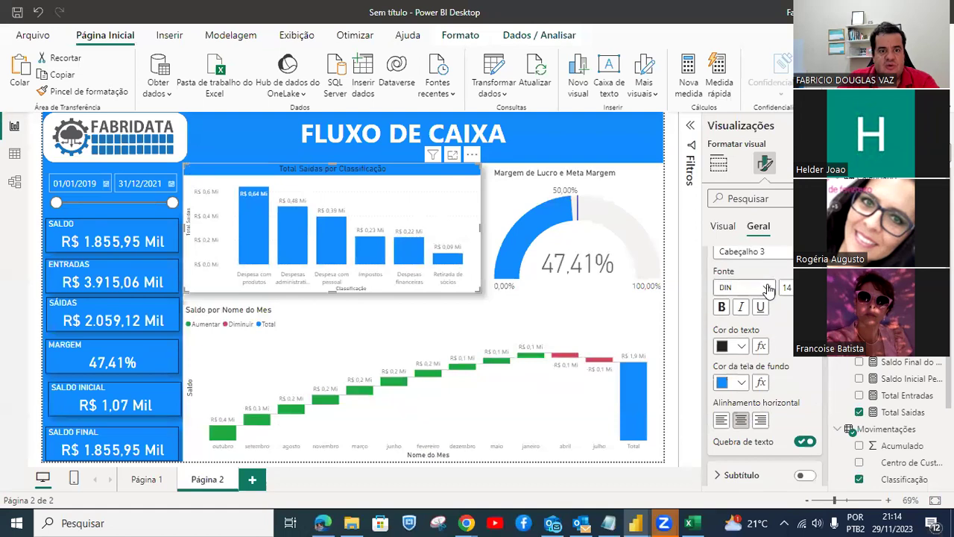
{"action": "left_click", "coordinate": [741, 346]}
{"action": "left_click", "coordinate": [751, 287]}
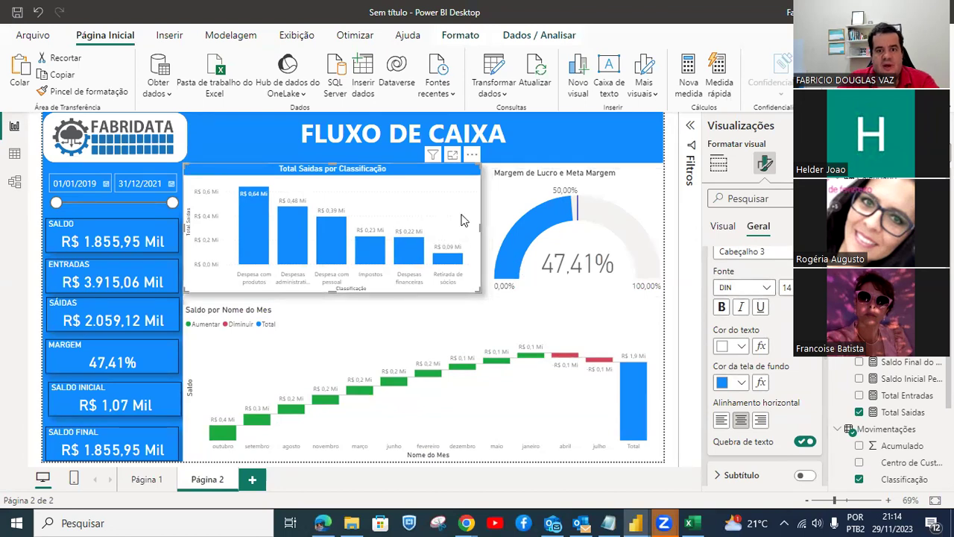
Copy the column chart's formatting to the gauge and the waterfall chart with the format painter.
{"action": "left_click", "coordinate": [70, 91]}
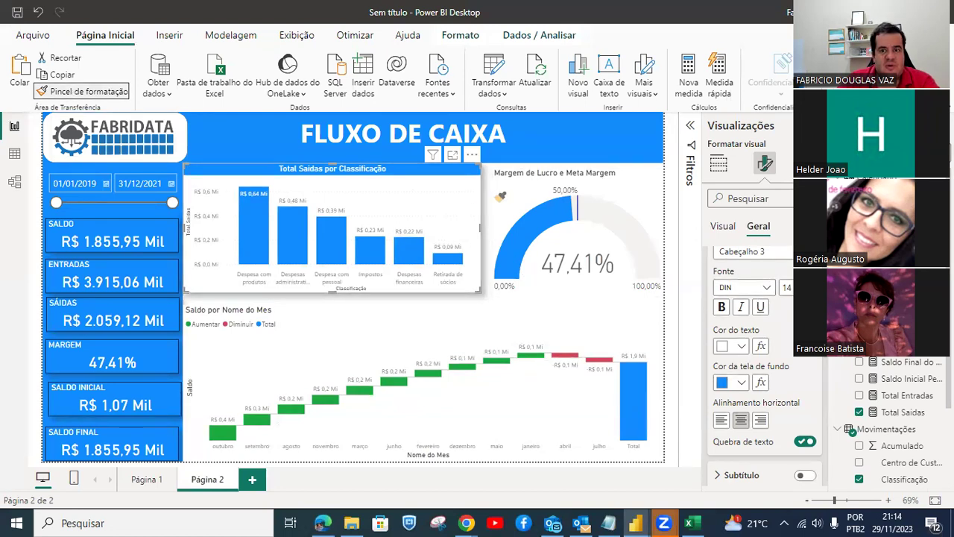
{"action": "left_click", "coordinate": [501, 193]}
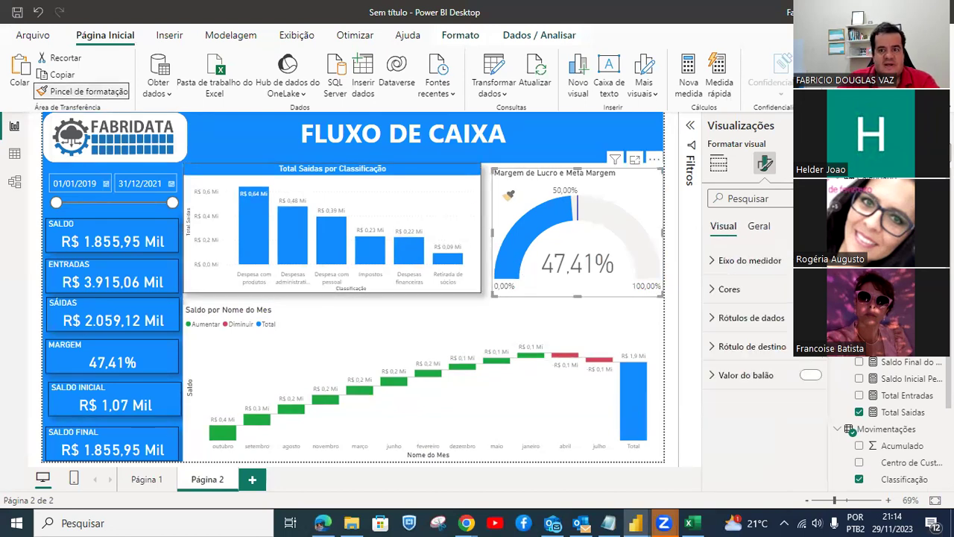
{"action": "left_click", "coordinate": [81, 93]}
{"action": "left_click", "coordinate": [315, 352]}
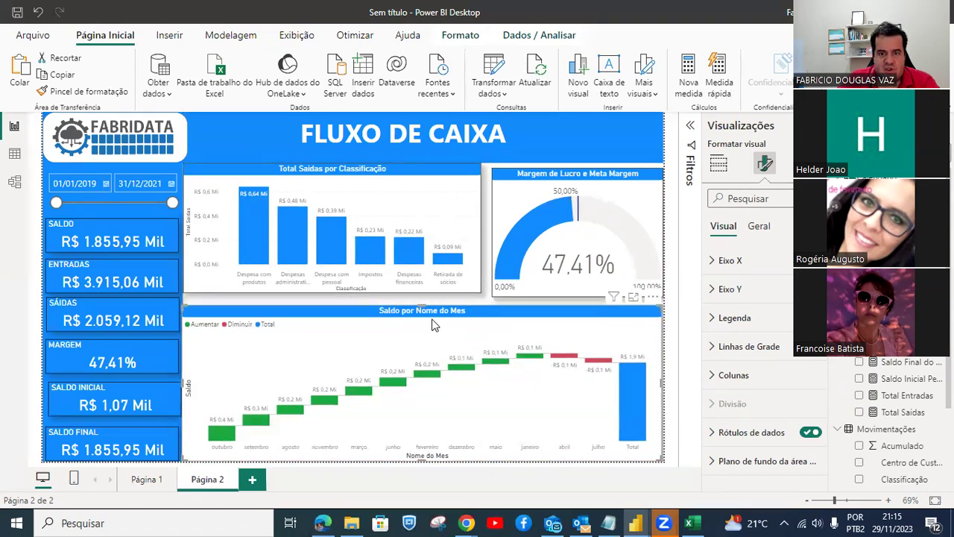
Raise the top edge of the waterfall chart until it meets the bottom of the gauge.
{"action": "left_click", "coordinate": [469, 287]}
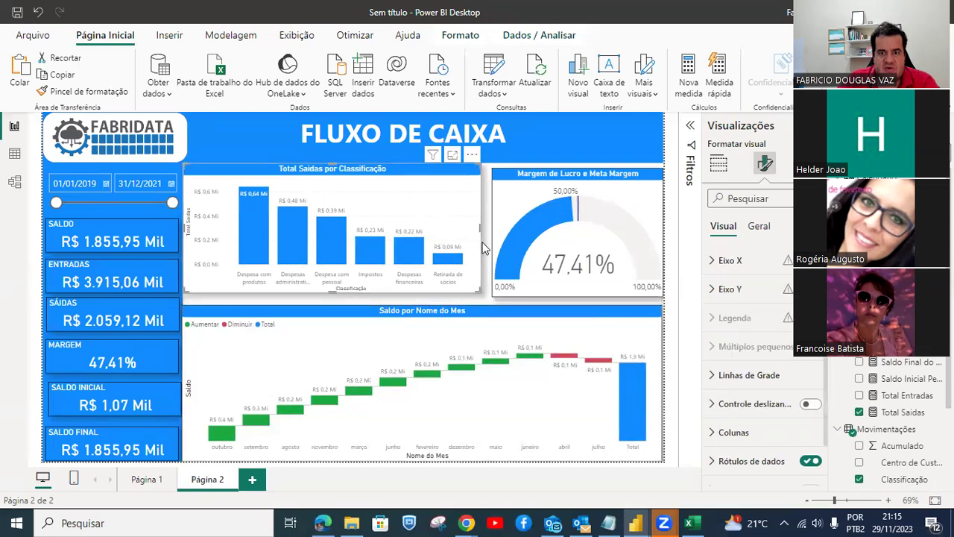
{"action": "left_click", "coordinate": [414, 306]}
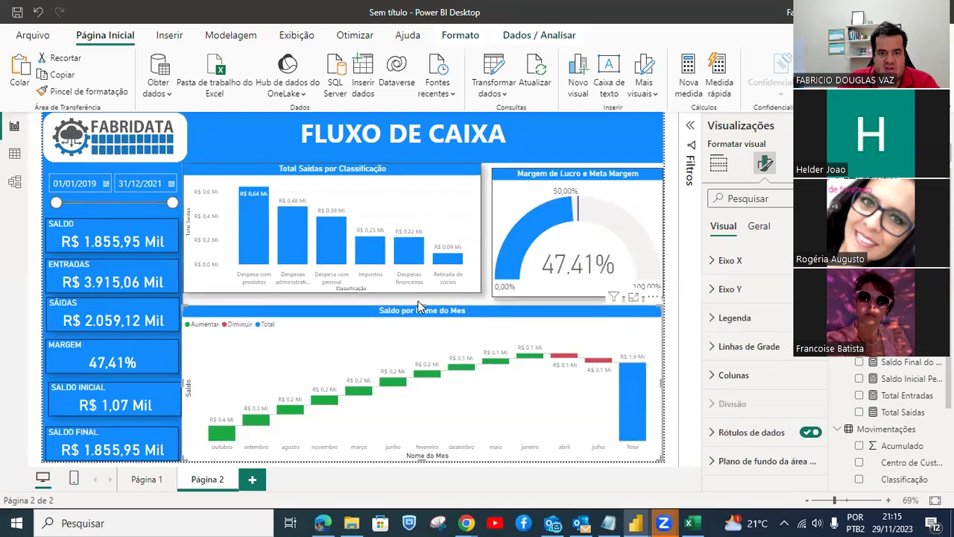
{"action": "left_click_drag", "start_coordinate": [422, 305], "coordinate": [423, 295]}
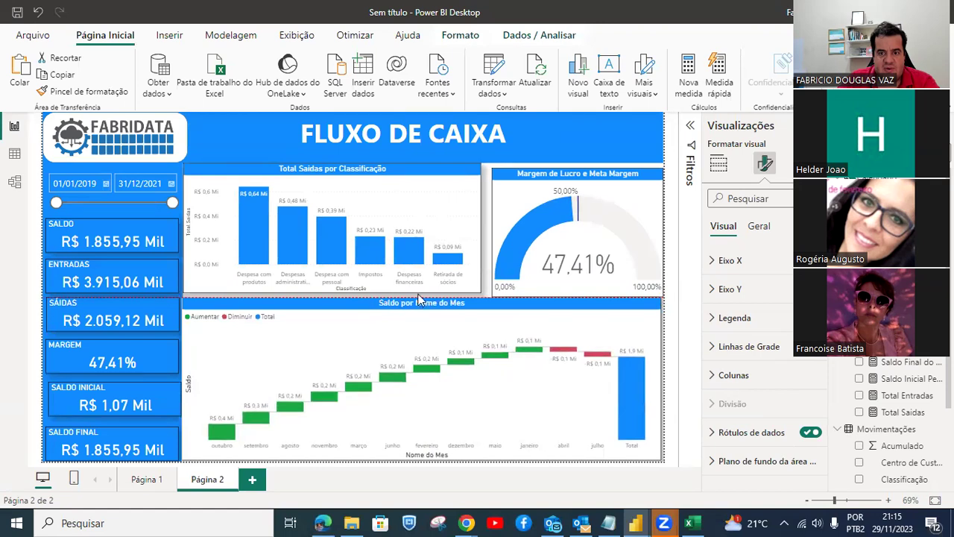
Enlarge the column chart downward to the waterfall chart and sideways to the gauge, closing the gaps between them.
{"action": "left_click", "coordinate": [403, 287]}
{"action": "left_click_drag", "start_coordinate": [334, 295], "coordinate": [365, 300]}
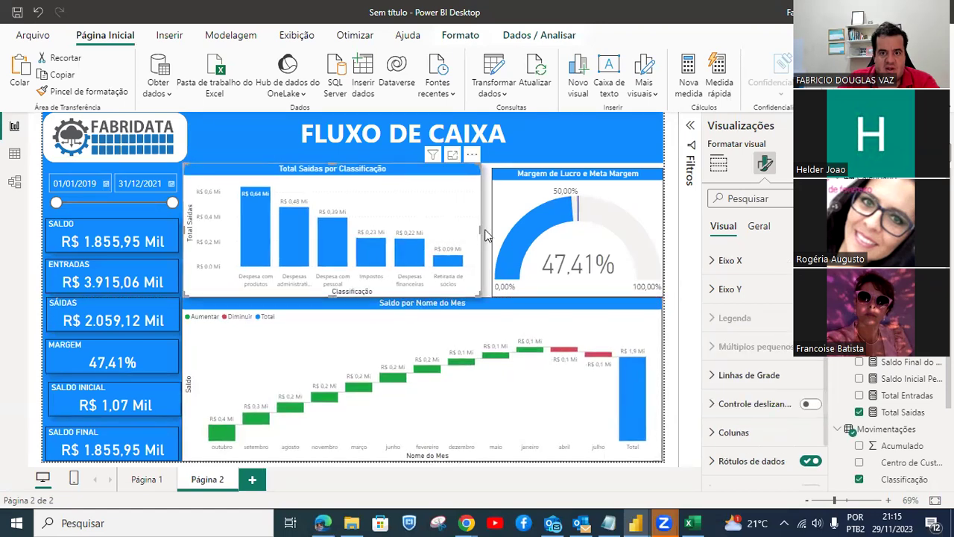
{"action": "left_click_drag", "start_coordinate": [485, 235], "coordinate": [492, 235]}
Adjust the gauge's top edge so that a thin gap remains between it and the header banner.
{"action": "left_click", "coordinate": [577, 173]}
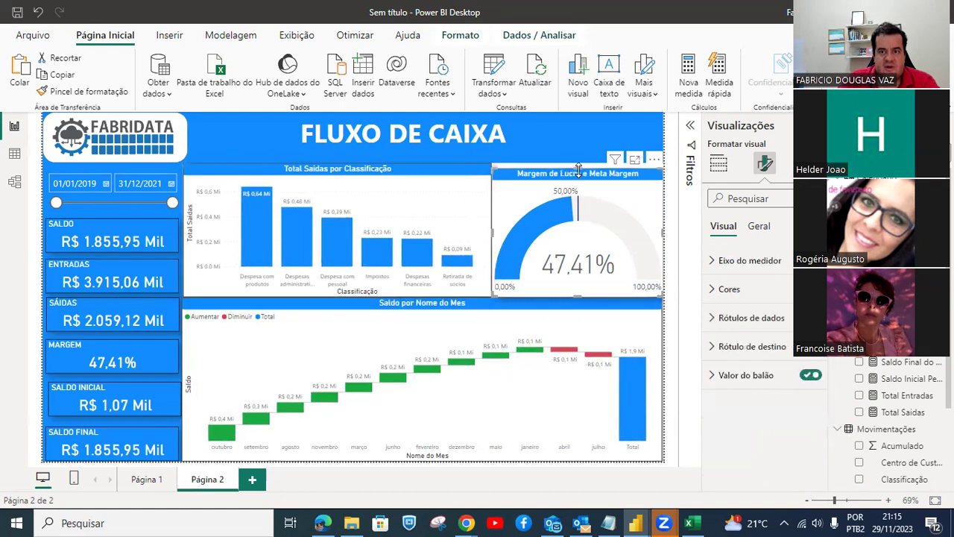
{"action": "left_click_drag", "start_coordinate": [577, 171], "coordinate": [579, 165]}
{"action": "double_click", "coordinate": [580, 166]}
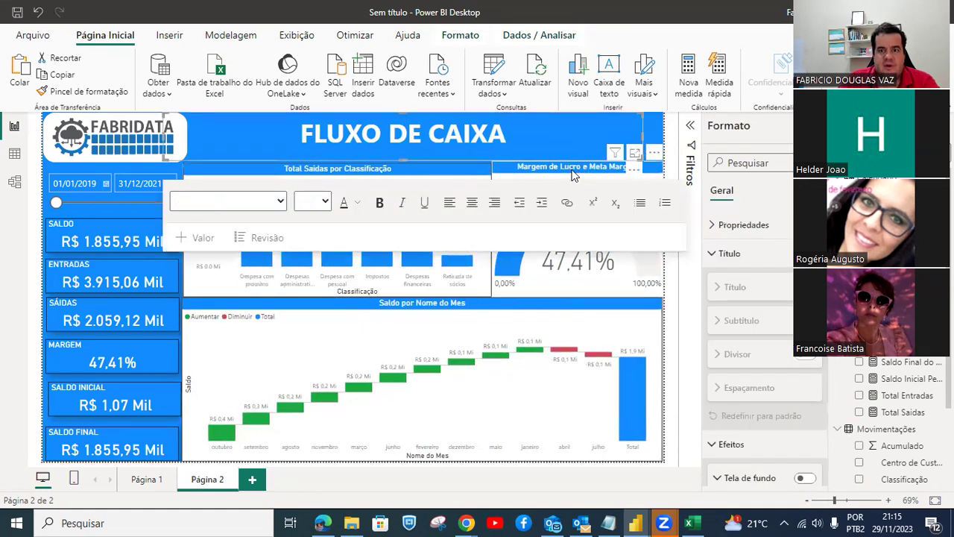
{"action": "key", "text": "Escape"}
{"action": "left_click_drag", "start_coordinate": [578, 160], "coordinate": [579, 168]}
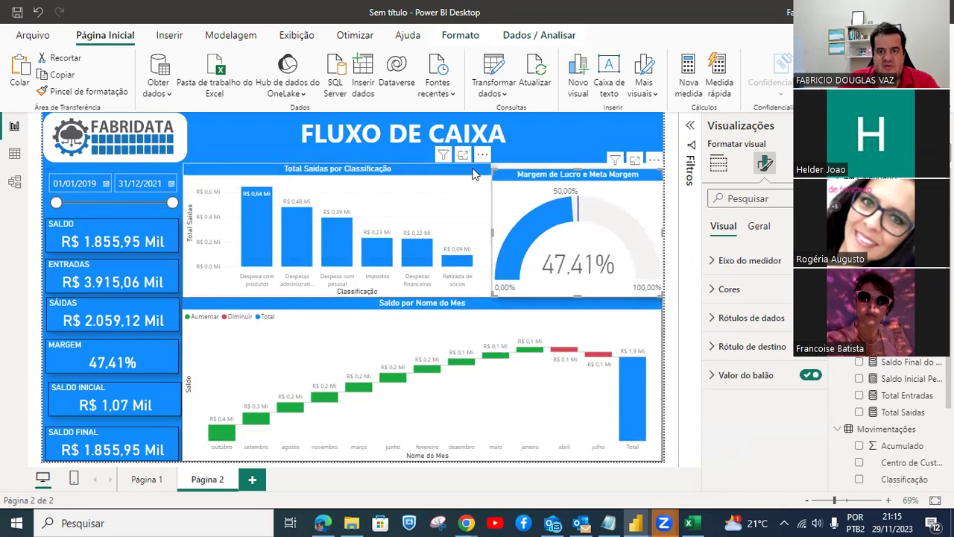
Lower the column chart's top edge until it lines up with the gauge's top, and select the waterfall chart.
{"action": "left_click", "coordinate": [357, 171]}
{"action": "left_click_drag", "start_coordinate": [341, 164], "coordinate": [337, 169]}
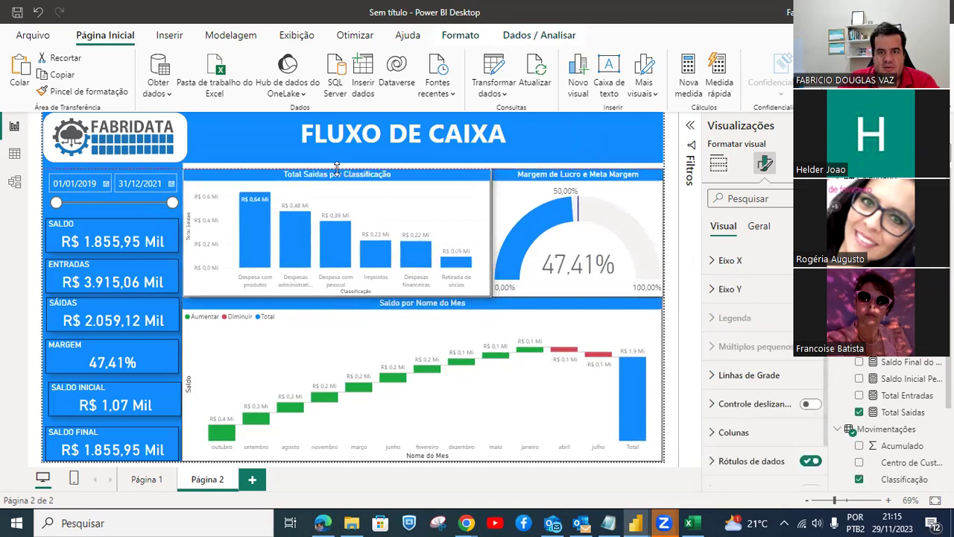
{"action": "double_click", "coordinate": [337, 172]}
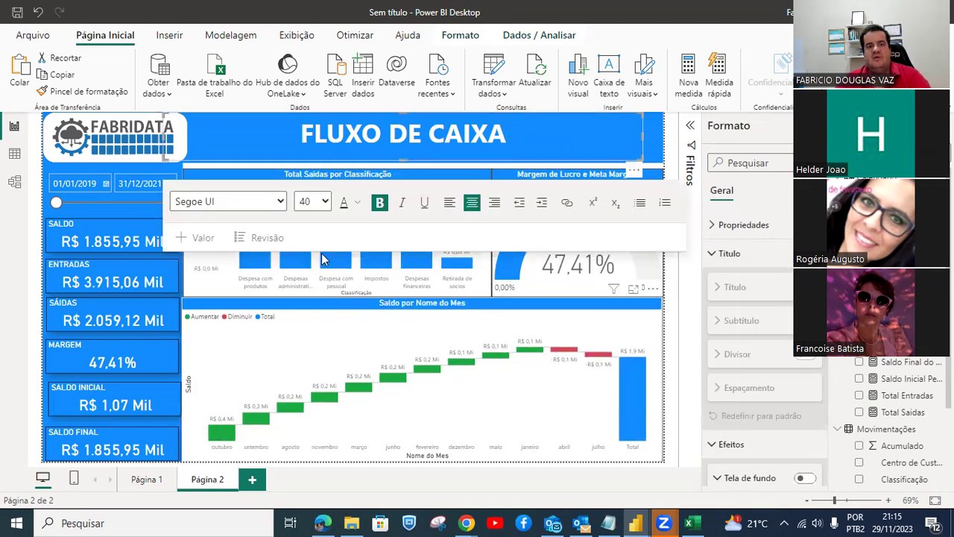
{"action": "left_click", "coordinate": [617, 135]}
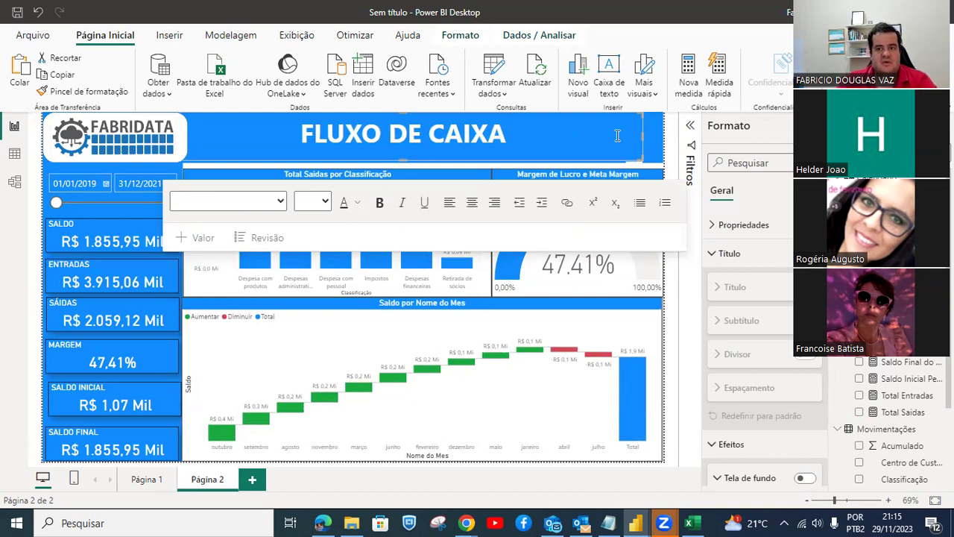
{"action": "left_click", "coordinate": [282, 351]}
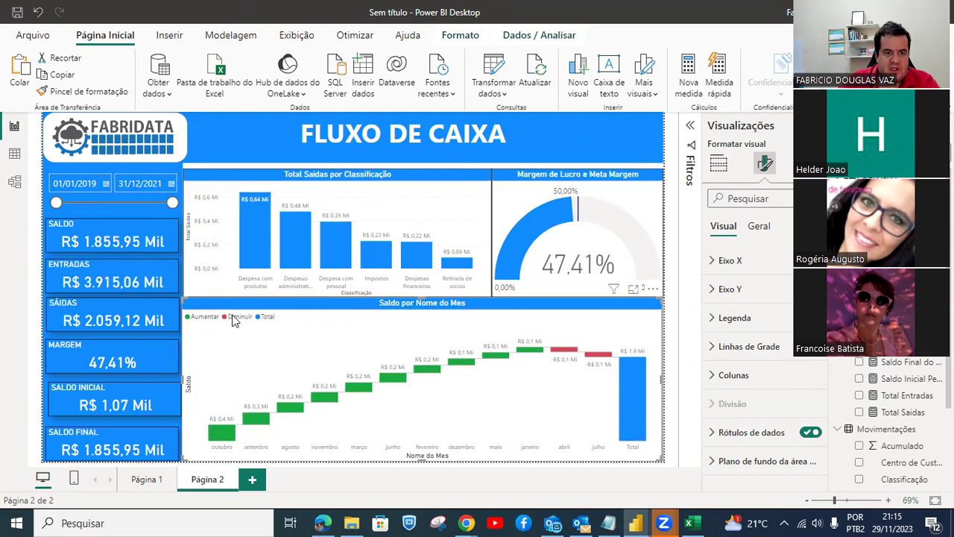
{"action": "left_click", "coordinate": [755, 229]}
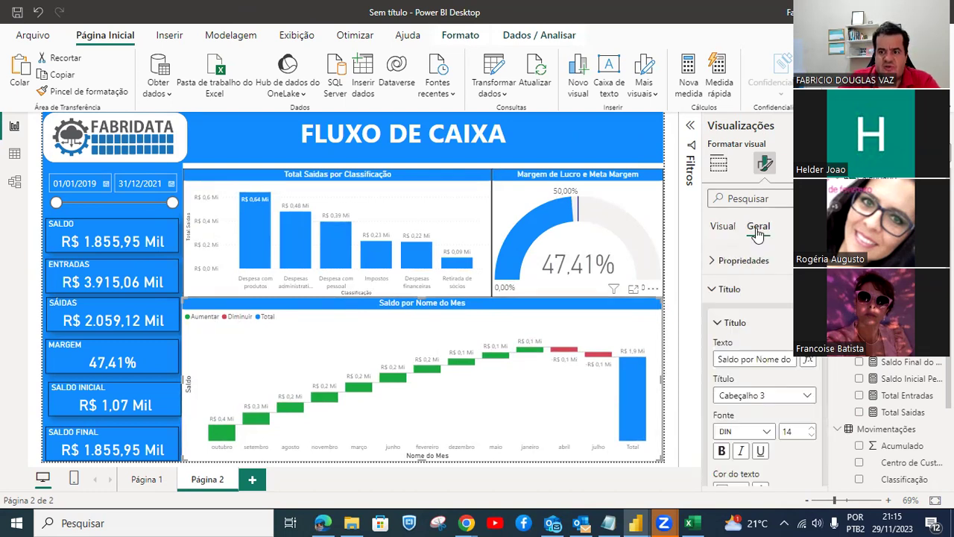
{"action": "left_click_drag", "start_coordinate": [303, 344], "coordinate": [162, 298]}
{"action": "key", "text": "Escape"}
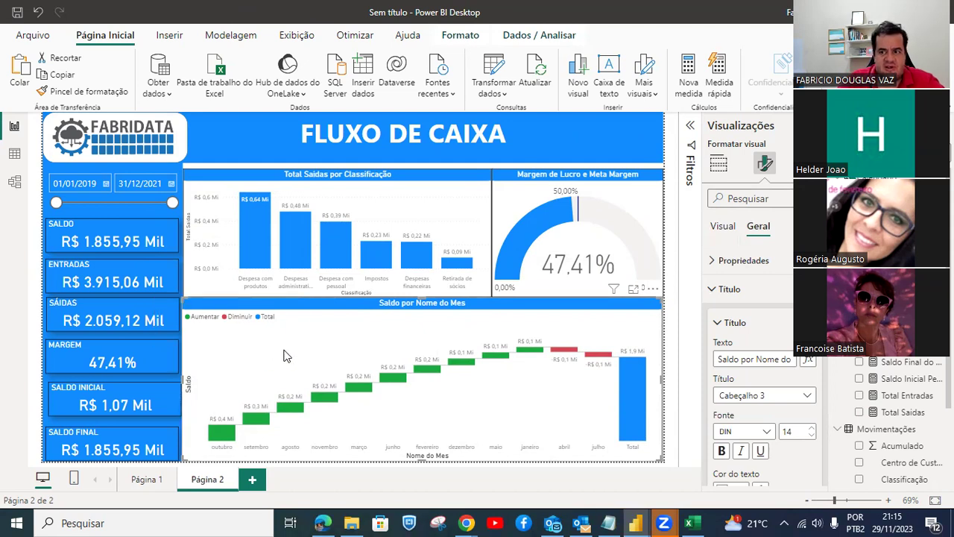
{"action": "left_click", "coordinate": [726, 290]}
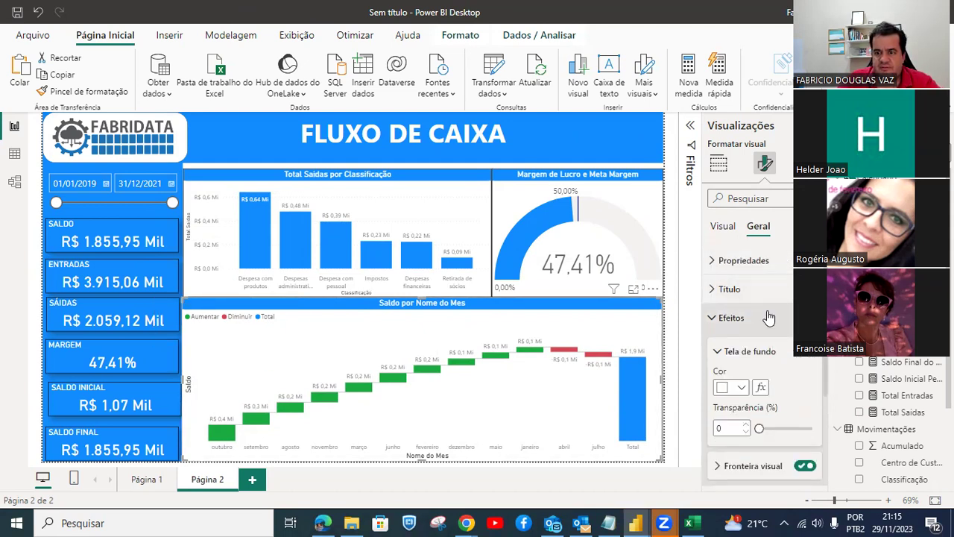
{"action": "left_click", "coordinate": [721, 351]}
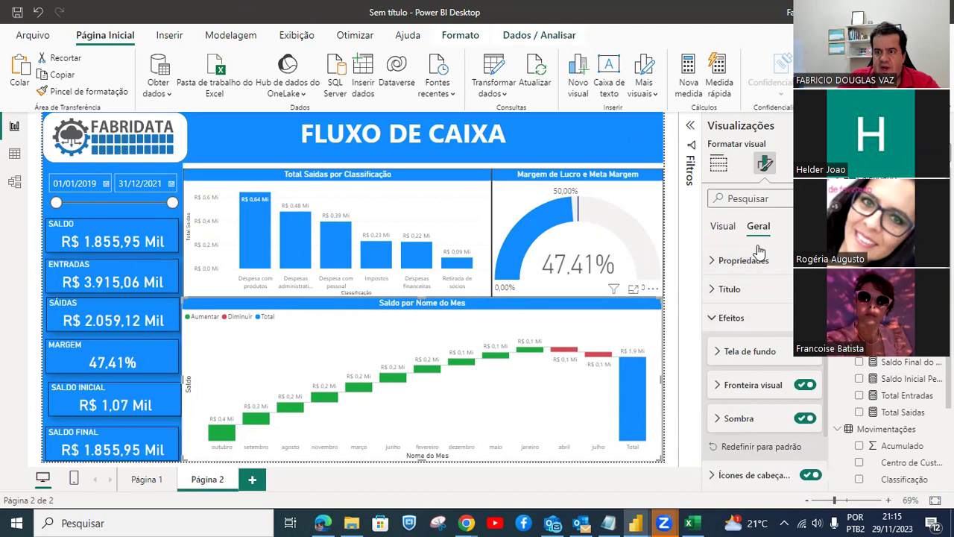
Enlarge the waterfall chart's legend text to size 17.
{"action": "left_click", "coordinate": [722, 226]}
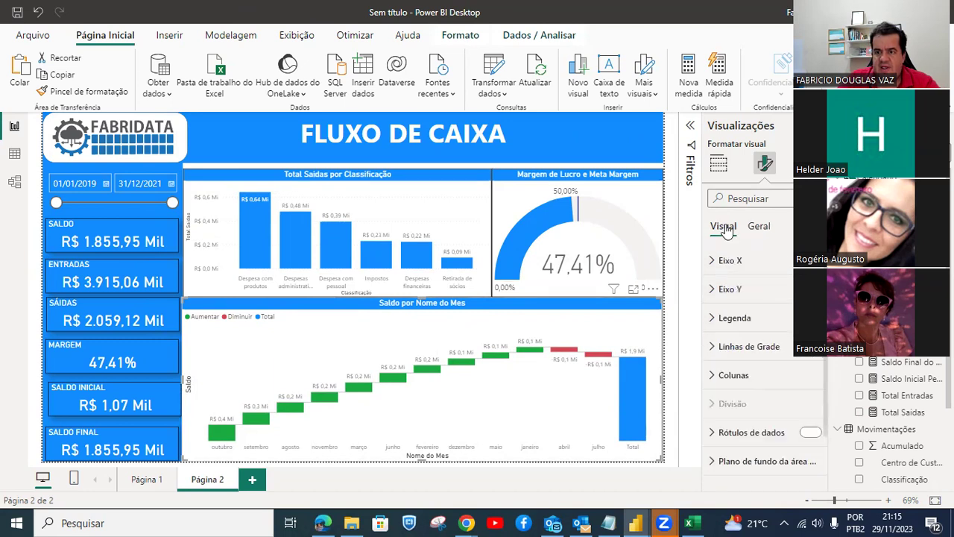
{"action": "left_click", "coordinate": [734, 318]}
{"action": "scroll", "coordinate": [797, 383], "scroll_direction": "down", "scroll_amount": 1}
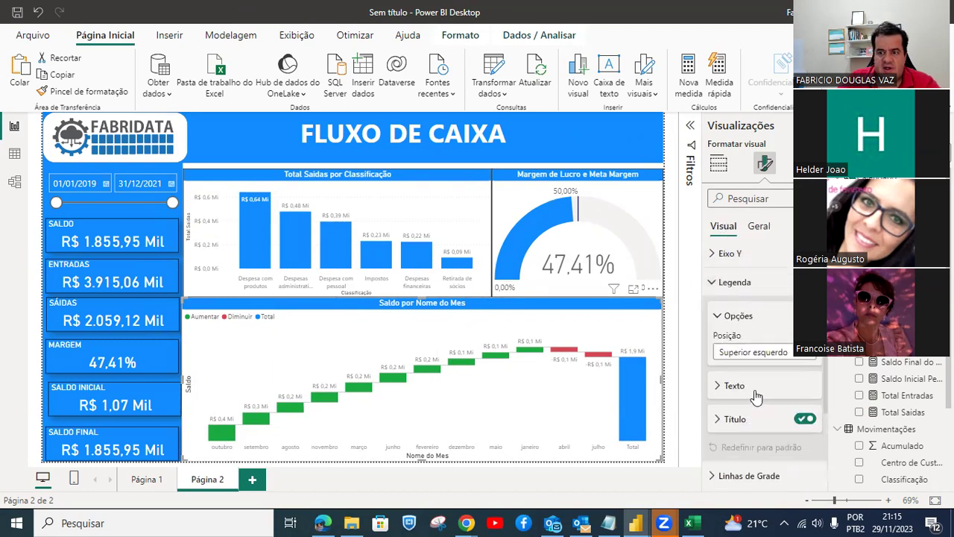
{"action": "left_click", "coordinate": [755, 393]}
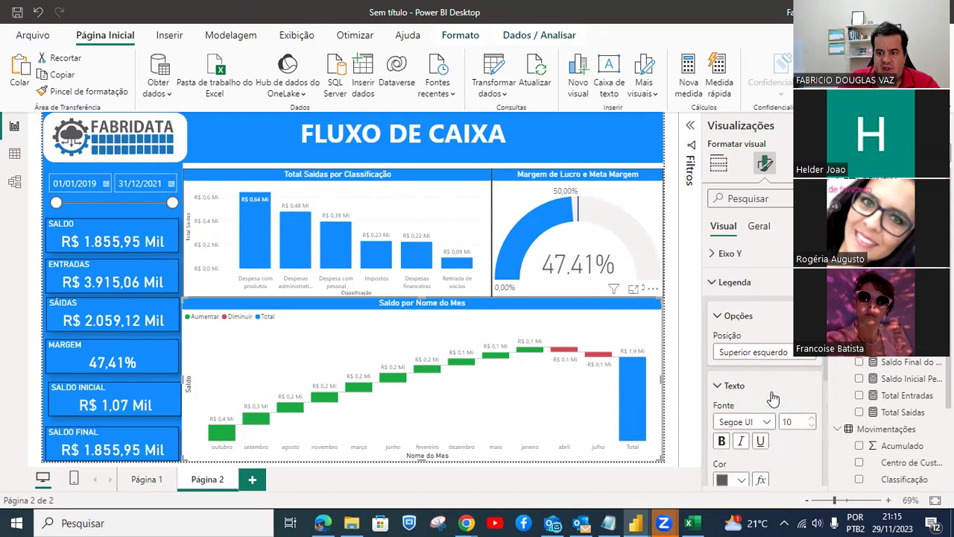
{"action": "scroll", "coordinate": [790, 388], "scroll_direction": "down", "scroll_amount": 2}
{"action": "left_click", "coordinate": [811, 348]}
{"action": "left_click", "coordinate": [811, 348]}
{"action": "left_click", "coordinate": [812, 348]}
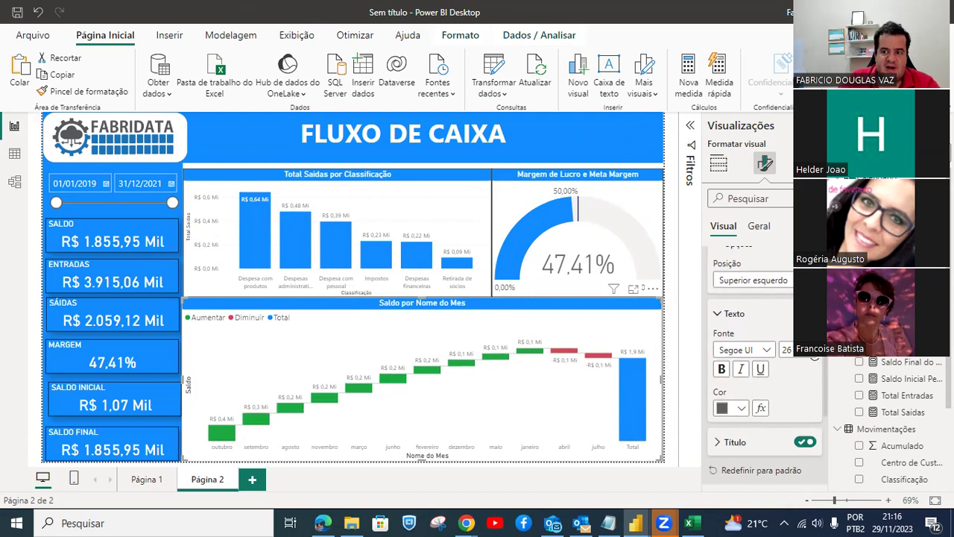
{"action": "left_click", "coordinate": [812, 359]}
{"action": "left_click", "coordinate": [811, 359]}
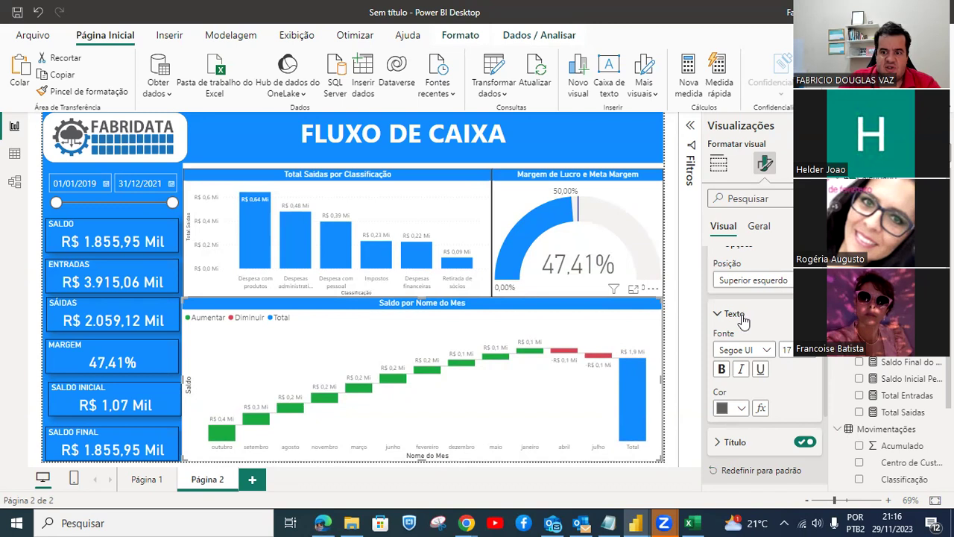
Change the waterfall chart's legend text colour to the recently used dark grey.
{"action": "left_click", "coordinate": [741, 409]}
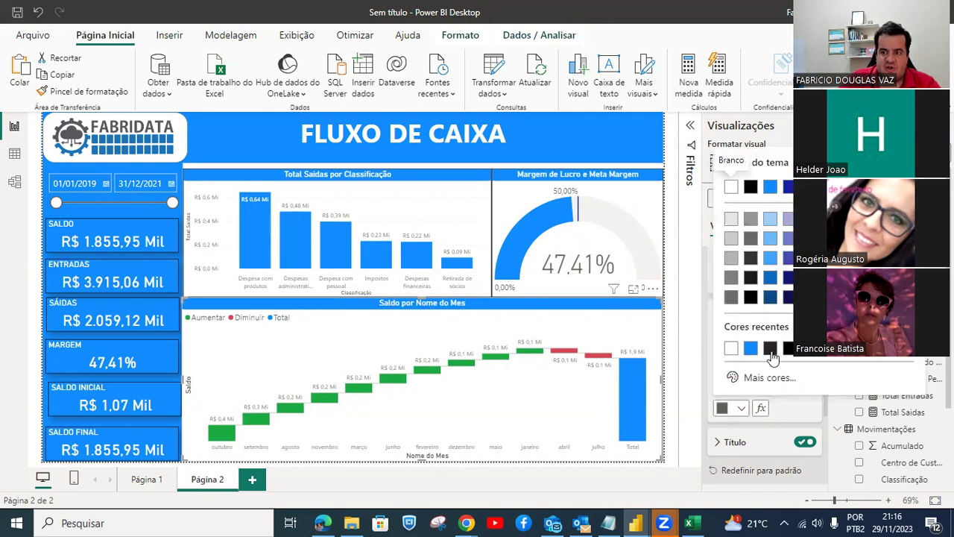
{"action": "left_click", "coordinate": [771, 351]}
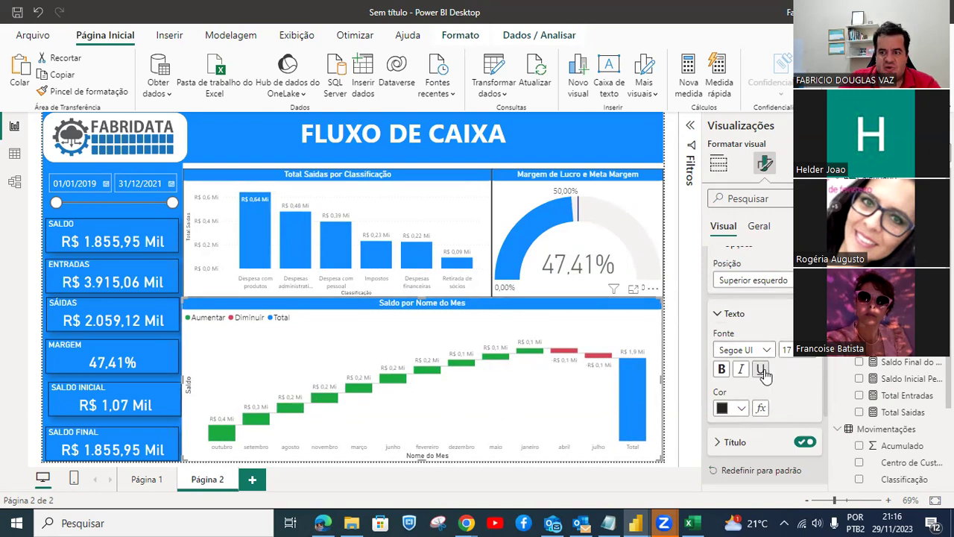
{"action": "scroll", "coordinate": [745, 280], "scroll_direction": "up", "scroll_amount": 3}
{"action": "left_click", "coordinate": [732, 321]}
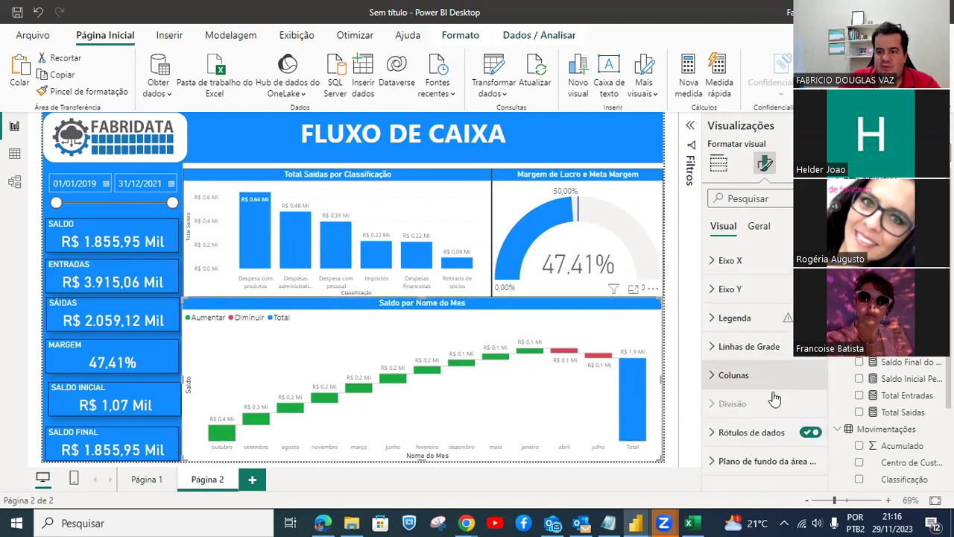
Make the waterfall chart's data label values dark grey and bold.
{"action": "left_click", "coordinate": [749, 433]}
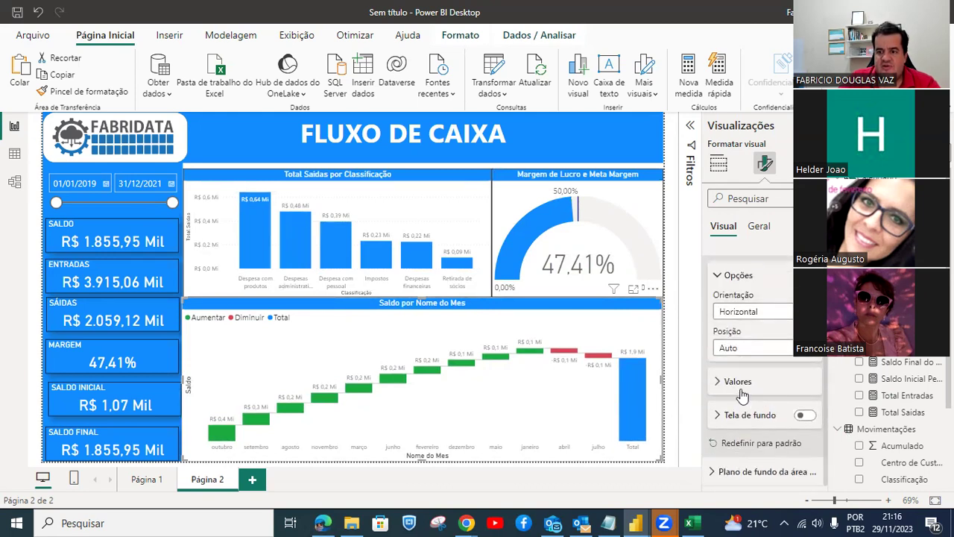
{"action": "left_click", "coordinate": [741, 388]}
{"action": "left_click", "coordinate": [743, 404]}
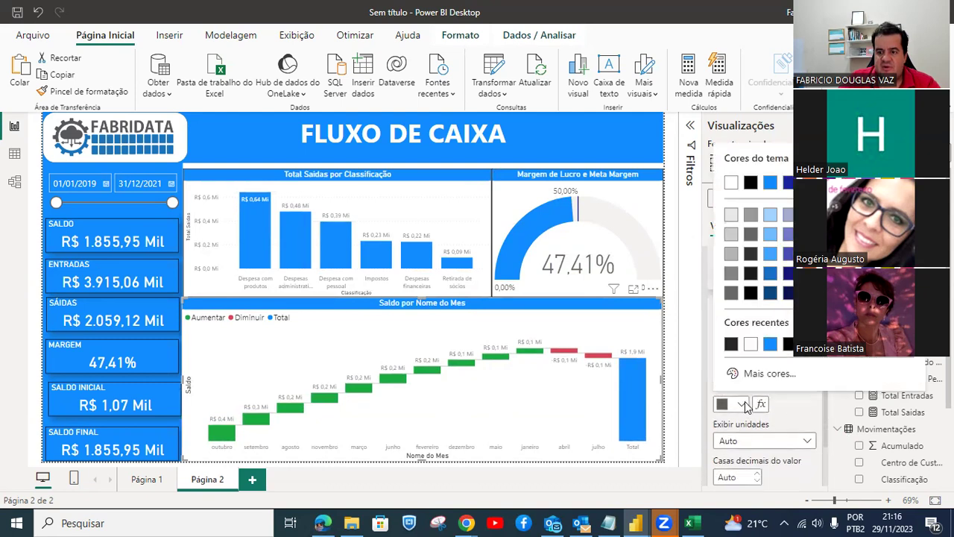
{"action": "left_click", "coordinate": [730, 344]}
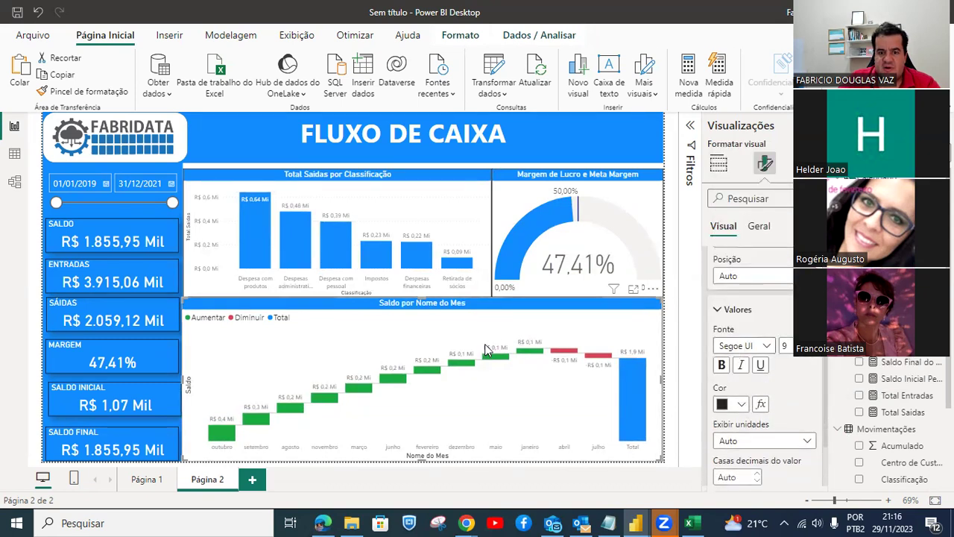
{"action": "left_click", "coordinate": [722, 364]}
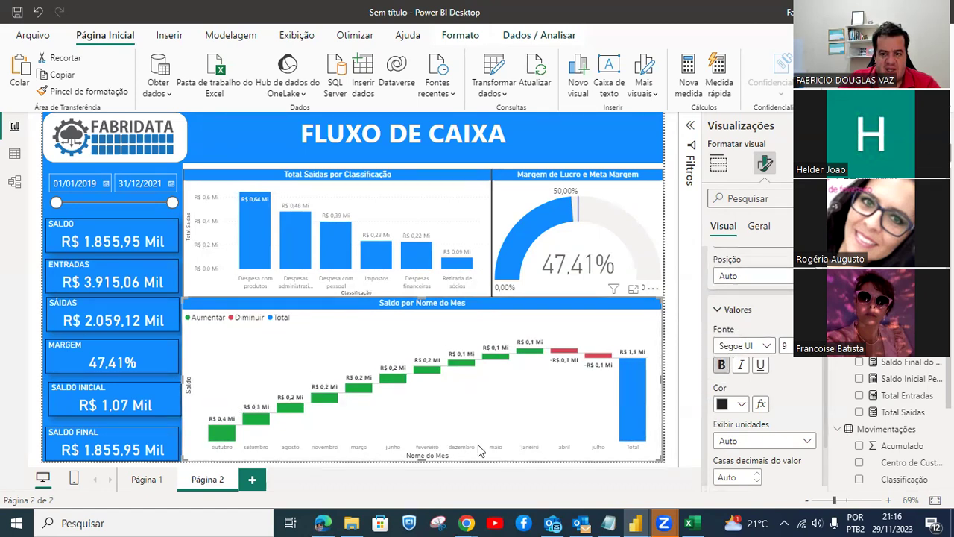
Make the month labels on the waterfall chart's X axis dark grey and bold.
{"action": "scroll", "coordinate": [740, 298], "scroll_direction": "up", "scroll_amount": 6}
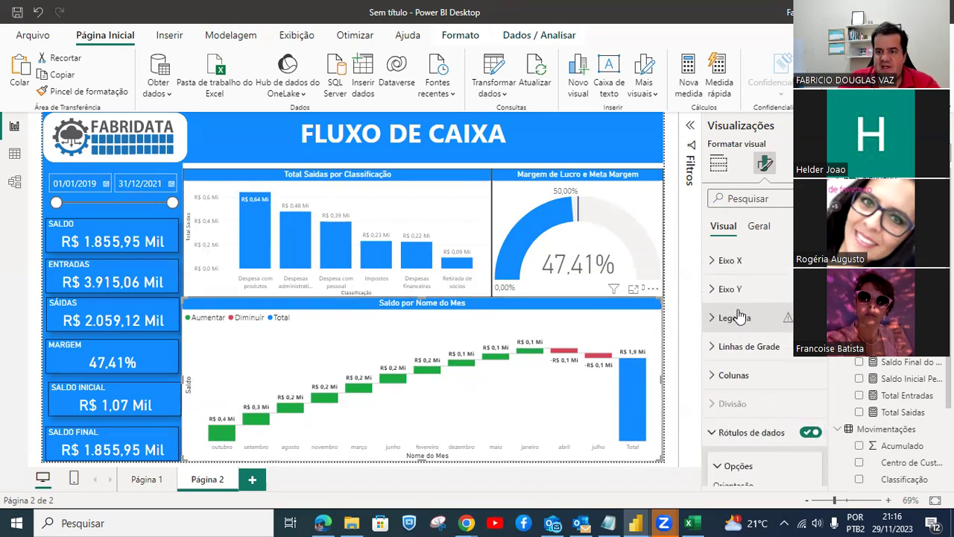
{"action": "left_click", "coordinate": [712, 259]}
{"action": "scroll", "coordinate": [743, 291], "scroll_direction": "down", "scroll_amount": 1}
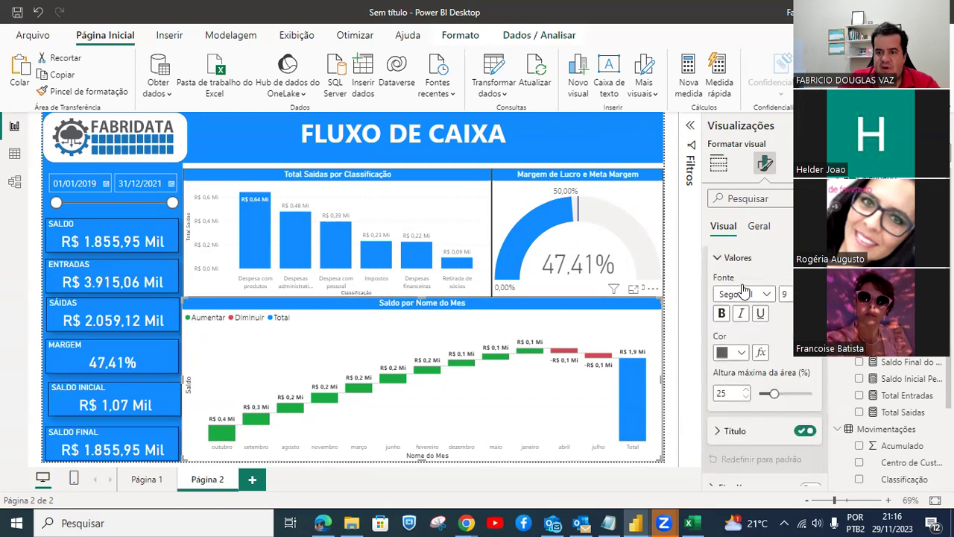
{"action": "scroll", "coordinate": [743, 290], "scroll_direction": "down", "scroll_amount": 1}
{"action": "left_click", "coordinate": [740, 316]}
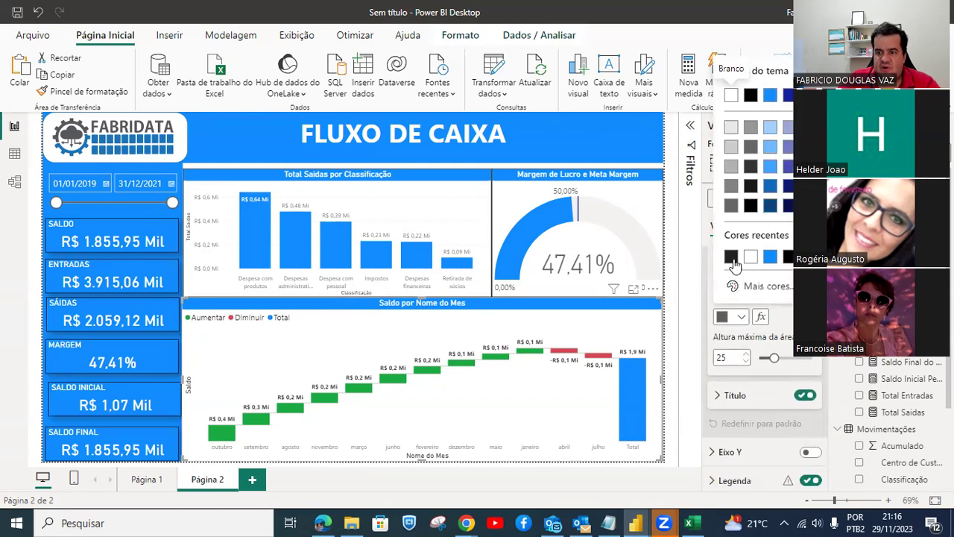
{"action": "left_click", "coordinate": [731, 257]}
{"action": "left_click", "coordinate": [722, 277]}
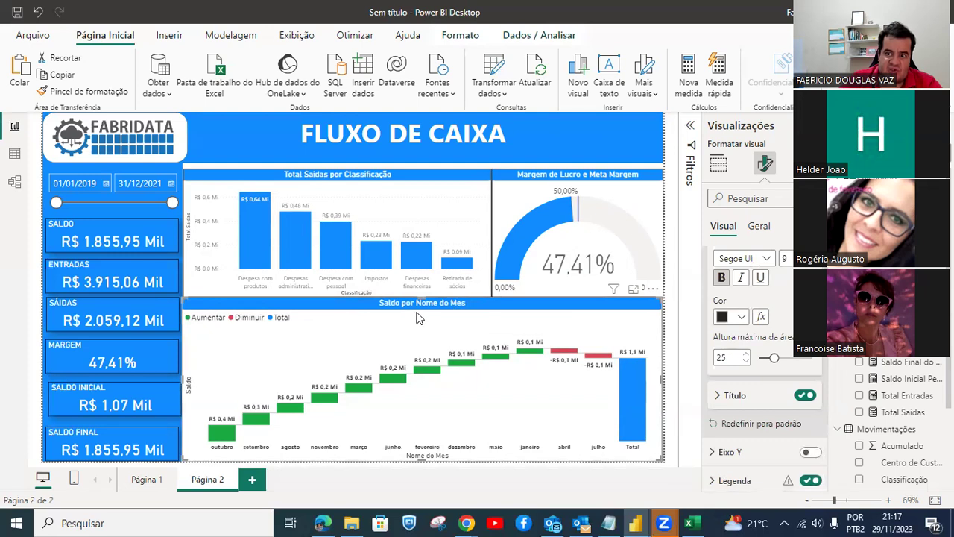
Correct the waterfall chart's title to "Saldo por Nome do Mês".
{"action": "left_click", "coordinate": [764, 234]}
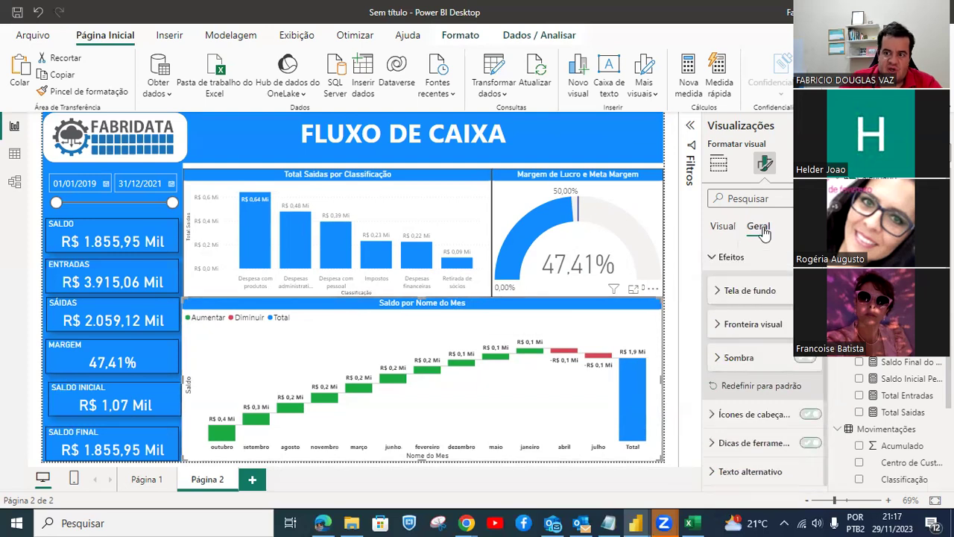
{"action": "scroll", "coordinate": [726, 253], "scroll_direction": "up", "scroll_amount": 2}
{"action": "left_click", "coordinate": [724, 288]}
{"action": "left_click", "coordinate": [755, 359]}
{"action": "key", "text": "End"}
{"action": "key", "text": "BackSpace"}
{"action": "type", "text": "ê"}
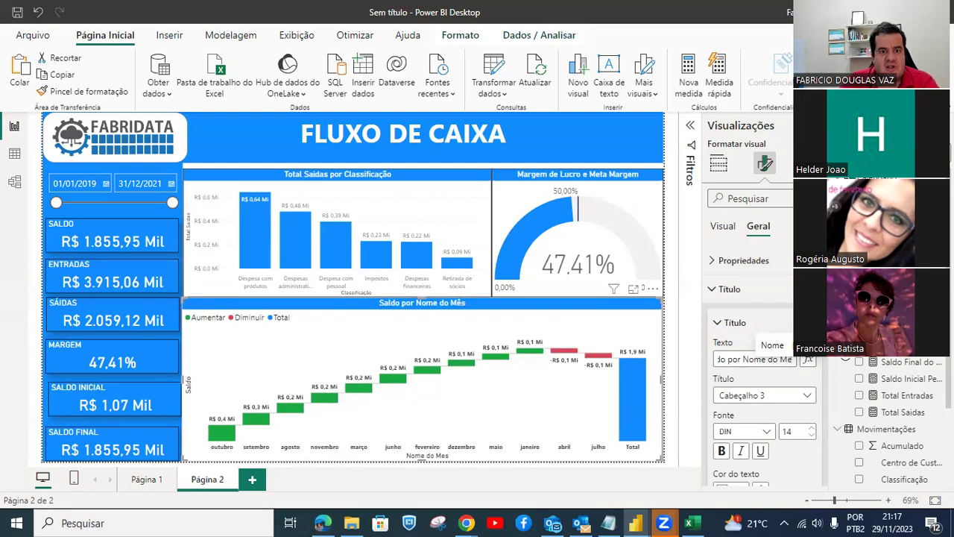
{"action": "left_click", "coordinate": [638, 188]}
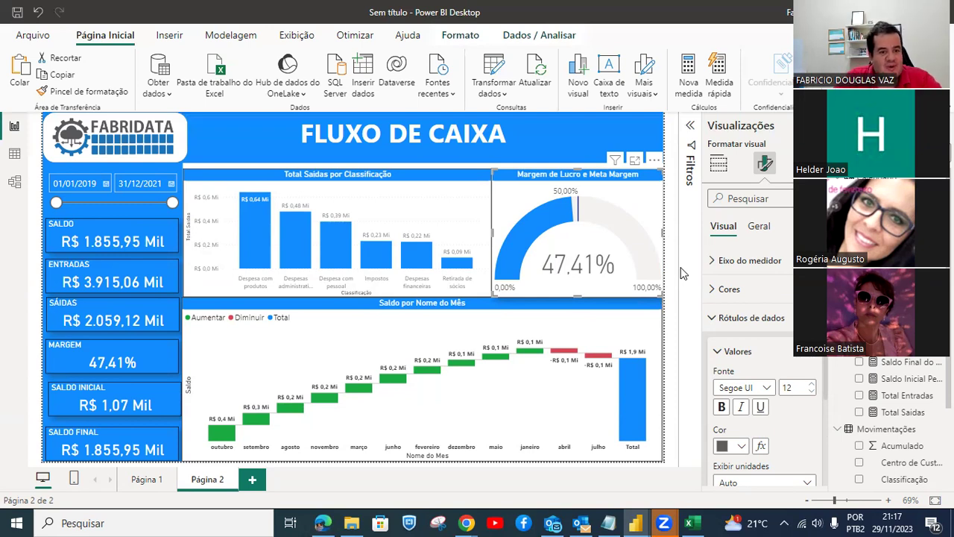
Delete the report page Página 1 and confirm its removal.
{"action": "left_click", "coordinate": [142, 481]}
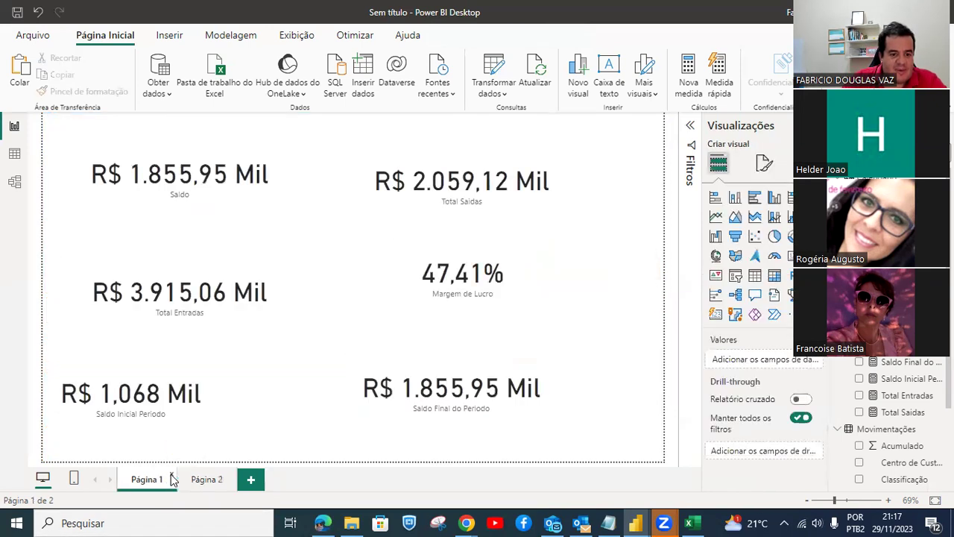
{"action": "left_click", "coordinate": [172, 474]}
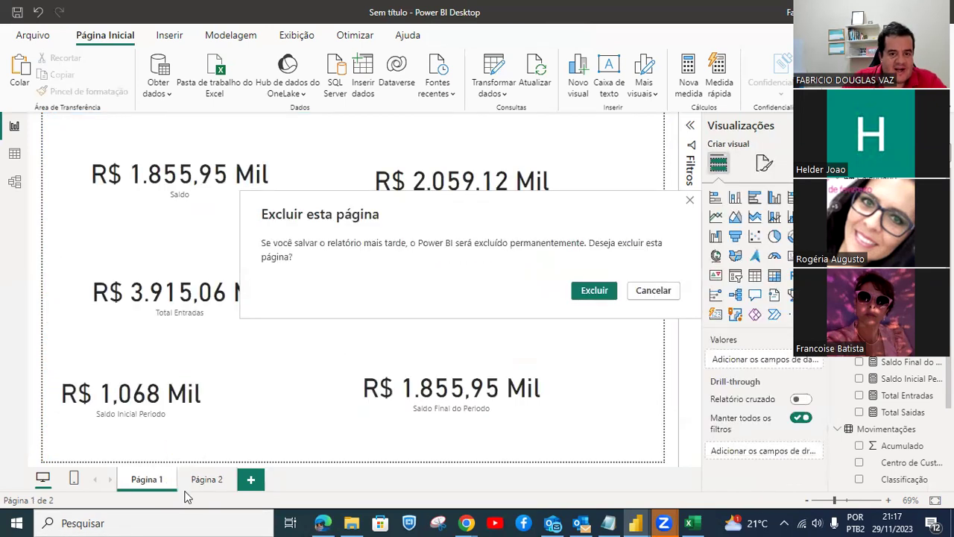
{"action": "left_click", "coordinate": [594, 290]}
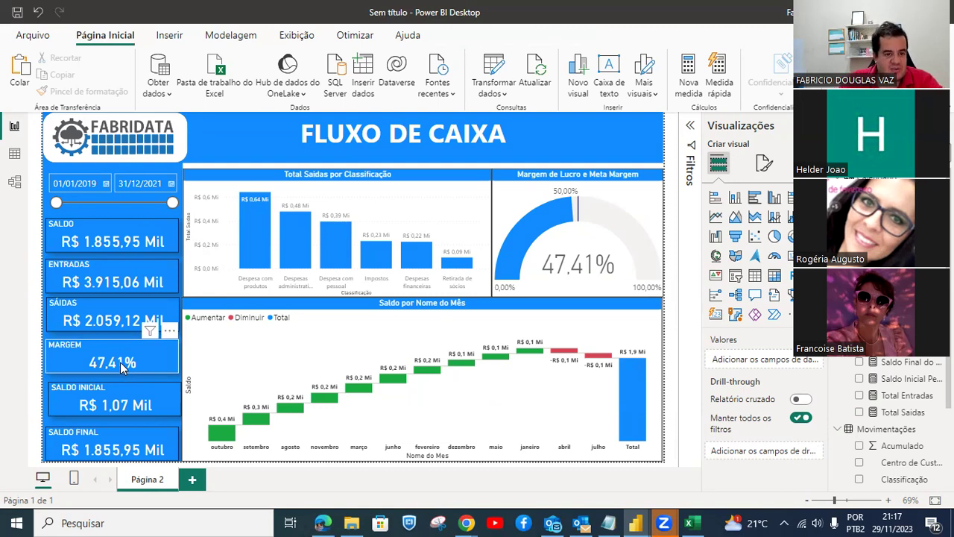
Examine the display units and decimal places of the SALDO INICIAL card's callout value and compare them with the SALDO FINAL card.
{"action": "left_click", "coordinate": [113, 402]}
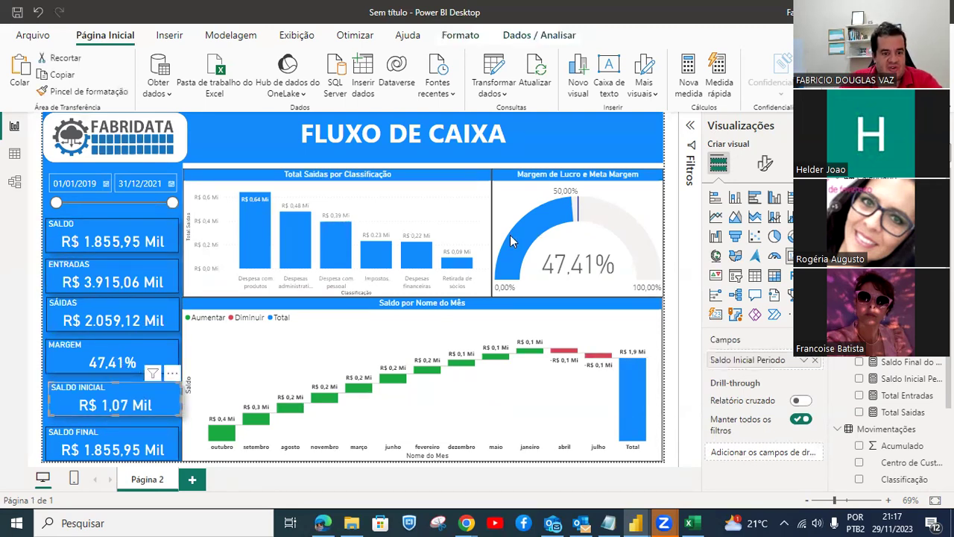
{"action": "left_click", "coordinate": [765, 163]}
{"action": "left_click", "coordinate": [746, 260]}
{"action": "scroll", "coordinate": [783, 328], "scroll_direction": "down", "scroll_amount": 2}
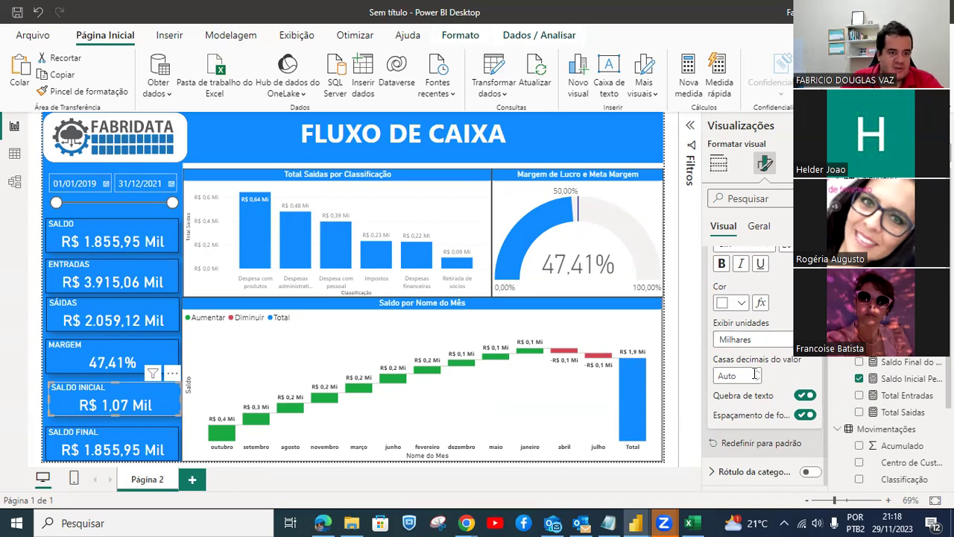
{"action": "left_click", "coordinate": [152, 438]}
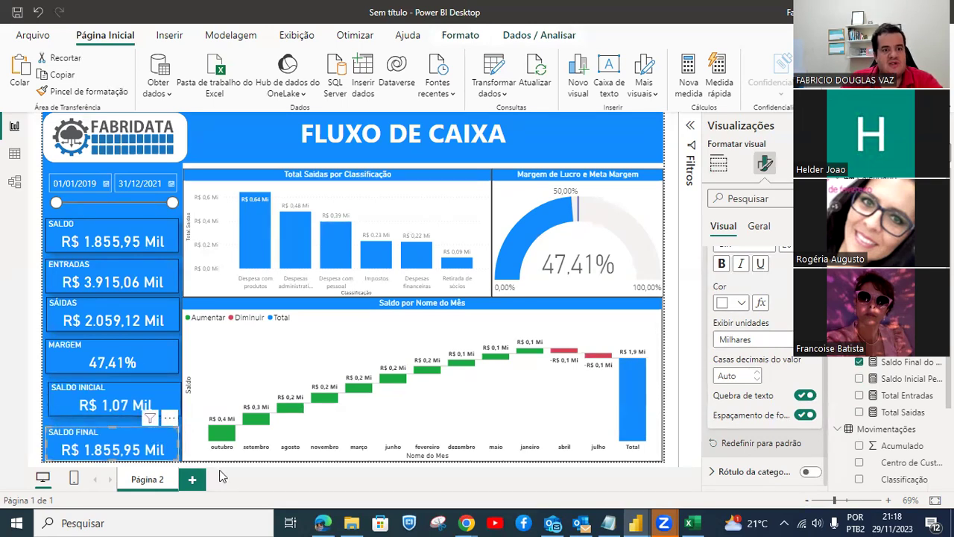
Set the date slicer's period from 01/01/2019 to 31/01/2019 to test the dashboard on January 2019.
{"action": "mouse_move", "coordinate": [56, 203]}
{"action": "left_mouse_down"}
{"action": "mouse_move", "coordinate": [99, 206]}
{"action": "mouse_move", "coordinate": [48, 195]}
{"action": "left_mouse_up"}
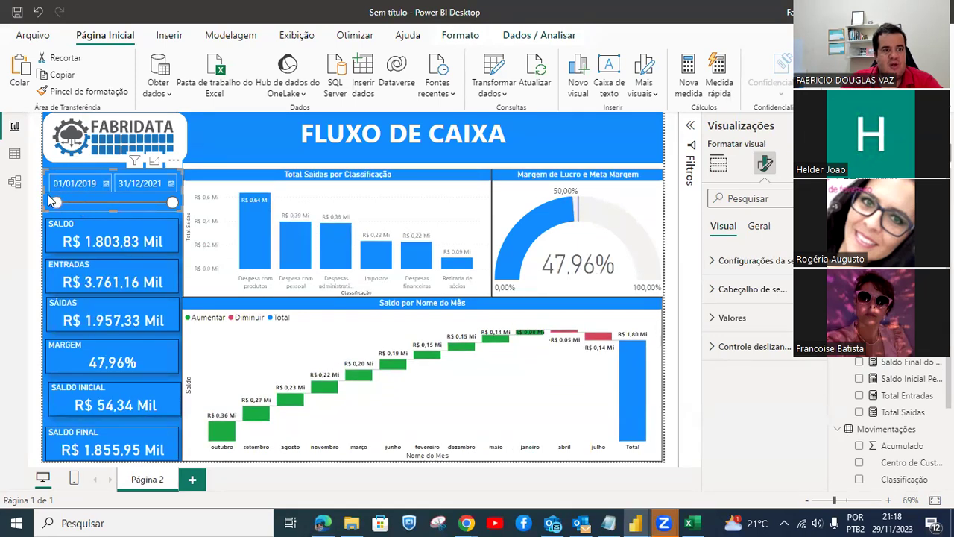
{"action": "left_click", "coordinate": [107, 185]}
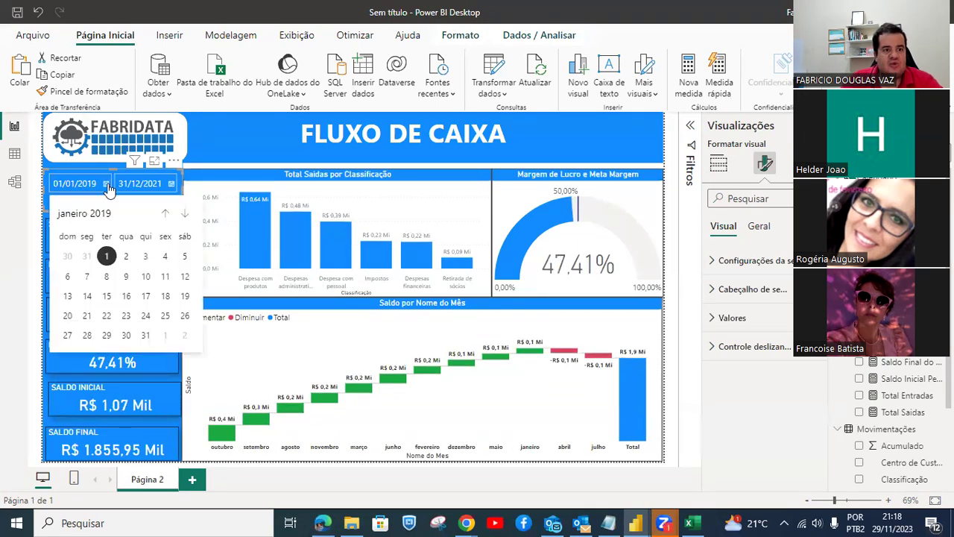
{"action": "left_click", "coordinate": [170, 184]}
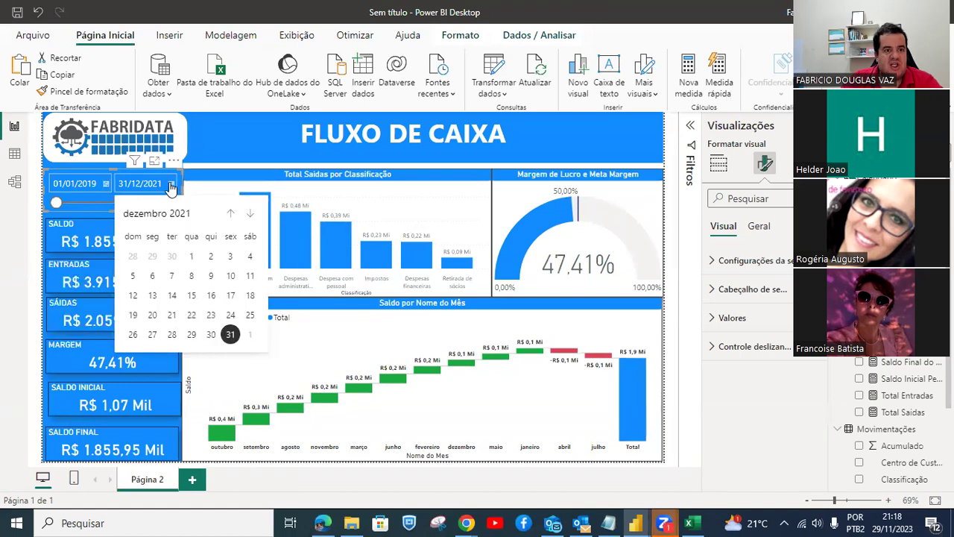
{"action": "left_click", "coordinate": [230, 213]}
{"action": "left_click", "coordinate": [230, 213]}
{"action": "left_click", "coordinate": [231, 213]}
{"action": "left_click", "coordinate": [230, 213]}
{"action": "left_click", "coordinate": [230, 213]}
{"action": "left_click", "coordinate": [231, 213]}
{"action": "left_click", "coordinate": [231, 214]}
{"action": "left_click", "coordinate": [231, 214]}
{"action": "left_click", "coordinate": [231, 214]}
{"action": "left_click", "coordinate": [231, 214]}
{"action": "left_click", "coordinate": [231, 214]}
{"action": "left_click", "coordinate": [231, 214]}
{"action": "left_click", "coordinate": [234, 213]}
{"action": "left_click", "coordinate": [234, 214]}
{"action": "left_click", "coordinate": [234, 213]}
{"action": "left_click", "coordinate": [234, 214]}
{"action": "left_click", "coordinate": [234, 214]}
{"action": "left_click", "coordinate": [234, 214]}
{"action": "left_click", "coordinate": [234, 214]}
{"action": "left_click", "coordinate": [234, 213]}
{"action": "left_click", "coordinate": [234, 213]}
{"action": "left_click", "coordinate": [234, 214]}
{"action": "left_click", "coordinate": [234, 214]}
{"action": "left_click", "coordinate": [234, 214]}
{"action": "left_click", "coordinate": [235, 214]}
{"action": "left_click", "coordinate": [234, 214]}
{"action": "left_click", "coordinate": [233, 214]}
{"action": "left_click", "coordinate": [232, 214]}
{"action": "left_click", "coordinate": [232, 214]}
{"action": "left_click", "coordinate": [233, 214]}
{"action": "left_click", "coordinate": [232, 214]}
{"action": "left_click", "coordinate": [233, 214]}
{"action": "left_click", "coordinate": [232, 214]}
{"action": "left_click", "coordinate": [233, 214]}
{"action": "left_click", "coordinate": [232, 214]}
{"action": "left_click", "coordinate": [232, 214]}
{"action": "left_click", "coordinate": [233, 214]}
{"action": "left_click", "coordinate": [233, 214]}
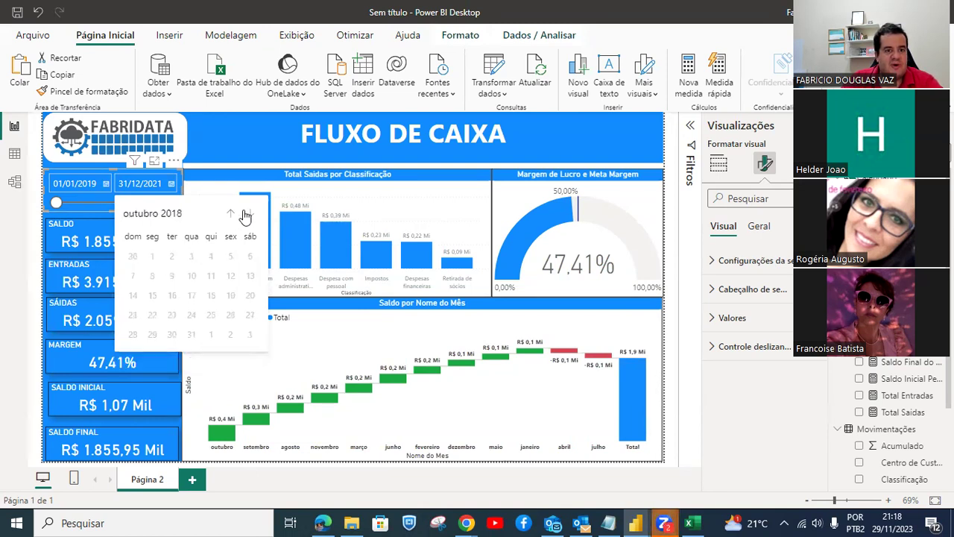
{"action": "left_click", "coordinate": [249, 215]}
{"action": "left_click", "coordinate": [249, 215]}
{"action": "left_click", "coordinate": [249, 214]}
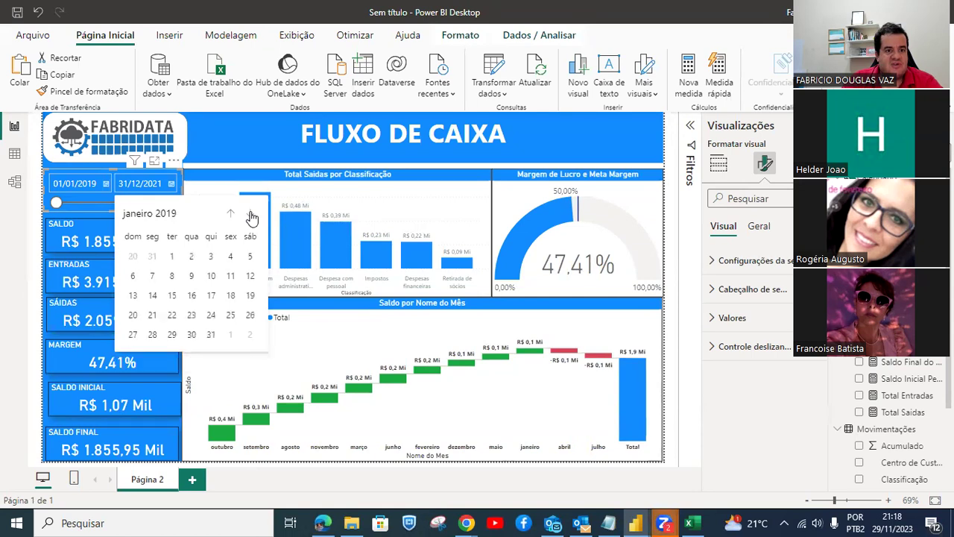
{"action": "left_click", "coordinate": [211, 335]}
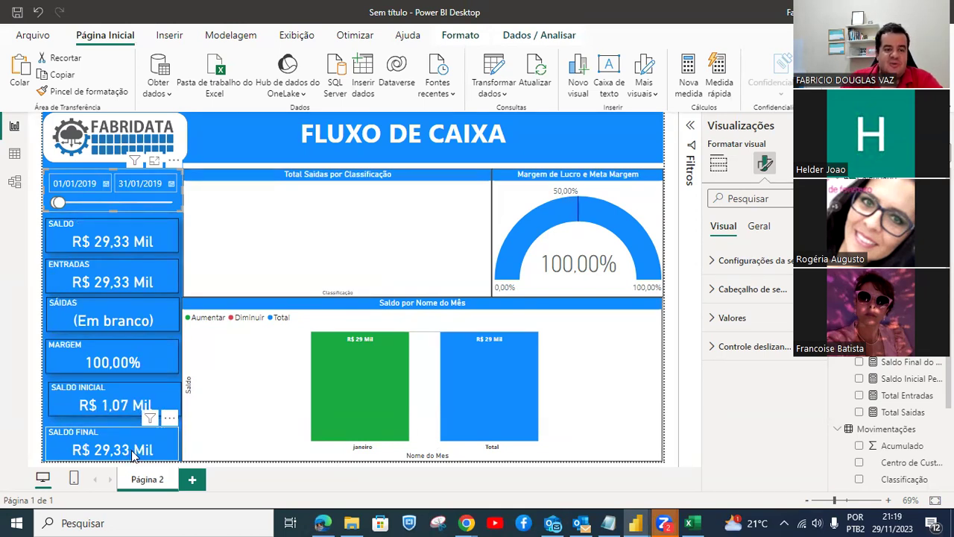
Extend the date slicer's end date to 28/02/2019.
{"action": "left_click", "coordinate": [171, 184]}
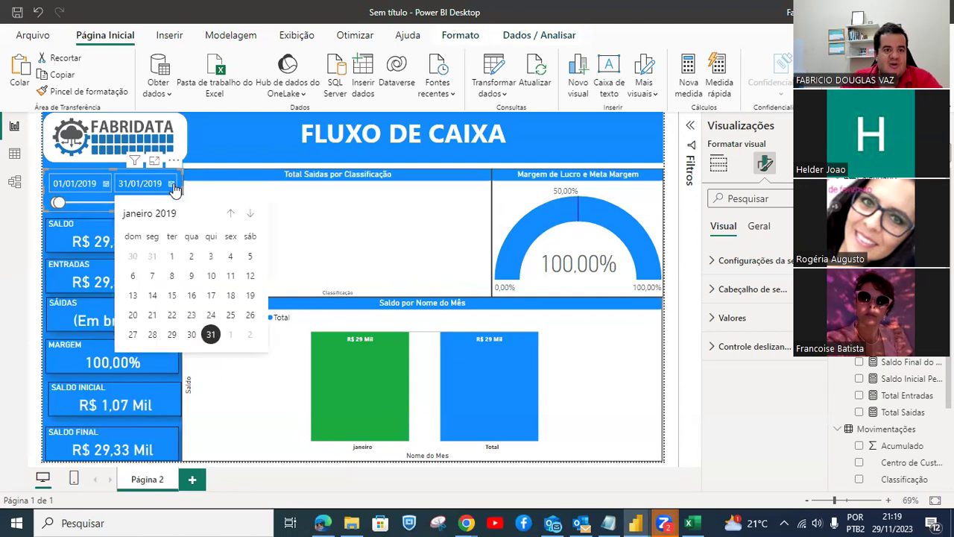
{"action": "left_click", "coordinate": [229, 215]}
{"action": "left_click", "coordinate": [250, 215]}
{"action": "left_click", "coordinate": [250, 214]}
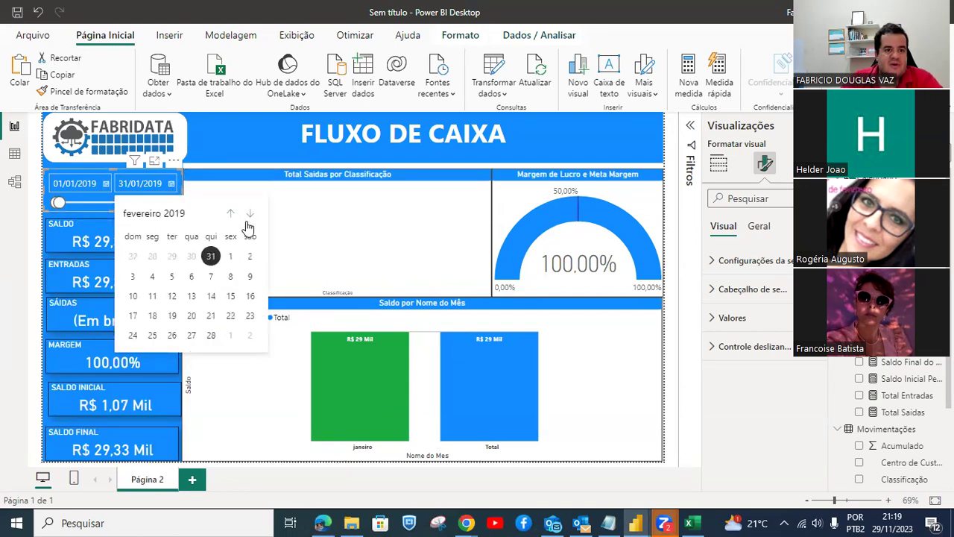
{"action": "left_click", "coordinate": [211, 335]}
{"action": "left_click", "coordinate": [135, 340]}
Extend the date slicer's end date to 31/03/2019, and restore the full period through 31/12/2021.
{"action": "left_click", "coordinate": [171, 184]}
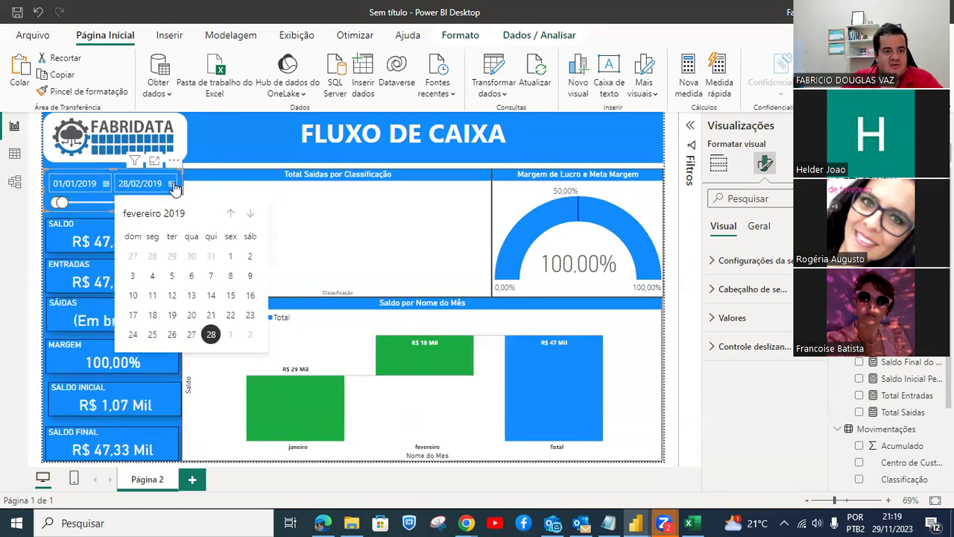
{"action": "left_click", "coordinate": [251, 215]}
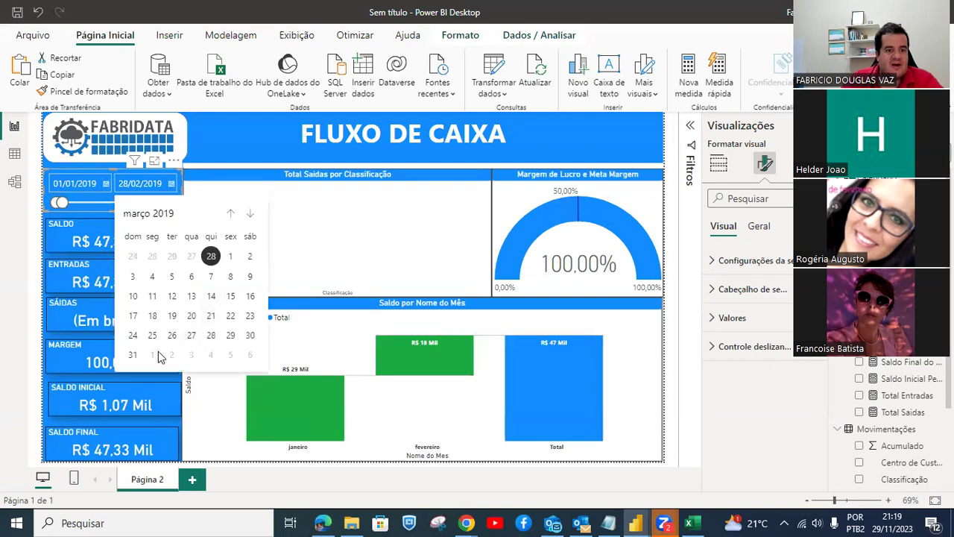
{"action": "left_click", "coordinate": [132, 353]}
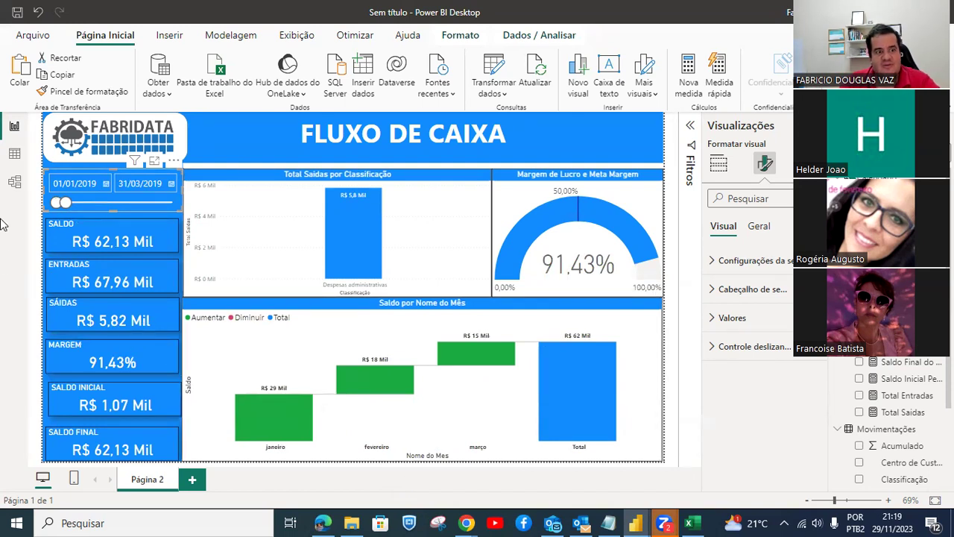
{"action": "left_click_drag", "start_coordinate": [64, 205], "coordinate": [202, 211]}
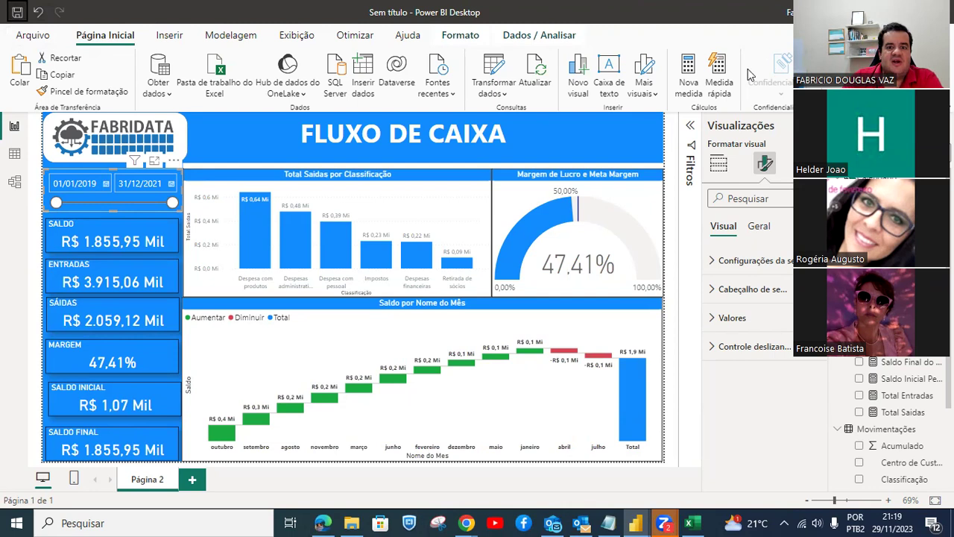
Start publishing the report, agree to save the changes, and browse local disk C: for a save location.
{"action": "left_click", "coordinate": [832, 70]}
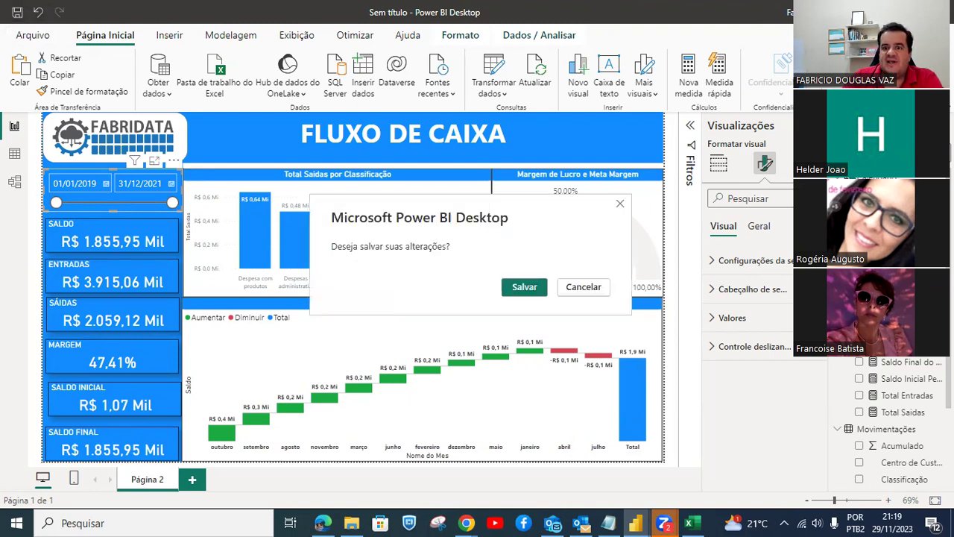
{"action": "left_click", "coordinate": [542, 288]}
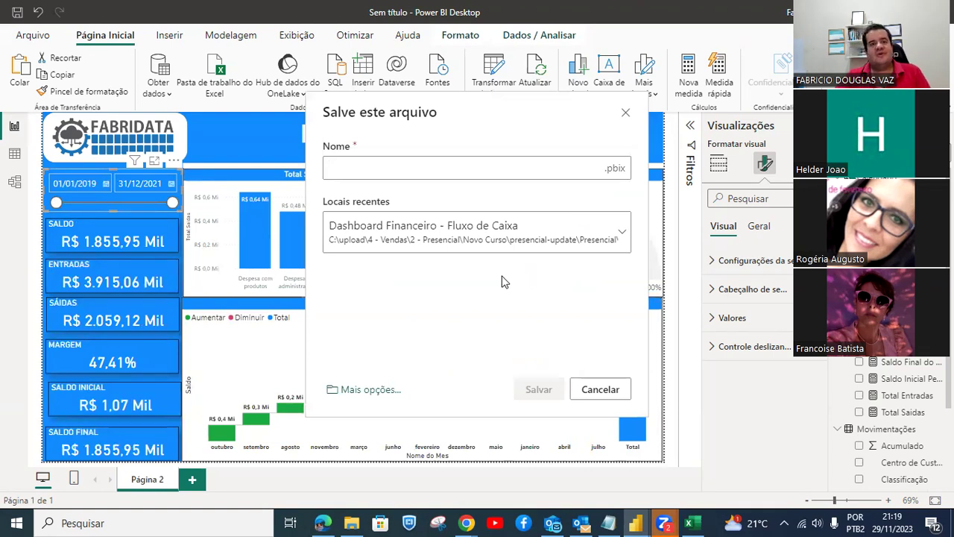
{"action": "left_click", "coordinate": [366, 390]}
{"action": "left_click", "coordinate": [246, 485]}
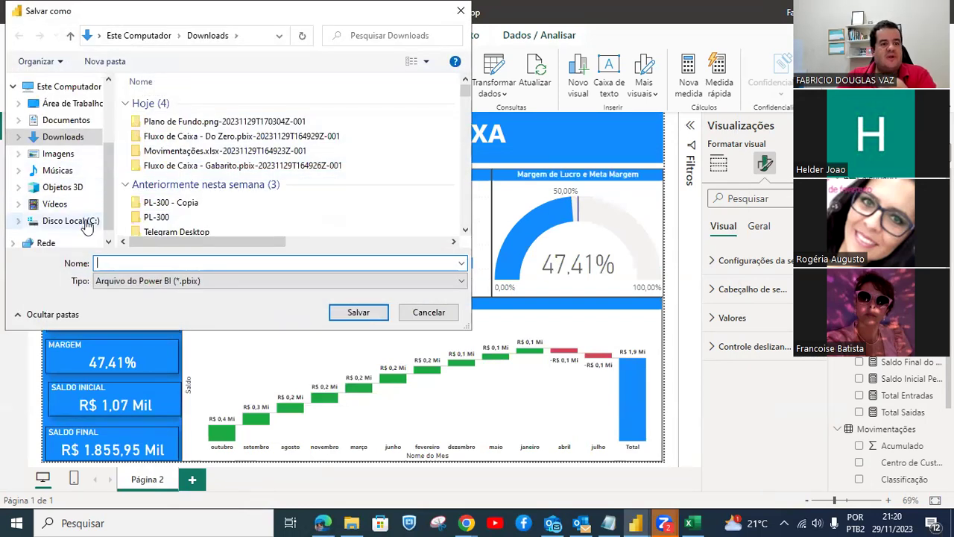
{"action": "left_click", "coordinate": [71, 220]}
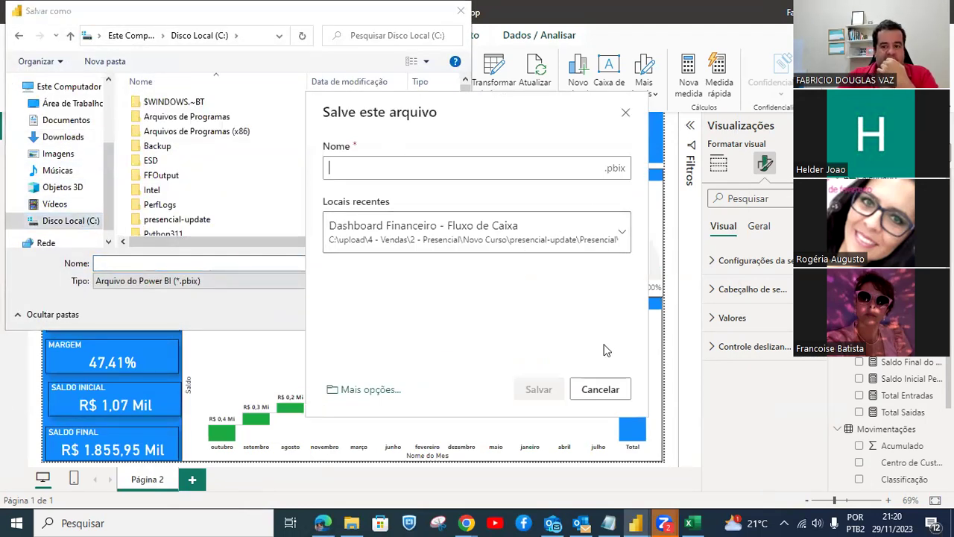
{"action": "left_click", "coordinate": [610, 393]}
{"action": "scroll", "coordinate": [186, 159], "scroll_direction": "down", "scroll_amount": 2}
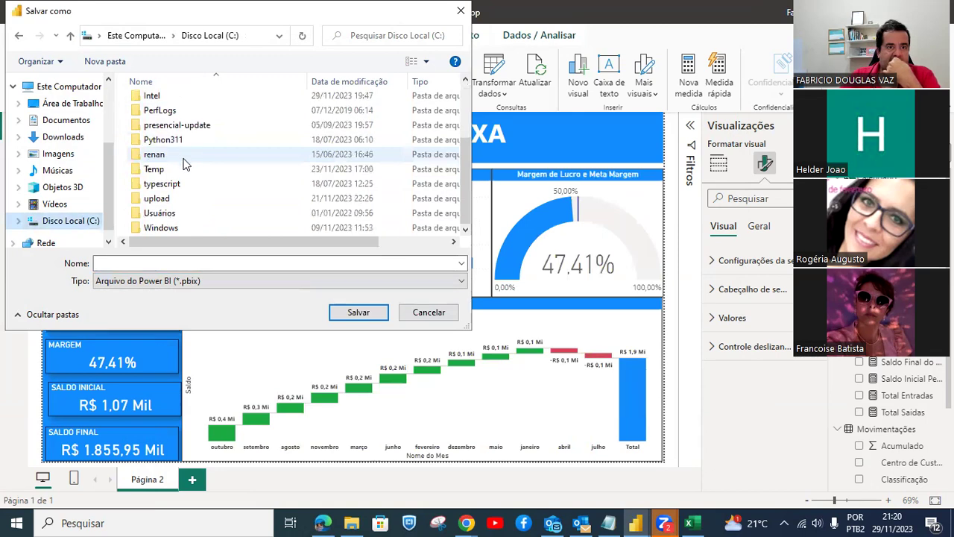
Open the Dashboard Financeiro - Fluxo de Caixa folder under upload, 4 - Vendas, 2 - Presencial, Novo Curso, presencial-update, Presencial, Projetos Práticos as the save location.
{"action": "double_click", "coordinate": [172, 200]}
{"action": "double_click", "coordinate": [179, 118]}
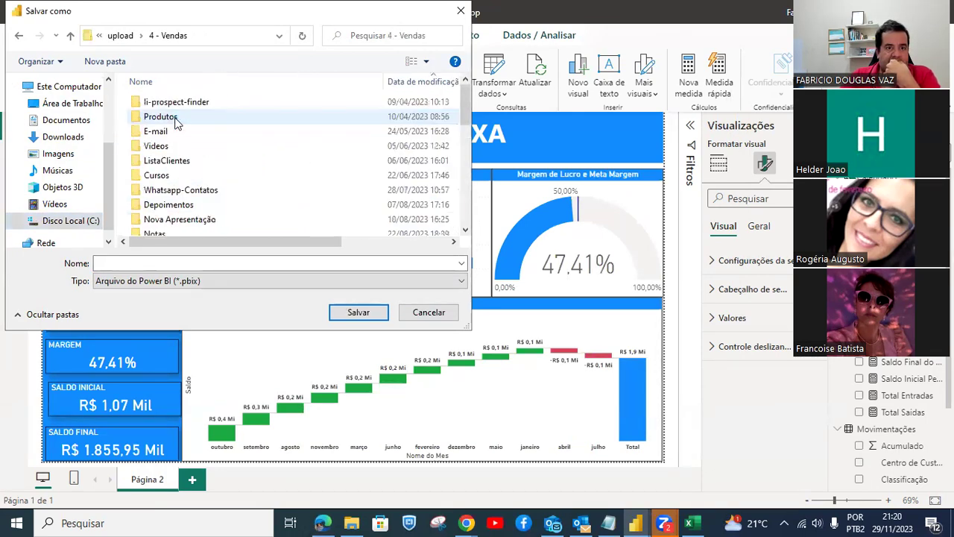
{"action": "scroll", "coordinate": [207, 161], "scroll_direction": "down", "scroll_amount": 5}
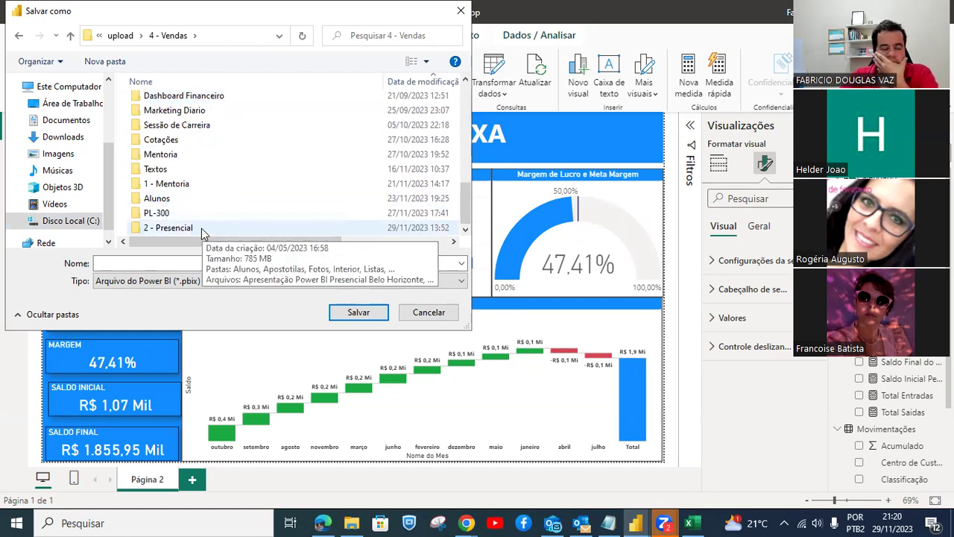
{"action": "double_click", "coordinate": [199, 227]}
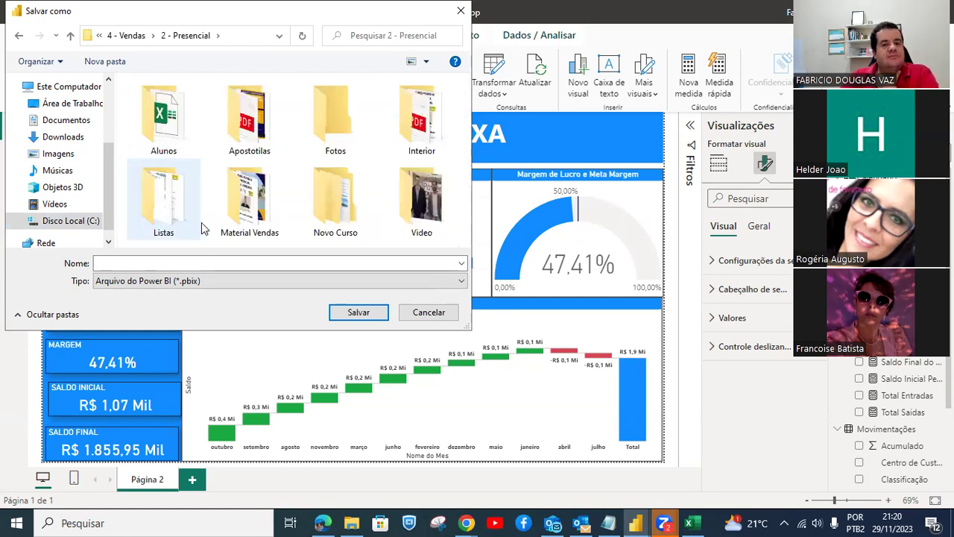
{"action": "double_click", "coordinate": [337, 201]}
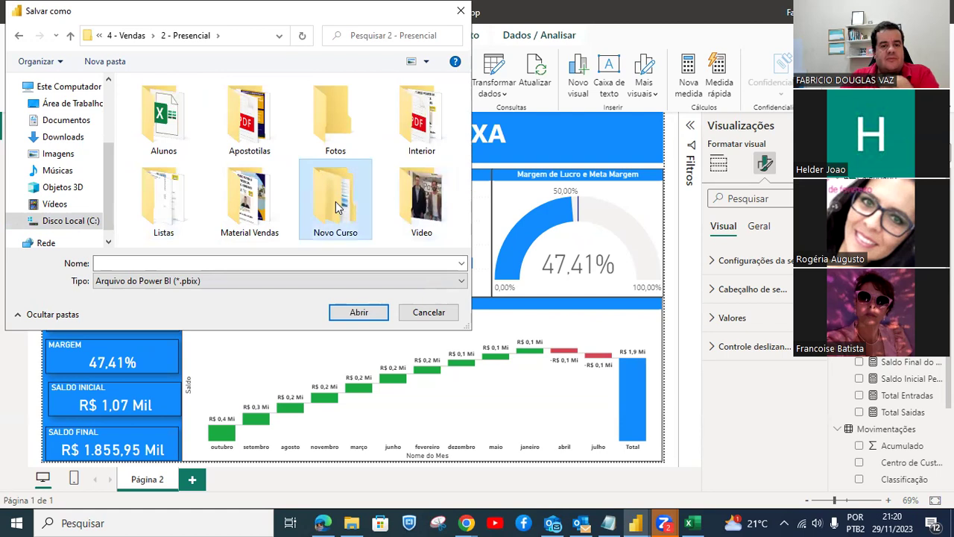
{"action": "double_click", "coordinate": [185, 109]}
{"action": "double_click", "coordinate": [182, 105]}
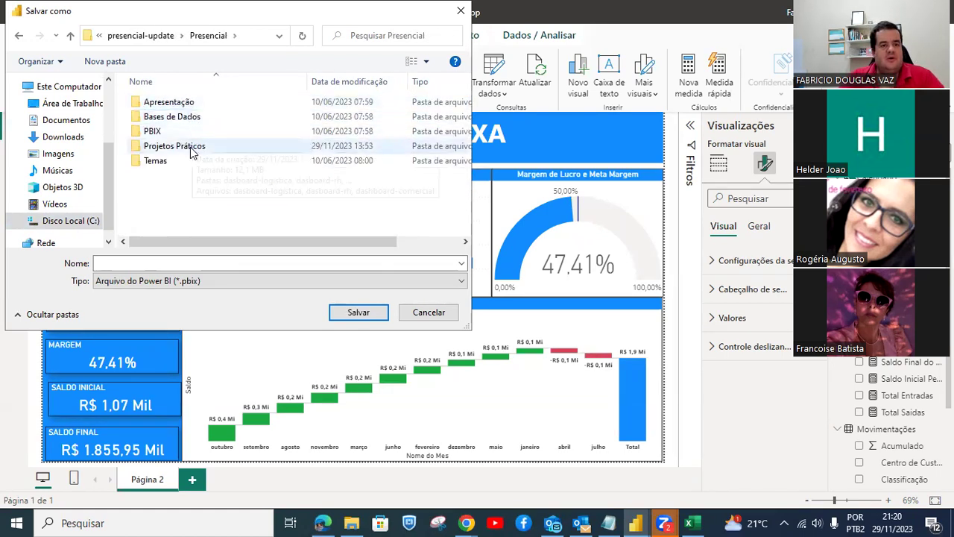
{"action": "double_click", "coordinate": [186, 147]}
{"action": "double_click", "coordinate": [238, 132]}
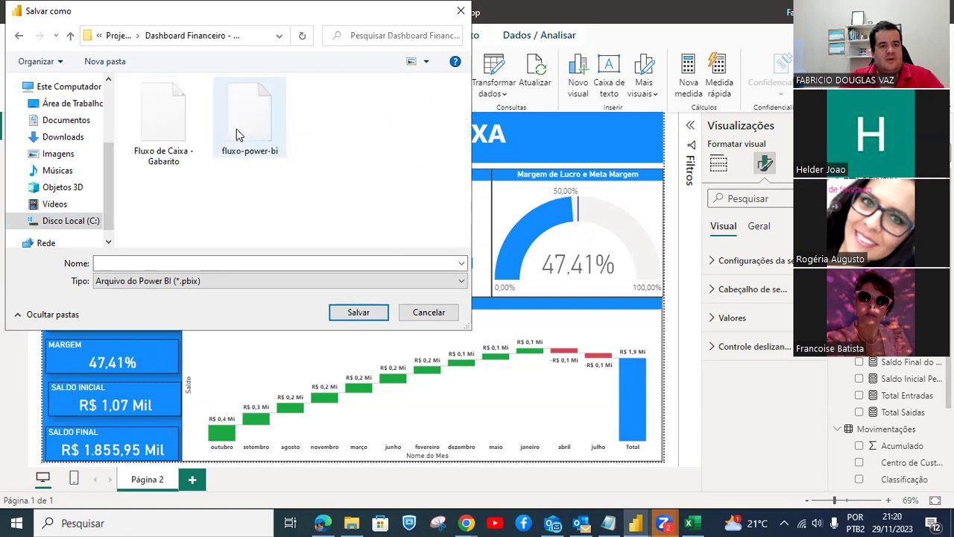
Save the report as "Fluxo de Caixa Final" in .pbix format and publish it to Meu workspace.
{"action": "type", "text": "Flux"}
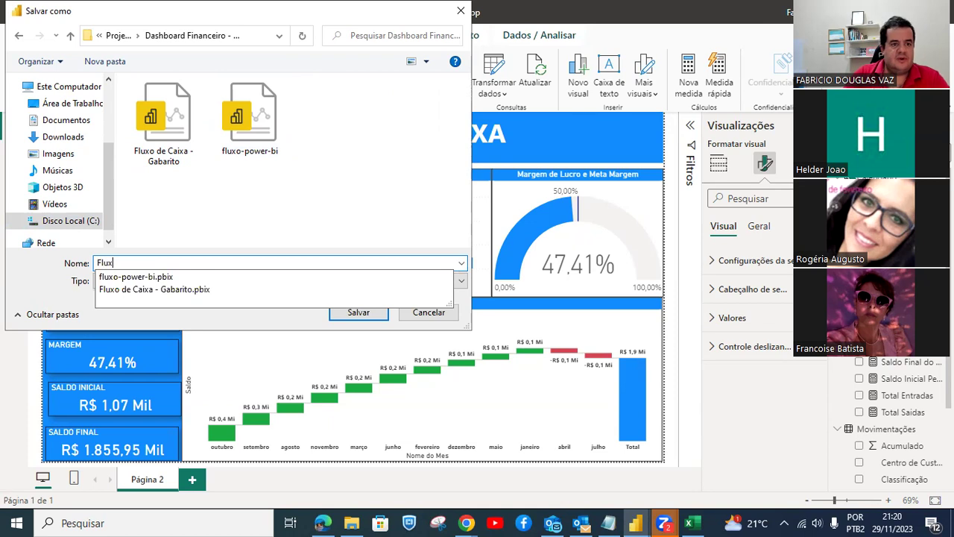
{"action": "type", "text": "o de Cai"}
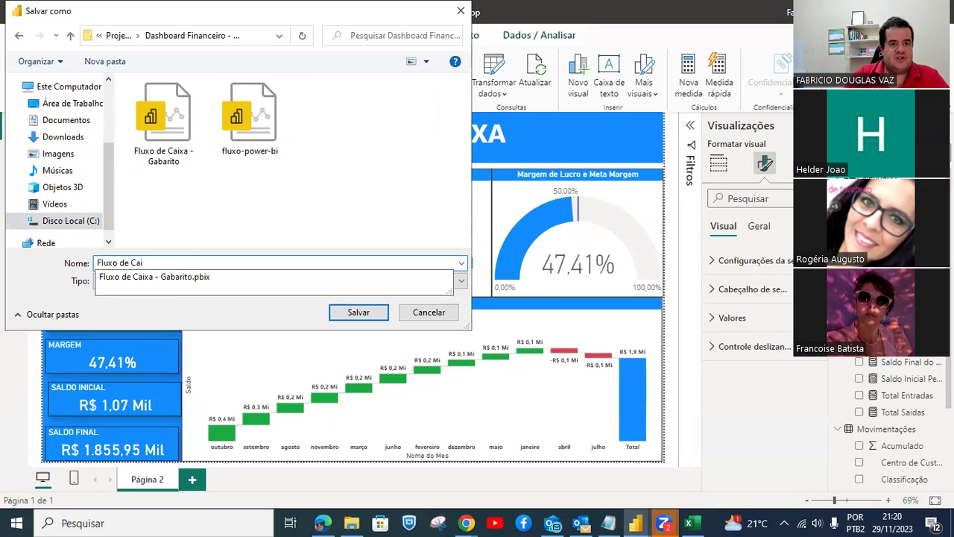
{"action": "type", "text": "xa "}
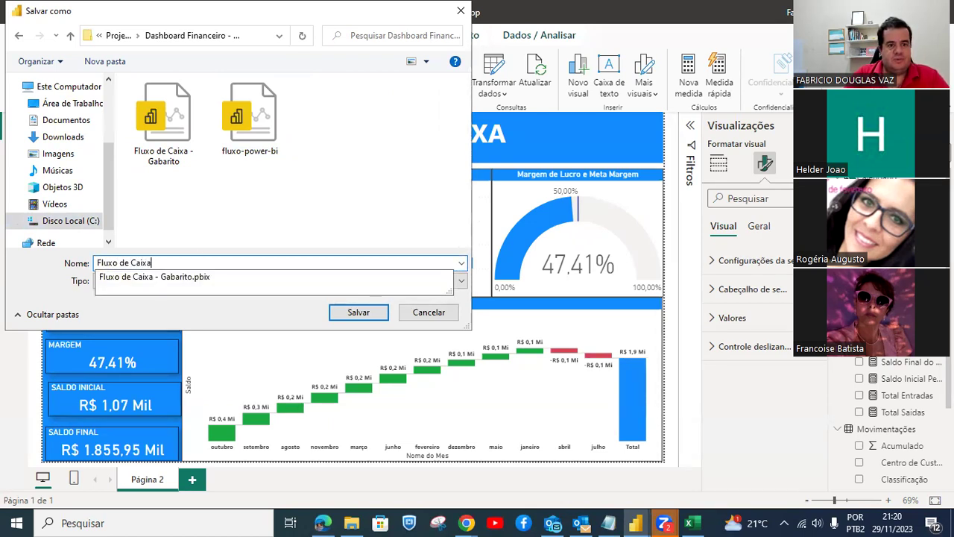
{"action": "type", "text": "xa f"}
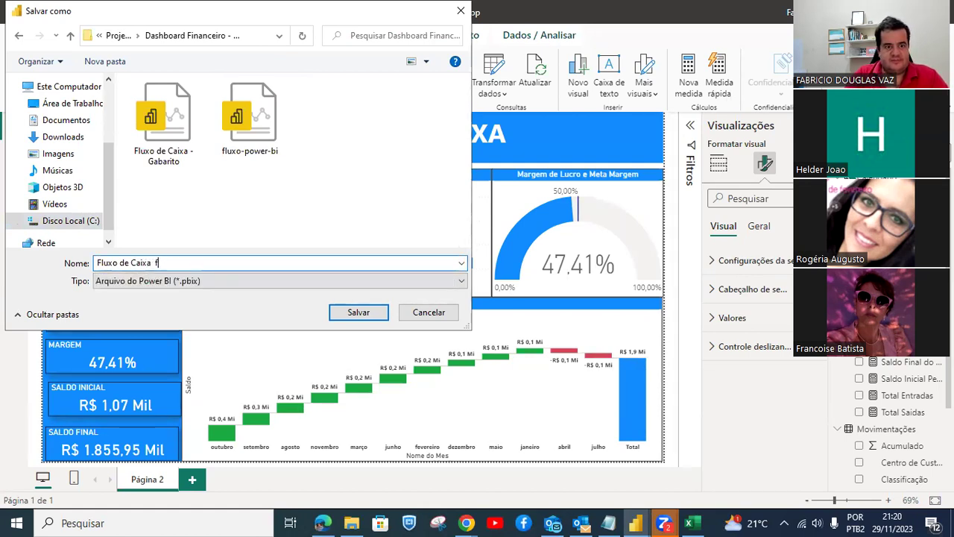
{"action": "type", "text": "AL"}
{"action": "key", "text": "BackSpace"}
{"action": "key", "text": "BackSpace"}
{"action": "key", "text": "BackSpace"}
{"action": "key", "text": "BackSpace"}
{"action": "key", "text": "BackSpace"}
{"action": "key", "text": "BackSpace"}
{"action": "key", "text": "BackSpace"}
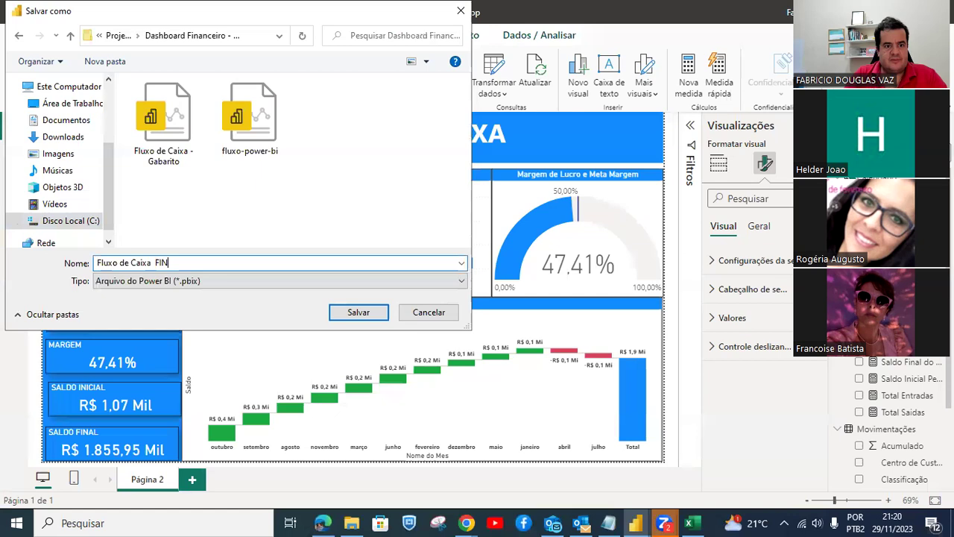
{"action": "type", "text": "Fin"}
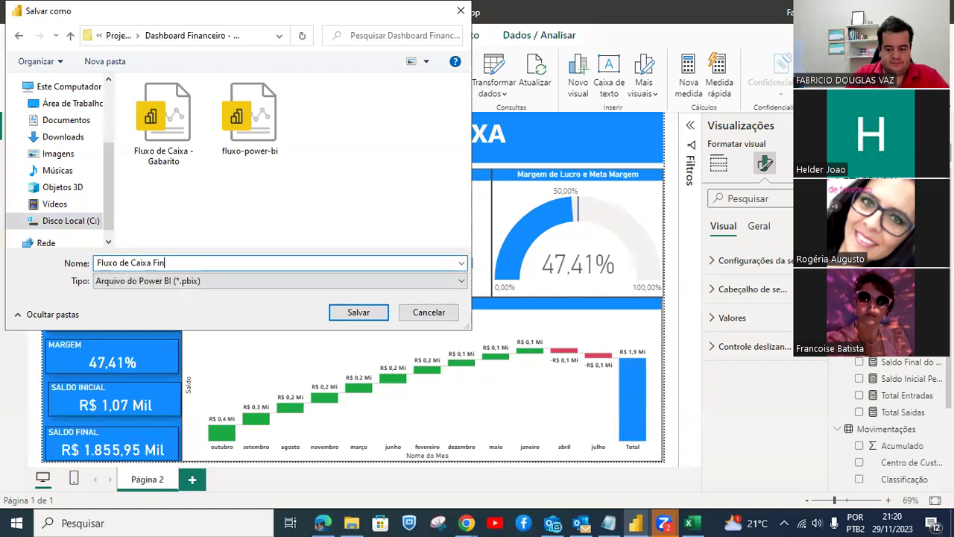
{"action": "type", "text": "al"}
{"action": "key", "text": "Tab"}
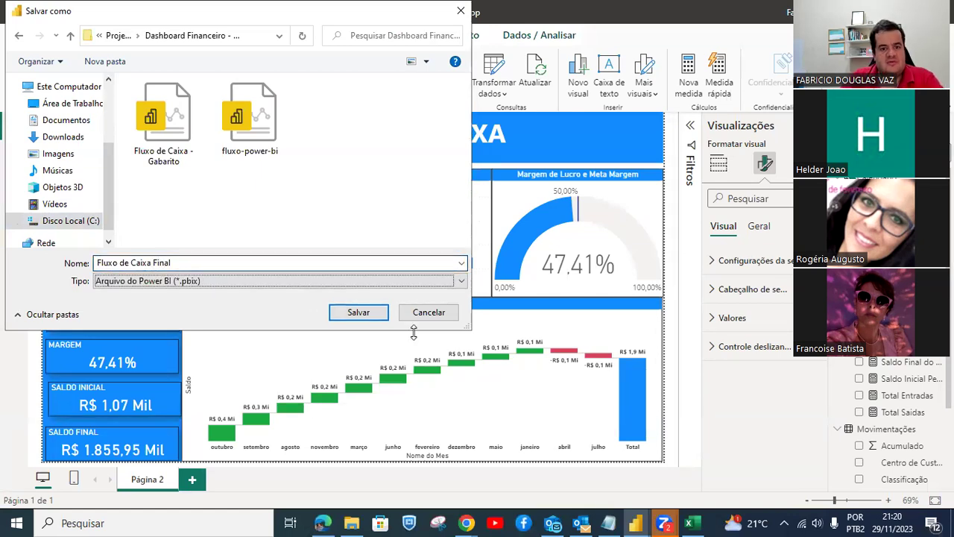
{"action": "left_click", "coordinate": [358, 313]}
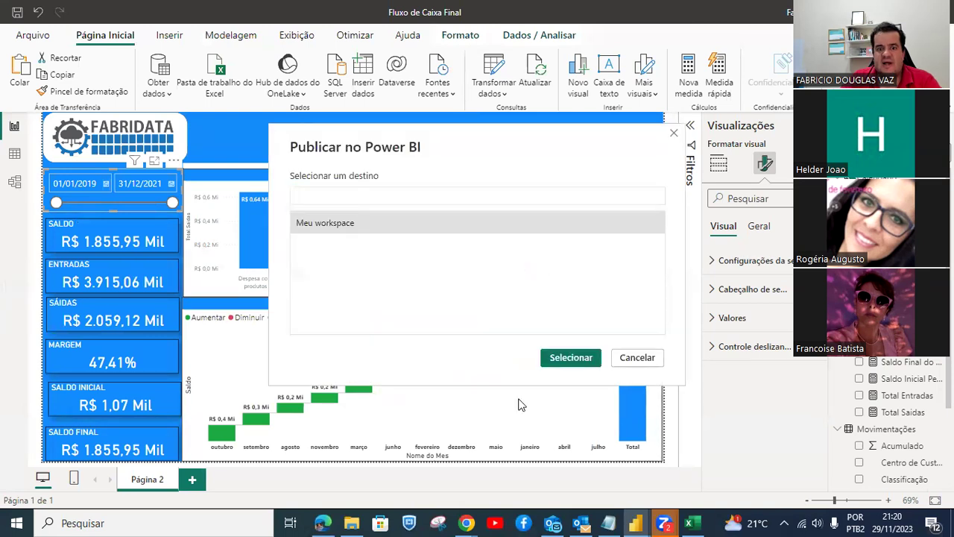
{"action": "left_click", "coordinate": [566, 360]}
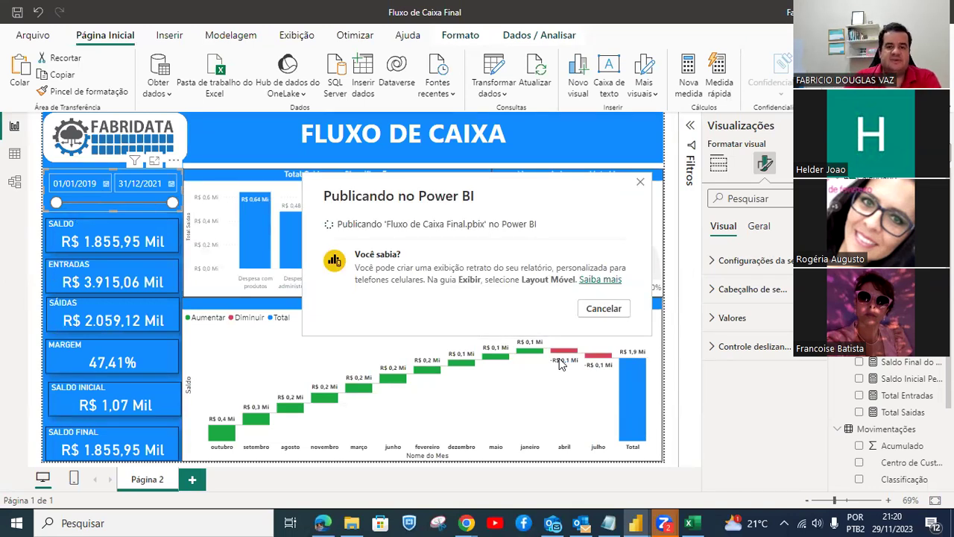
Switch to Chrome, open a new incognito window and load google.com.
{"action": "mouse_move", "coordinate": [466, 522]}
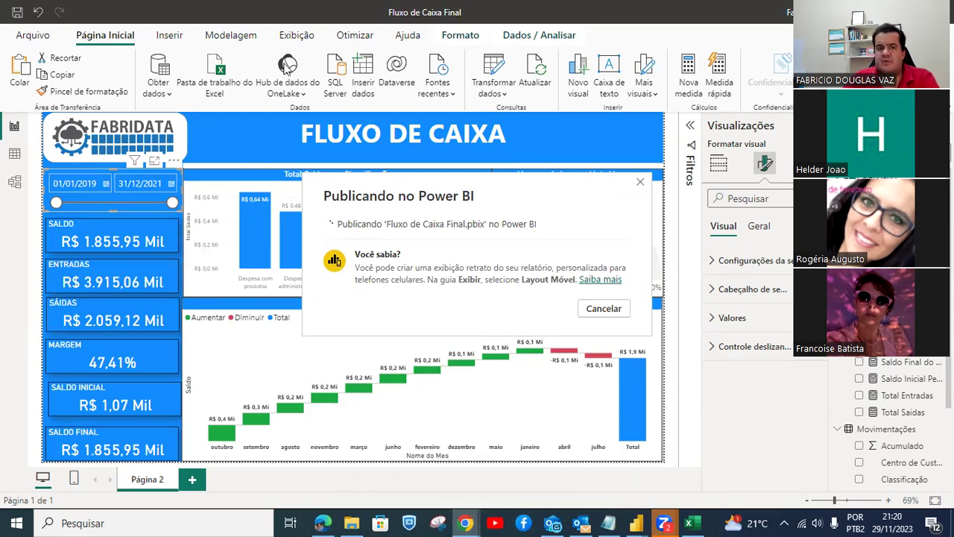
{"action": "key", "text": "alt+Tab"}
{"action": "left_click", "coordinate": [351, 38]}
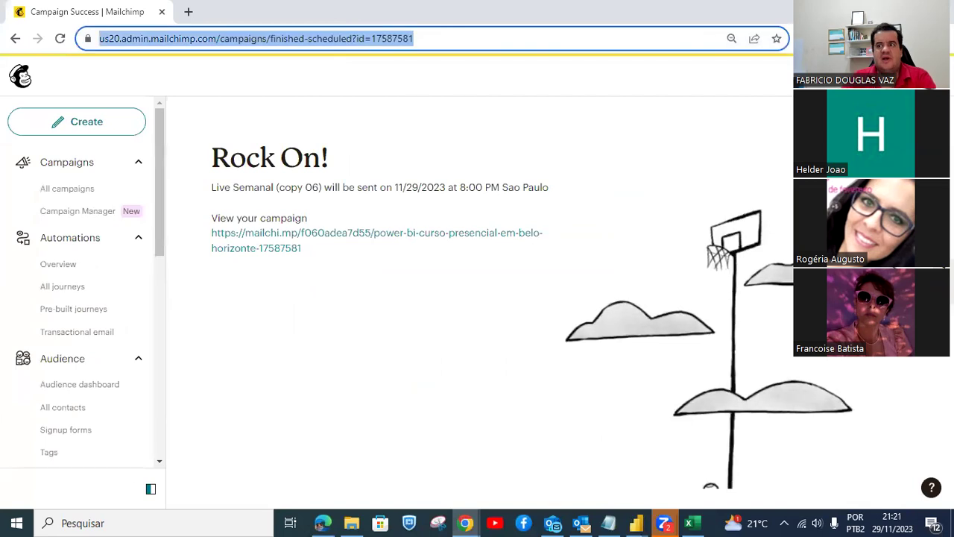
{"action": "key", "text": "alt+f"}
{"action": "left_click", "coordinate": [767, 89]}
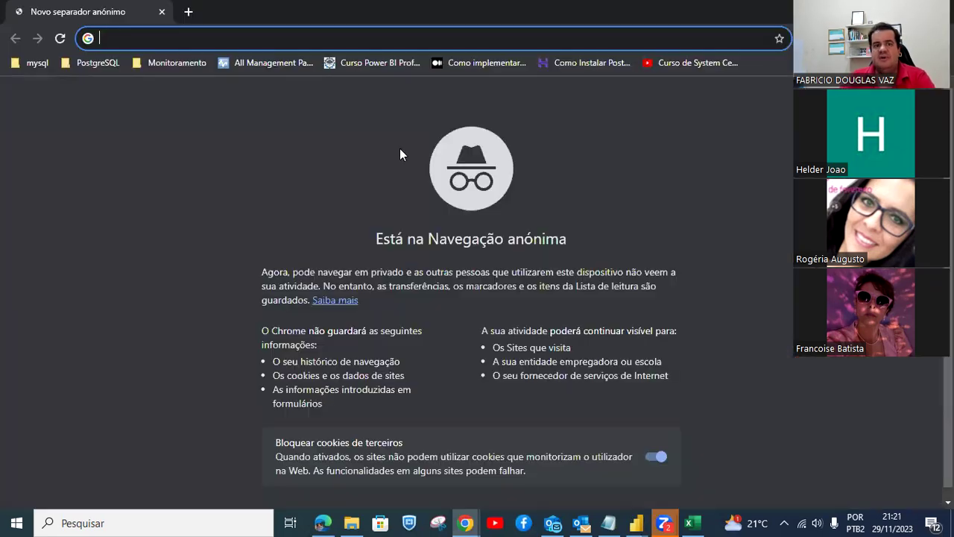
{"action": "type", "text": "go"}
{"action": "key", "text": "Return"}
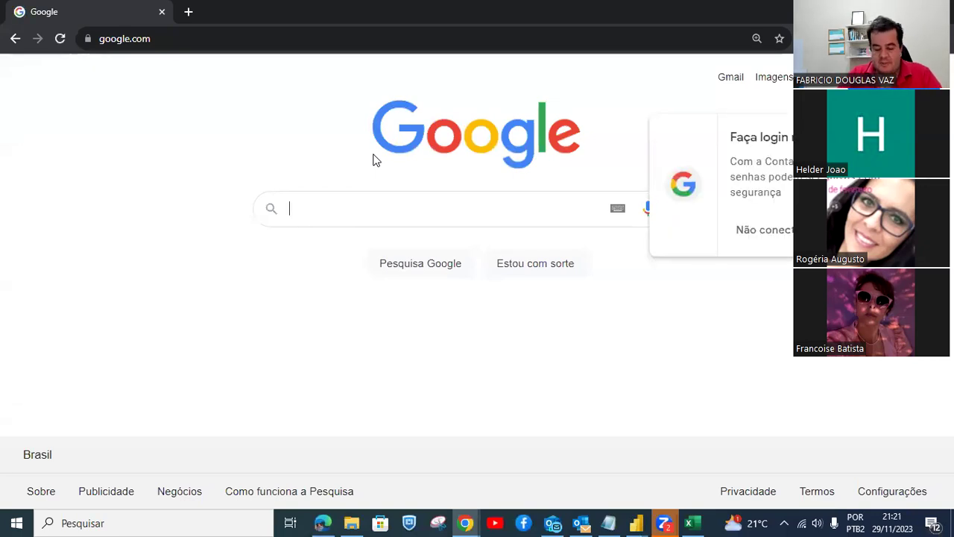
Search for "power bi", go to the Power BI sign-in page and submit the account's e-mail address.
{"action": "type", "text": "power bi"}
{"action": "key", "text": "Return"}
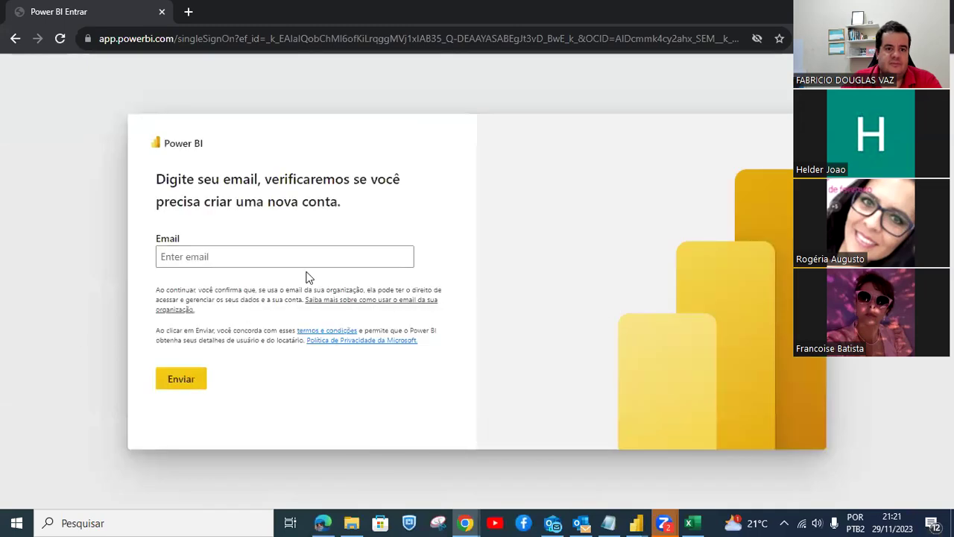
{"action": "left_click", "coordinate": [301, 258]}
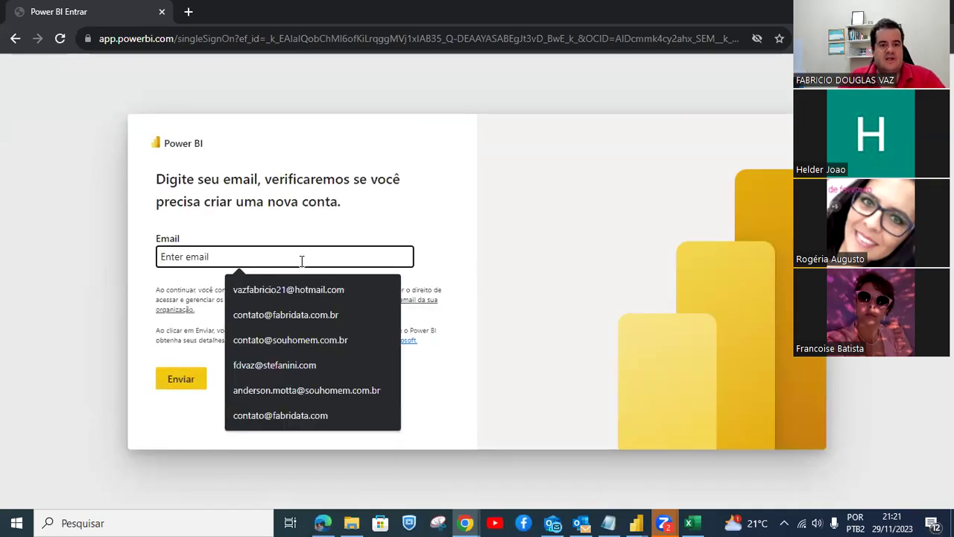
{"action": "left_click", "coordinate": [307, 316]}
{"action": "left_click", "coordinate": [182, 385]}
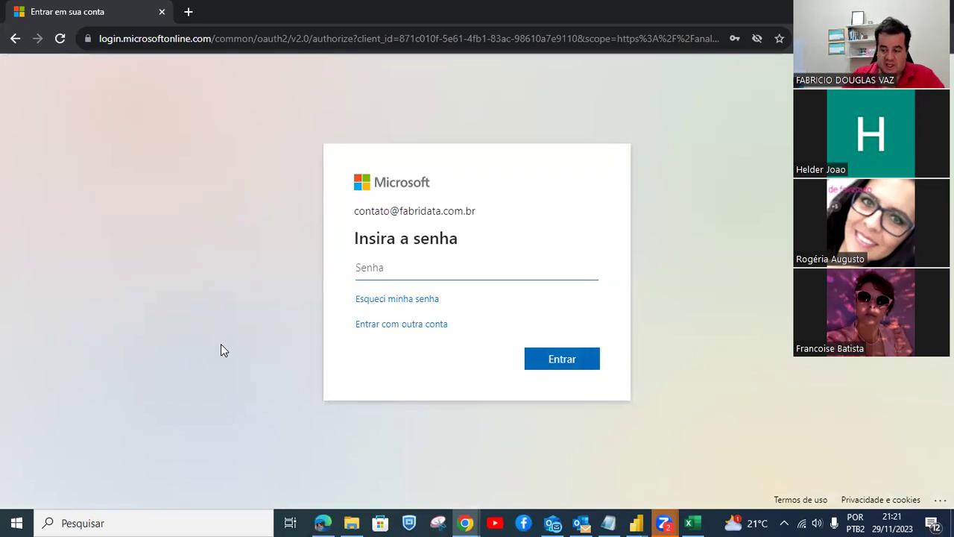
Sign in with the account password and agree to stay connected.
{"action": "type", "text": "•••••••••••"}
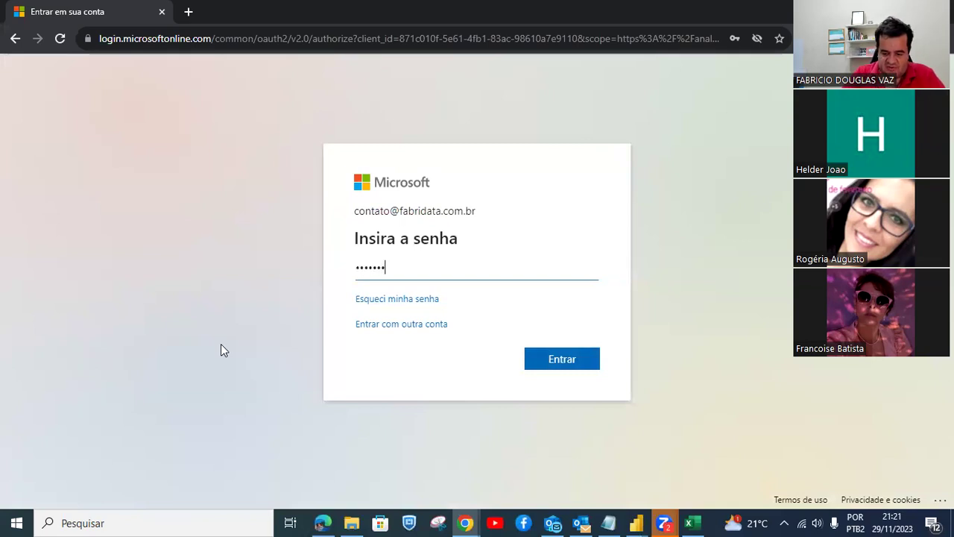
{"action": "type", "text": "•"}
{"action": "key", "text": "Return"}
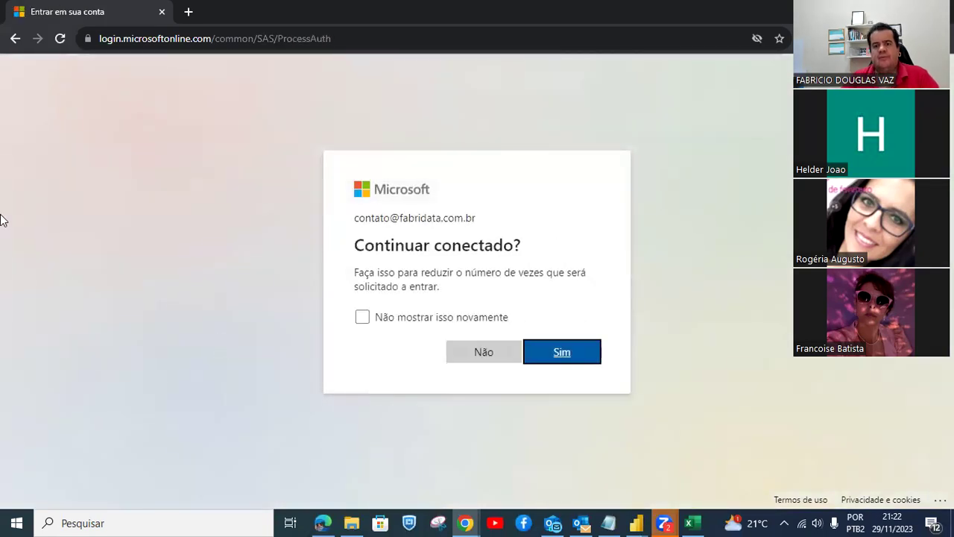
{"action": "left_click", "coordinate": [567, 354]}
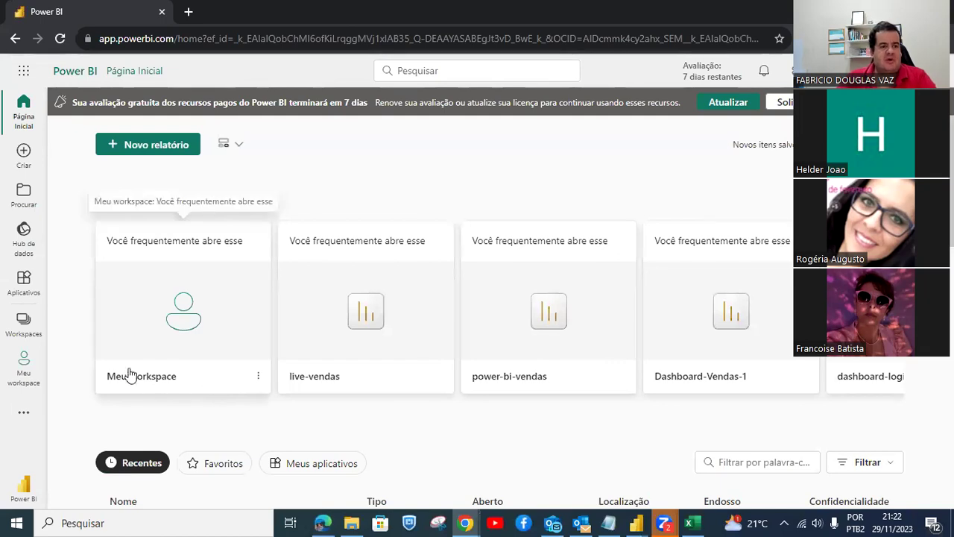
Sort Meu workspace by Atualizado from newest to oldest and open the Fluxo de Caixa Final report.
{"action": "left_click", "coordinate": [25, 319]}
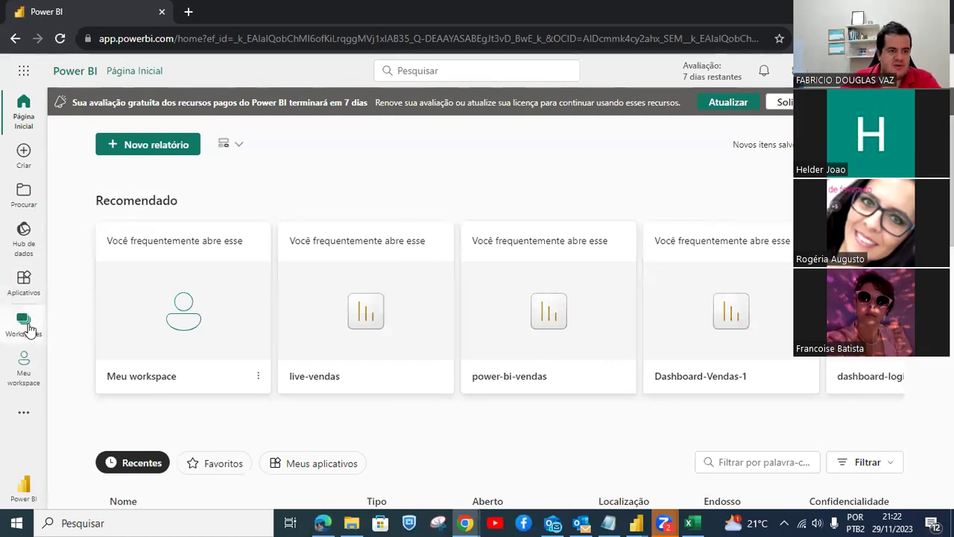
{"action": "left_click", "coordinate": [124, 201]}
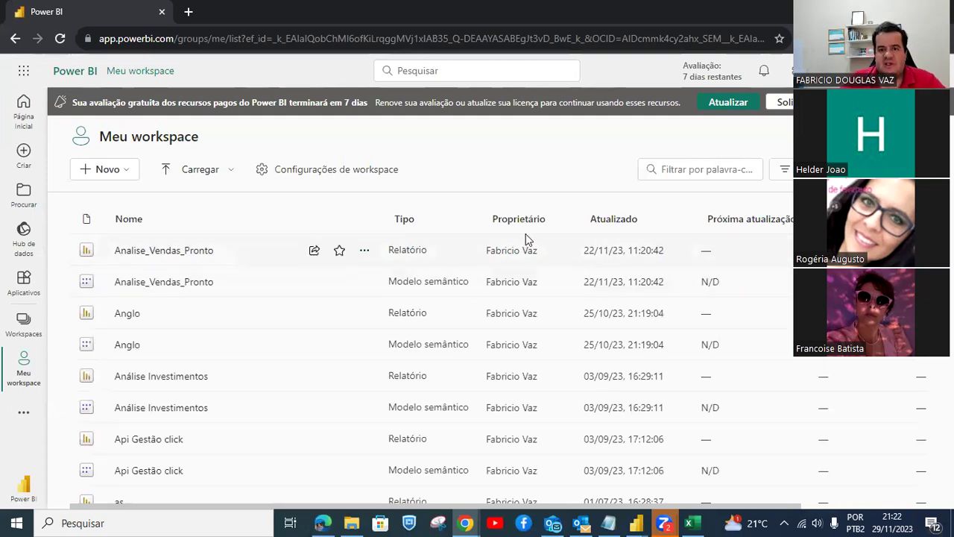
{"action": "left_click", "coordinate": [613, 221]}
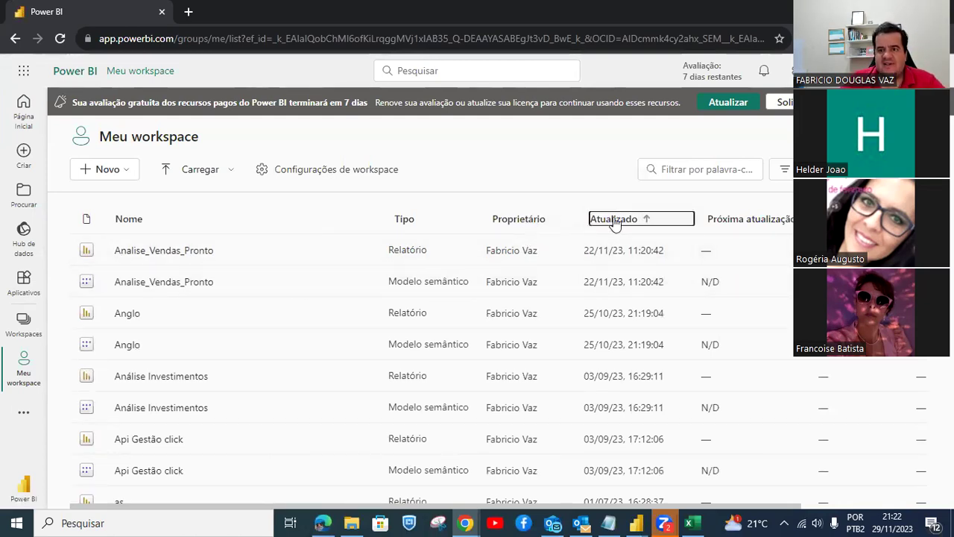
{"action": "left_click", "coordinate": [613, 221]}
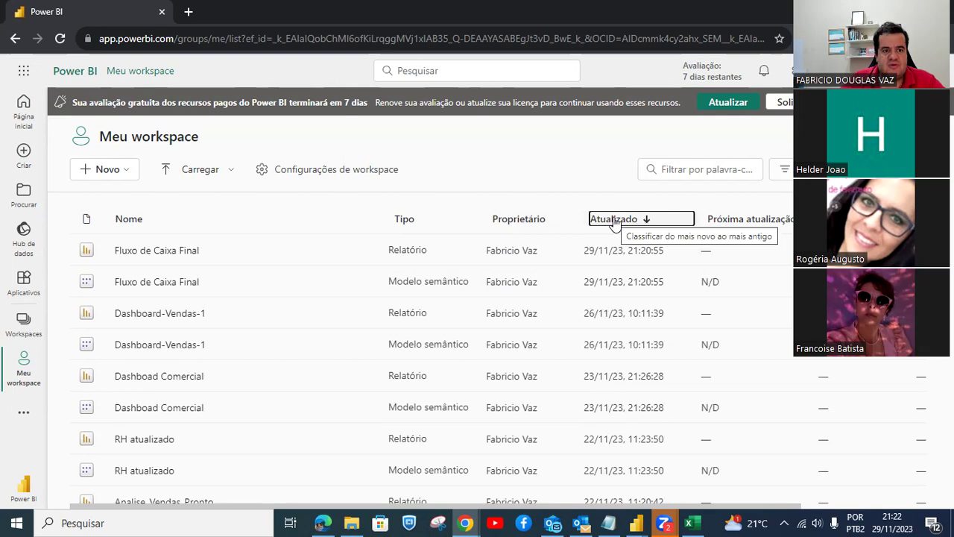
{"action": "left_click", "coordinate": [171, 254]}
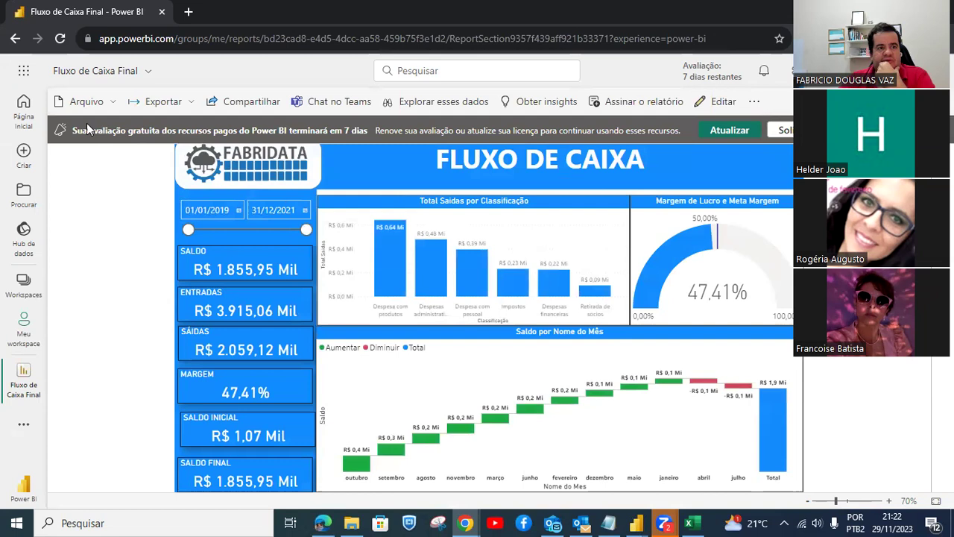
Publish the report to the web publicly through Inserir relatório and copy its shareable link.
{"action": "left_click", "coordinate": [85, 102]}
{"action": "mouse_move", "coordinate": [112, 231]}
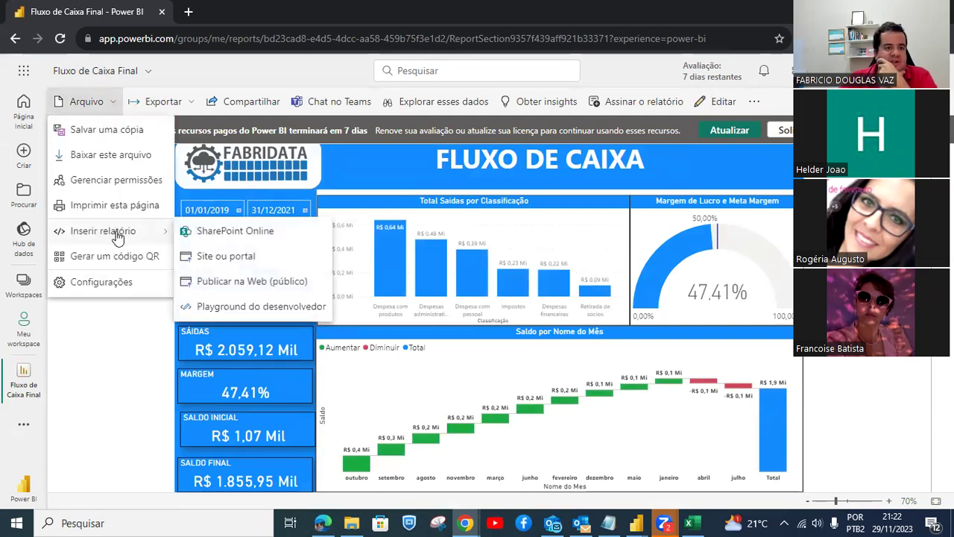
{"action": "left_click", "coordinate": [255, 281]}
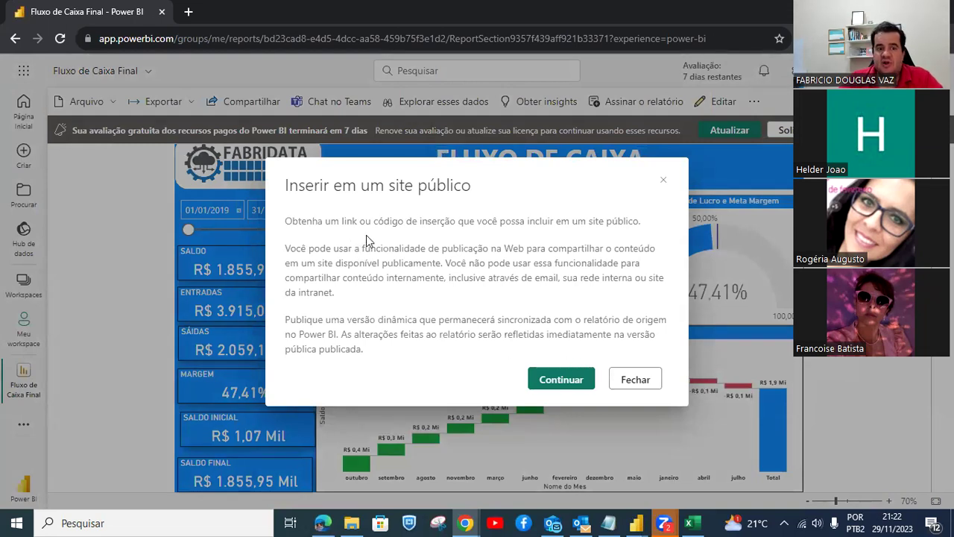
{"action": "left_click", "coordinate": [574, 380]}
{"action": "left_click", "coordinate": [579, 399]}
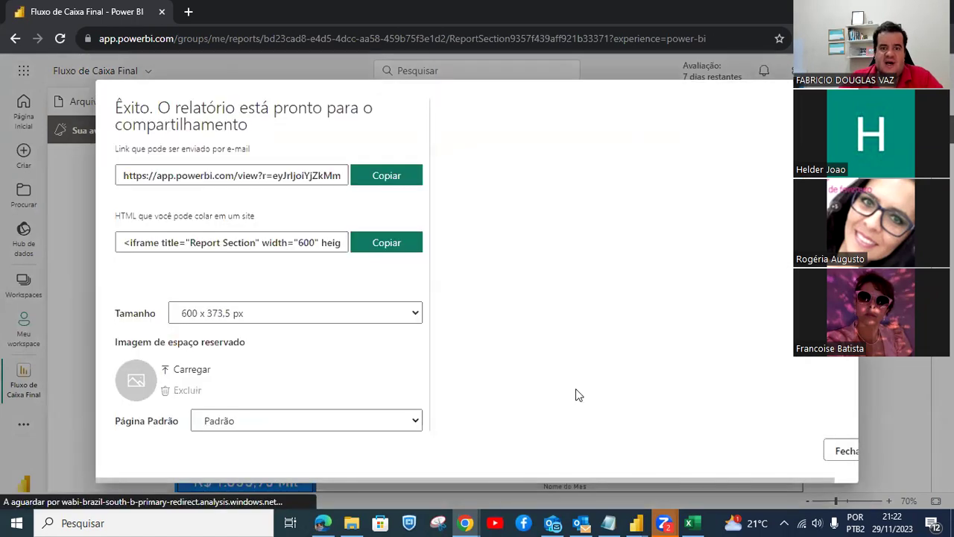
{"action": "left_click", "coordinate": [390, 179]}
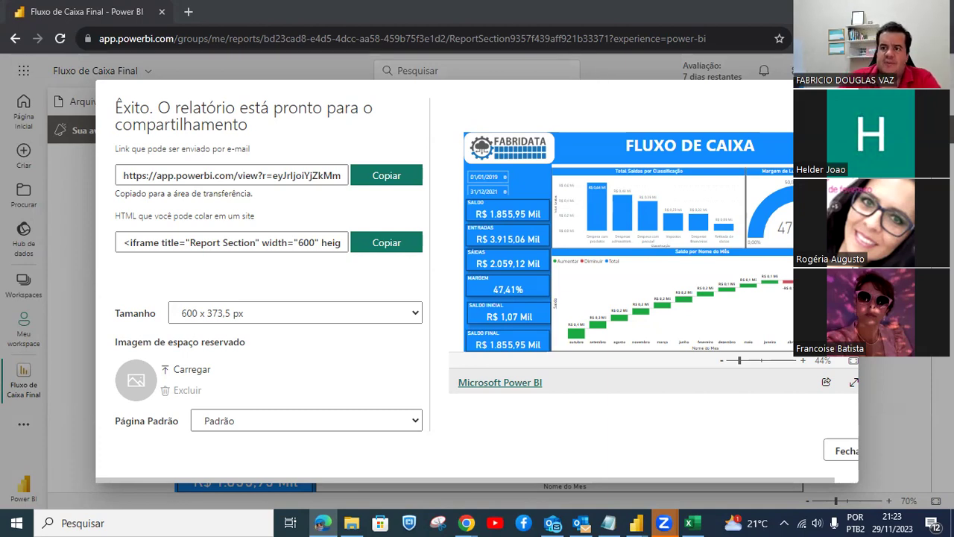
{"action": "left_click", "coordinate": [844, 450]}
Switch back to Power BI Desktop, dismiss the publishing message and open the report page's mobile layout.
{"action": "left_click", "coordinate": [467, 521]}
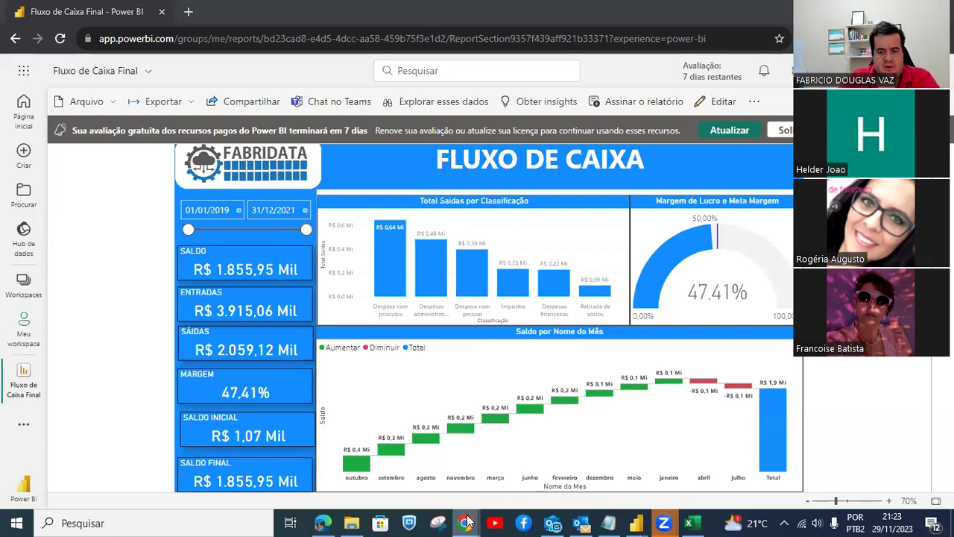
{"action": "left_click", "coordinate": [634, 522]}
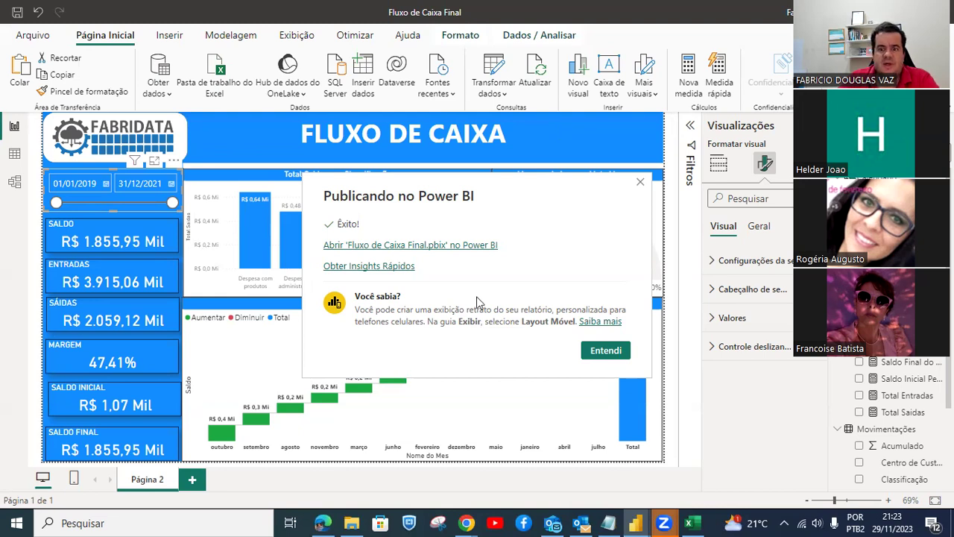
{"action": "left_click", "coordinate": [605, 349]}
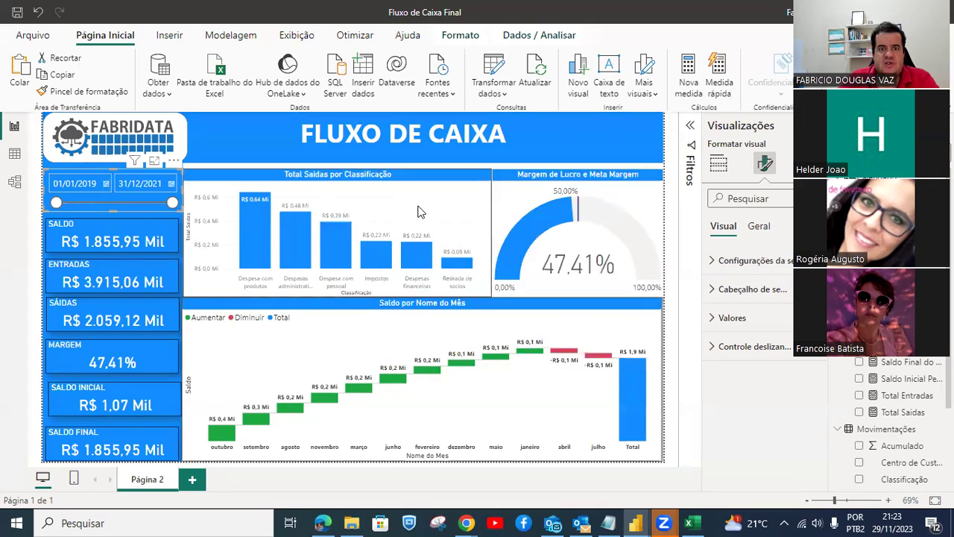
{"action": "left_click", "coordinate": [297, 35]}
{"action": "left_click", "coordinate": [429, 83]}
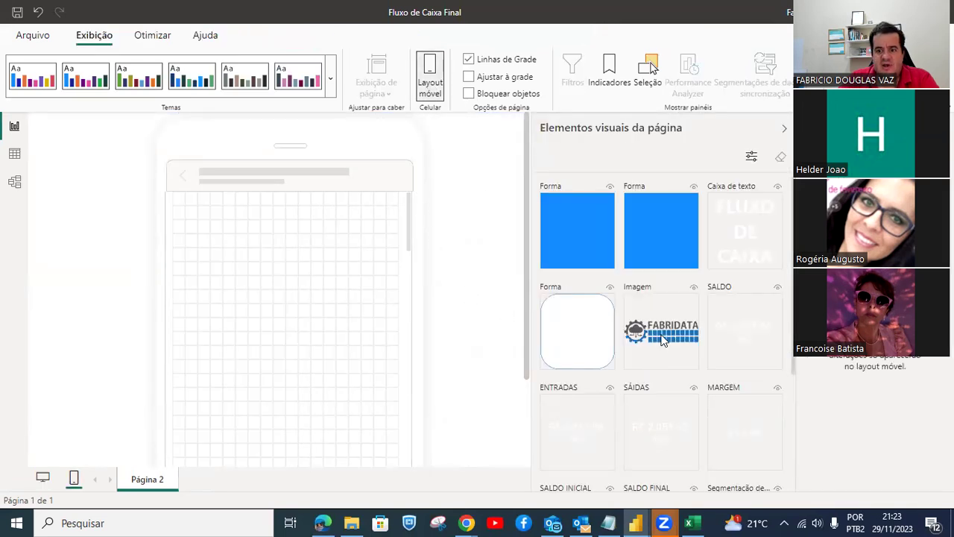
Place the white rounded shape across the full width at the top of the phone canvas and center the FABRIDATA logo on it.
{"action": "left_click_drag", "start_coordinate": [601, 341], "coordinate": [192, 230]}
{"action": "left_click_drag", "start_coordinate": [249, 239], "coordinate": [429, 246]}
{"action": "left_click_drag", "start_coordinate": [285, 274], "coordinate": [287, 246]}
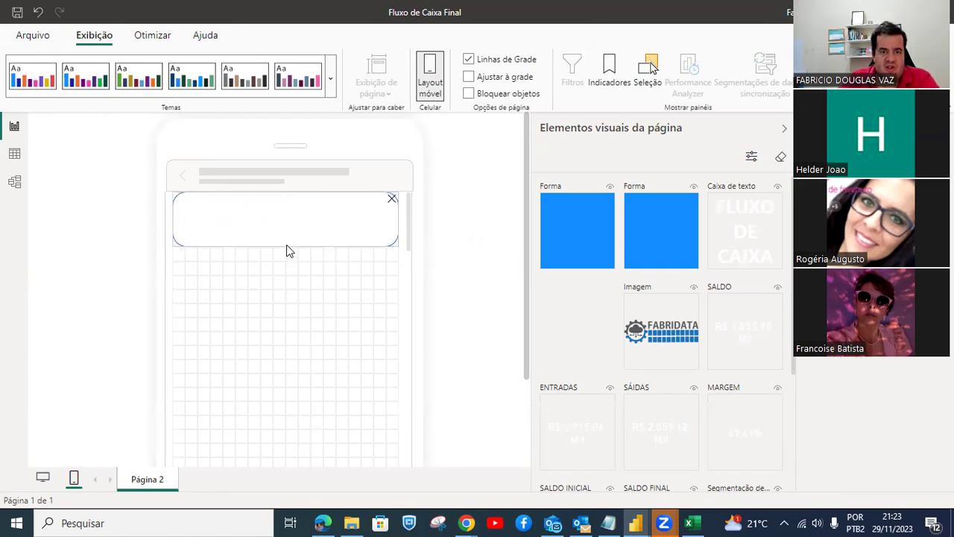
{"action": "left_click_drag", "start_coordinate": [658, 332], "coordinate": [388, 220]}
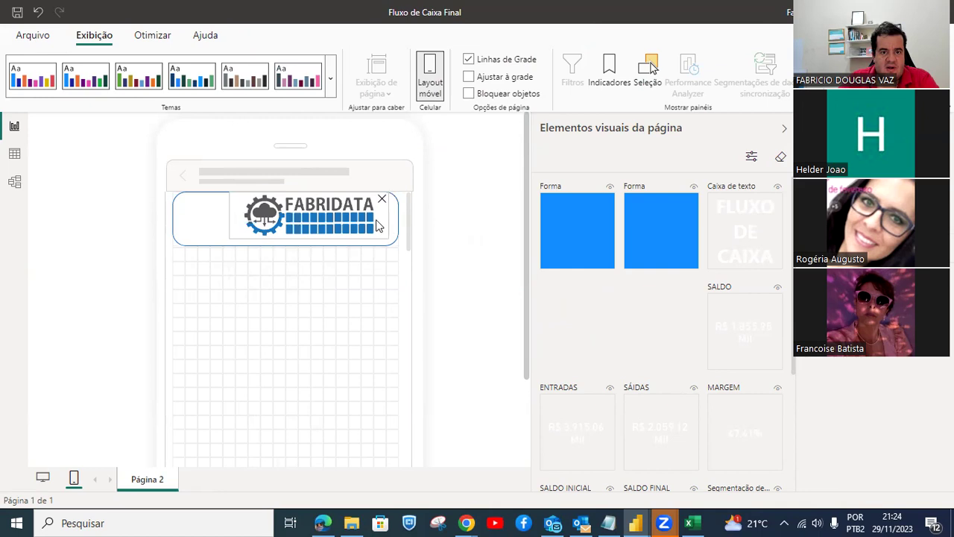
{"action": "left_click_drag", "start_coordinate": [294, 220], "coordinate": [273, 220]}
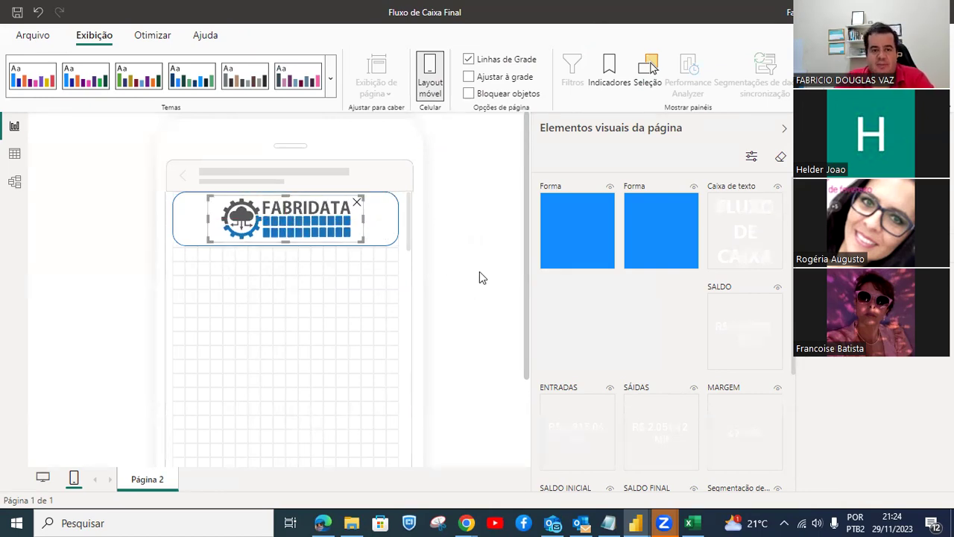
Place a blue shape directly below the logo header and widen it to the full width of the phone canvas.
{"action": "left_click_drag", "start_coordinate": [756, 247], "coordinate": [216, 297]}
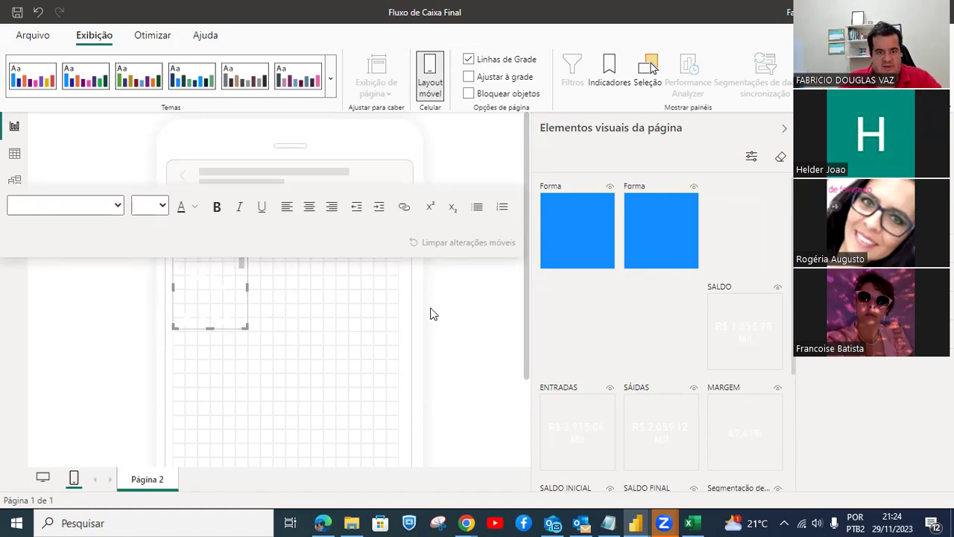
{"action": "key", "text": "ctrl+z"}
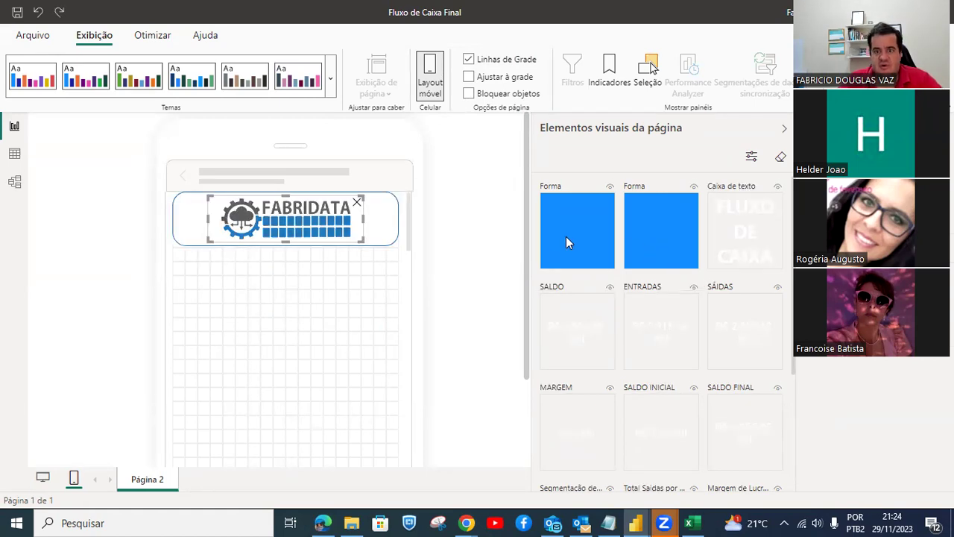
{"action": "left_click_drag", "start_coordinate": [572, 237], "coordinate": [184, 336]}
{"action": "left_click_drag", "start_coordinate": [199, 335], "coordinate": [192, 293]}
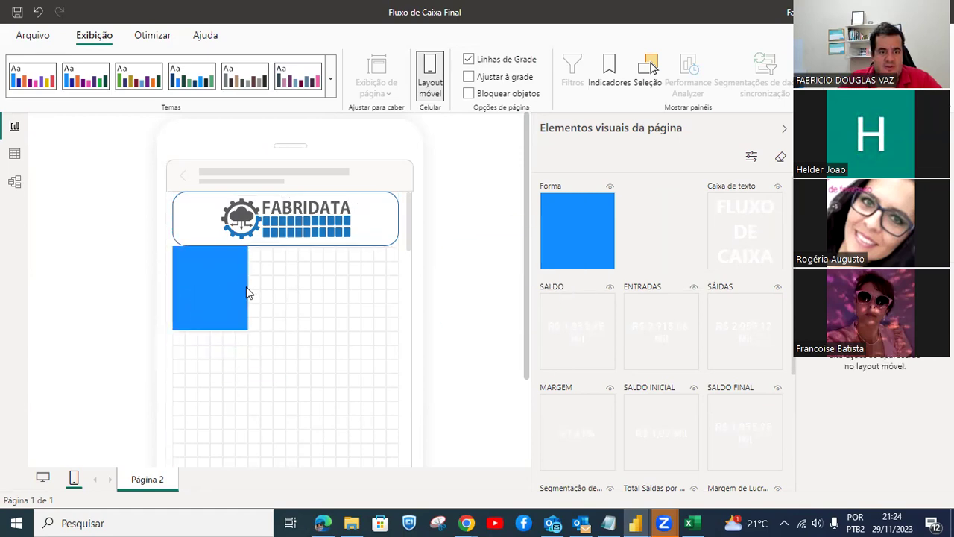
{"action": "left_click_drag", "start_coordinate": [249, 290], "coordinate": [434, 296]}
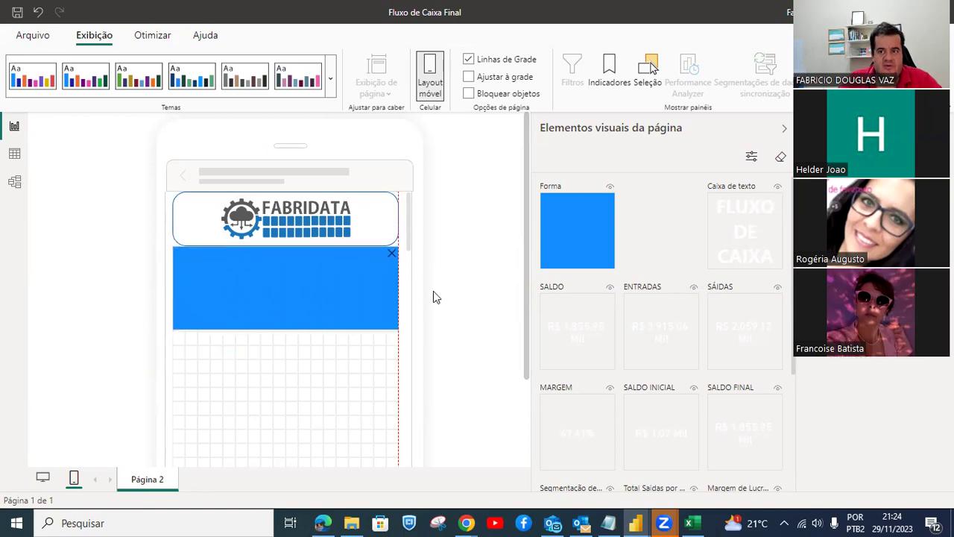
Place the FLUXO DE CAIXA text box over the blue shape and set its font size to 24.
{"action": "left_click_drag", "start_coordinate": [739, 243], "coordinate": [389, 293]}
{"action": "left_click", "coordinate": [310, 289]}
{"action": "key", "text": "ctrl+a"}
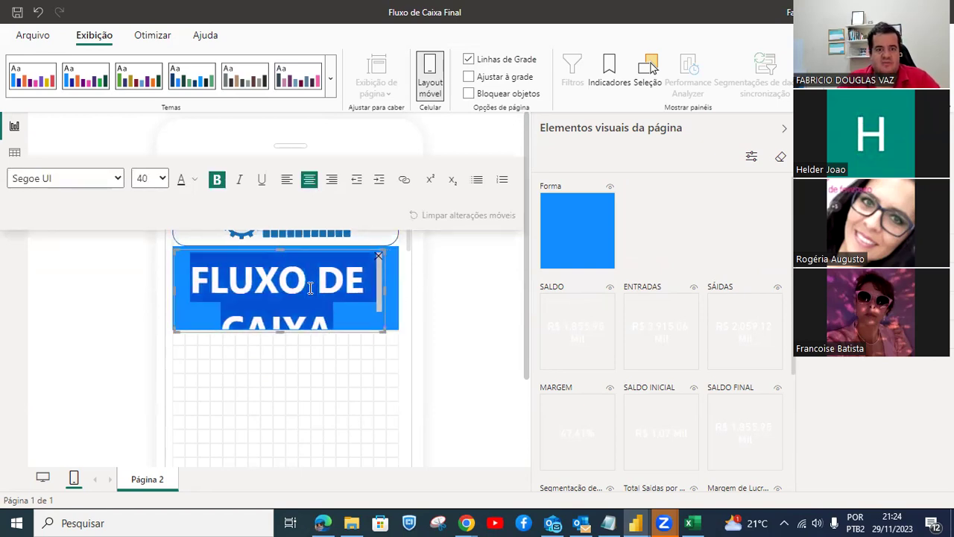
{"action": "left_click", "coordinate": [152, 179]}
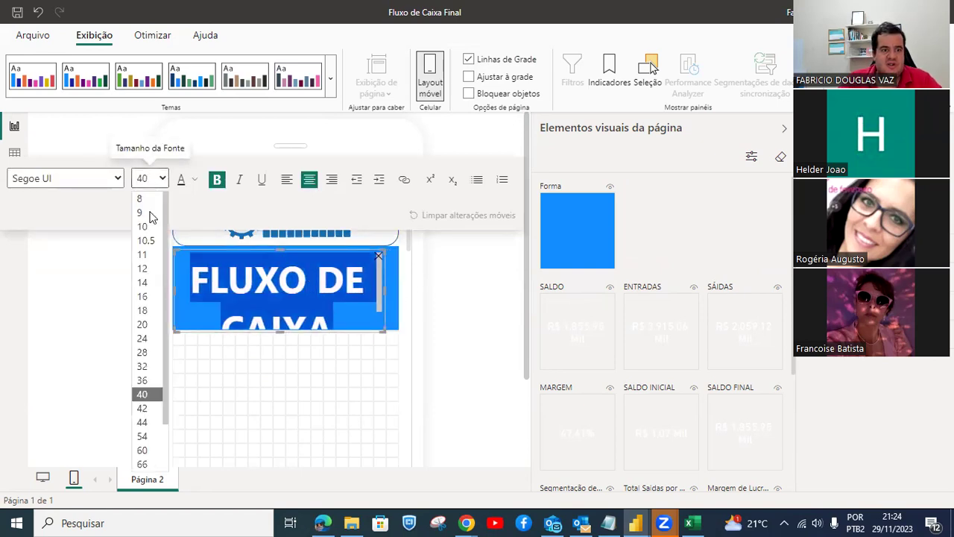
{"action": "left_click", "coordinate": [141, 338]}
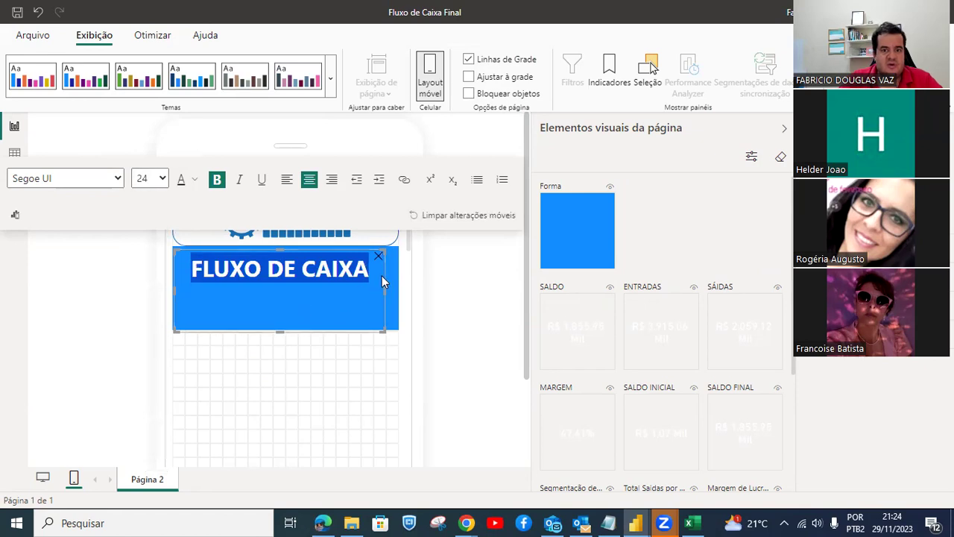
{"action": "left_click", "coordinate": [347, 360]}
Reduce the blue shape below the logo to about half its height, keeping its full width.
{"action": "left_click", "coordinate": [340, 294]}
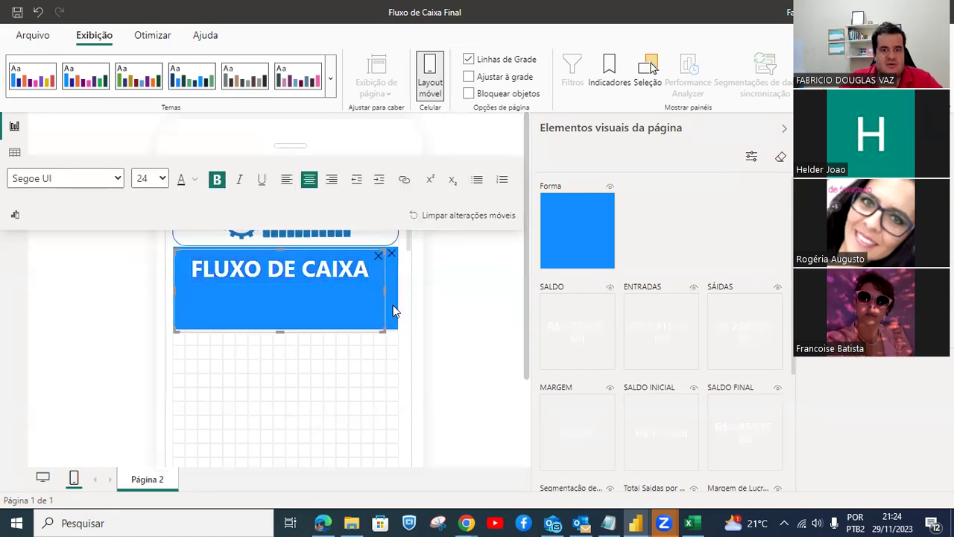
{"action": "left_click", "coordinate": [275, 345]}
{"action": "left_click_drag", "start_coordinate": [289, 325], "coordinate": [282, 290]}
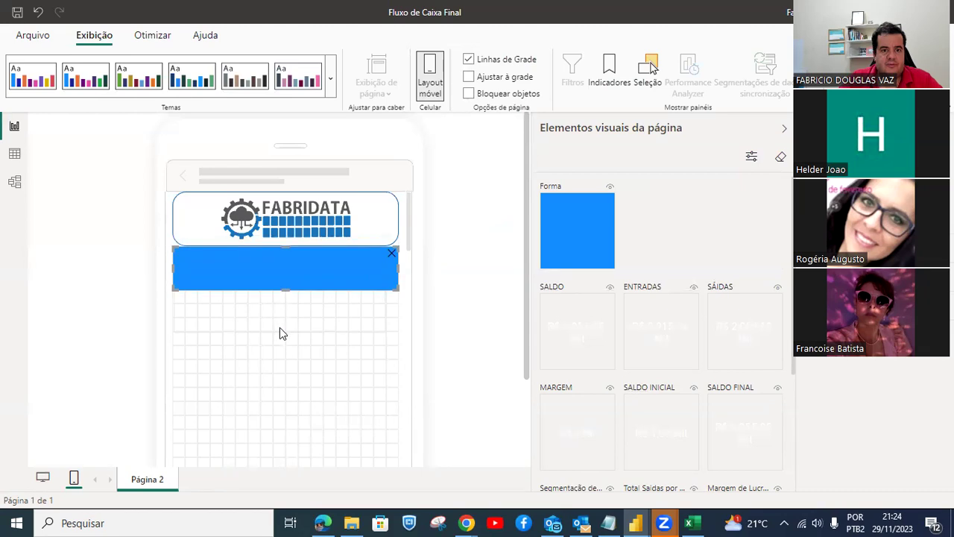
Center the FLUXO DE CAIXA text box on the blue banner and shorten it to fit within the banner's height.
{"action": "left_click", "coordinate": [280, 333]}
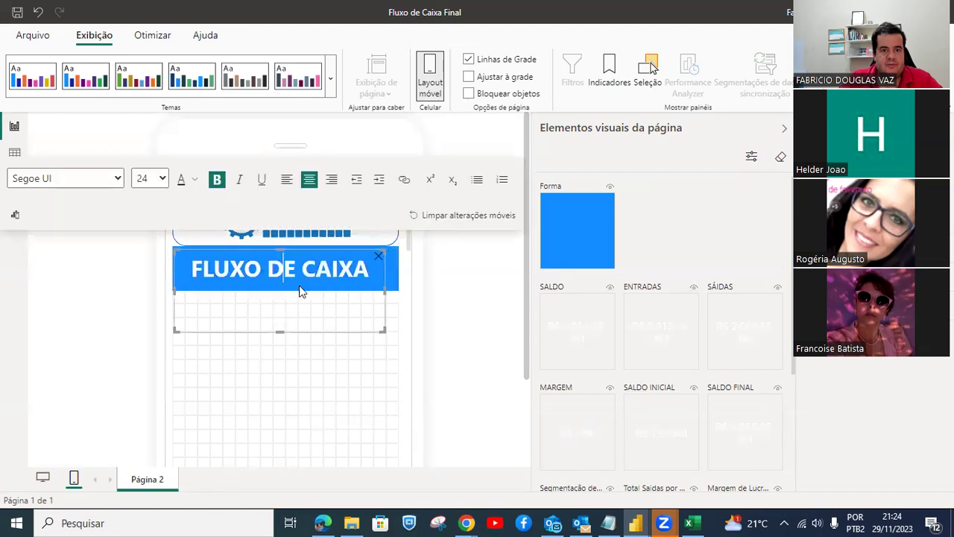
{"action": "left_click", "coordinate": [355, 250]}
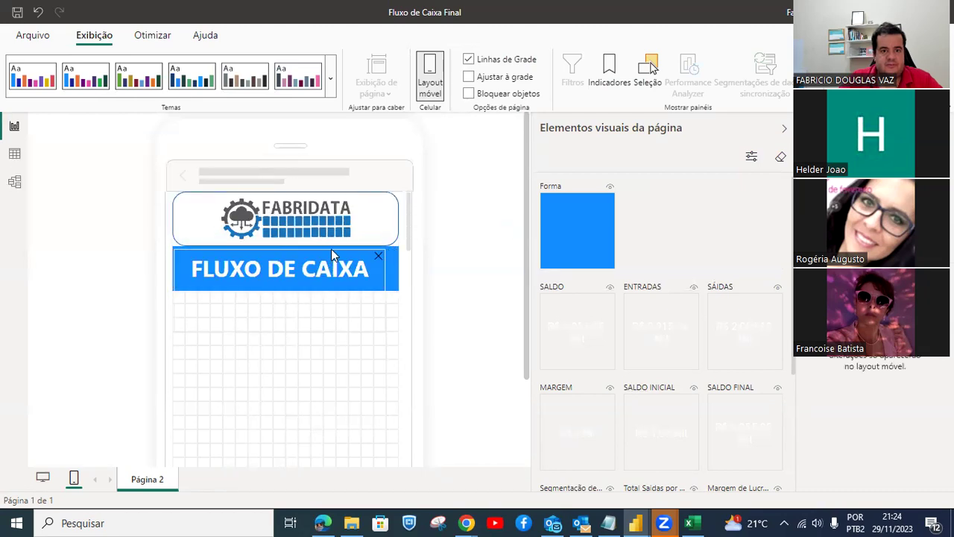
{"action": "mouse_move", "coordinate": [336, 250]}
{"action": "left_mouse_down"}
{"action": "mouse_move", "coordinate": [349, 255]}
{"action": "mouse_move", "coordinate": [341, 257]}
{"action": "left_mouse_up"}
{"action": "left_click_drag", "start_coordinate": [284, 331], "coordinate": [288, 293]}
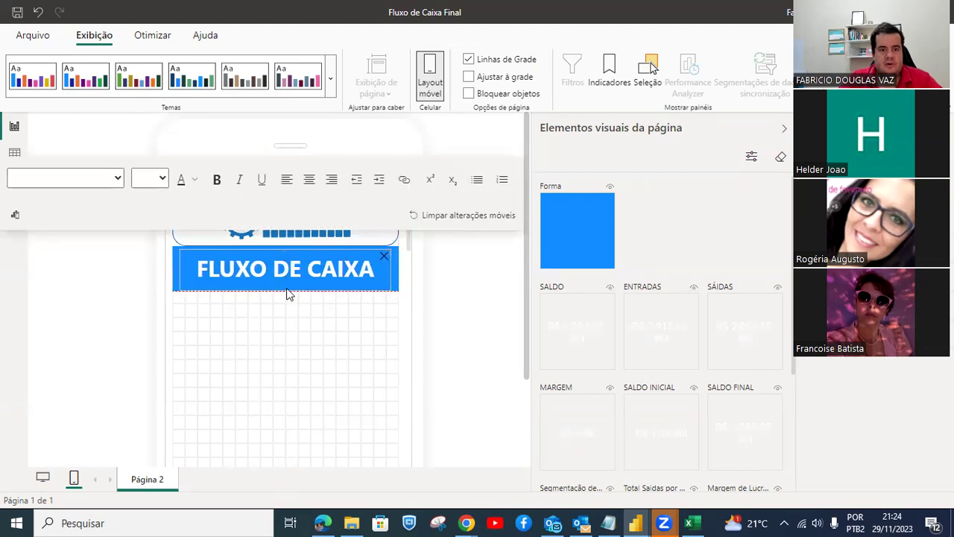
{"action": "left_click", "coordinate": [301, 325]}
{"action": "left_click", "coordinate": [312, 281]}
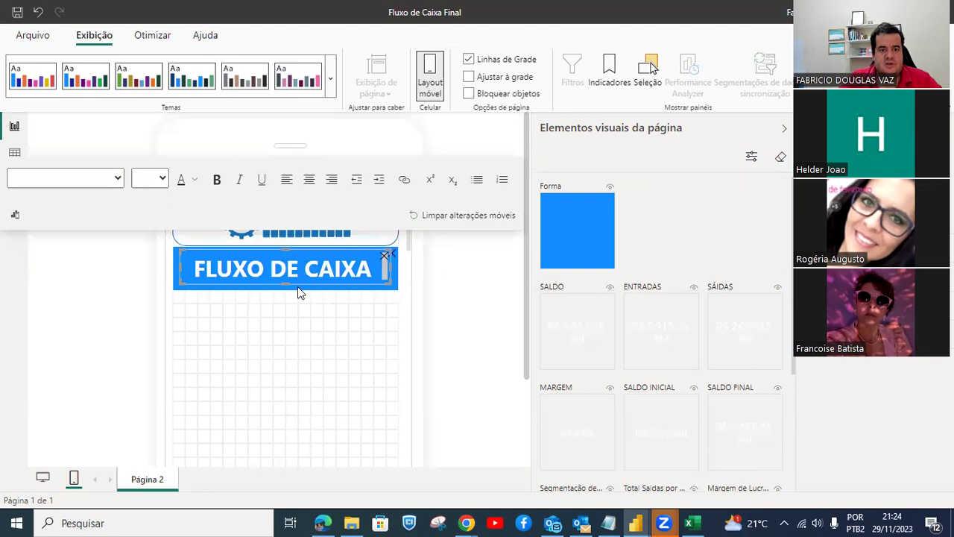
{"action": "left_click_drag", "start_coordinate": [287, 283], "coordinate": [288, 289]}
{"action": "left_click", "coordinate": [310, 321]}
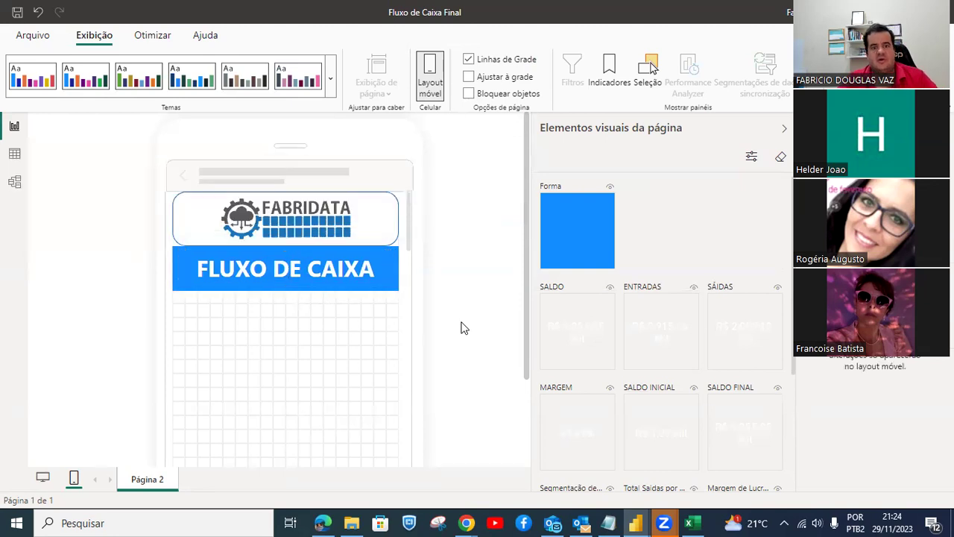
{"action": "left_click_drag", "start_coordinate": [319, 224], "coordinate": [320, 222]}
{"action": "left_click", "coordinate": [469, 259]}
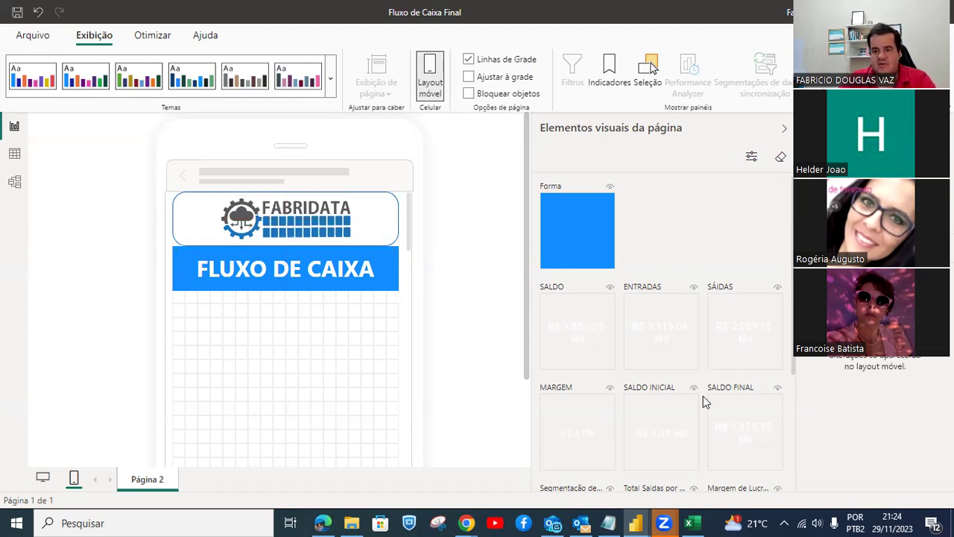
{"action": "scroll", "coordinate": [703, 396], "scroll_direction": "down", "scroll_amount": 2}
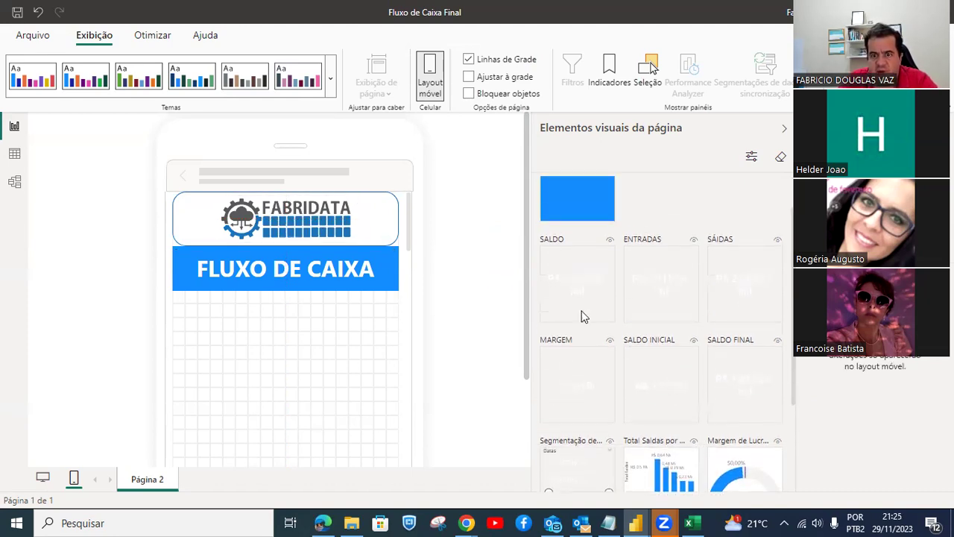
{"action": "left_click_drag", "start_coordinate": [566, 301], "coordinate": [439, 331]}
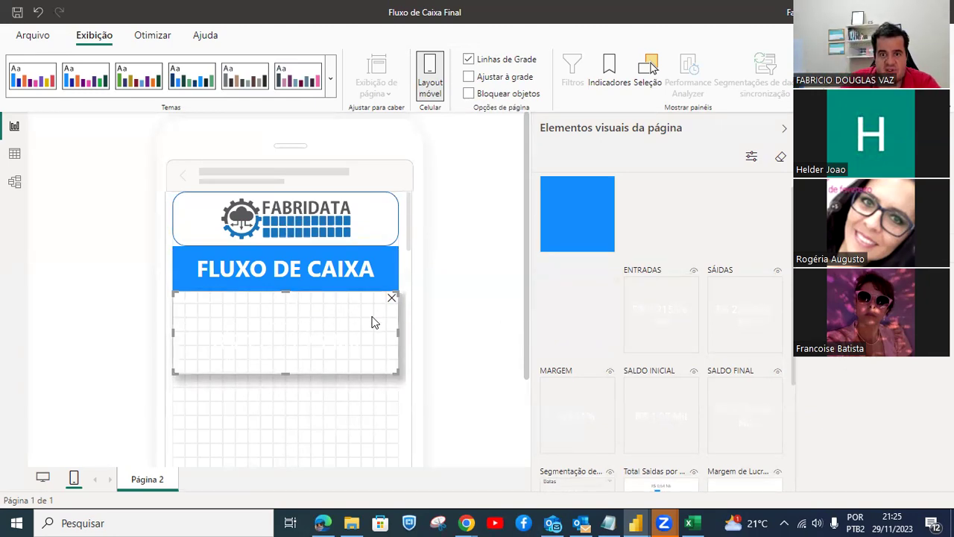
{"action": "left_click_drag", "start_coordinate": [374, 322], "coordinate": [442, 314]}
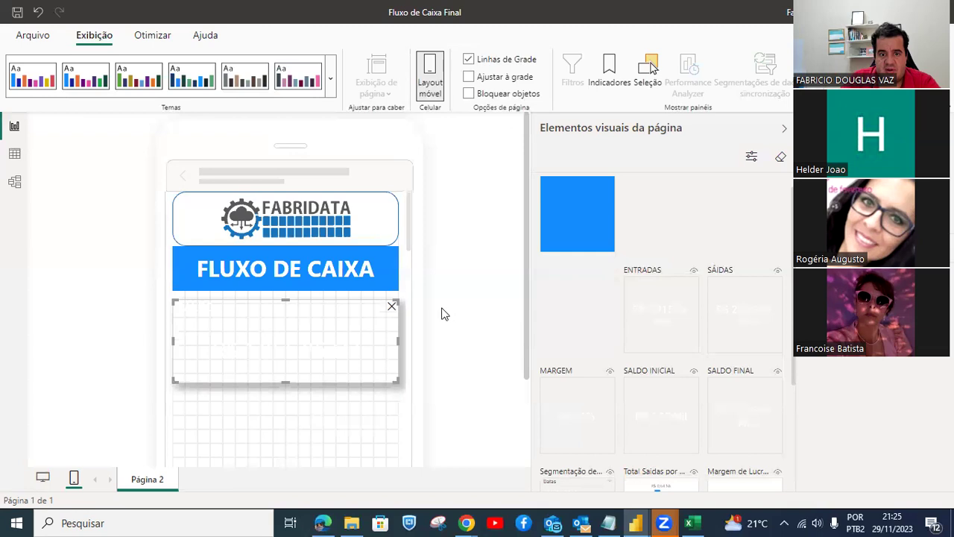
{"action": "left_click", "coordinate": [392, 304]}
Place the SALDO card at full canvas width below the FLUXO DE CAIXA banner and delete the blue shape behind it.
{"action": "left_click_drag", "start_coordinate": [570, 227], "coordinate": [420, 347]}
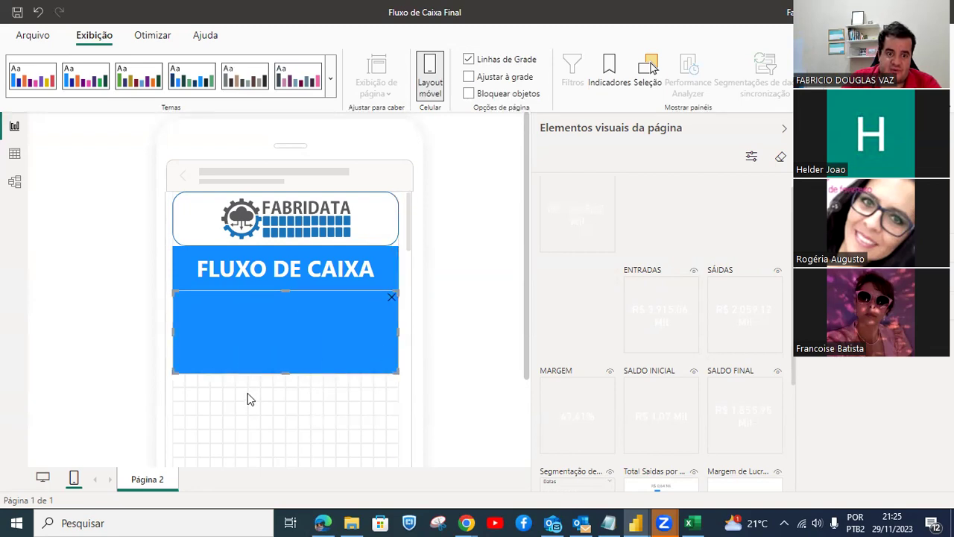
{"action": "left_click_drag", "start_coordinate": [286, 370], "coordinate": [288, 454]}
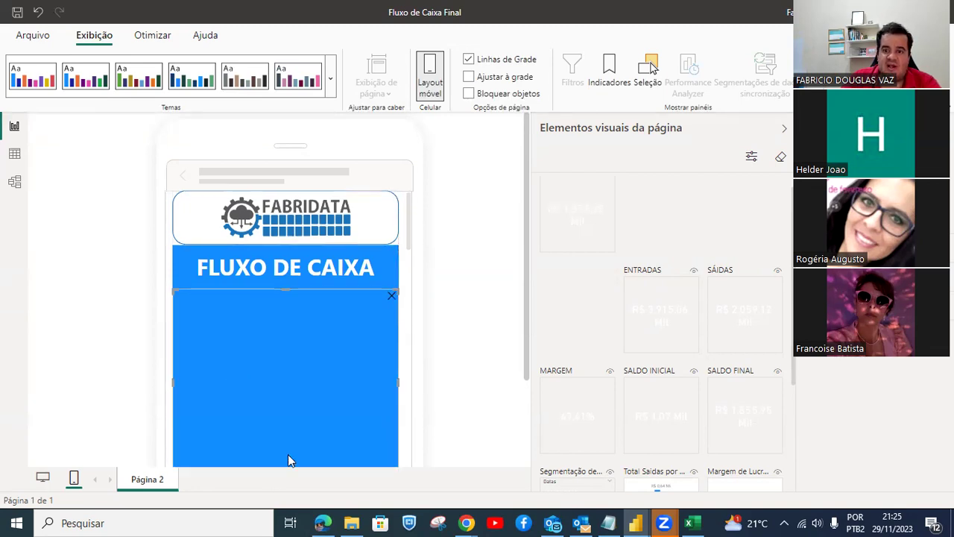
{"action": "left_click_drag", "start_coordinate": [574, 246], "coordinate": [231, 347]}
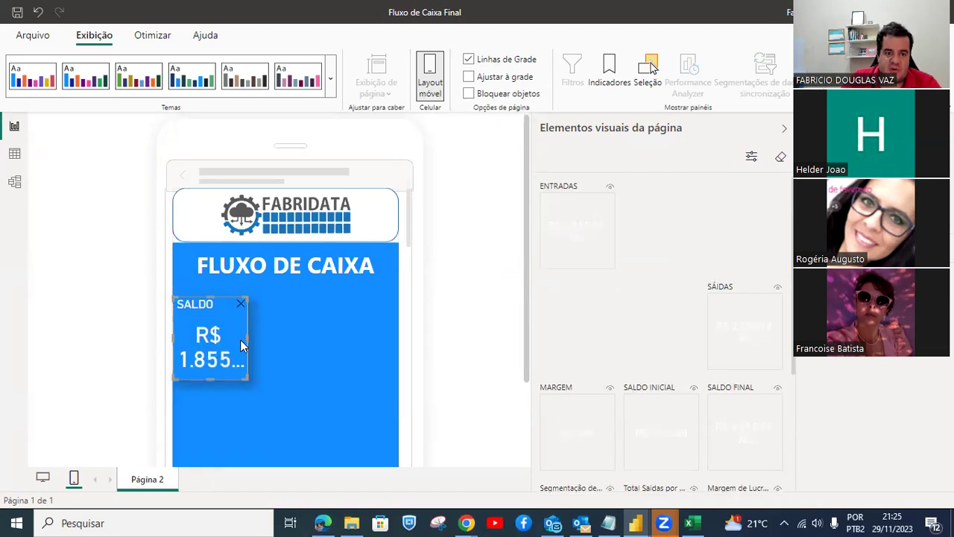
{"action": "left_click", "coordinate": [286, 383]}
{"action": "key", "text": "Delete"}
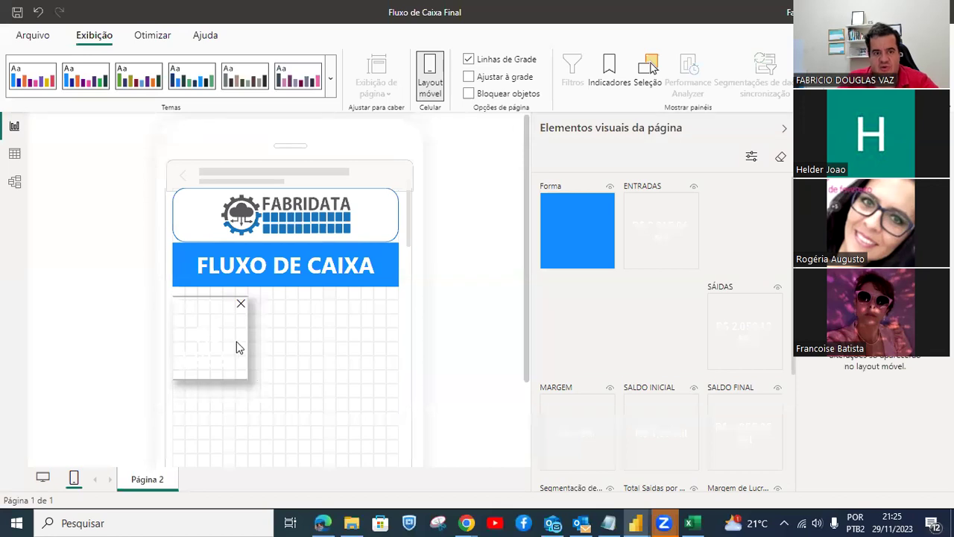
{"action": "left_click_drag", "start_coordinate": [247, 342], "coordinate": [401, 357]}
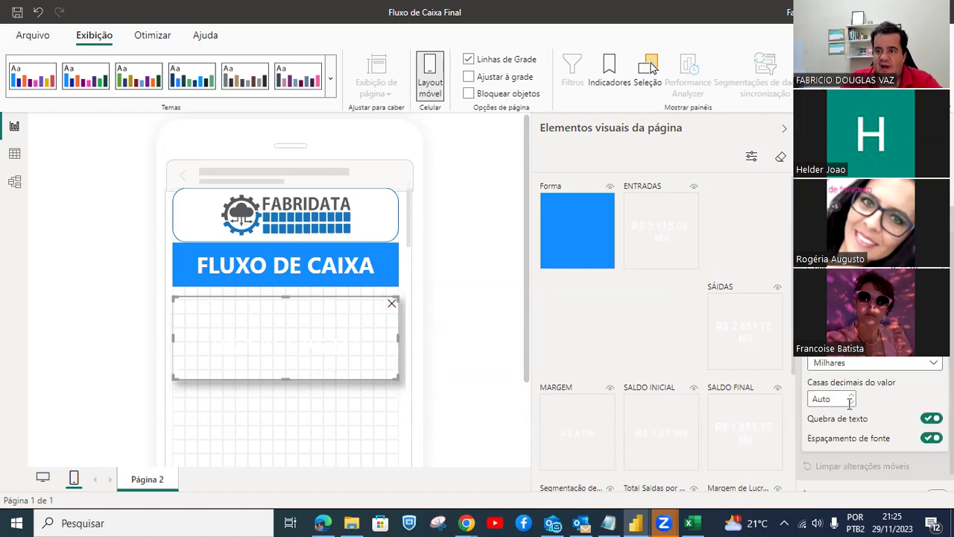
Set the SALDO card's value and title text to the near-black recent color in the mobile layout.
{"action": "scroll", "coordinate": [848, 388], "scroll_direction": "down", "scroll_amount": 1}
{"action": "left_click", "coordinate": [805, 306]}
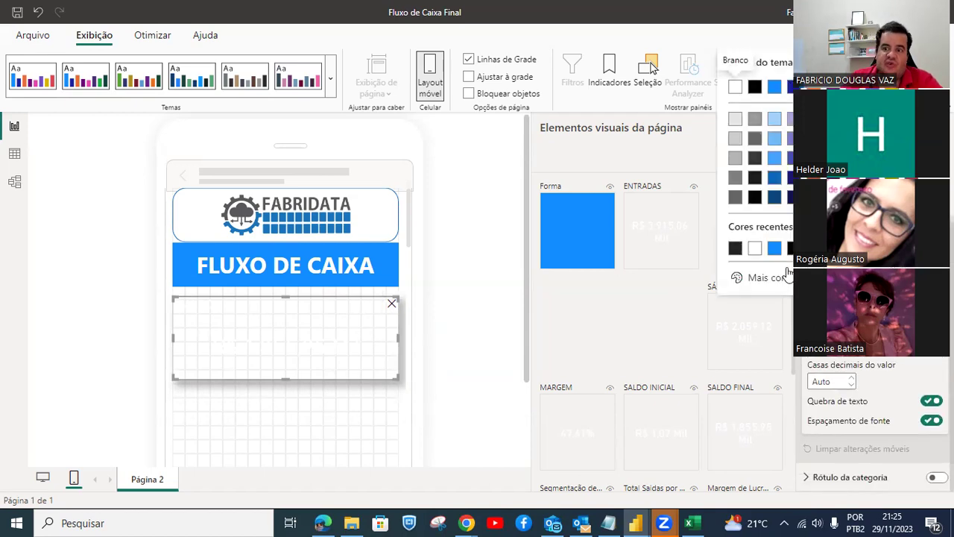
{"action": "left_click", "coordinate": [734, 251]}
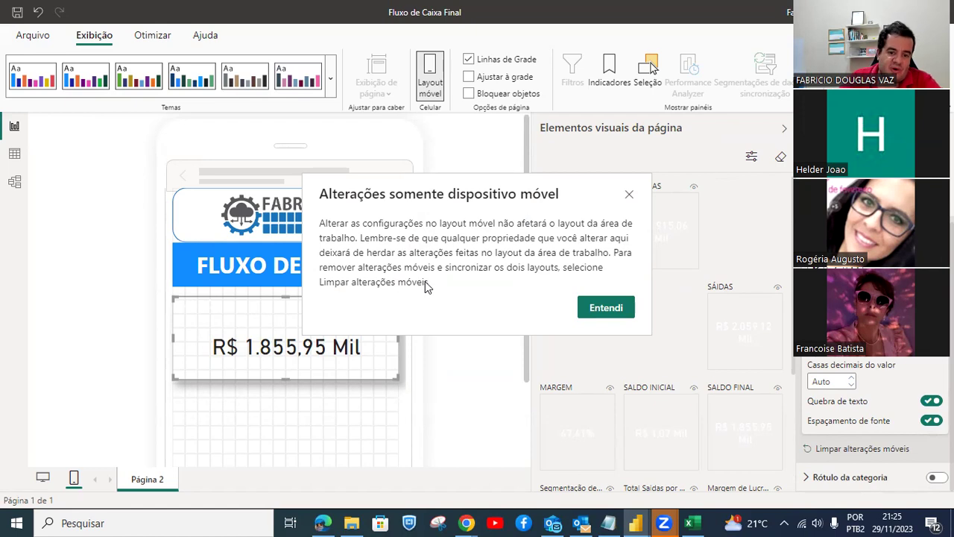
{"action": "left_click", "coordinate": [602, 308]}
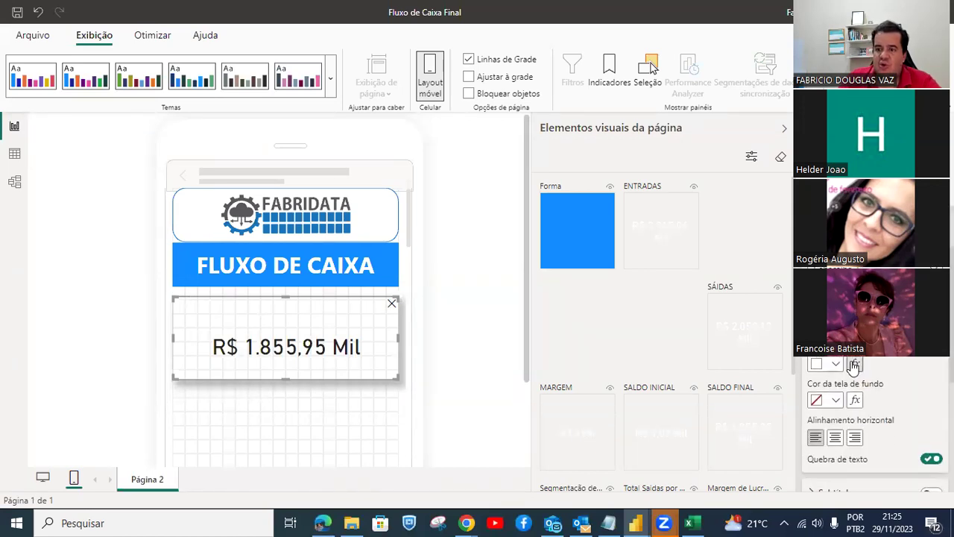
{"action": "left_click", "coordinate": [835, 364]}
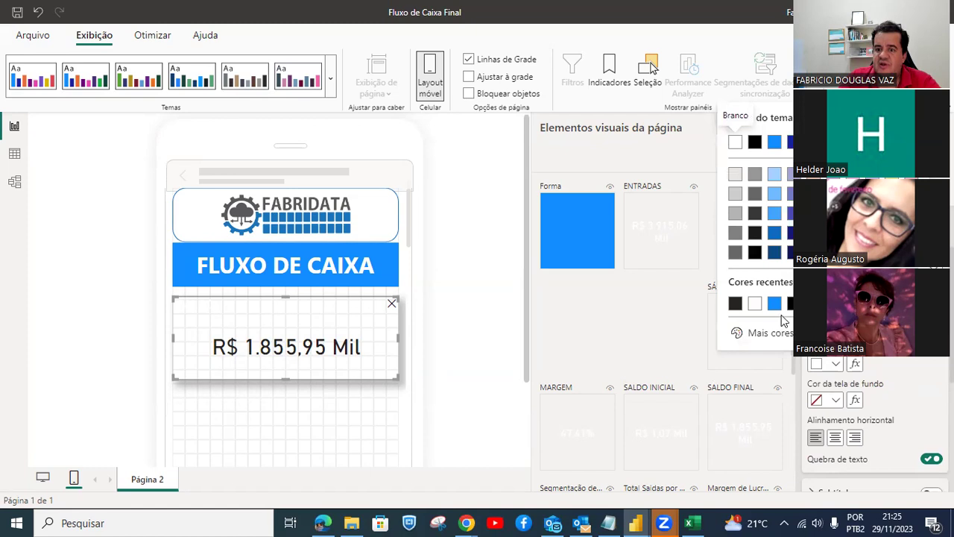
{"action": "left_click", "coordinate": [732, 304]}
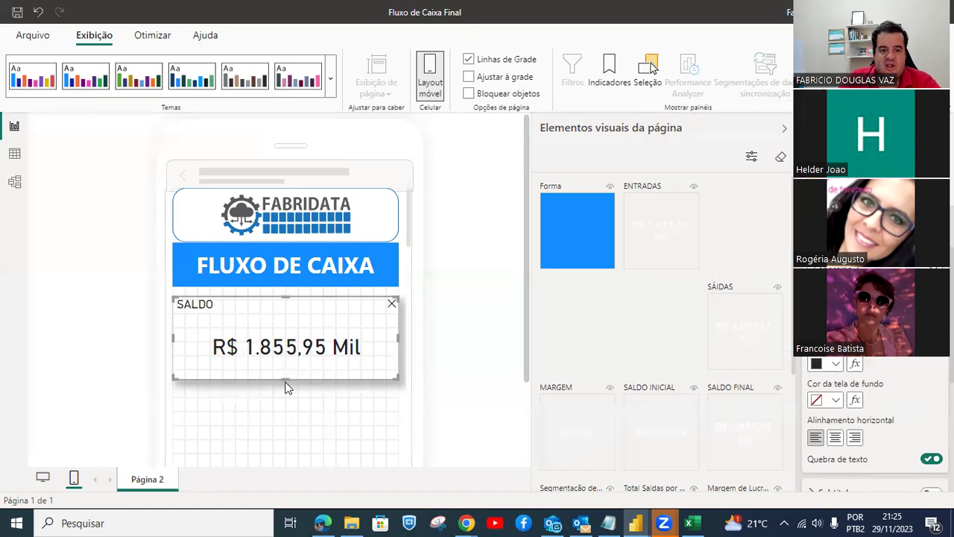
Shorten the SALDO card and fit it directly under the banner, with a tall full-width blue shape placed below it.
{"action": "left_click_drag", "start_coordinate": [282, 381], "coordinate": [308, 308]}
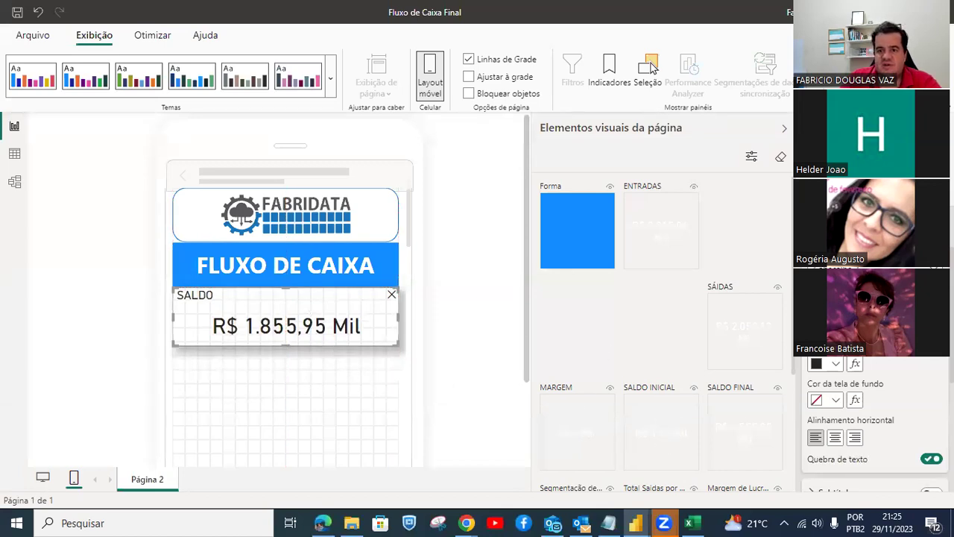
{"action": "left_click_drag", "start_coordinate": [588, 228], "coordinate": [406, 398]}
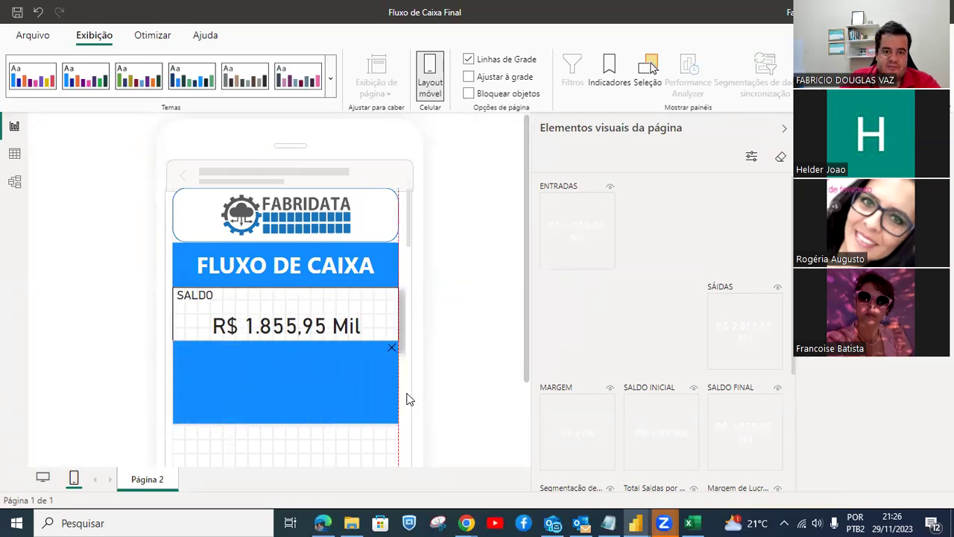
{"action": "left_click_drag", "start_coordinate": [286, 422], "coordinate": [283, 468]}
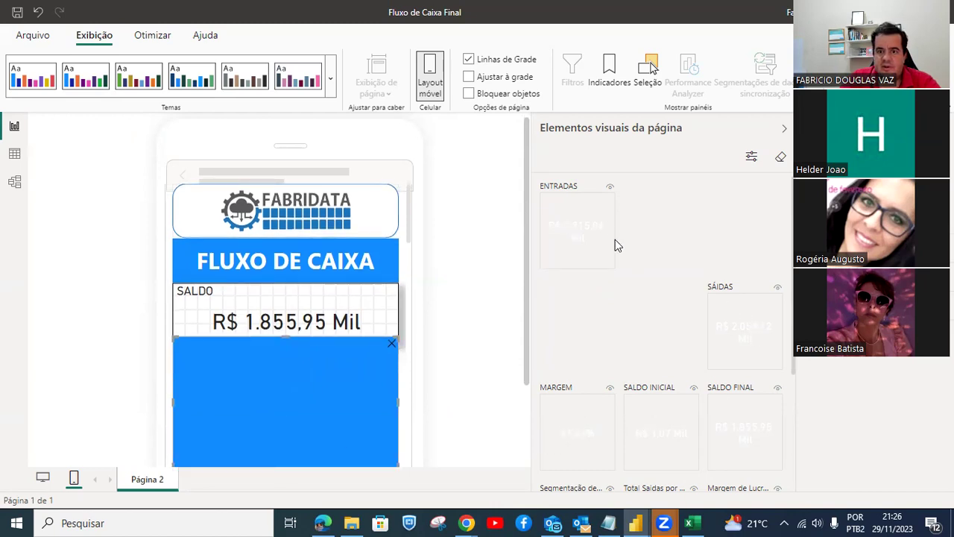
Place the ENTRADAS and SÁIDAS cards at full width below SALDO, extending the blue shape down behind them.
{"action": "left_click_drag", "start_coordinate": [577, 265], "coordinate": [422, 382]}
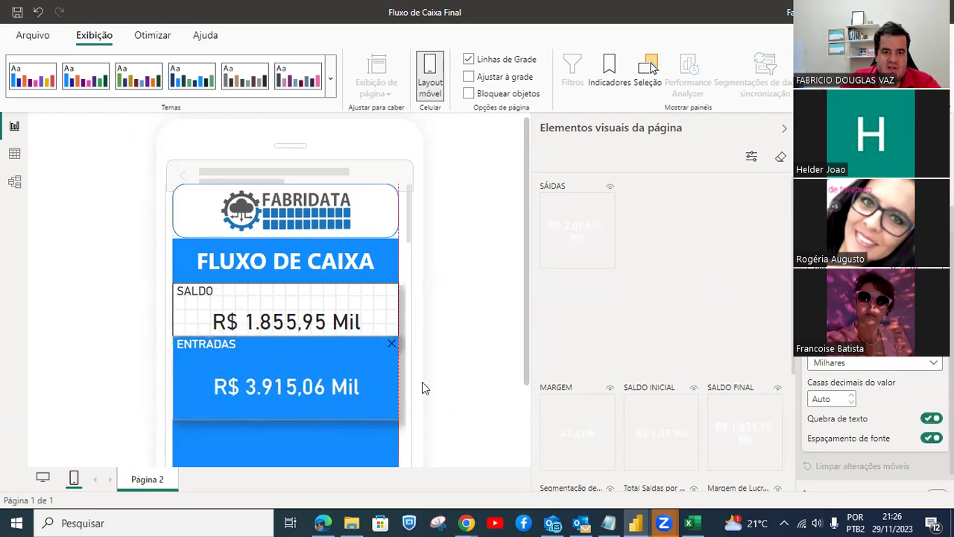
{"action": "left_click_drag", "start_coordinate": [407, 225], "coordinate": [395, 246]}
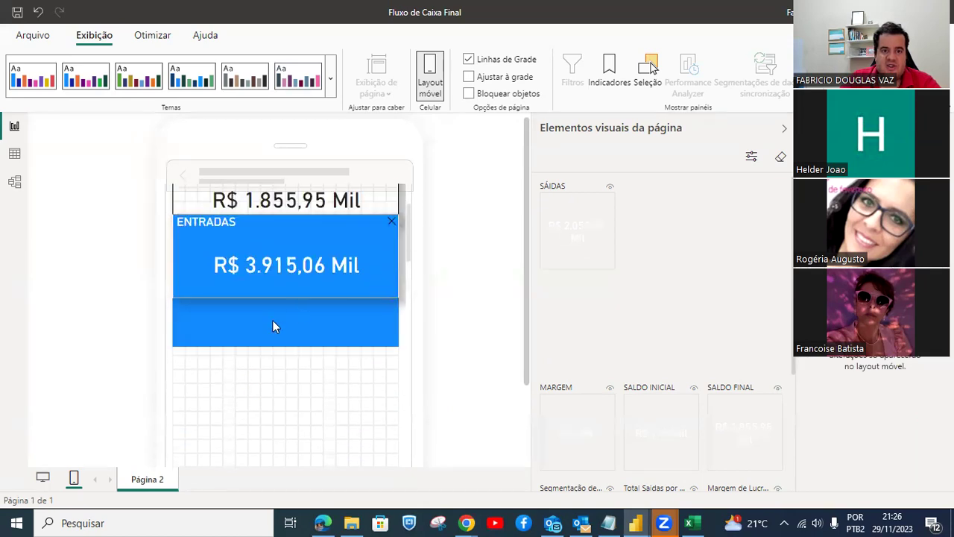
{"action": "left_click", "coordinate": [285, 340]}
{"action": "left_click_drag", "start_coordinate": [291, 385], "coordinate": [289, 445]}
{"action": "left_click_drag", "start_coordinate": [455, 326], "coordinate": [219, 324]}
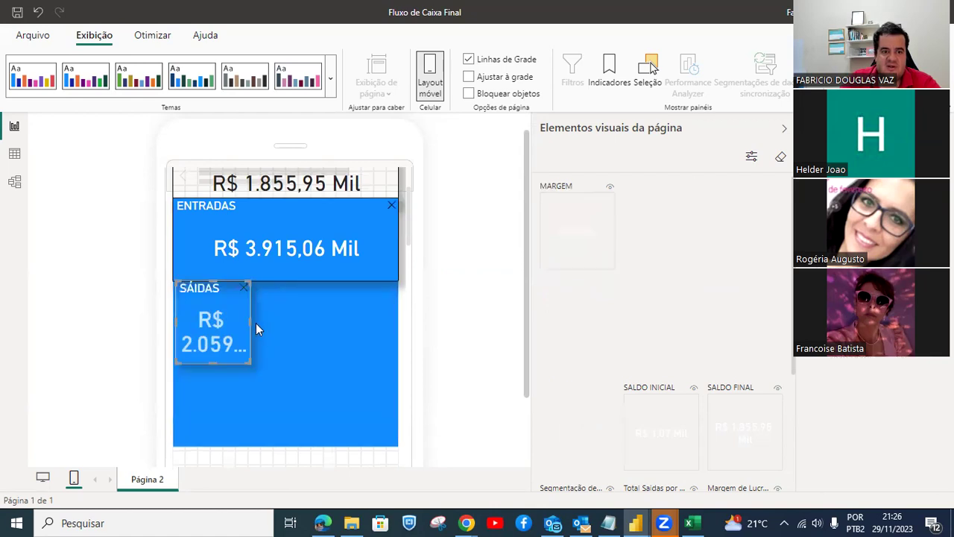
{"action": "left_click_drag", "start_coordinate": [250, 324], "coordinate": [408, 340]}
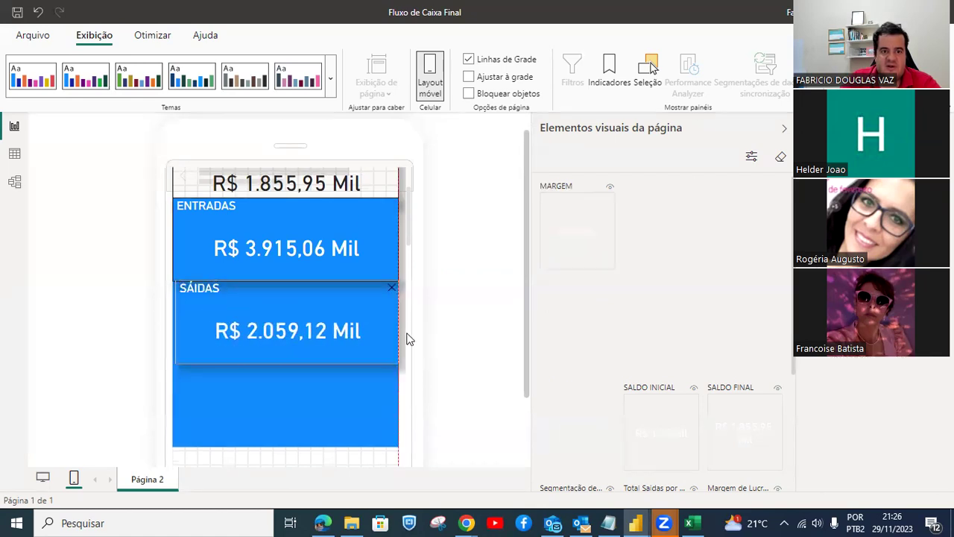
Extend the blue background shape much further down and place the MARGEM card at full width directly below SÁIDAS.
{"action": "left_click", "coordinate": [299, 401]}
{"action": "left_click_drag", "start_coordinate": [409, 226], "coordinate": [407, 246]}
{"action": "left_click", "coordinate": [386, 218]}
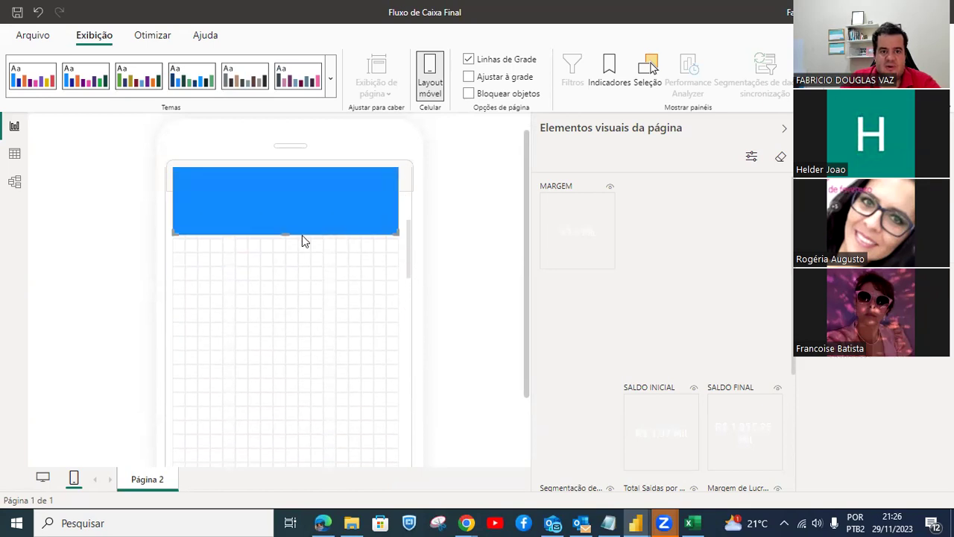
{"action": "left_click_drag", "start_coordinate": [289, 234], "coordinate": [269, 465]}
{"action": "left_click_drag", "start_coordinate": [599, 247], "coordinate": [265, 234]}
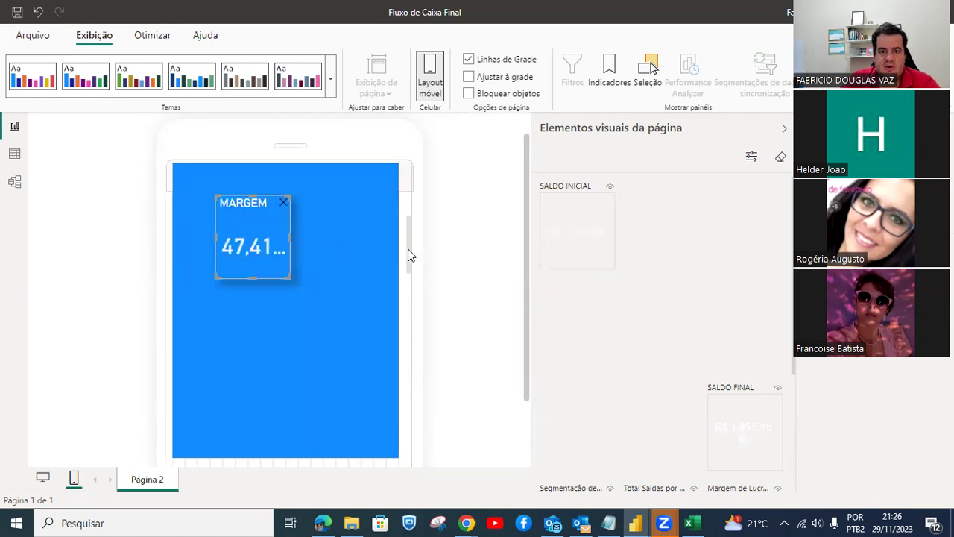
{"action": "left_click_drag", "start_coordinate": [409, 255], "coordinate": [402, 235]}
{"action": "left_click_drag", "start_coordinate": [249, 352], "coordinate": [402, 331]}
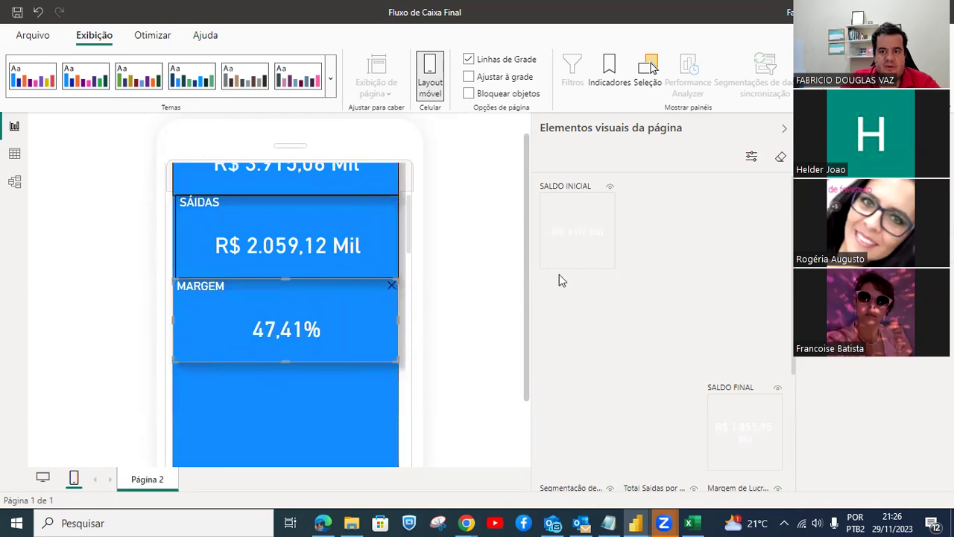
Place the SALDO INICIAL and SALDO FINAL cards at full width below MARGEM, extending the blue shape behind them.
{"action": "left_click_drag", "start_coordinate": [334, 416], "coordinate": [422, 420]}
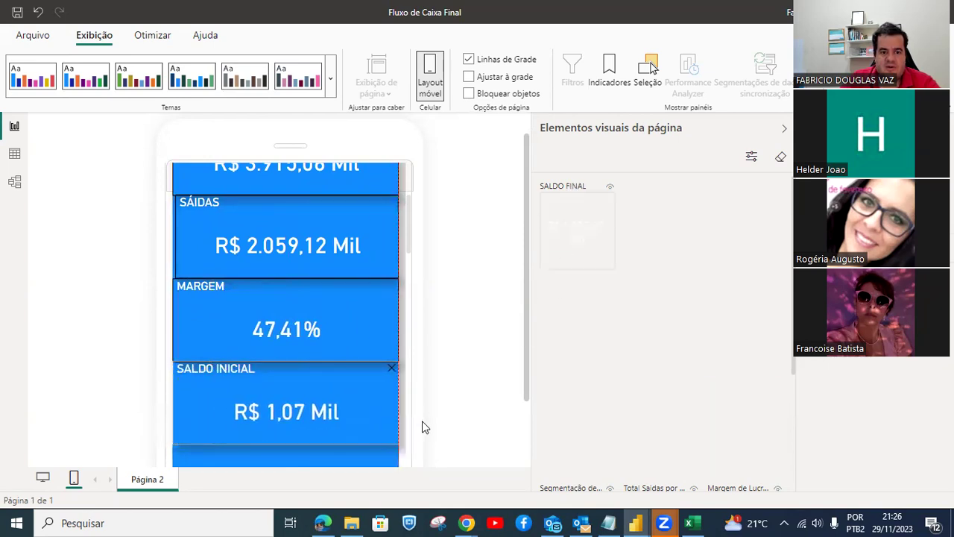
{"action": "left_click_drag", "start_coordinate": [409, 247], "coordinate": [411, 279]}
{"action": "left_click_drag", "start_coordinate": [600, 267], "coordinate": [454, 296]}
{"action": "left_click_drag", "start_coordinate": [337, 308], "coordinate": [273, 455]}
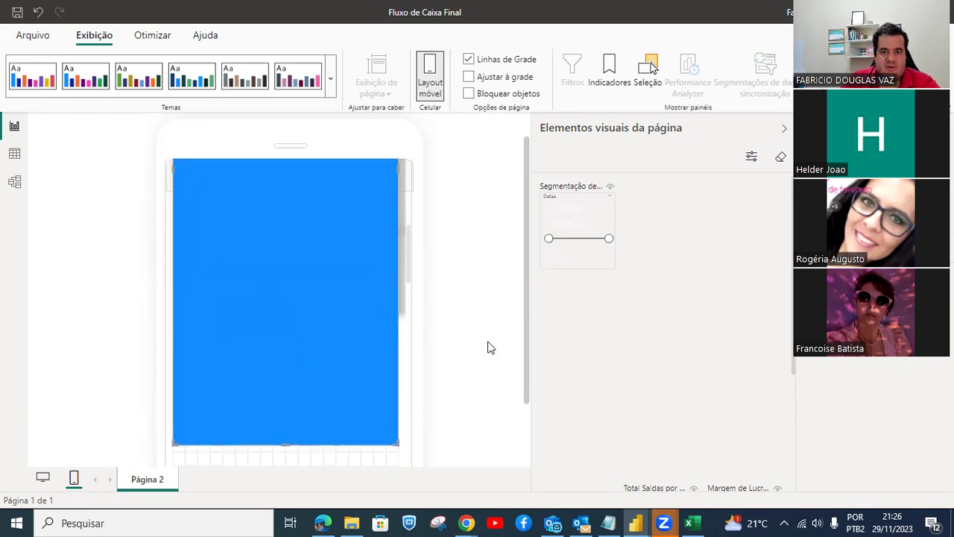
Place the Datas slicer directly below the SALDO FINAL card and extend the blue background shape further down.
{"action": "left_click_drag", "start_coordinate": [595, 234], "coordinate": [248, 350]}
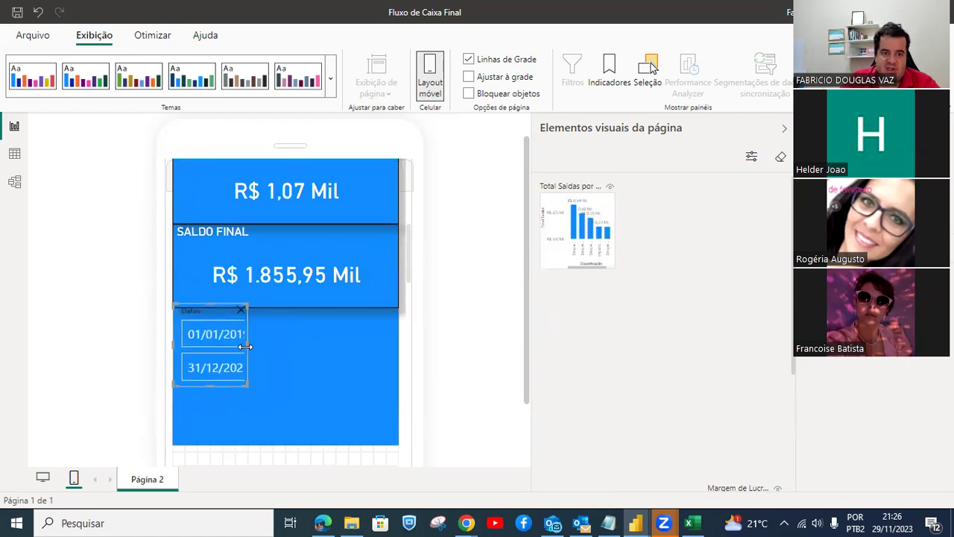
{"action": "left_click", "coordinate": [313, 410]}
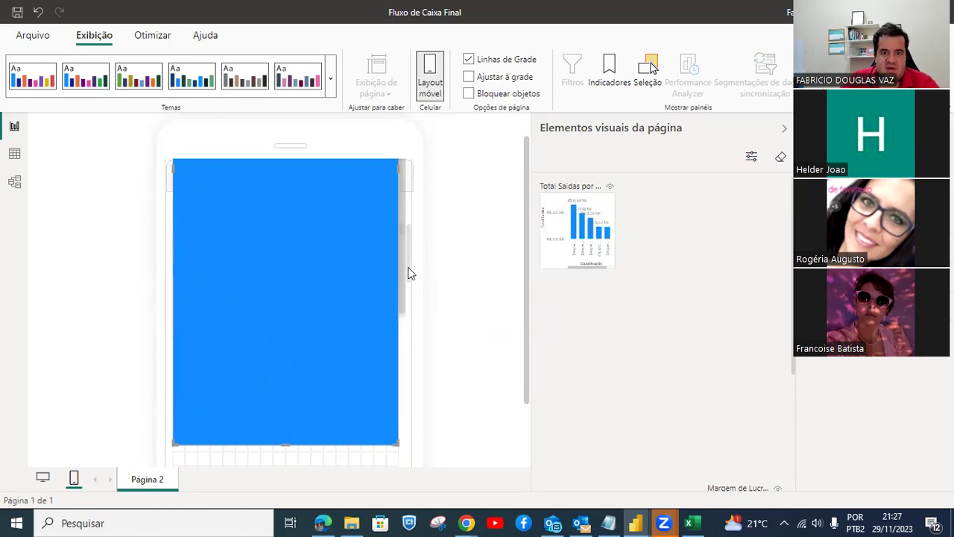
{"action": "left_click_drag", "start_coordinate": [407, 267], "coordinate": [409, 300]}
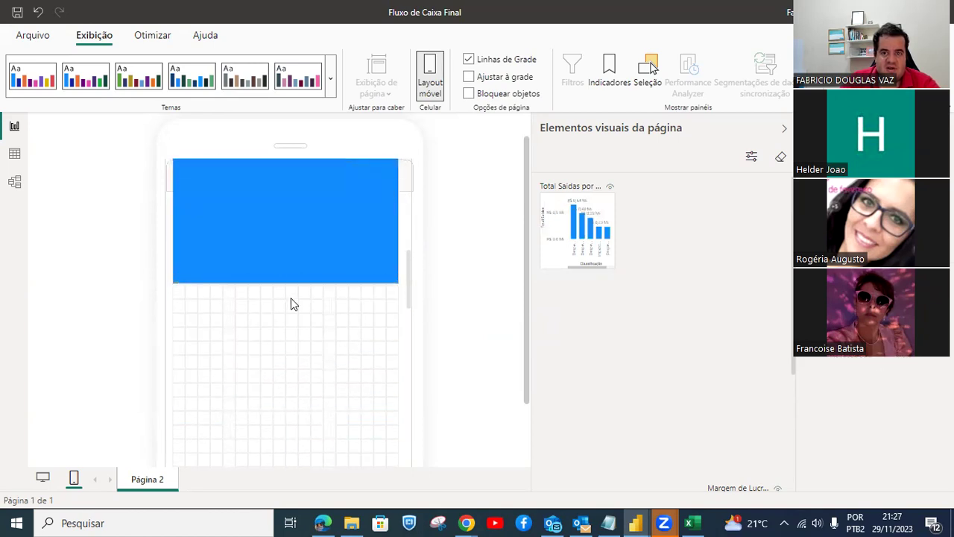
{"action": "scroll", "coordinate": [292, 303], "scroll_direction": "up", "scroll_amount": 2}
Place the Total Saídas column chart at full width on the blue shape below the Datas slicer and increase its height.
{"action": "left_click_drag", "start_coordinate": [554, 241], "coordinate": [186, 256]}
{"action": "left_click_drag", "start_coordinate": [251, 256], "coordinate": [409, 271]}
{"action": "left_click_drag", "start_coordinate": [289, 279], "coordinate": [277, 339]}
{"action": "left_click", "coordinate": [295, 373]}
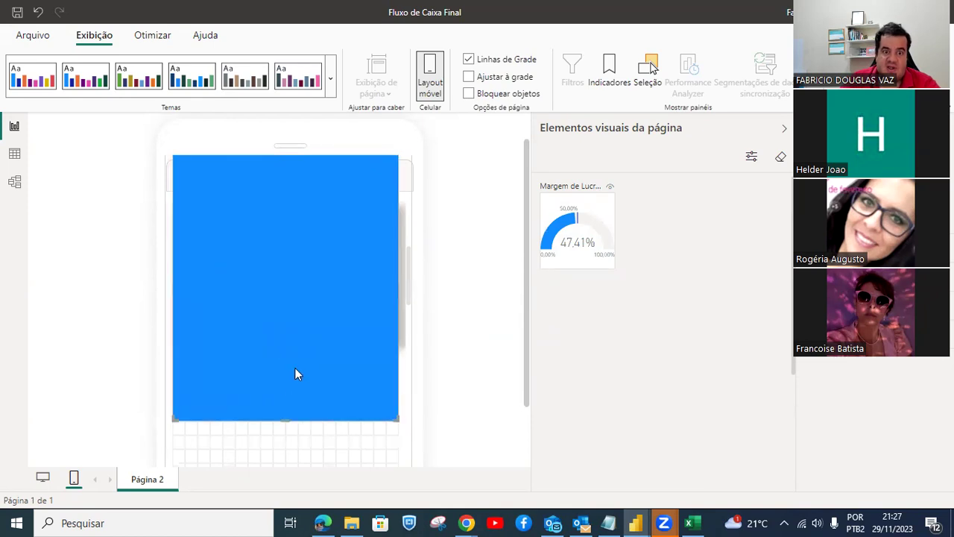
Extend the blue background shape further down and place the Margem de Lucro e Meta Margem gauge at full width below the Total Saídas chart.
{"action": "left_click_drag", "start_coordinate": [287, 422], "coordinate": [285, 451]}
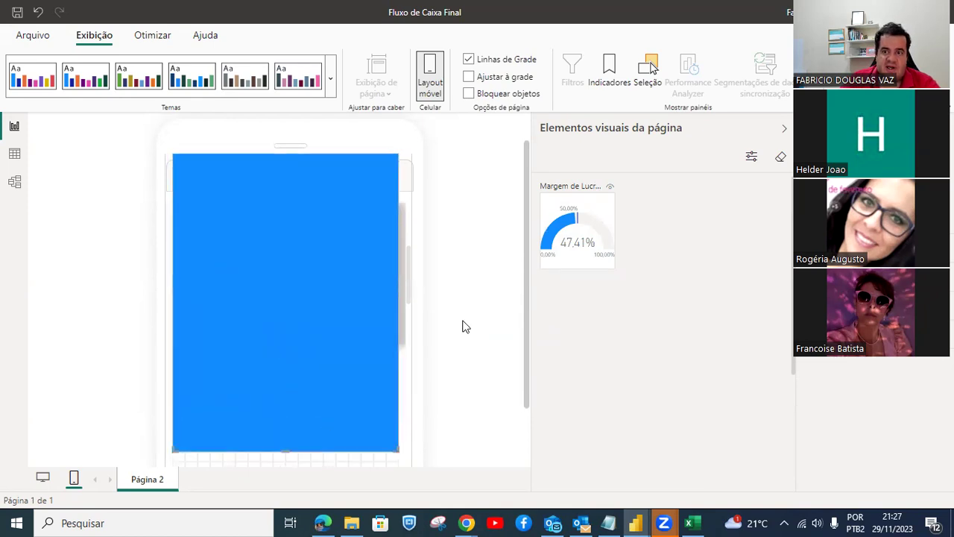
{"action": "left_click", "coordinate": [462, 326]}
{"action": "left_click_drag", "start_coordinate": [571, 227], "coordinate": [400, 392]}
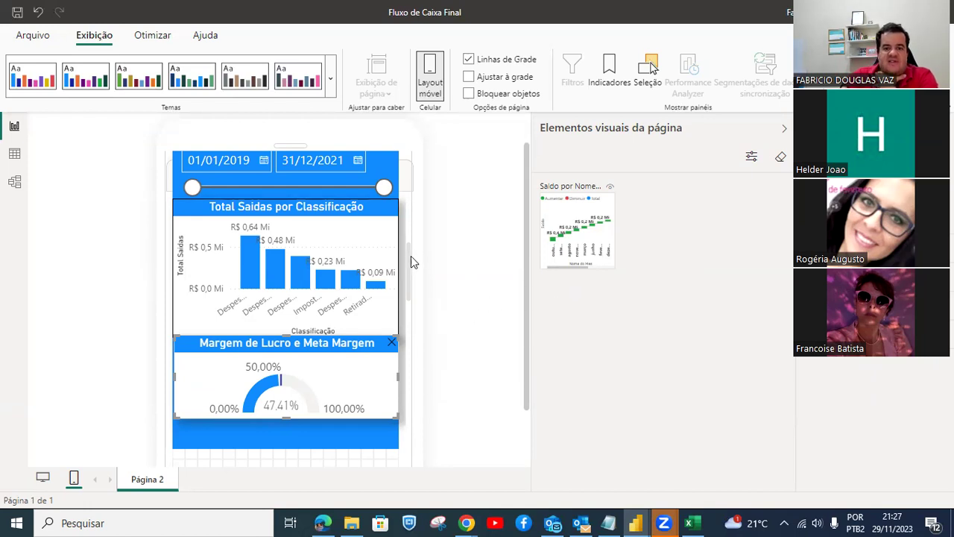
Extend the blue shape, place the Saldo por Nome do Mês waterfall chart taller and at full width below the gauge, and leave the mobile layout.
{"action": "left_click_drag", "start_coordinate": [409, 264], "coordinate": [410, 288]}
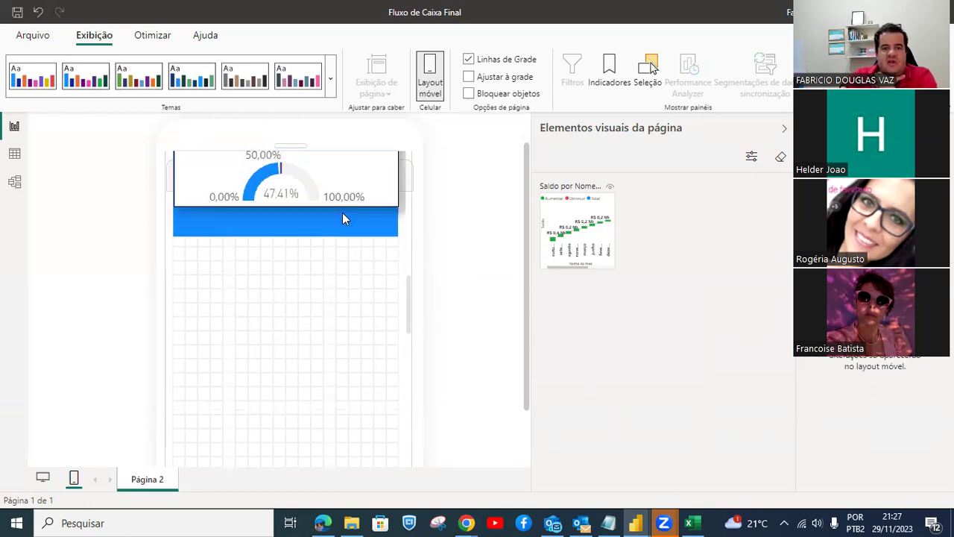
{"action": "left_click", "coordinate": [343, 218]}
{"action": "left_click_drag", "start_coordinate": [285, 234], "coordinate": [285, 407]}
{"action": "left_click_drag", "start_coordinate": [548, 227], "coordinate": [191, 234]}
{"action": "left_click_drag", "start_coordinate": [253, 248], "coordinate": [402, 262]}
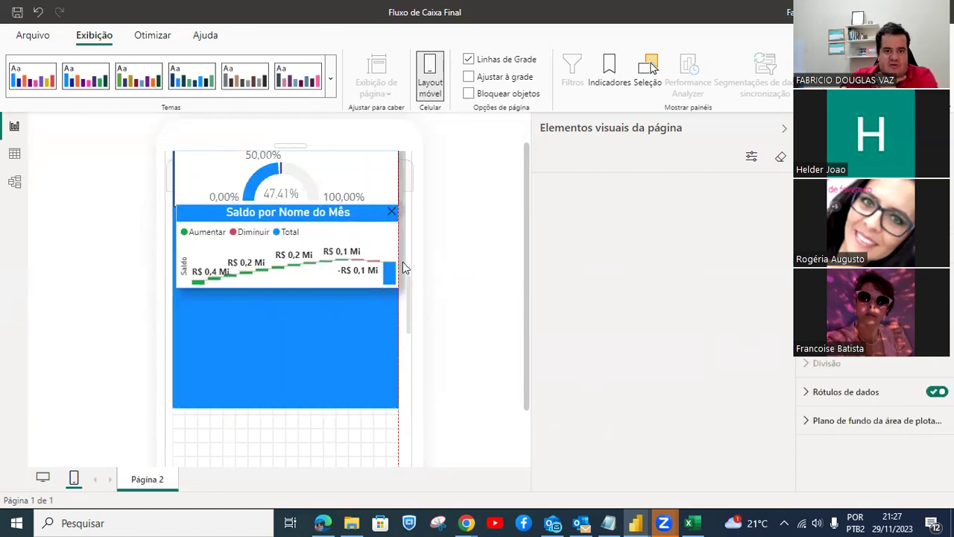
{"action": "left_click_drag", "start_coordinate": [287, 289], "coordinate": [279, 389]}
{"action": "left_click", "coordinate": [281, 386]}
{"action": "left_click", "coordinate": [439, 103]}
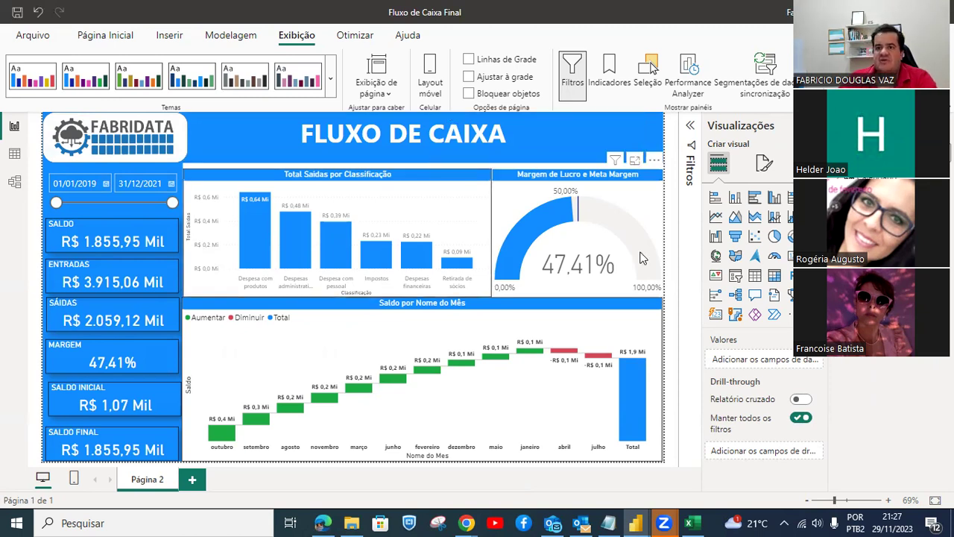
Save the report and publish it to Meu workspace, replacing the existing Fluxo de Caixa Final dataset.
{"action": "left_click", "coordinate": [93, 38]}
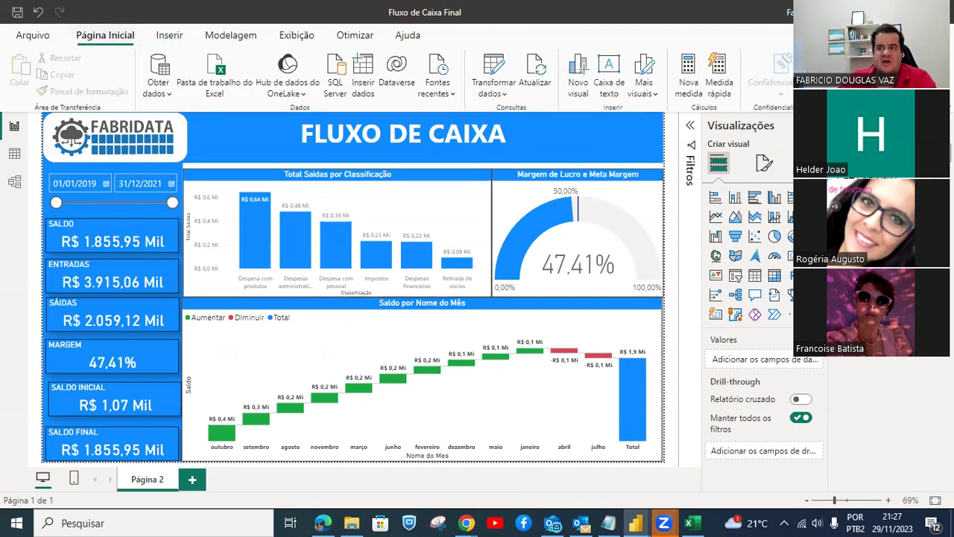
{"action": "key", "text": "alt+F4"}
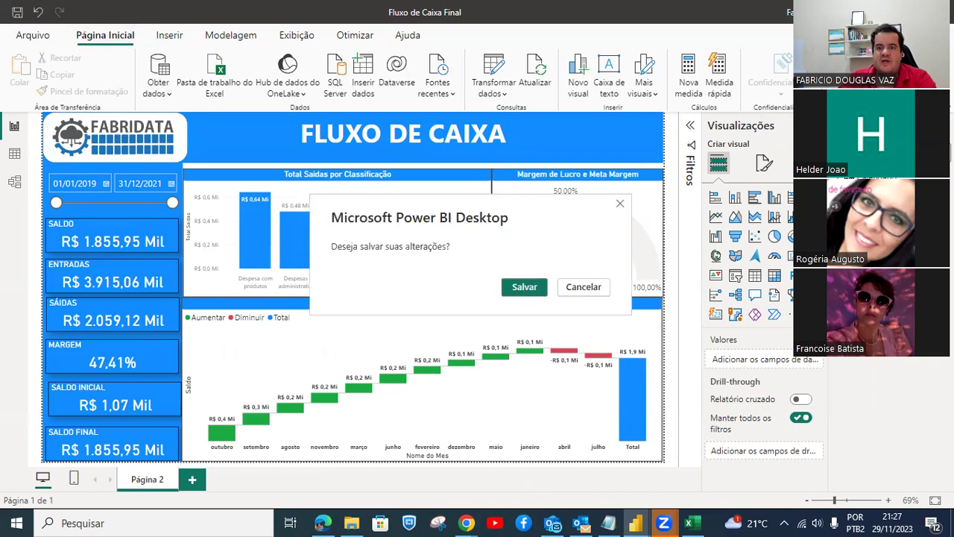
{"action": "left_click", "coordinate": [527, 287]}
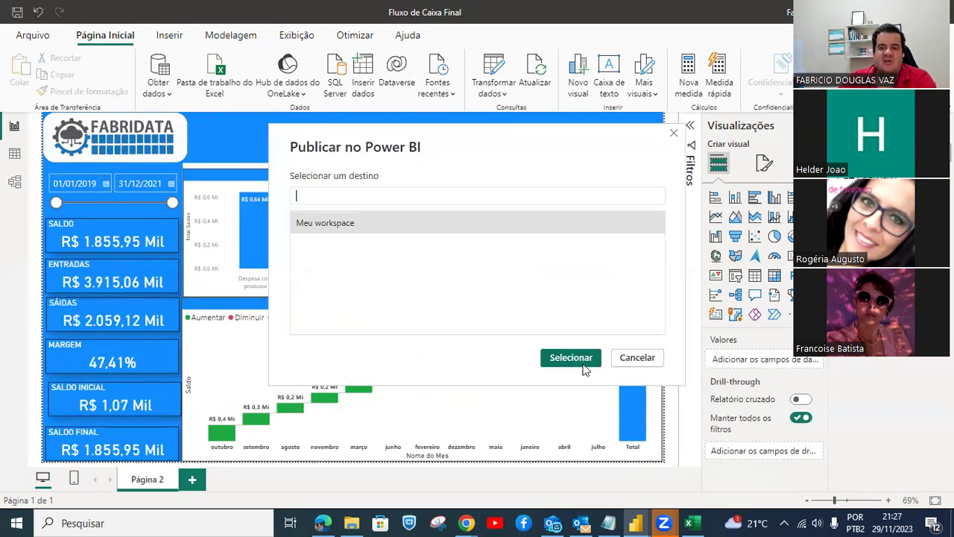
{"action": "left_click", "coordinate": [571, 358]}
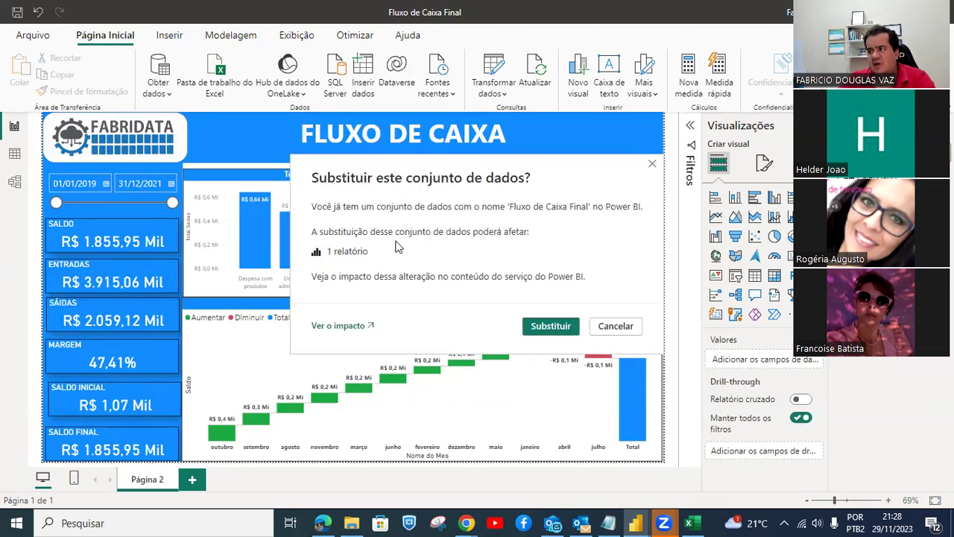
{"action": "left_click", "coordinate": [564, 328]}
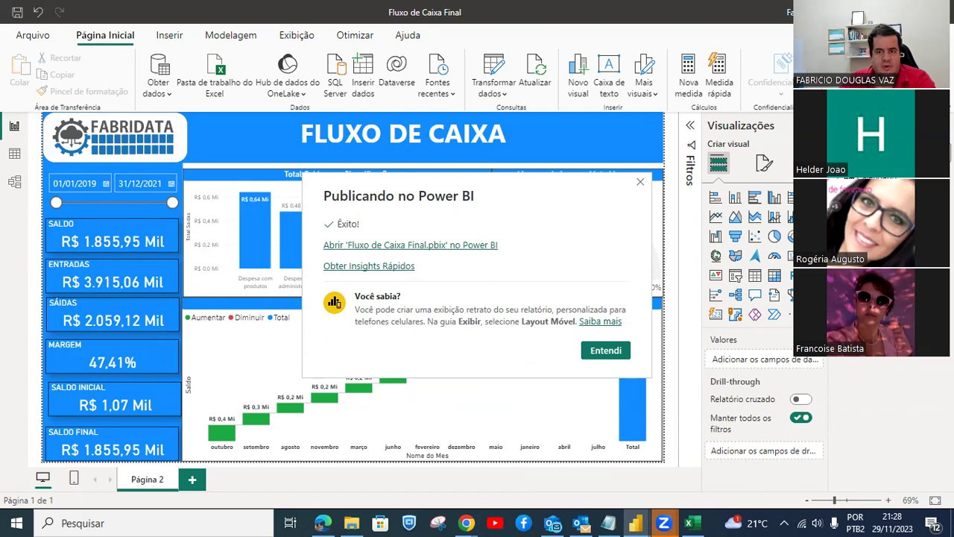
{"action": "left_click", "coordinate": [601, 350]}
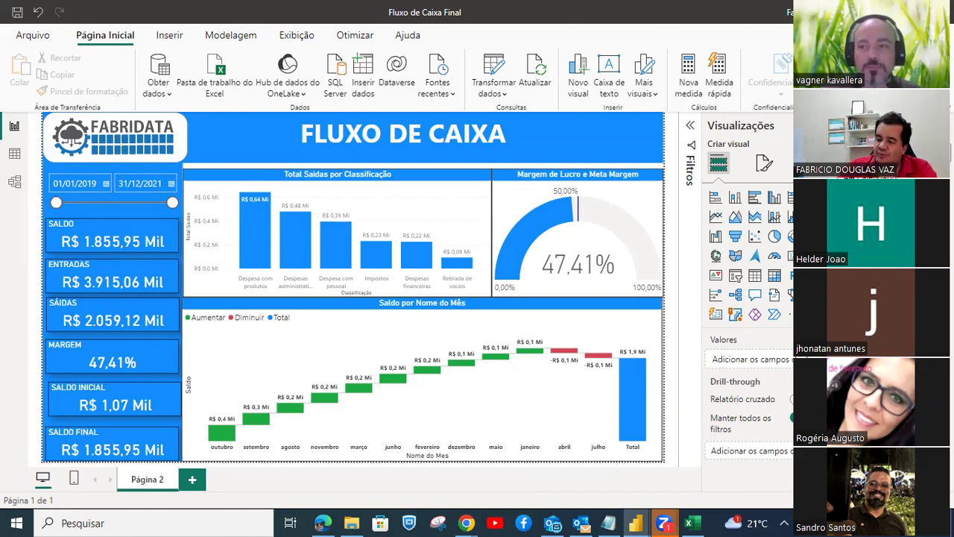
Capture the full screen with the meeting participants and save it as the PNG file Screenshot_4 in Área de Trabalho.
{"action": "left_click", "coordinate": [438, 523]}
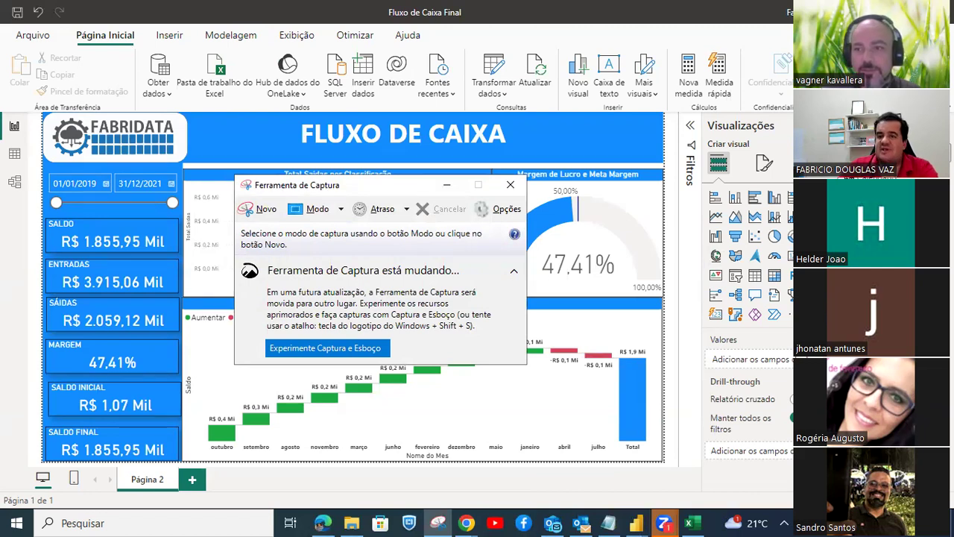
{"action": "left_click", "coordinate": [438, 523]}
{"action": "left_click", "coordinate": [438, 523]}
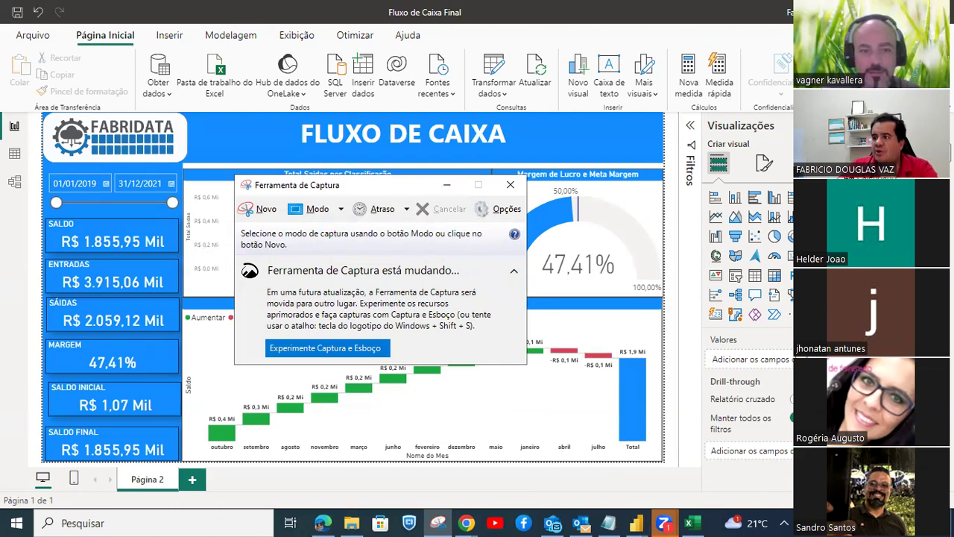
{"action": "left_click", "coordinate": [871, 12]}
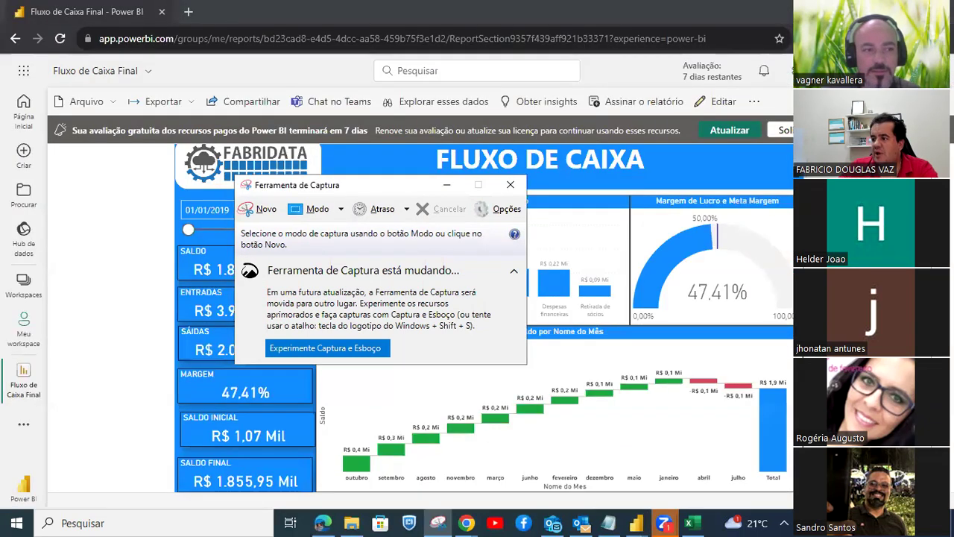
{"action": "key", "text": "Print"}
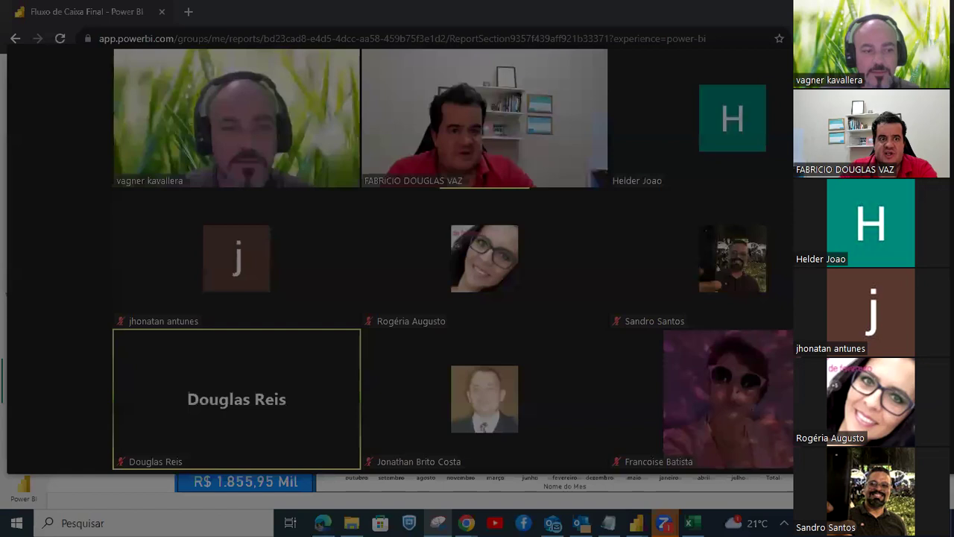
{"action": "left_click_drag", "start_coordinate": [1, 0], "coordinate": [953, 536]}
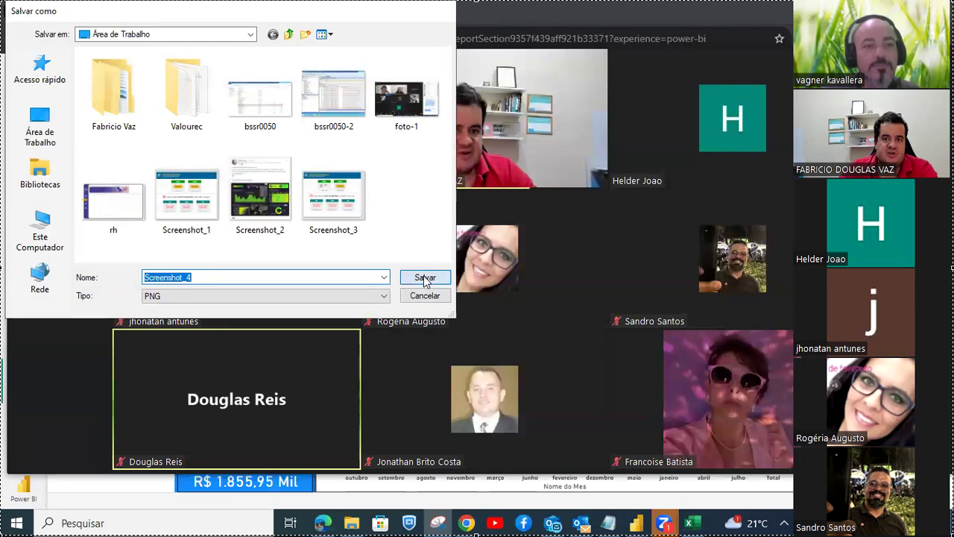
{"action": "key", "text": "Return"}
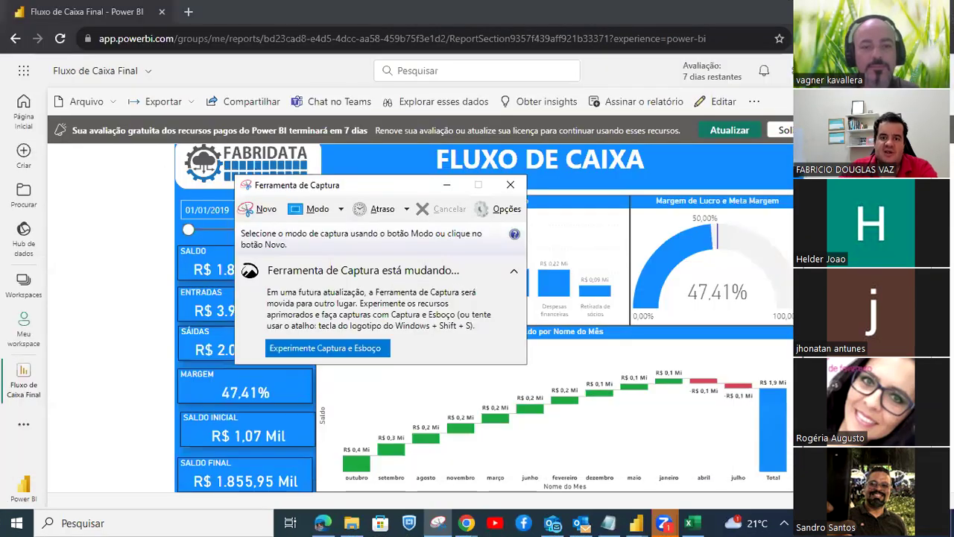
{"action": "key", "text": "ctrl+n"}
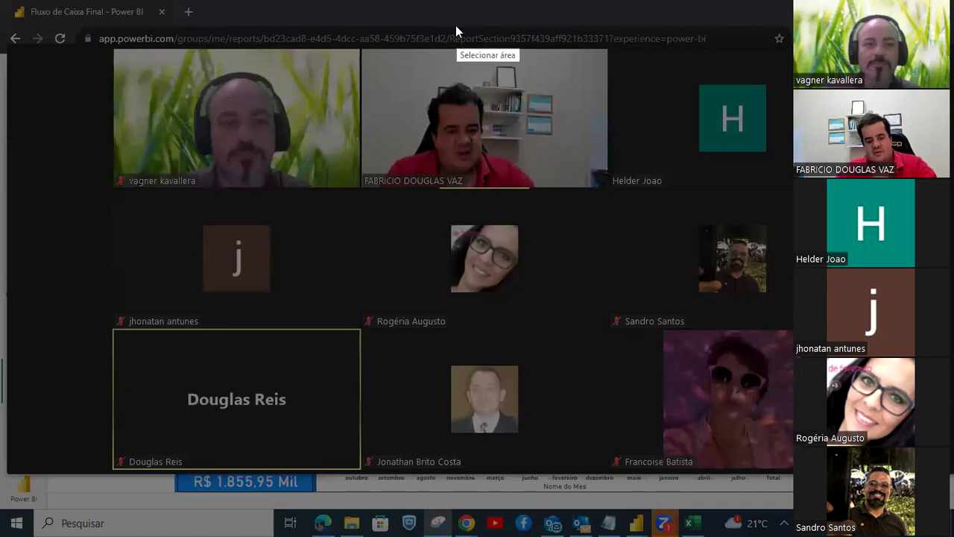
{"action": "key", "text": "Escape"}
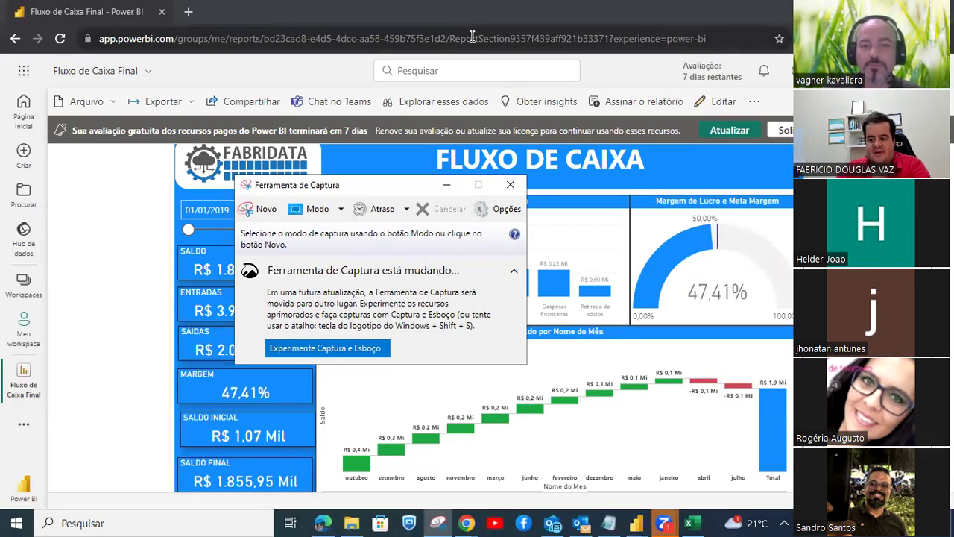
{"action": "key", "text": "ctrl+n"}
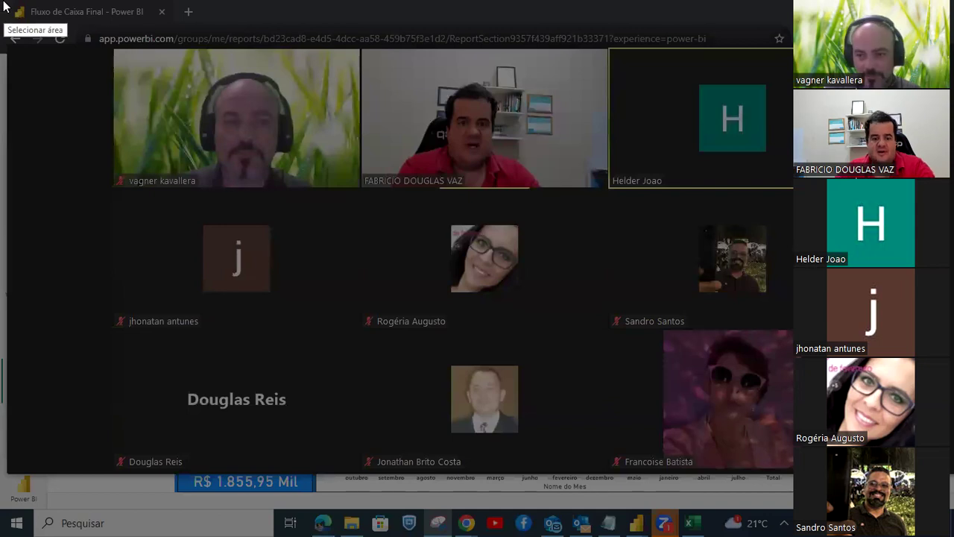
{"action": "key", "text": "Escape"}
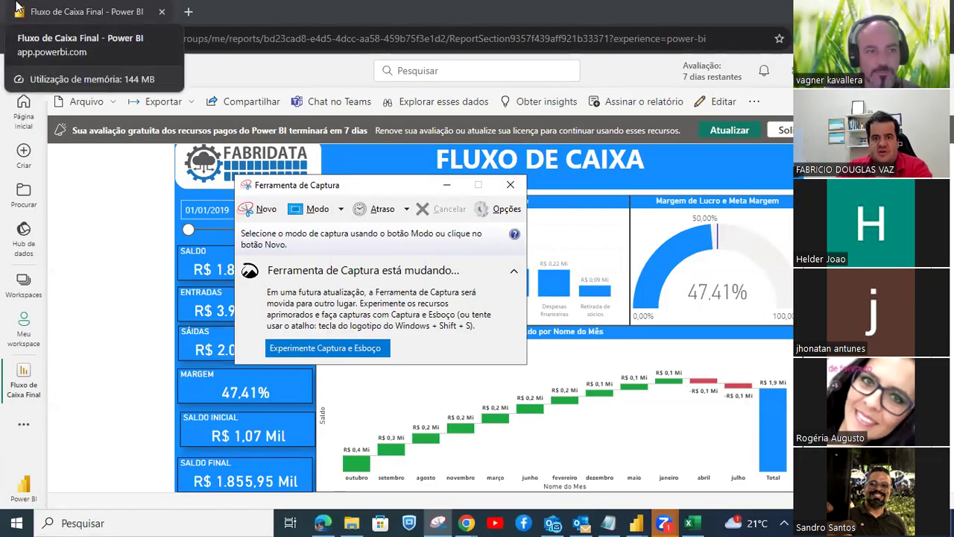
{"action": "key", "text": "ctrl+n"}
{"action": "key", "text": "Escape"}
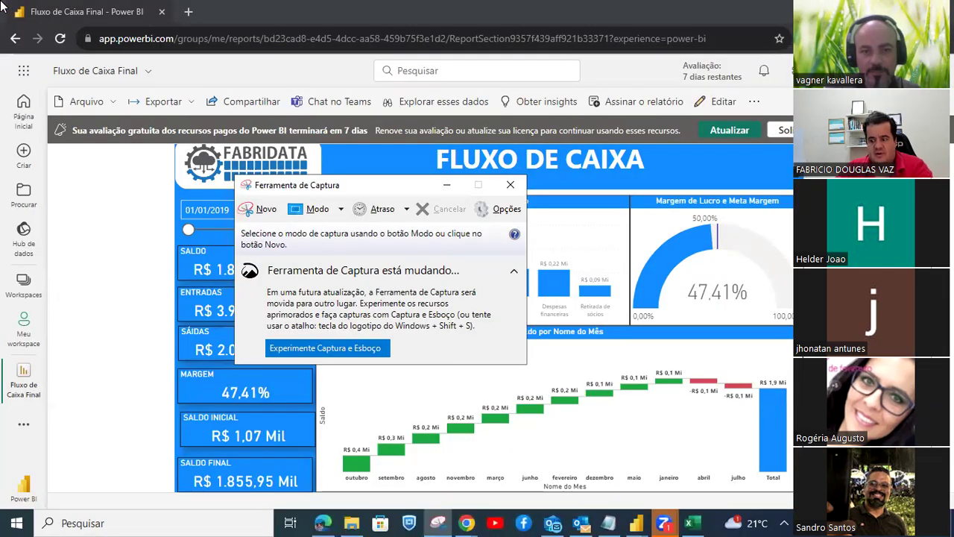
Capture the full screen again and save the image as Screenshot_5 in Área de Trabalho.
{"action": "key", "text": "ctrl+n"}
{"action": "left_click_drag", "start_coordinate": [1, 1], "coordinate": [952, 532]}
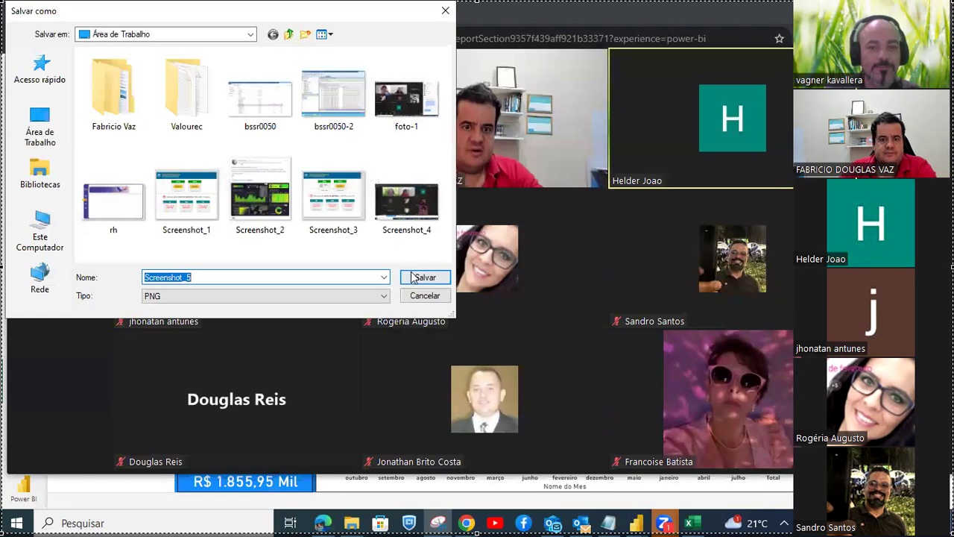
{"action": "left_click", "coordinate": [415, 277]}
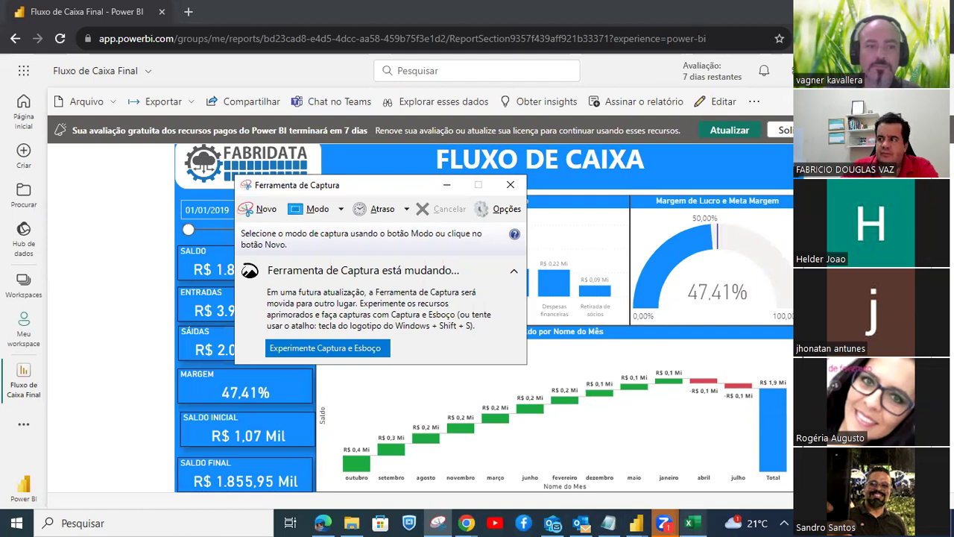
{"action": "left_click", "coordinate": [874, 11]}
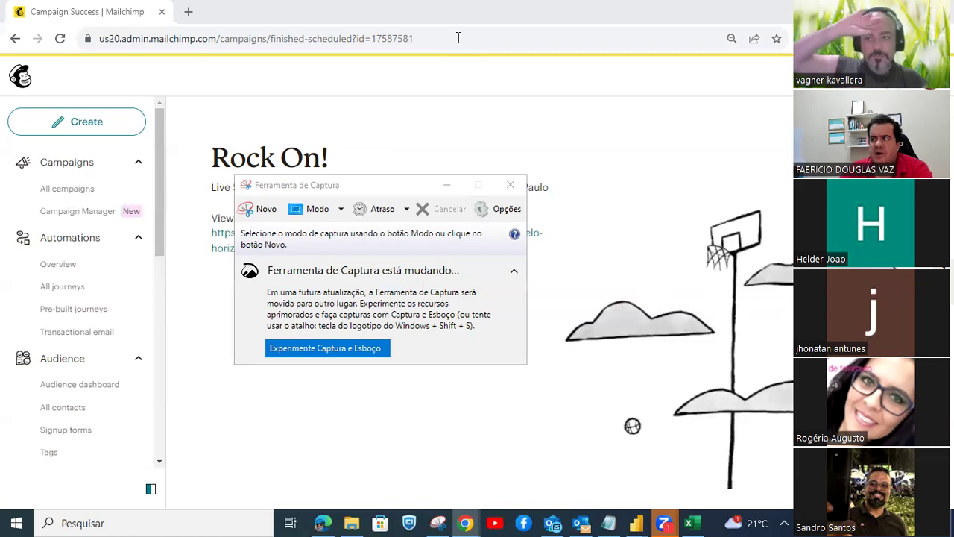
{"action": "key", "text": "alt+Tab"}
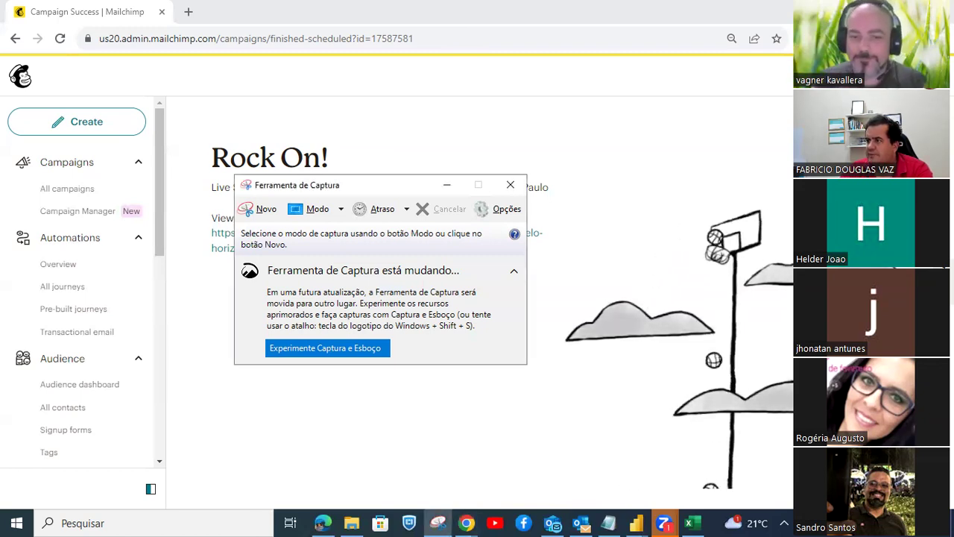
{"action": "key", "text": "alt+Tab"}
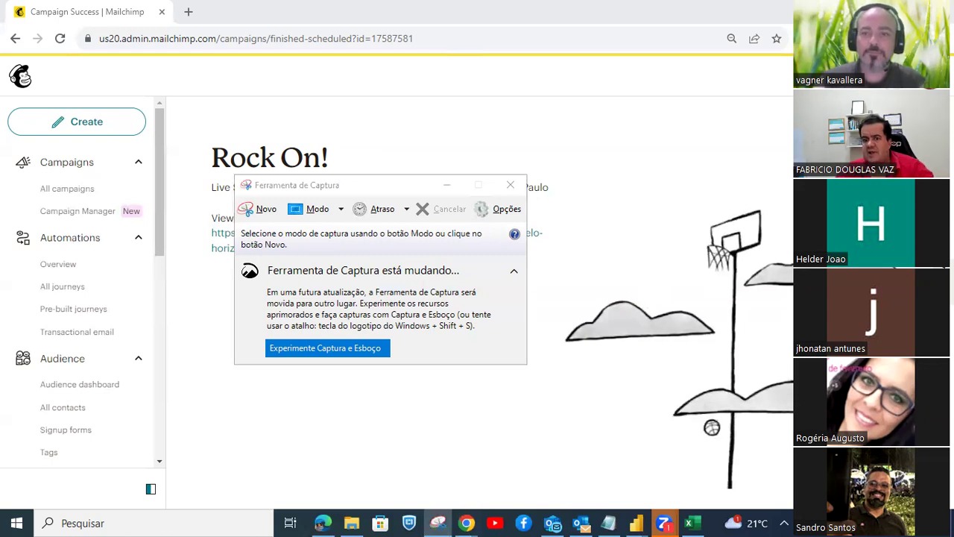
Open a blank Bloco de Notas document and position its window over the browser page, just below the address bar.
{"action": "left_click", "coordinate": [17, 522]}
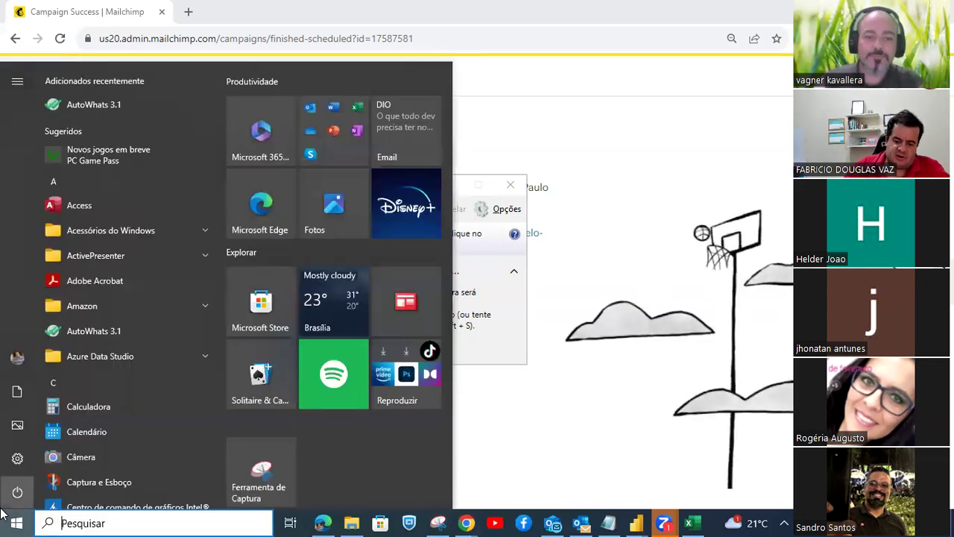
{"action": "type", "text": "not"}
{"action": "key", "text": "Return"}
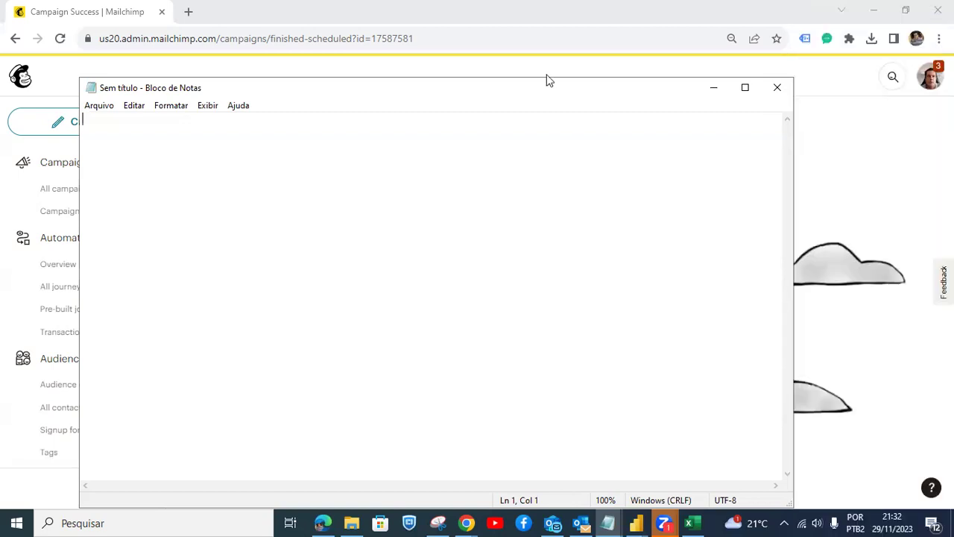
{"action": "left_click_drag", "start_coordinate": [546, 82], "coordinate": [665, 69]}
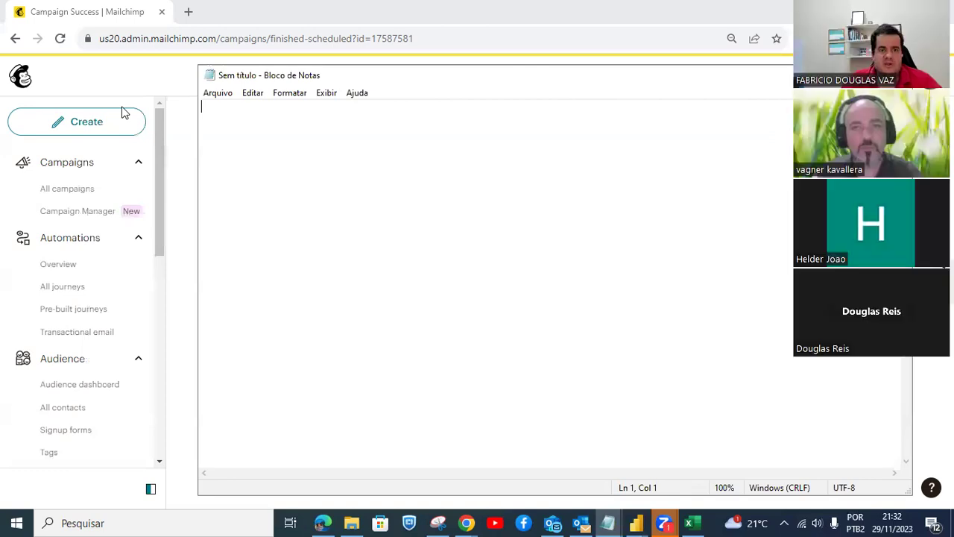
{"action": "left_click_drag", "start_coordinate": [275, 75], "coordinate": [310, 211]}
{"action": "left_click_drag", "start_coordinate": [425, 170], "coordinate": [380, 82]}
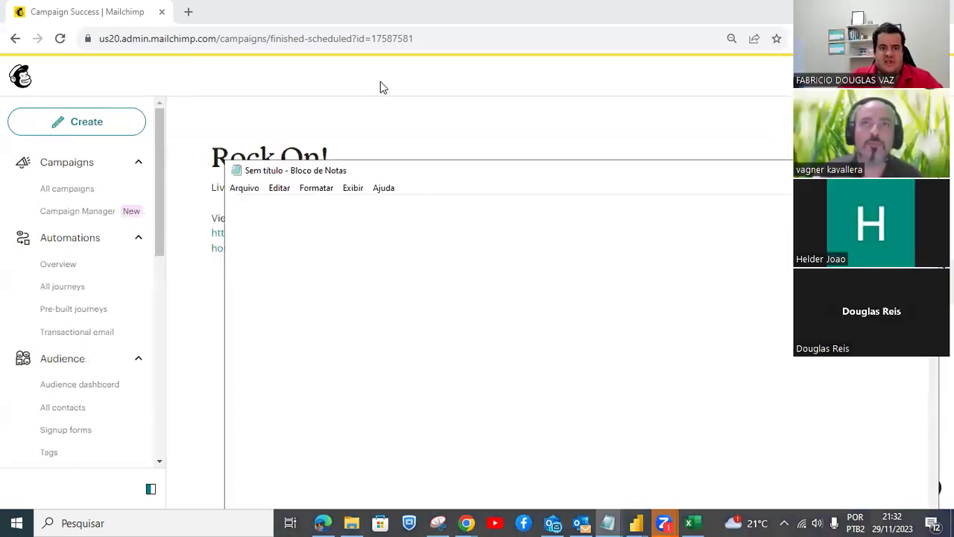
Enter the heading "TABELA - VENDAS" in the blank note and add COD VENDA as the first field line.
{"action": "type", "text": "TABELA"}
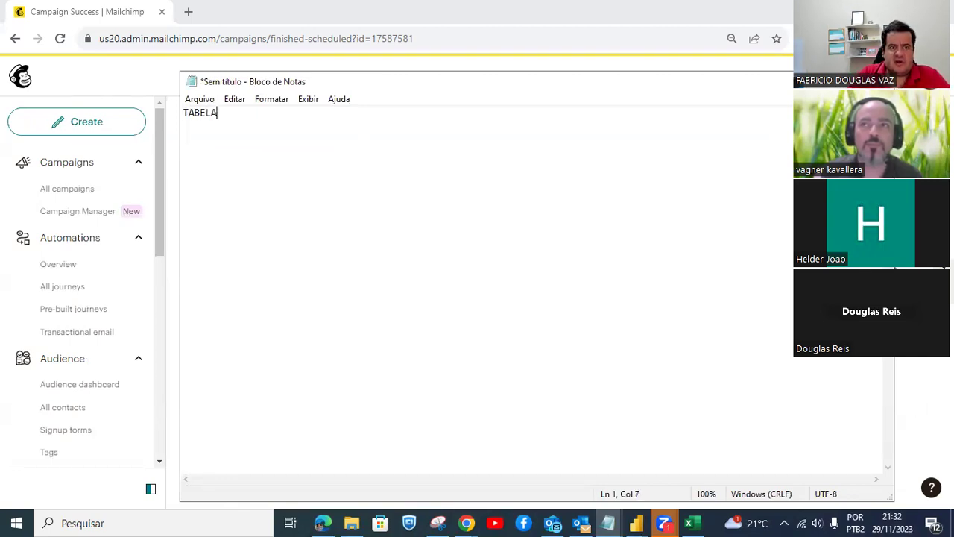
{"action": "type", "text": "  - VENDAS"}
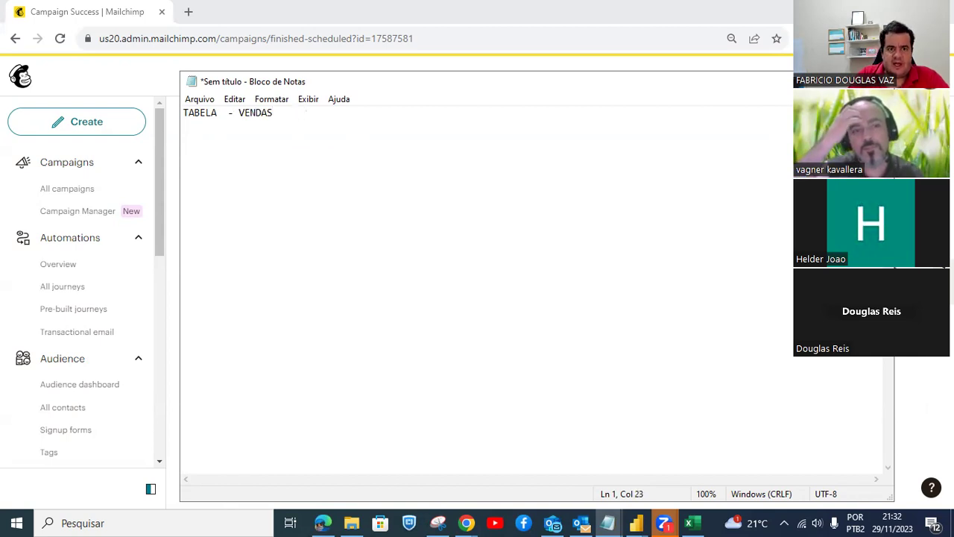
{"action": "key", "text": "Return"}
{"action": "type", "text": "CO"}
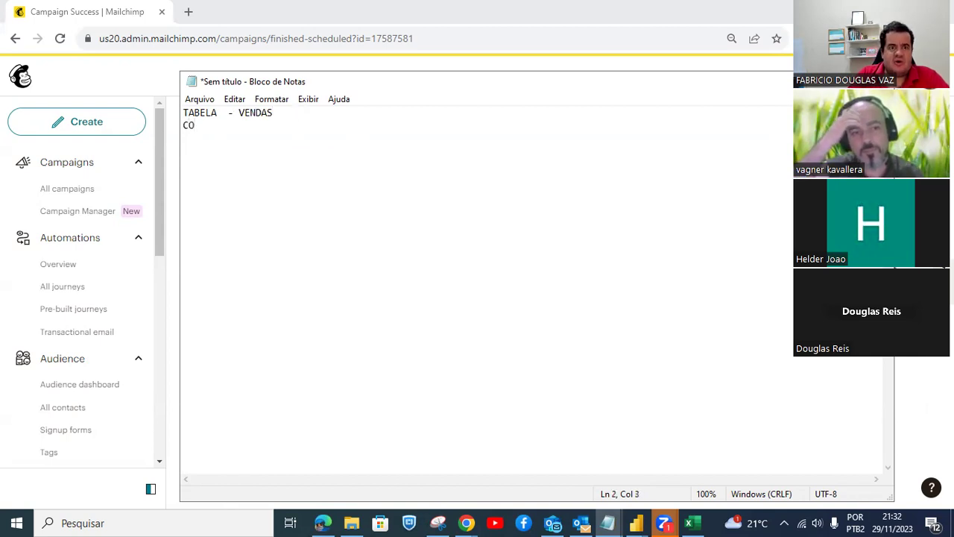
{"action": "type", "text": "D VED"}
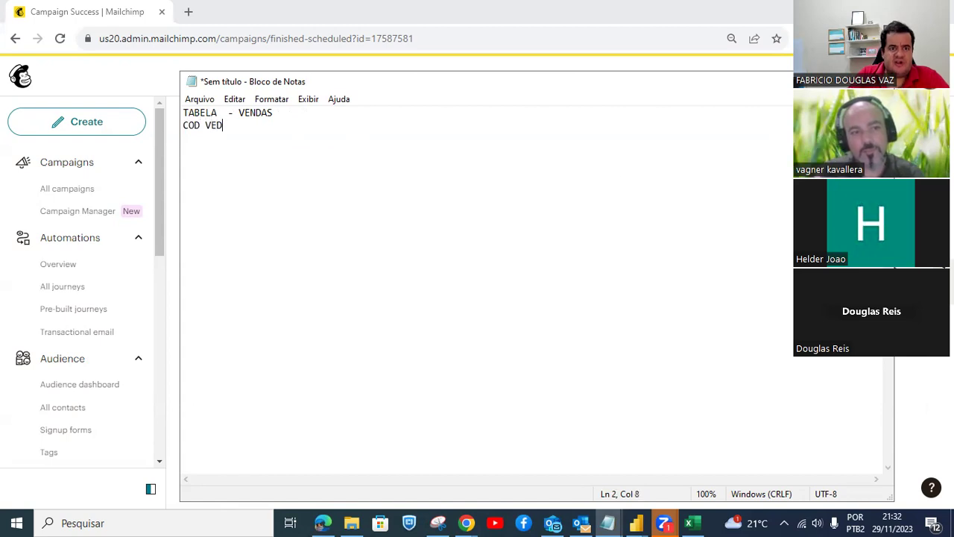
{"action": "key", "text": "BackSpace"}
{"action": "type", "text": "NDA"}
{"action": "key", "text": "Return"}
Add the field lines NOME CLIENTE and CNPJ below COD VENDA.
{"action": "type", "text": "NOME VEN"}
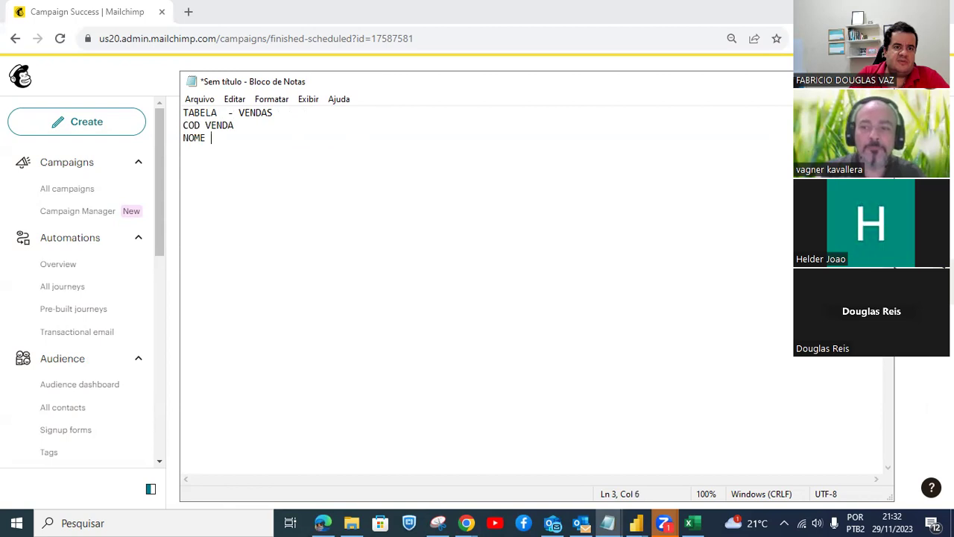
{"action": "key", "text": "BackSpace"}
{"action": "key", "text": "BackSpace"}
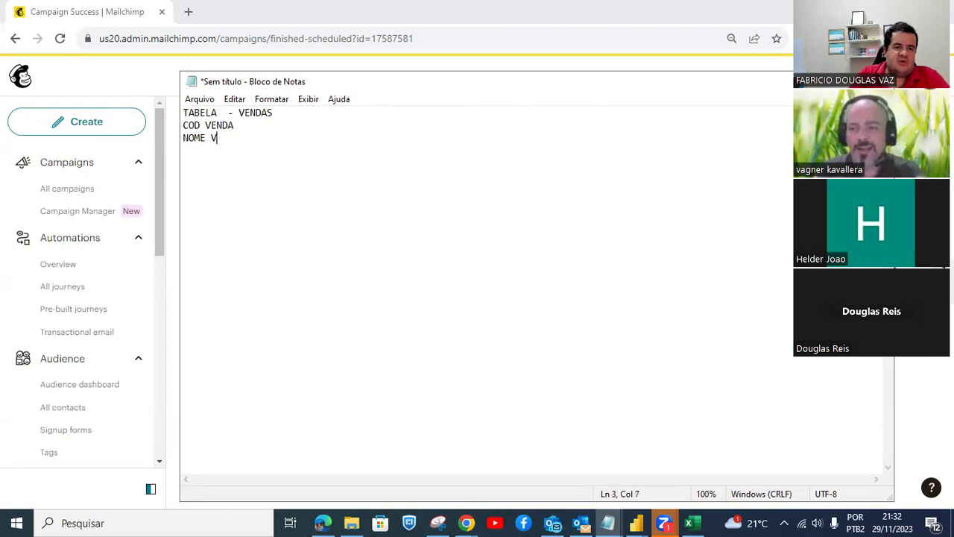
{"action": "key", "text": "BackSpace"}
{"action": "type", "text": "CLIENTE"}
{"action": "key", "text": "Return"}
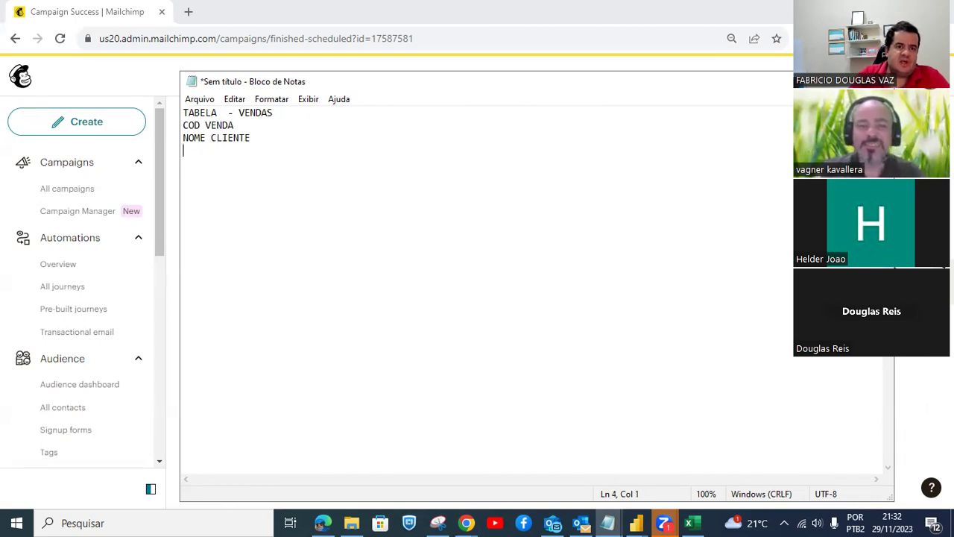
{"action": "type", "text": "CNPJ"}
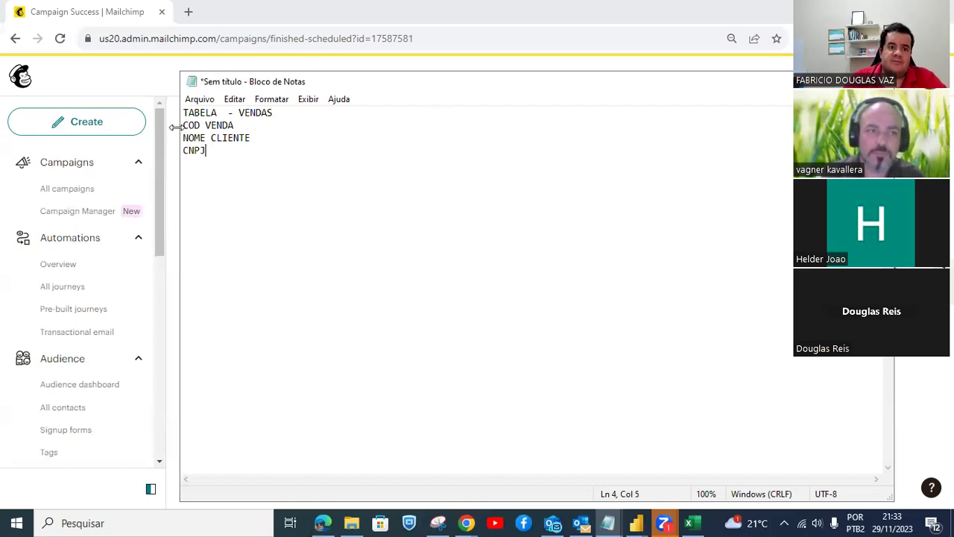
Narrow the Bloco de Notas window slightly and bring it back in front of the browser page.
{"action": "left_click_drag", "start_coordinate": [173, 126], "coordinate": [216, 127]}
{"action": "left_click", "coordinate": [144, 151]}
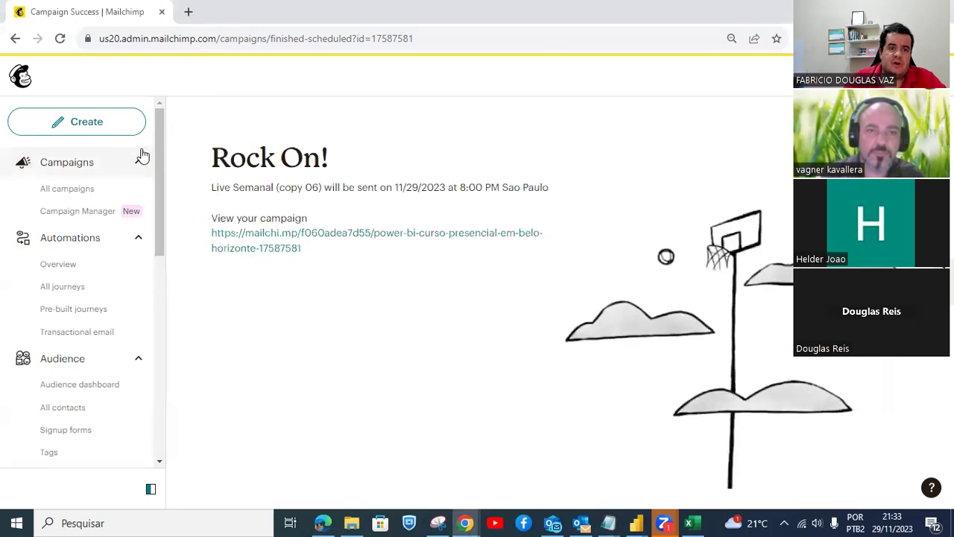
{"action": "left_click", "coordinate": [610, 522]}
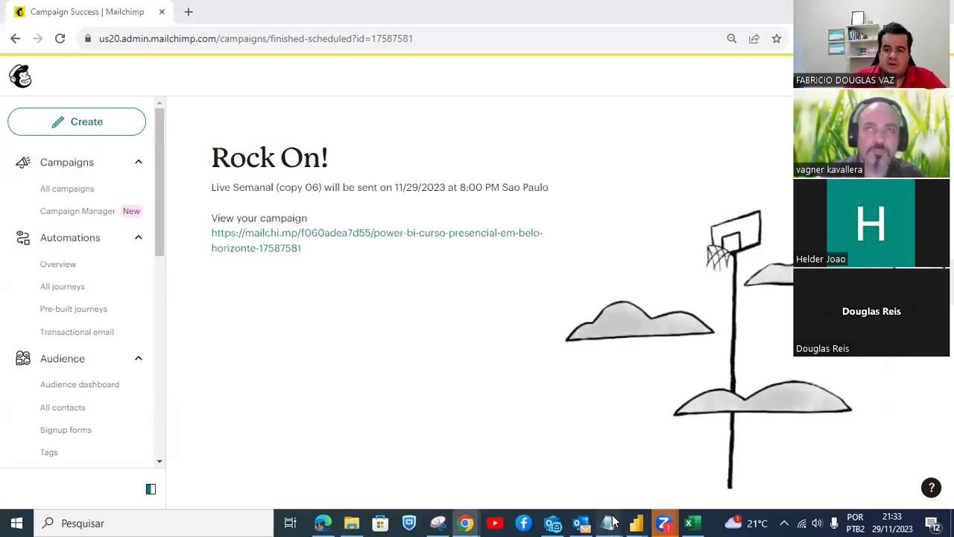
{"action": "left_click", "coordinate": [718, 460]}
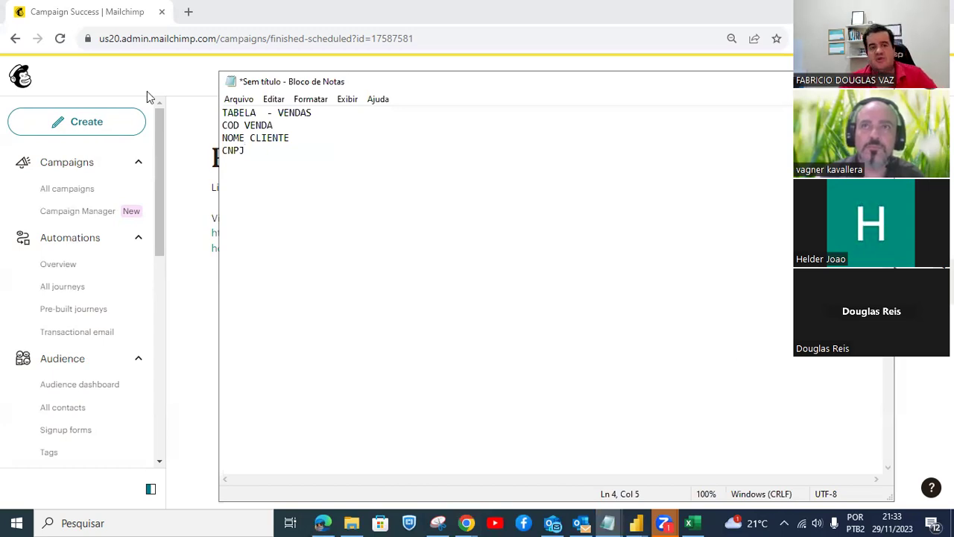
Add the years 2019 and 2018 as separate lines below the field list, with blank lines between them.
{"action": "key", "text": "Return"}
{"action": "key", "text": "Return"}
{"action": "key", "text": "Return"}
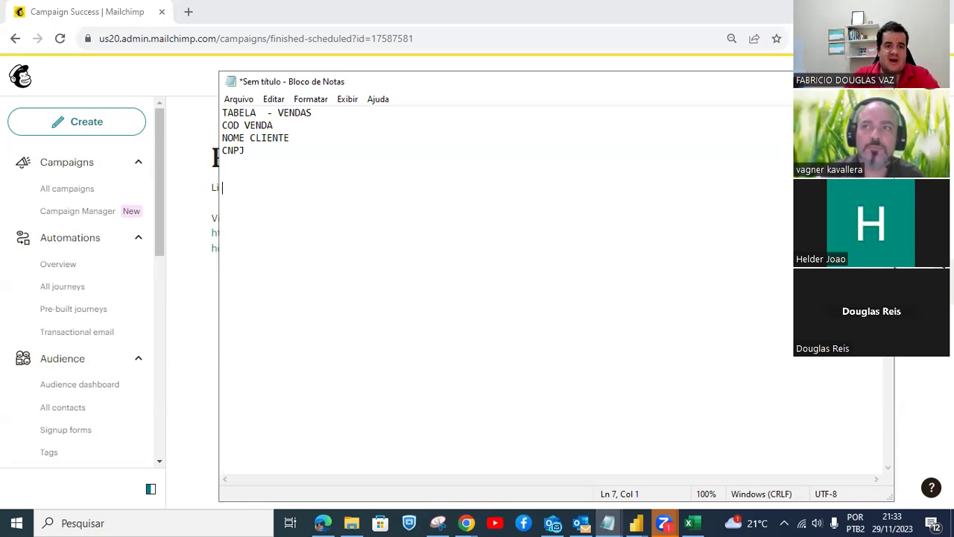
{"action": "type", "text": "2019"}
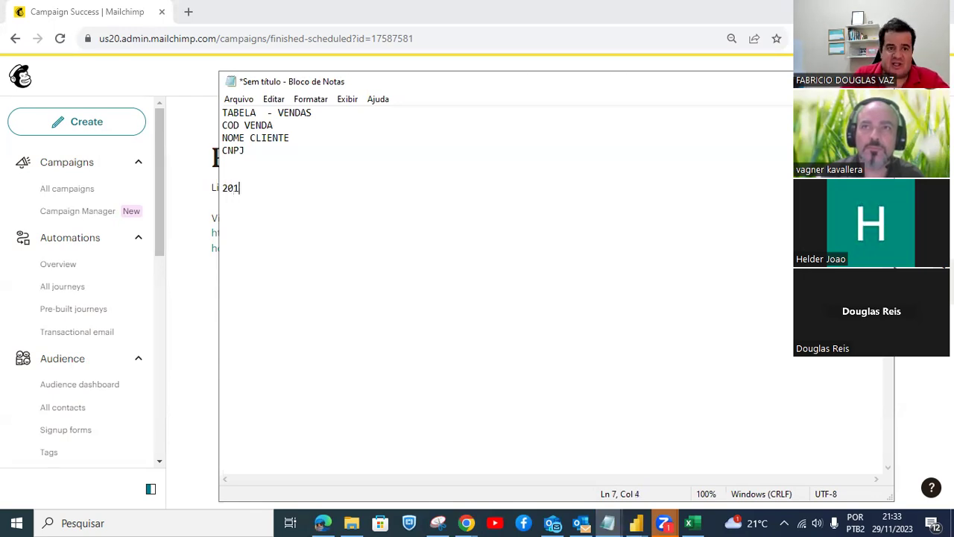
{"action": "key", "text": "Return"}
{"action": "key", "text": "Return"}
{"action": "key", "text": "Return"}
{"action": "key", "text": "Return"}
{"action": "key", "text": "Return"}
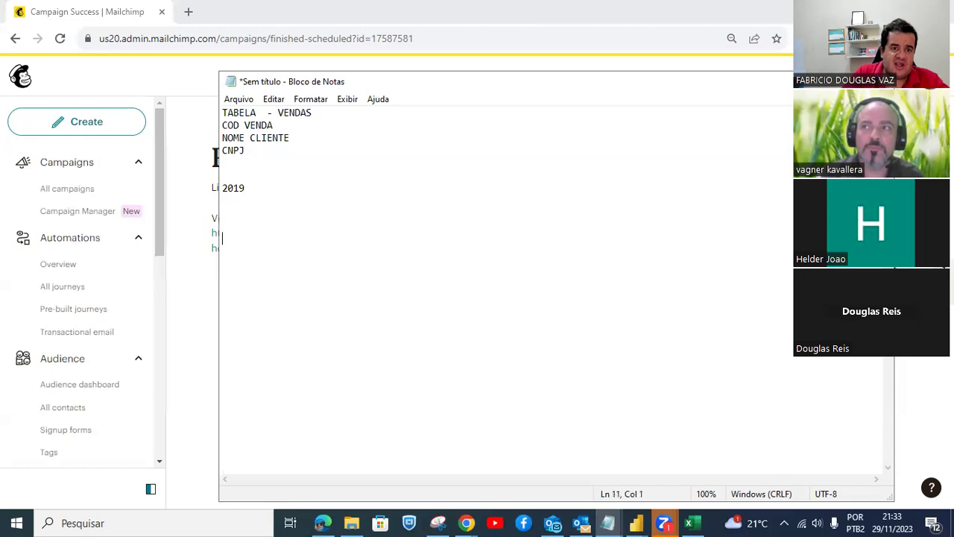
{"action": "type", "text": "2018"}
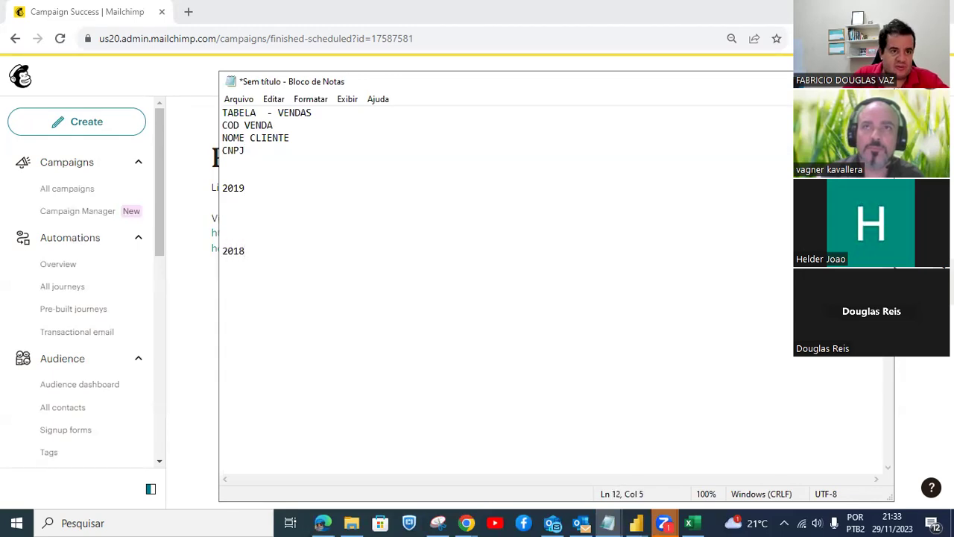
Highlight the years 2019 and 2018 in turn to compare the two periods of the example table.
{"action": "left_click_drag", "start_coordinate": [283, 255], "coordinate": [218, 237]}
{"action": "left_click_drag", "start_coordinate": [255, 187], "coordinate": [215, 187]}
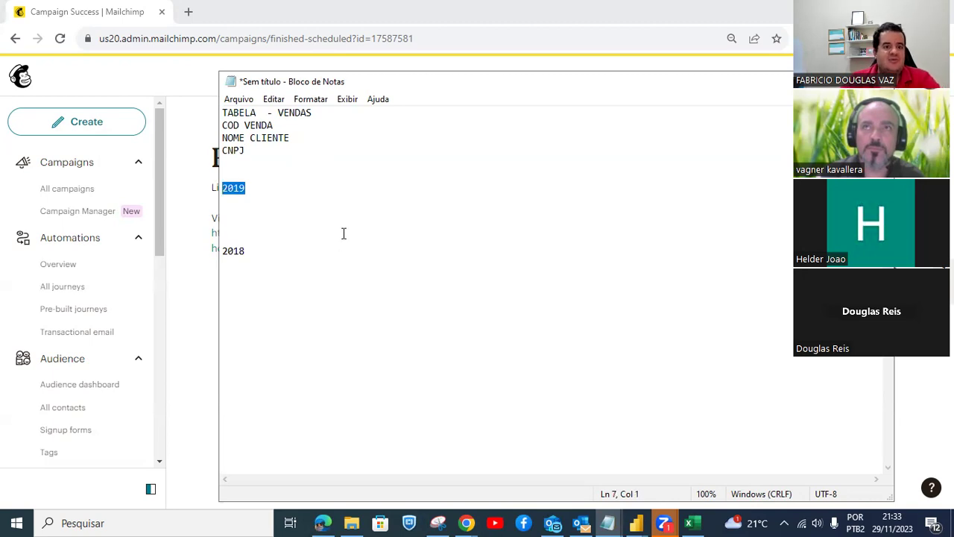
{"action": "left_click", "coordinate": [247, 189]}
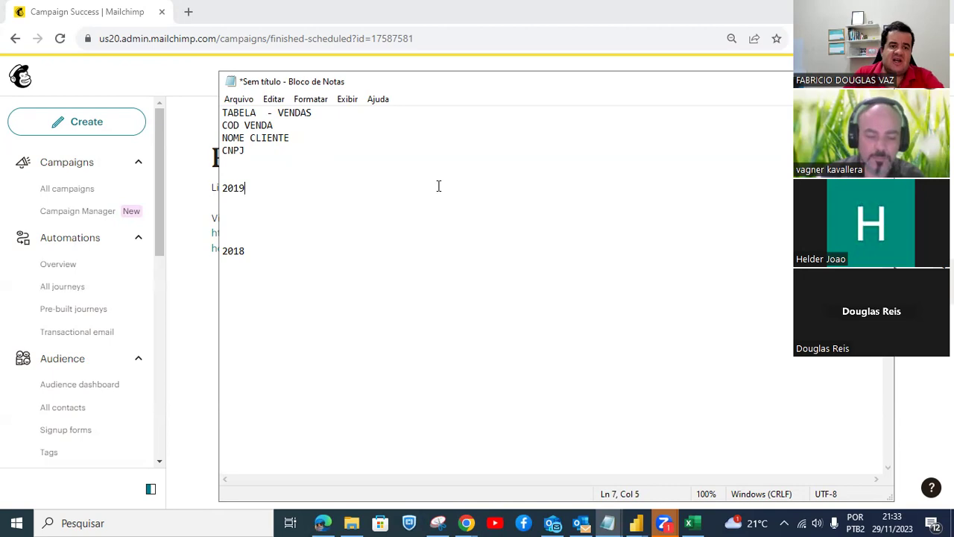
{"action": "key", "text": "shift+Left"}
{"action": "key", "text": "shift+Left"}
{"action": "key", "text": "shift+Left"}
{"action": "key", "text": "shift+Left"}
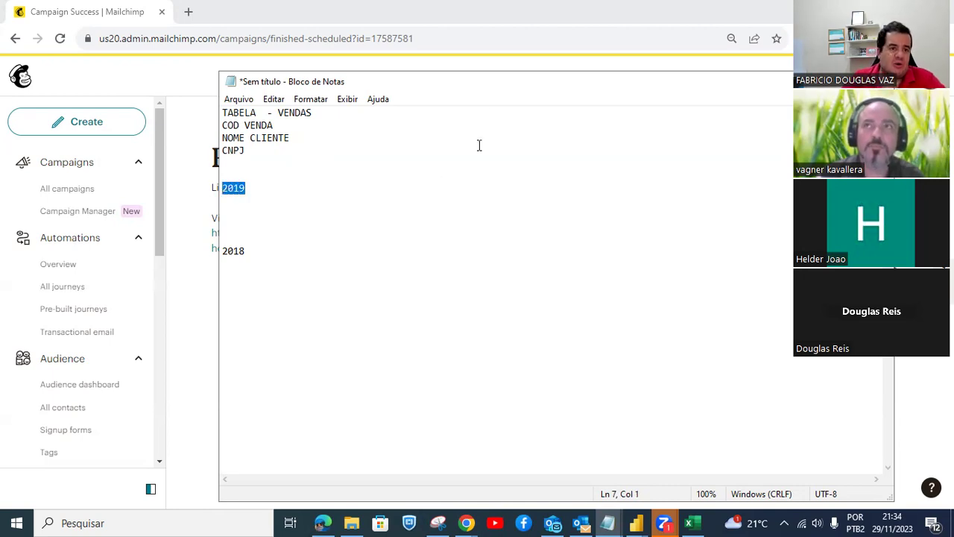
{"action": "left_click_drag", "start_coordinate": [264, 250], "coordinate": [212, 244]}
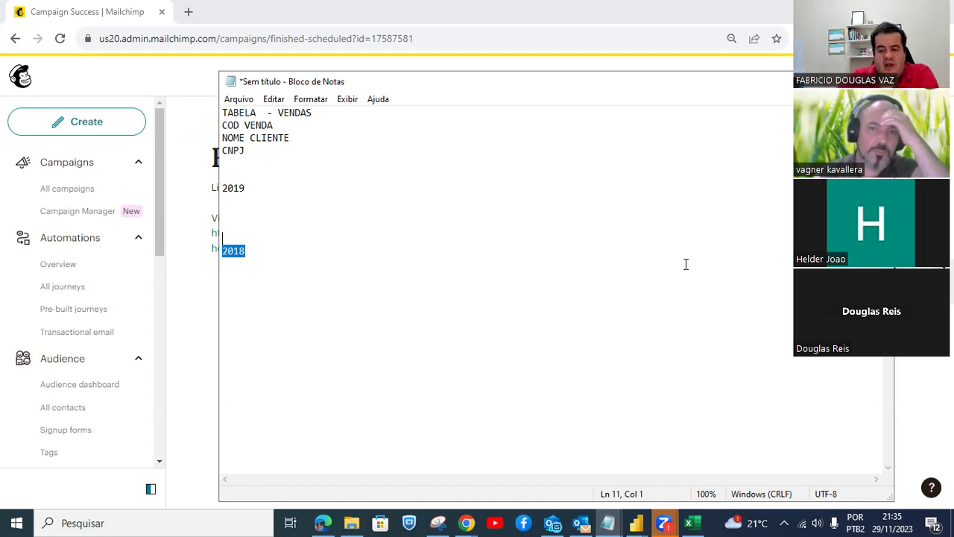
Switch to the Fluxo de Caixa Final report in Power BI Desktop and maximize its window.
{"action": "left_click", "coordinate": [635, 523]}
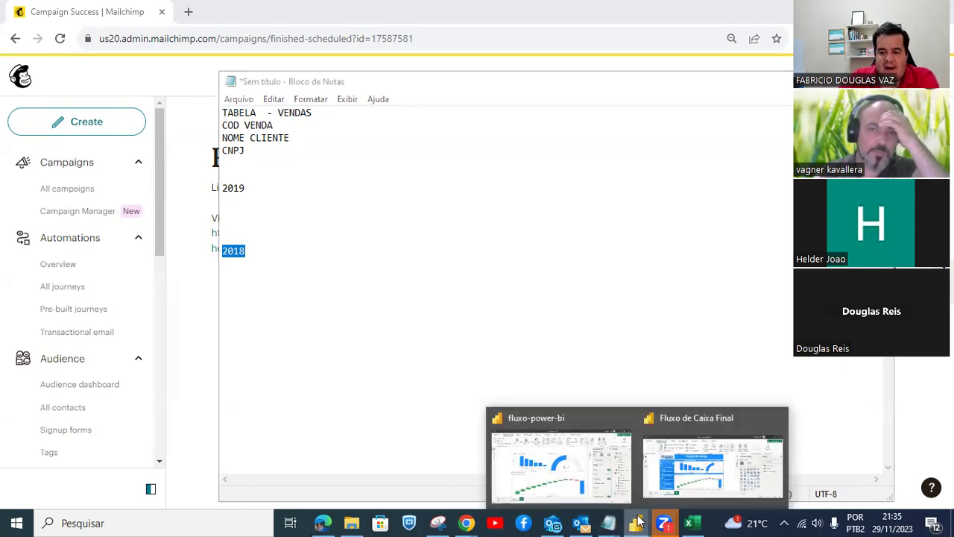
{"action": "left_click", "coordinate": [673, 486]}
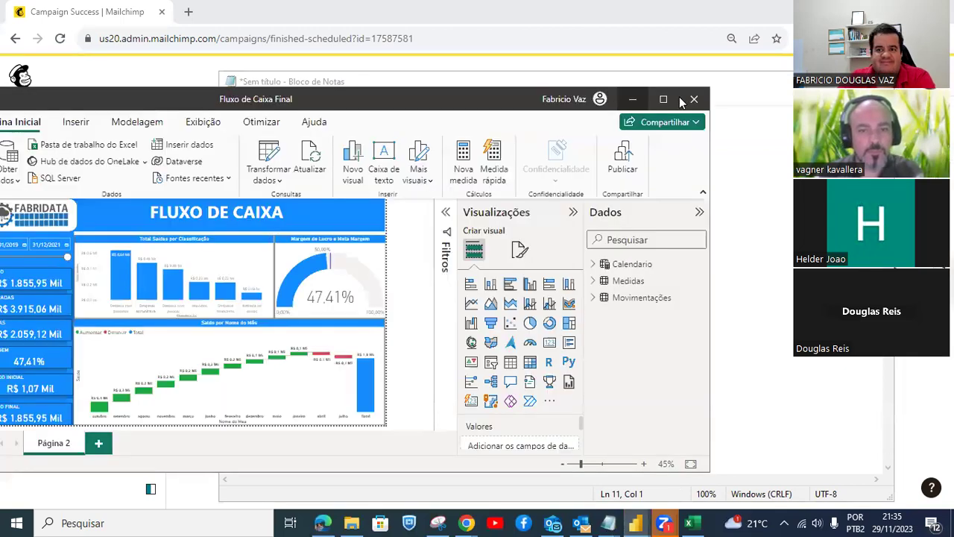
{"action": "left_click", "coordinate": [664, 98]}
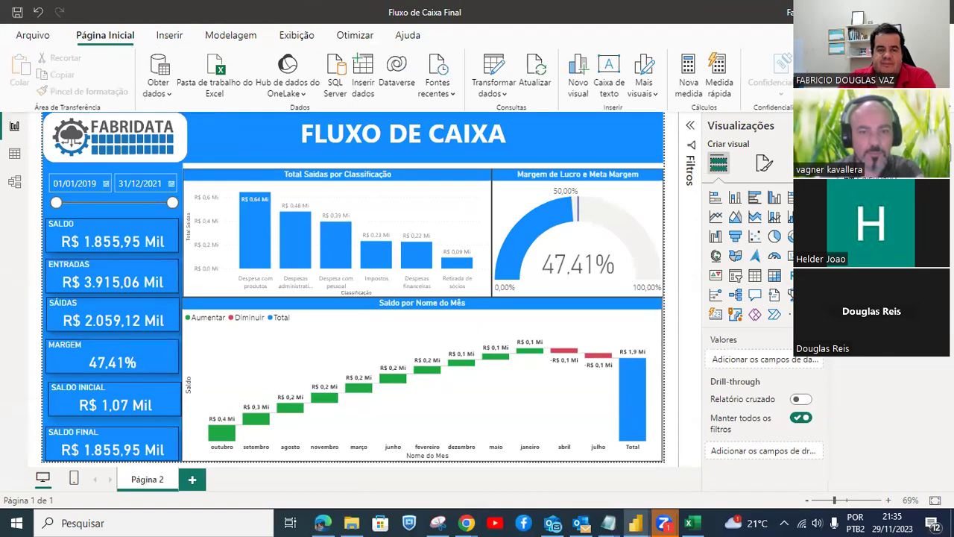
Examine the Valor de destino field of the Margem de Lucro e Meta Margem gauge and the formula of its Meta Margem measure.
{"action": "left_click", "coordinate": [574, 224]}
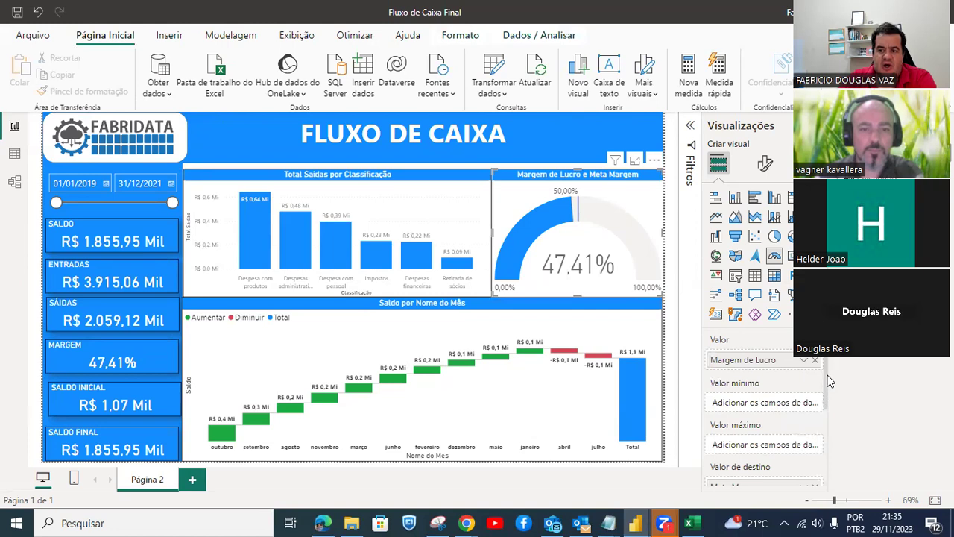
{"action": "scroll", "coordinate": [823, 388], "scroll_direction": "down", "scroll_amount": 2}
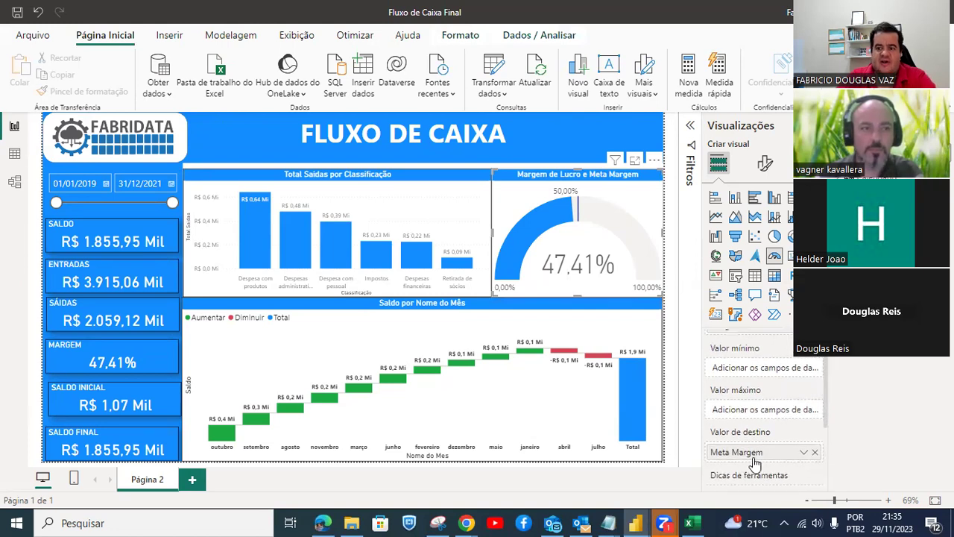
{"action": "mouse_move", "coordinate": [693, 414]}
{"action": "left_mouse_down"}
{"action": "mouse_move", "coordinate": [720, 434]}
{"action": "mouse_move", "coordinate": [825, 469]}
{"action": "left_mouse_up"}
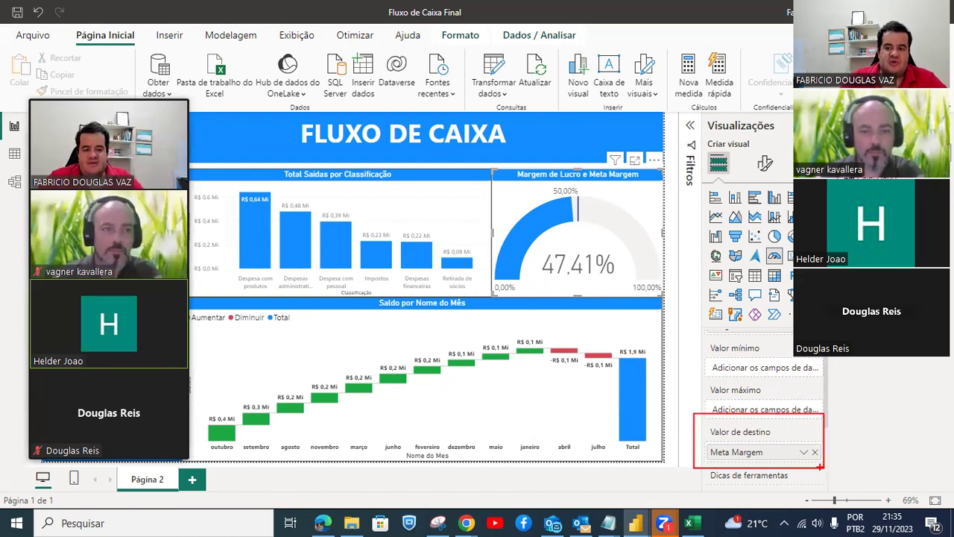
{"action": "key", "text": "Escape"}
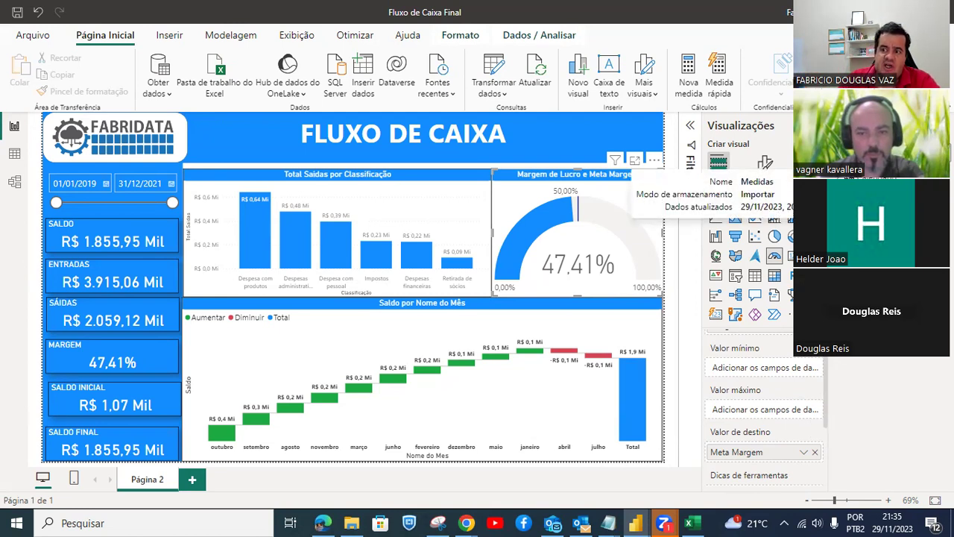
{"action": "left_click", "coordinate": [878, 253]}
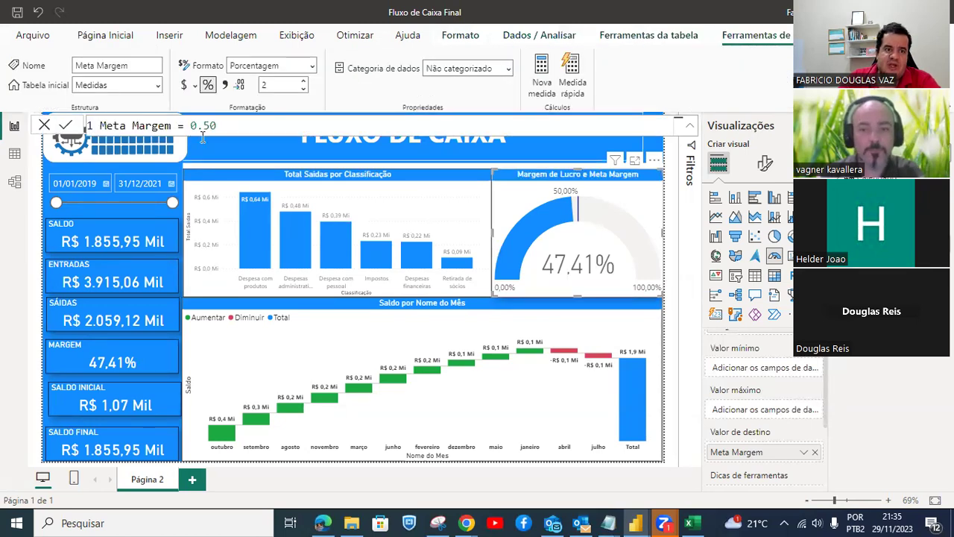
{"action": "left_click_drag", "start_coordinate": [218, 126], "coordinate": [30, 121]}
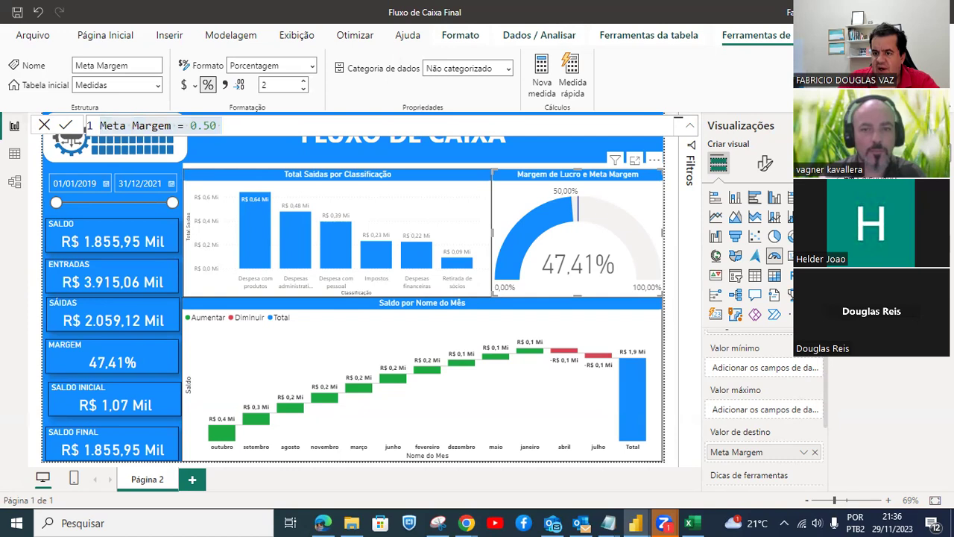
Widen the side panes and examine the CALCULATE formula of the Total Entradas measure.
{"action": "left_click_drag", "start_coordinate": [827, 261], "coordinate": [783, 260]}
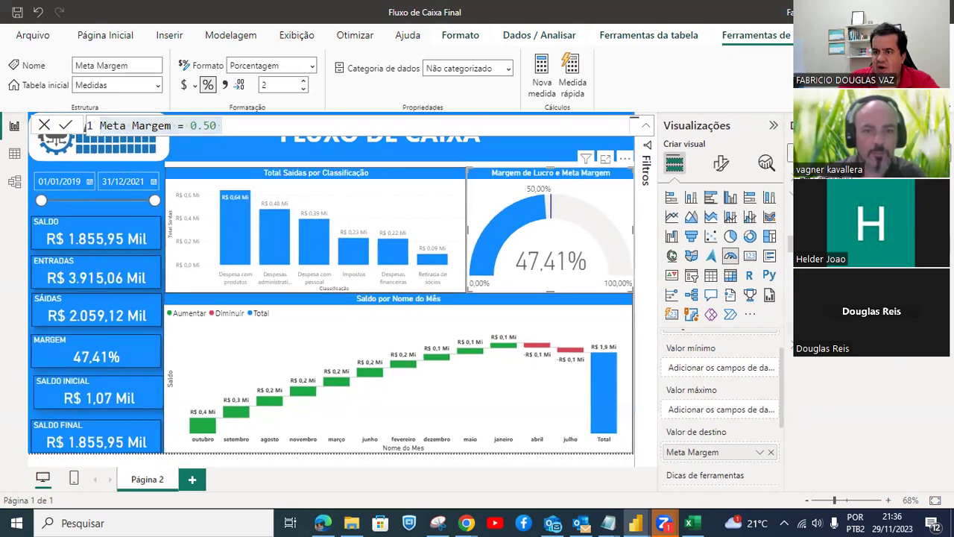
{"action": "left_click", "coordinate": [827, 311]}
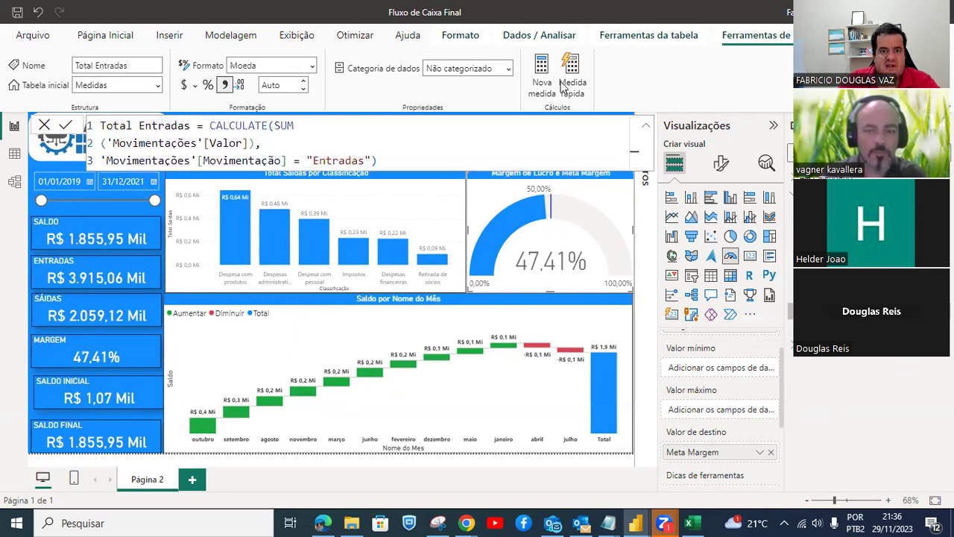
{"action": "left_click_drag", "start_coordinate": [378, 161], "coordinate": [67, 125]}
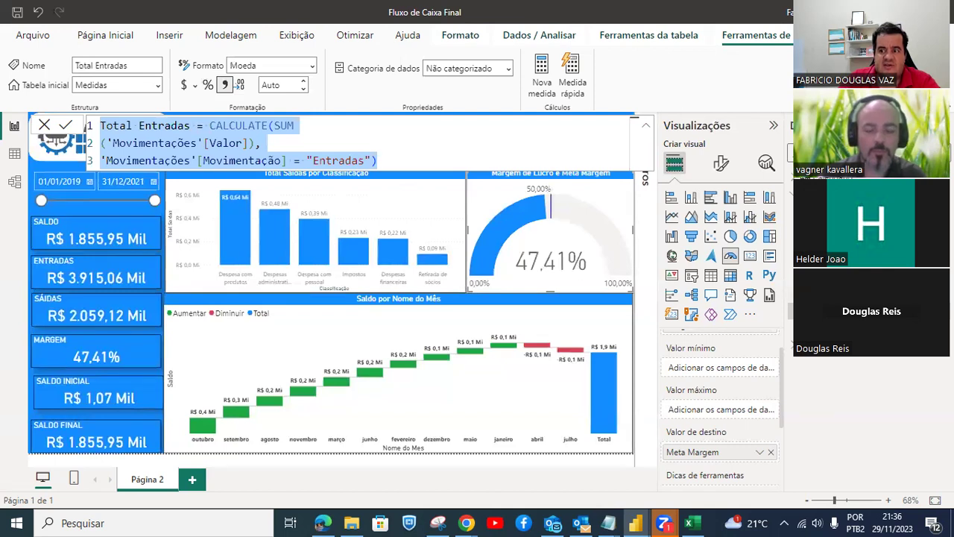
{"action": "key", "text": "Return"}
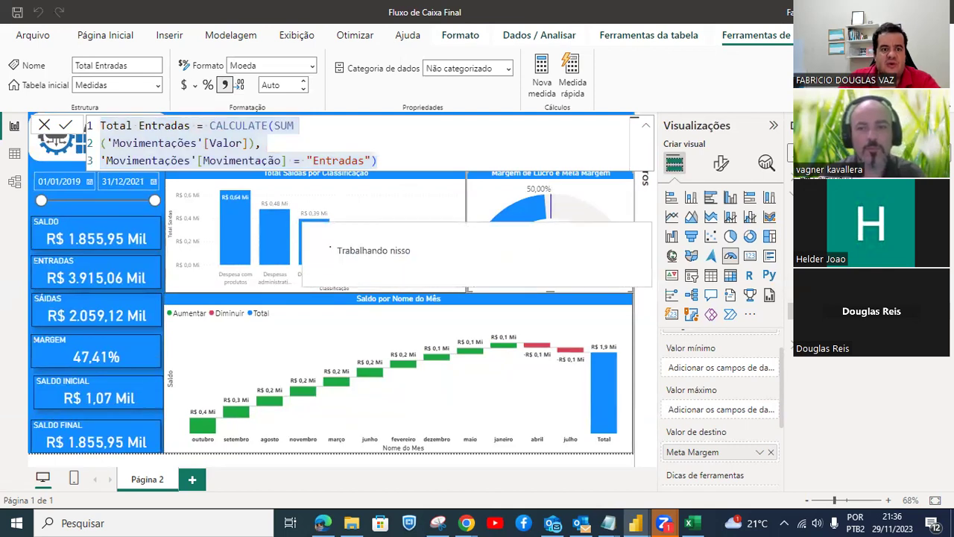
Open the Saldo Final do Periodo measure and examine its LOOKUPVALUE formula and the MAX argument.
{"action": "left_click", "coordinate": [846, 277]}
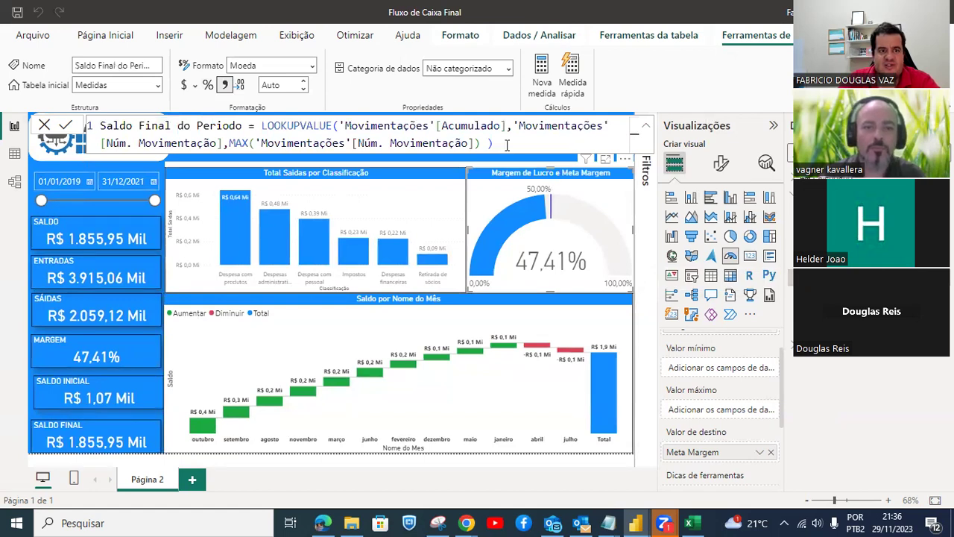
{"action": "left_click_drag", "start_coordinate": [506, 144], "coordinate": [41, 124]}
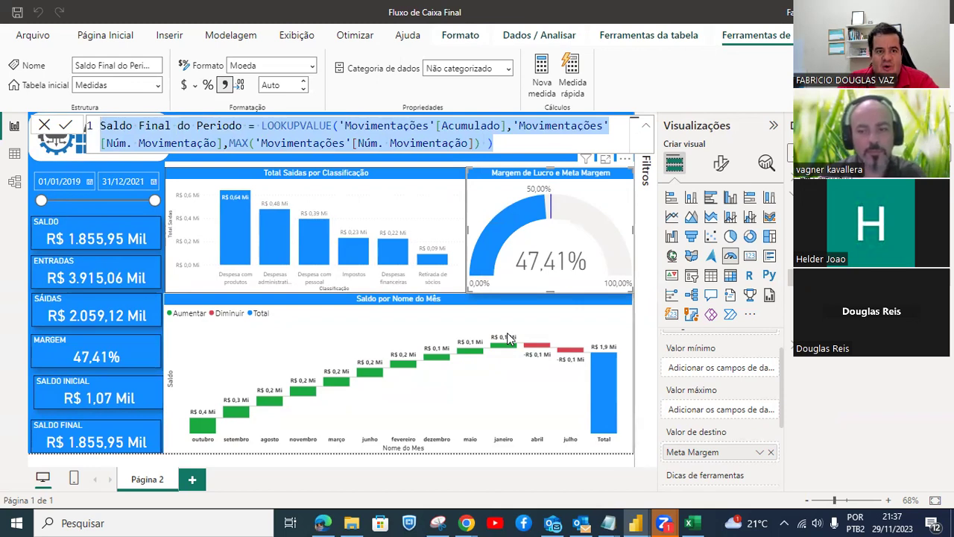
{"action": "left_click", "coordinate": [230, 143]}
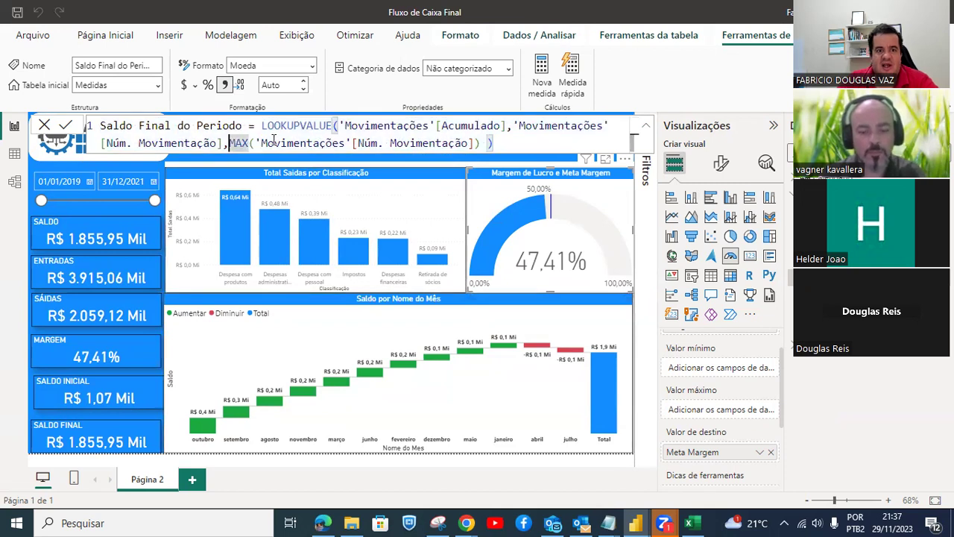
Examine the LOOKUPVALUE function and its 'Movimentações'[Acumulado] result-column argument in the Saldo Final do Periodo measure.
{"action": "left_click", "coordinate": [261, 125]}
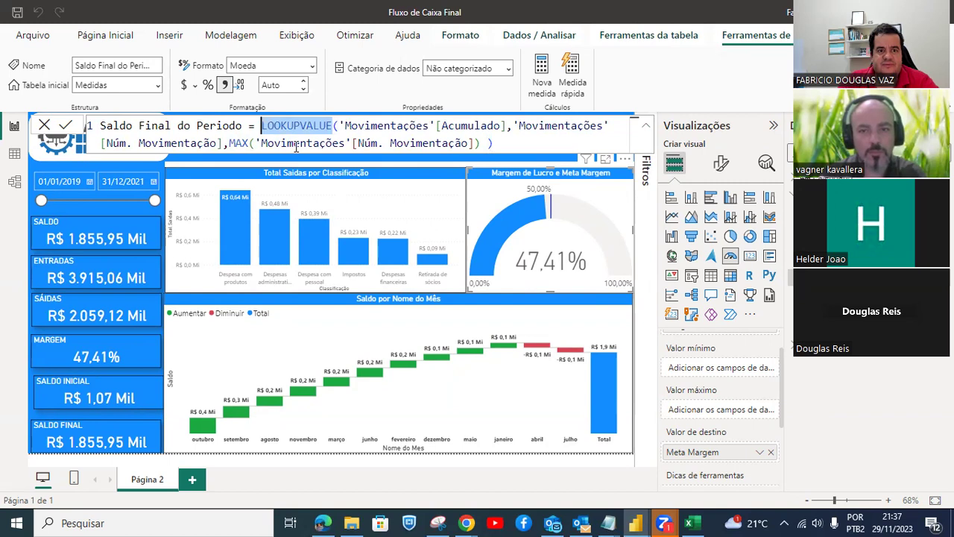
{"action": "left_click_drag", "start_coordinate": [508, 125], "coordinate": [339, 125]}
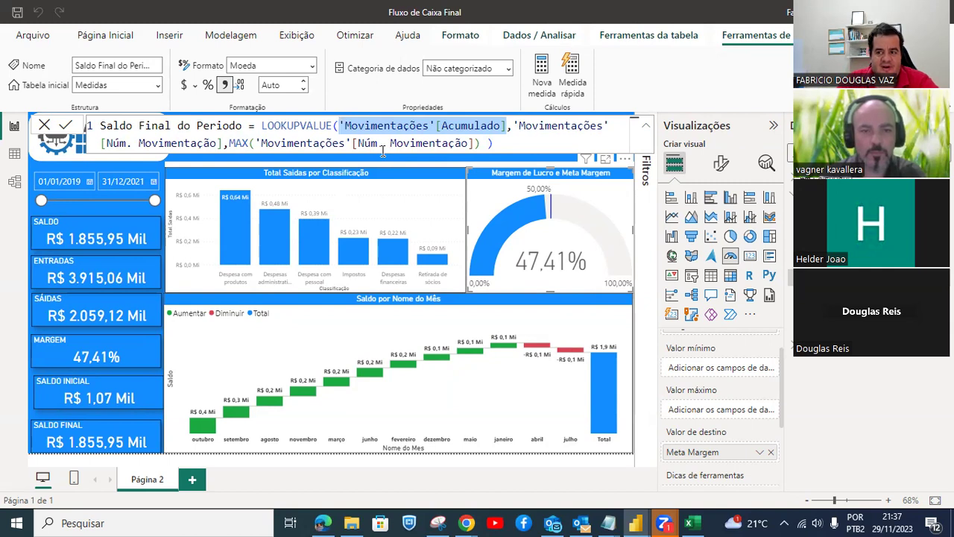
{"action": "left_click", "coordinate": [754, 72]}
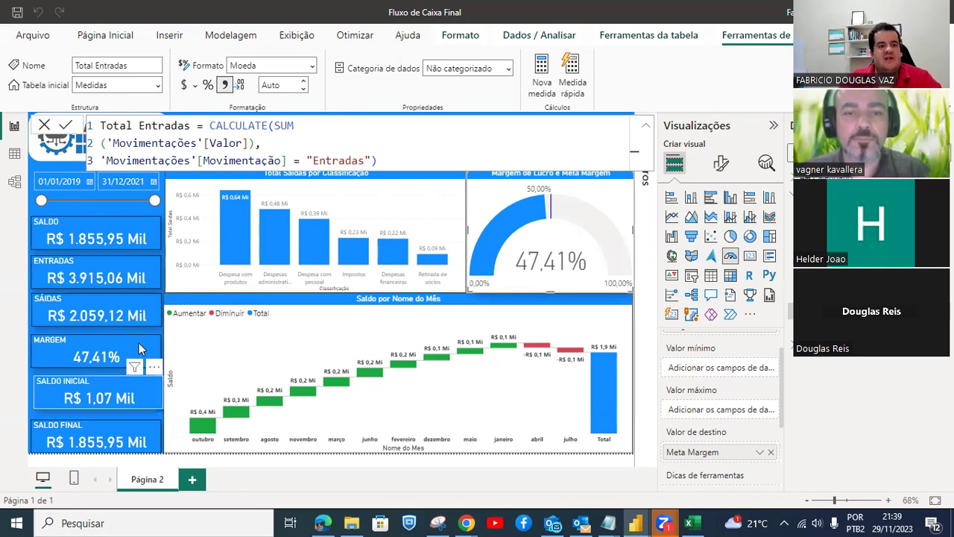
Select the Saldo card and examine the SUM formula of its Saldo measure.
{"action": "left_click", "coordinate": [115, 238]}
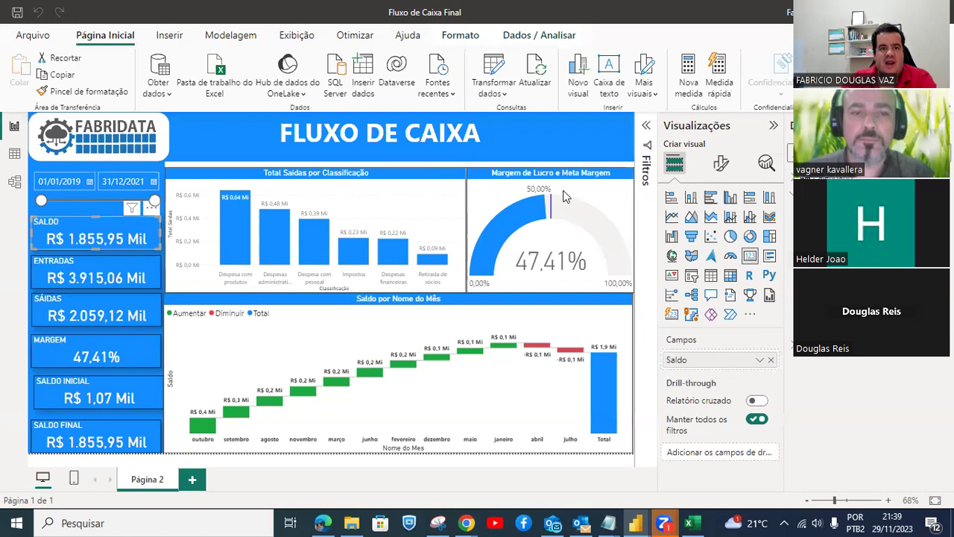
{"action": "left_click_drag", "start_coordinate": [328, 125], "coordinate": [60, 133]}
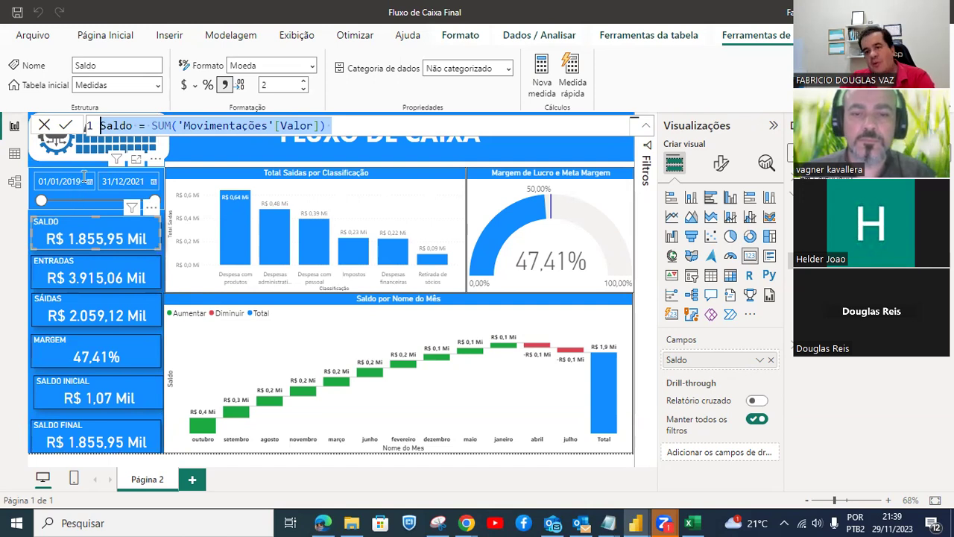
Set the end date of the report's date slicer to 31/12/2019.
{"action": "left_click", "coordinate": [152, 183]}
{"action": "left_click", "coordinate": [214, 211]}
{"action": "left_click", "coordinate": [214, 212]}
{"action": "left_click", "coordinate": [214, 211]}
{"action": "double_click", "coordinate": [214, 212]}
{"action": "triple_click", "coordinate": [214, 212]}
{"action": "triple_click", "coordinate": [214, 212]}
{"action": "double_click", "coordinate": [214, 212]}
{"action": "triple_click", "coordinate": [214, 212]}
{"action": "triple_click", "coordinate": [214, 212]}
{"action": "double_click", "coordinate": [214, 212]}
{"action": "double_click", "coordinate": [214, 211]}
{"action": "double_click", "coordinate": [214, 212]}
{"action": "left_click", "coordinate": [214, 211]}
{"action": "left_click", "coordinate": [214, 212]}
{"action": "double_click", "coordinate": [214, 212]}
{"action": "double_click", "coordinate": [213, 212]}
{"action": "left_click", "coordinate": [214, 212]}
{"action": "double_click", "coordinate": [232, 214]}
{"action": "left_click", "coordinate": [232, 214]}
{"action": "triple_click", "coordinate": [231, 214]}
{"action": "left_click", "coordinate": [232, 214]}
{"action": "left_click", "coordinate": [232, 214]}
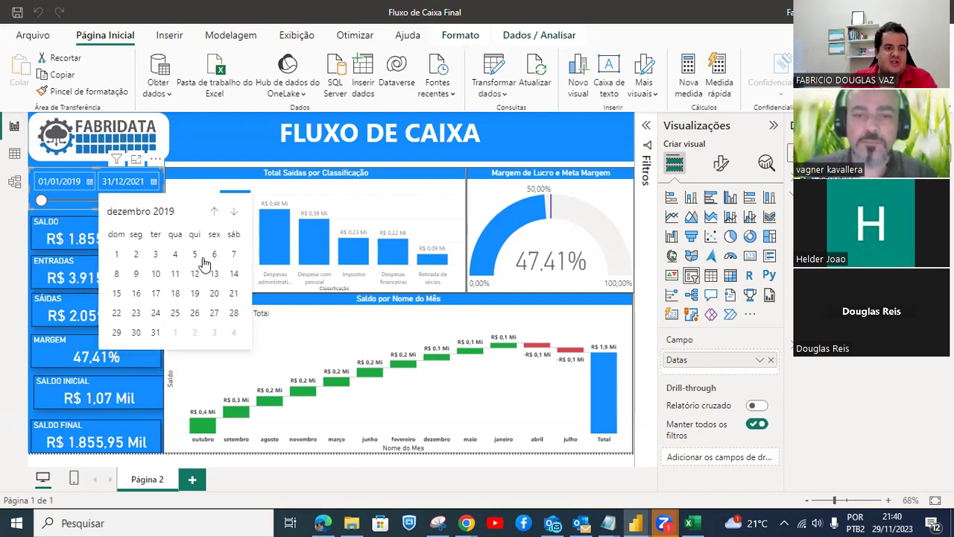
{"action": "left_click", "coordinate": [155, 333]}
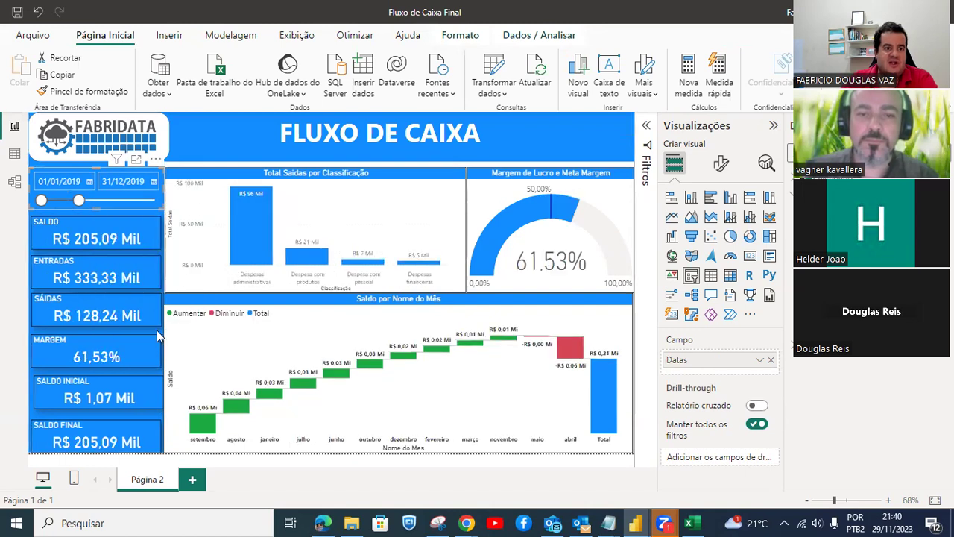